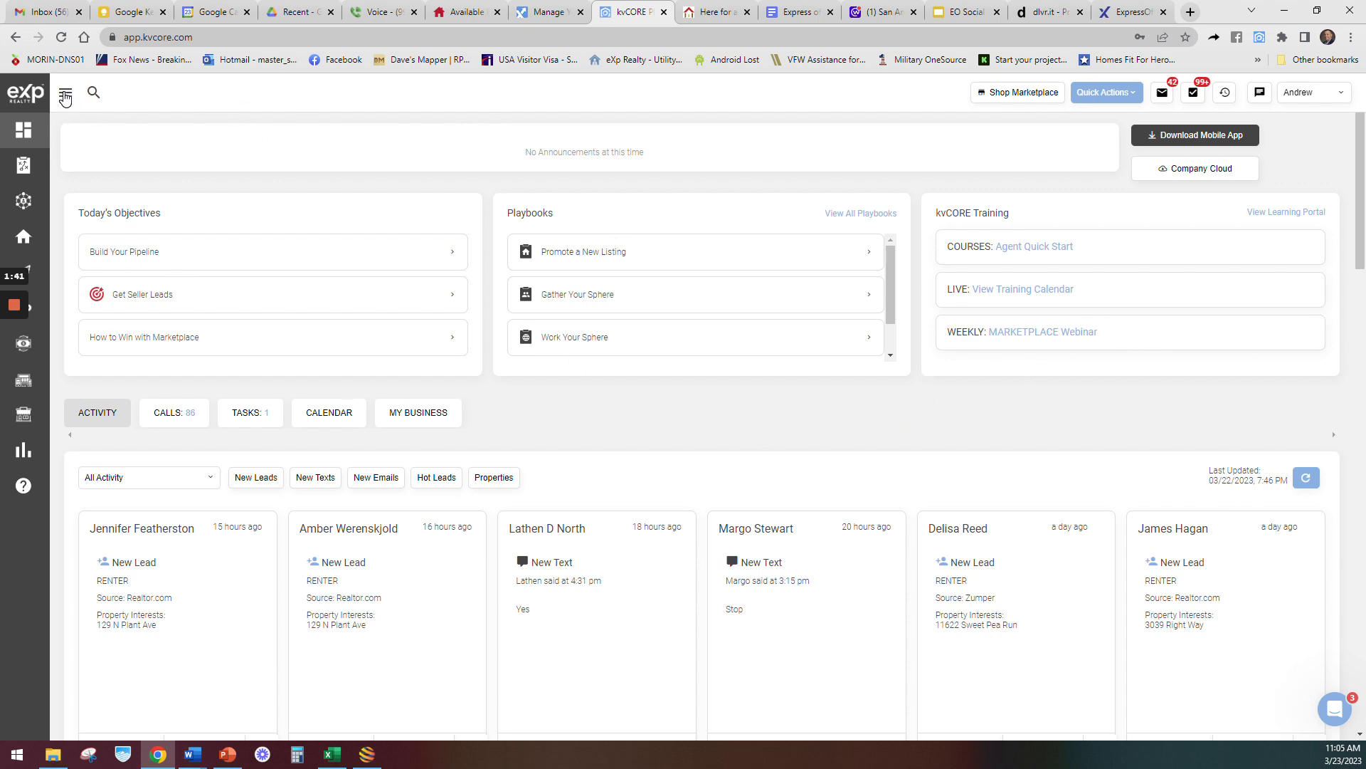
Expand and collapse the sidebar, then choose My Profile from the top-right account menu
{"action": "left_click", "coordinate": [64, 97]}
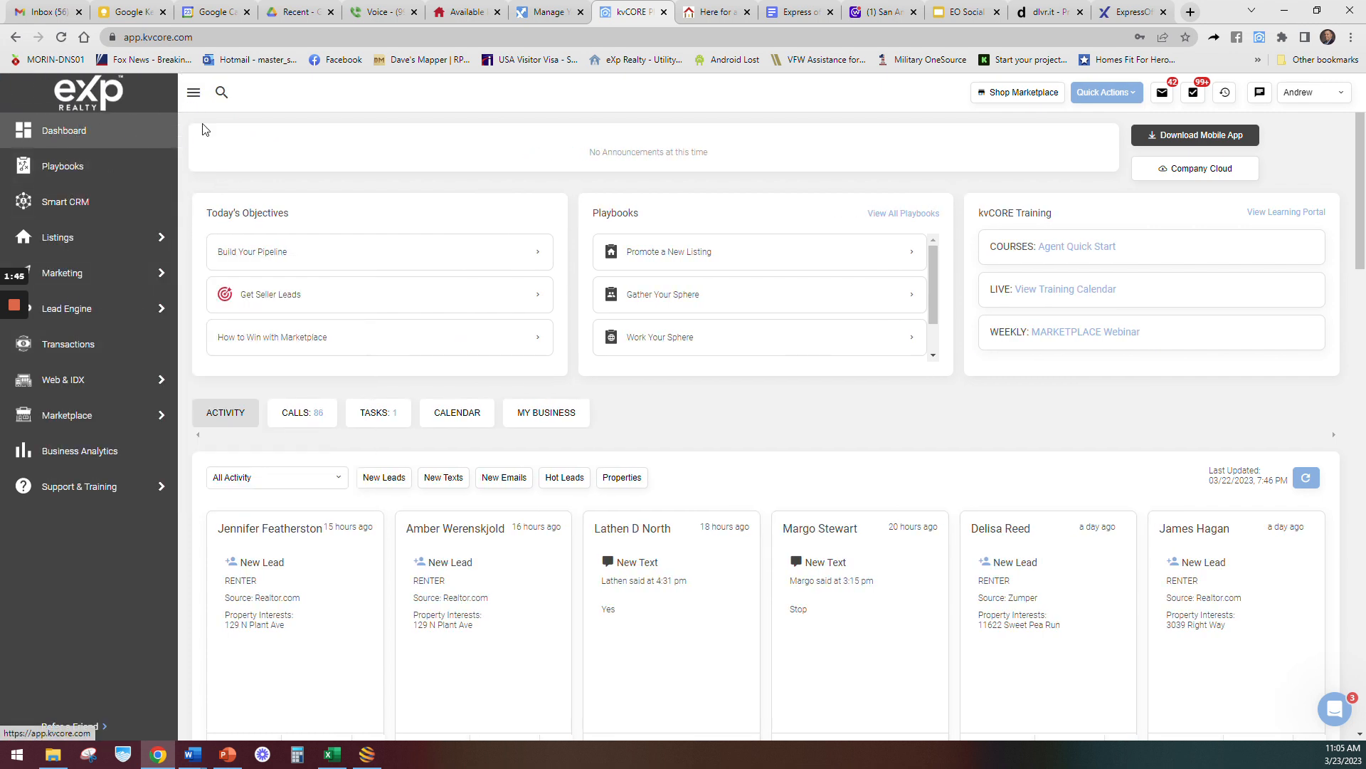
{"action": "left_click", "coordinate": [192, 94]}
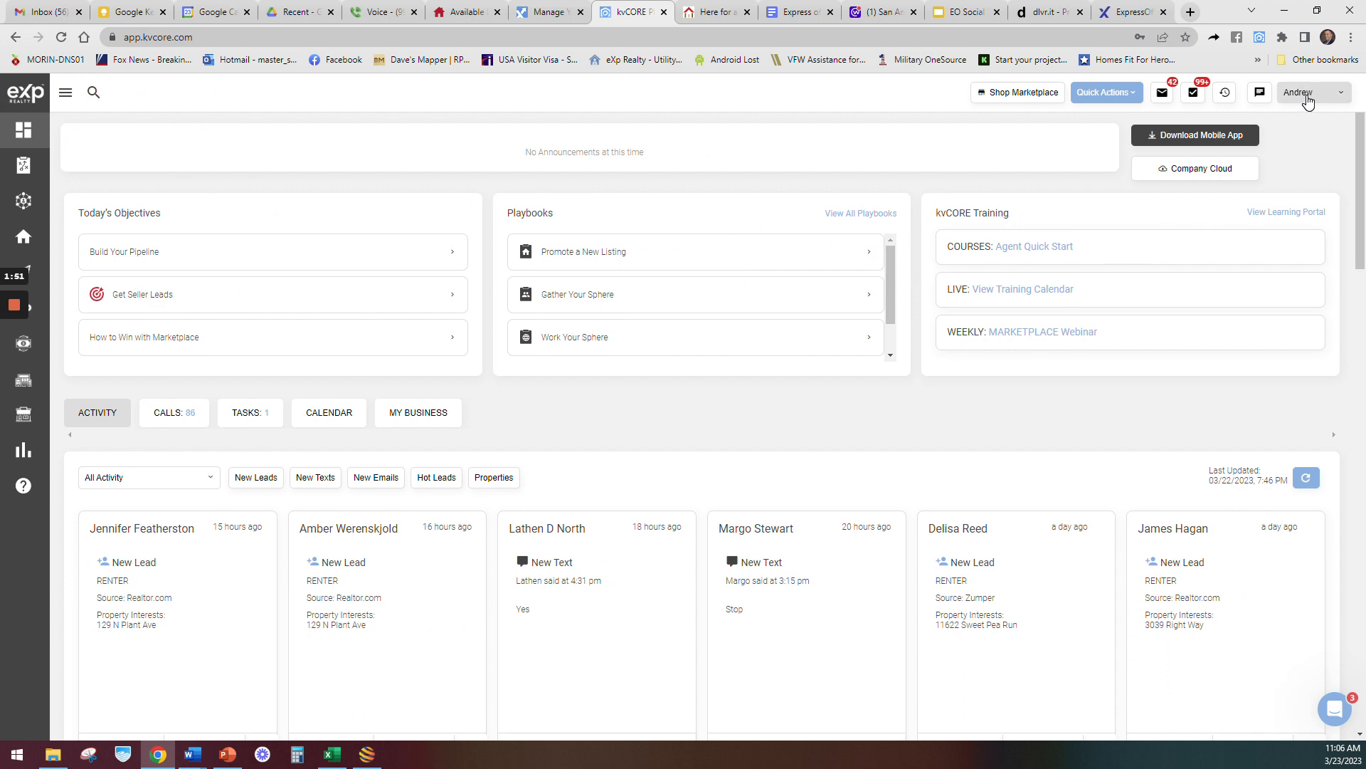
{"action": "left_click", "coordinate": [1308, 101]}
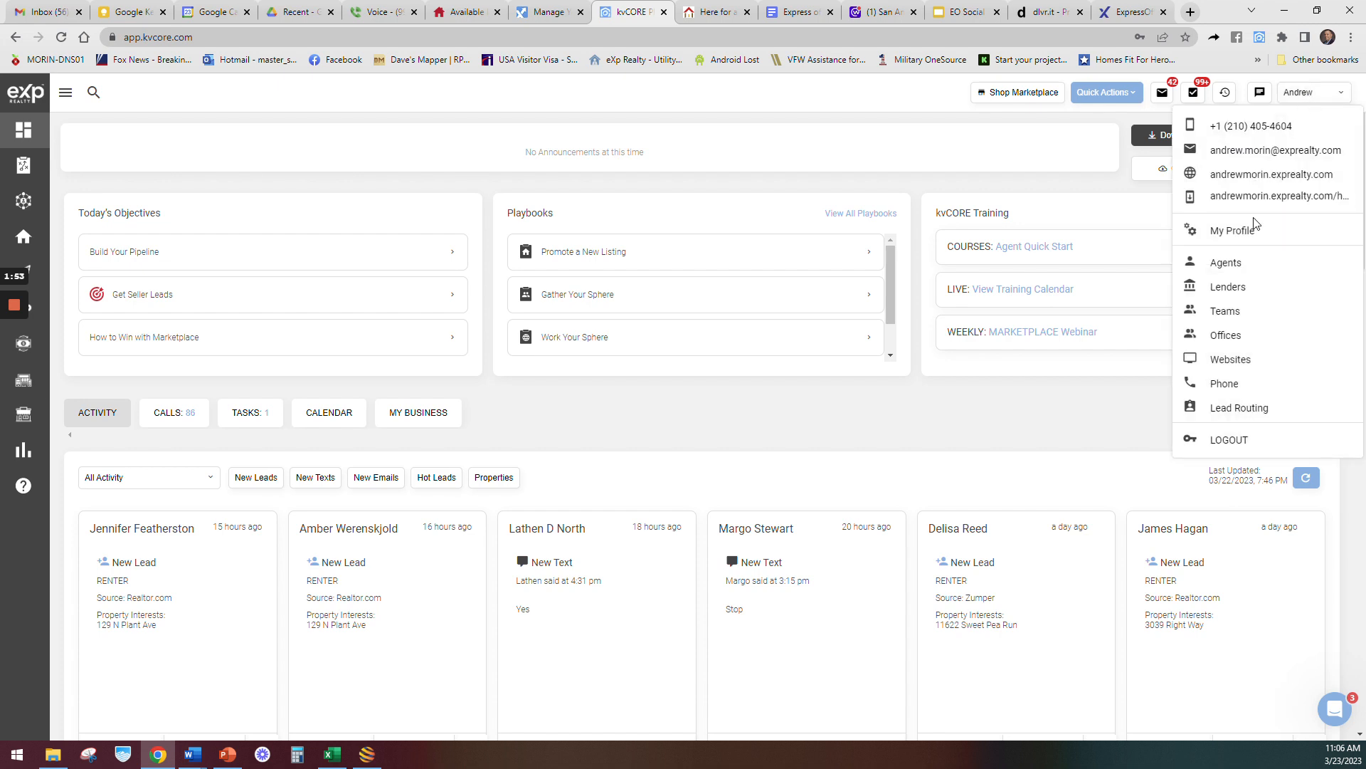
{"action": "left_click", "coordinate": [1220, 234]}
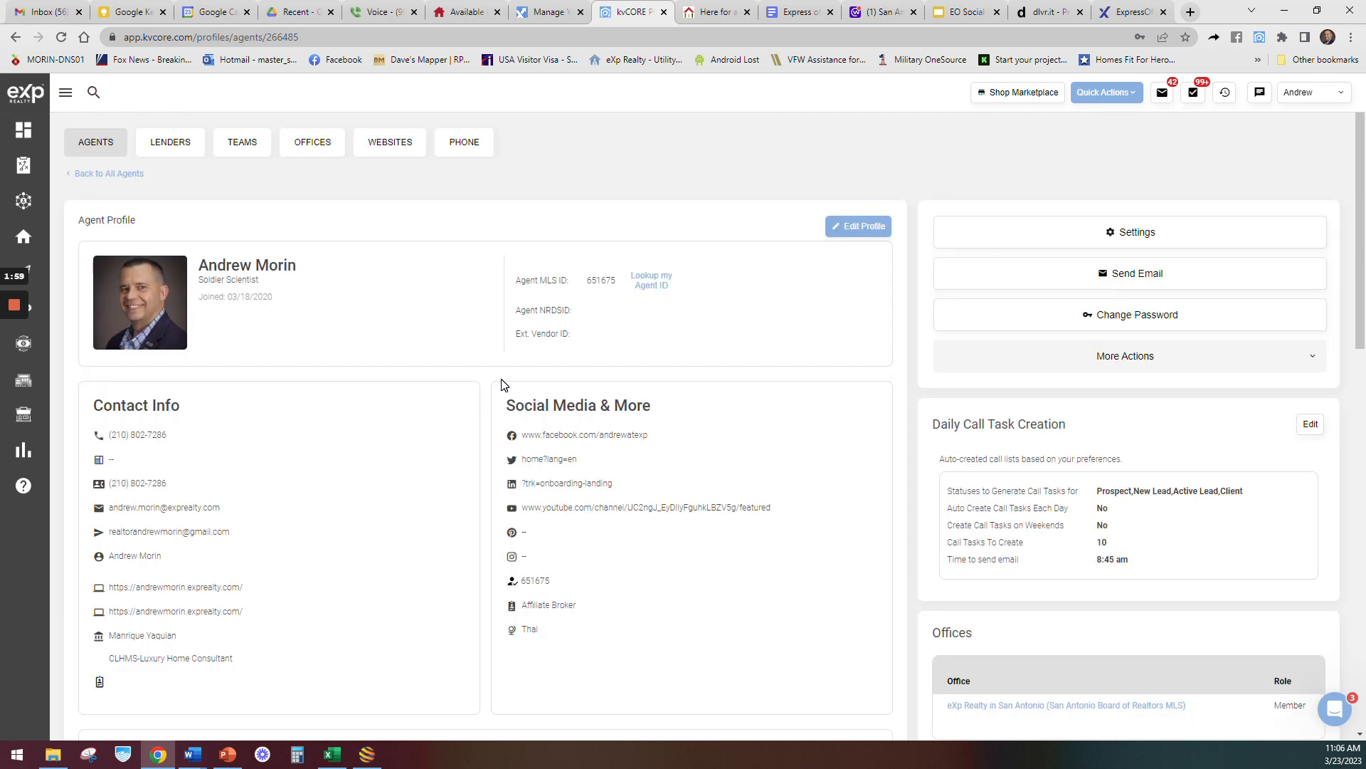
Edit the agent profile and review the Lender, Designations and Position fields without changing them
{"action": "left_click", "coordinate": [858, 226]}
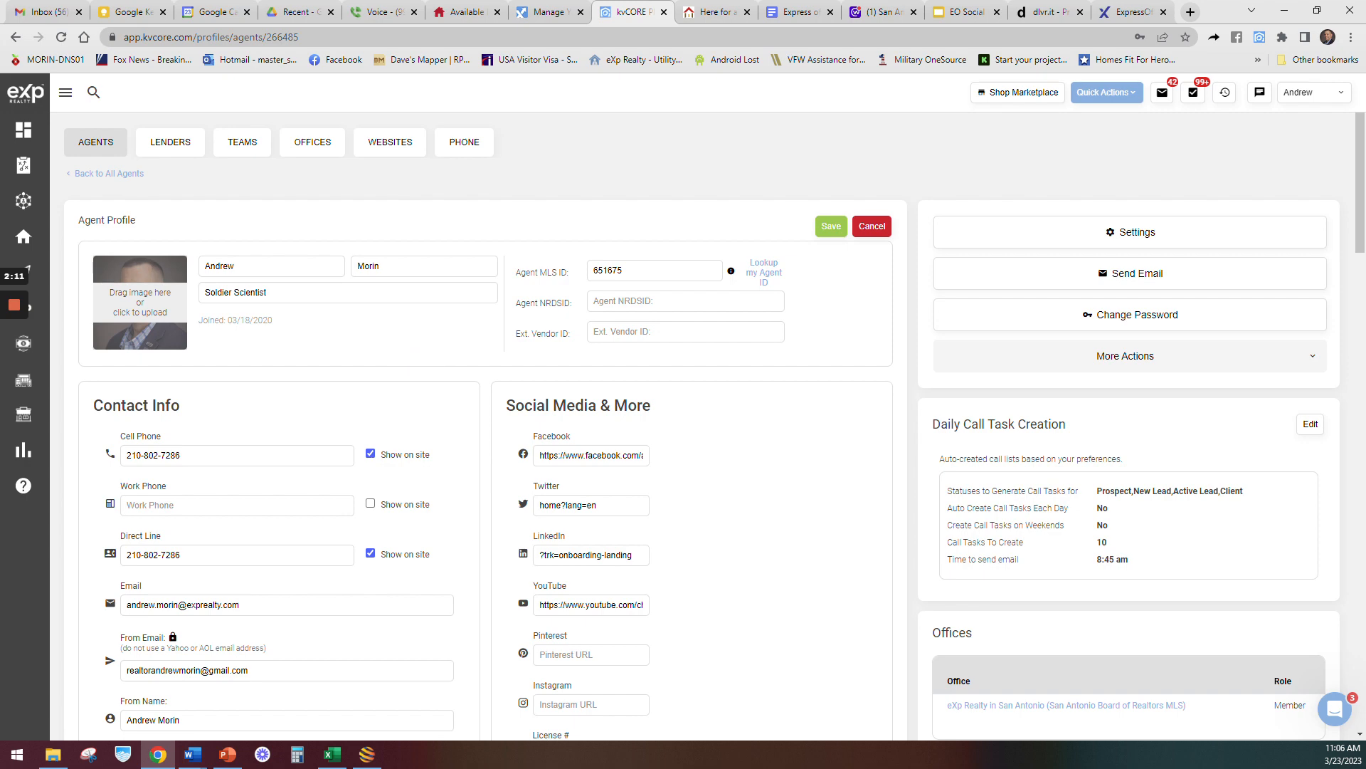
{"action": "scroll", "coordinate": [733, 437], "scroll_direction": "down", "scroll_amount": 7}
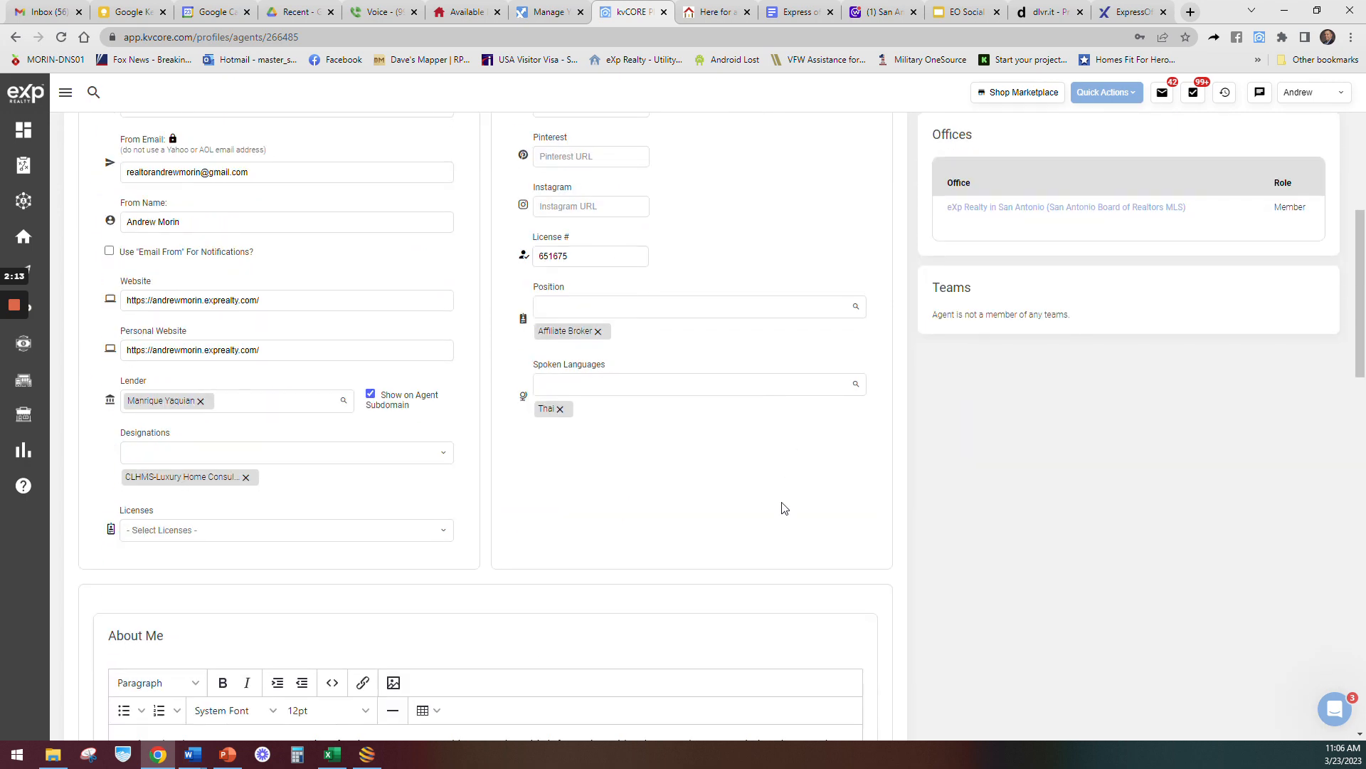
{"action": "double_click", "coordinate": [550, 289]}
{"action": "left_click", "coordinate": [567, 292]}
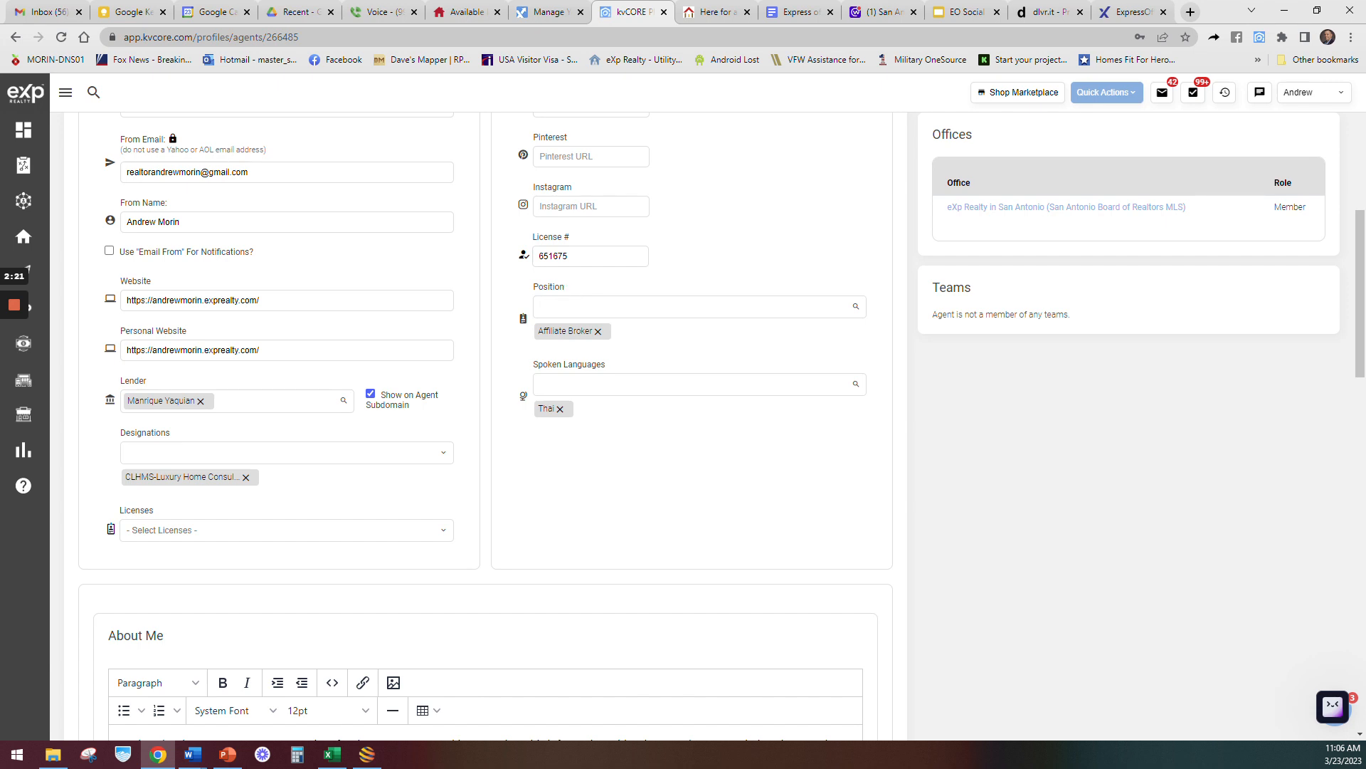
{"action": "left_click", "coordinate": [616, 293]}
{"action": "left_click", "coordinate": [717, 267]}
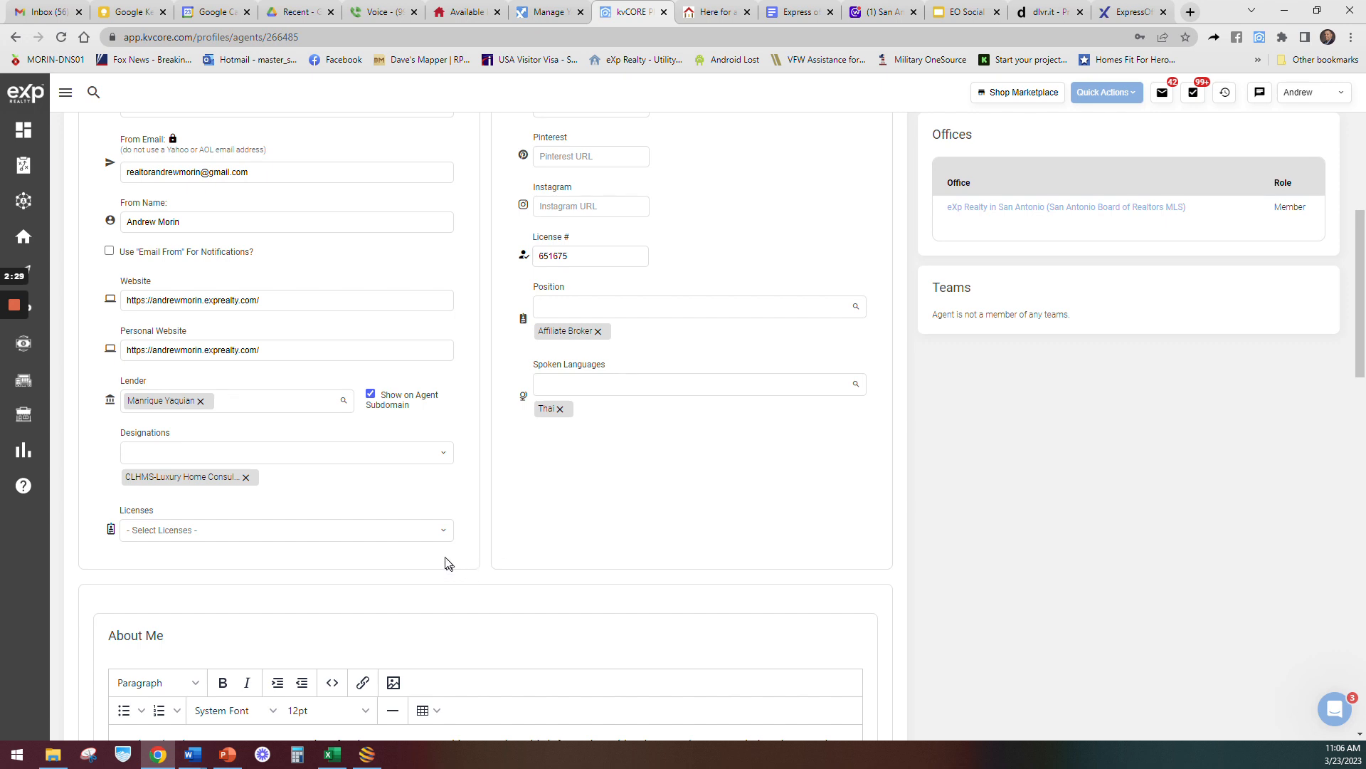
{"action": "scroll", "coordinate": [398, 512], "scroll_direction": "up", "scroll_amount": 1}
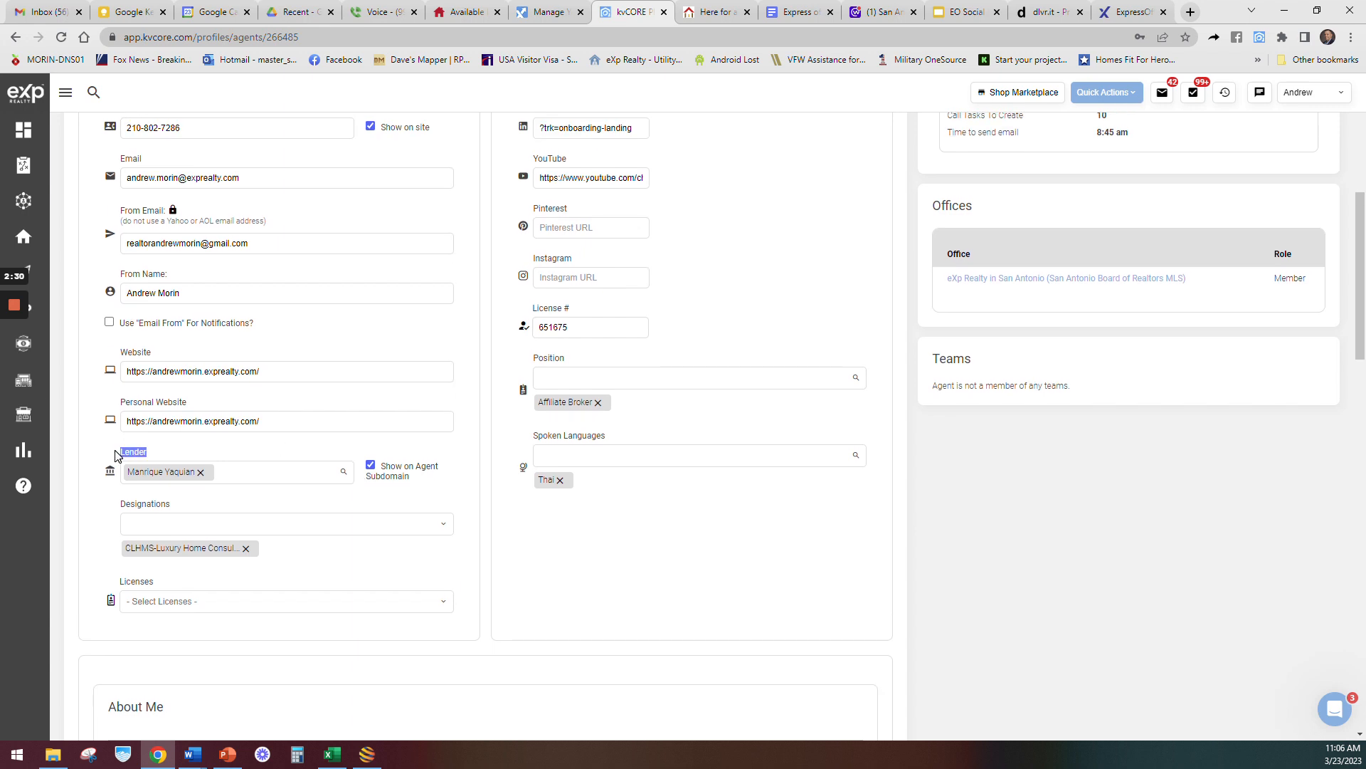
{"action": "left_click", "coordinate": [170, 453]}
{"action": "left_click", "coordinate": [1338, 712]}
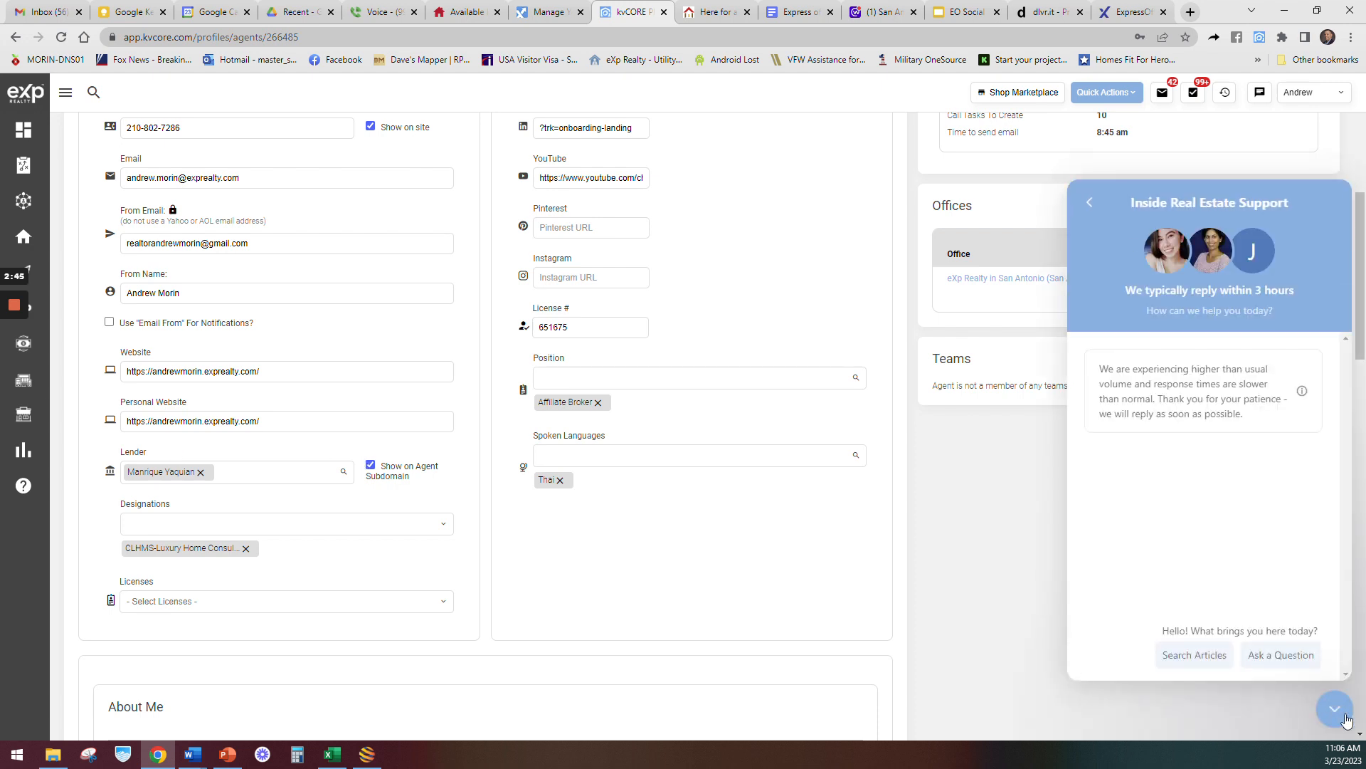
{"action": "left_click", "coordinate": [1085, 201]}
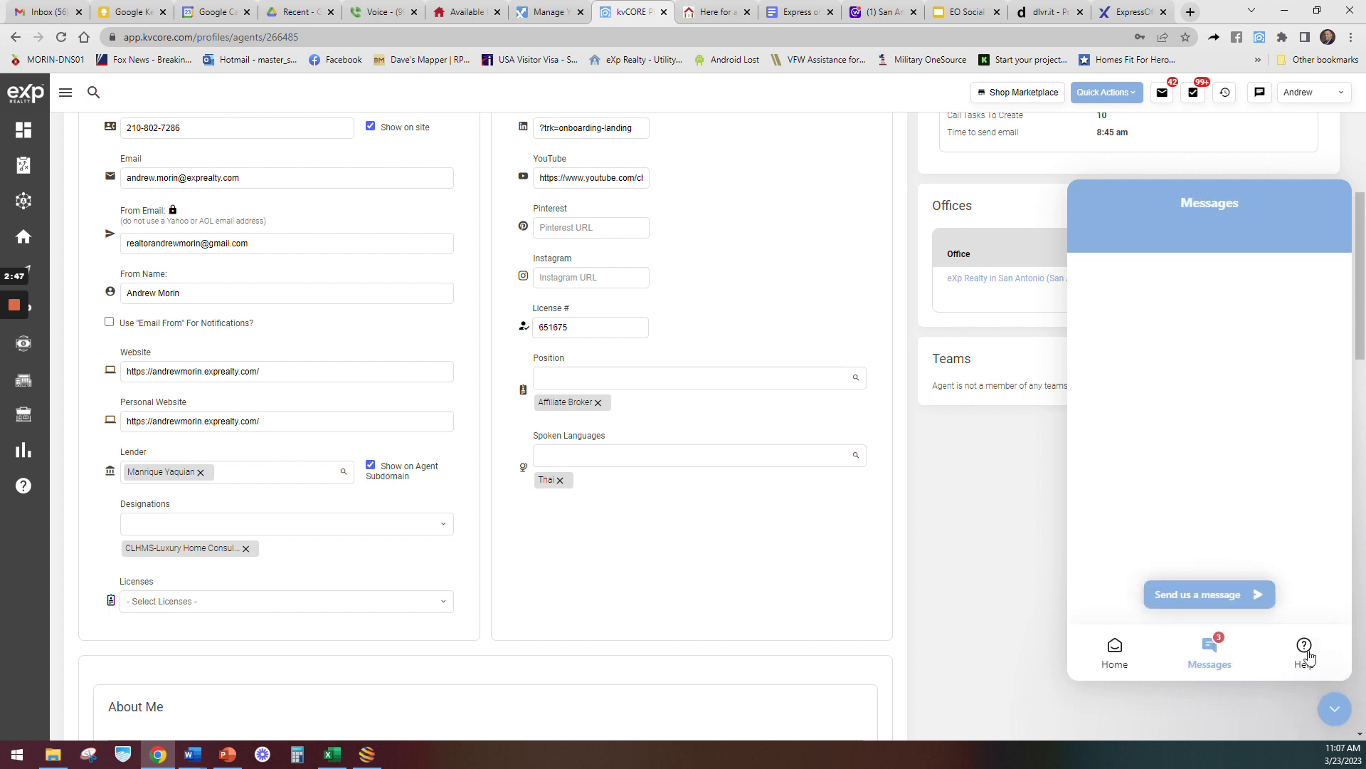
{"action": "left_click", "coordinate": [1196, 595]}
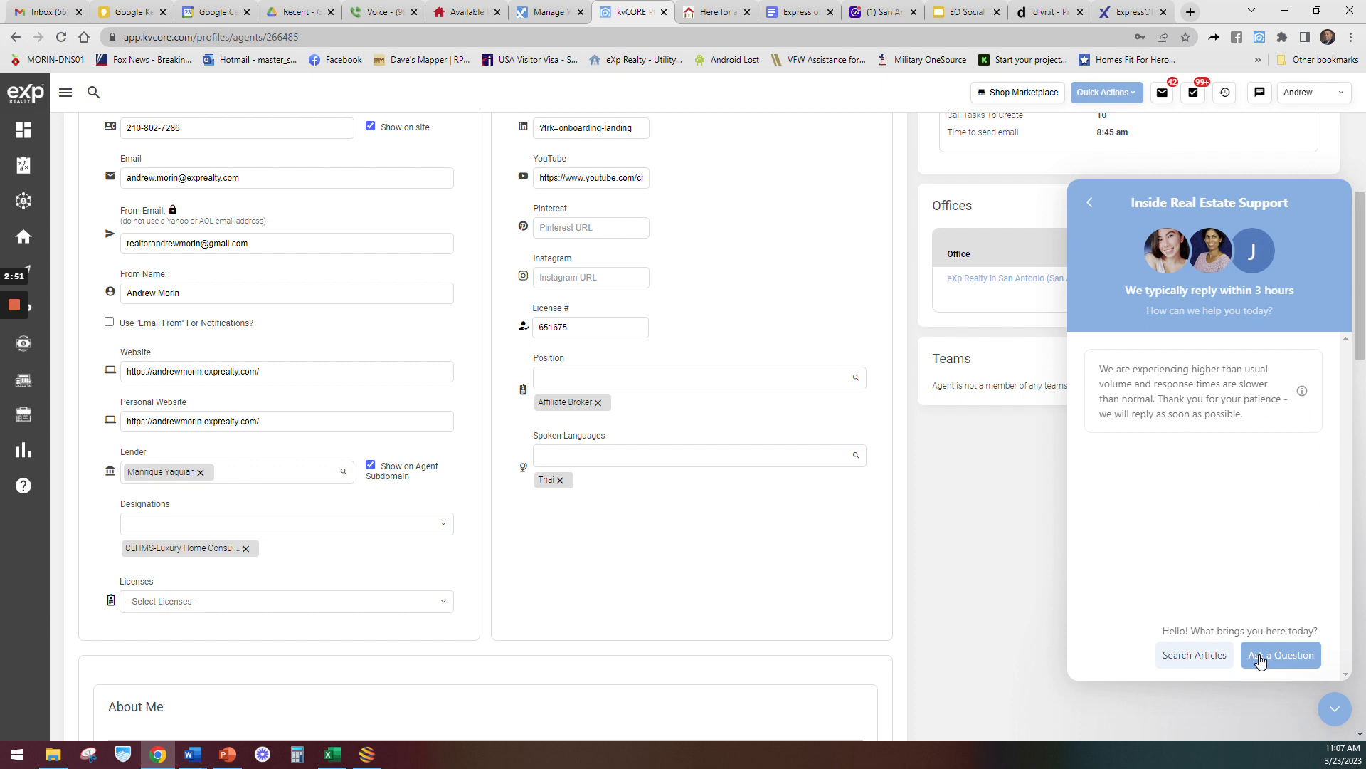
{"action": "left_click", "coordinate": [1335, 709]}
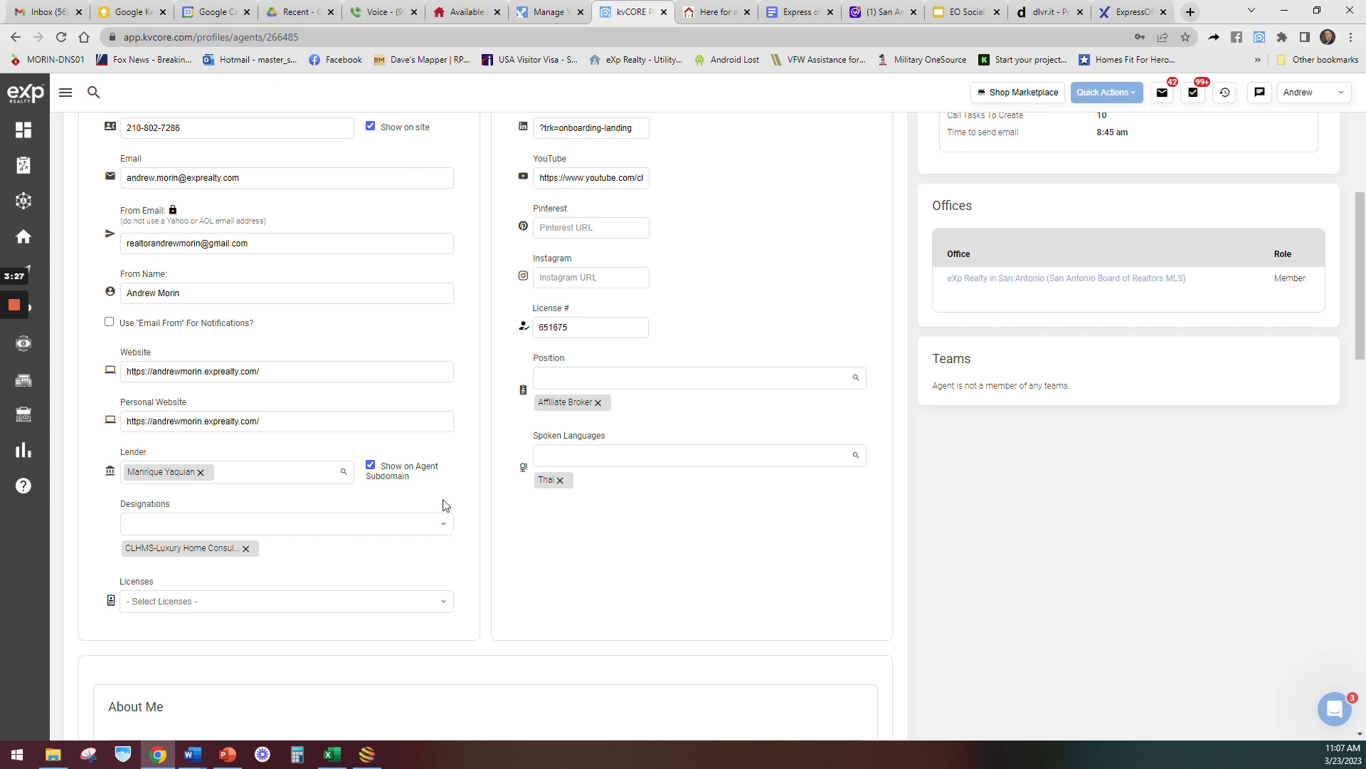
{"action": "scroll", "coordinate": [502, 573], "scroll_direction": "up", "scroll_amount": 2}
{"action": "scroll", "coordinate": [484, 598], "scroll_direction": "up", "scroll_amount": 2}
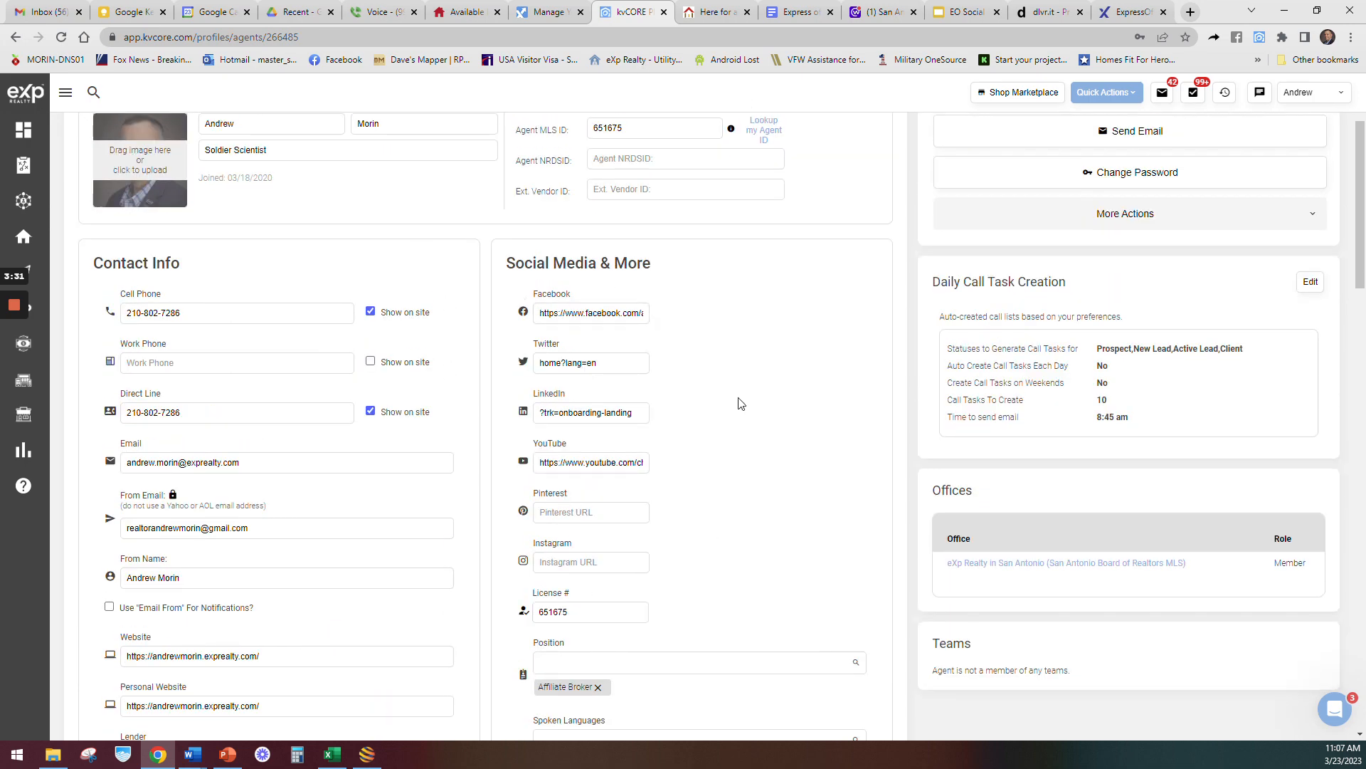
{"action": "scroll", "coordinate": [741, 406], "scroll_direction": "up", "scroll_amount": 2}
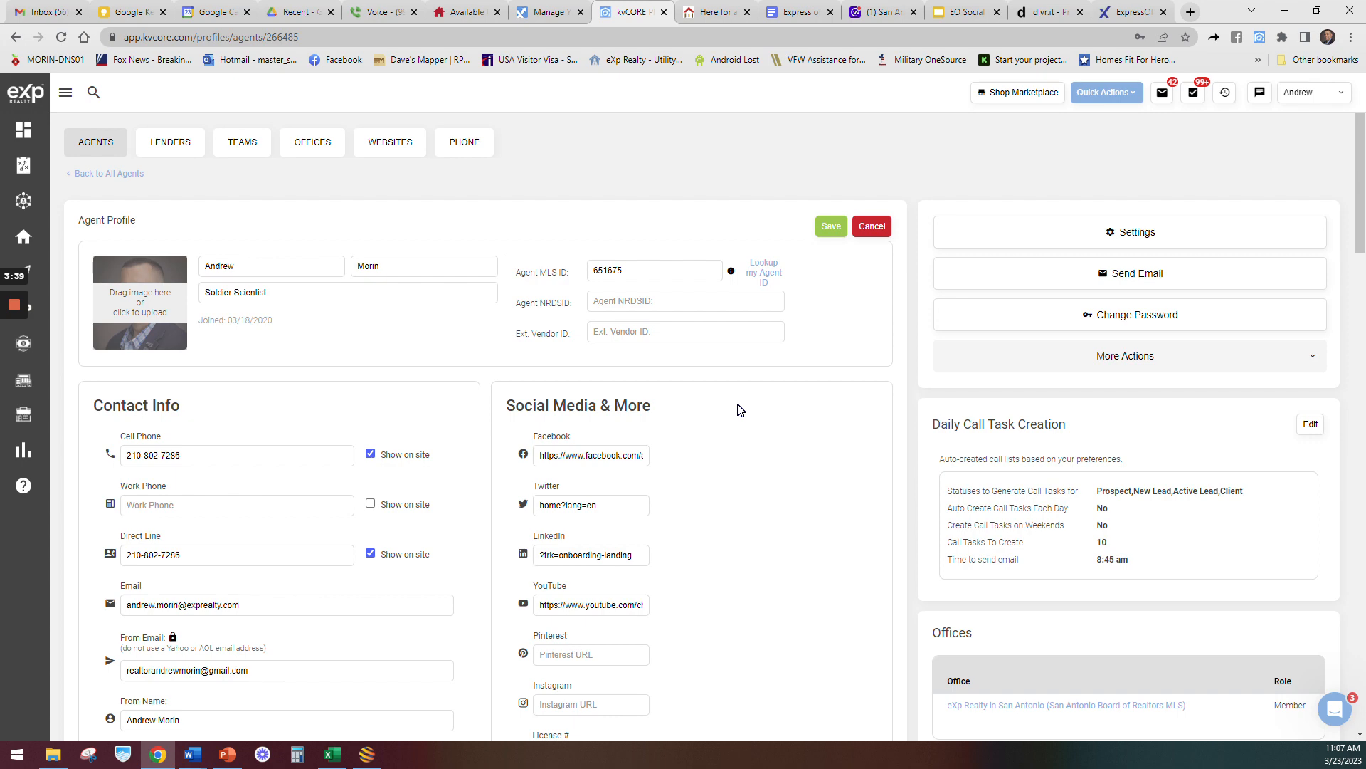
{"action": "scroll", "coordinate": [736, 413], "scroll_direction": "down", "scroll_amount": 3}
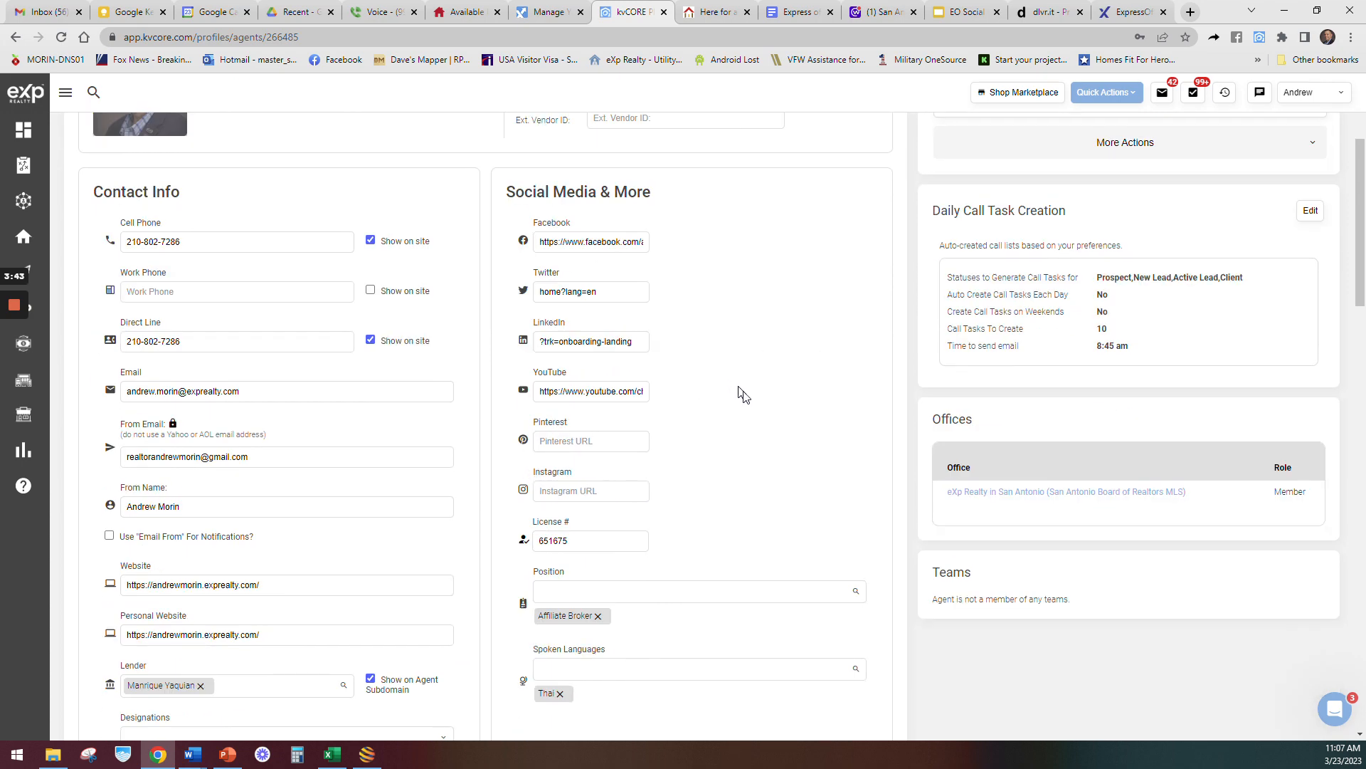
{"action": "scroll", "coordinate": [746, 401], "scroll_direction": "up", "scroll_amount": 2}
{"action": "scroll", "coordinate": [747, 401], "scroll_direction": "up", "scroll_amount": 1}
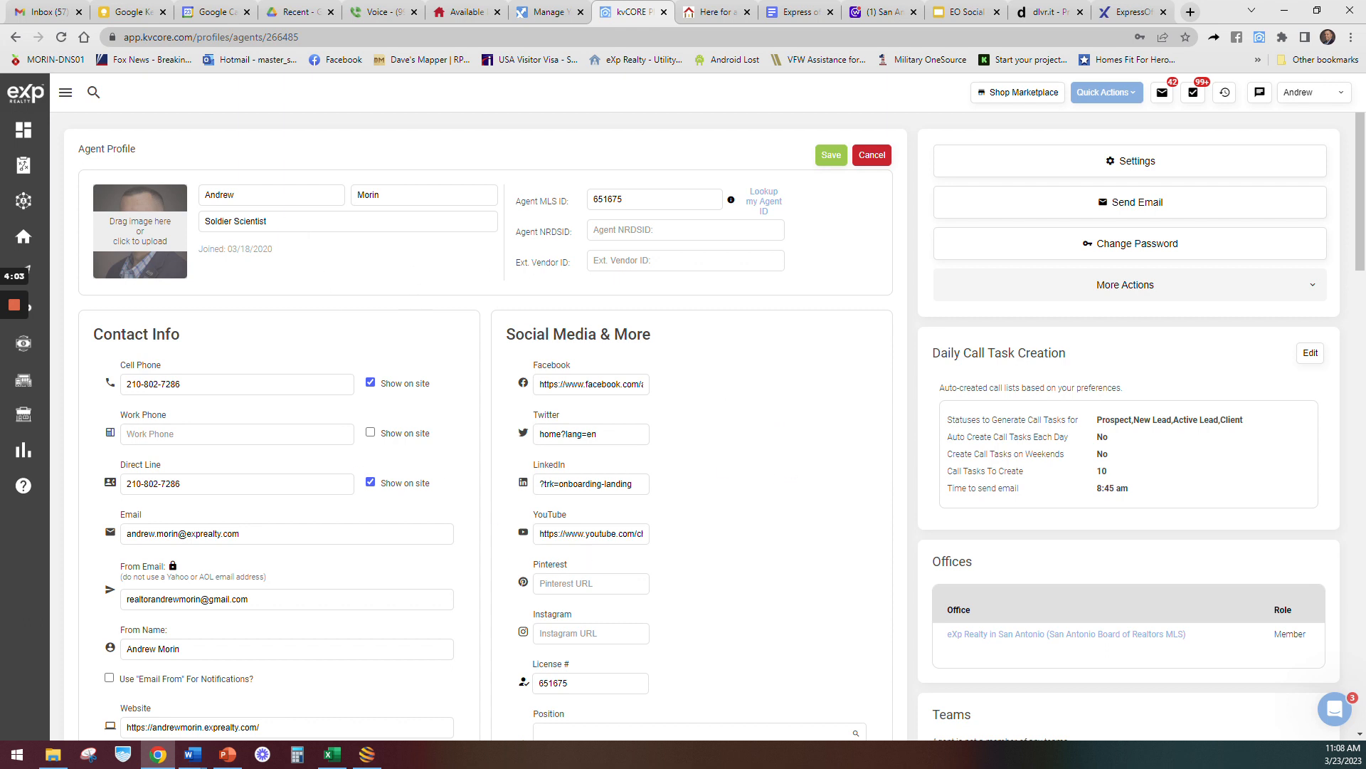
{"action": "left_click", "coordinate": [268, 222]}
{"action": "left_click_drag", "start_coordinate": [267, 222], "coordinate": [205, 221]}
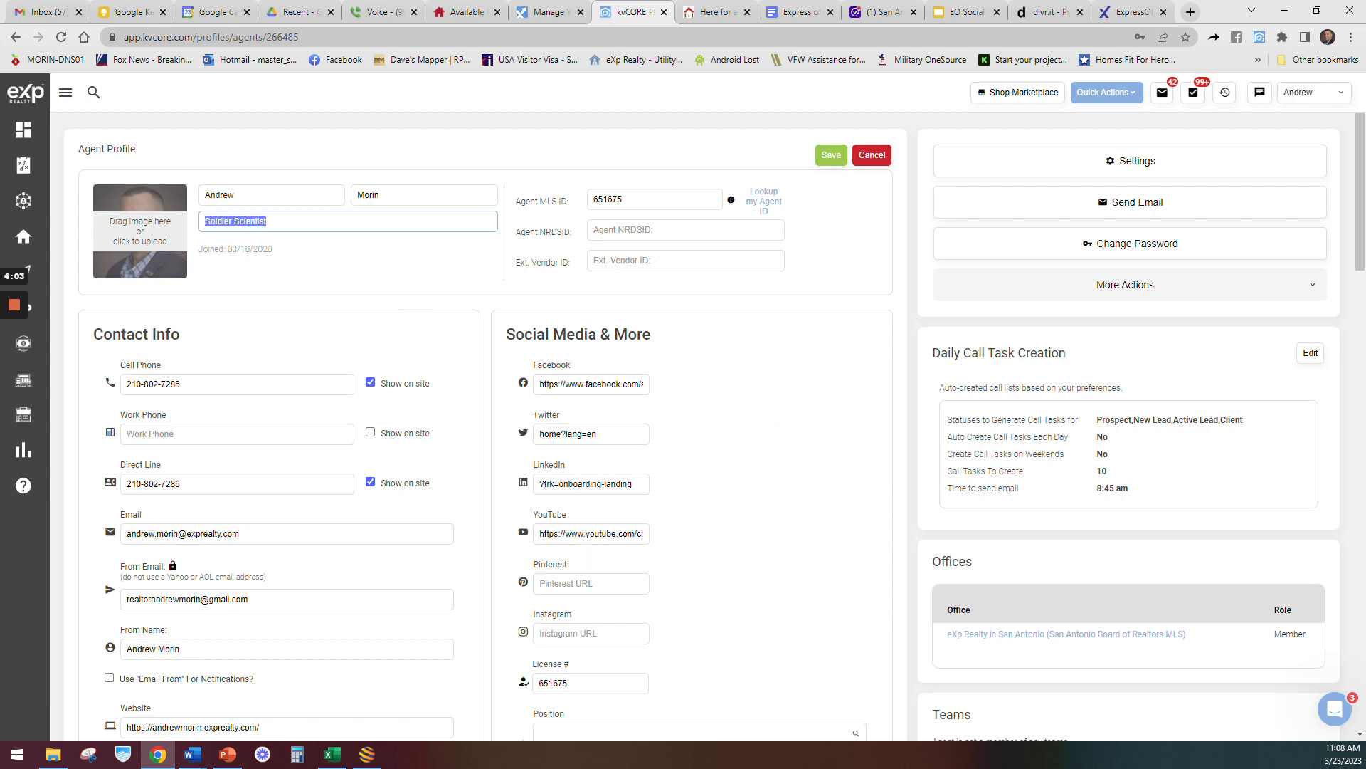
{"action": "left_click", "coordinate": [302, 259]}
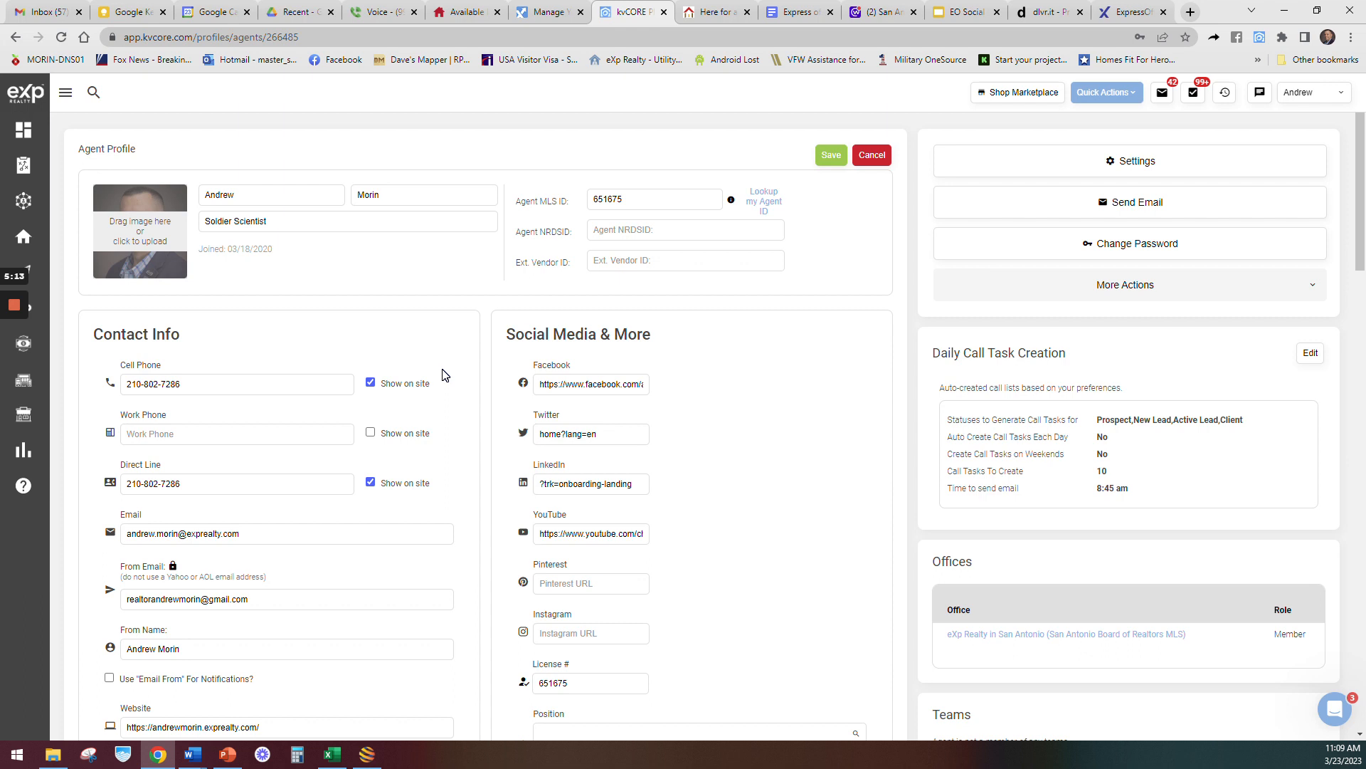
{"action": "scroll", "coordinate": [491, 357], "scroll_direction": "down", "scroll_amount": 5}
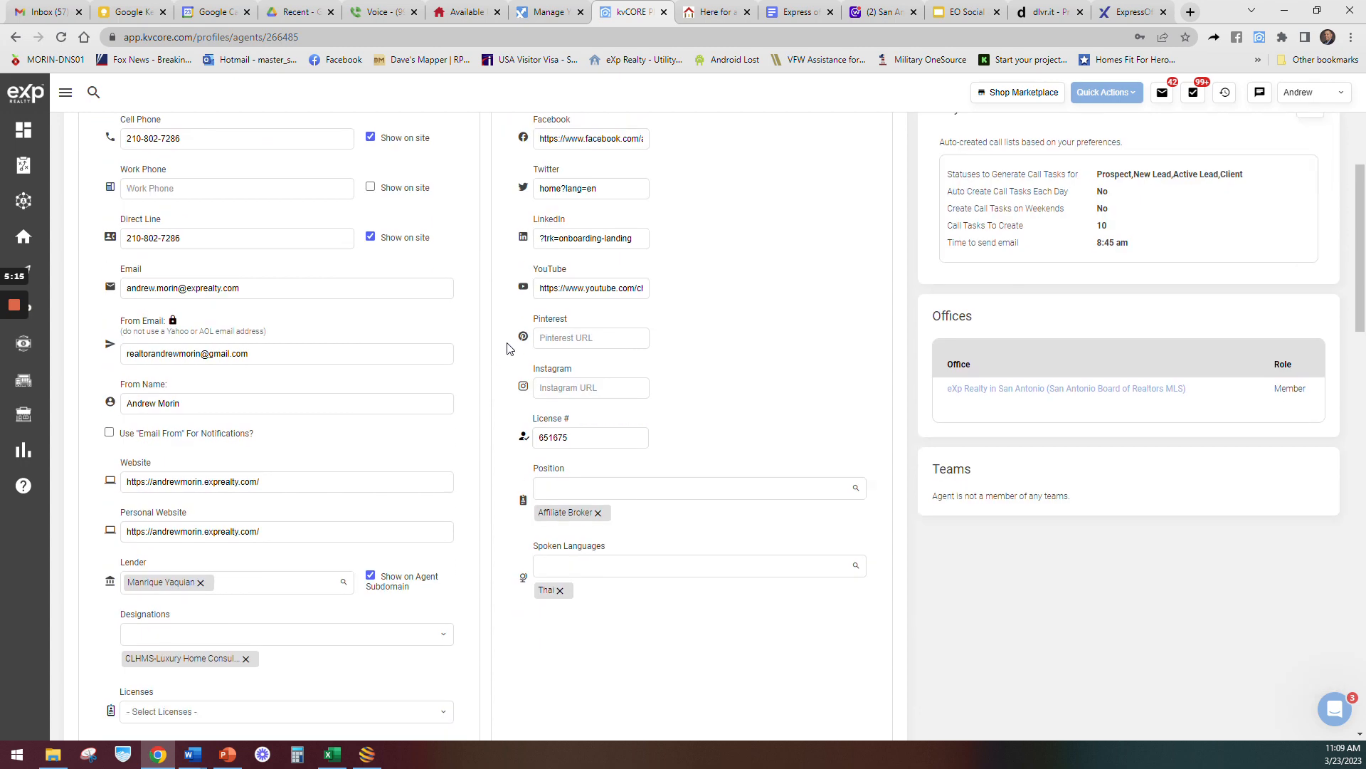
{"action": "scroll", "coordinate": [776, 275], "scroll_direction": "down", "scroll_amount": 2}
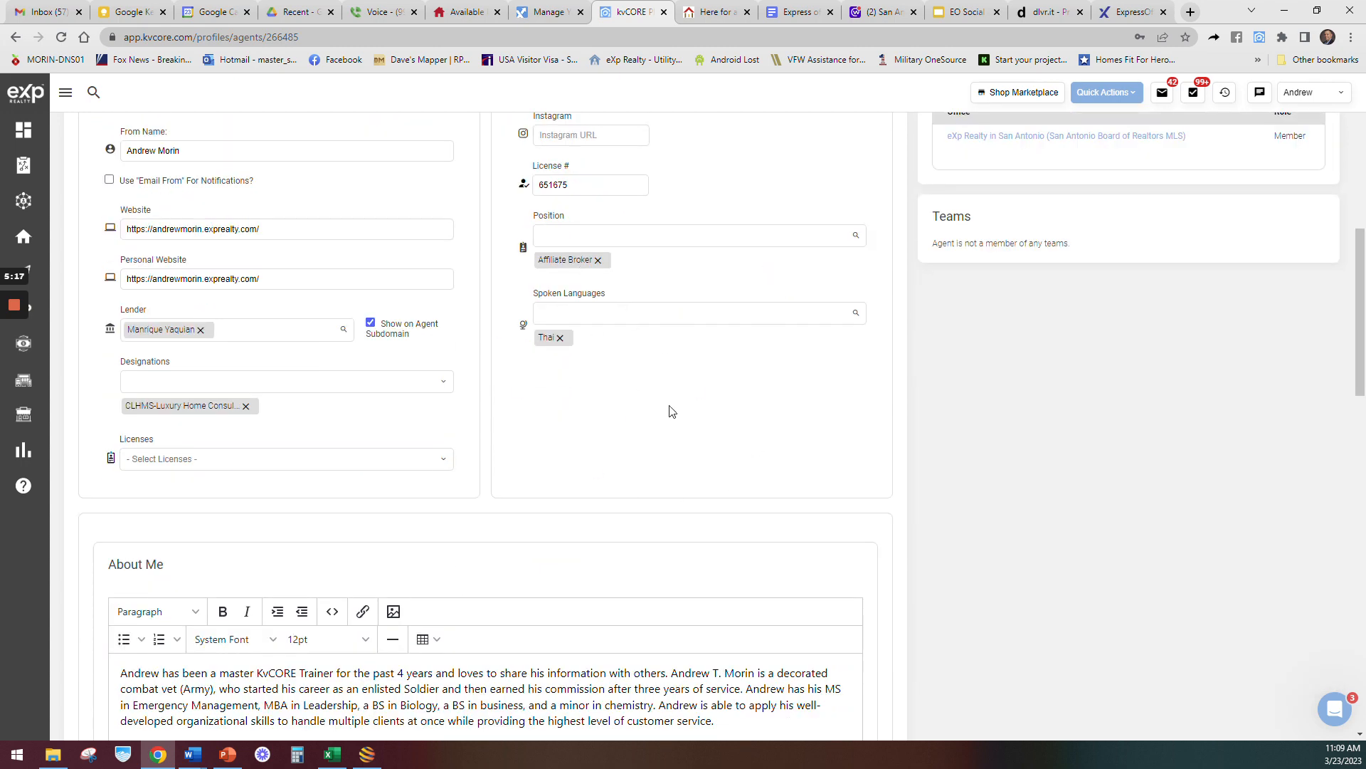
{"action": "left_click_drag", "start_coordinate": [611, 298], "coordinate": [534, 298]}
{"action": "left_click", "coordinate": [542, 298]}
{"action": "scroll", "coordinate": [627, 448], "scroll_direction": "down", "scroll_amount": 4}
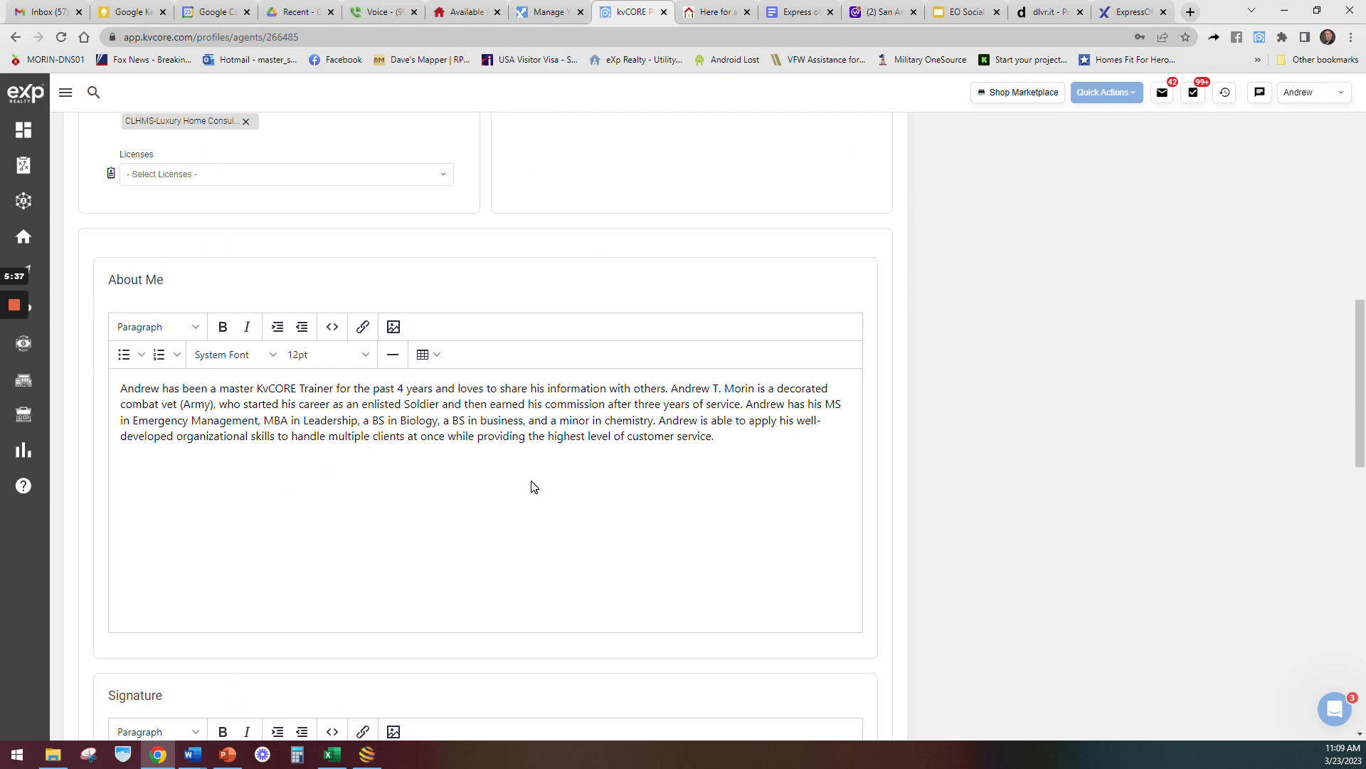
{"action": "scroll", "coordinate": [532, 484], "scroll_direction": "down", "scroll_amount": 4}
{"action": "scroll", "coordinate": [536, 482], "scroll_direction": "down", "scroll_amount": 1}
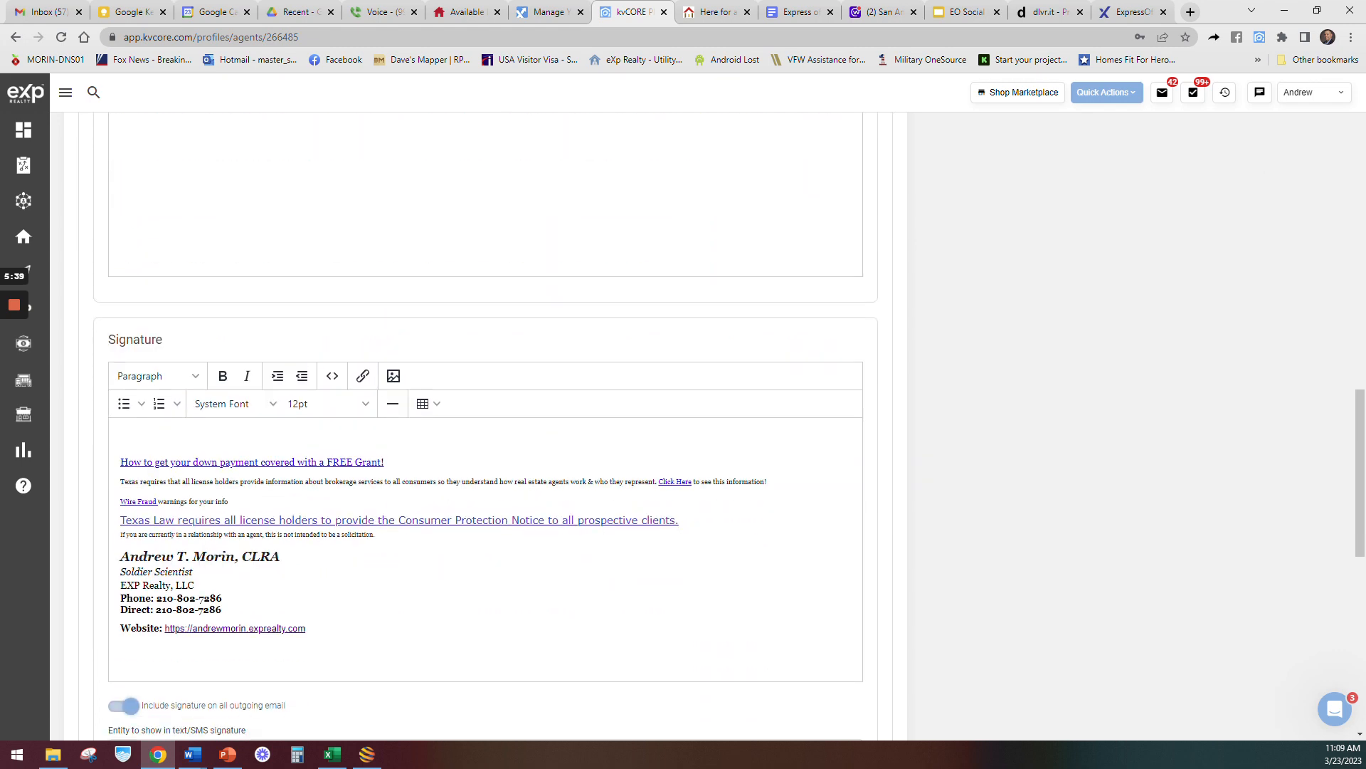
{"action": "scroll", "coordinate": [520, 608], "scroll_direction": "down", "scroll_amount": 1}
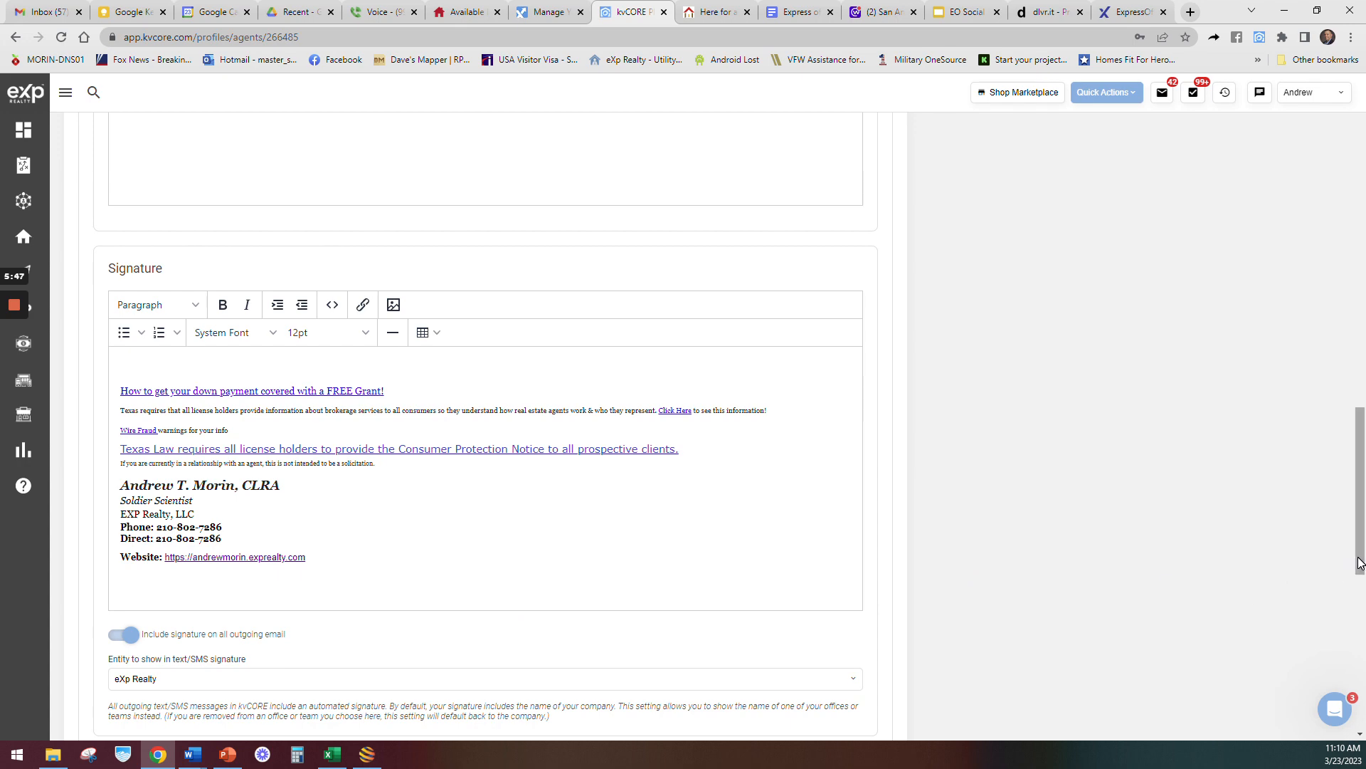
{"action": "mouse_move", "coordinate": [1359, 563]}
{"action": "left_mouse_down"}
{"action": "mouse_move", "coordinate": [1328, 292]}
{"action": "mouse_move", "coordinate": [1335, 229]}
{"action": "left_mouse_up"}
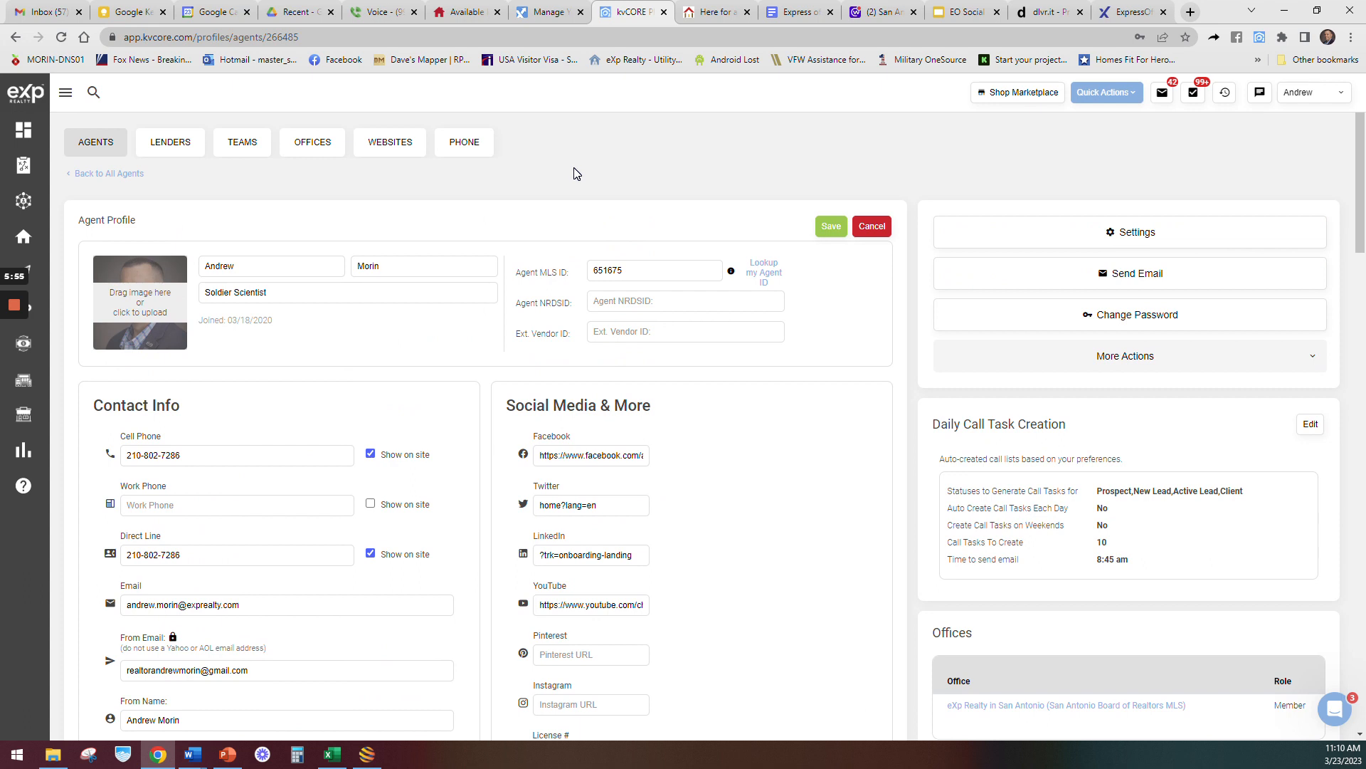
Cancel the profile edit and go to Web & IDX from the expanded sidebar
{"action": "left_click", "coordinate": [874, 227]}
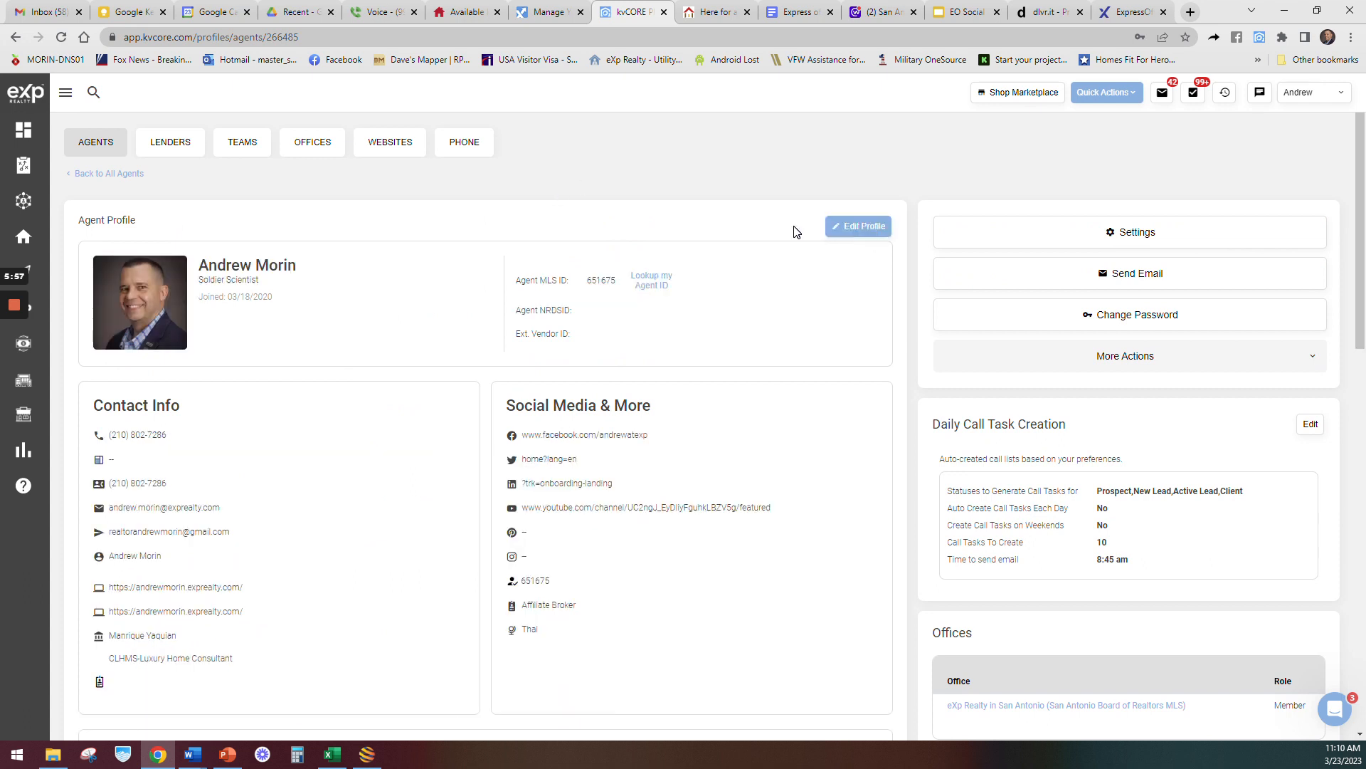
{"action": "left_click", "coordinate": [66, 93]}
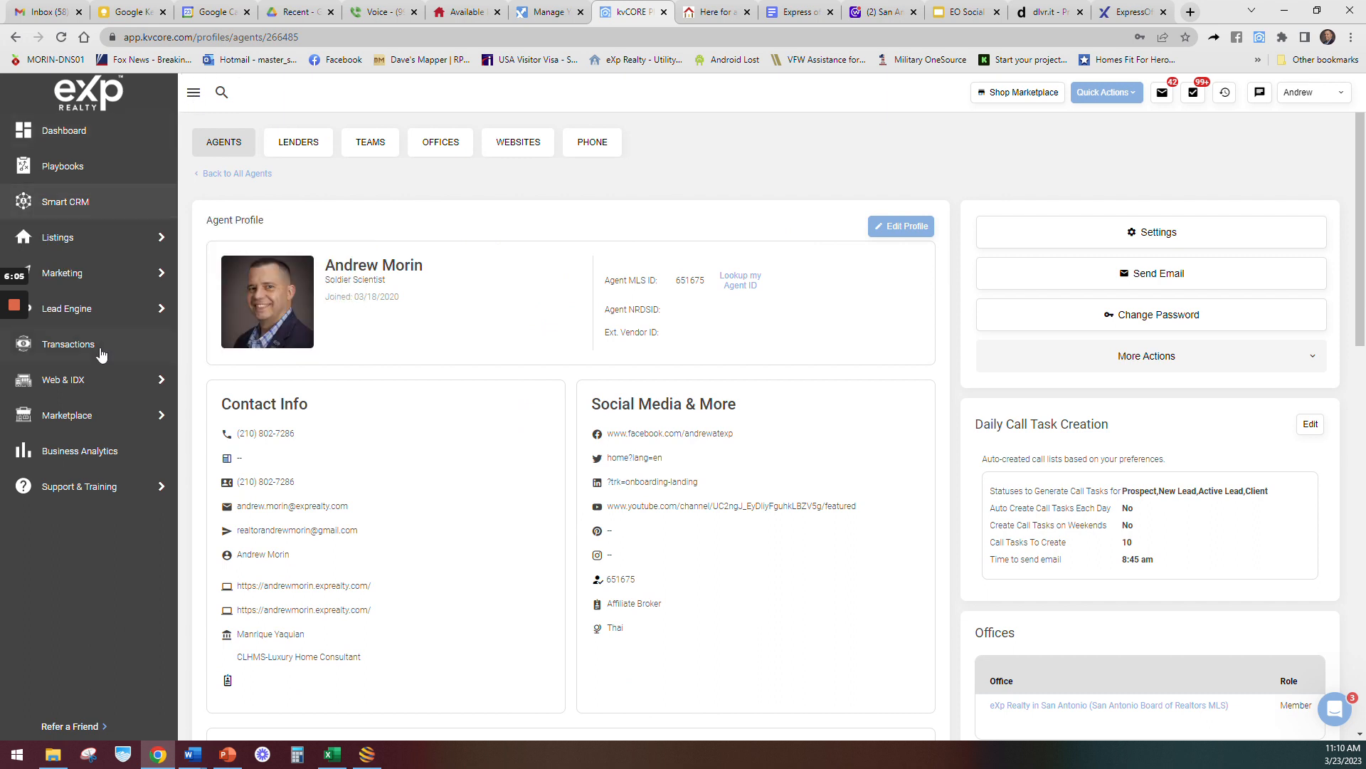
{"action": "mouse_move", "coordinate": [81, 388]}
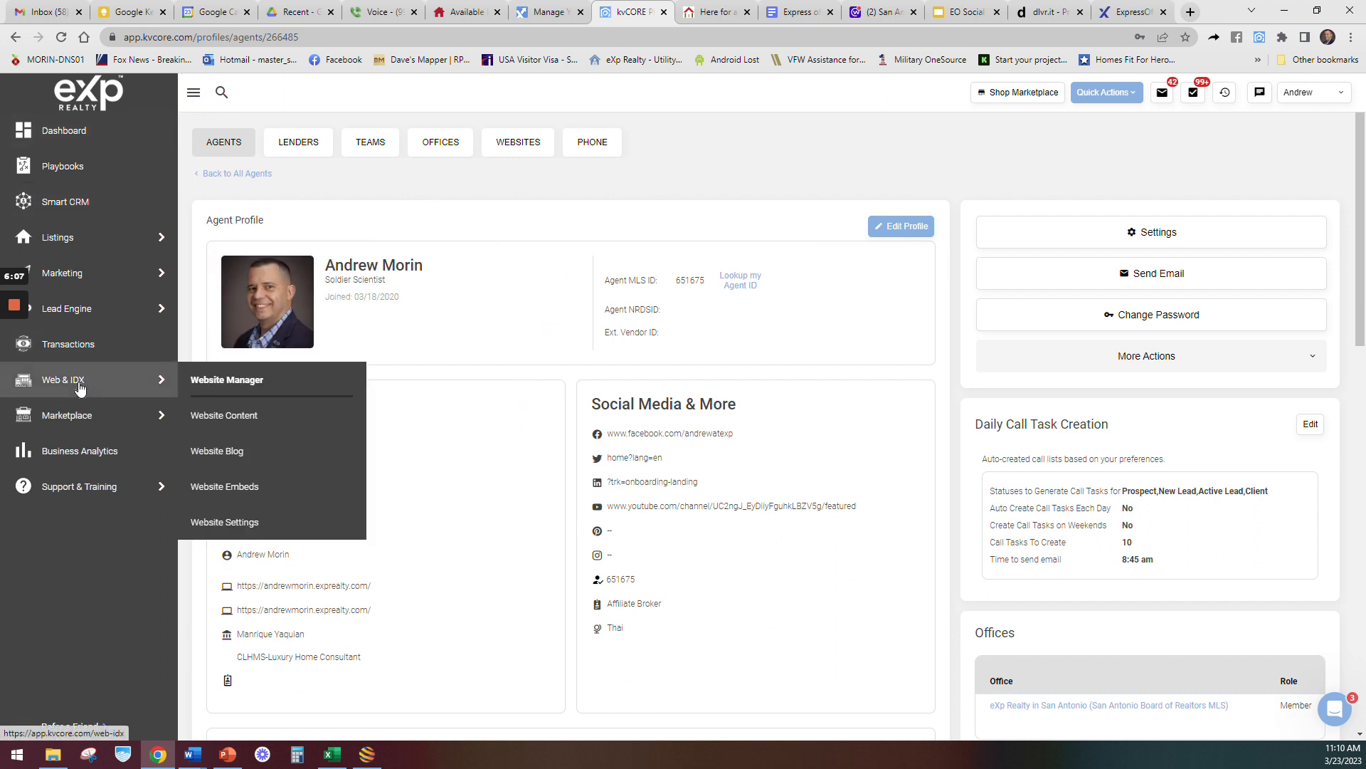
{"action": "left_click", "coordinate": [72, 388]}
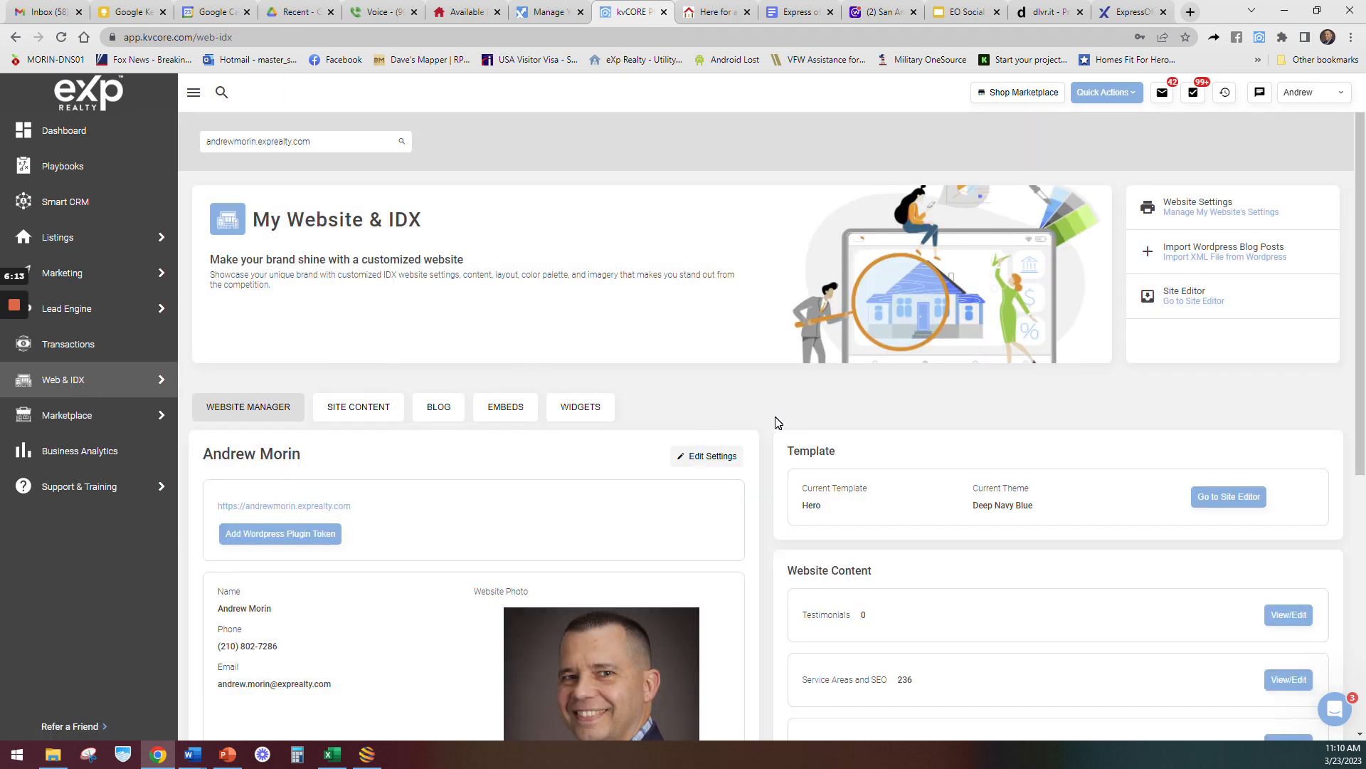
{"action": "scroll", "coordinate": [808, 420], "scroll_direction": "down", "scroll_amount": 3}
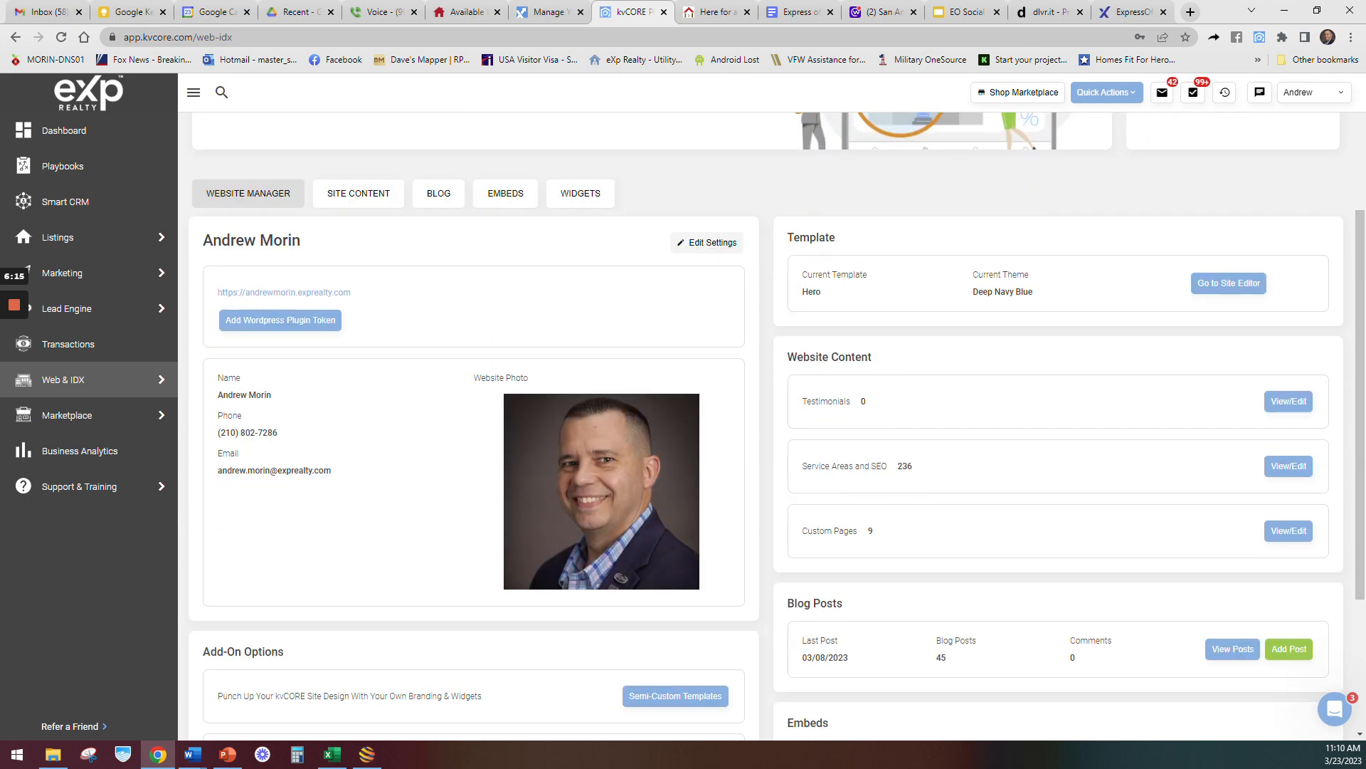
{"action": "left_click_drag", "start_coordinate": [874, 358], "coordinate": [786, 363]}
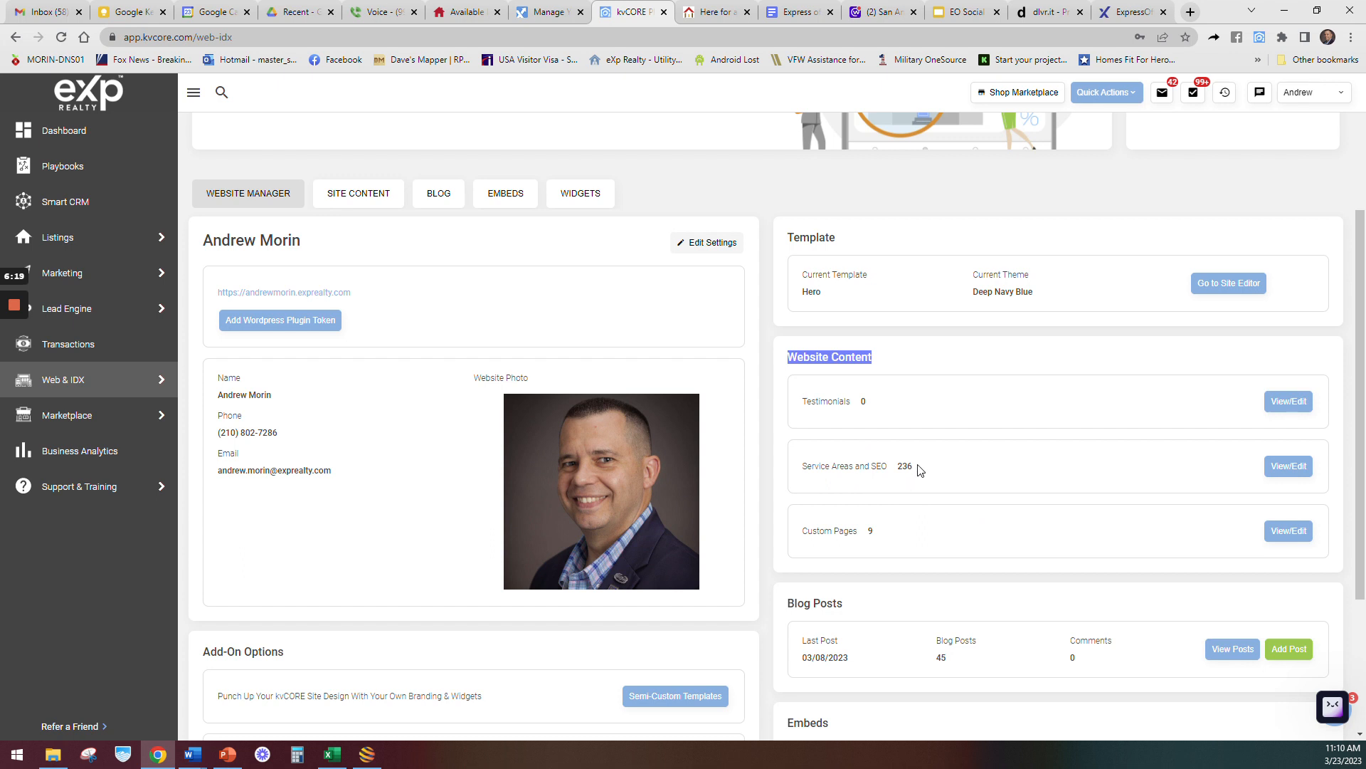
{"action": "left_click_drag", "start_coordinate": [915, 468], "coordinate": [802, 481]}
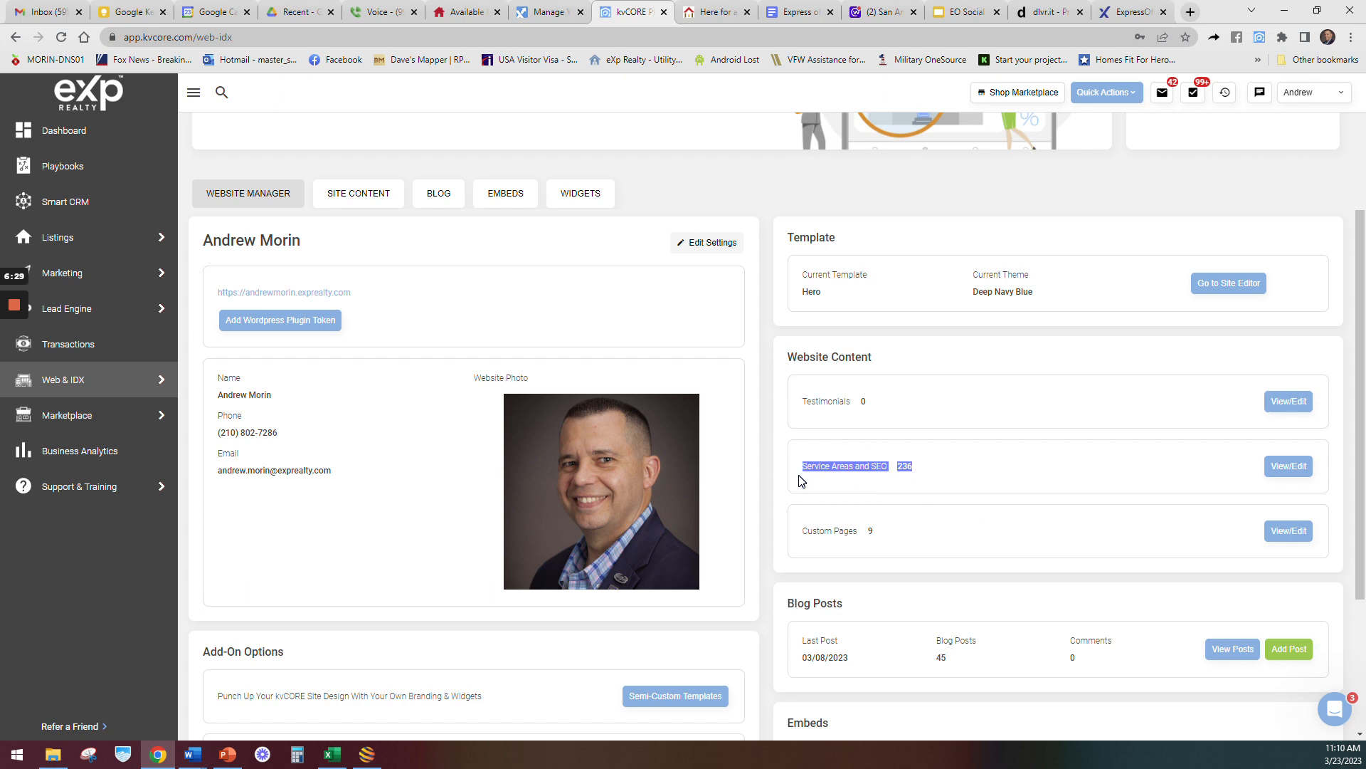
{"action": "left_click_drag", "start_coordinate": [916, 466], "coordinate": [797, 471]}
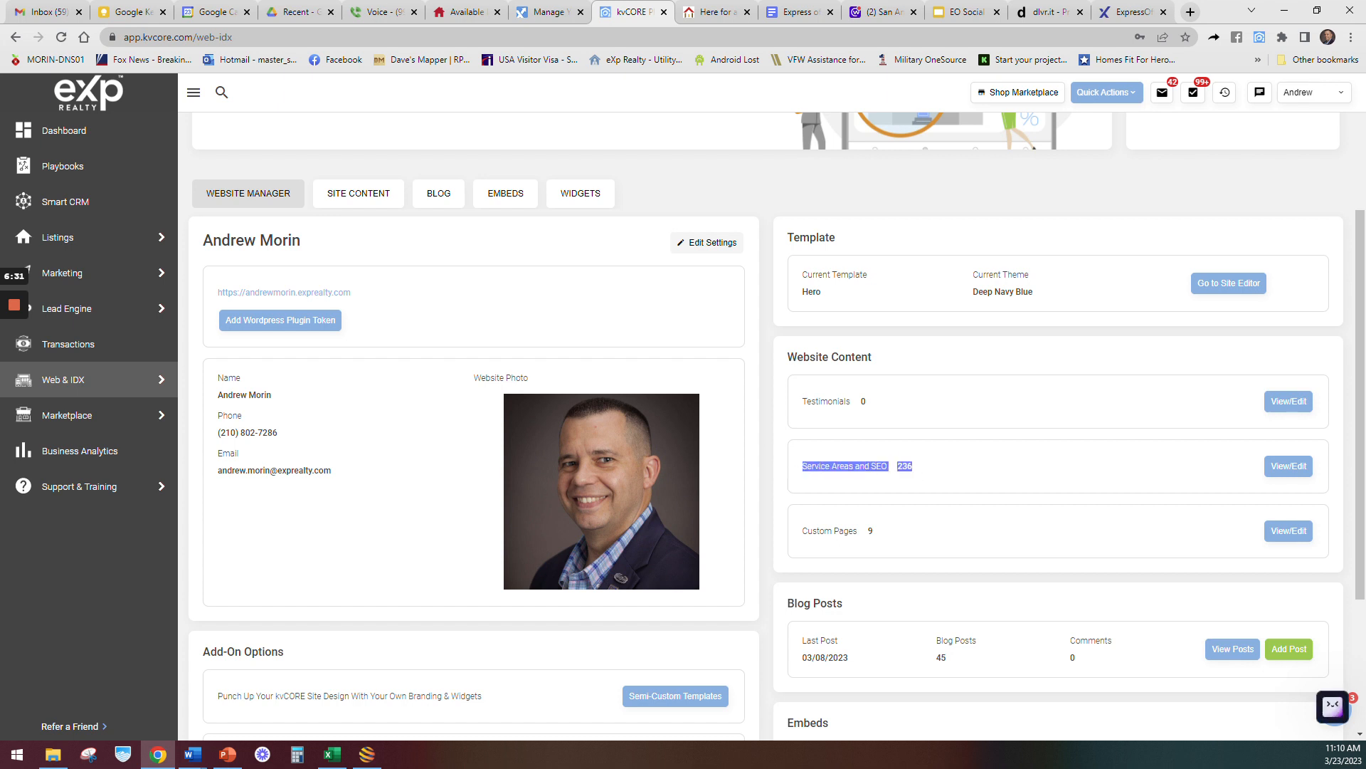
Open View/Edit for Service Areas and SEO to list the zip-code pages
{"action": "left_click", "coordinate": [1281, 467]}
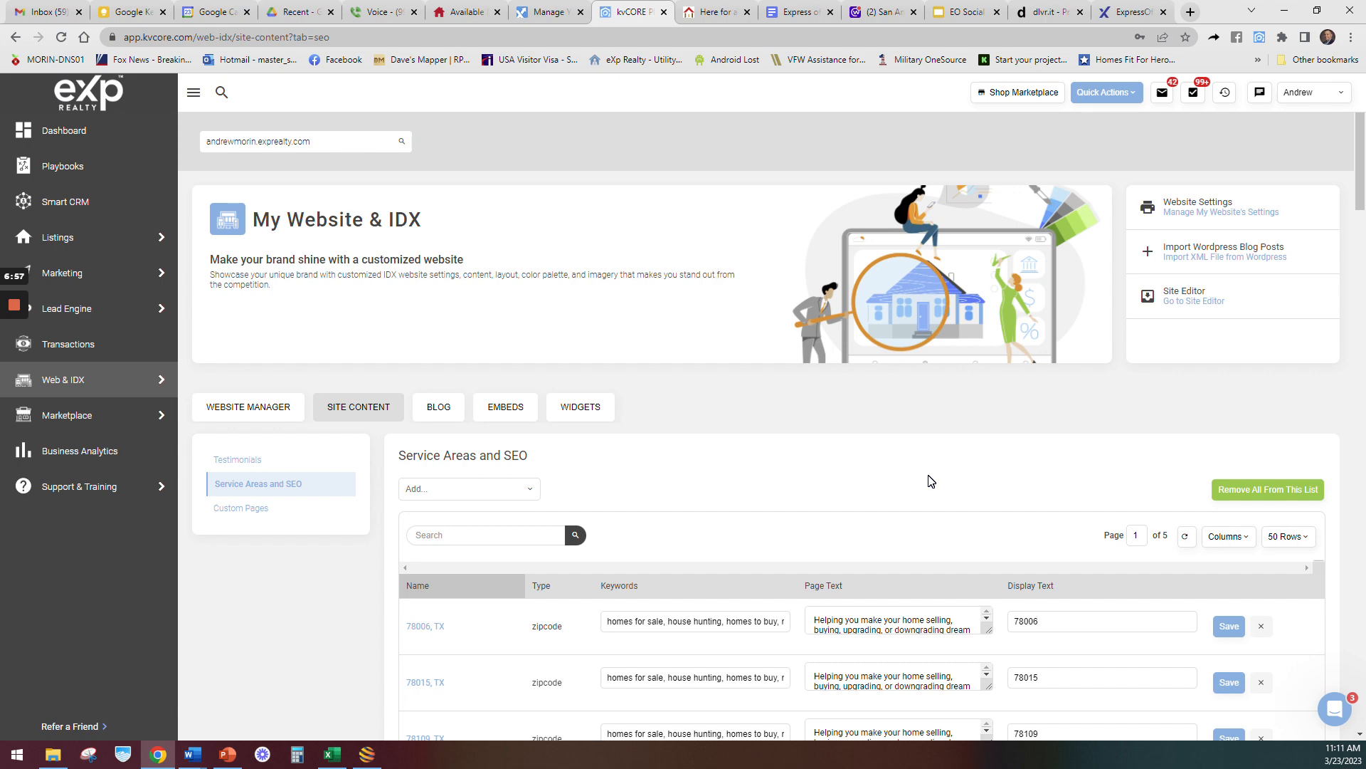
On the agent's public website tab, expand the Areas We Cover footer with Show More
{"action": "key", "text": "ctrl+Tab"}
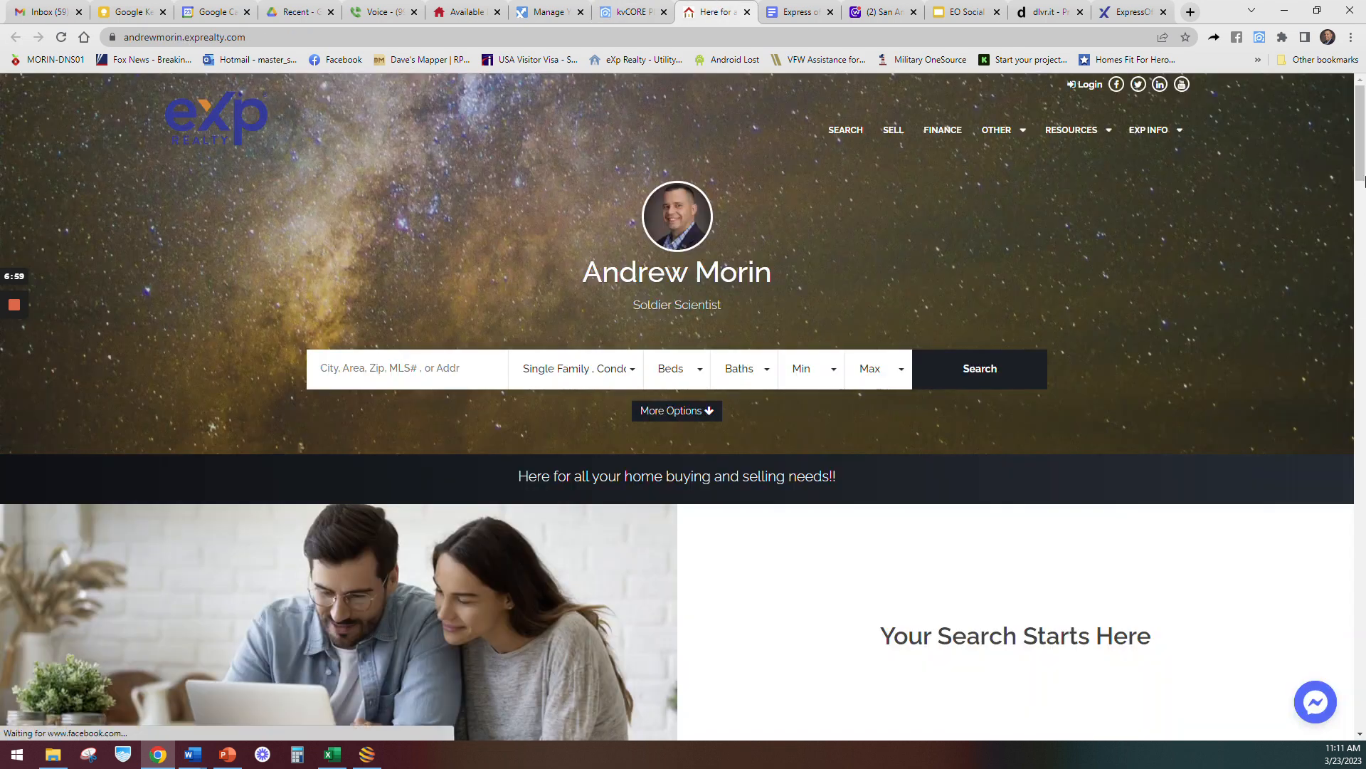
{"action": "left_click_drag", "start_coordinate": [1361, 181], "coordinate": [1322, 712]}
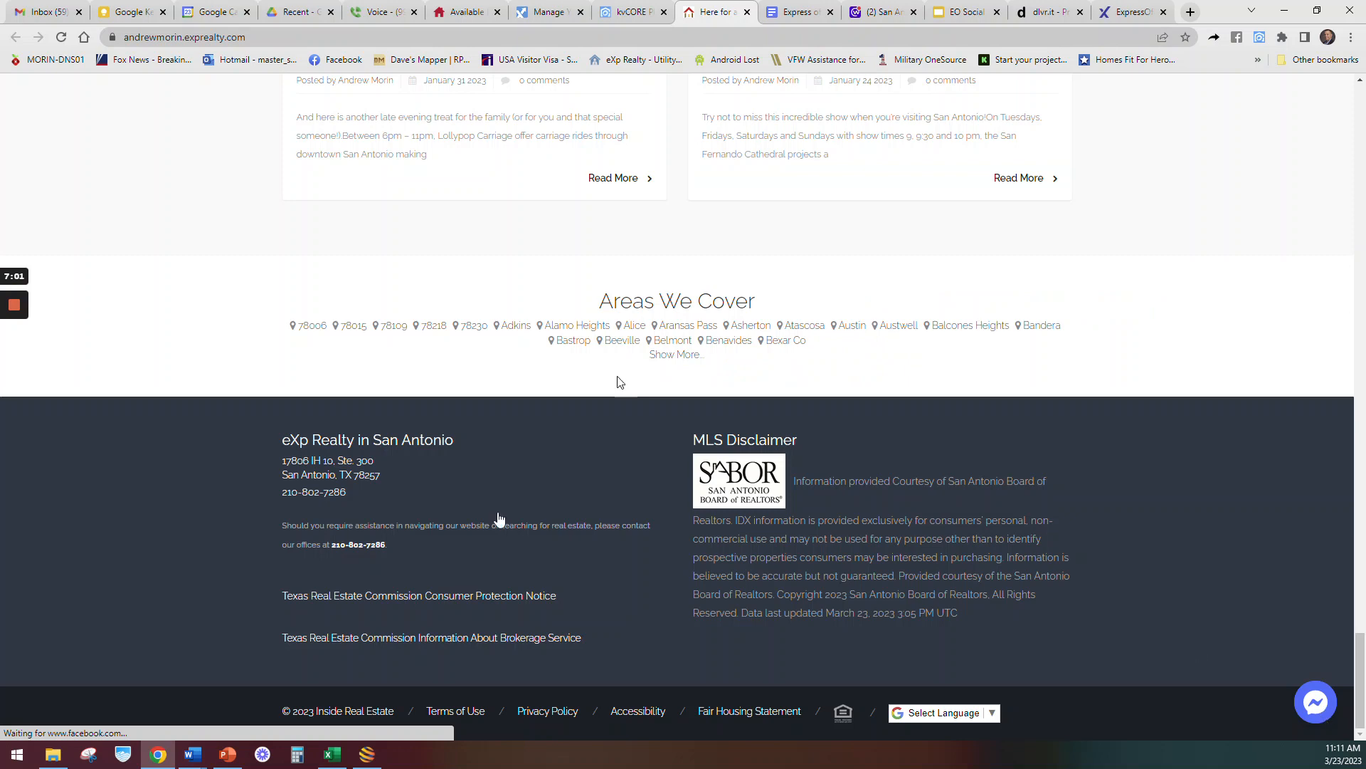
{"action": "left_click", "coordinate": [675, 354]}
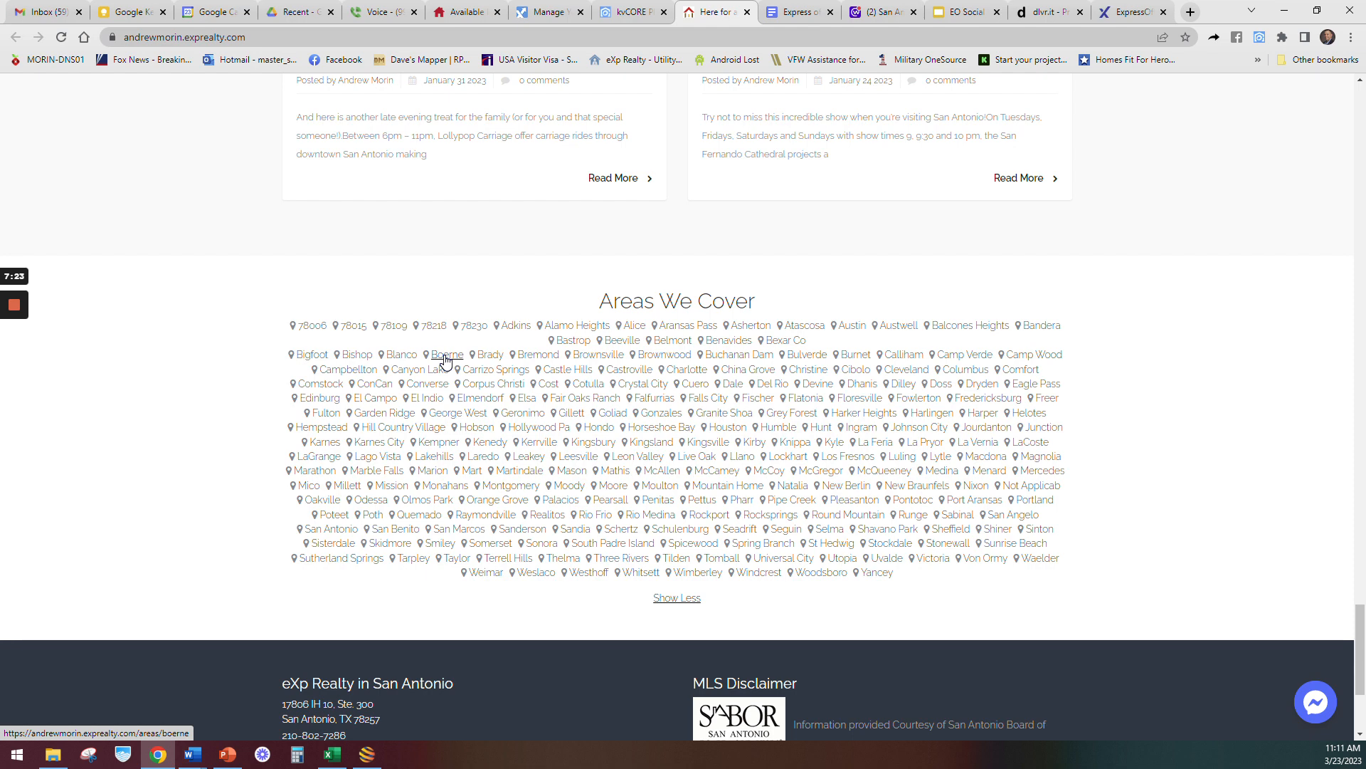
Open the Boerne area page and scroll down to the town vs. county stats
{"action": "left_click", "coordinate": [446, 356]}
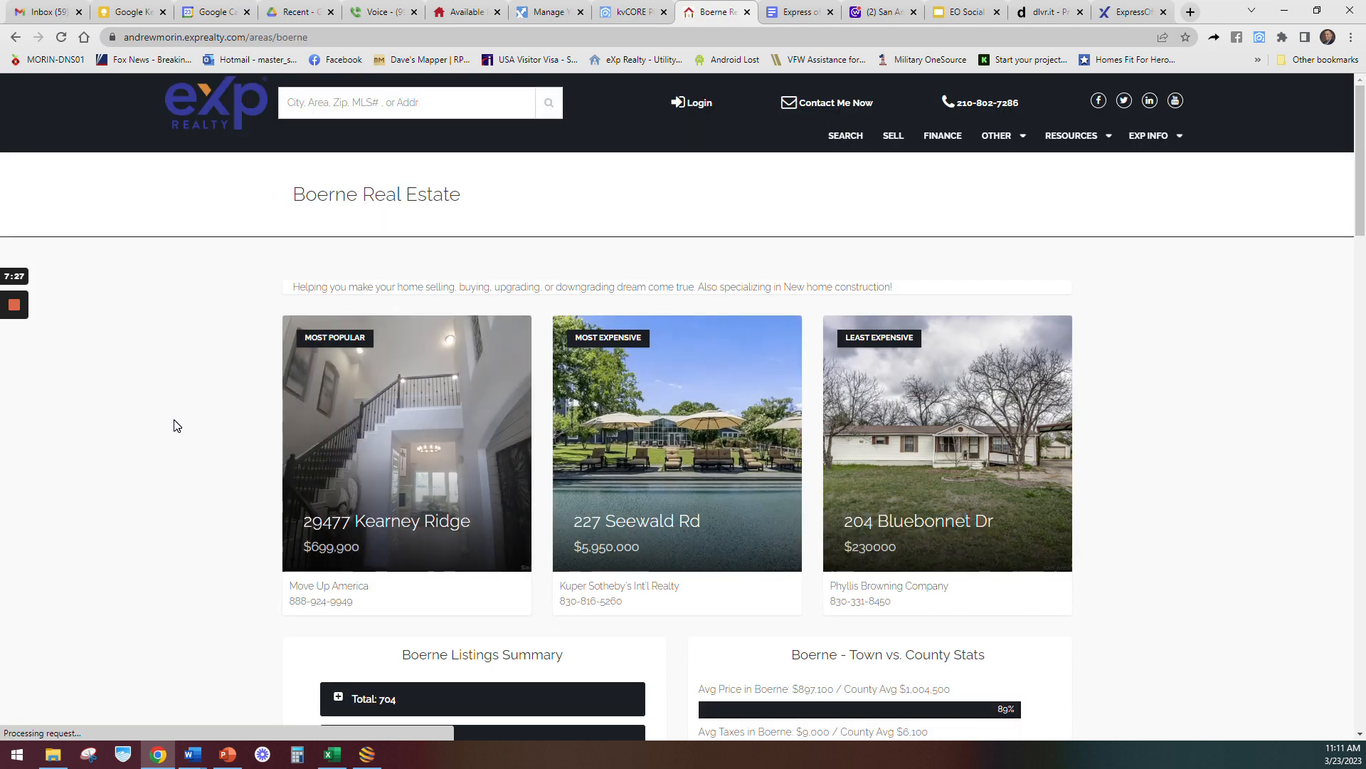
{"action": "scroll", "coordinate": [178, 425], "scroll_direction": "down", "scroll_amount": 1}
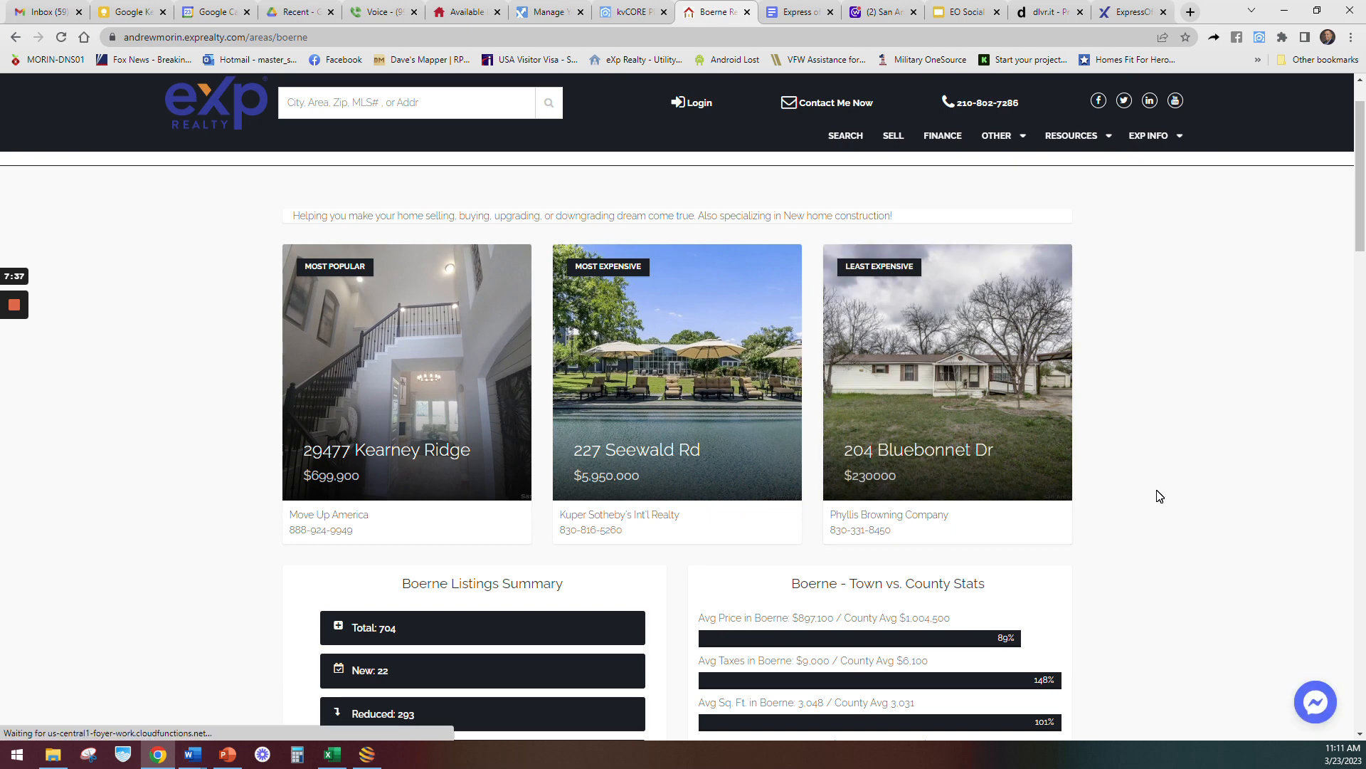
{"action": "scroll", "coordinate": [1068, 484], "scroll_direction": "down", "scroll_amount": 2}
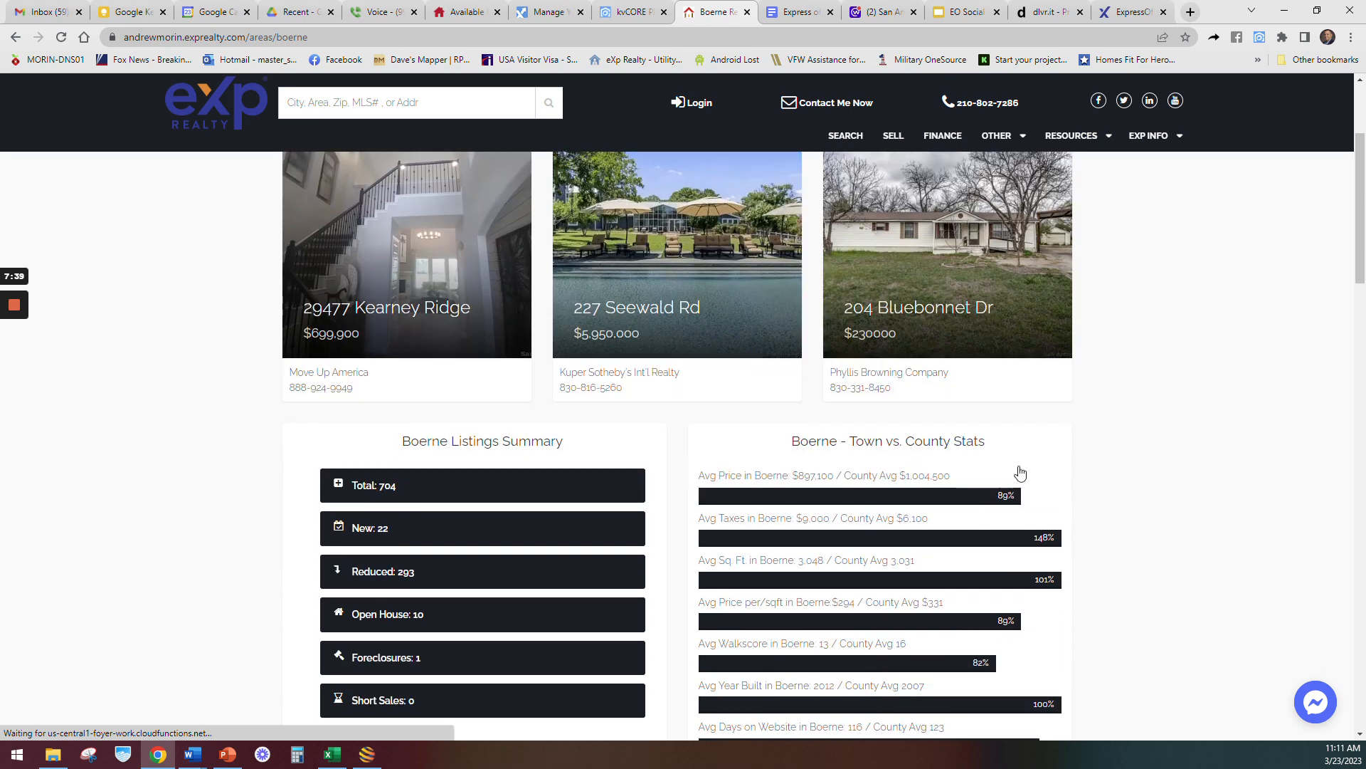
{"action": "left_click_drag", "start_coordinate": [987, 449], "coordinate": [779, 449]}
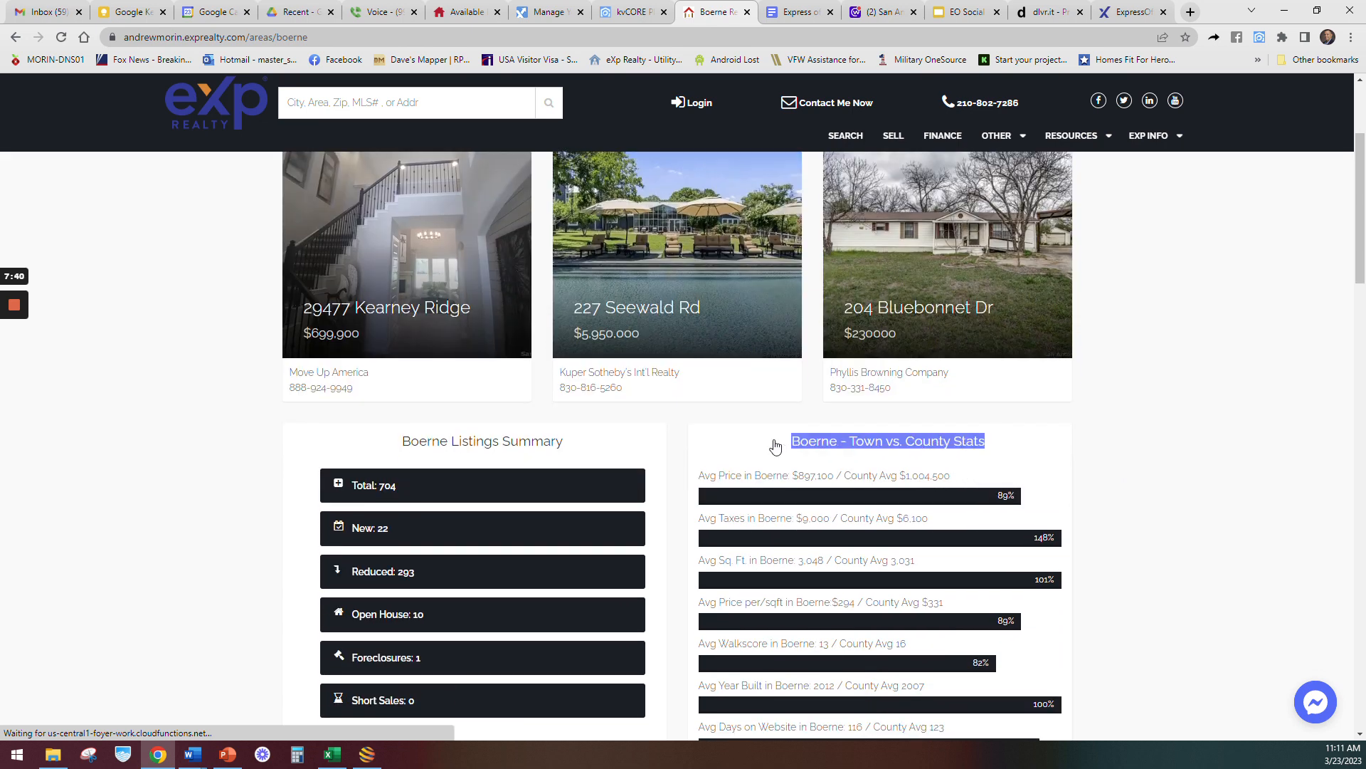
{"action": "left_click", "coordinate": [833, 449]}
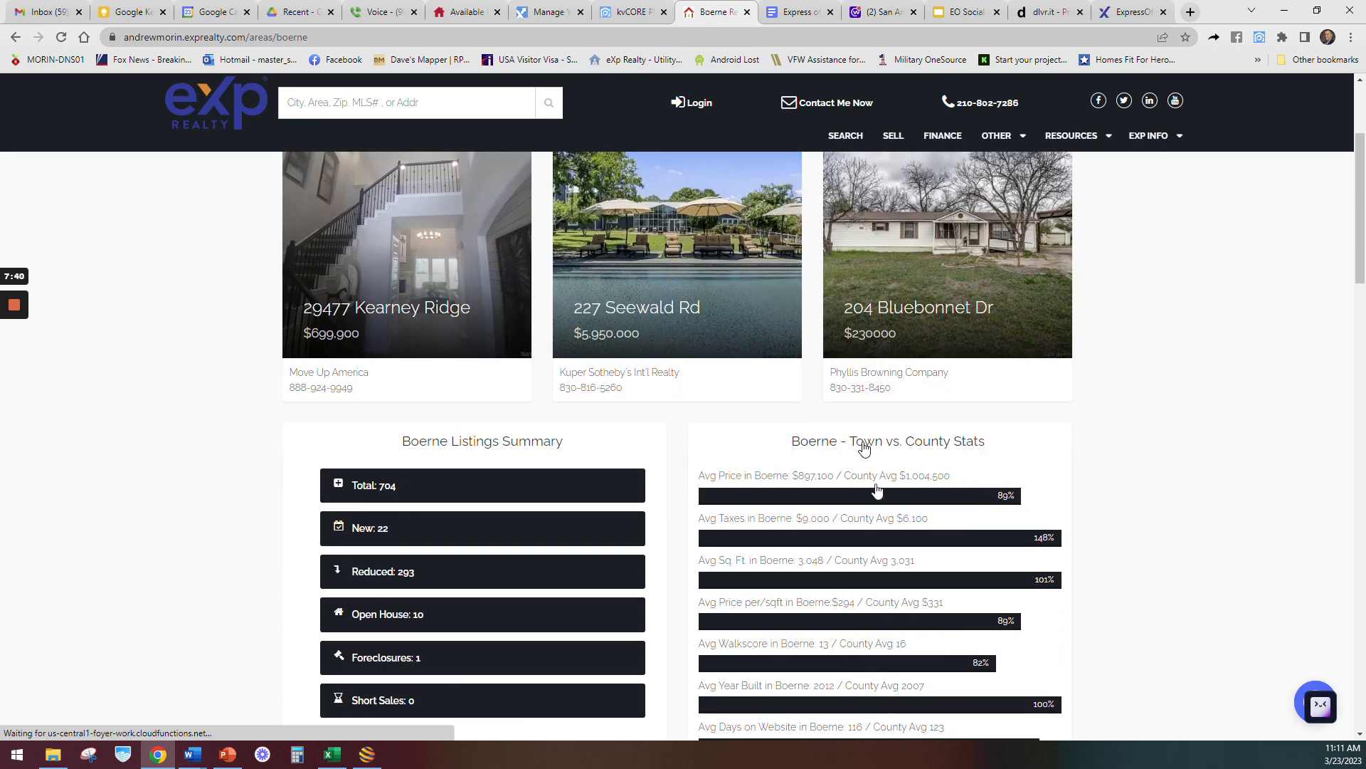
{"action": "scroll", "coordinate": [797, 509], "scroll_direction": "down", "scroll_amount": 7}
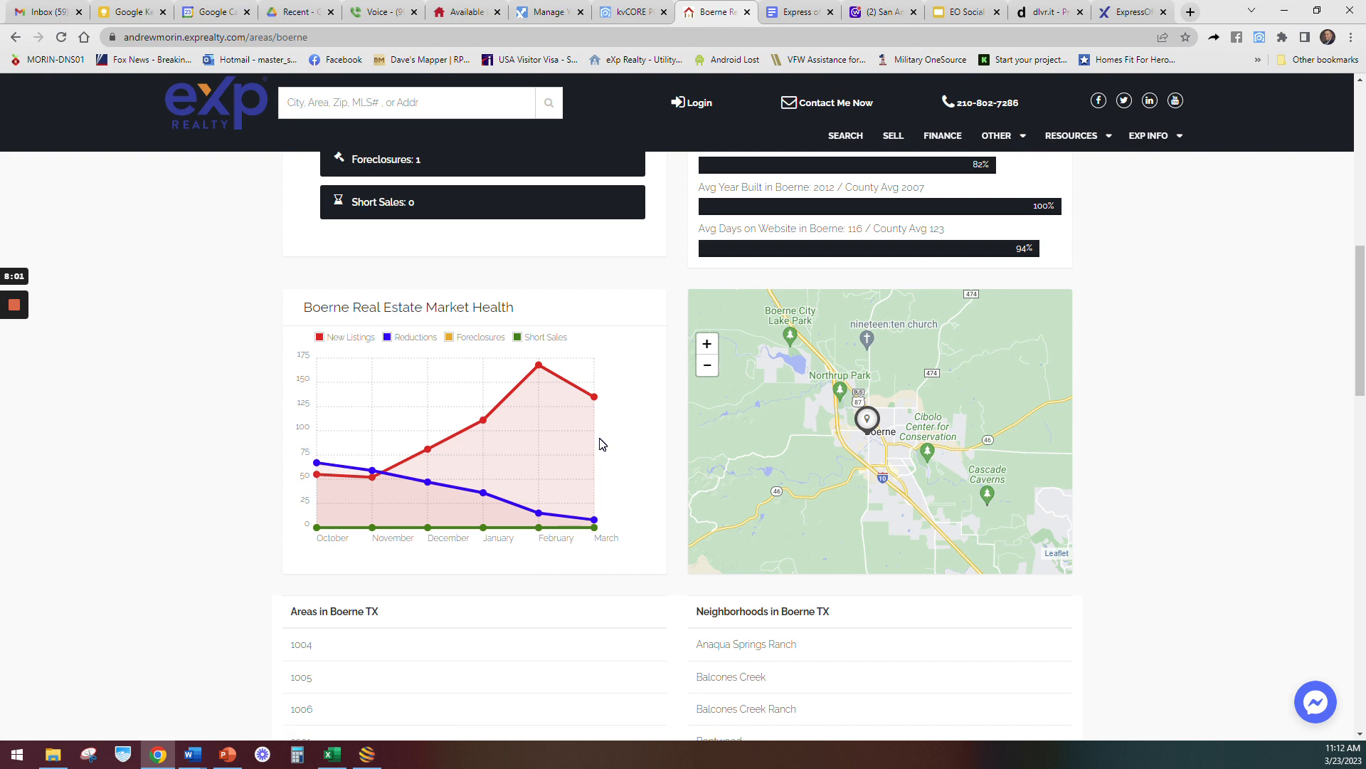
Review the Boerne page's web address, featured listings and market health chart
{"action": "left_click", "coordinate": [249, 37]}
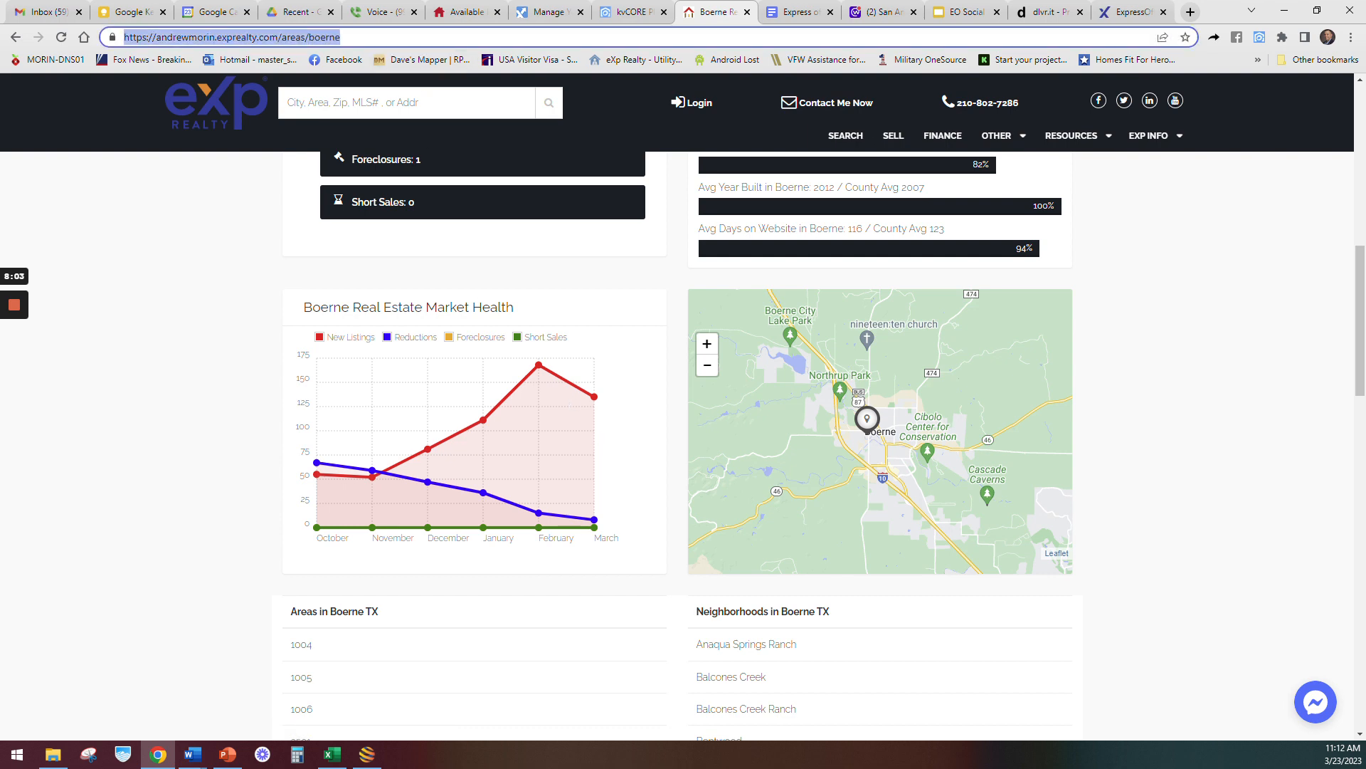
{"action": "left_click", "coordinate": [183, 381]}
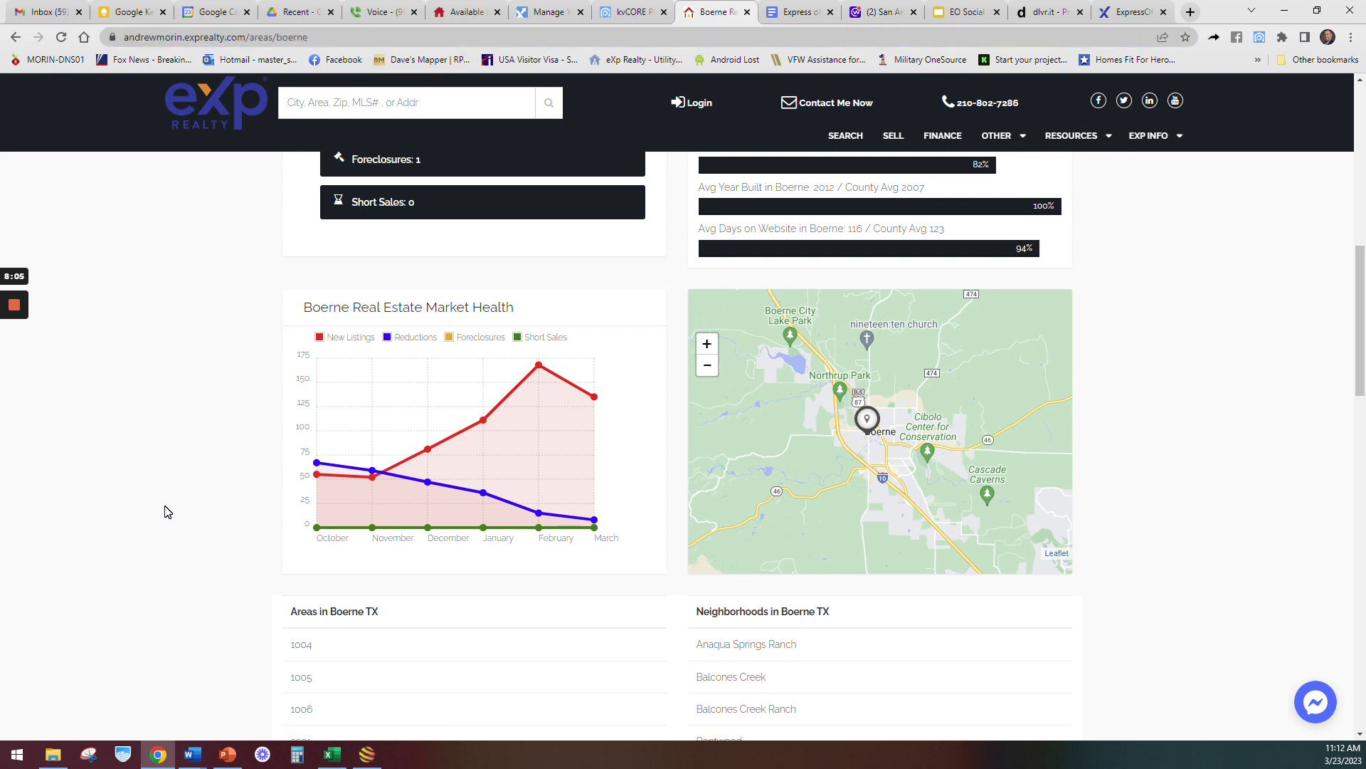
{"action": "scroll", "coordinate": [180, 537], "scroll_direction": "up", "scroll_amount": 9}
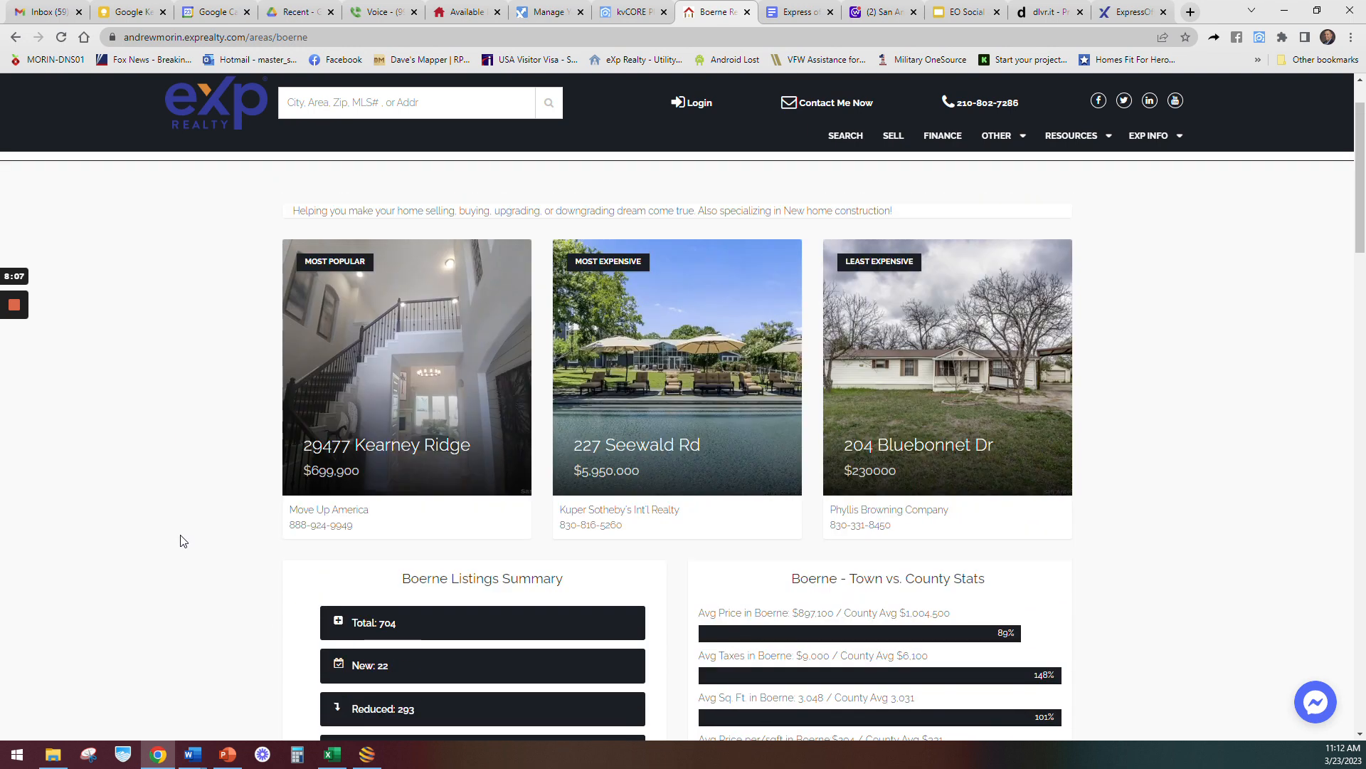
{"action": "mouse_move", "coordinate": [941, 416]}
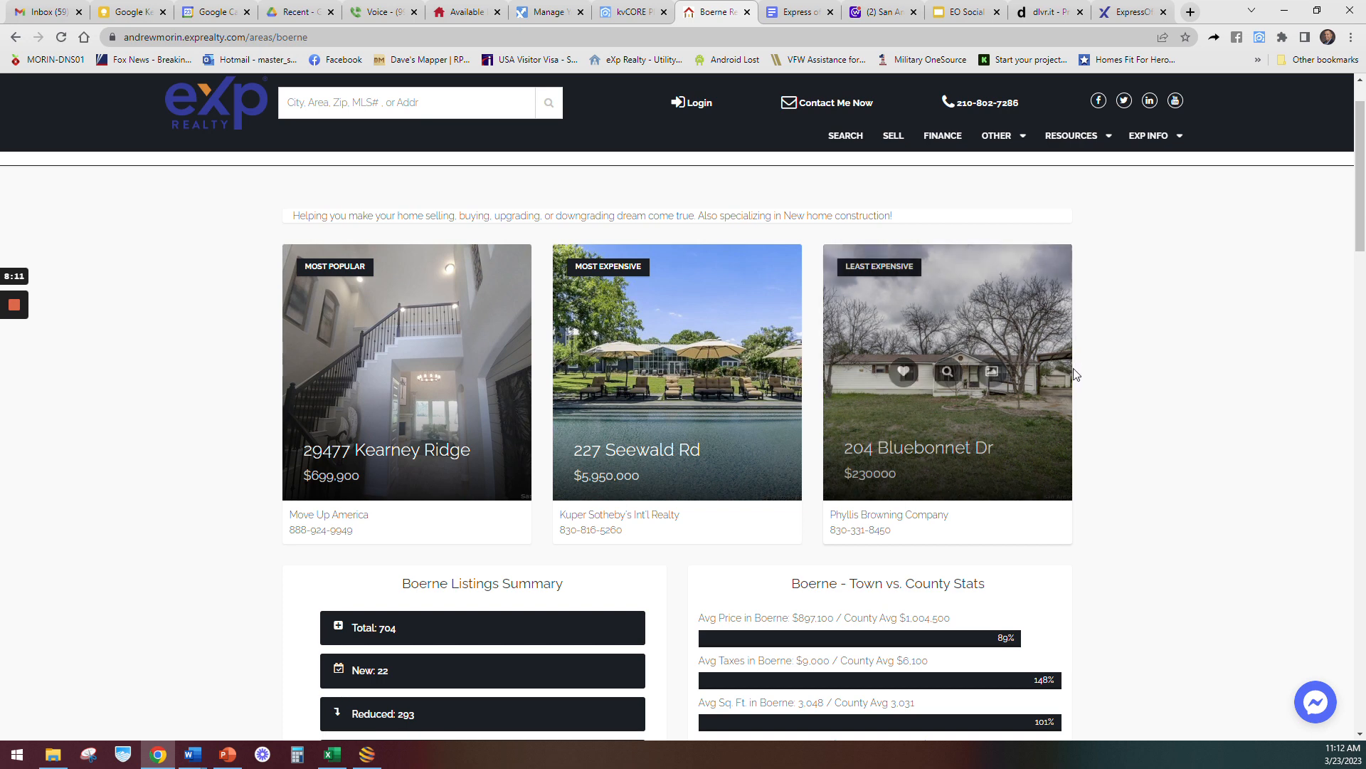
{"action": "scroll", "coordinate": [1214, 471], "scroll_direction": "up", "scroll_amount": 1}
{"action": "scroll", "coordinate": [1214, 466], "scroll_direction": "down", "scroll_amount": 1}
{"action": "mouse_move", "coordinate": [982, 451]}
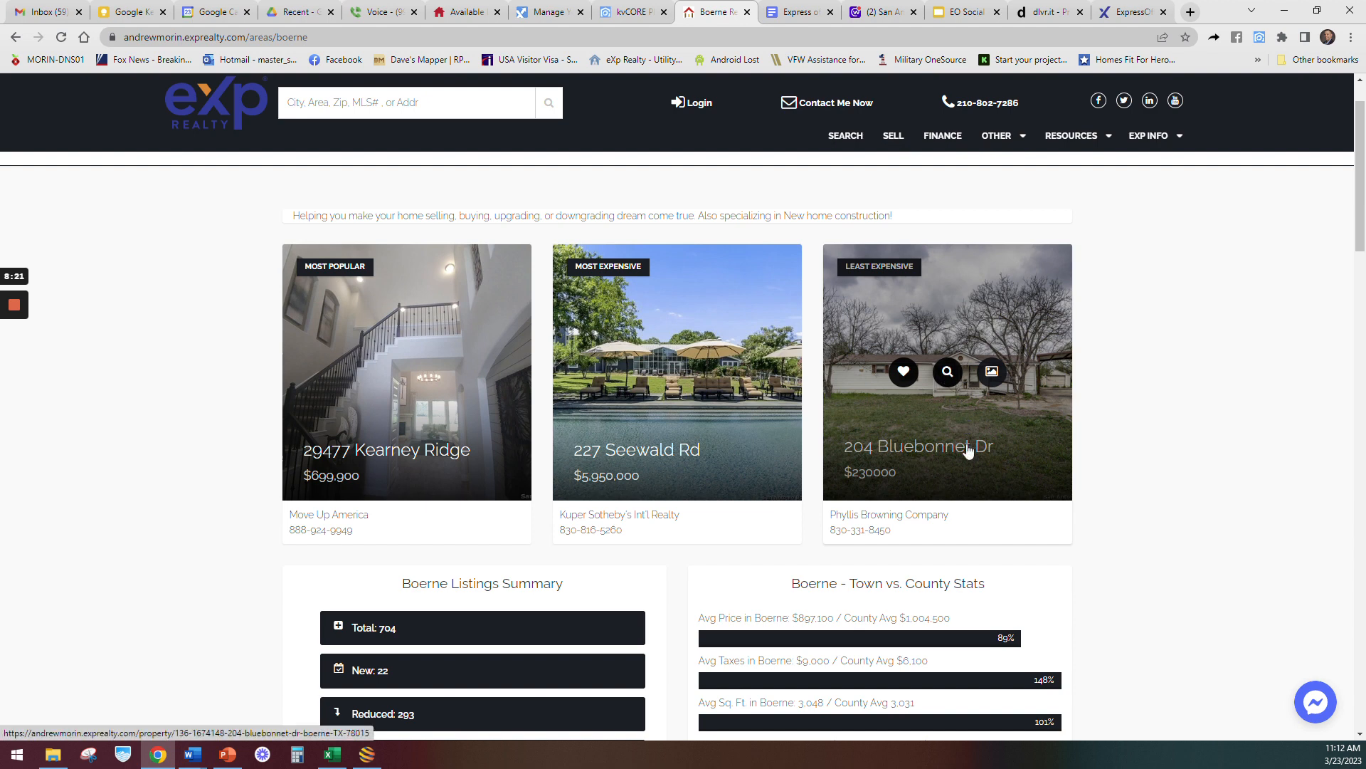
{"action": "left_click", "coordinate": [948, 374]}
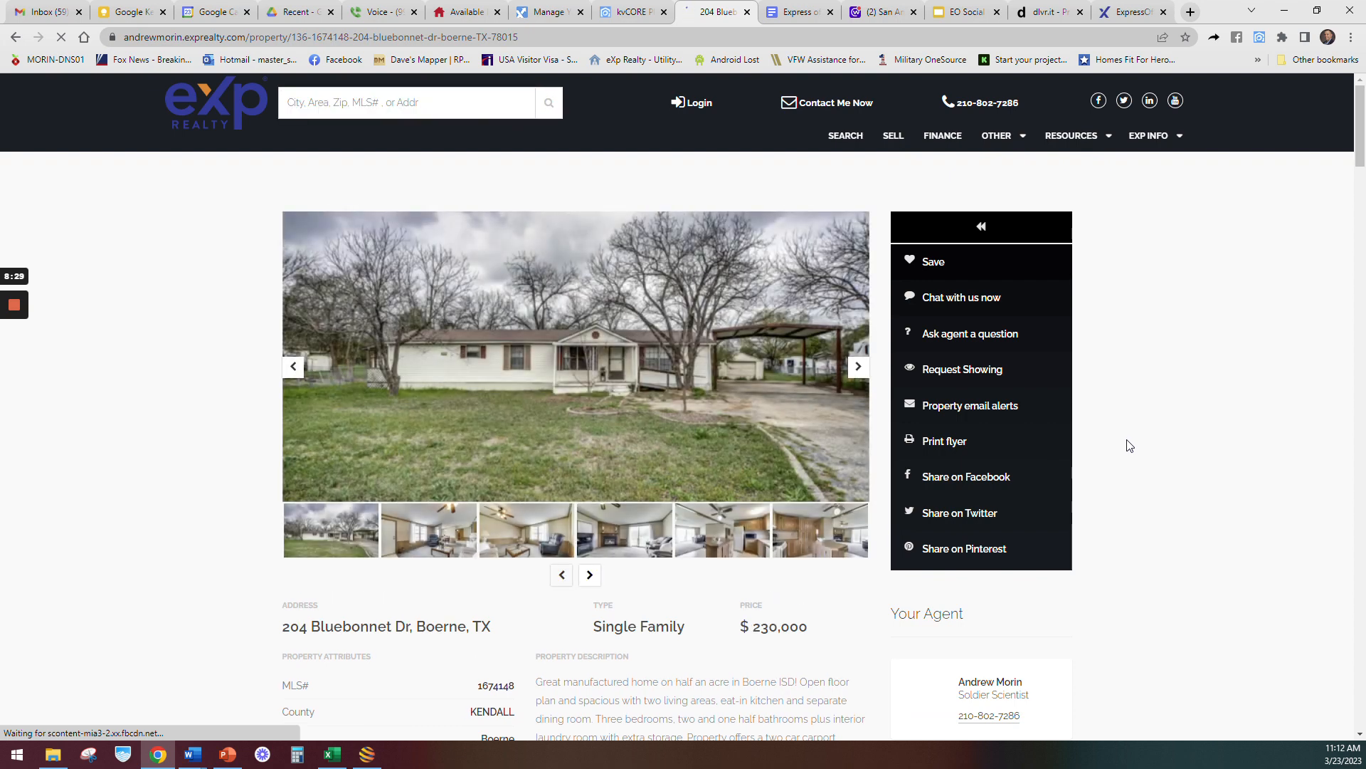
{"action": "left_click", "coordinate": [859, 367]}
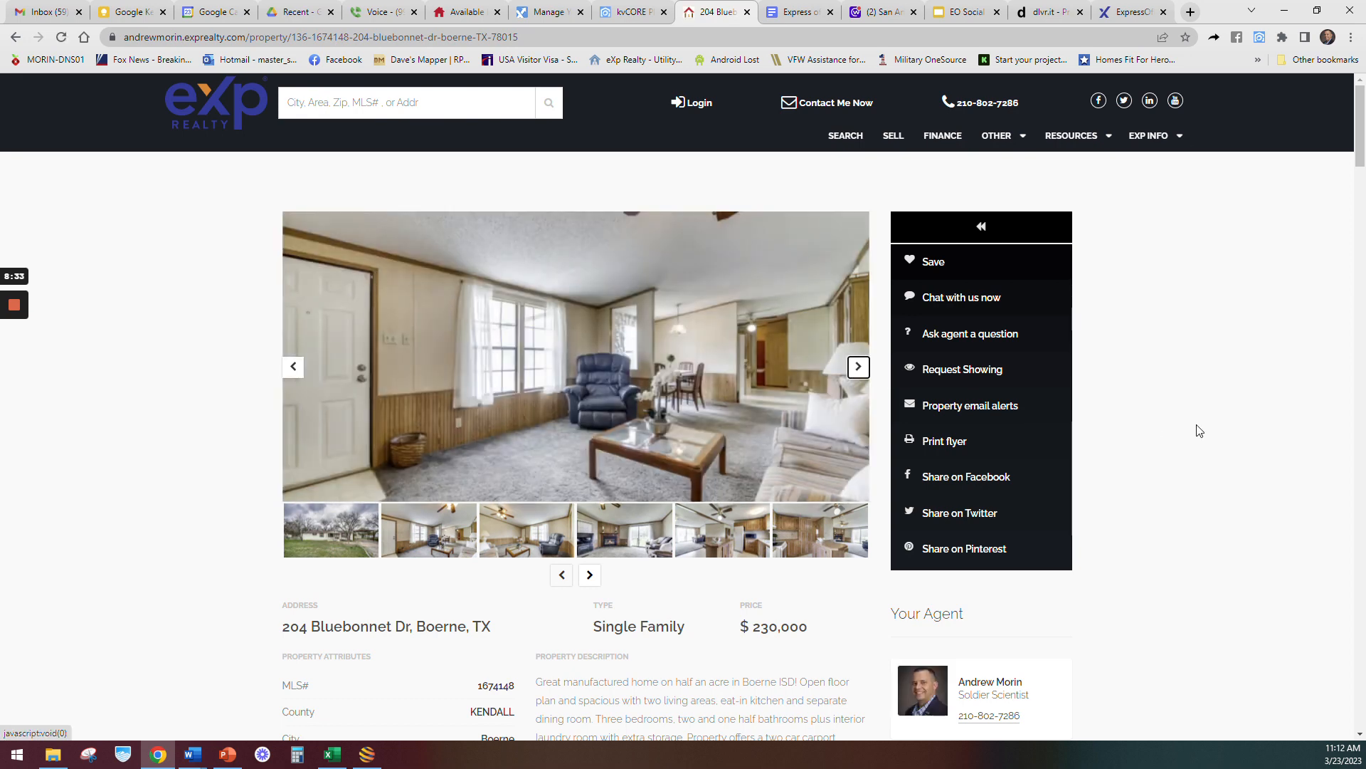
{"action": "scroll", "coordinate": [1208, 427], "scroll_direction": "down", "scroll_amount": 3}
{"action": "left_click_drag", "start_coordinate": [761, 469], "coordinate": [643, 472]}
{"action": "left_click", "coordinate": [646, 474]}
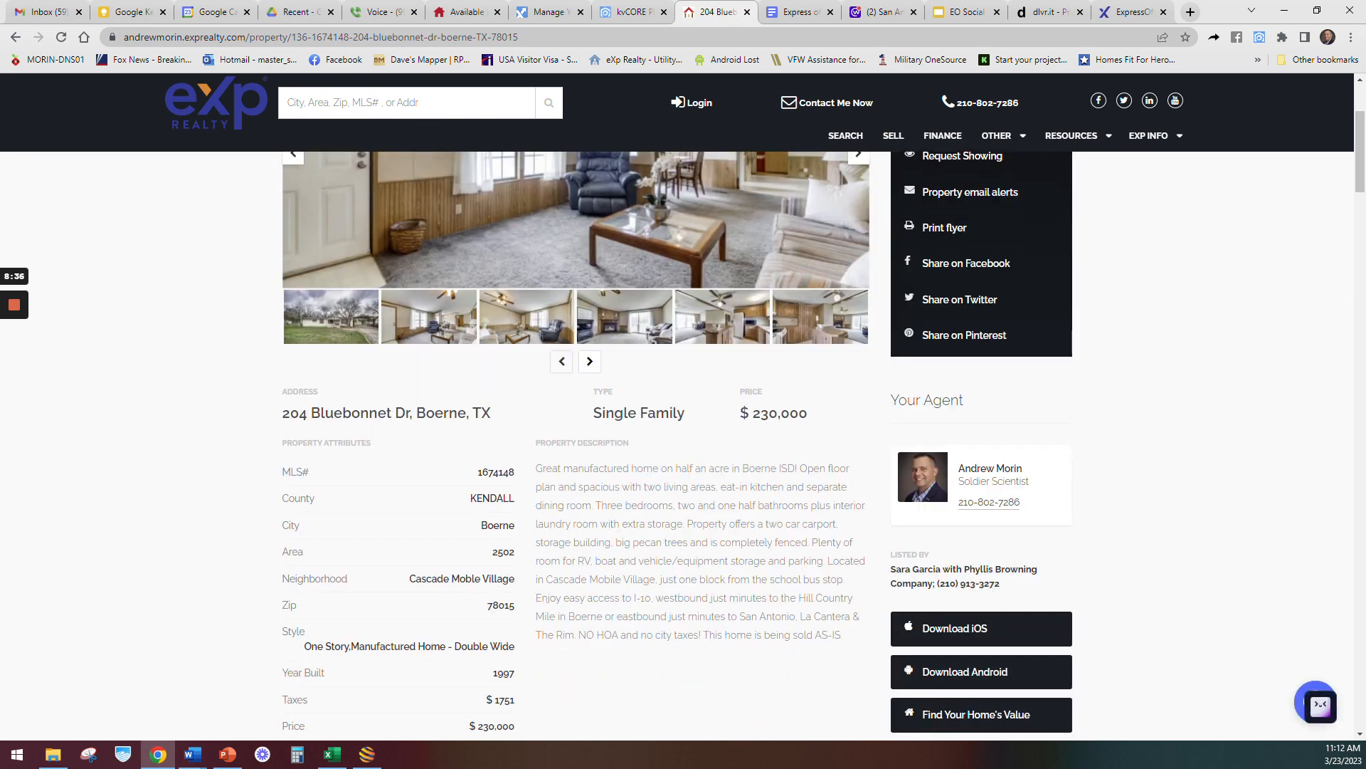
{"action": "scroll", "coordinate": [676, 478], "scroll_direction": "down", "scroll_amount": 2}
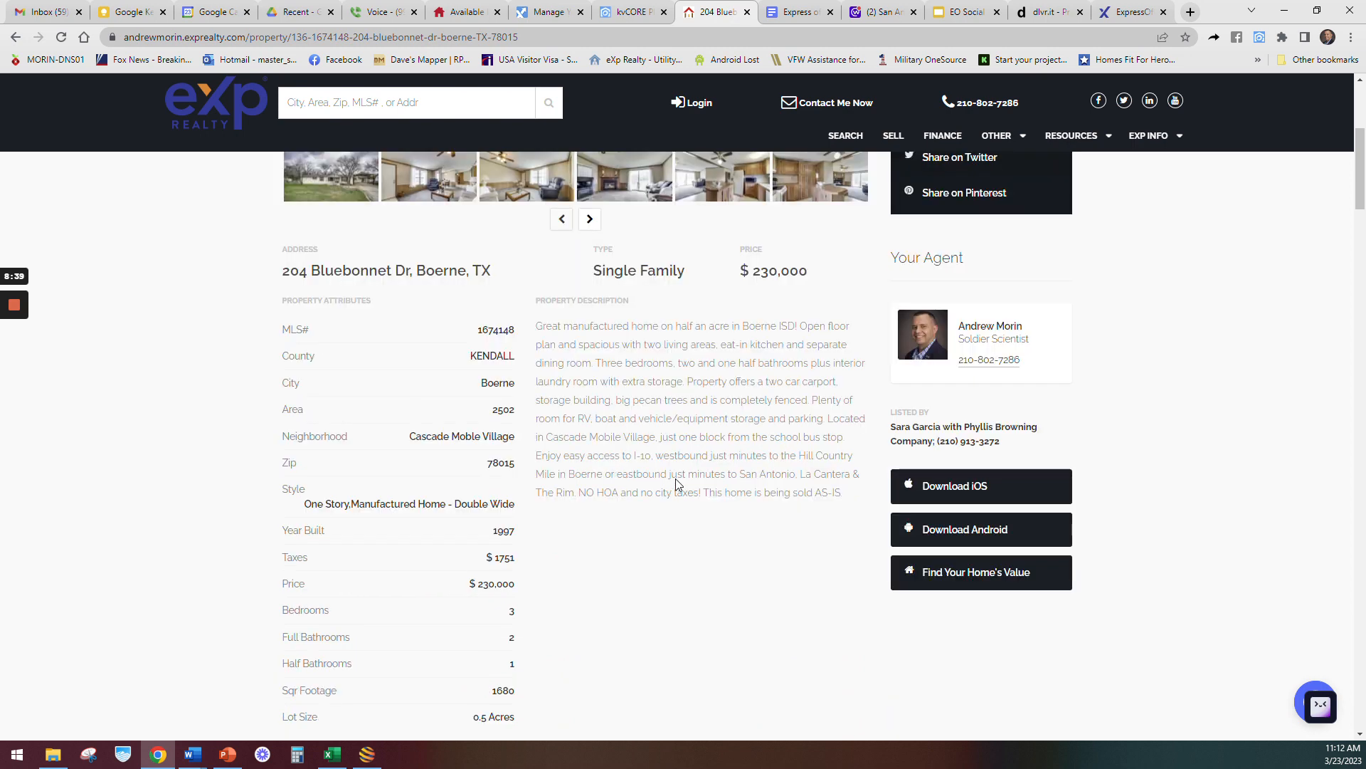
{"action": "scroll", "coordinate": [253, 574], "scroll_direction": "up", "scroll_amount": 5}
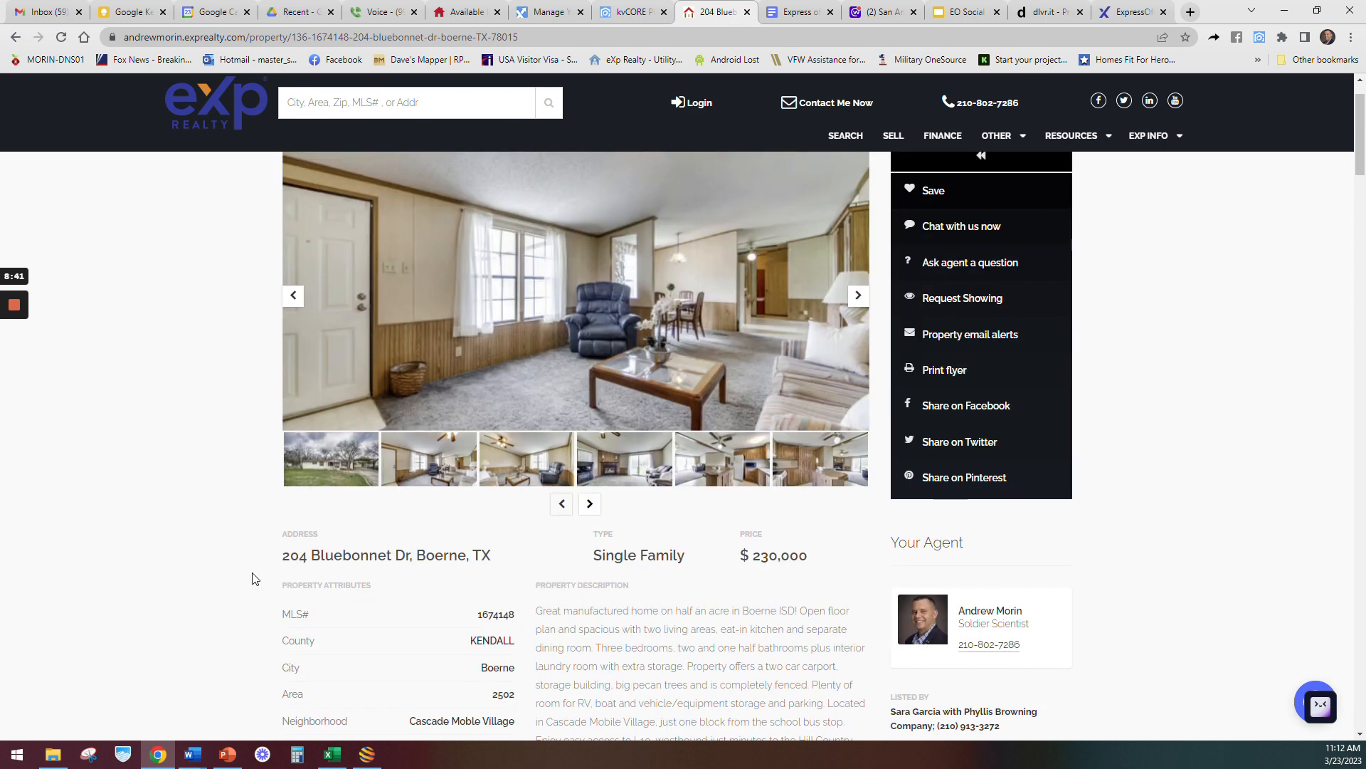
{"action": "left_click", "coordinate": [294, 367]}
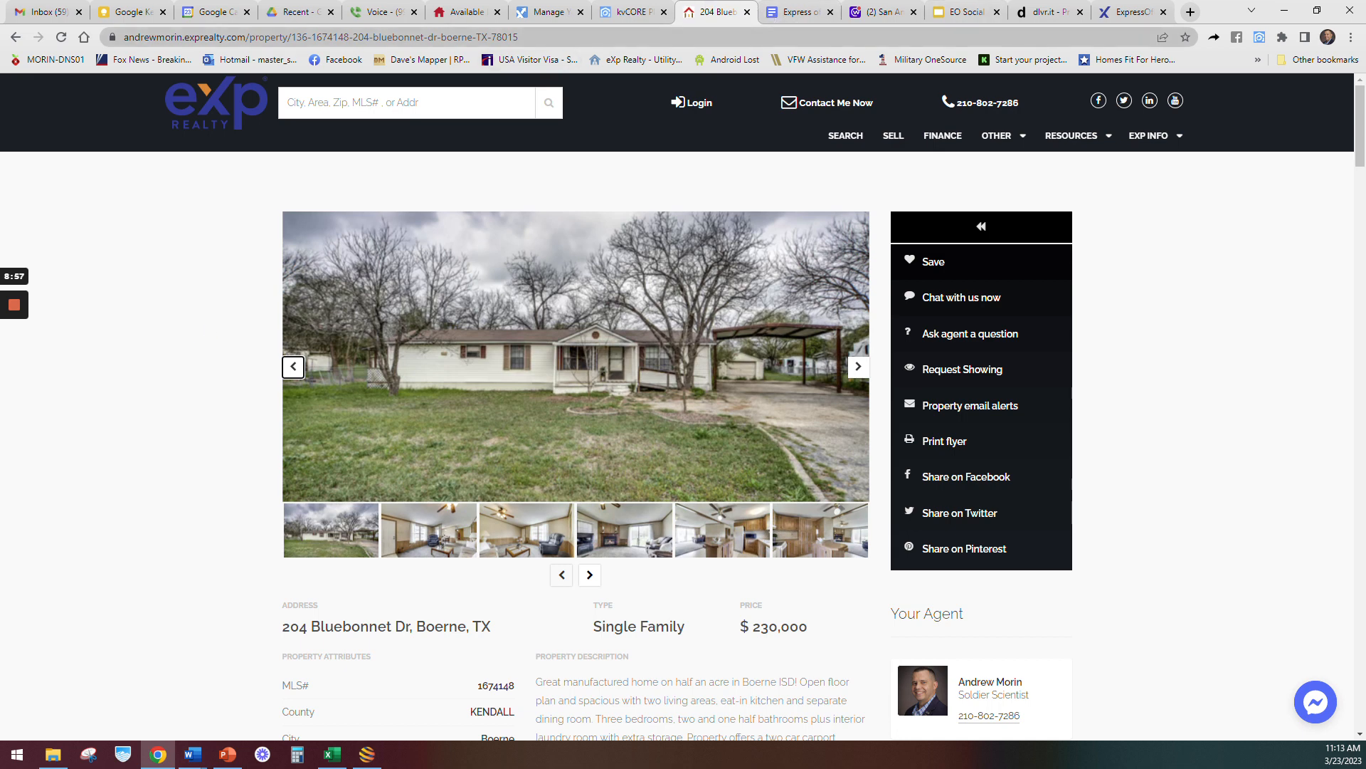
Review the listing's web address and the listing agent's contact details
{"action": "left_click", "coordinate": [464, 40]}
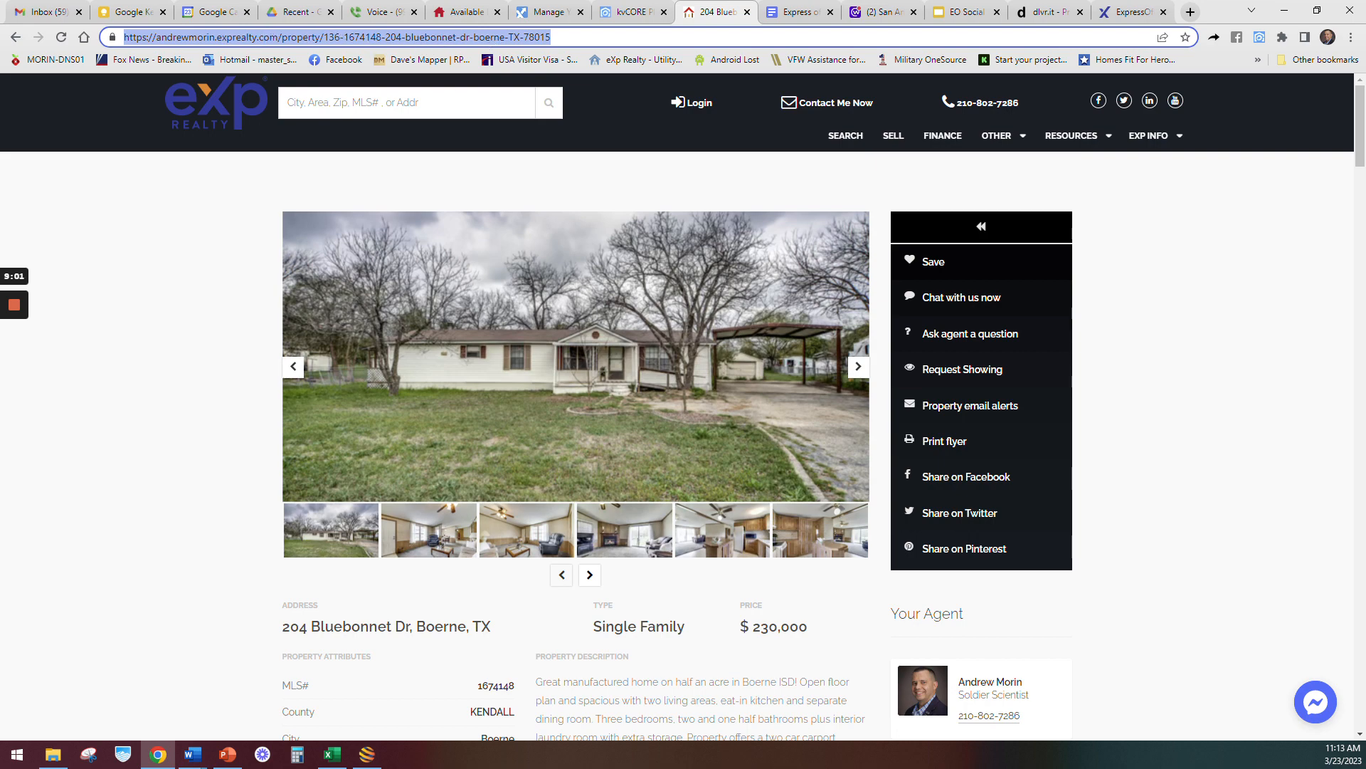
{"action": "scroll", "coordinate": [224, 339], "scroll_direction": "down", "scroll_amount": 3}
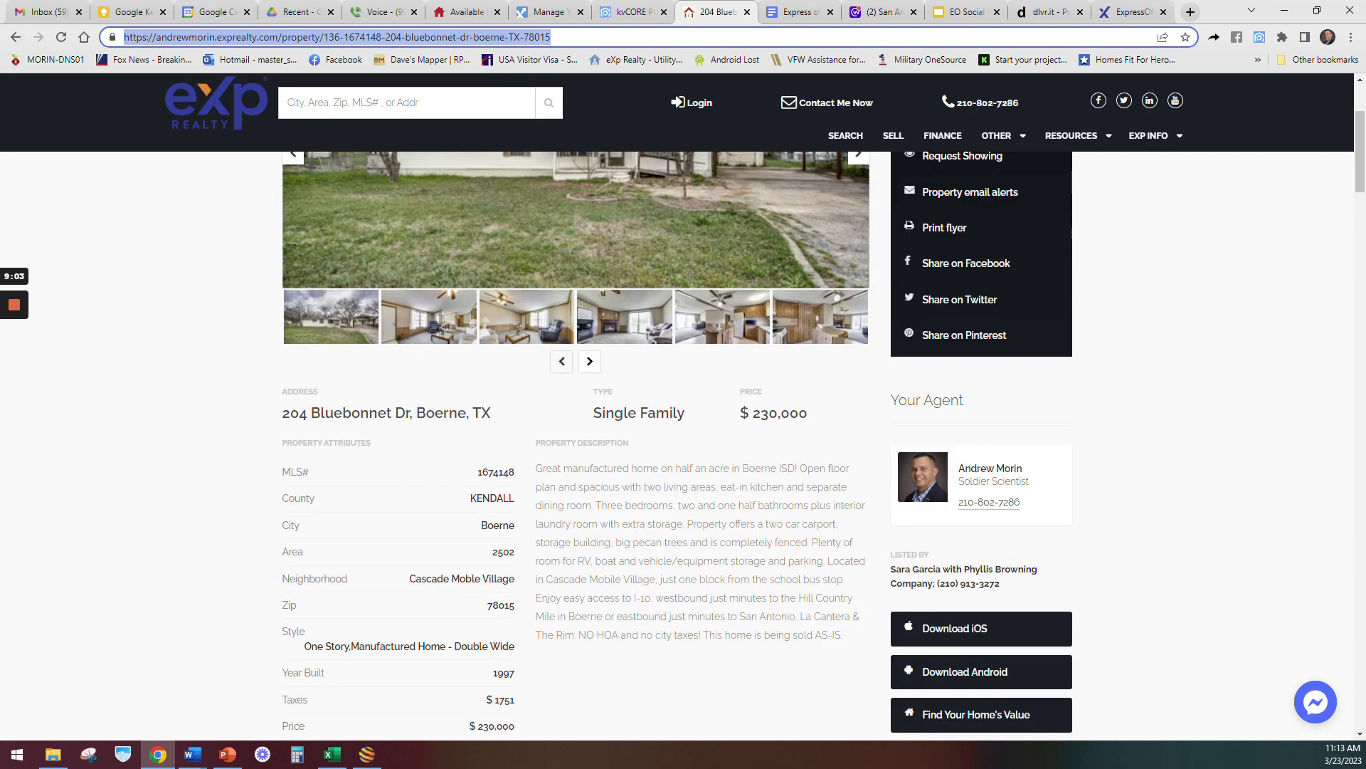
{"action": "left_click_drag", "start_coordinate": [1058, 519], "coordinate": [891, 398]}
{"action": "left_click_drag", "start_coordinate": [1009, 586], "coordinate": [888, 564]}
{"action": "left_click", "coordinate": [957, 567]}
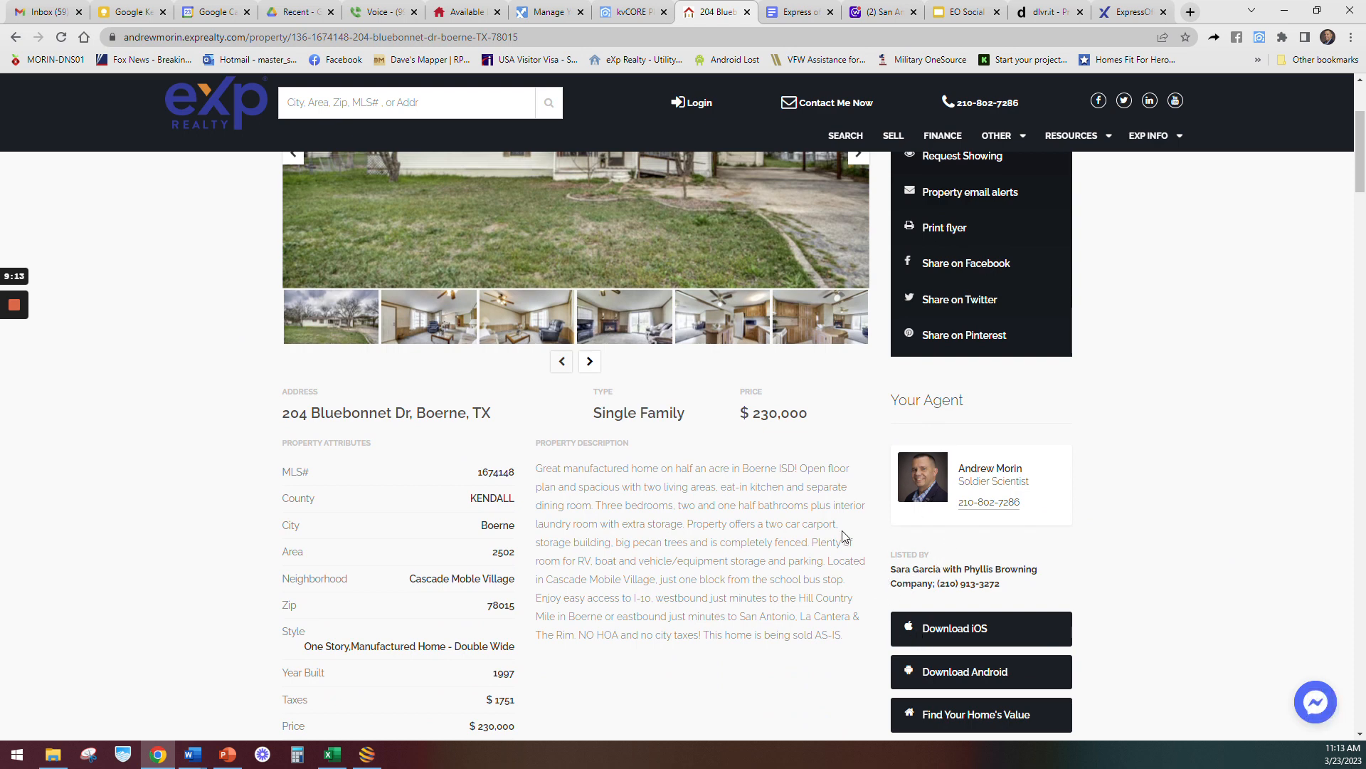
{"action": "scroll", "coordinate": [1158, 580], "scroll_direction": "up", "scroll_amount": 3}
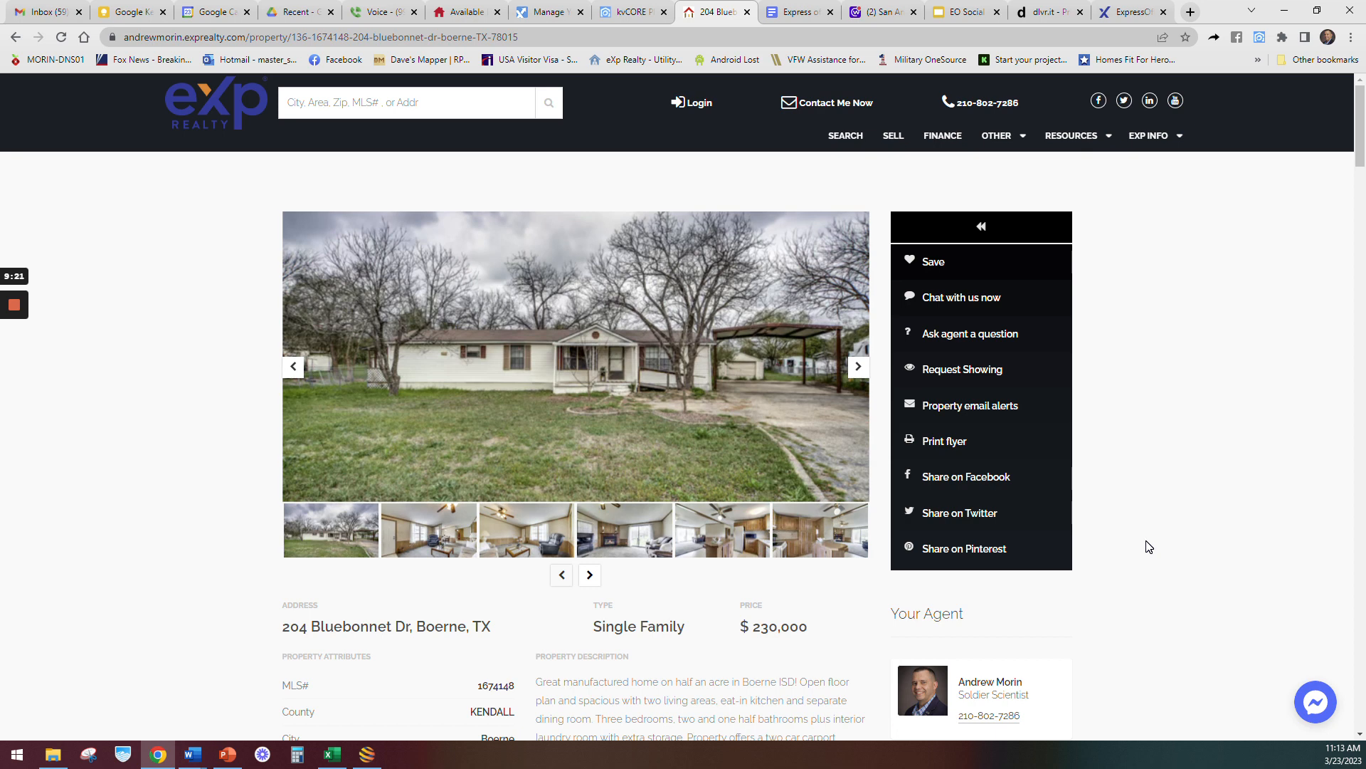
Page through to the fireplace room photo, then close the listing tab back to kvCORE
{"action": "left_click", "coordinate": [859, 370]}
{"action": "left_click", "coordinate": [859, 368]}
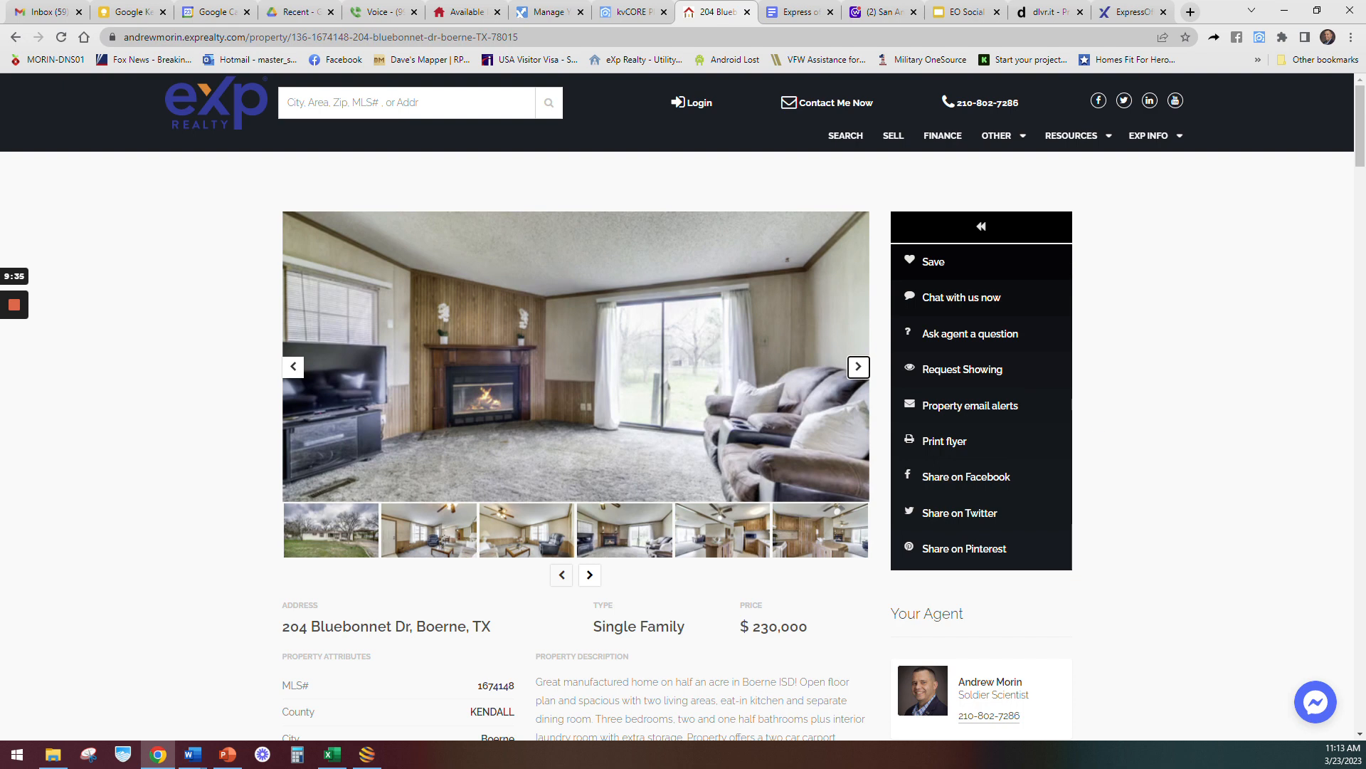
{"action": "left_click", "coordinate": [530, 39]}
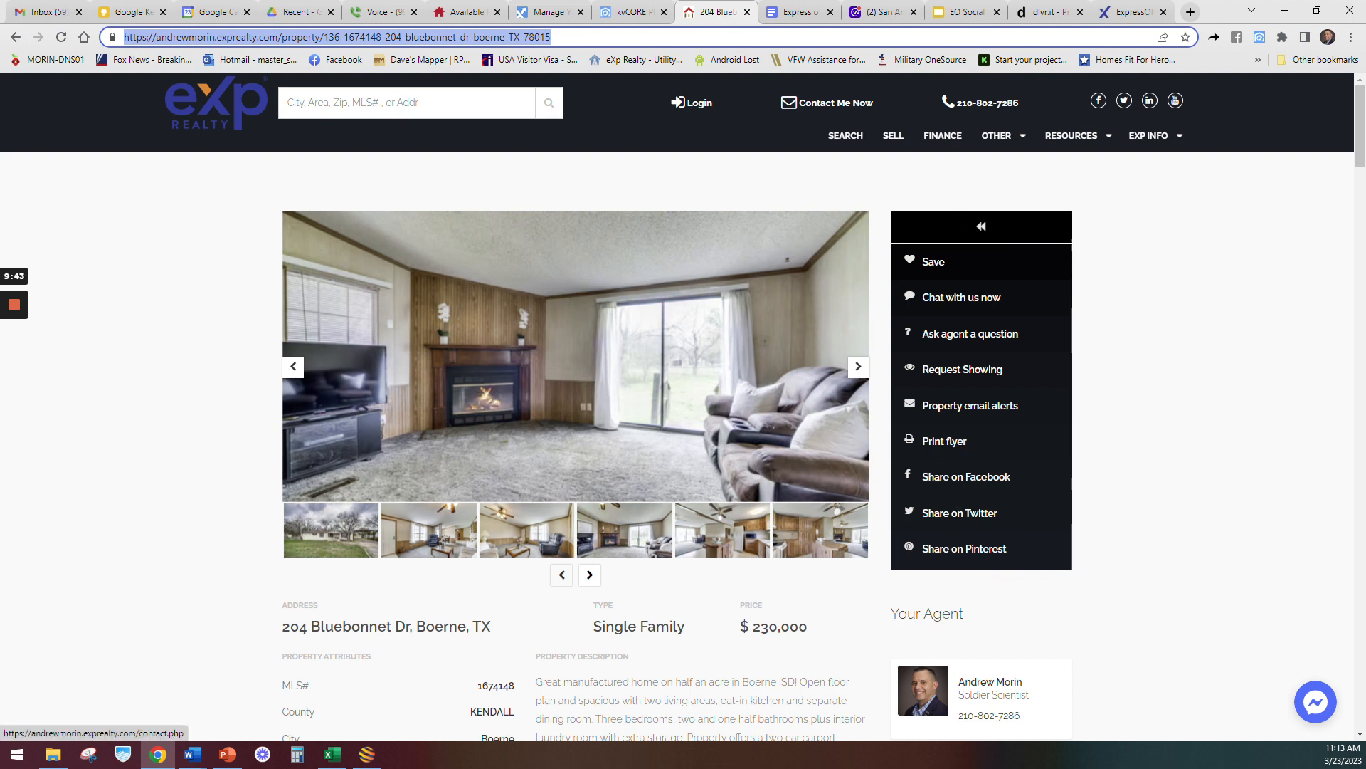
{"action": "left_click", "coordinate": [747, 12]}
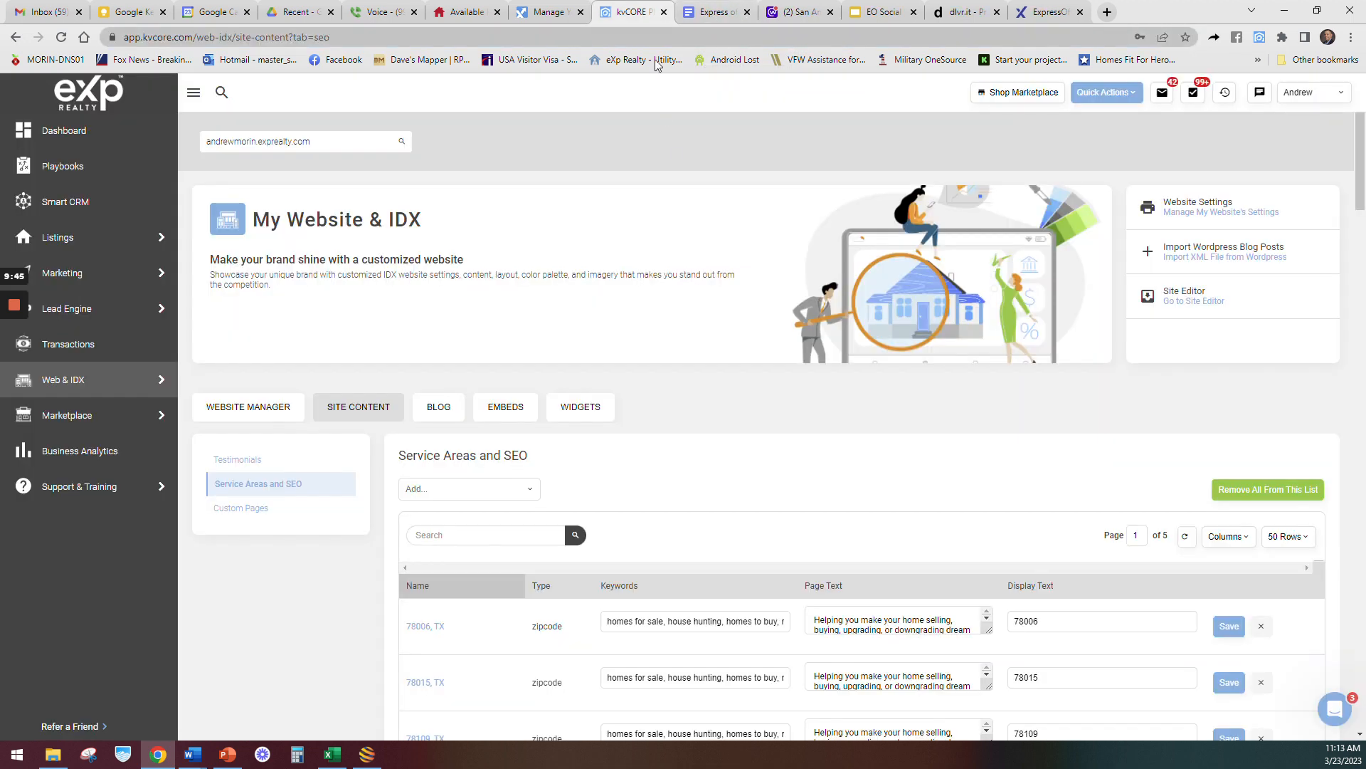
Review the Keywords and Page Text columns for 78006, then switch to Google Drive's Recent files
{"action": "scroll", "coordinate": [932, 434], "scroll_direction": "down", "scroll_amount": 3}
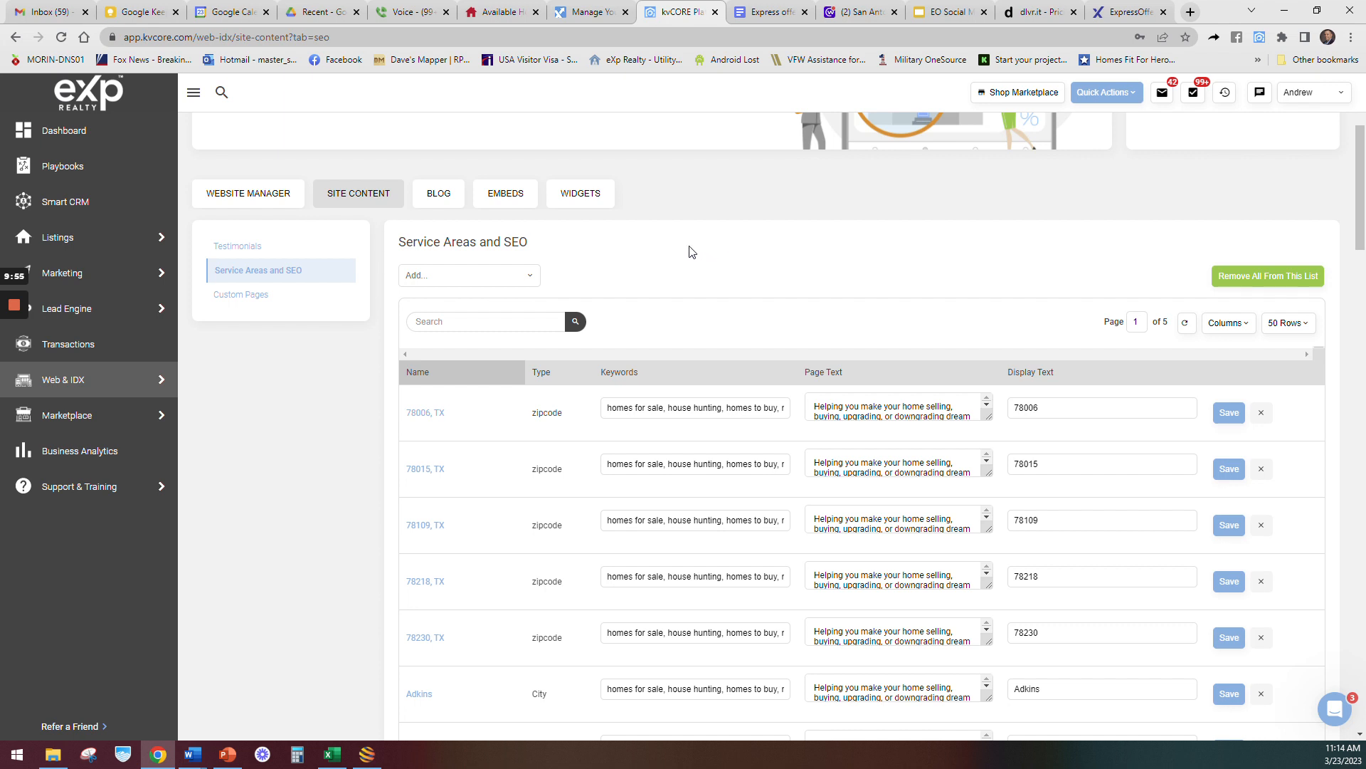
{"action": "scroll", "coordinate": [774, 230], "scroll_direction": "down", "scroll_amount": 1}
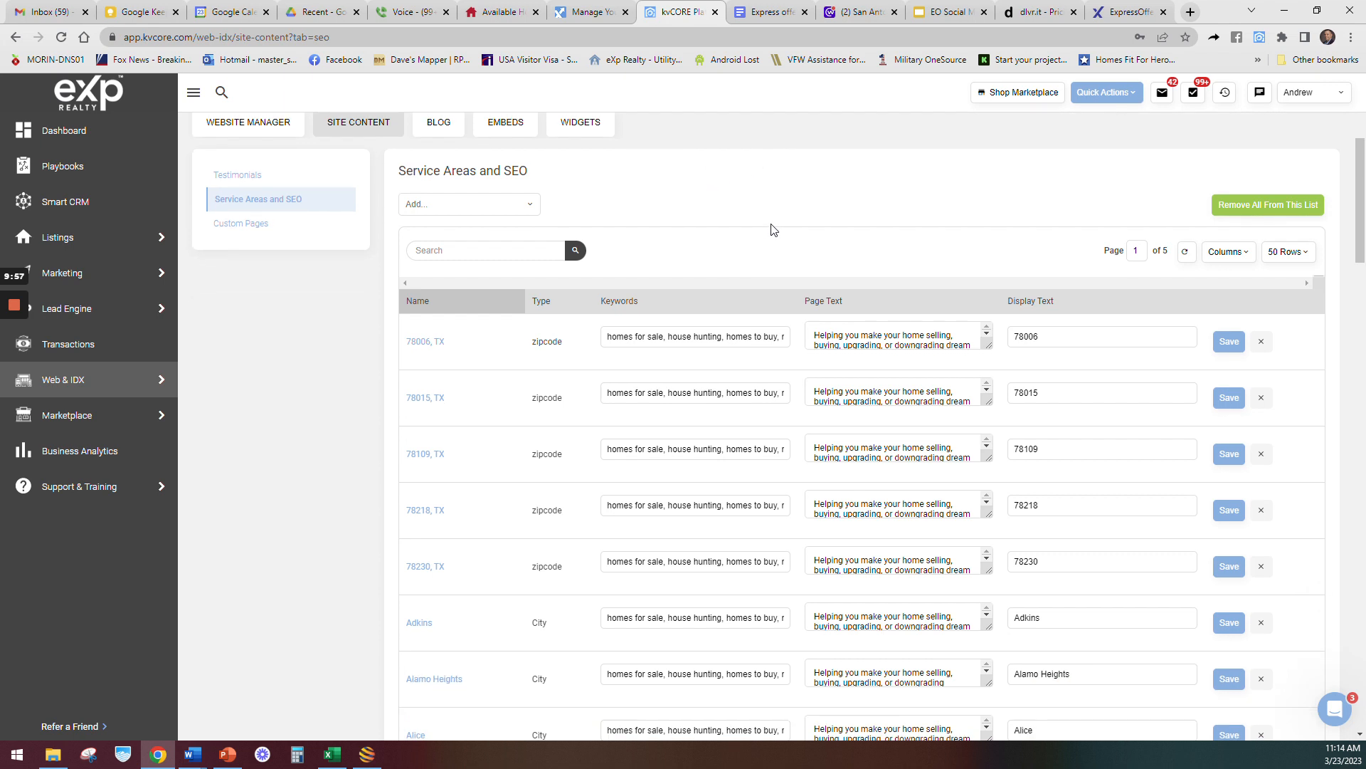
{"action": "scroll", "coordinate": [774, 230], "scroll_direction": "up", "scroll_amount": 1}
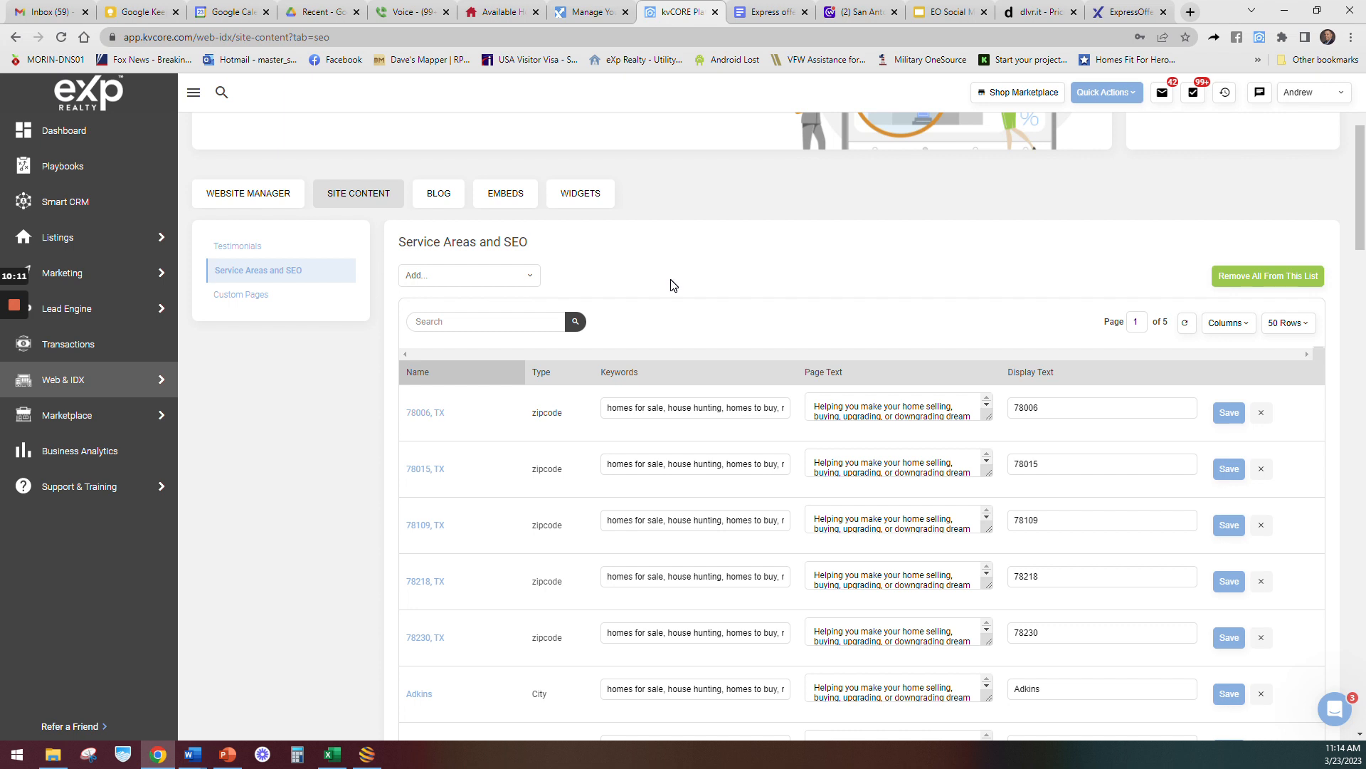
{"action": "scroll", "coordinate": [766, 265], "scroll_direction": "down", "scroll_amount": 2}
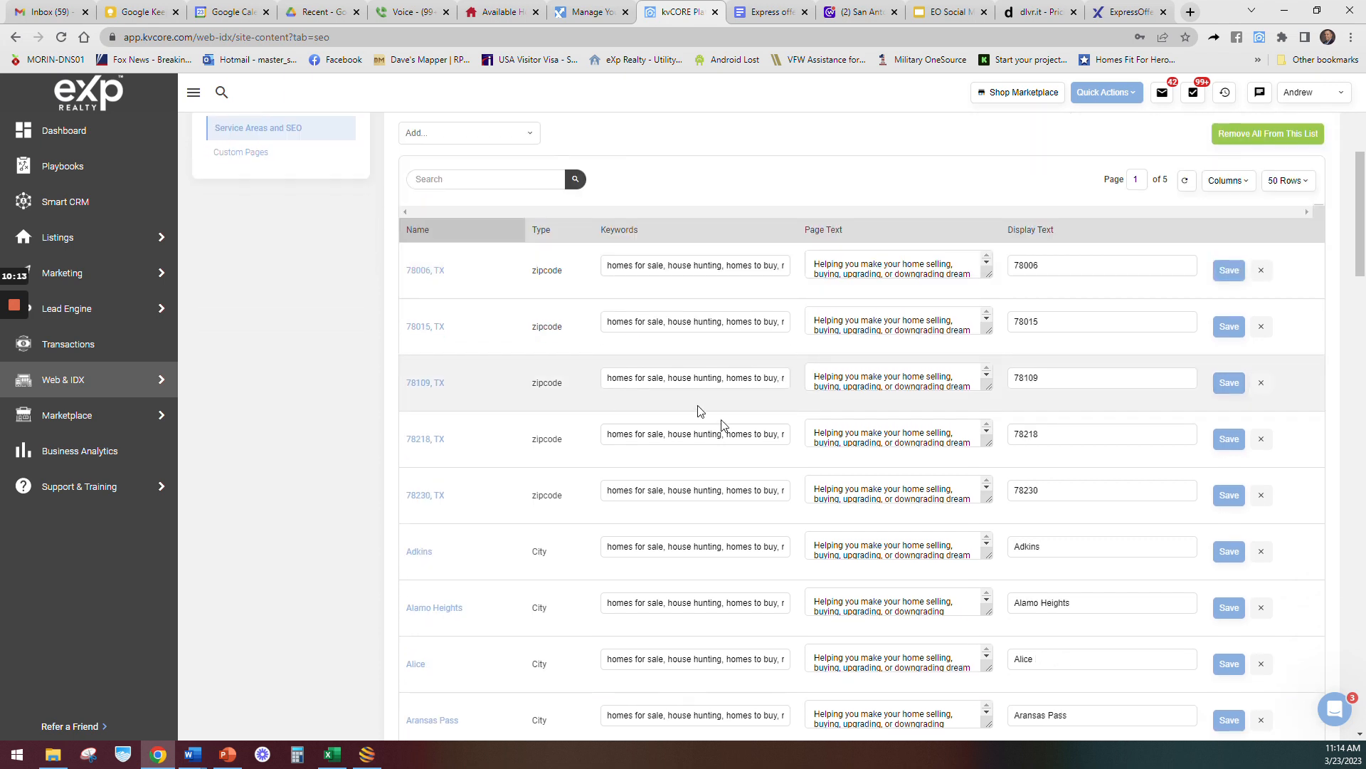
{"action": "scroll", "coordinate": [721, 425], "scroll_direction": "up", "scroll_amount": 2}
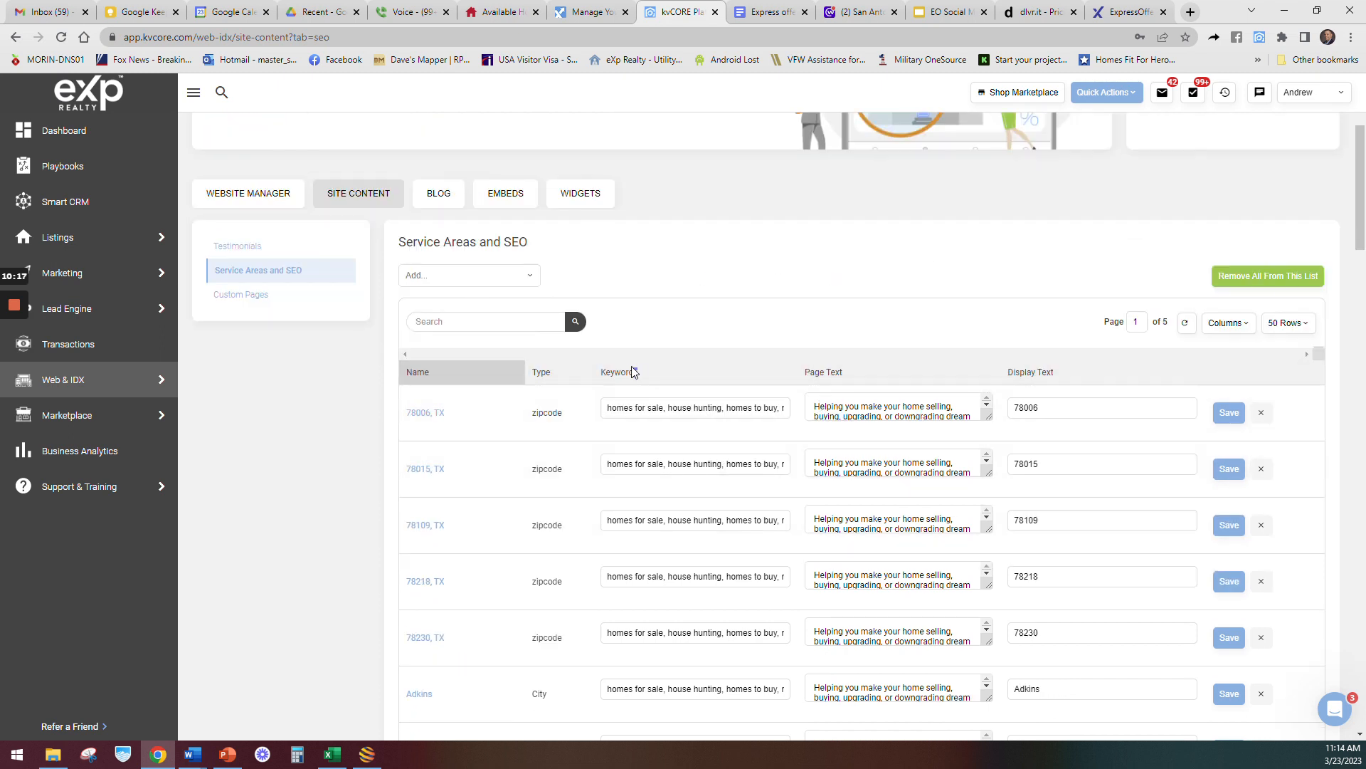
{"action": "left_click_drag", "start_coordinate": [634, 372], "coordinate": [599, 370]}
{"action": "left_click_drag", "start_coordinate": [869, 378], "coordinate": [740, 375]}
{"action": "double_click", "coordinate": [709, 409]}
{"action": "left_click", "coordinate": [712, 433]}
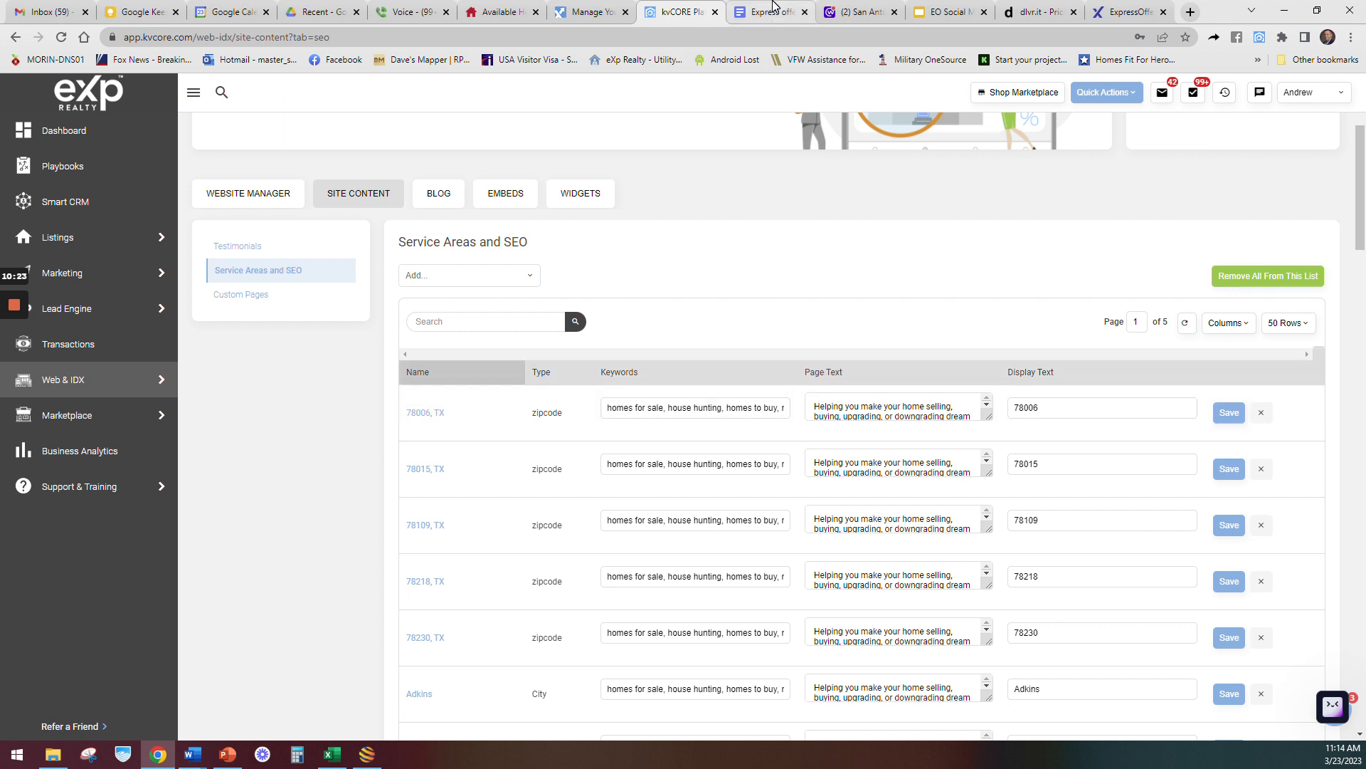
{"action": "key", "text": "ctrl+4"}
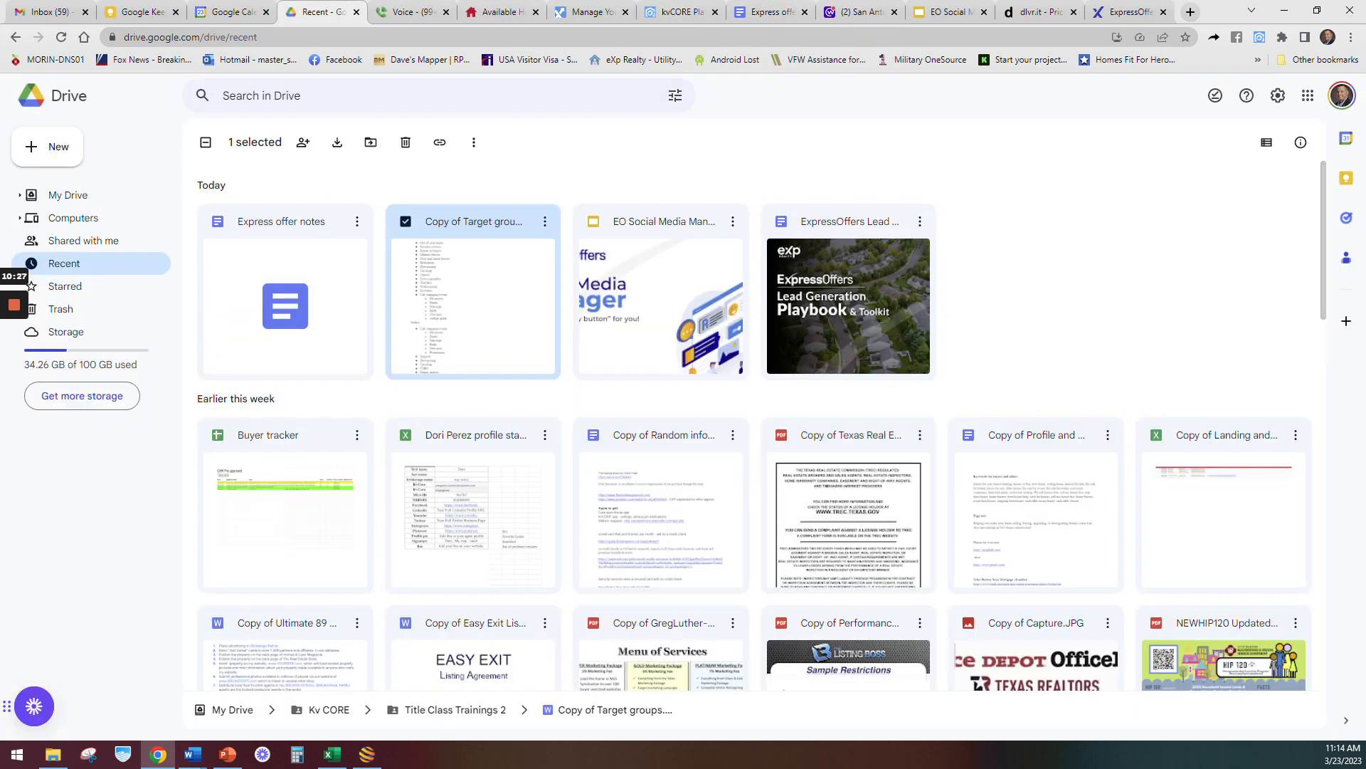
Open the 'Copy of Profile and...' Doc from My Drive > Kv CORE > Title Class Trainings 2
{"action": "left_click", "coordinate": [55, 203]}
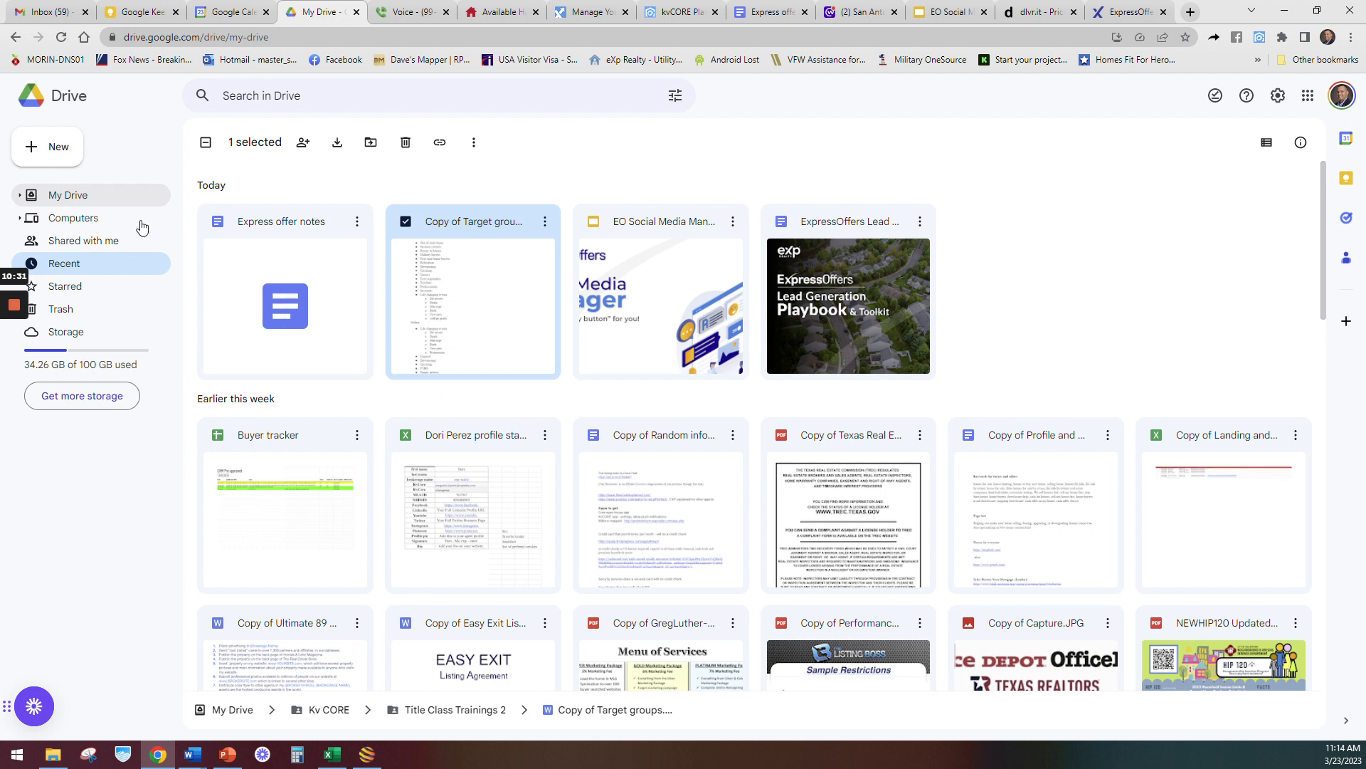
{"action": "left_click", "coordinate": [92, 193]}
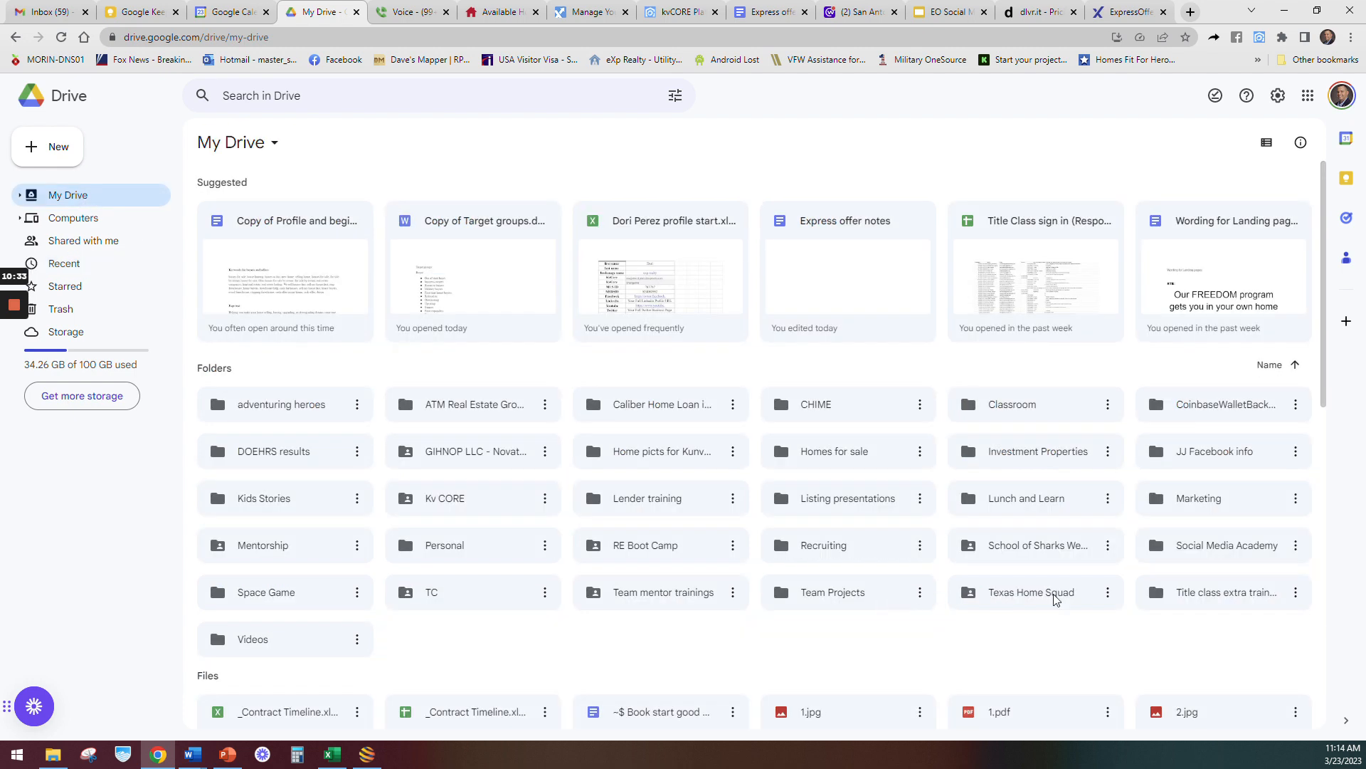
{"action": "double_click", "coordinate": [489, 504]}
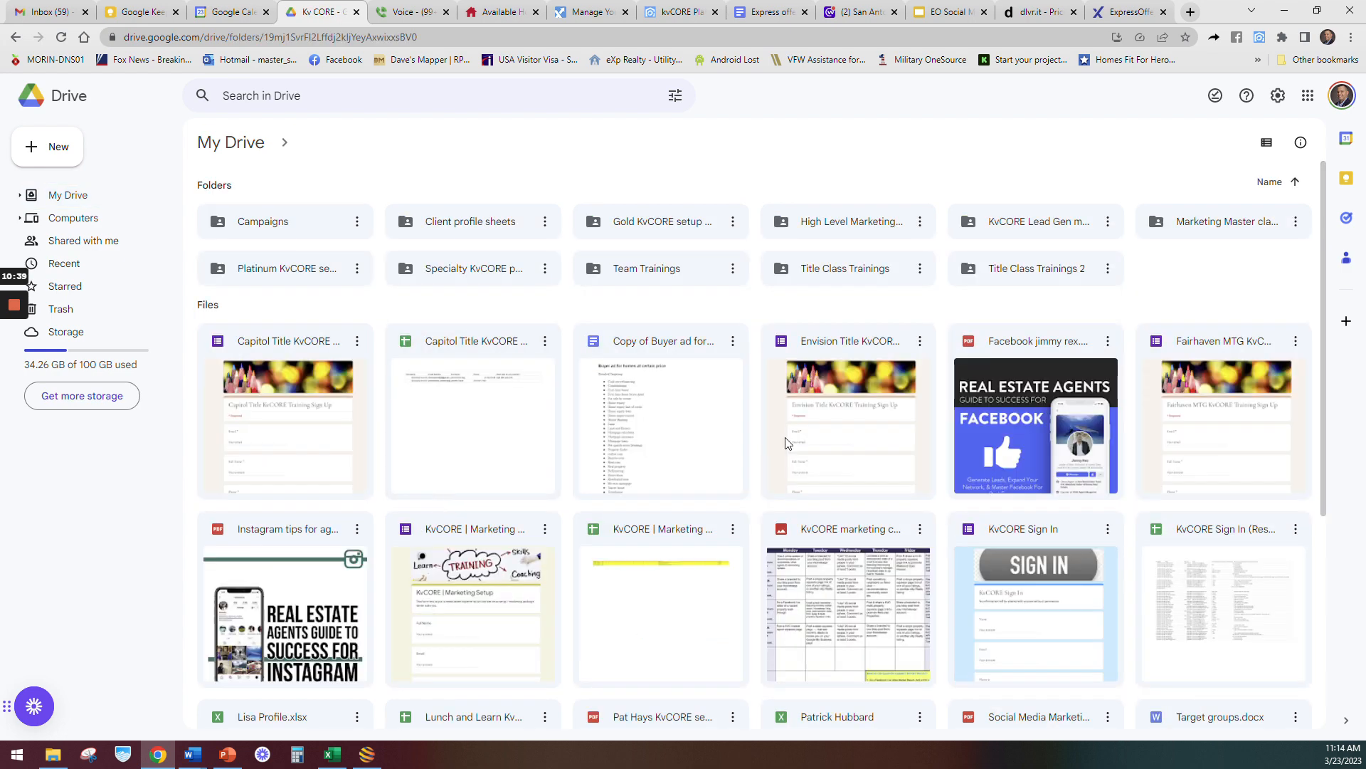
{"action": "double_click", "coordinate": [1019, 276]}
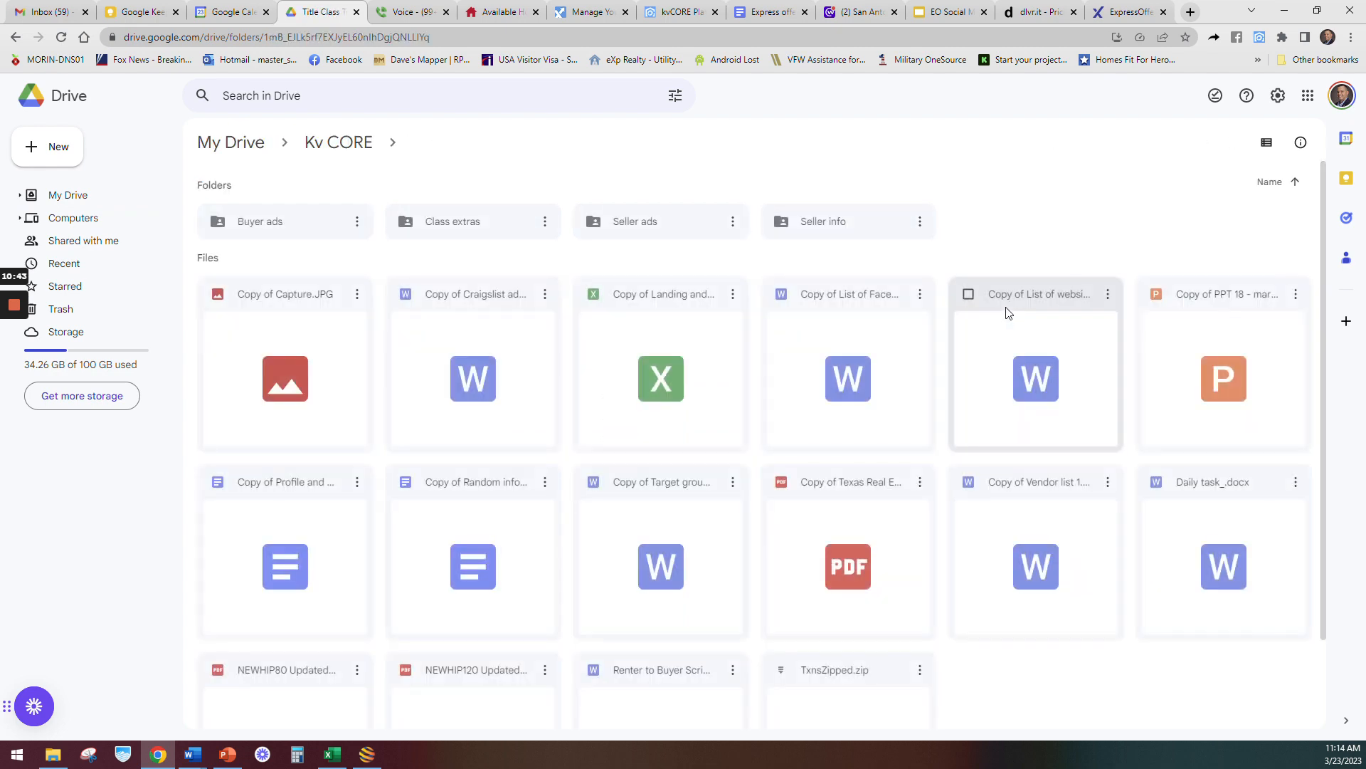
{"action": "double_click", "coordinate": [283, 544]}
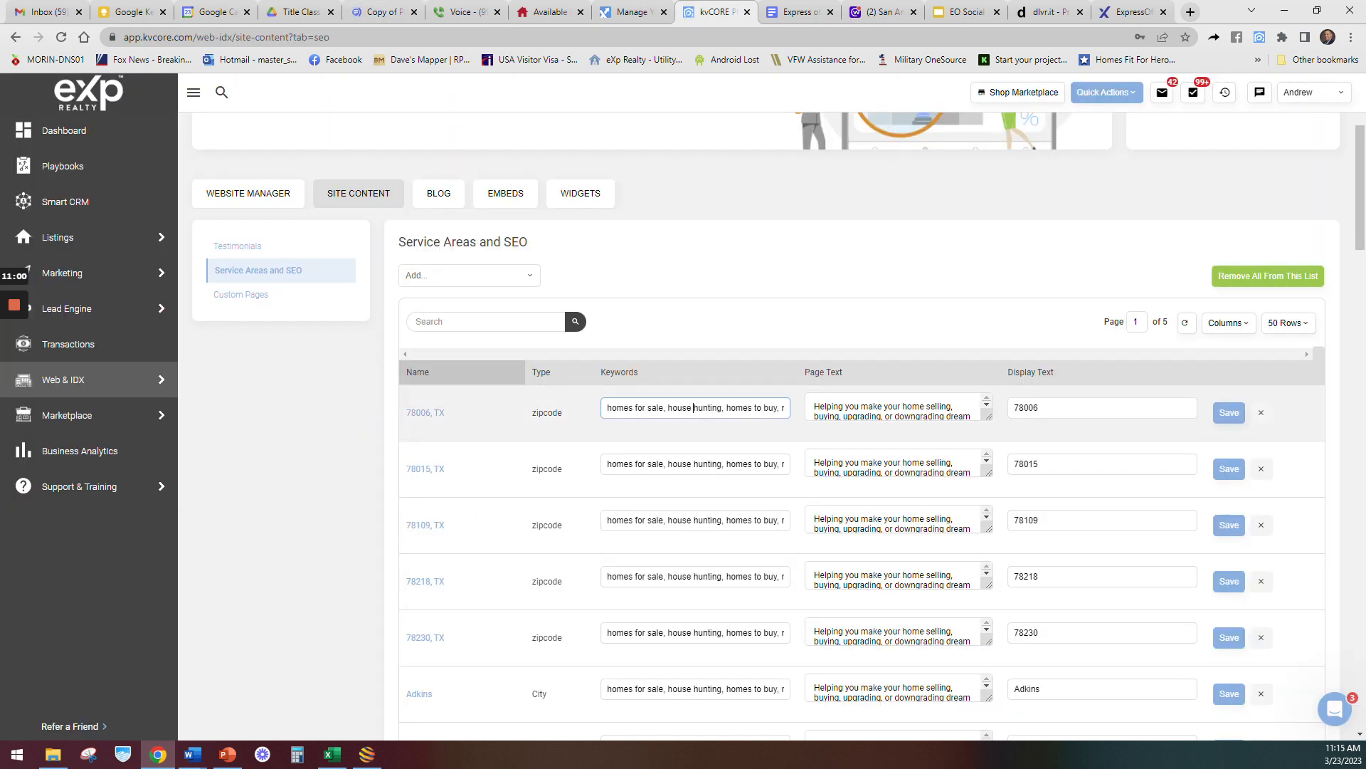
{"action": "left_click", "coordinate": [840, 416]}
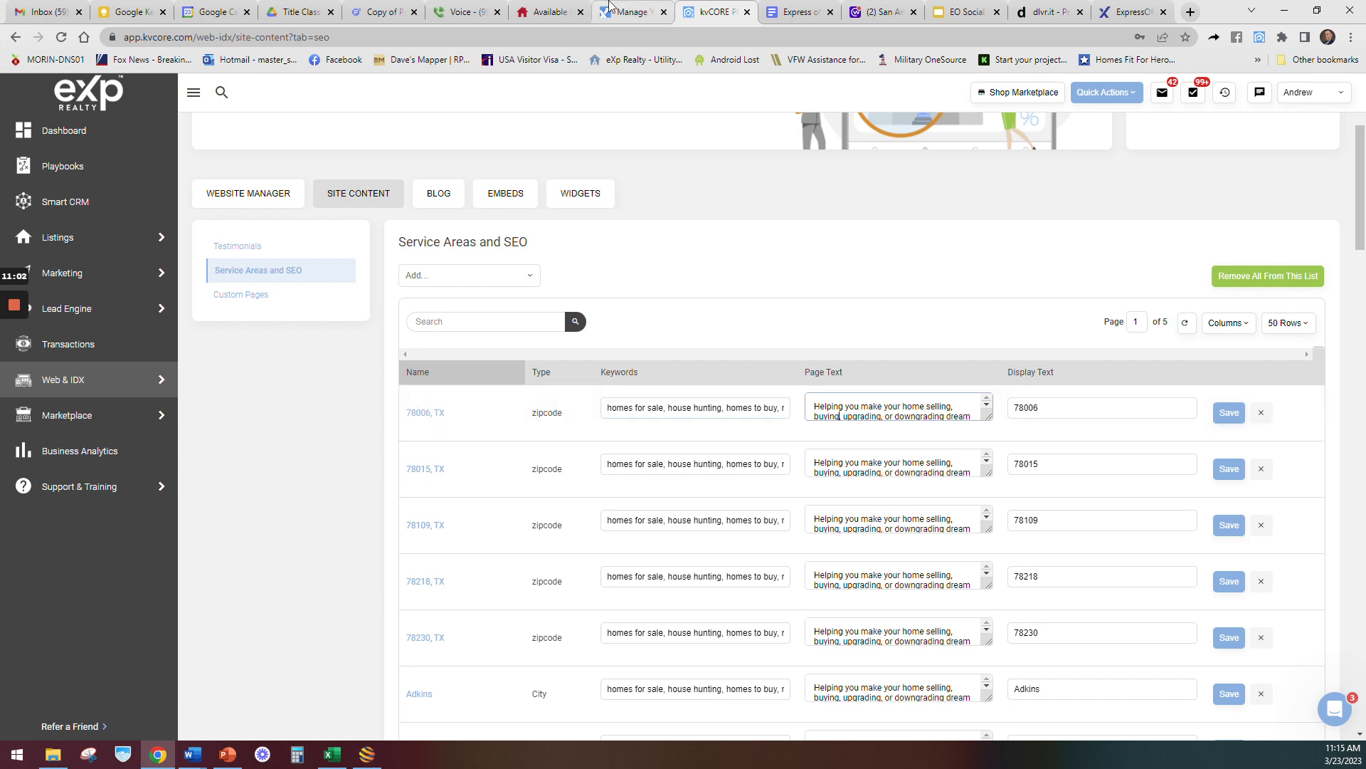
{"action": "left_click", "coordinate": [610, 6]}
{"action": "left_click", "coordinate": [796, 12]}
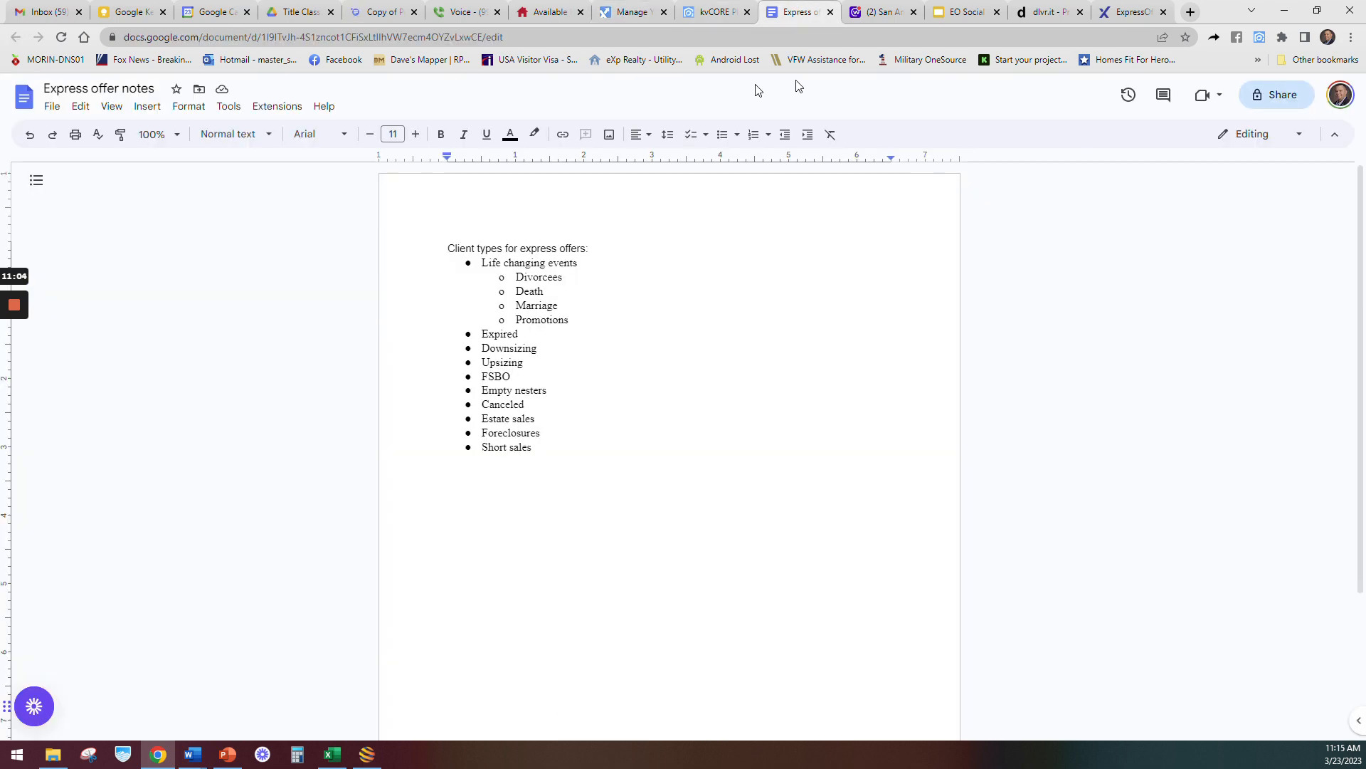
{"action": "left_click", "coordinate": [418, 5]}
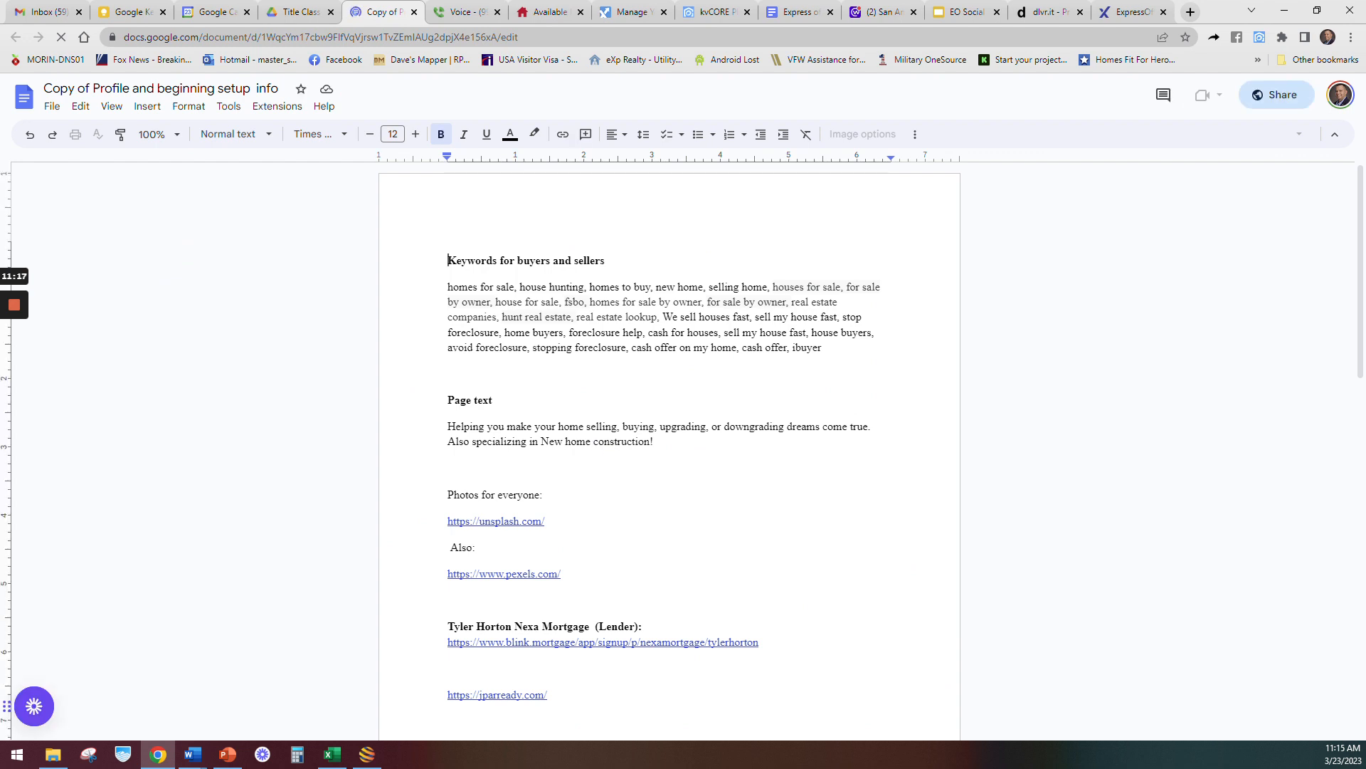
{"action": "left_click", "coordinate": [657, 441]}
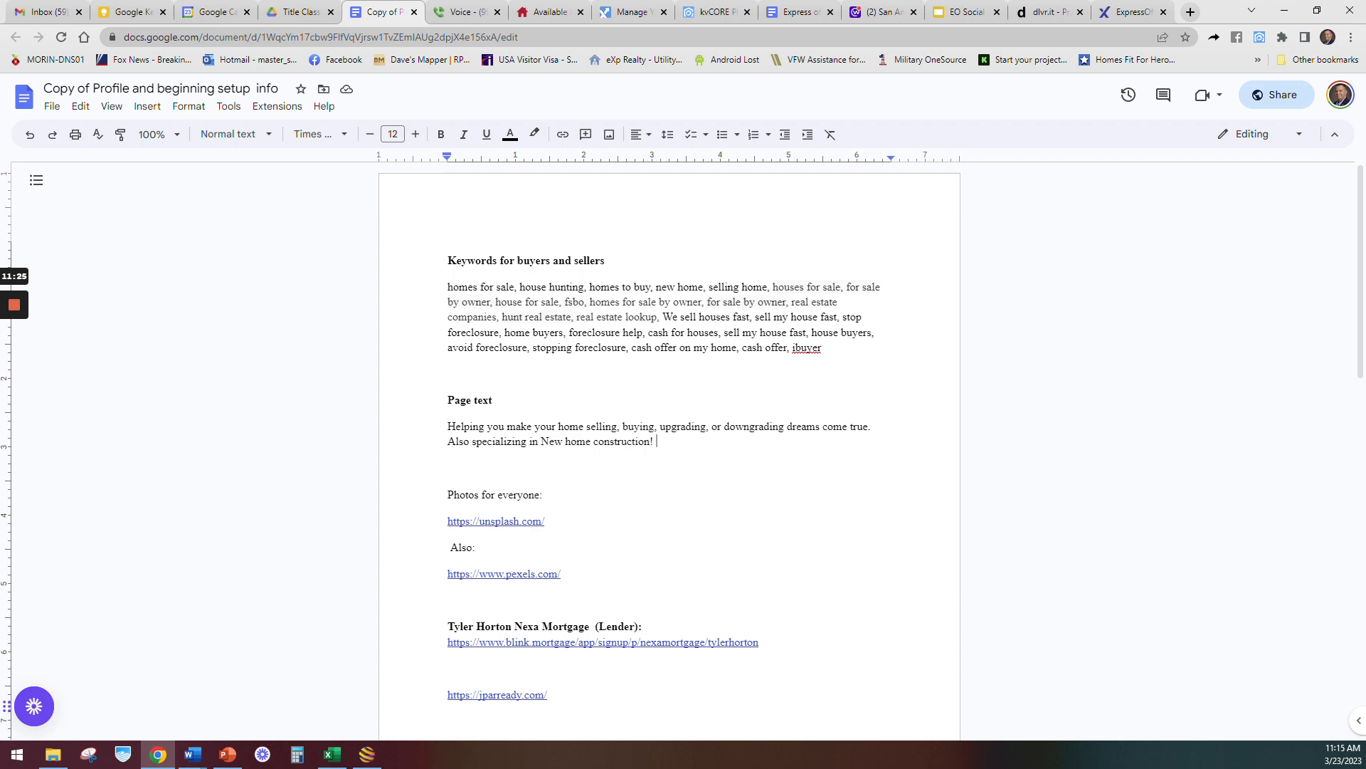
{"action": "left_click", "coordinate": [714, 11]}
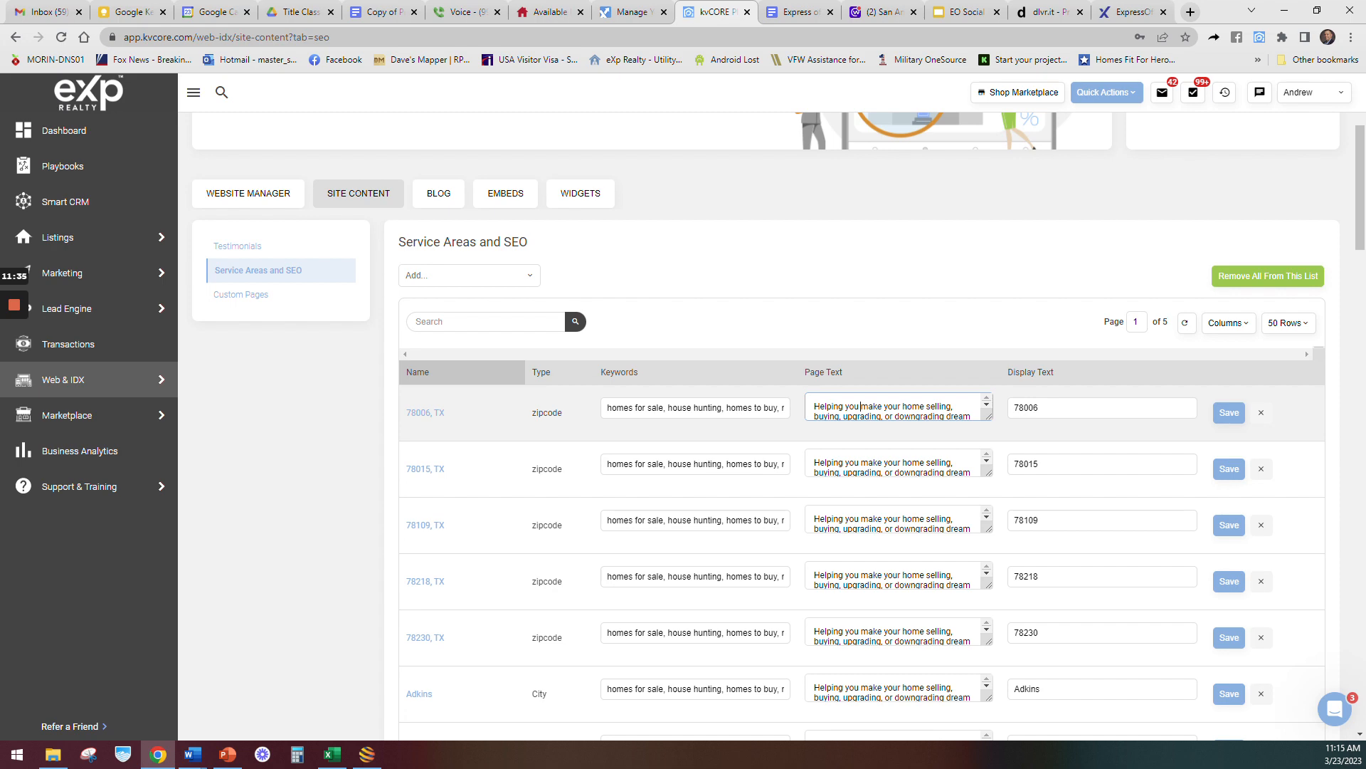
{"action": "left_click", "coordinate": [630, 12]}
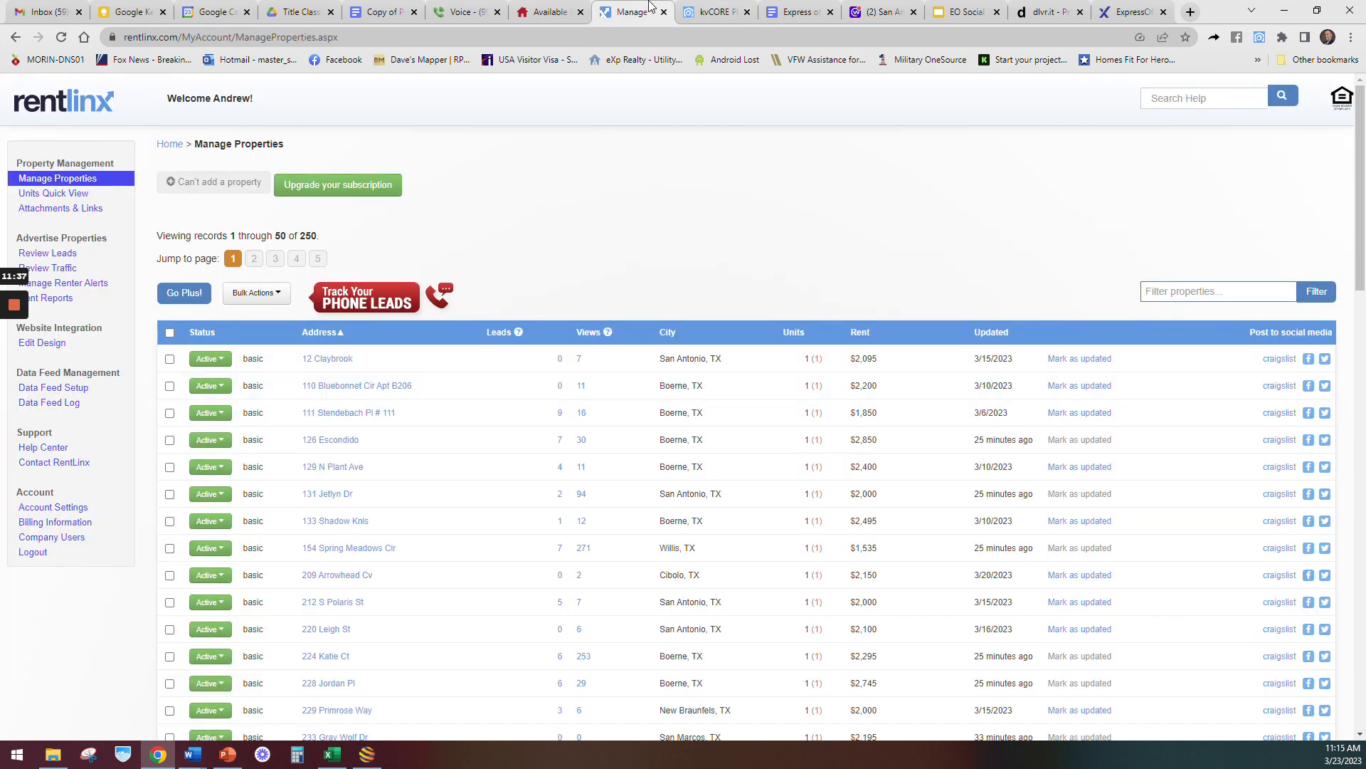
{"action": "left_click", "coordinate": [390, 10]}
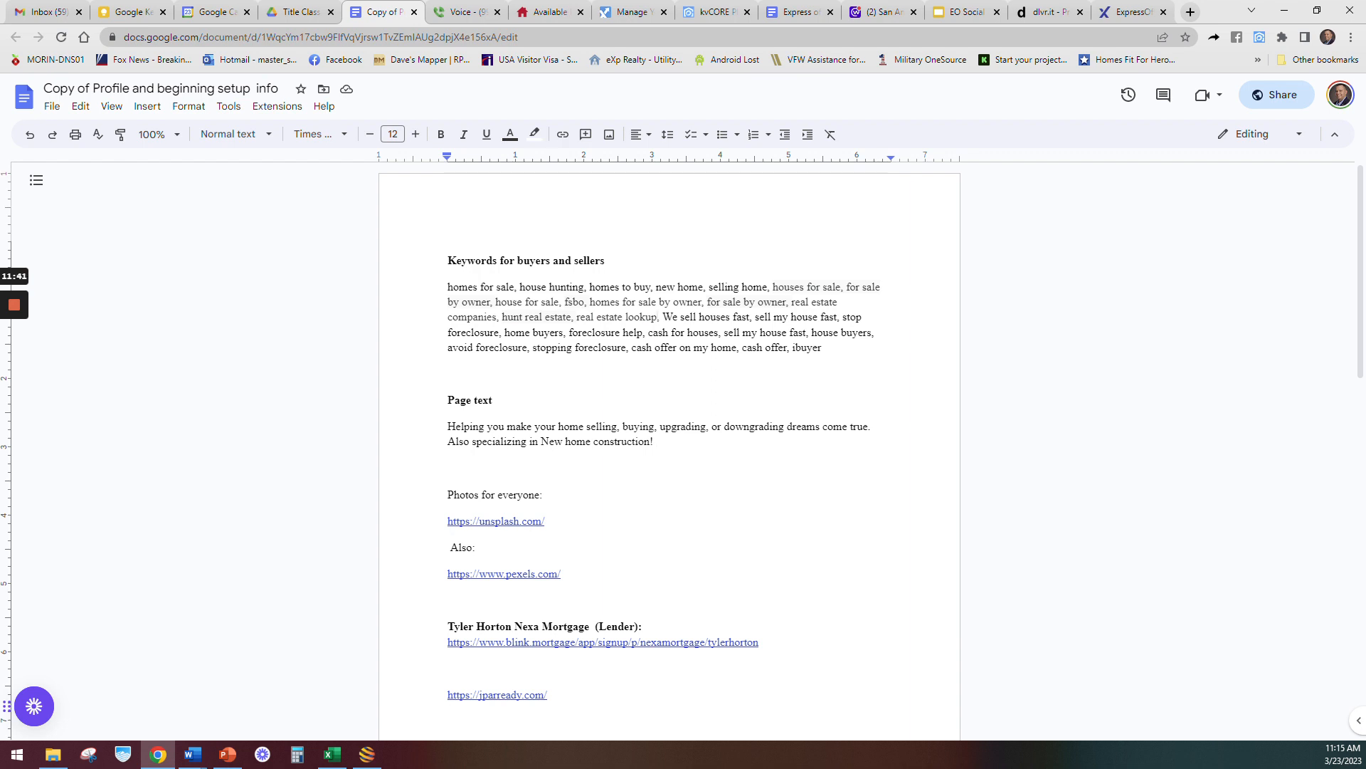
{"action": "left_click_drag", "start_coordinate": [638, 333], "coordinate": [571, 332]}
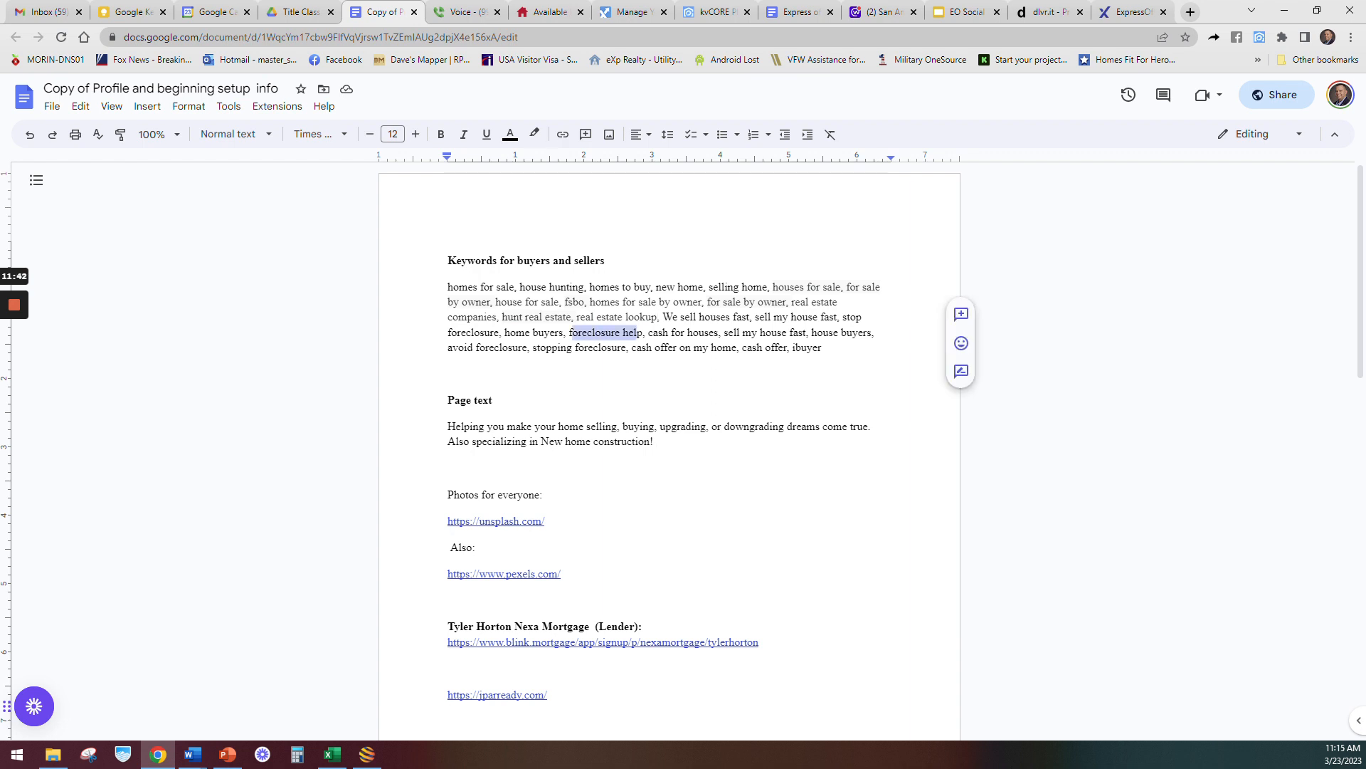
{"action": "left_click", "coordinate": [572, 332]}
{"action": "left_click_drag", "start_coordinate": [719, 332], "coordinate": [648, 332]}
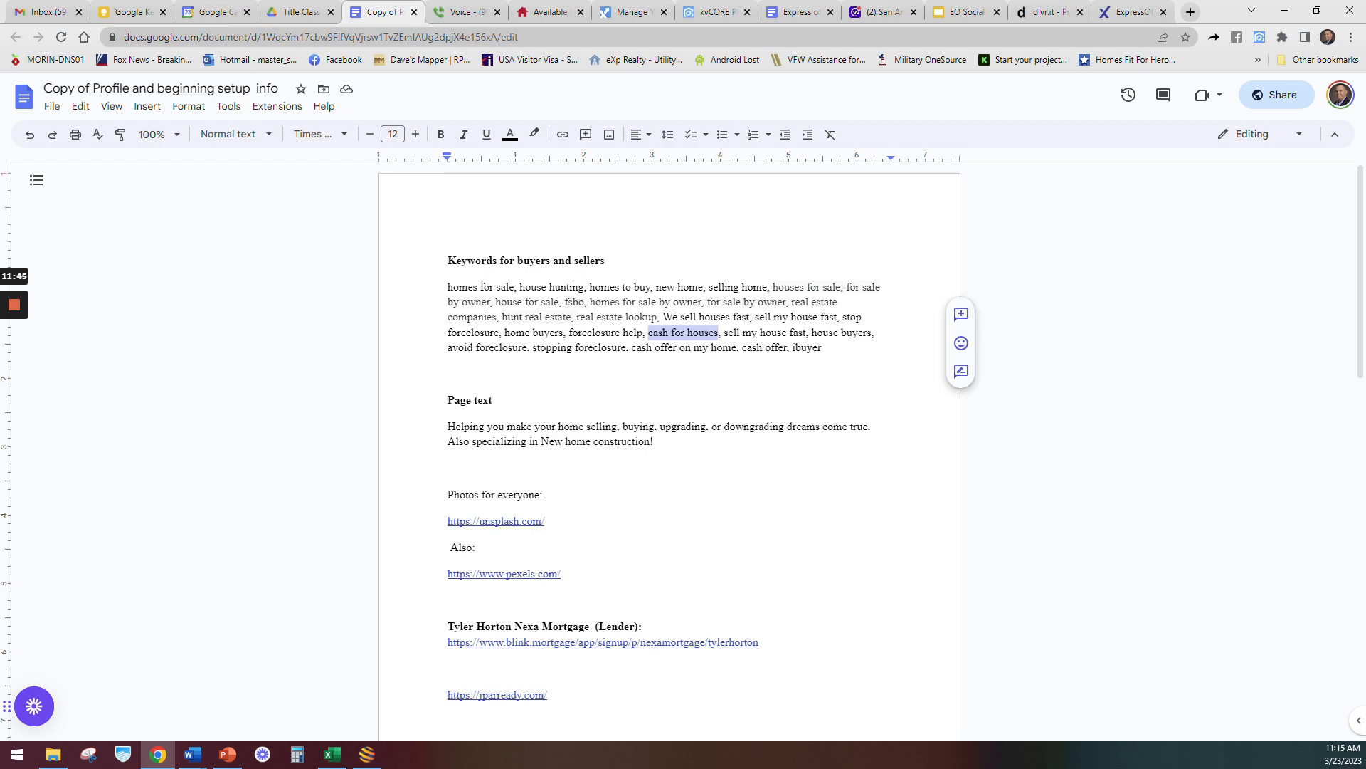
{"action": "left_click", "coordinate": [666, 333]}
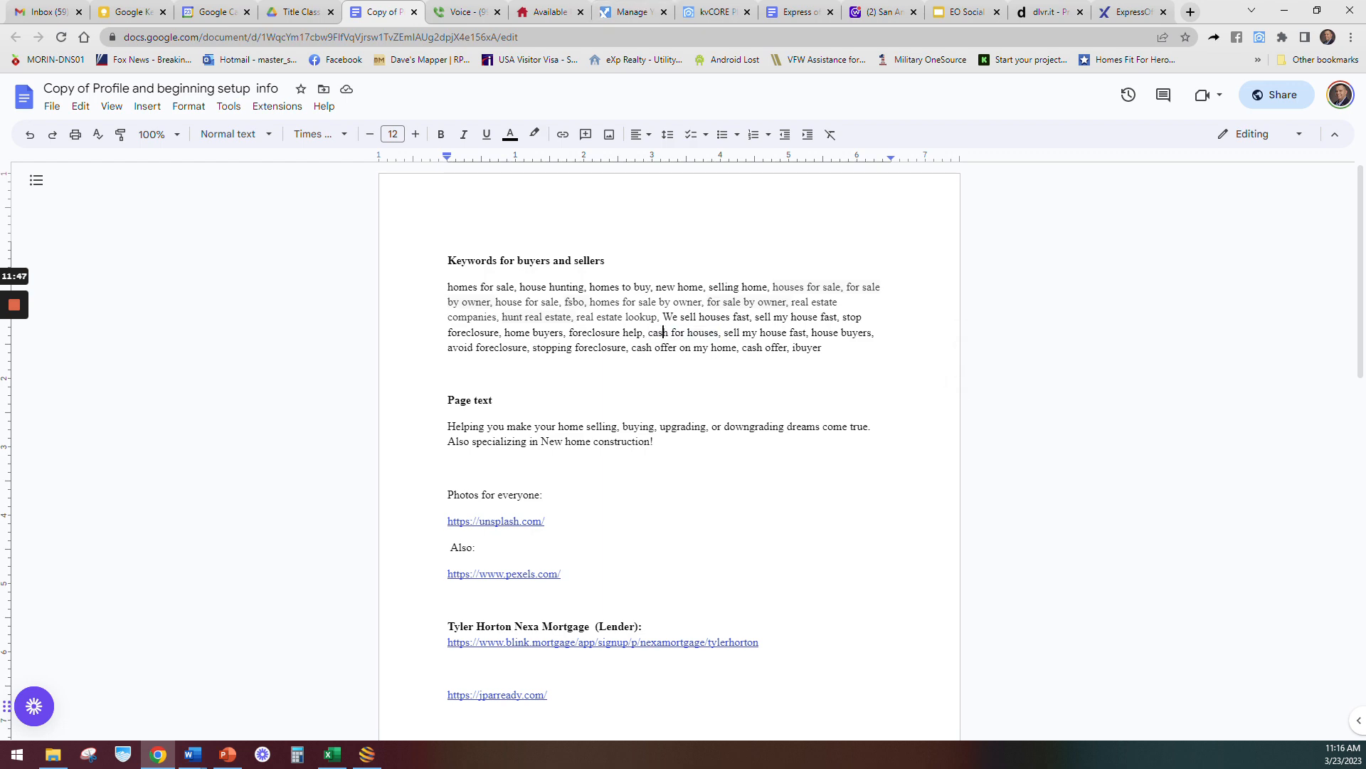
{"action": "left_click", "coordinate": [720, 7]}
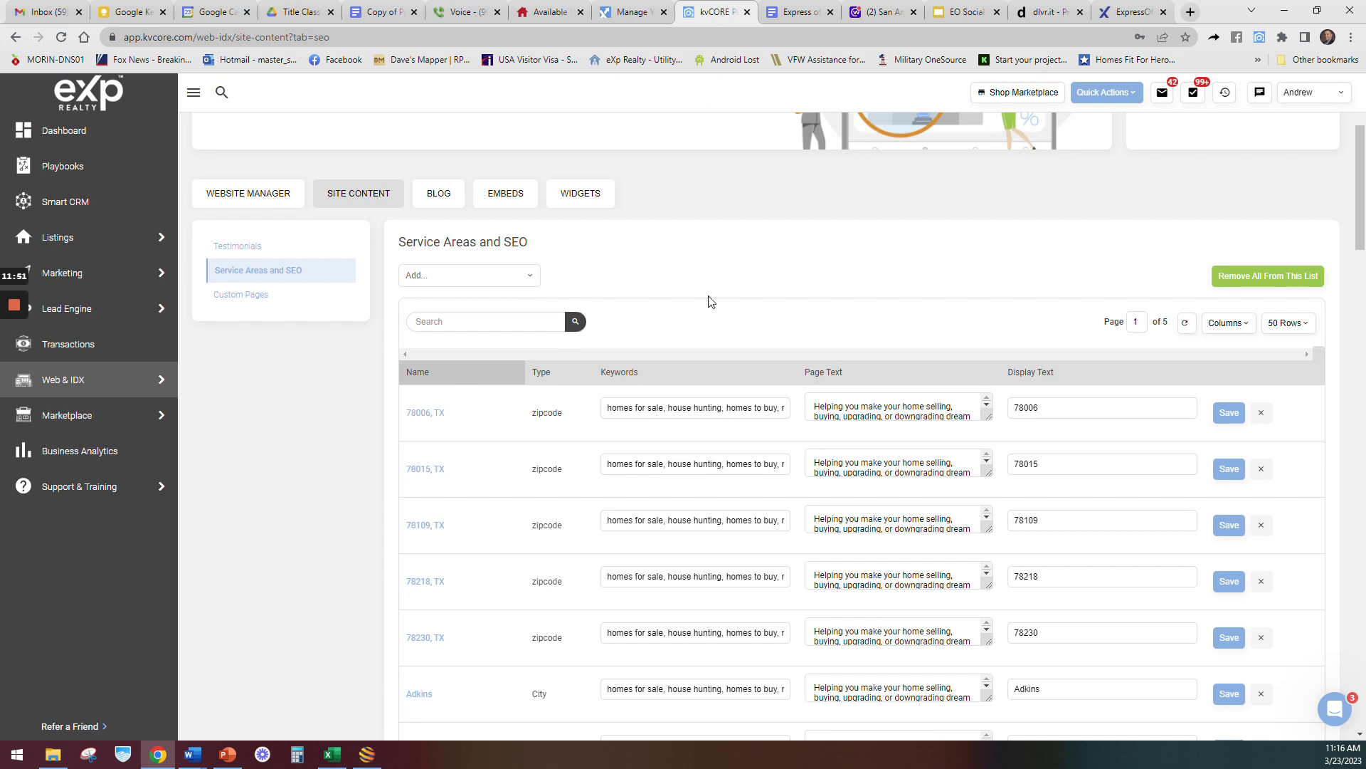
Scan the SEO zip-code table and try the add-area dropdown without adding, then return to Profile Docs
{"action": "scroll", "coordinate": [782, 498], "scroll_direction": "down", "scroll_amount": 6}
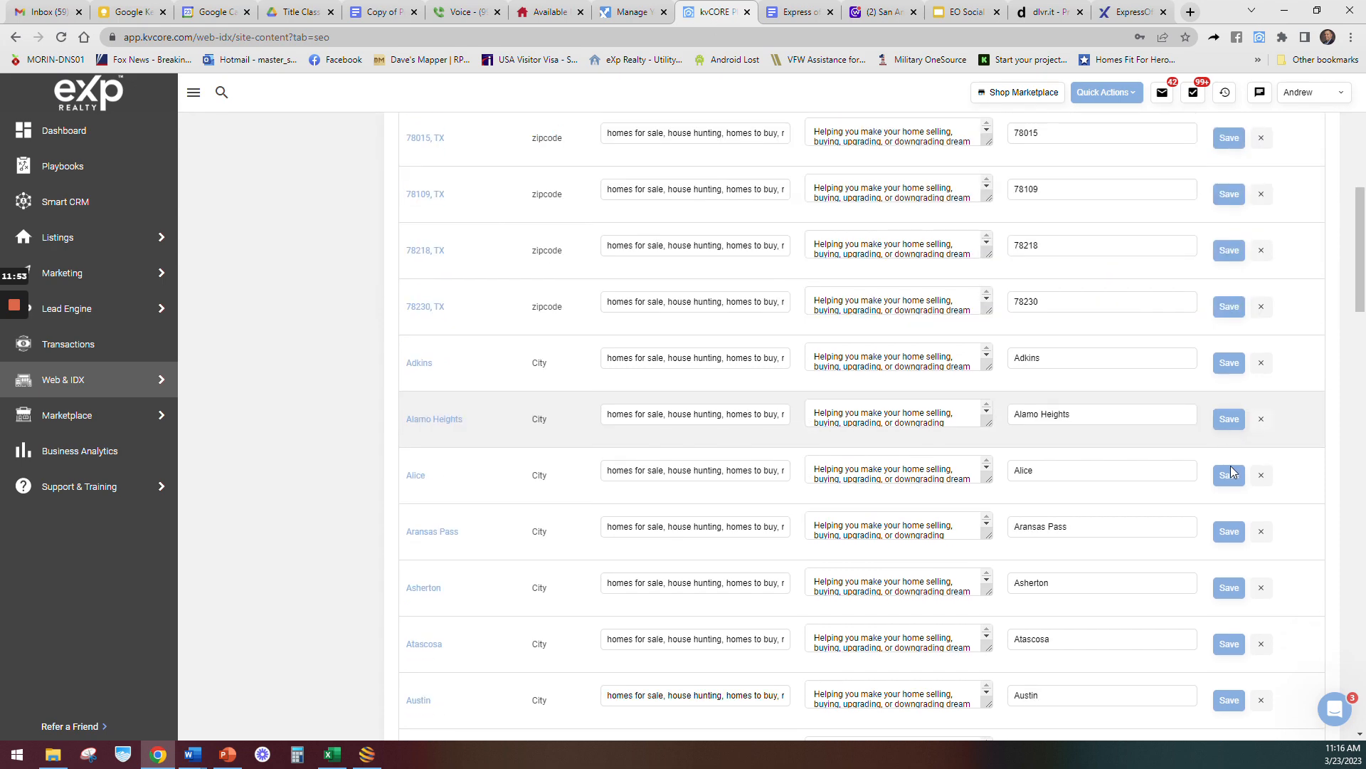
{"action": "scroll", "coordinate": [641, 541], "scroll_direction": "up", "scroll_amount": 3}
{"action": "scroll", "coordinate": [610, 561], "scroll_direction": "up", "scroll_amount": 1}
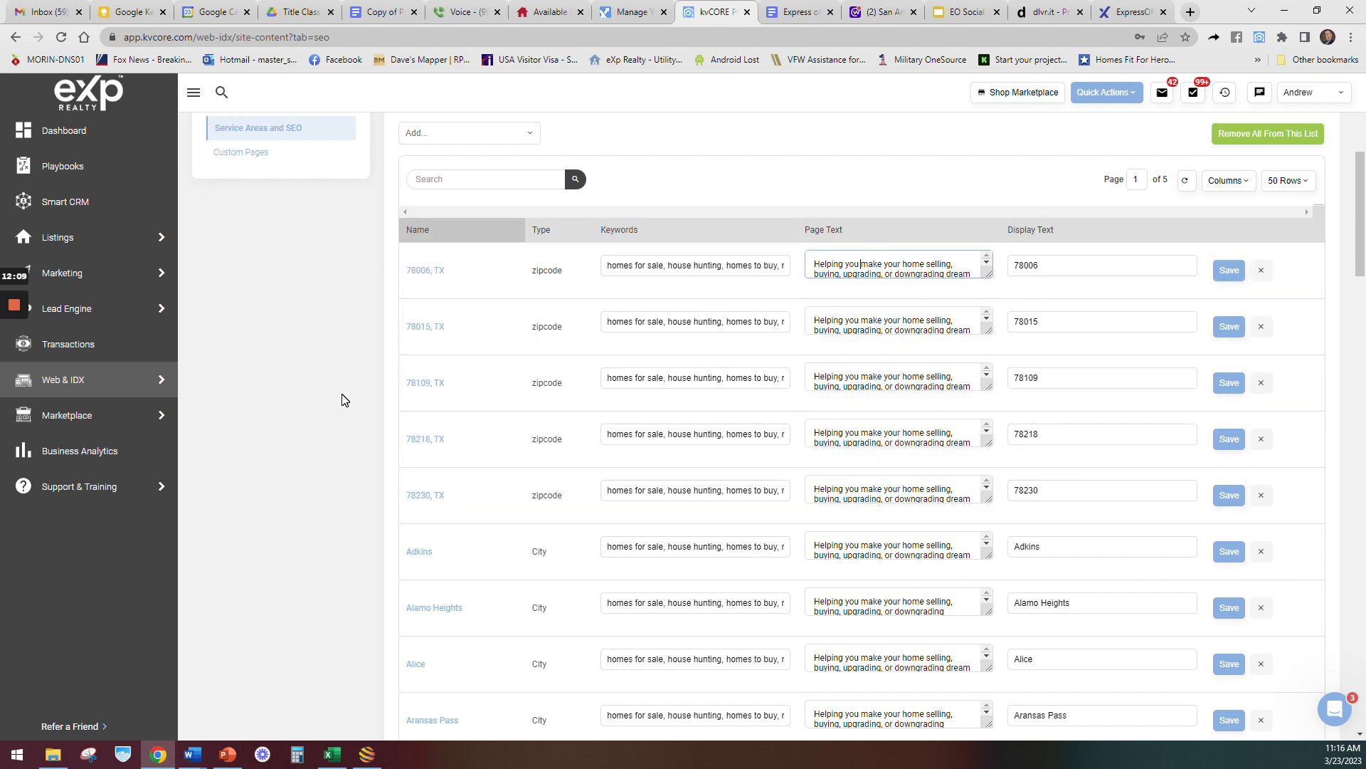
{"action": "scroll", "coordinate": [559, 447], "scroll_direction": "up", "scroll_amount": 1}
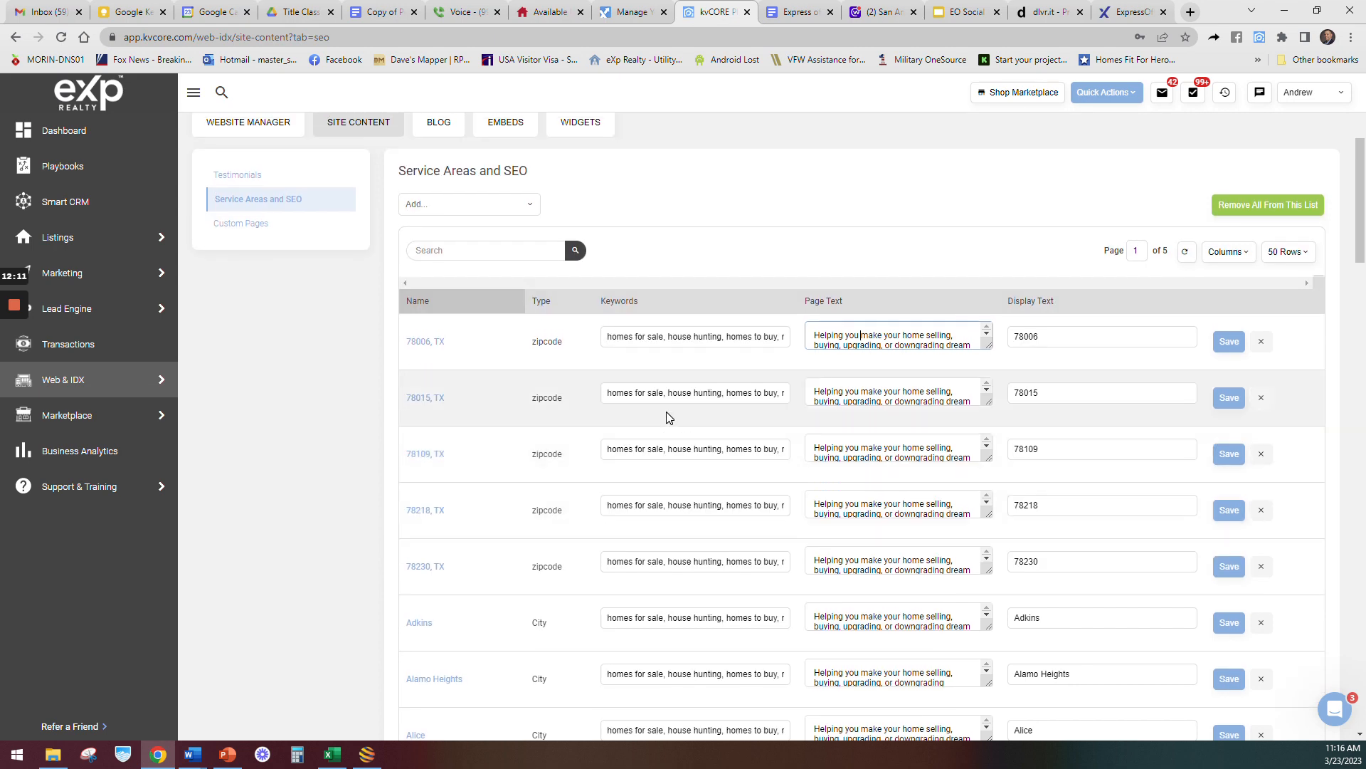
{"action": "left_click", "coordinate": [463, 203]}
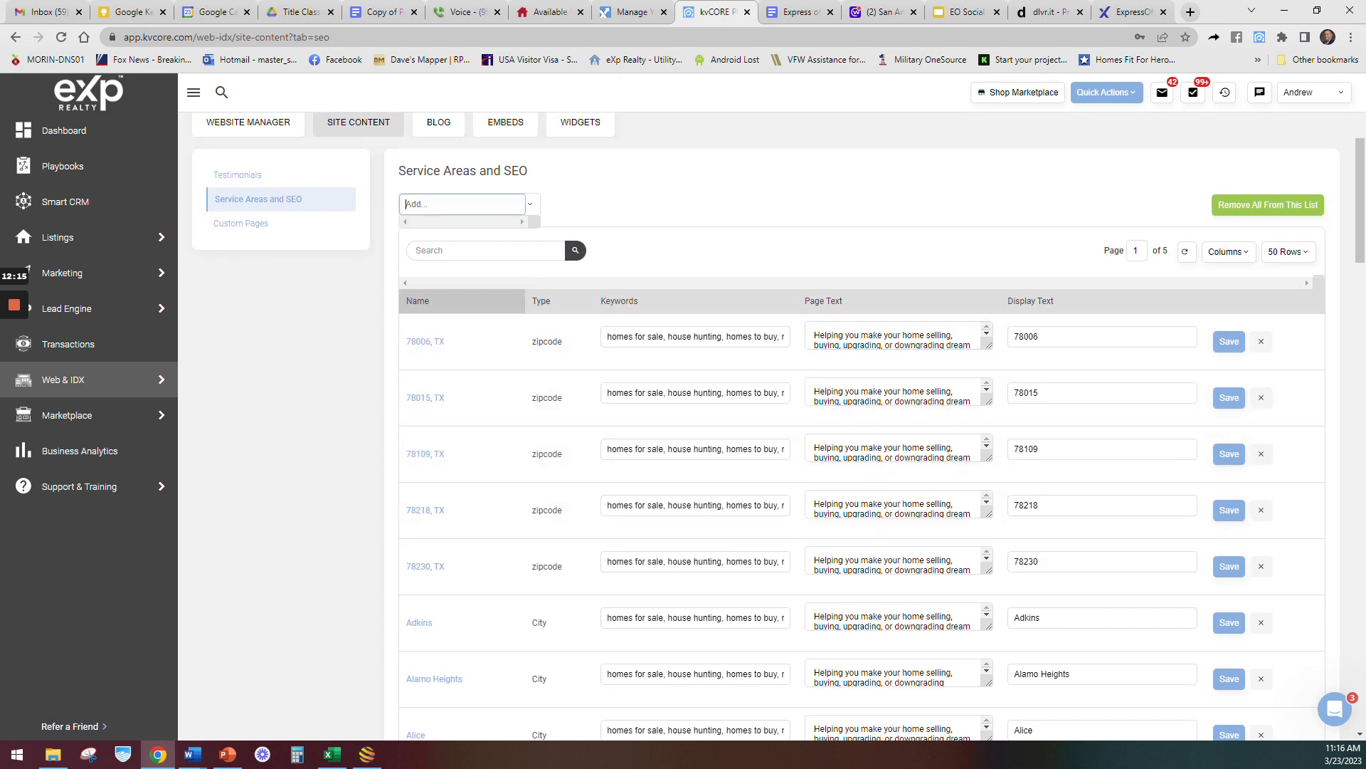
{"action": "left_click", "coordinate": [343, 336]}
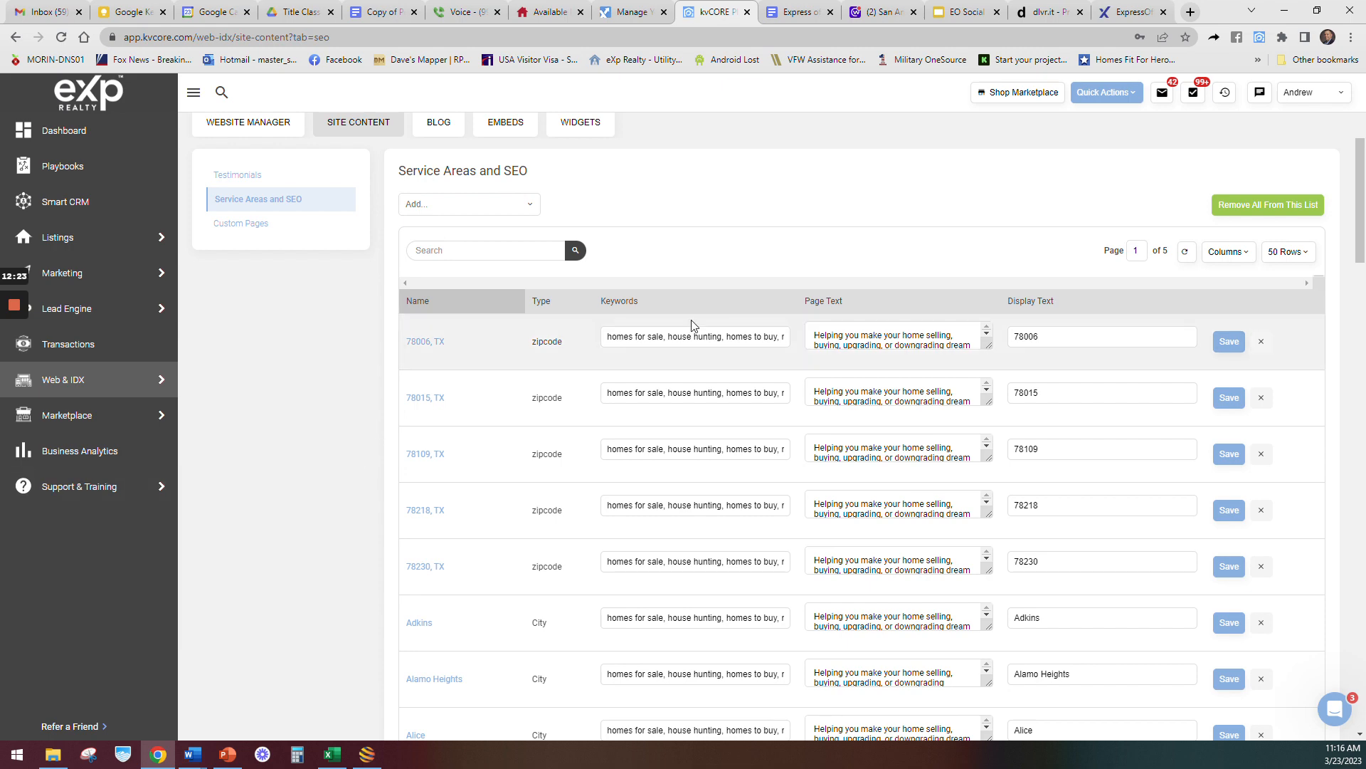
{"action": "scroll", "coordinate": [799, 427], "scroll_direction": "up", "scroll_amount": 3}
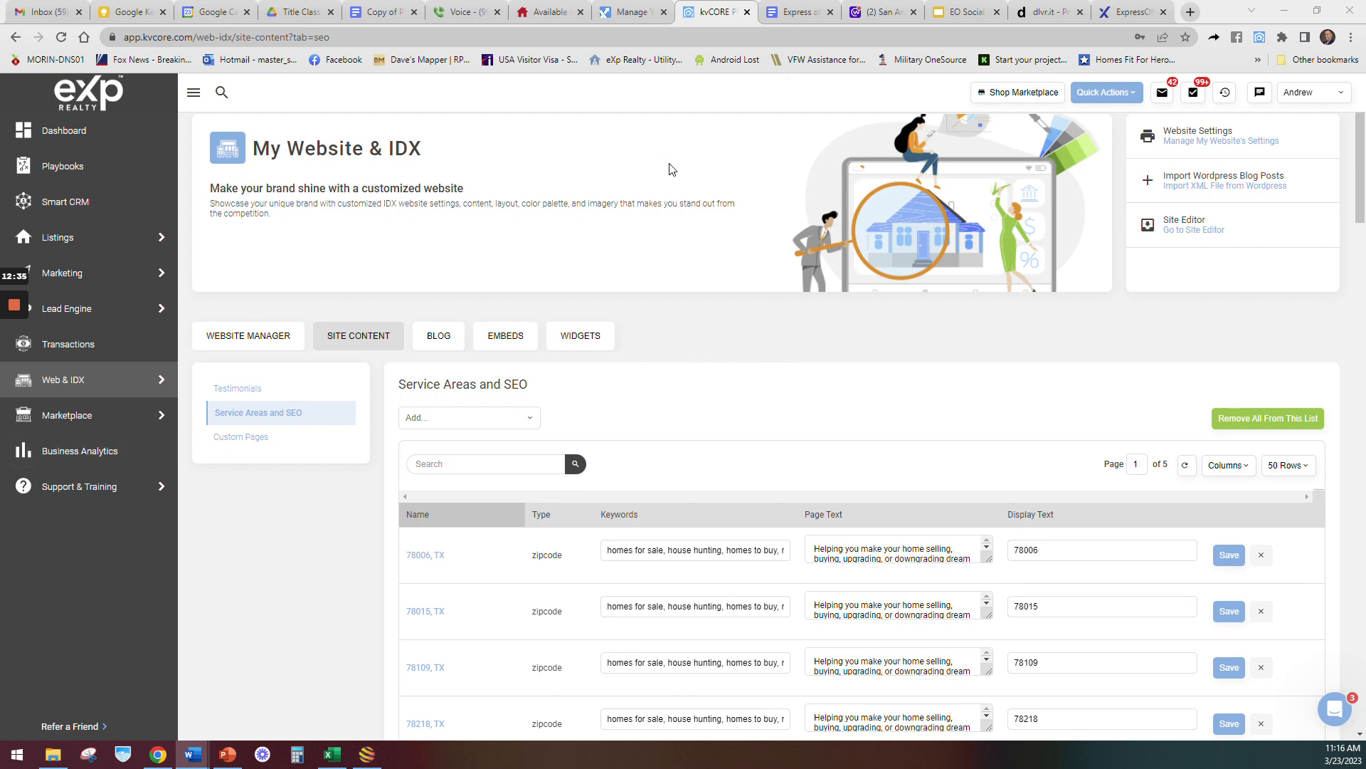
{"action": "left_click", "coordinate": [385, 11]}
Open the Unsplash link from the document in a new tab
{"action": "scroll", "coordinate": [669, 449], "scroll_direction": "down", "scroll_amount": 2}
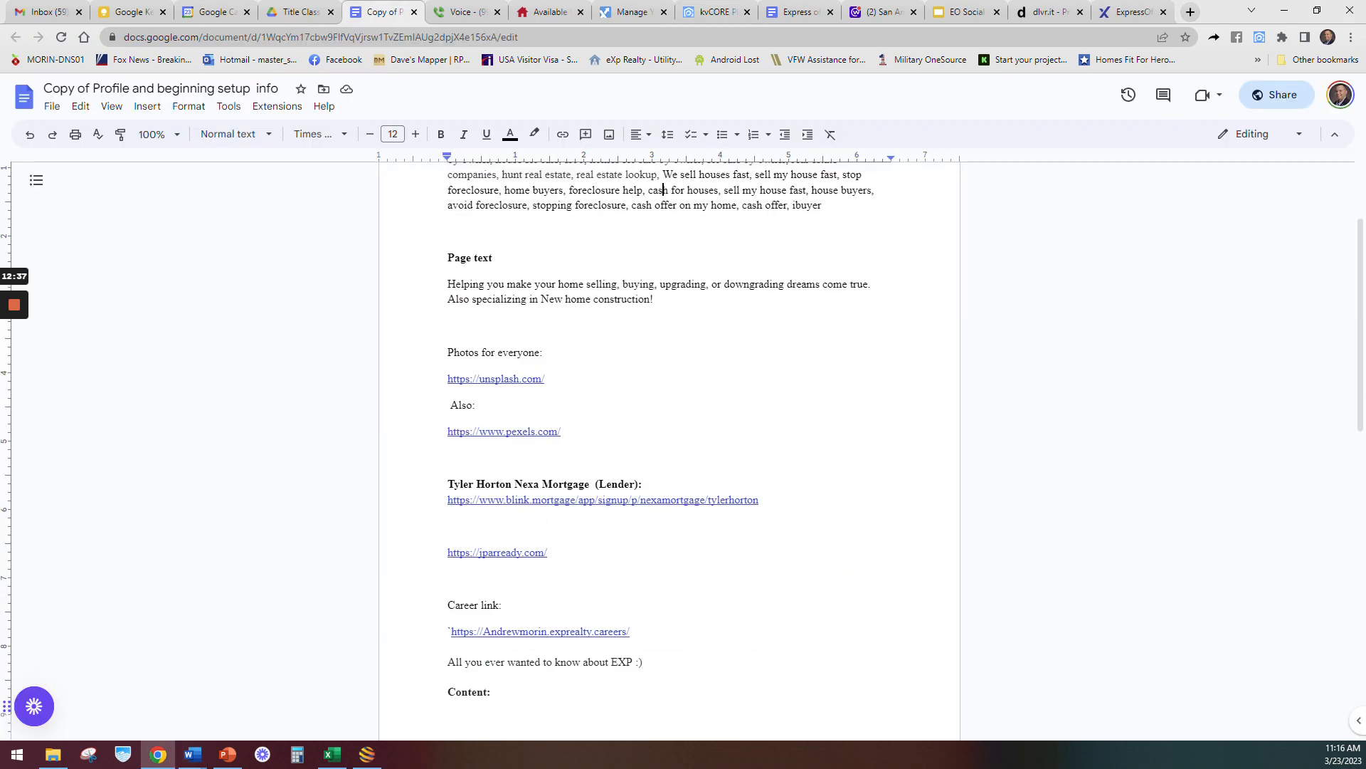
{"action": "left_click", "coordinate": [502, 378]}
{"action": "left_click", "coordinate": [528, 403]}
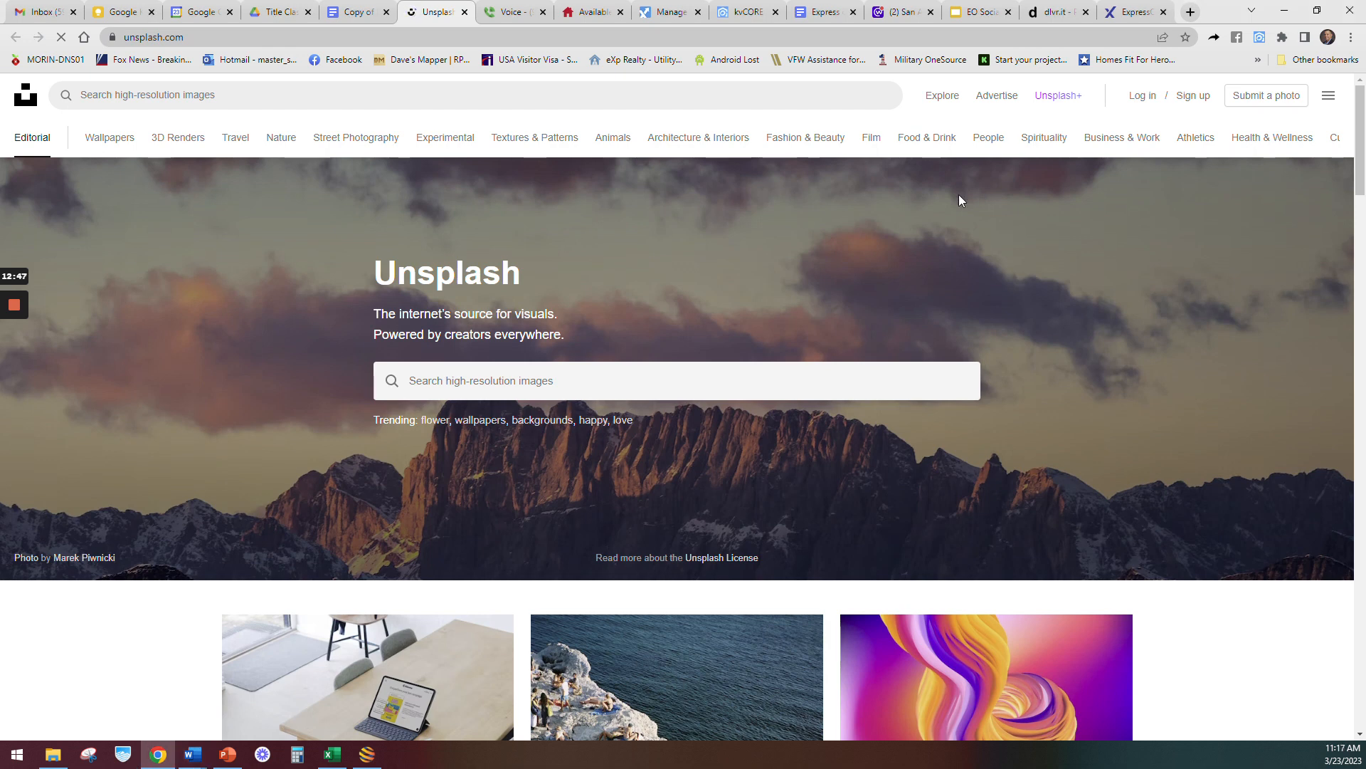
View slides 4, 6 and 7 of the EO Social Media Manager deck
{"action": "left_click", "coordinate": [1125, 13]}
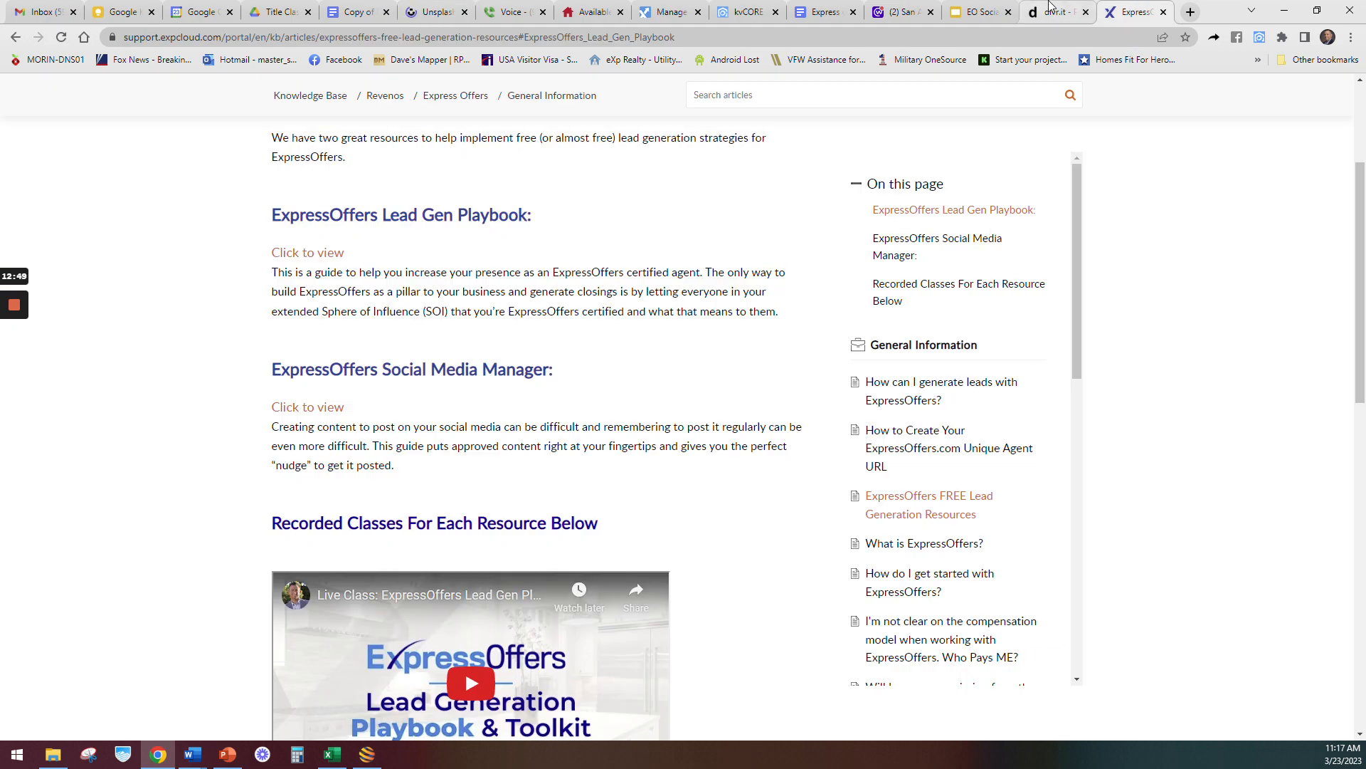
{"action": "left_click", "coordinate": [1050, 10]}
{"action": "left_click", "coordinate": [981, 12]}
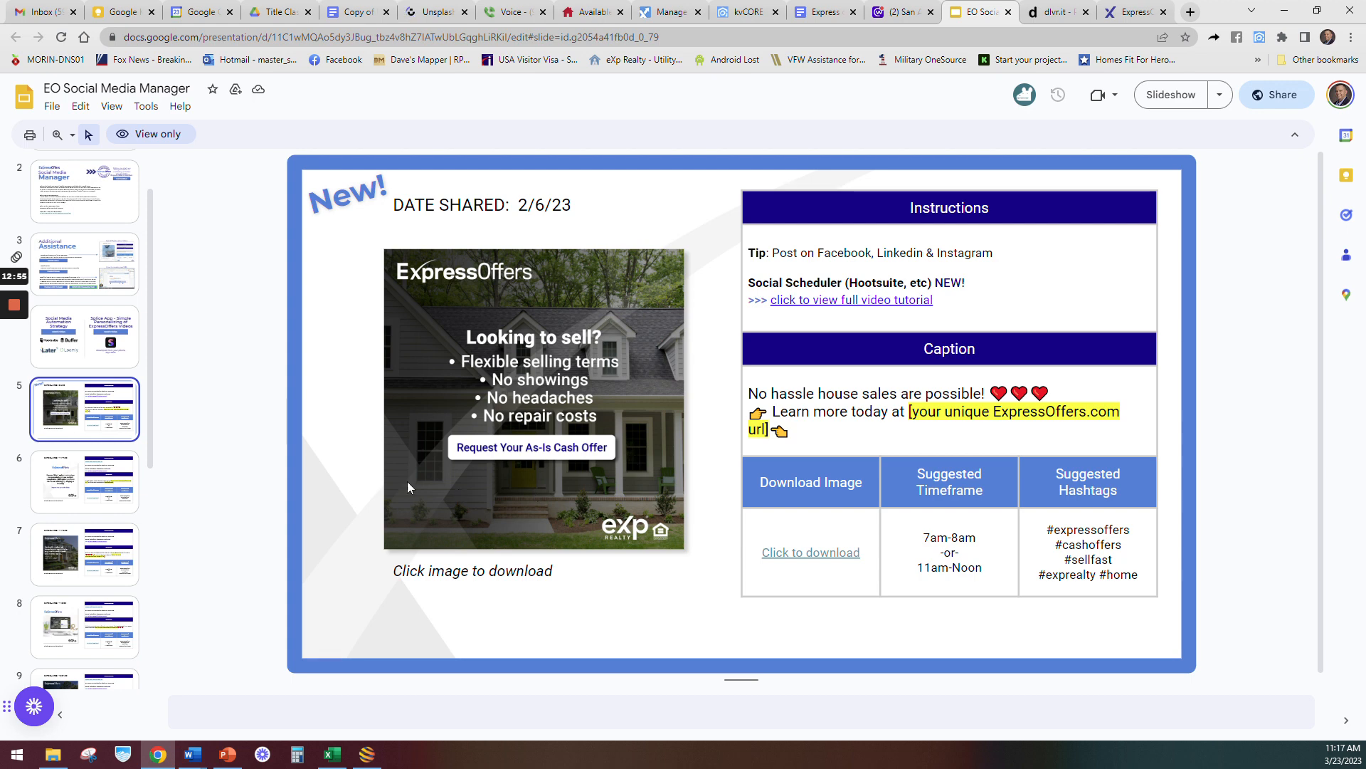
{"action": "left_click", "coordinate": [101, 324]}
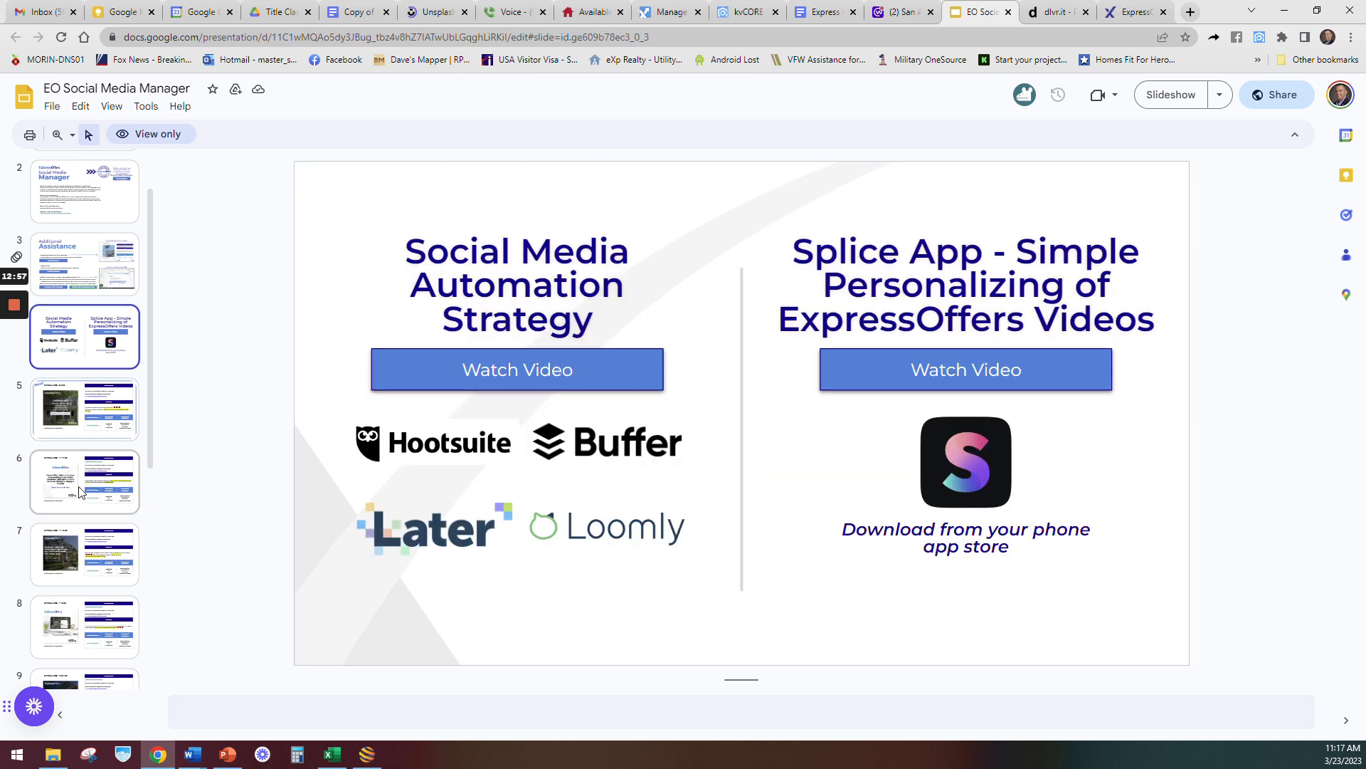
{"action": "left_click", "coordinate": [107, 459]}
{"action": "left_click", "coordinate": [72, 533]}
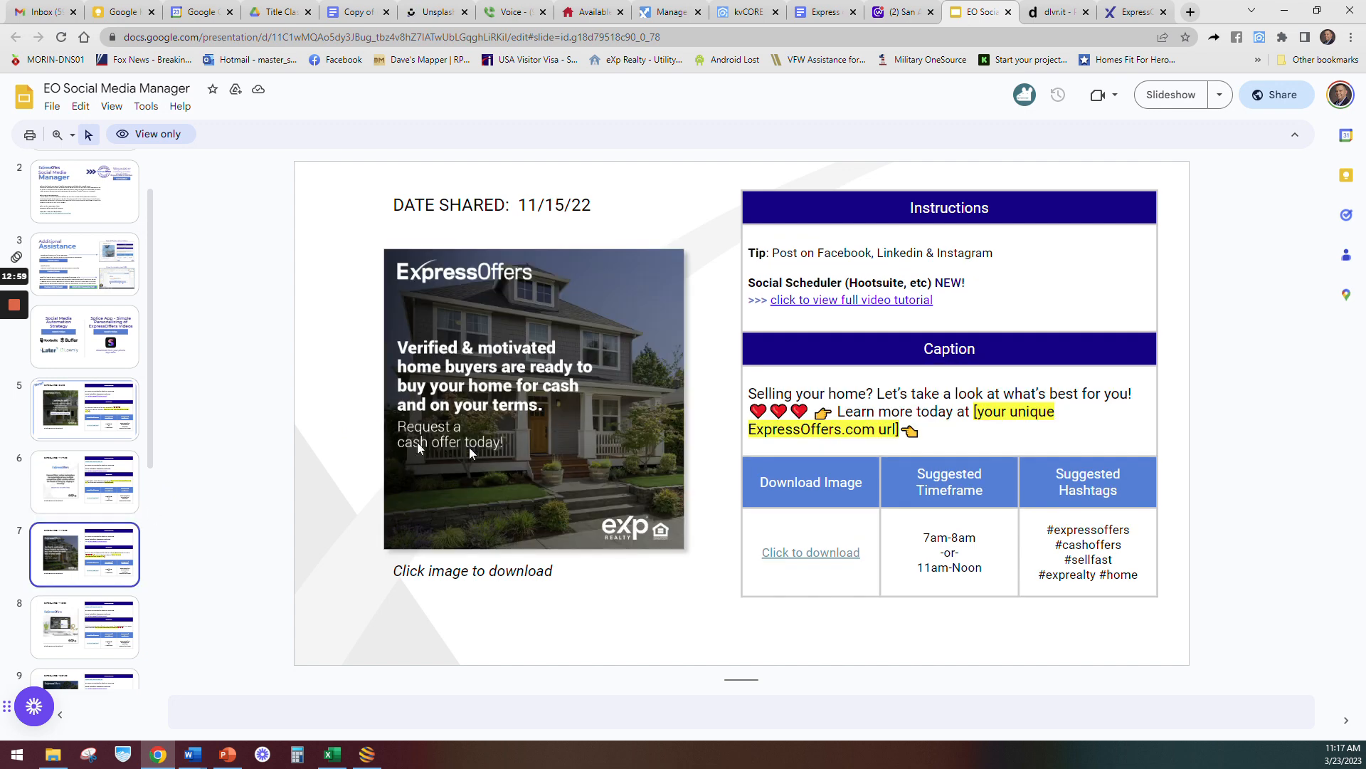
Glance at the dlvr.it pricing and Unsplash tabs, then open kvCORE's account menu
{"action": "left_click", "coordinate": [1045, 12]}
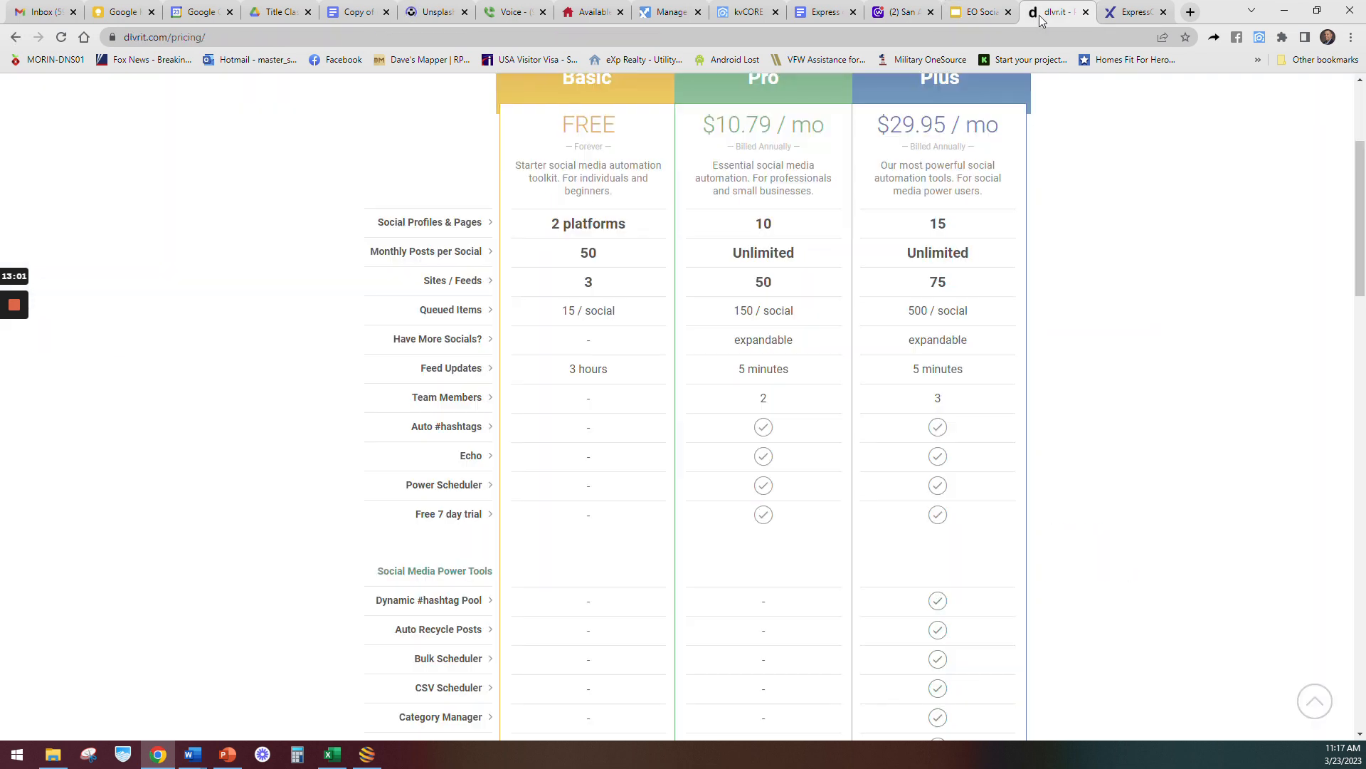
{"action": "left_click", "coordinate": [435, 12]}
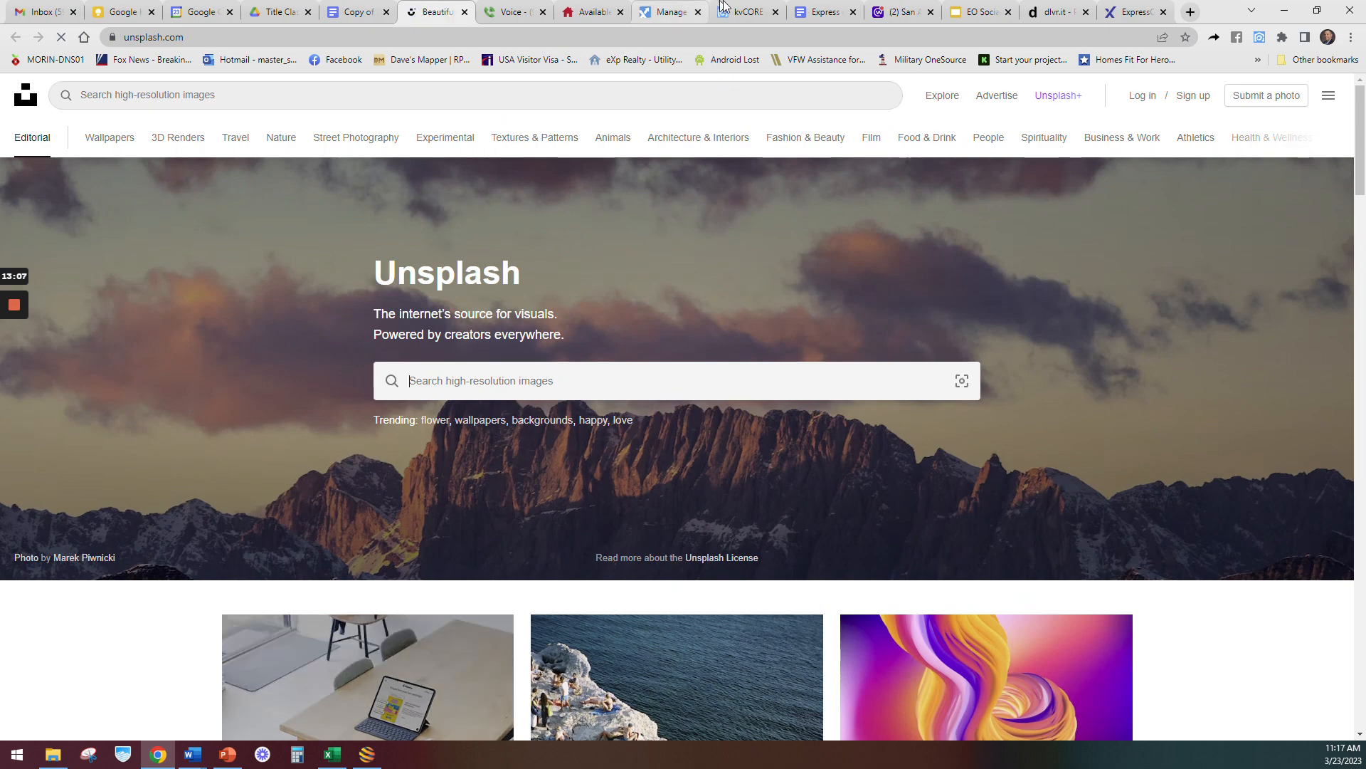
{"action": "left_click", "coordinate": [747, 12]}
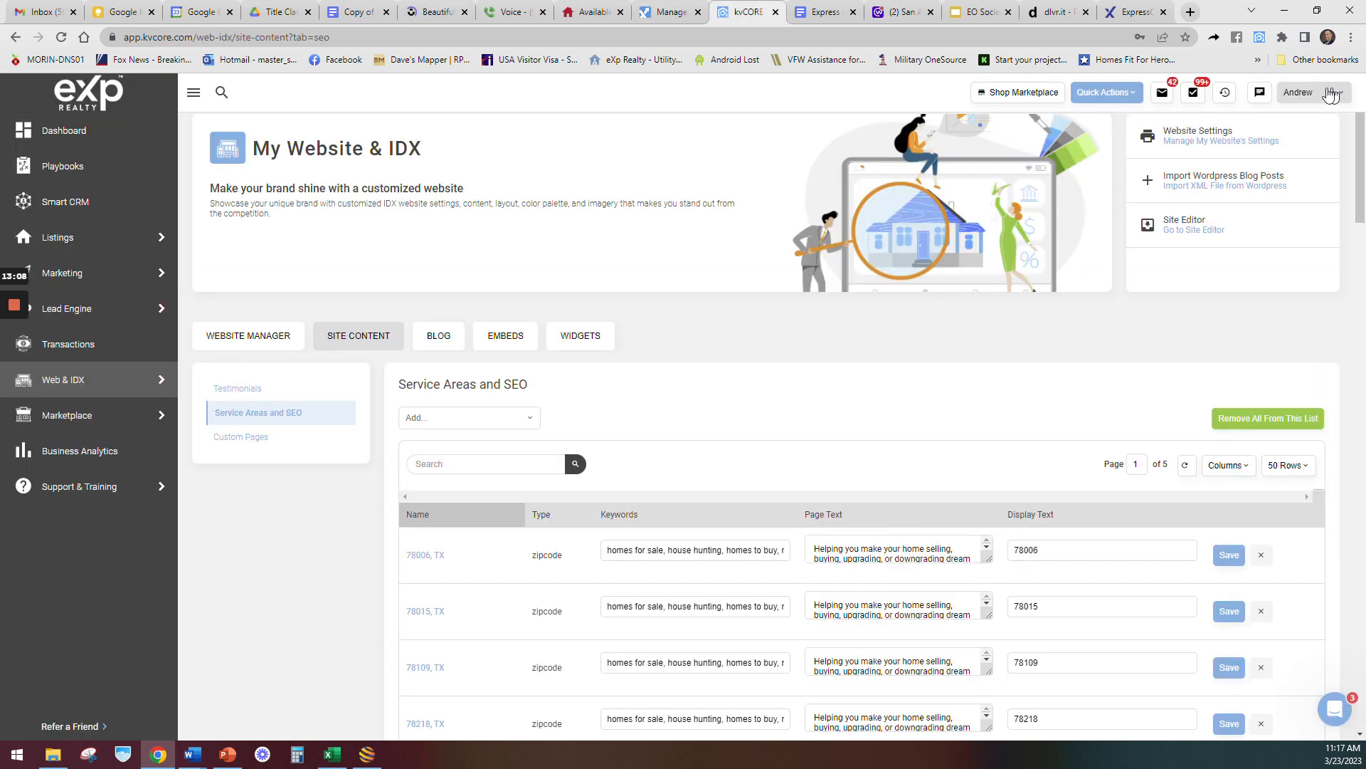
{"action": "left_click", "coordinate": [1341, 94]}
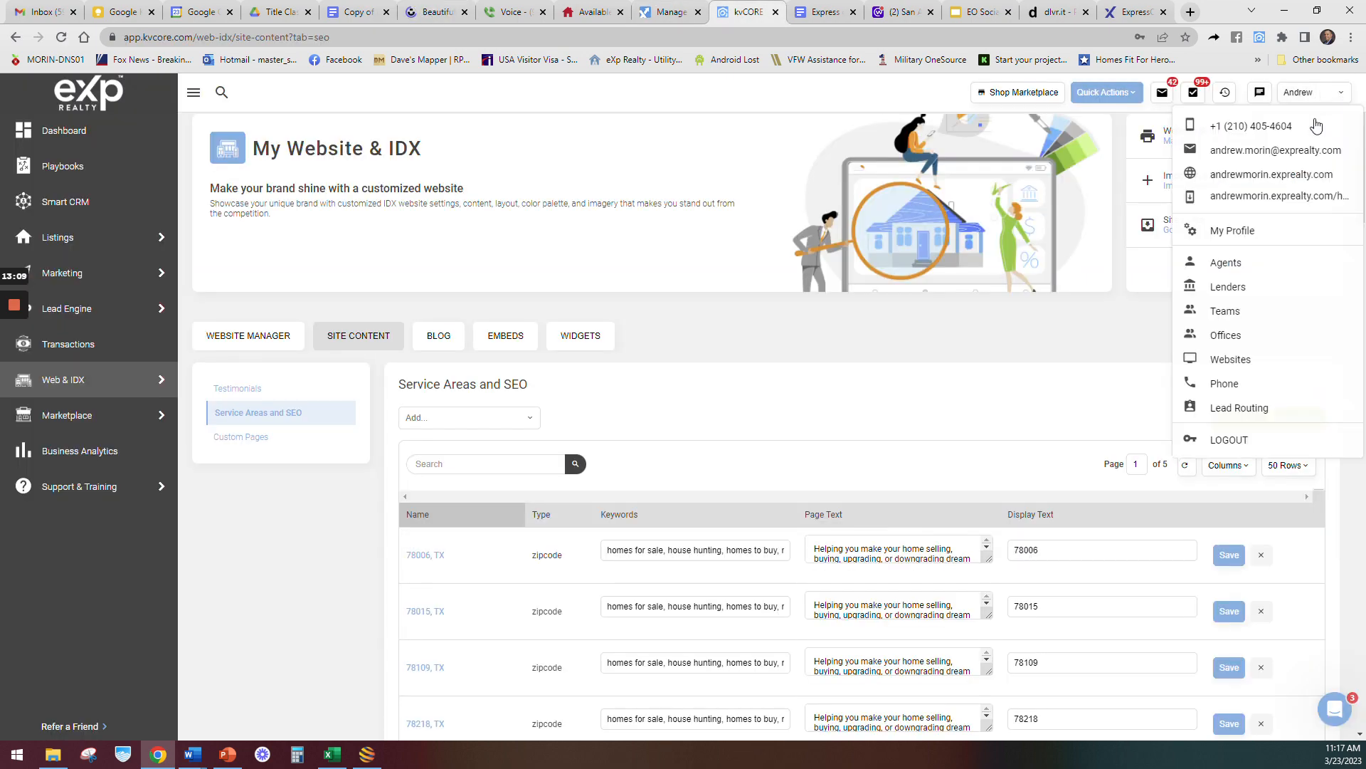
Open andrewmorin.exprealty.com in a new tab, stop its loading, and return to Unsplash
{"action": "left_click", "coordinate": [1249, 177]}
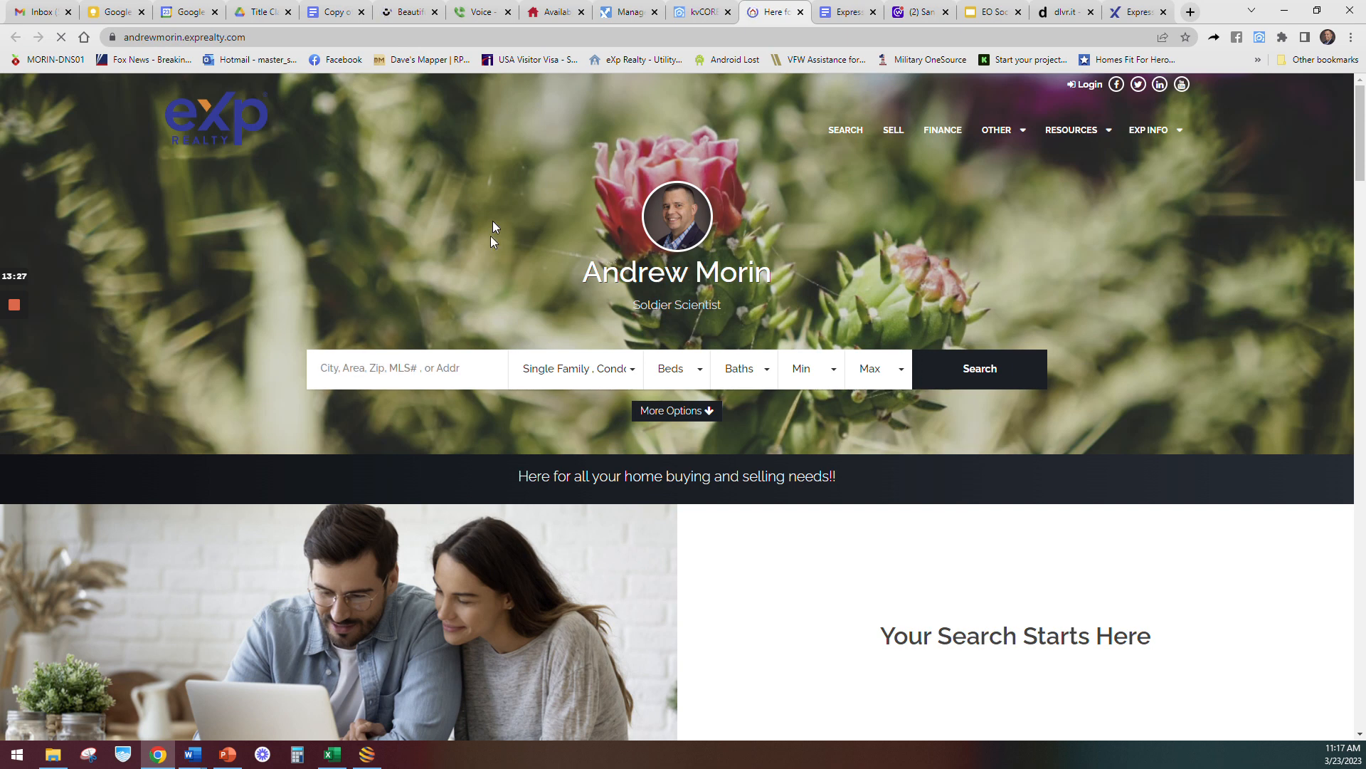
{"action": "left_click", "coordinate": [62, 41]}
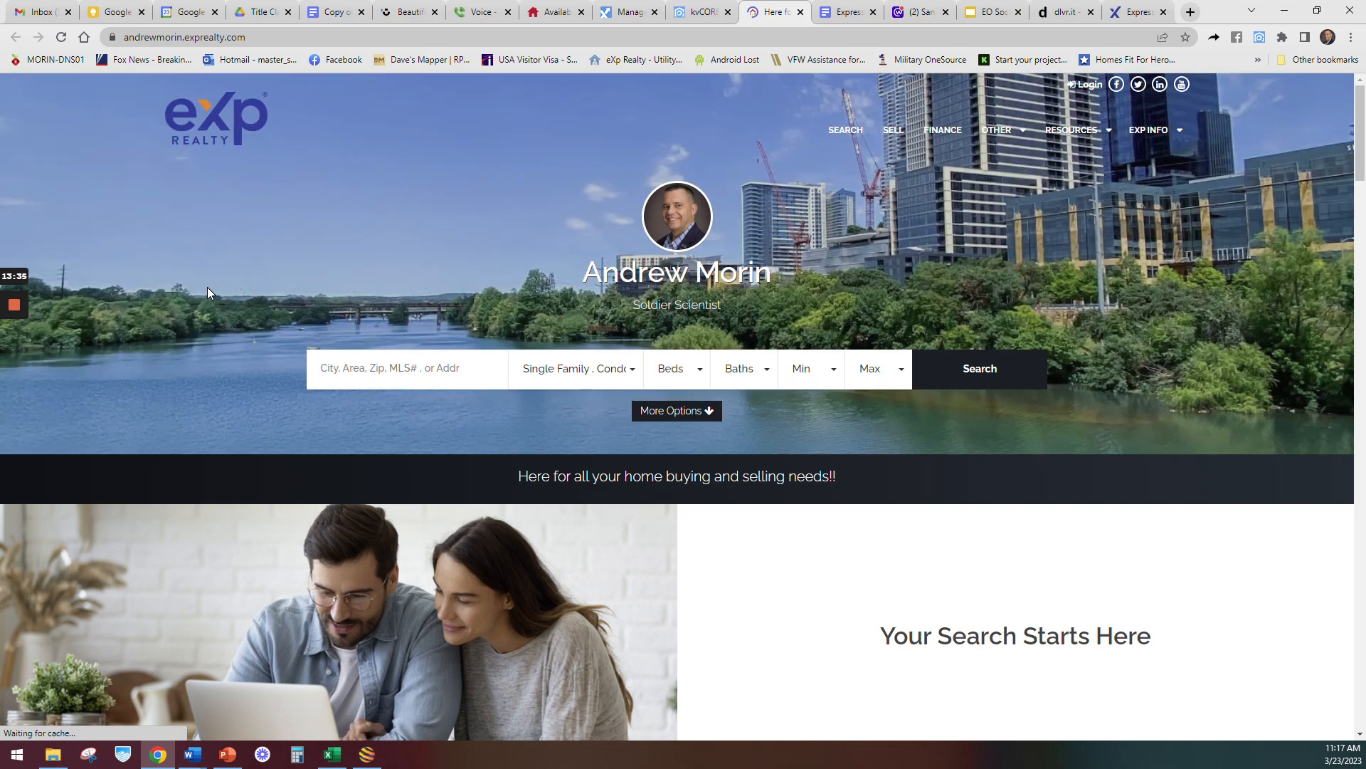
{"action": "left_click", "coordinate": [412, 9]}
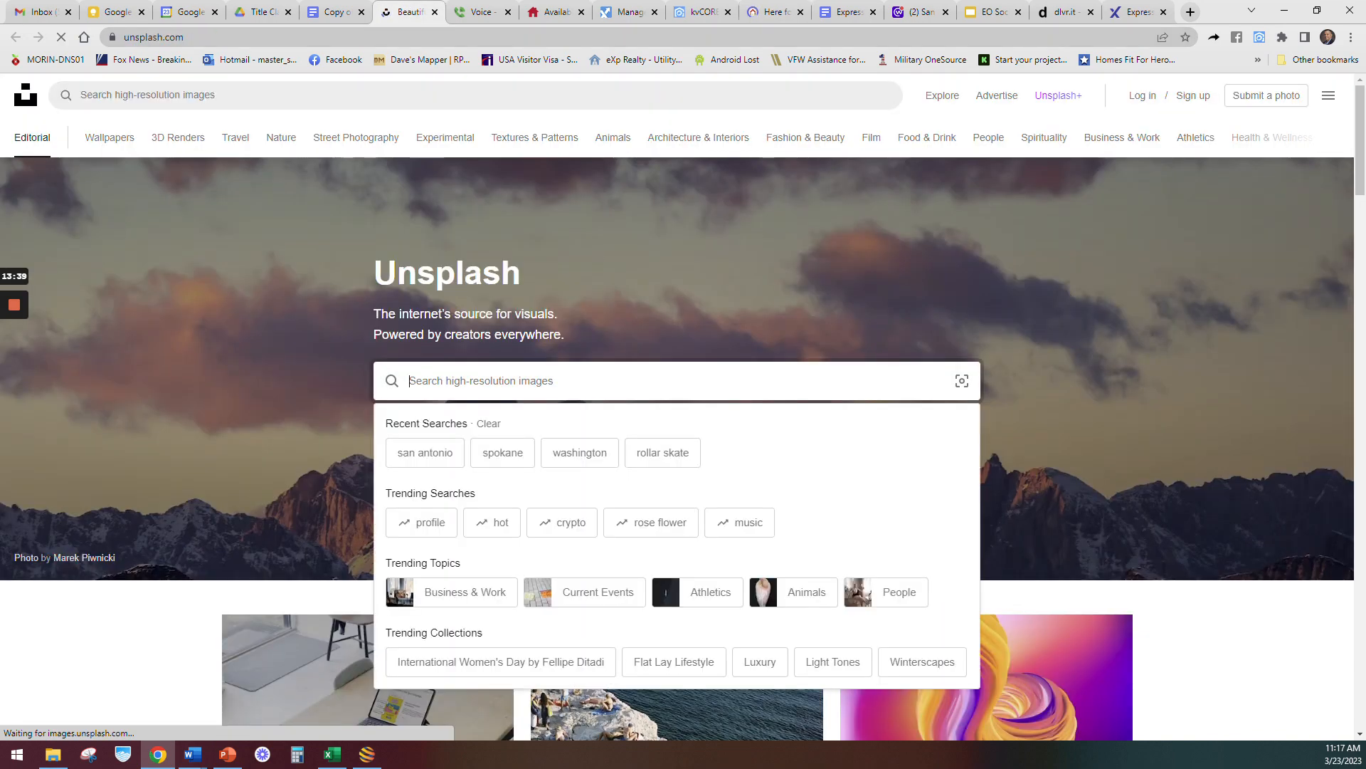
Download the 'san antonio' River Walk night restaurant photo to Downloads, replacing the existing file
{"action": "left_click", "coordinate": [430, 457]}
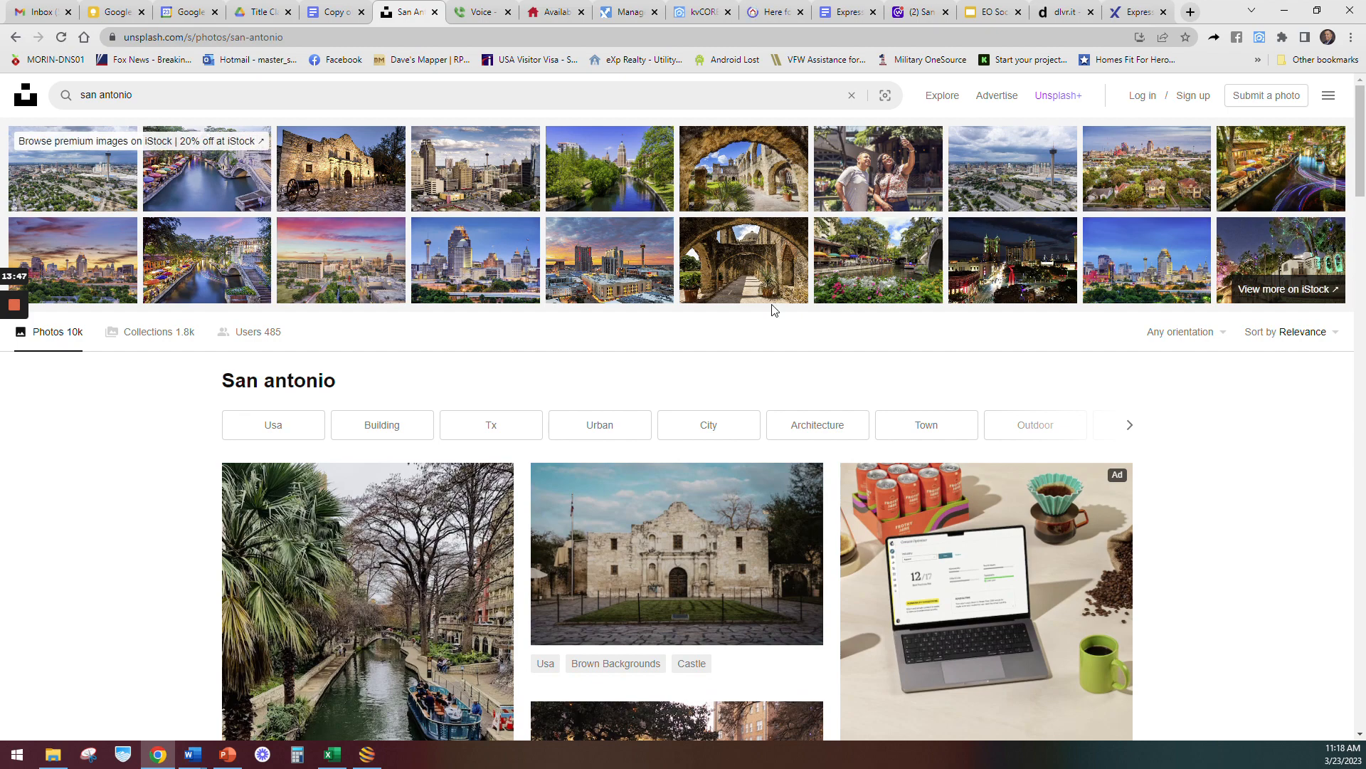
{"action": "scroll", "coordinate": [42, 498], "scroll_direction": "down", "scroll_amount": 1}
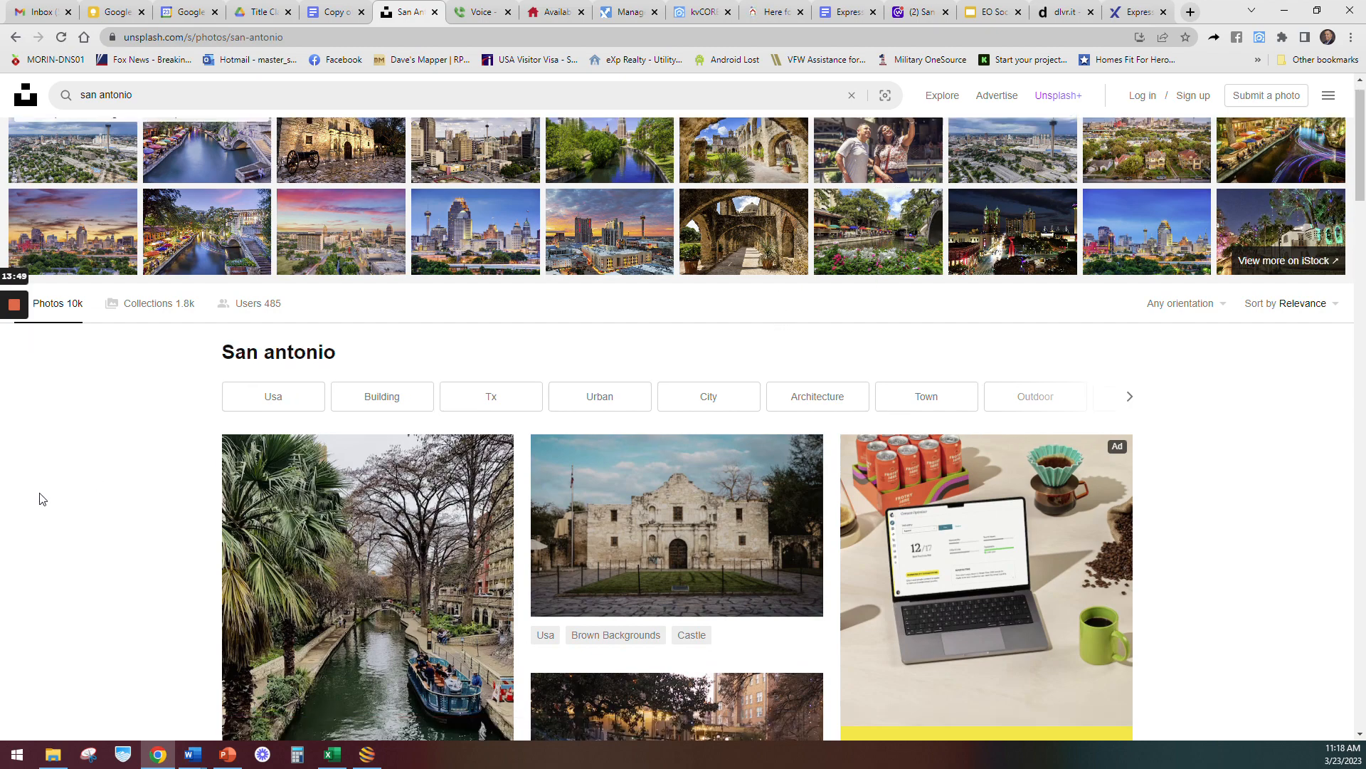
{"action": "scroll", "coordinate": [41, 498], "scroll_direction": "down", "scroll_amount": 5}
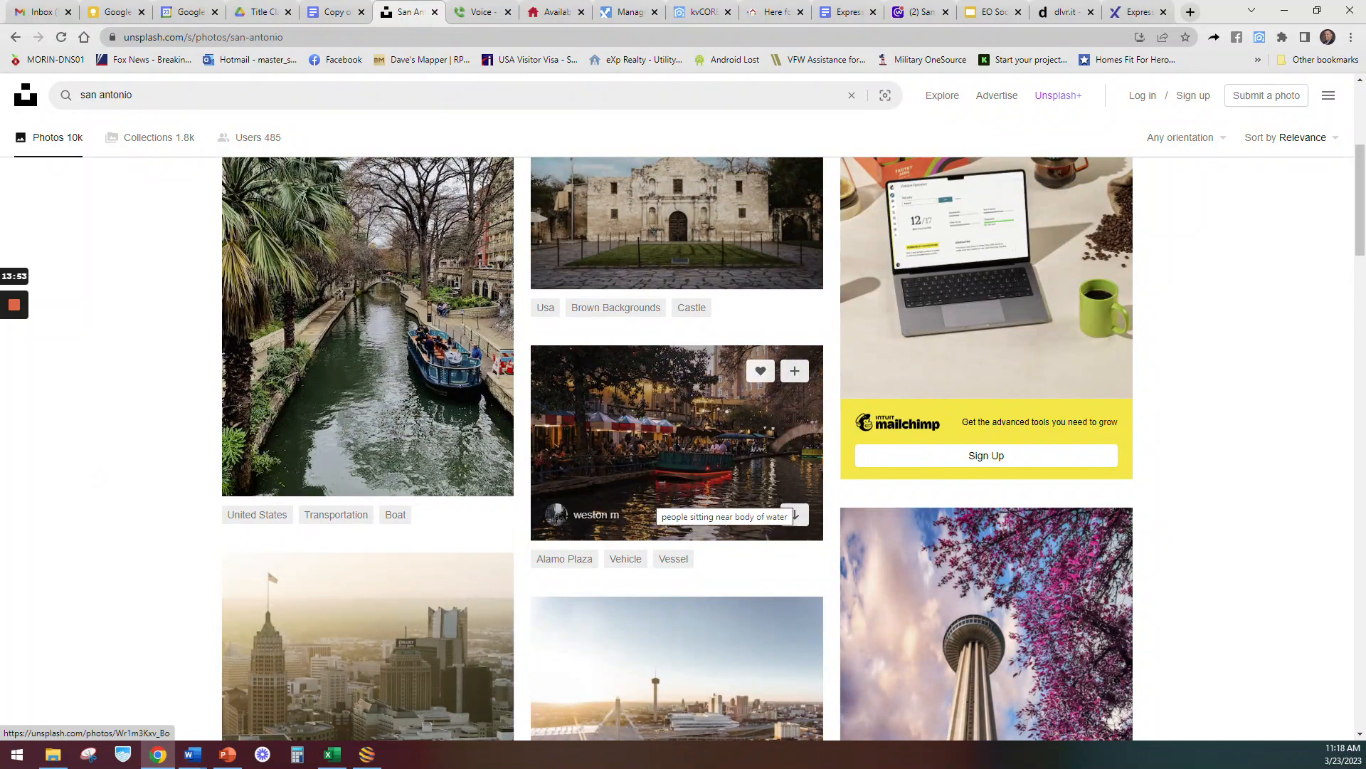
{"action": "left_click", "coordinate": [795, 514]}
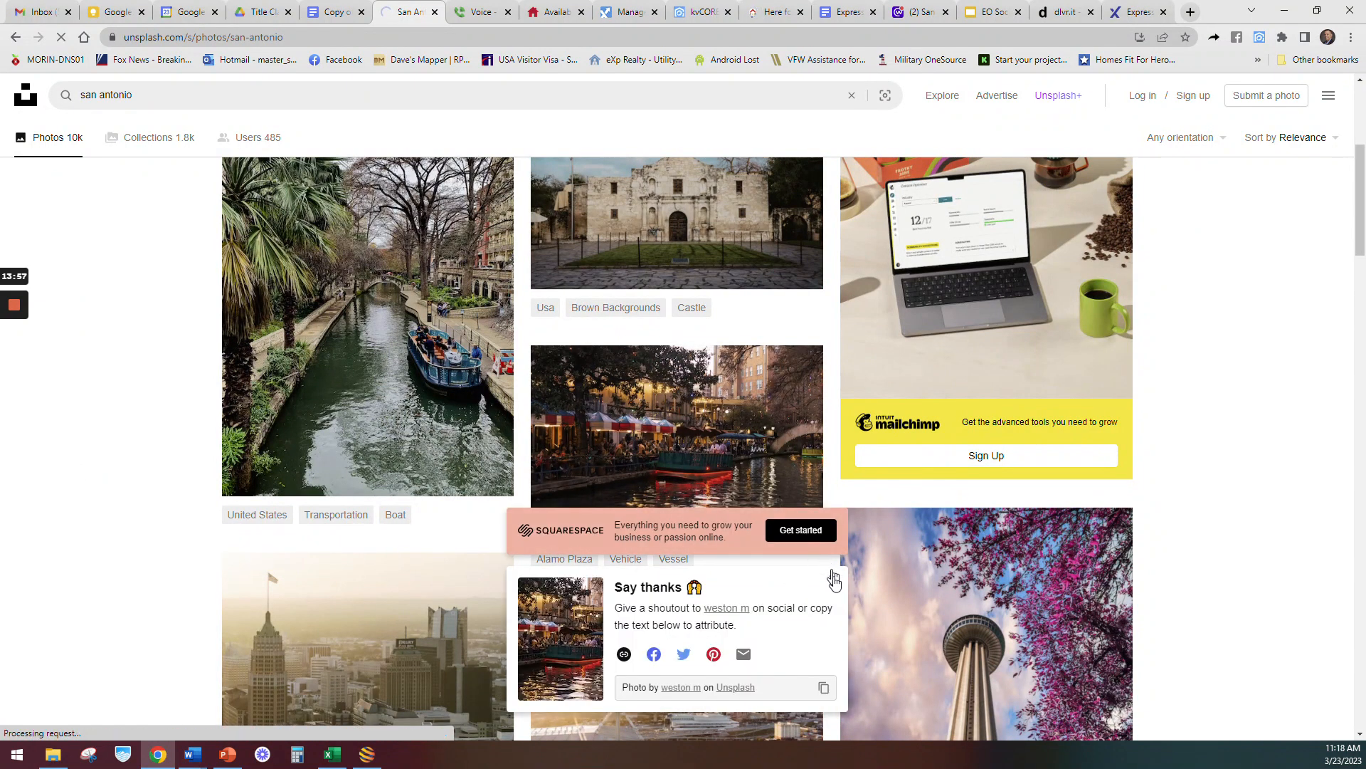
{"action": "left_click", "coordinate": [831, 577]}
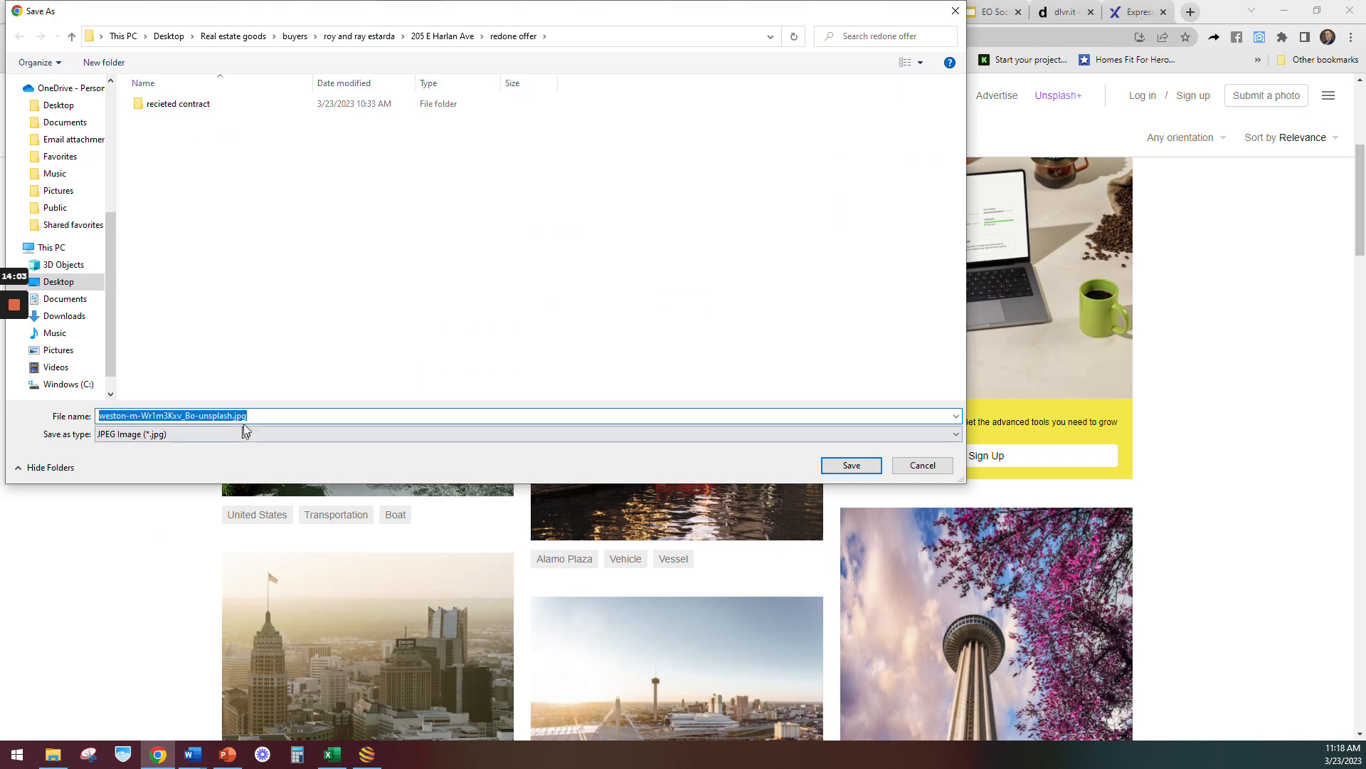
{"action": "left_click", "coordinate": [64, 316]}
{"action": "left_click", "coordinate": [852, 465]}
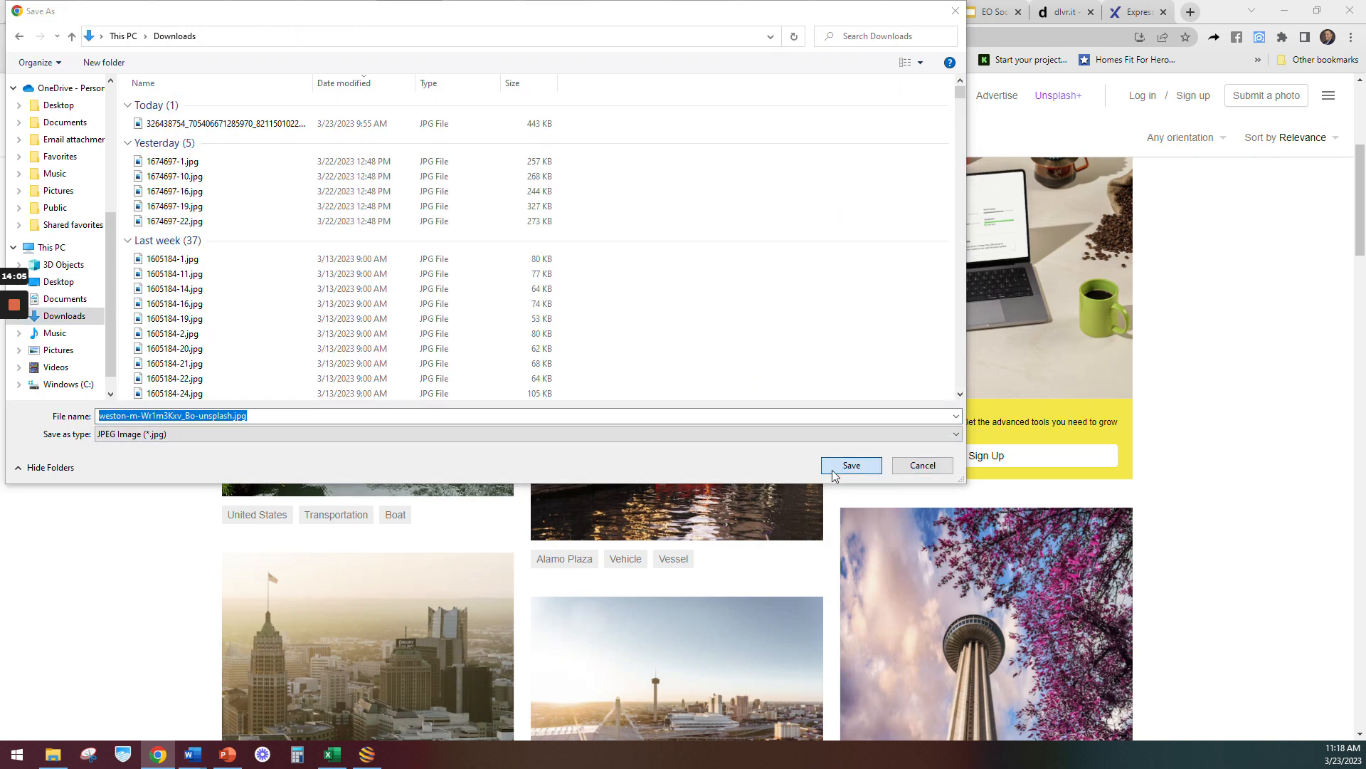
{"action": "left_click", "coordinate": [725, 381]}
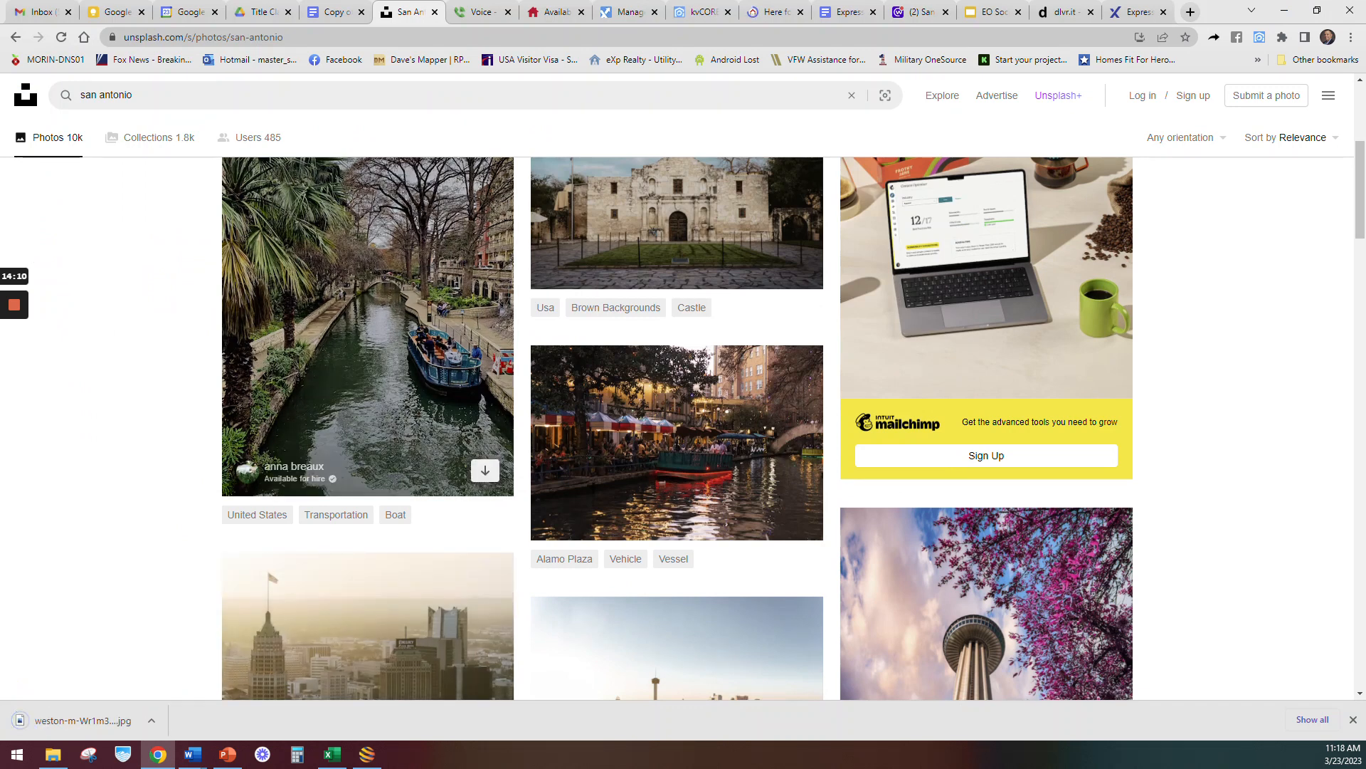
Open Web & IDX > Website Manager and its Edit Settings page for the agent website
{"action": "left_click", "coordinate": [703, 12]}
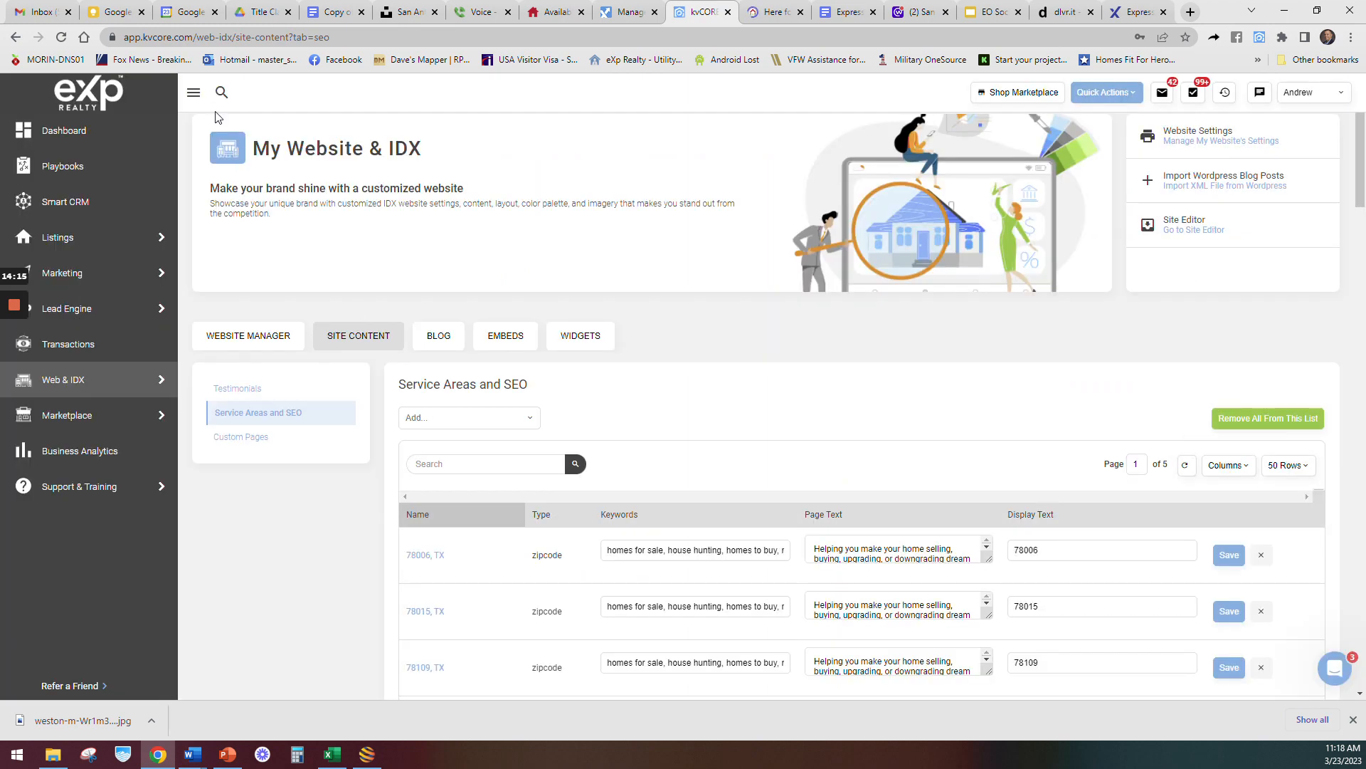
{"action": "left_click", "coordinate": [194, 94]}
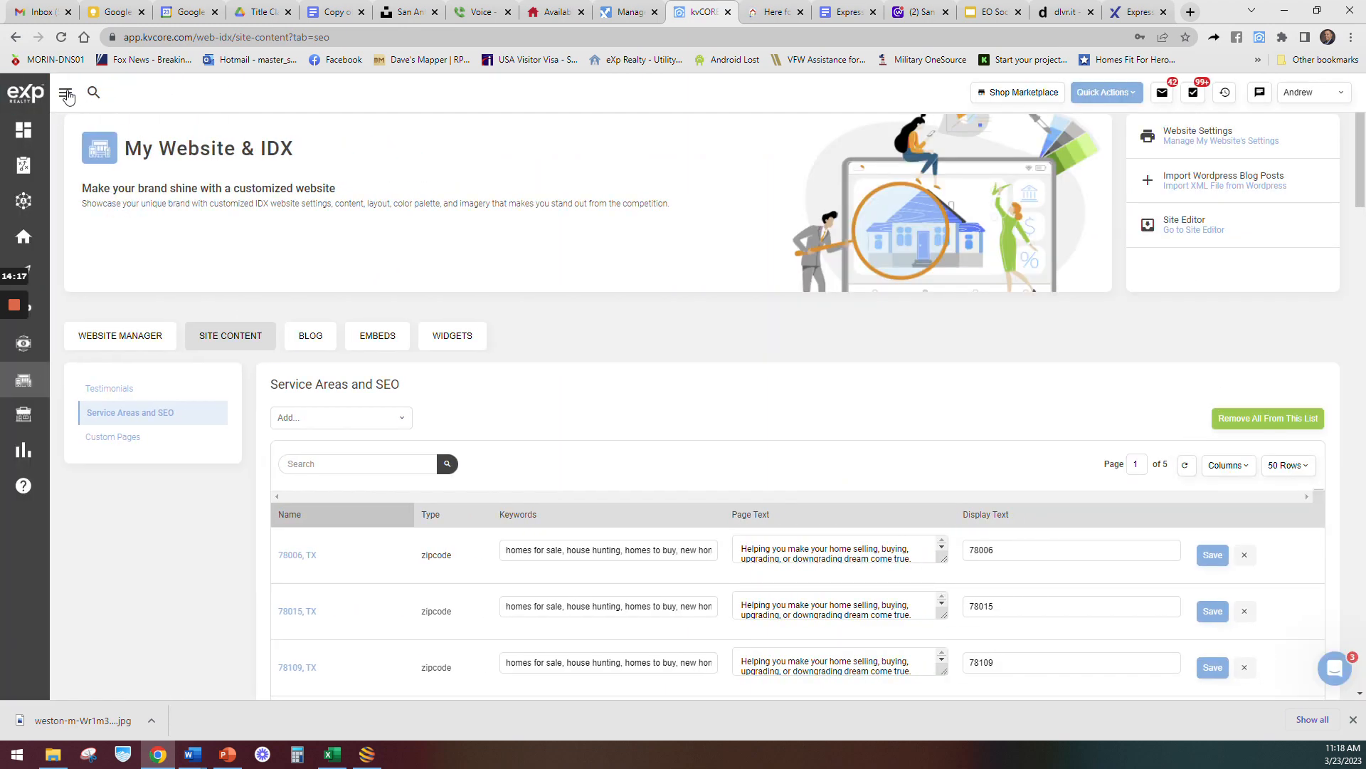
{"action": "mouse_move", "coordinate": [55, 385]}
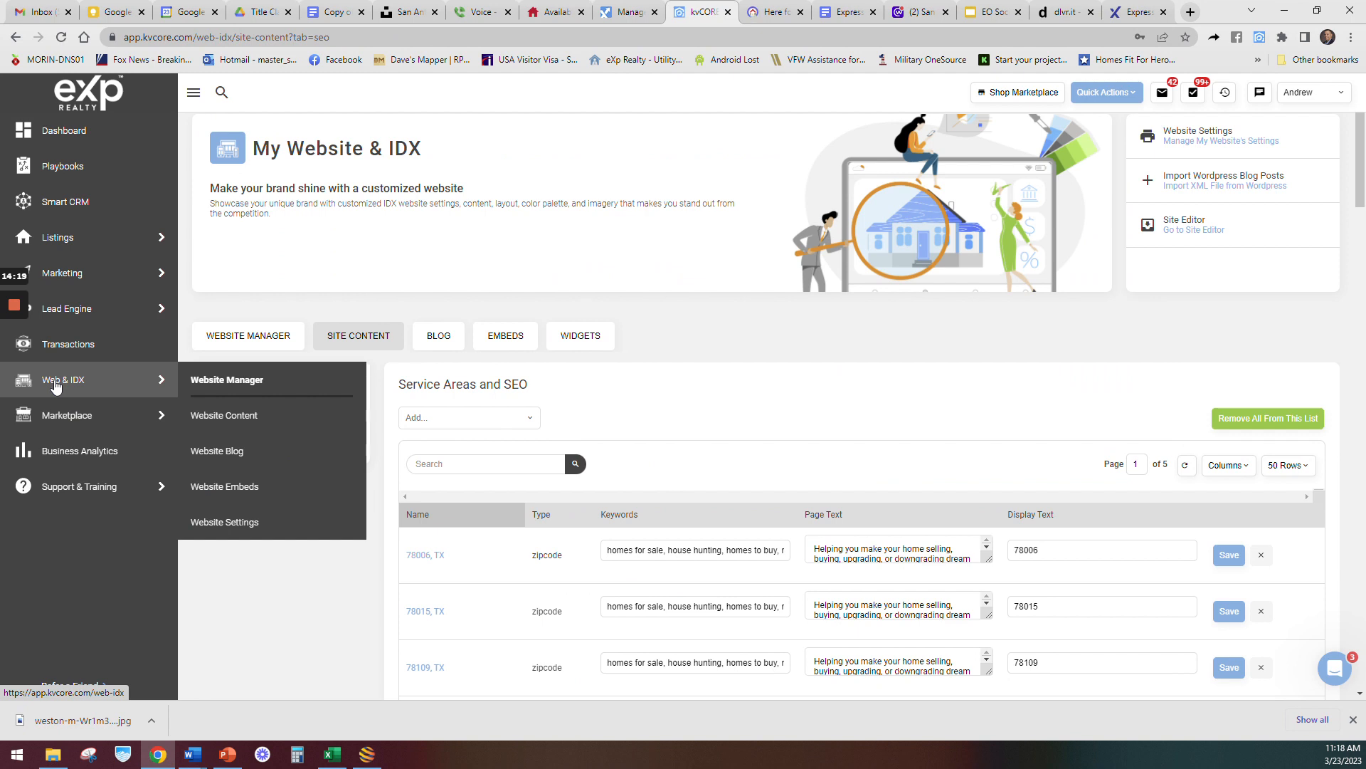
{"action": "left_click", "coordinate": [56, 385]}
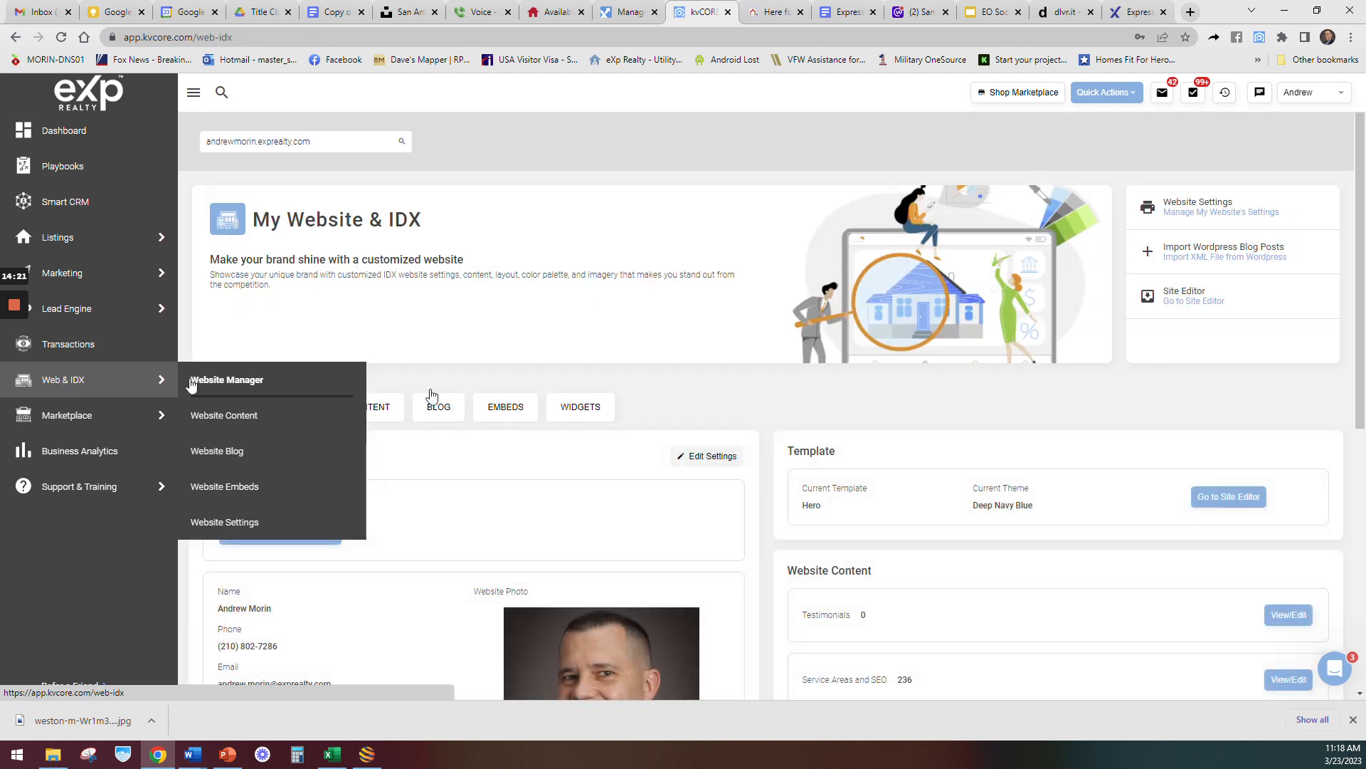
{"action": "left_click_drag", "start_coordinate": [311, 453], "coordinate": [202, 461]}
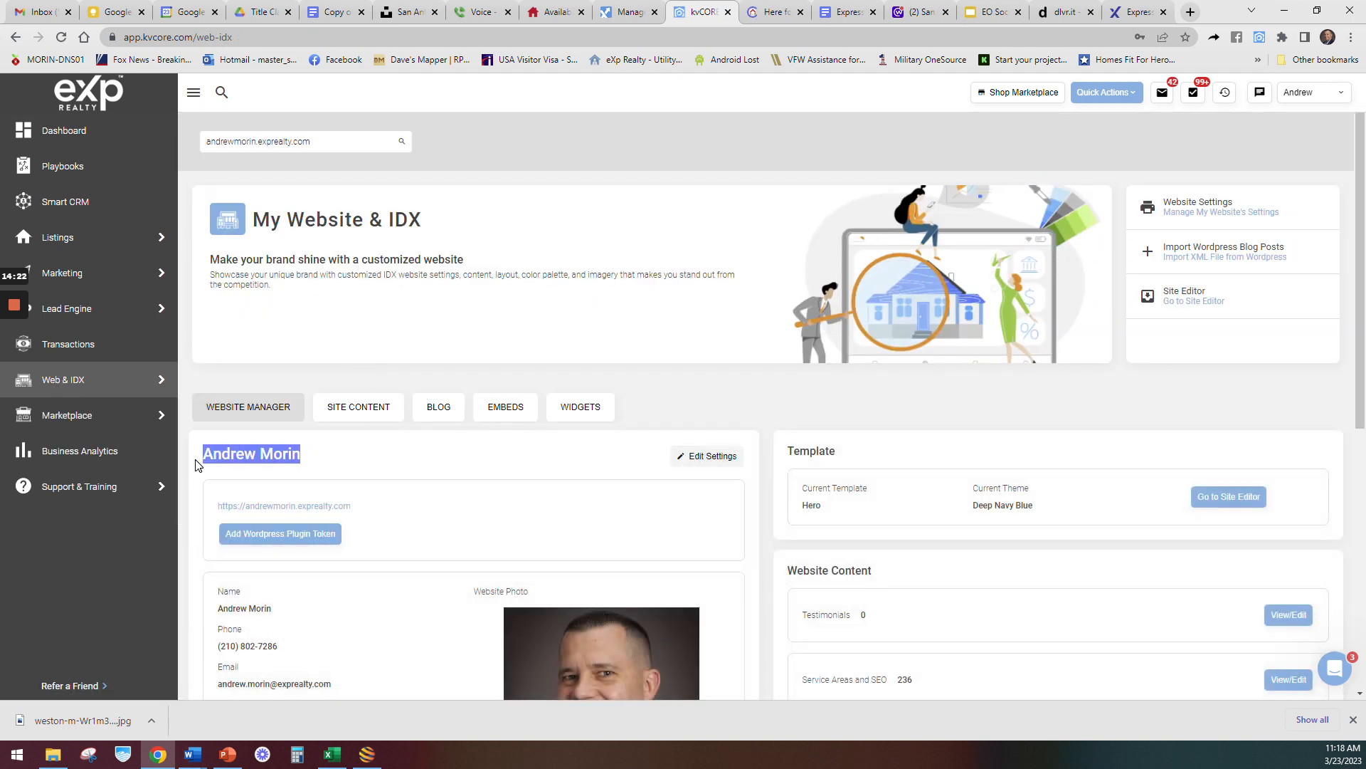
{"action": "left_click", "coordinate": [701, 458]}
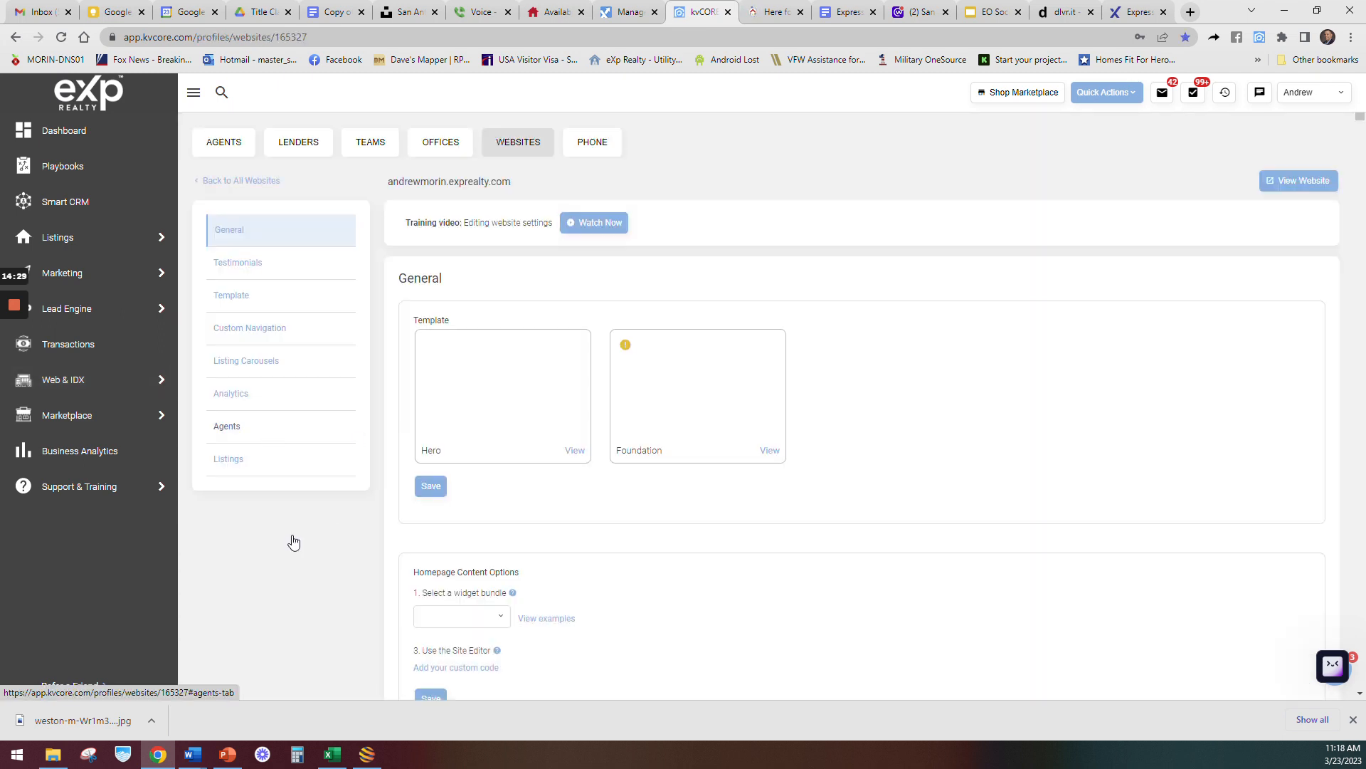
Scroll to the Background Image(s) upload area, glancing at the Unsplash and agent site tabs
{"action": "scroll", "coordinate": [288, 541], "scroll_direction": "down", "scroll_amount": 12}
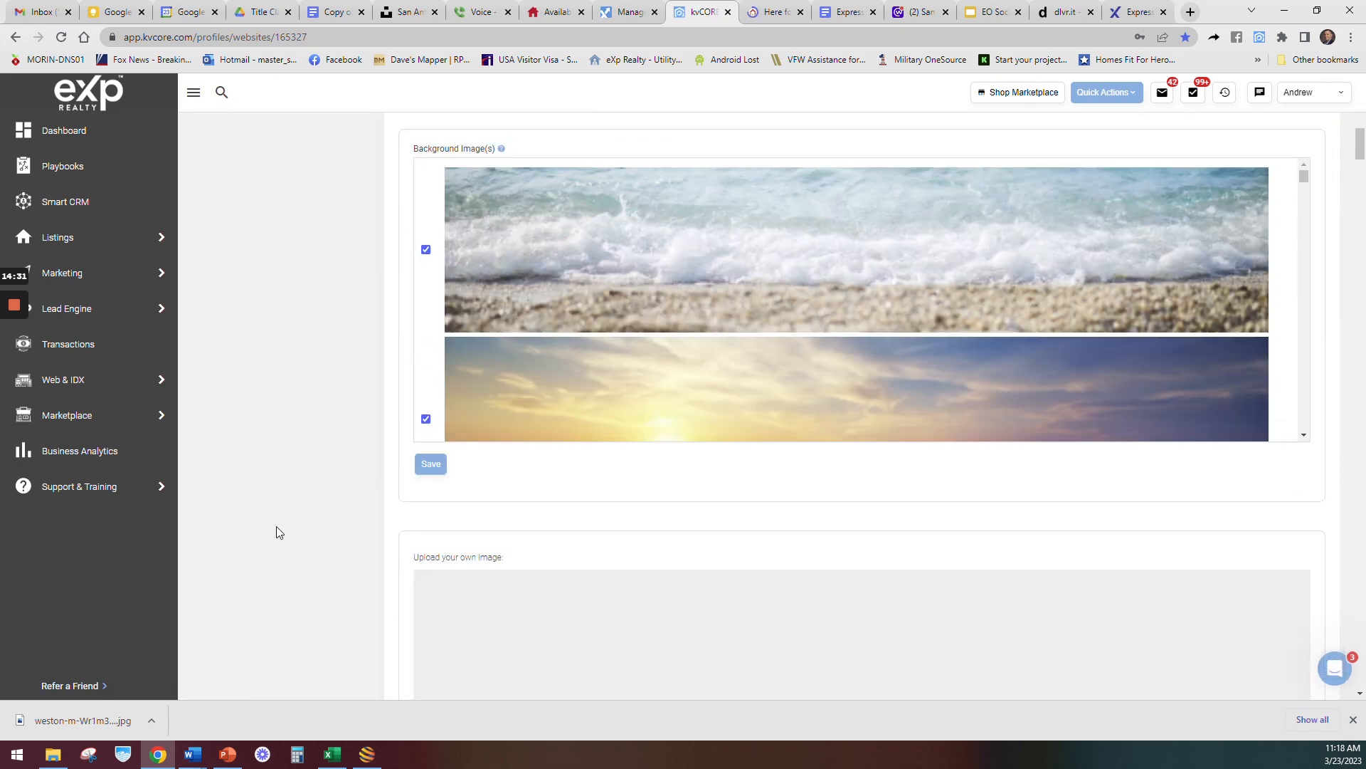
{"action": "scroll", "coordinate": [308, 381], "scroll_direction": "down", "scroll_amount": 4}
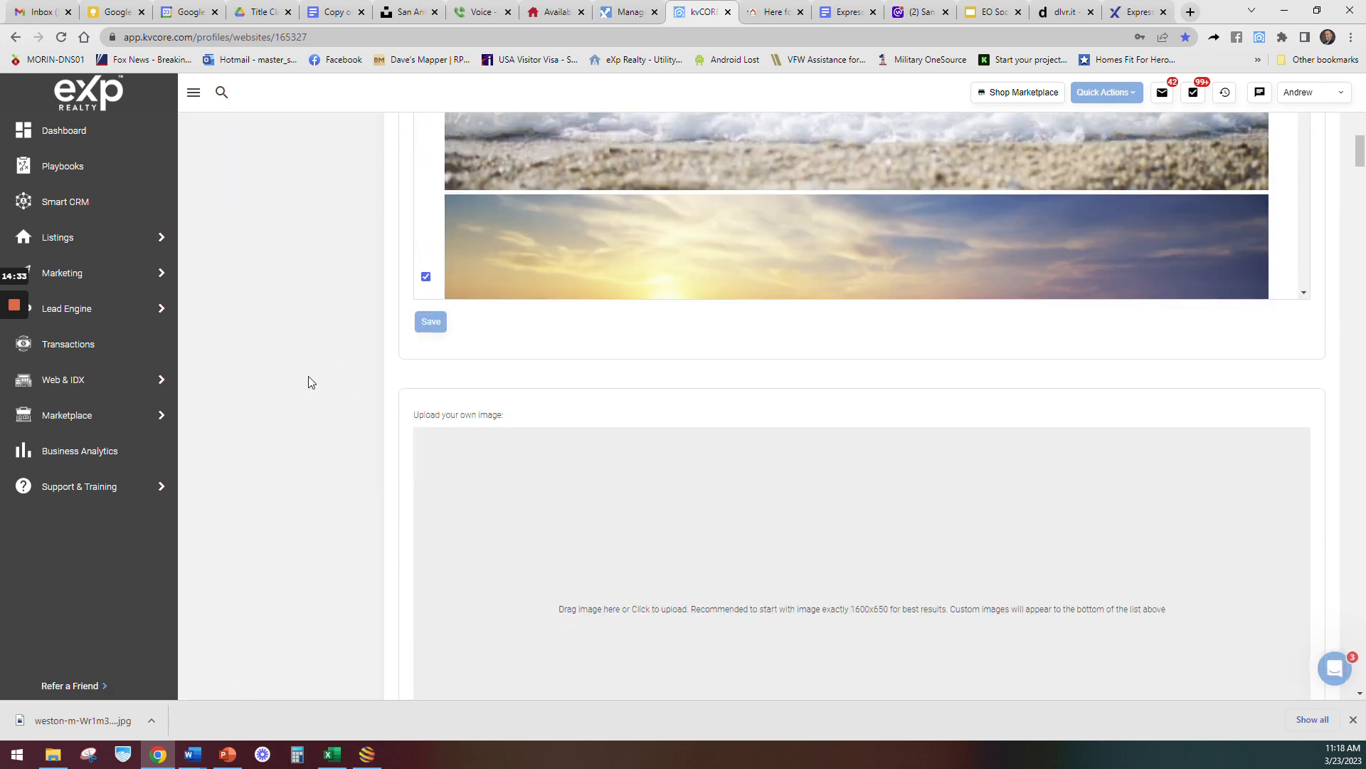
{"action": "scroll", "coordinate": [391, 363], "scroll_direction": "down", "scroll_amount": 2}
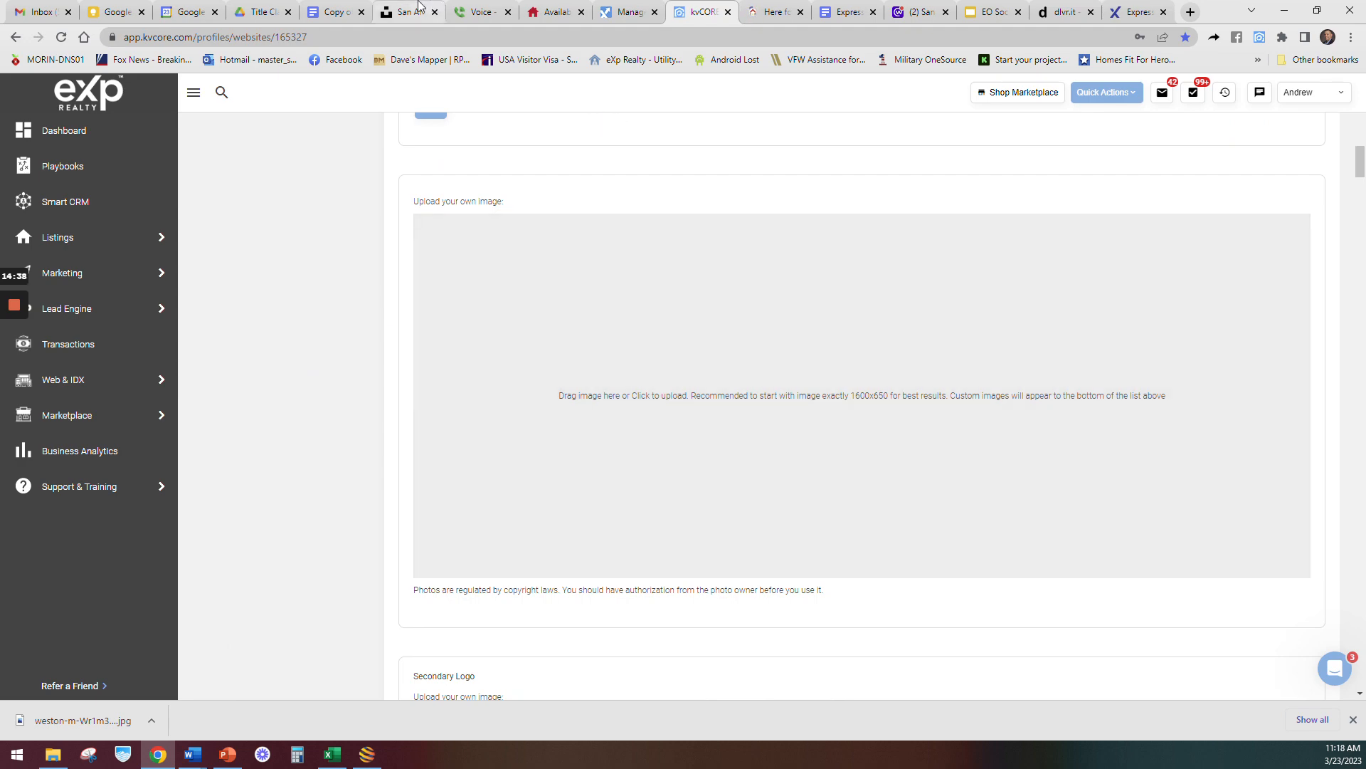
{"action": "left_click", "coordinate": [409, 12]}
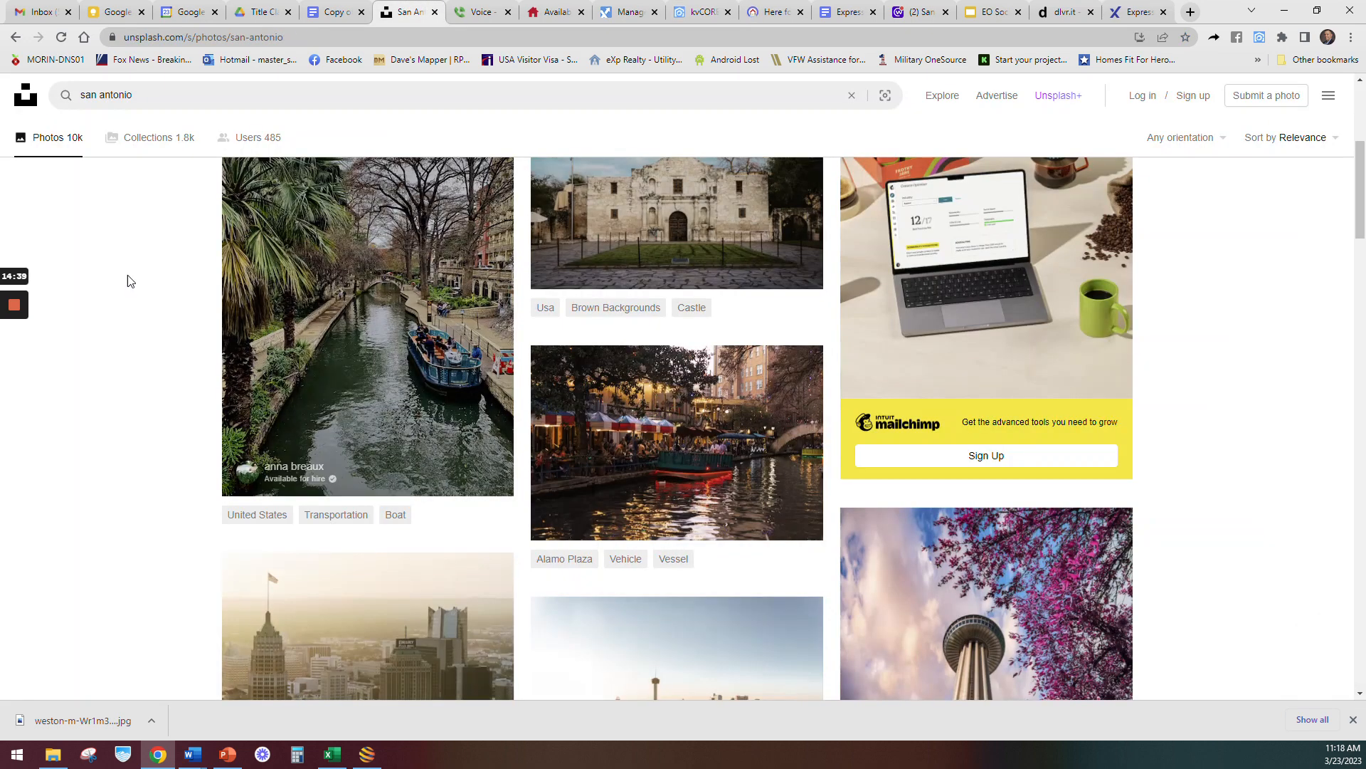
{"action": "scroll", "coordinate": [128, 281], "scroll_direction": "up", "scroll_amount": 1}
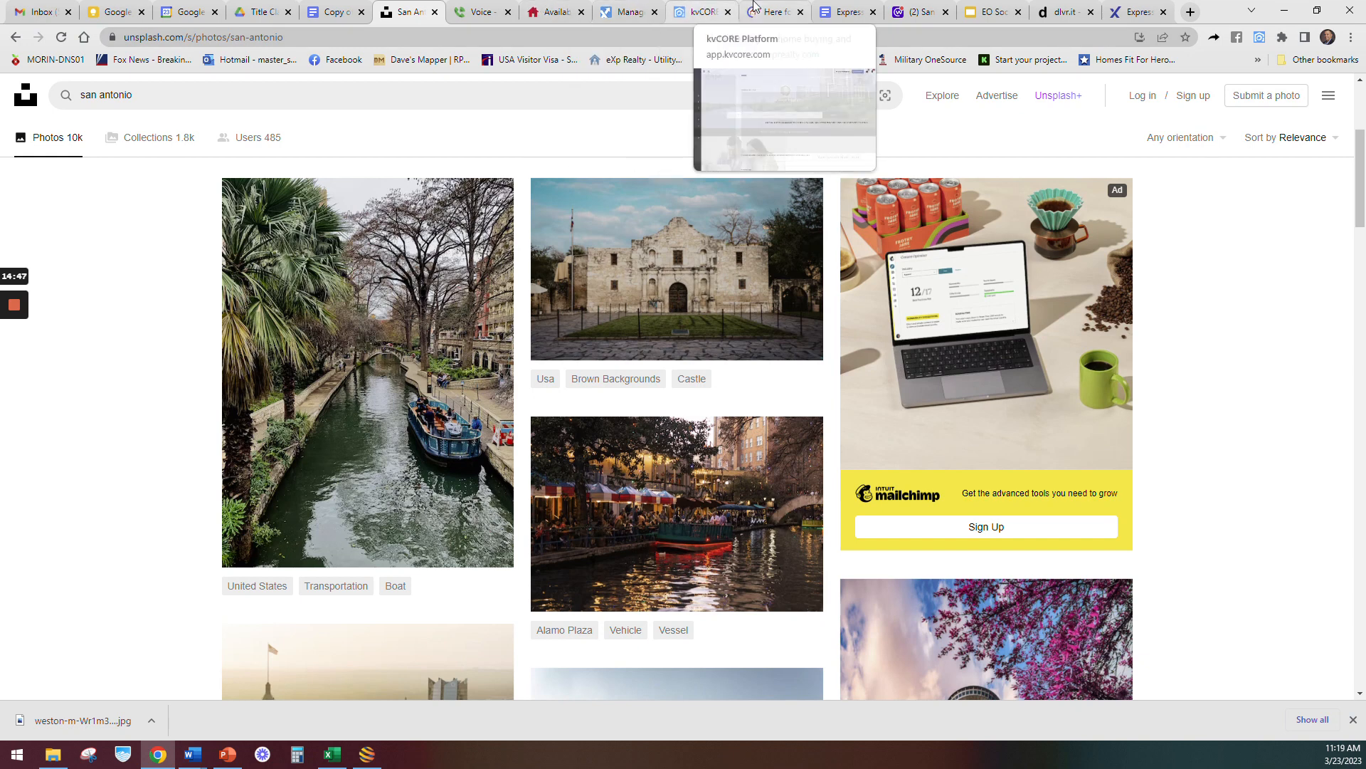
{"action": "left_click", "coordinate": [772, 12]}
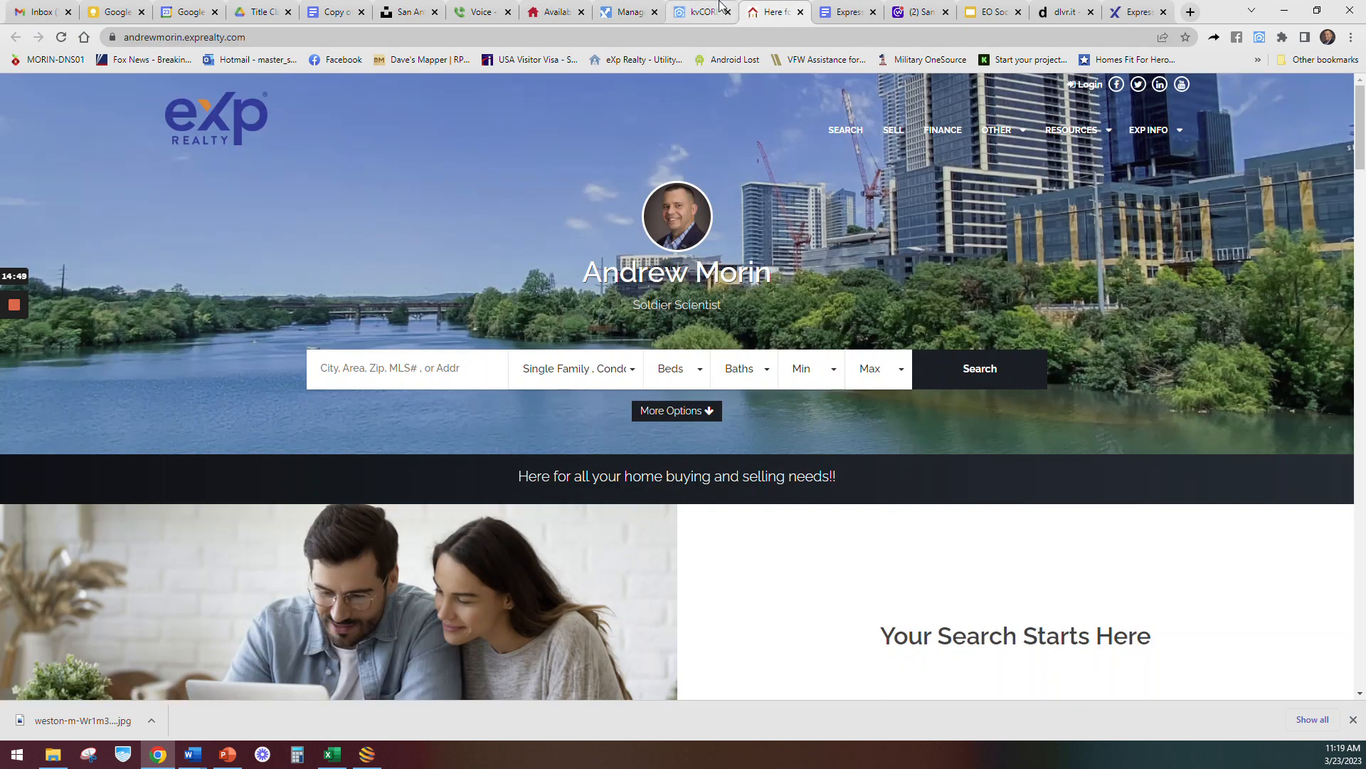
{"action": "left_click", "coordinate": [712, 11]}
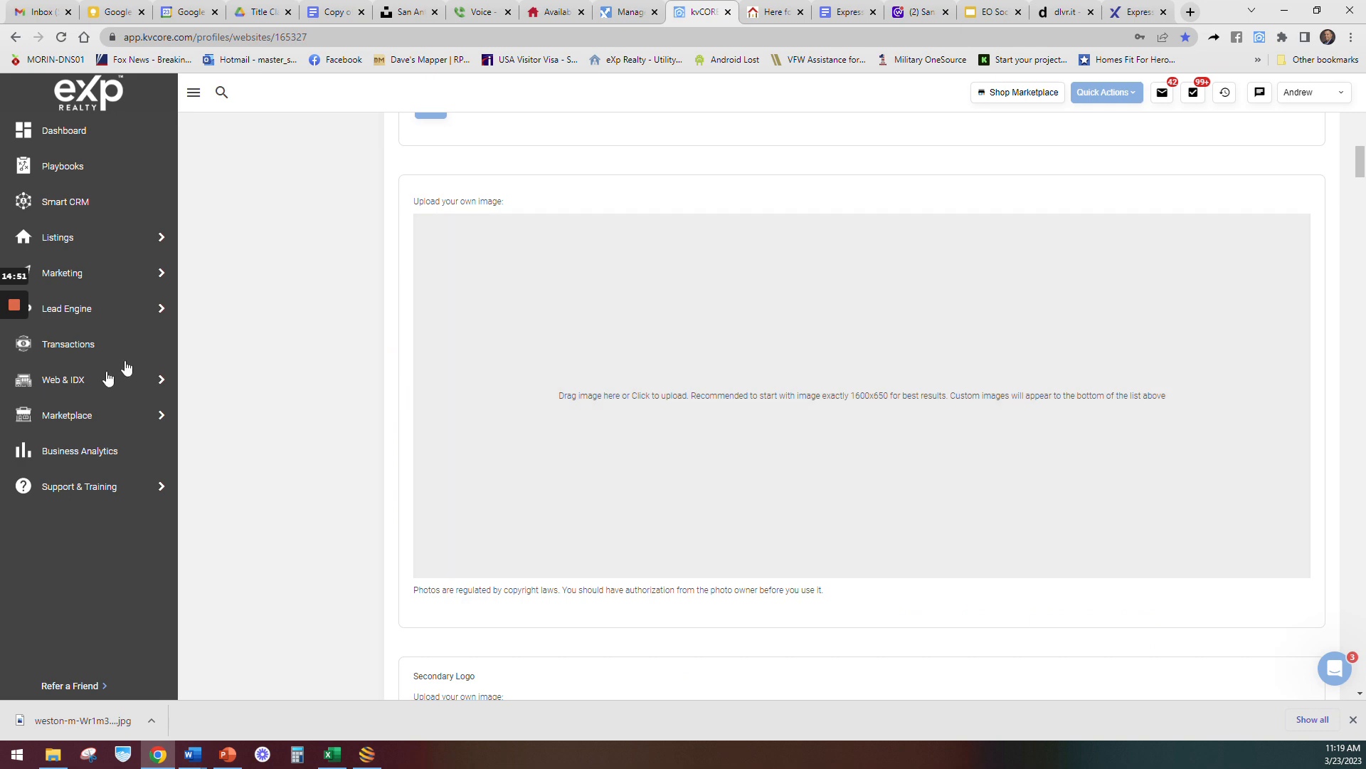
Reopen Website Manager settings and scroll to 'Upload your own image' (1600x650 recommended)
{"action": "left_click", "coordinate": [64, 382]}
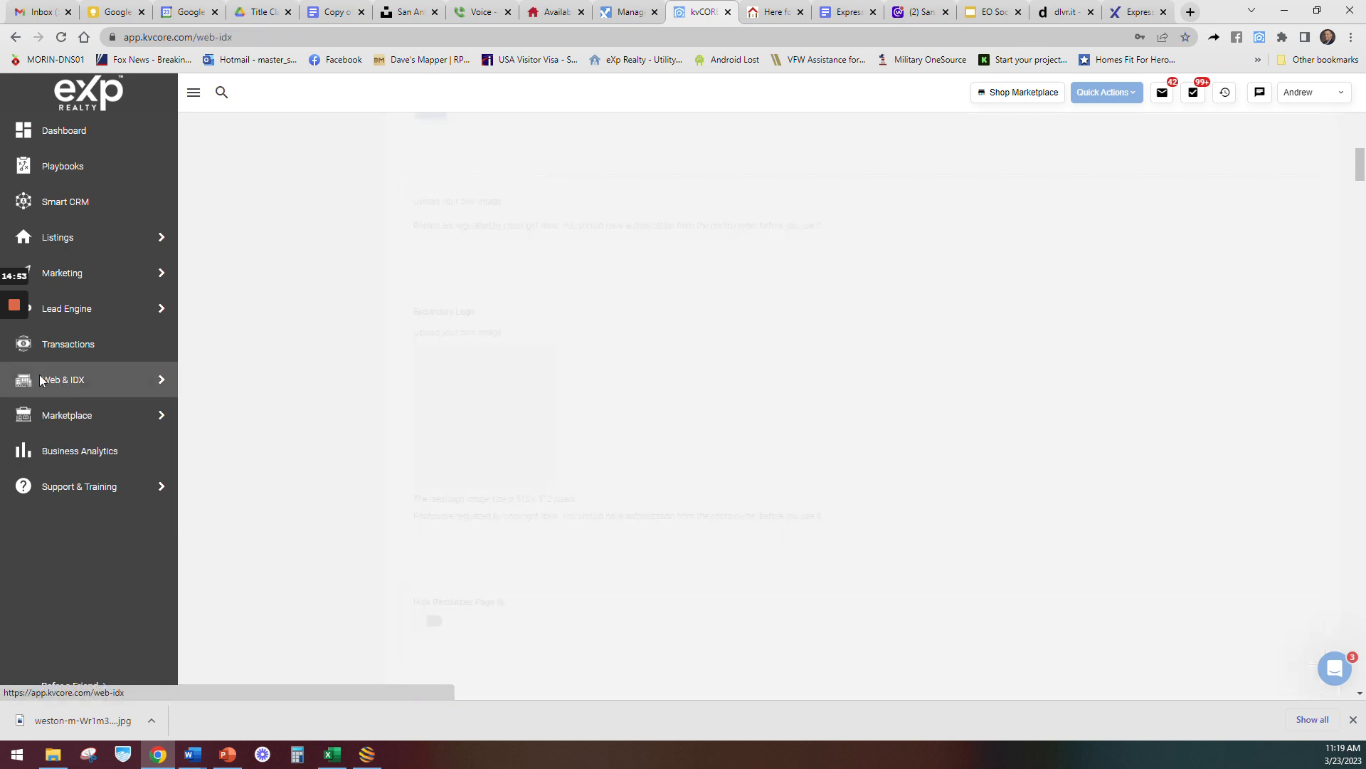
{"action": "scroll", "coordinate": [733, 458], "scroll_direction": "up", "scroll_amount": 4}
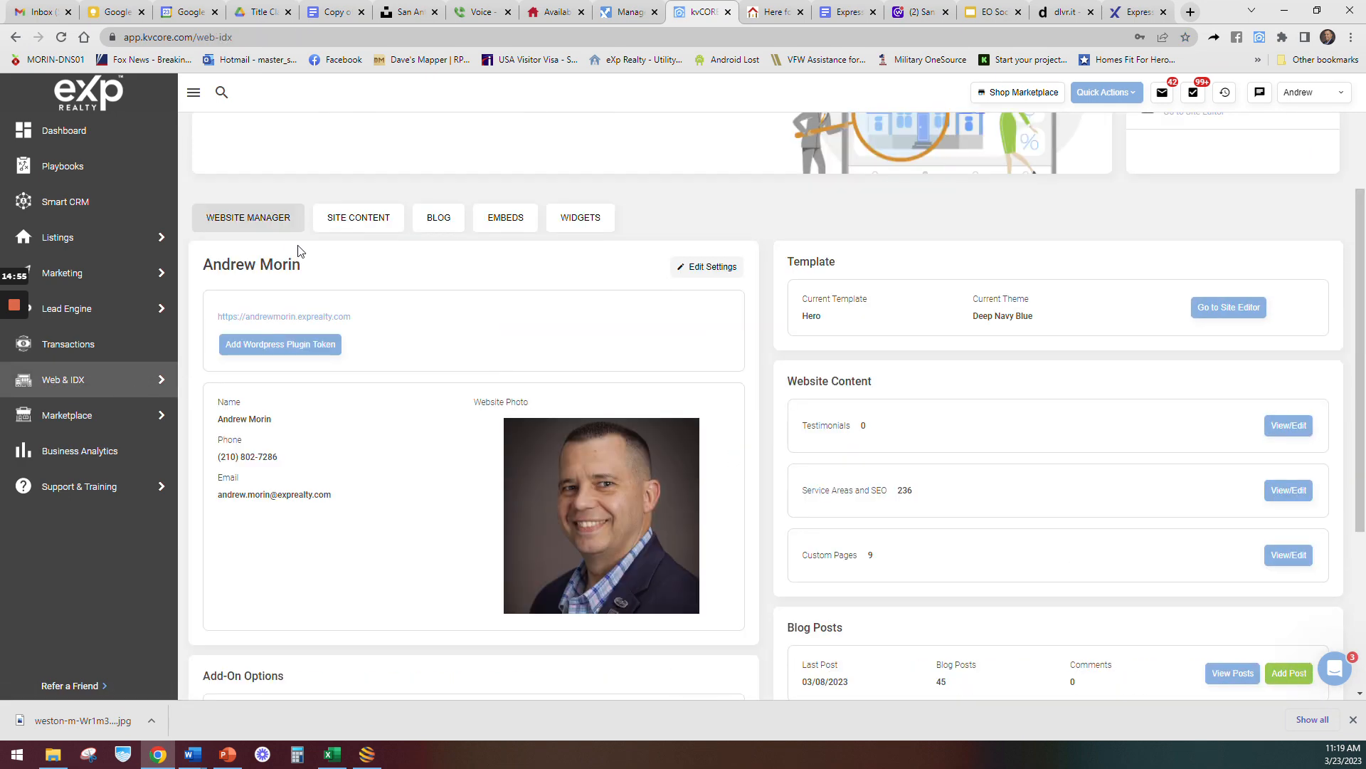
{"action": "left_click_drag", "start_coordinate": [303, 274], "coordinate": [206, 281]}
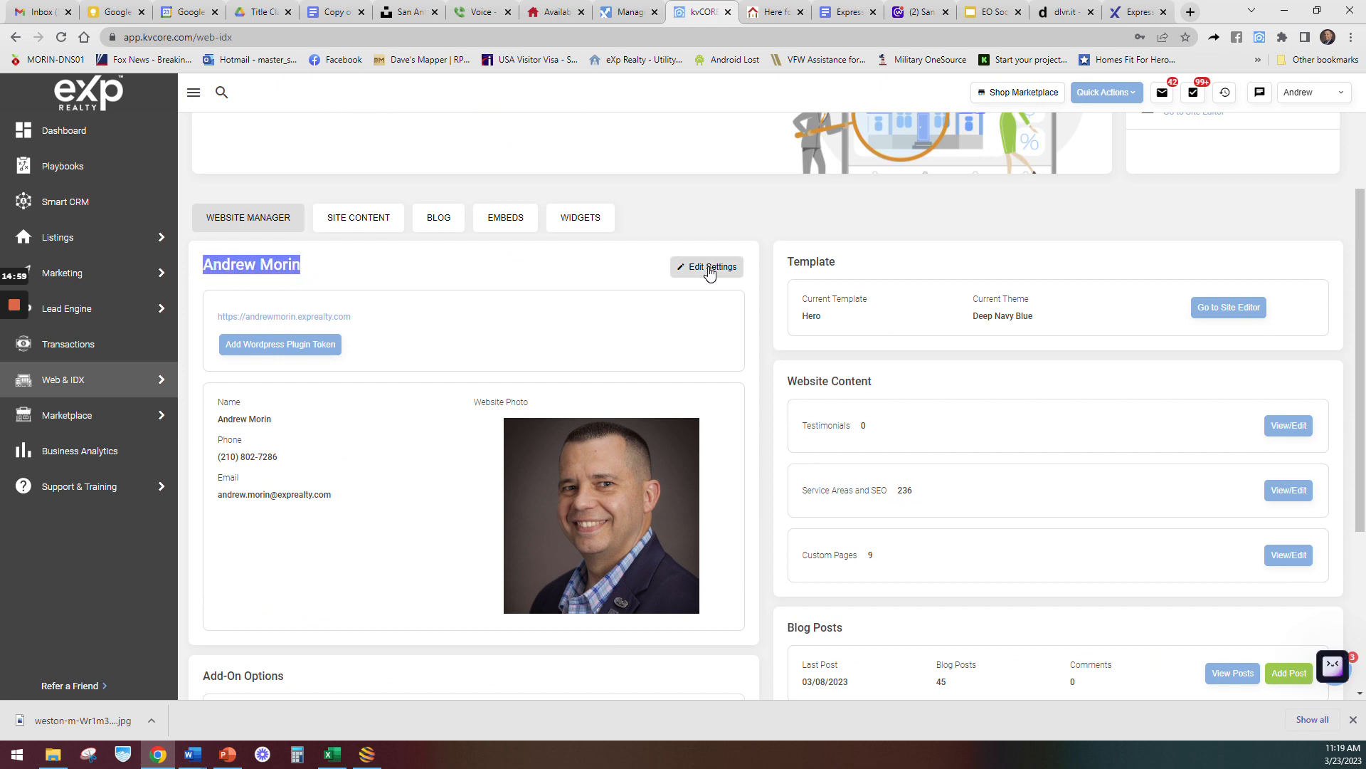
{"action": "left_click", "coordinate": [710, 271]}
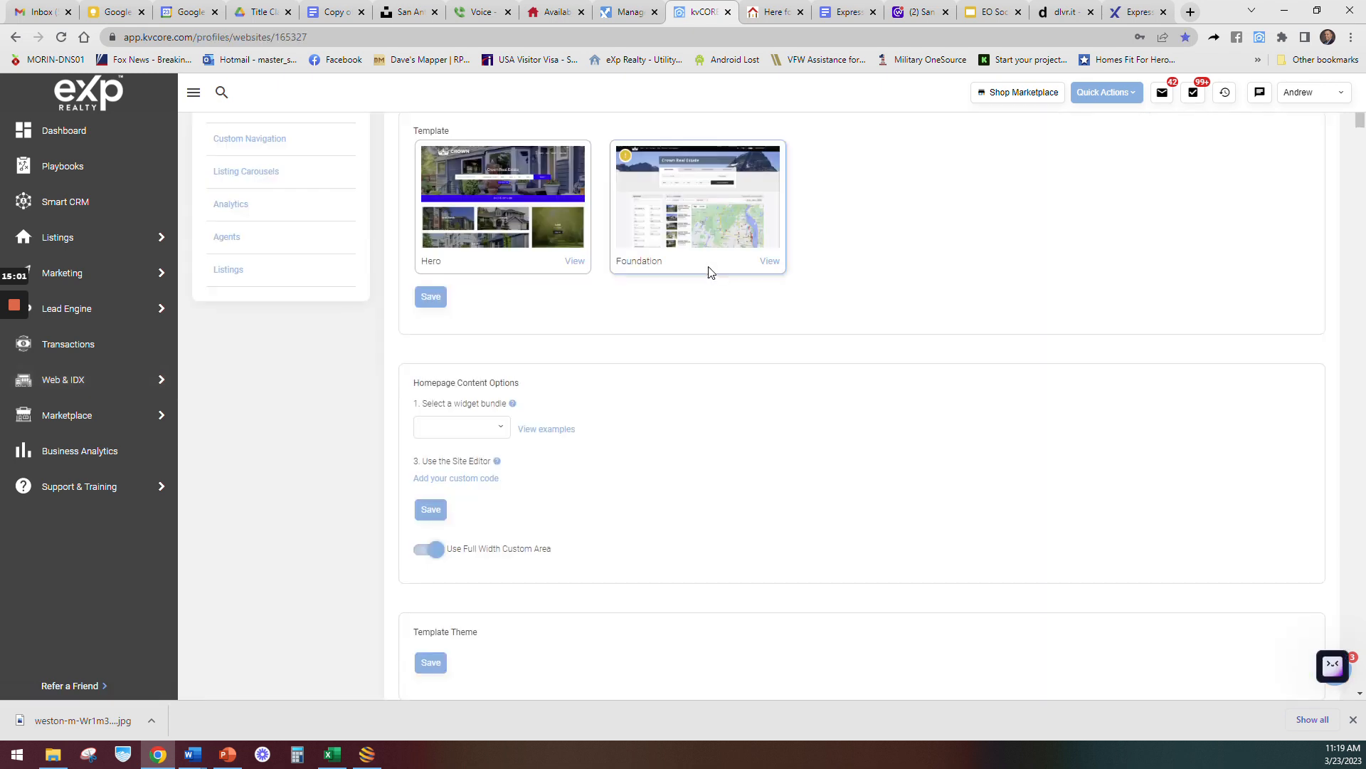
{"action": "scroll", "coordinate": [331, 390], "scroll_direction": "down", "scroll_amount": 5}
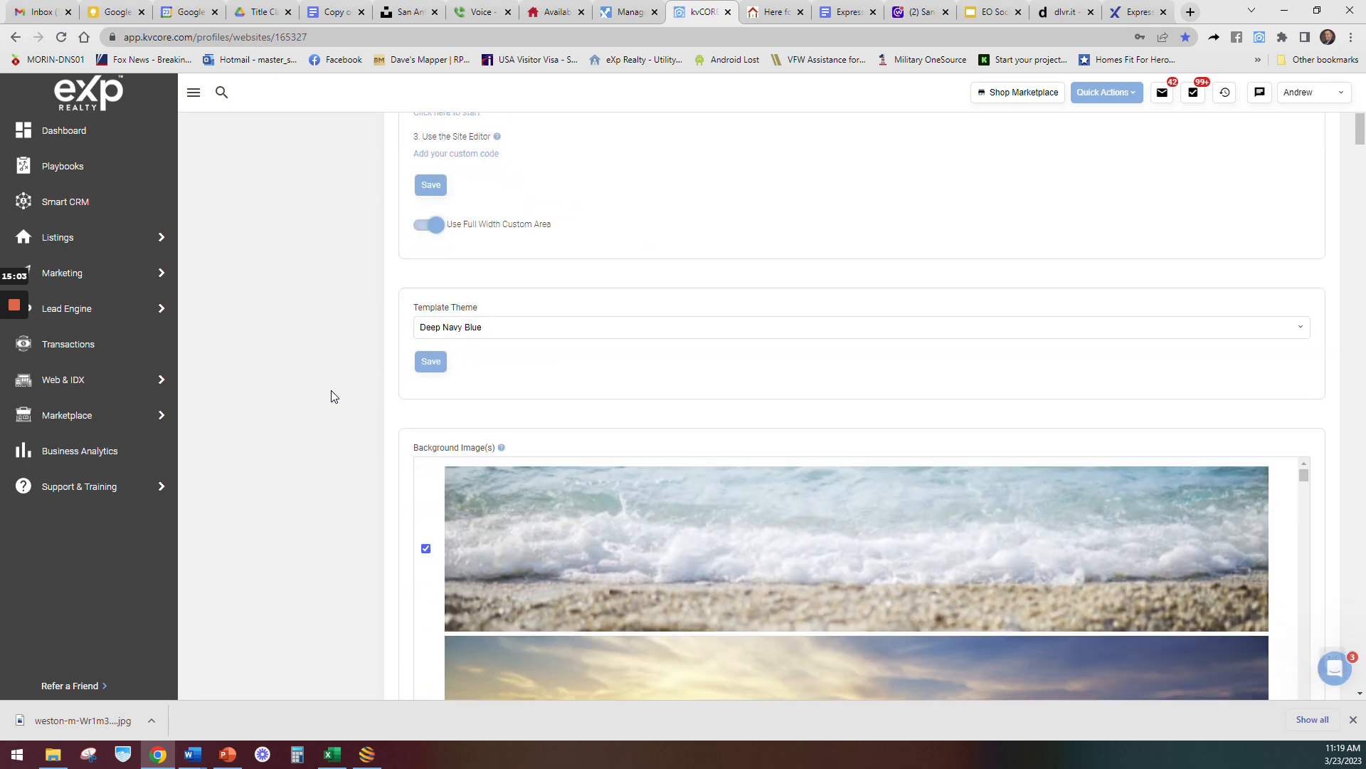
{"action": "scroll", "coordinate": [296, 388], "scroll_direction": "down", "scroll_amount": 7}
{"action": "scroll", "coordinate": [296, 388], "scroll_direction": "down", "scroll_amount": 3}
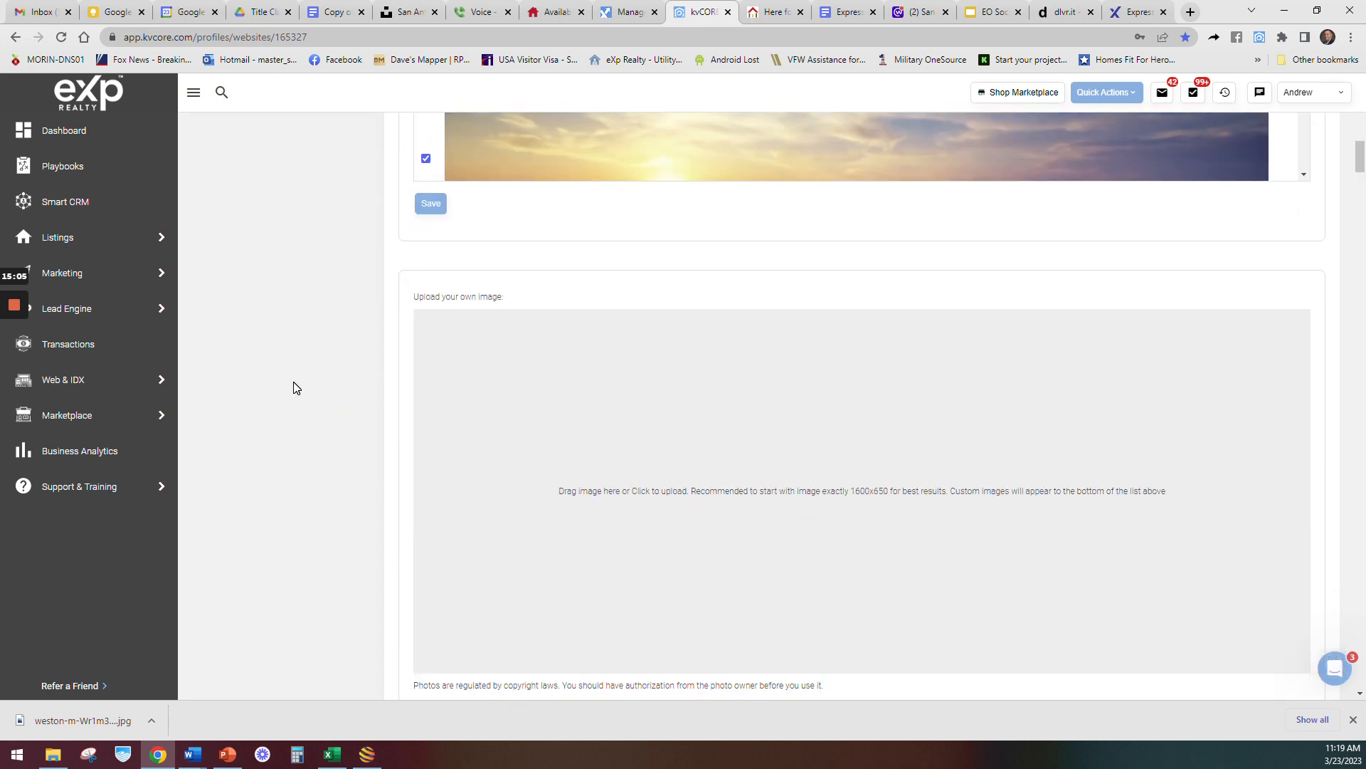
{"action": "left_click_drag", "start_coordinate": [518, 164], "coordinate": [412, 155]}
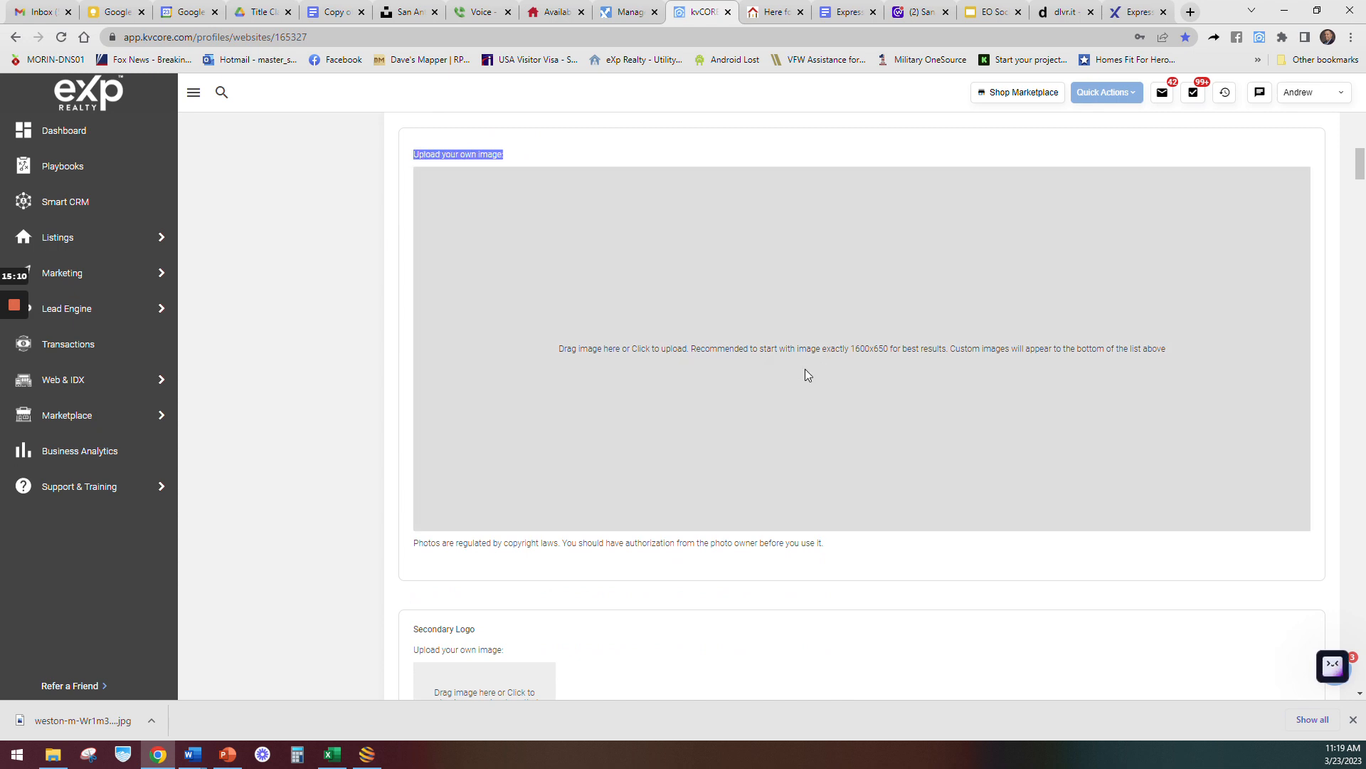
Upload the weston jpg River Walk photo from Downloads as the custom background image
{"action": "left_click", "coordinate": [652, 456]}
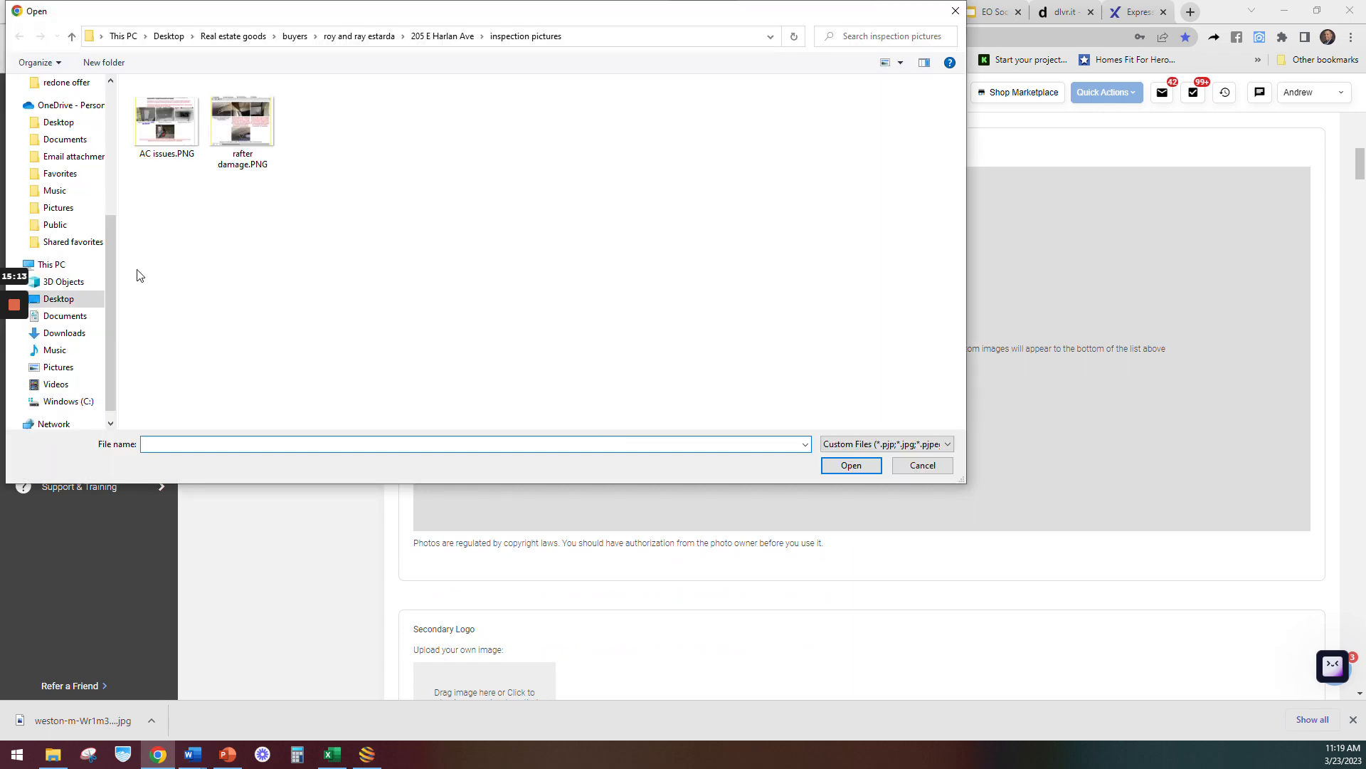
{"action": "left_click", "coordinate": [66, 333]}
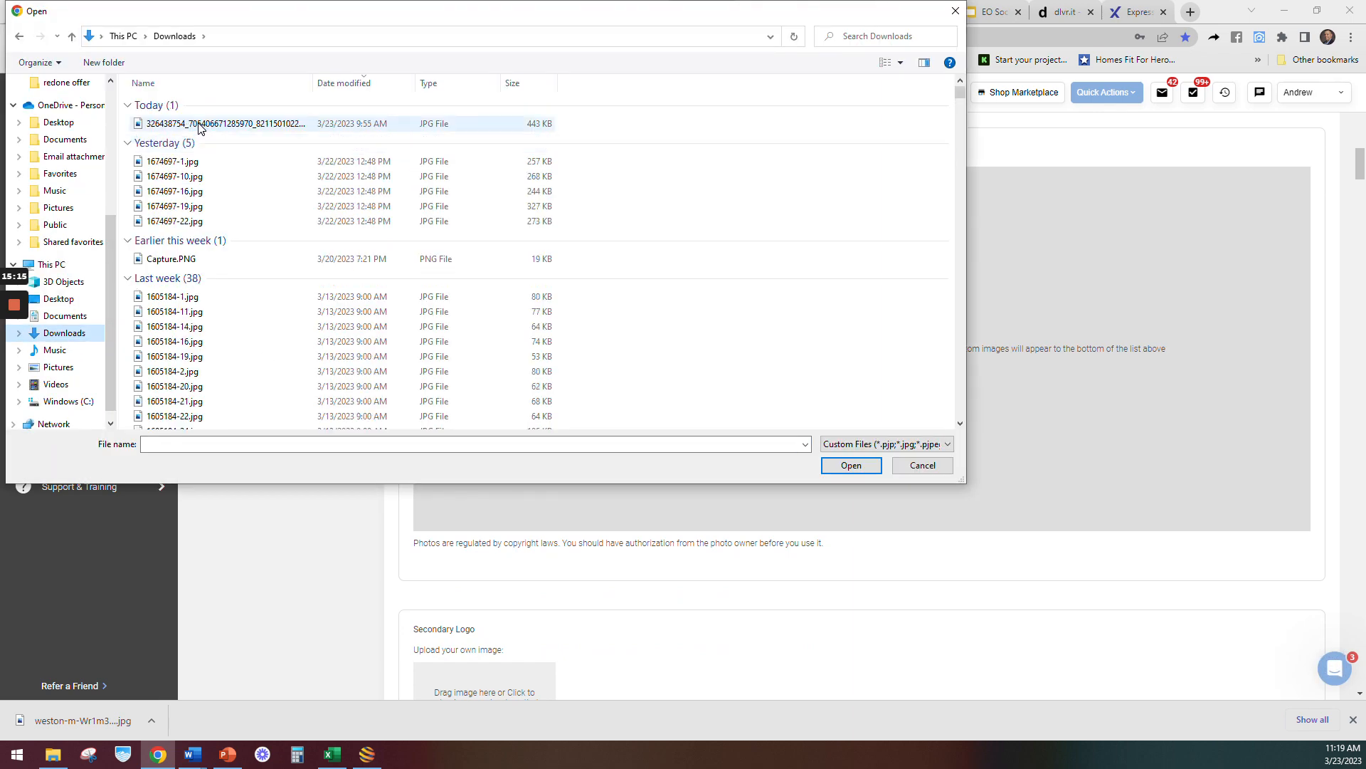
{"action": "double_click", "coordinate": [213, 122]}
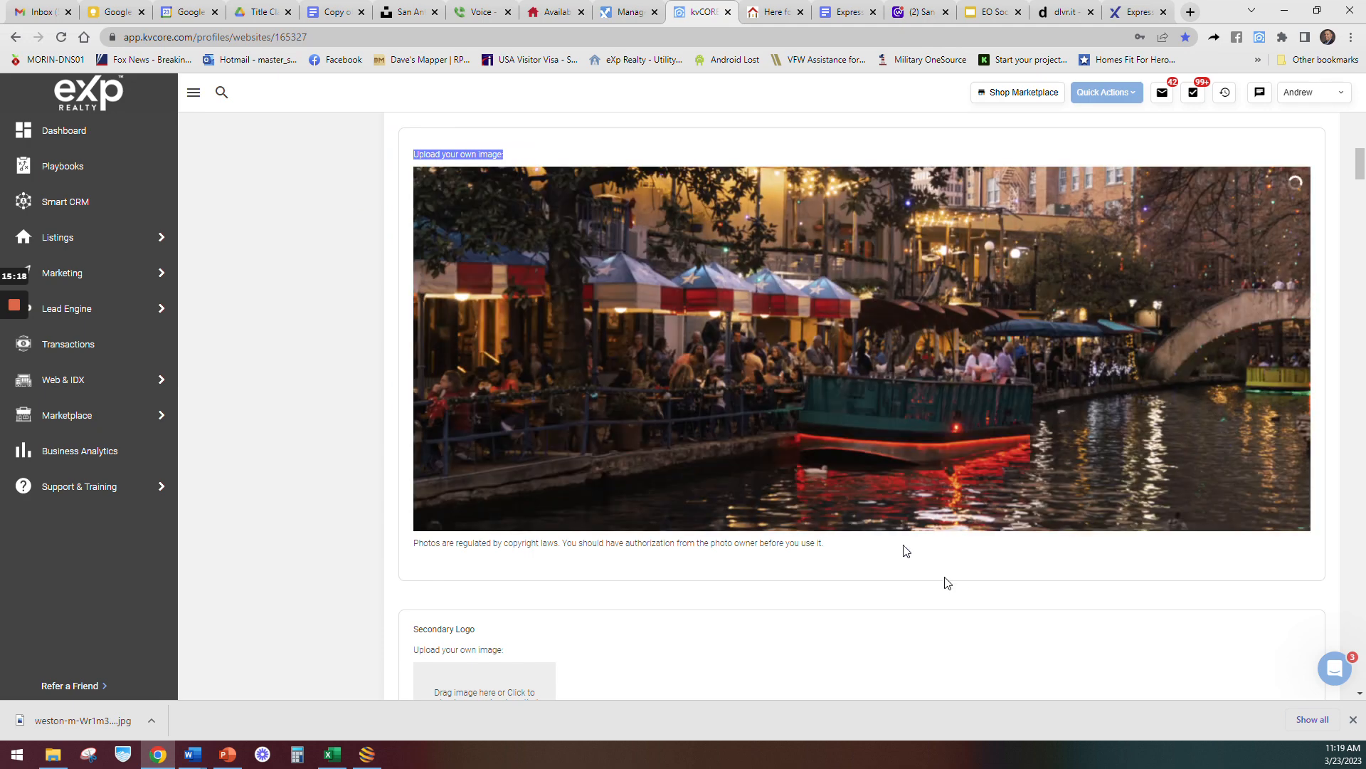
{"action": "mouse_move", "coordinate": [872, 503]}
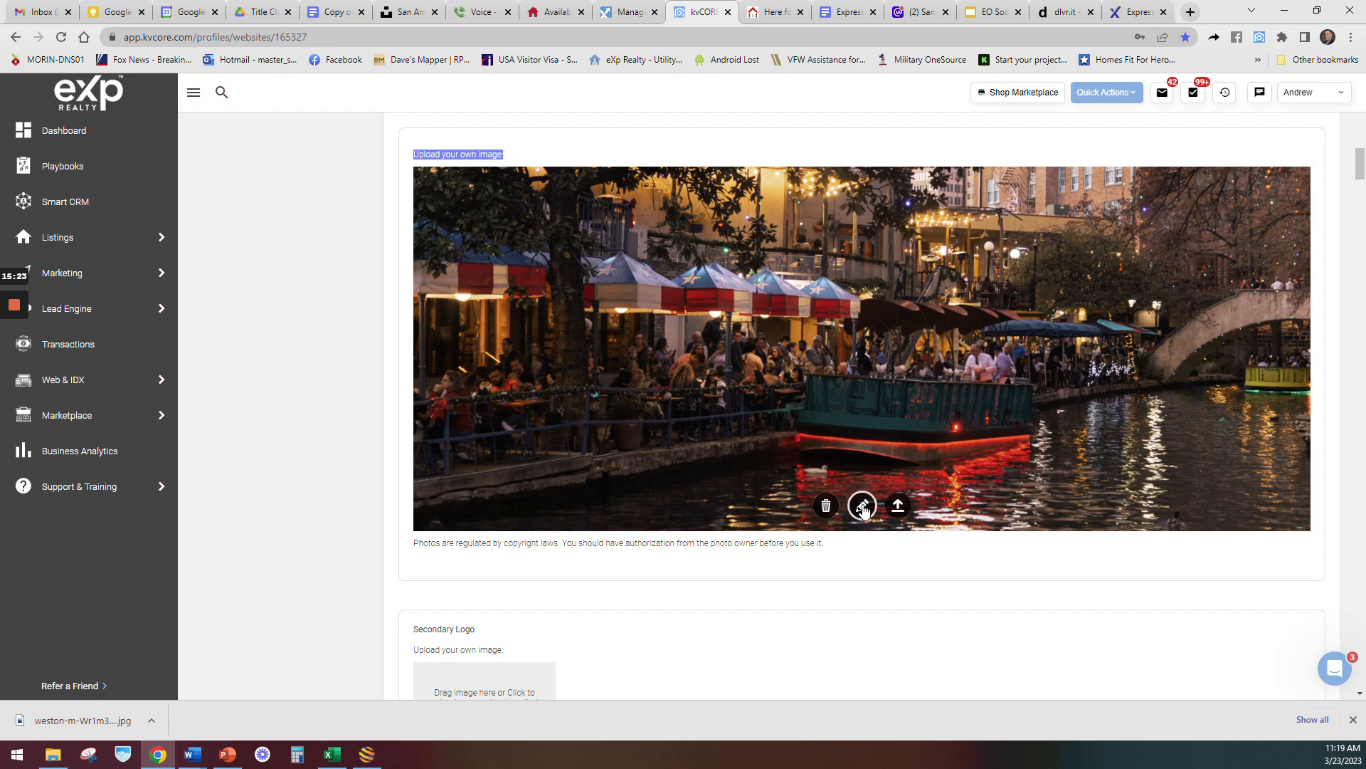
Recrop the River Walk photo, then delete it to empty the custom background slot
{"action": "left_click", "coordinate": [862, 506]}
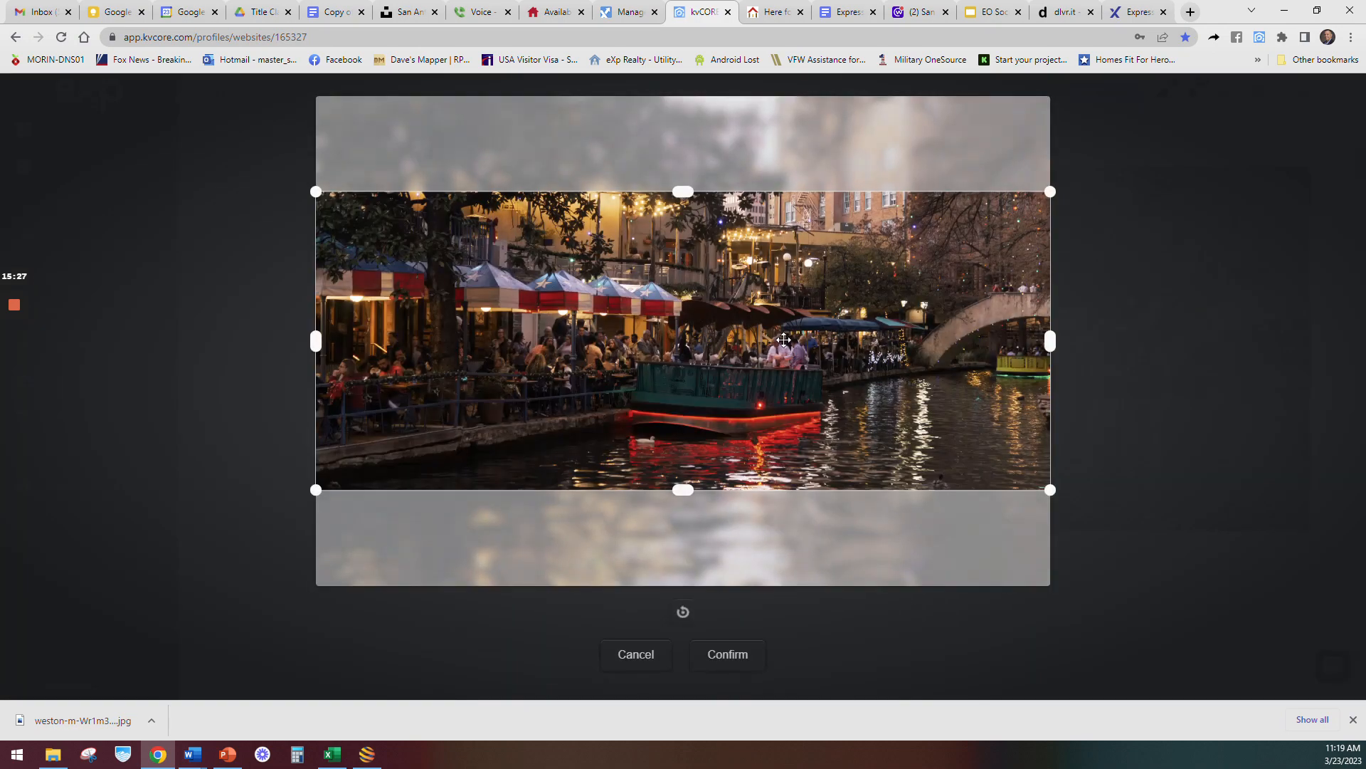
{"action": "left_click_drag", "start_coordinate": [783, 340], "coordinate": [776, 275]}
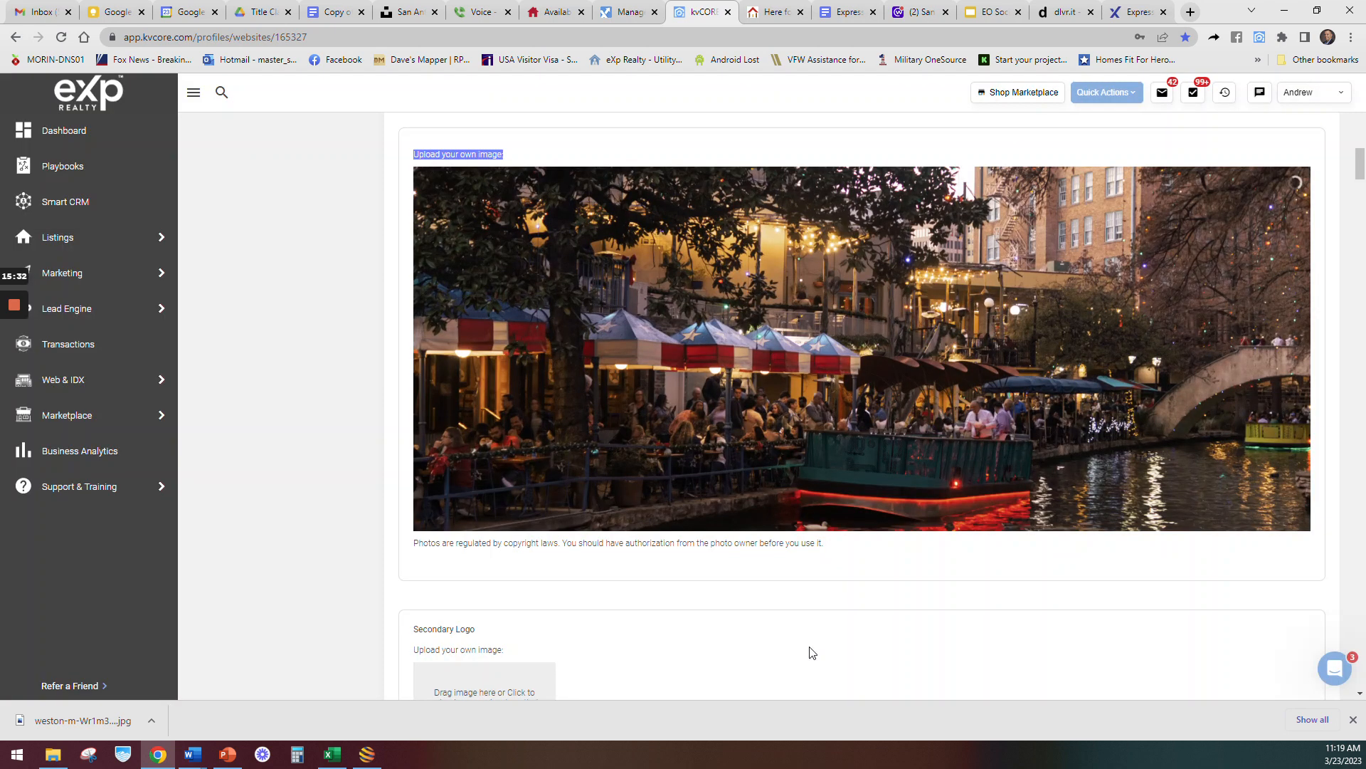
{"action": "mouse_move", "coordinate": [898, 509]}
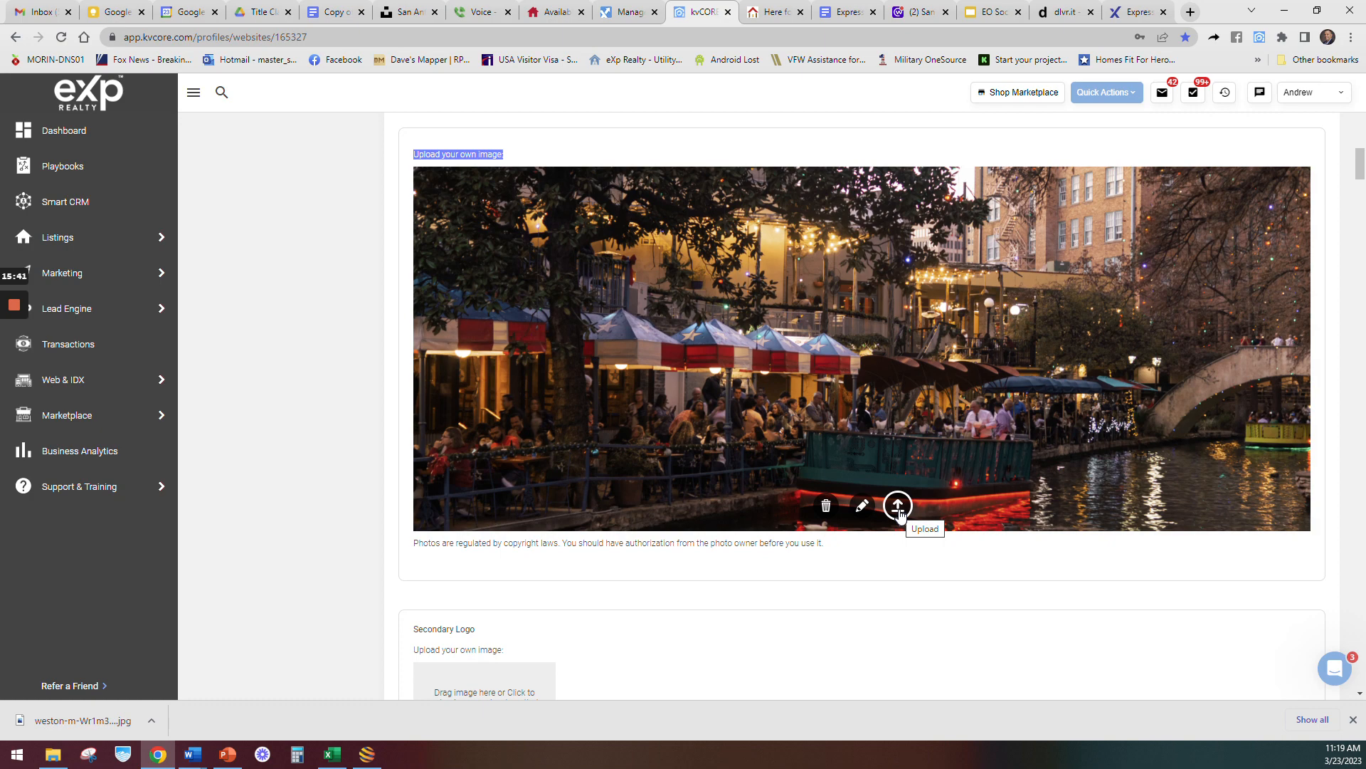
{"action": "left_click", "coordinate": [291, 434]}
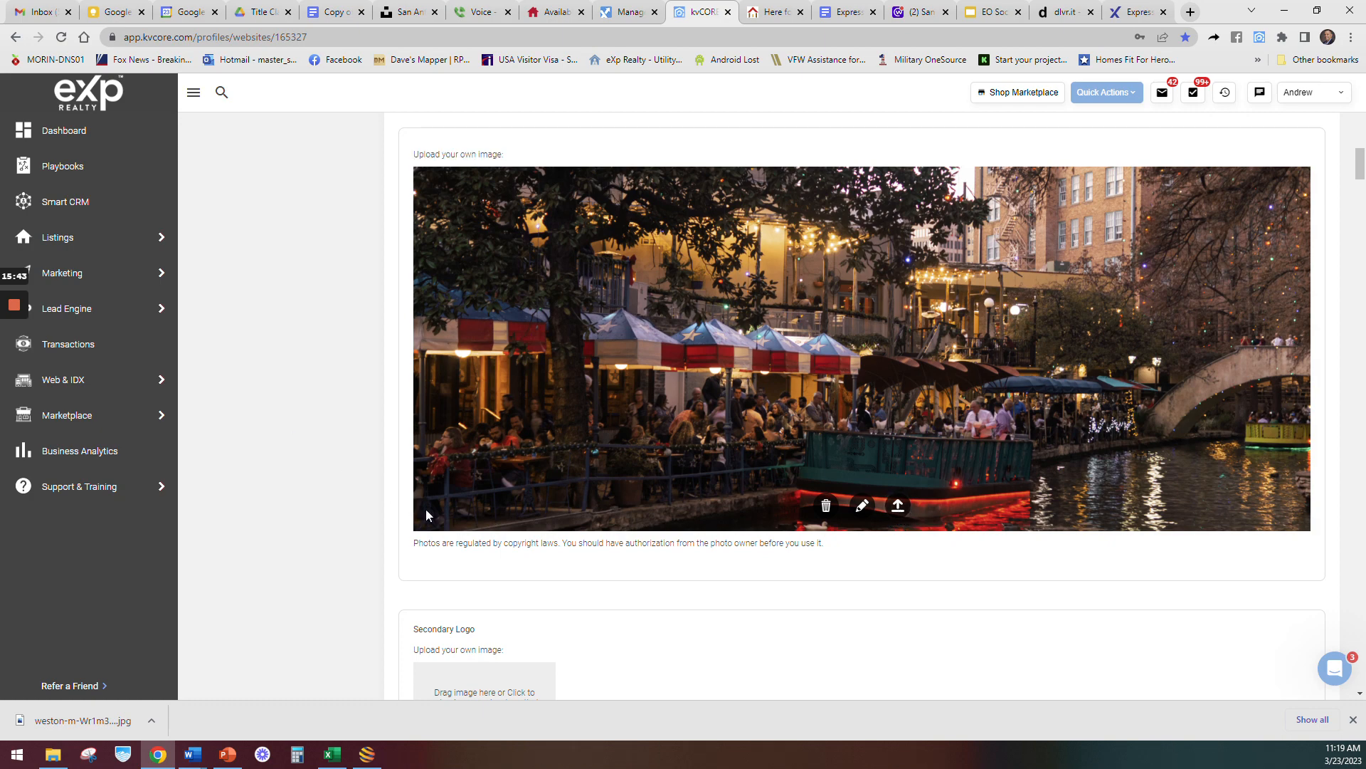
{"action": "left_click", "coordinate": [826, 505]}
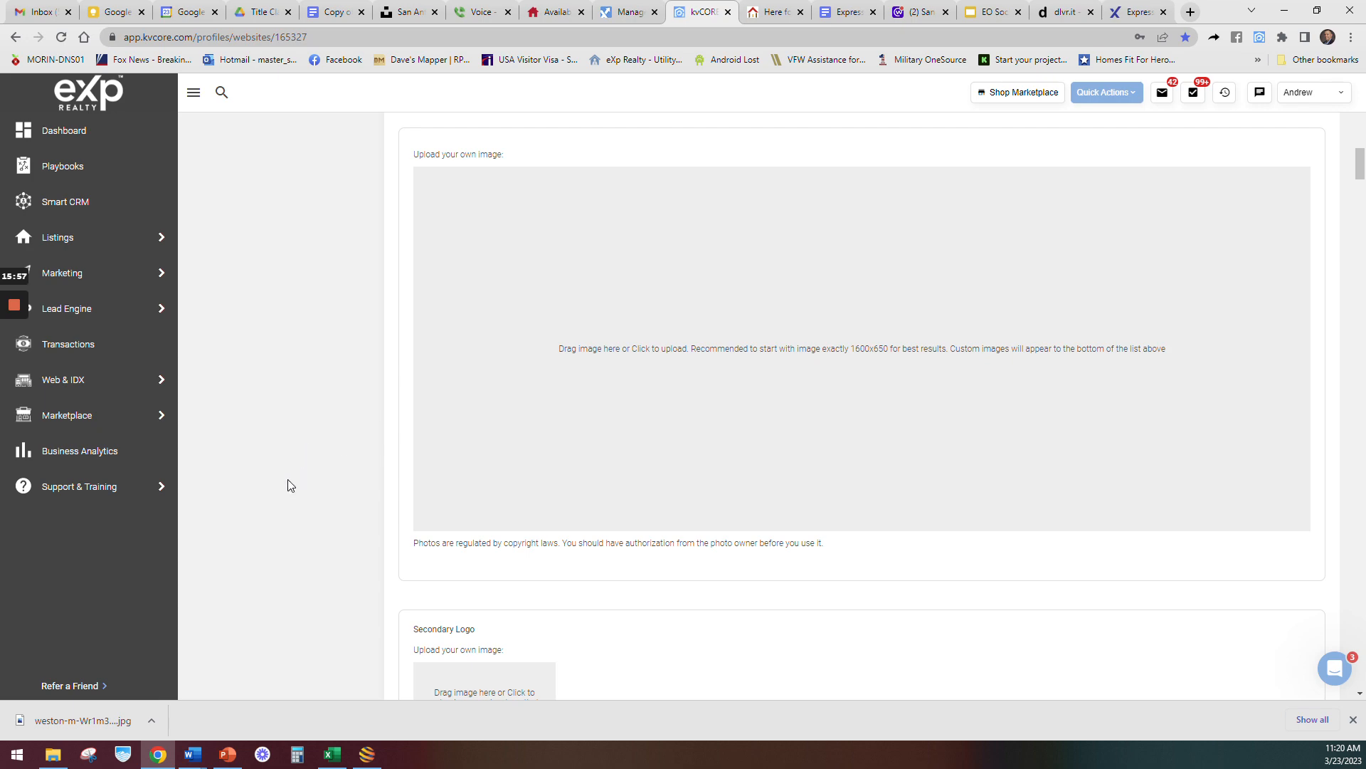
{"action": "scroll", "coordinate": [286, 482], "scroll_direction": "up", "scroll_amount": 10}
{"action": "scroll", "coordinate": [320, 484], "scroll_direction": "up", "scroll_amount": 6}
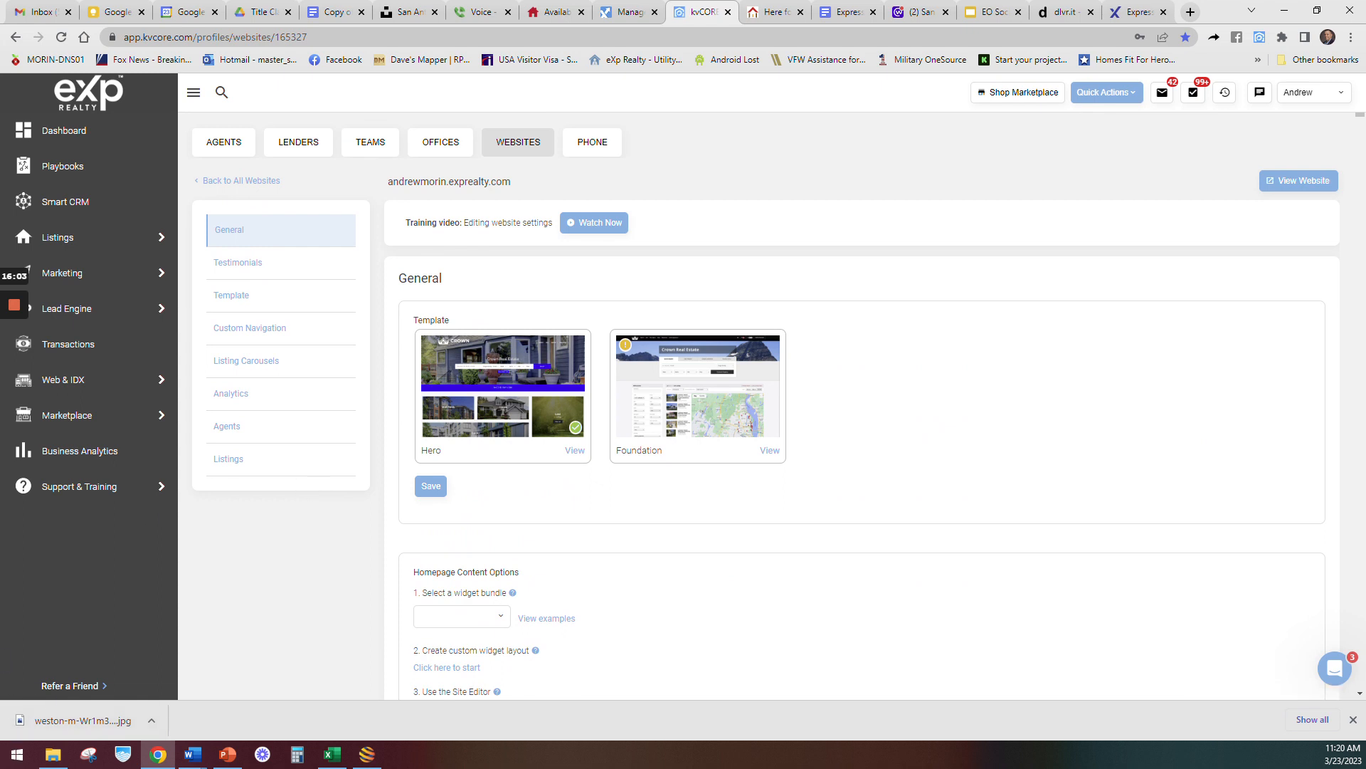
{"action": "key", "text": "alt+Tab"}
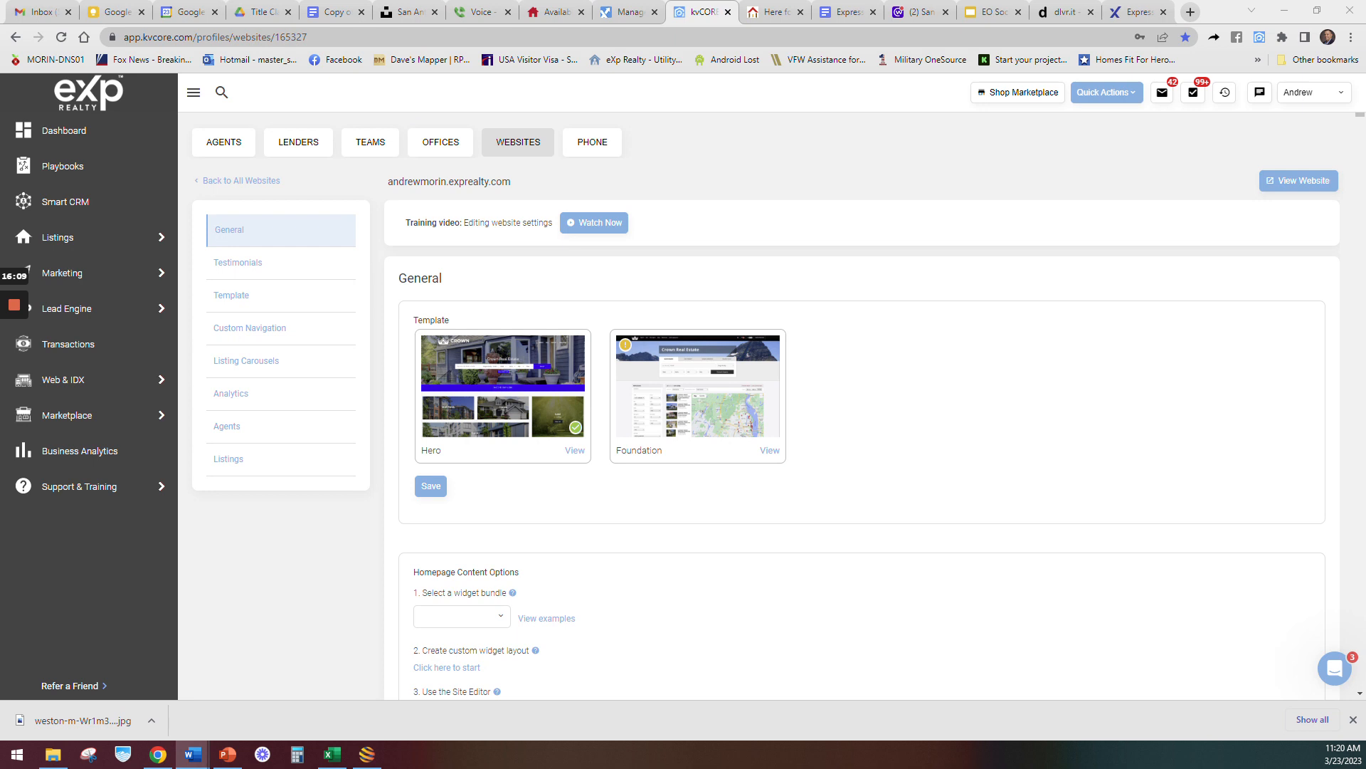
{"action": "key", "text": "alt+Tab"}
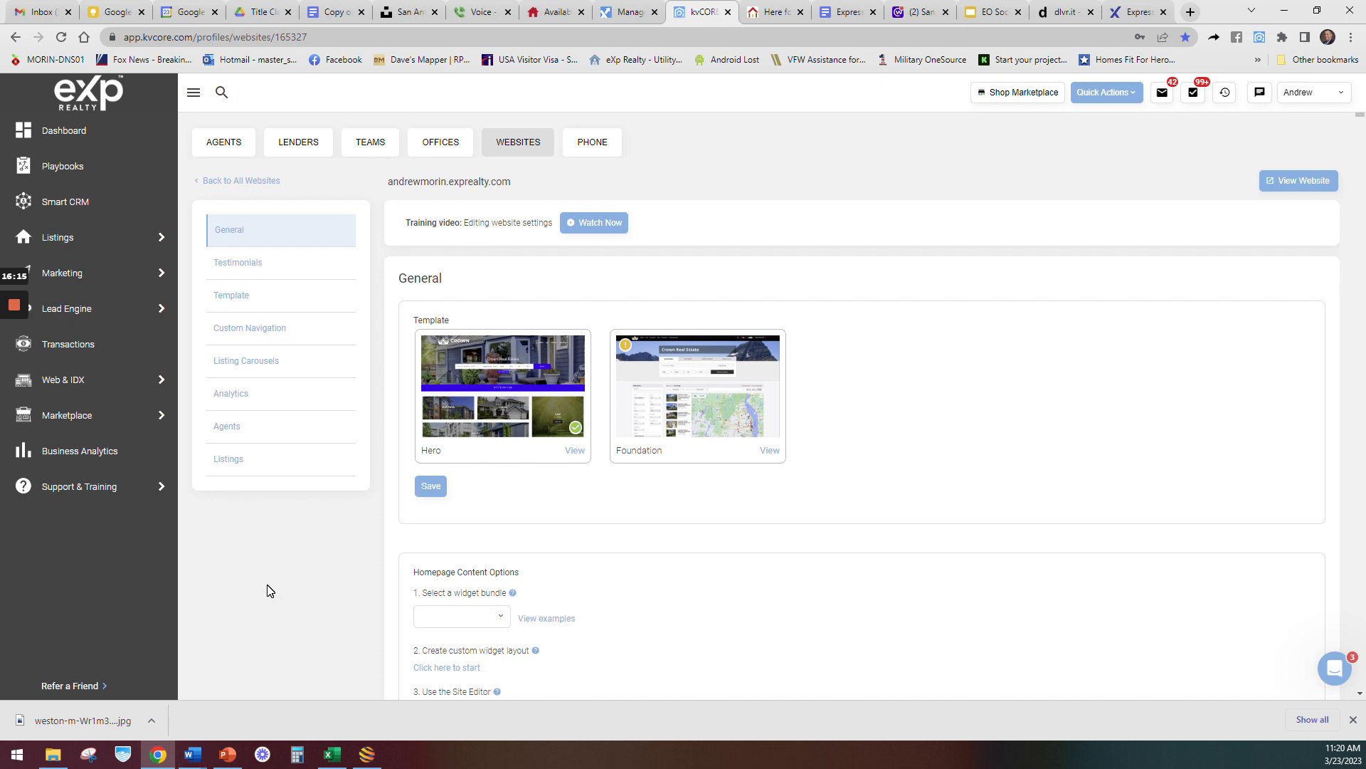
{"action": "mouse_move", "coordinate": [152, 274]}
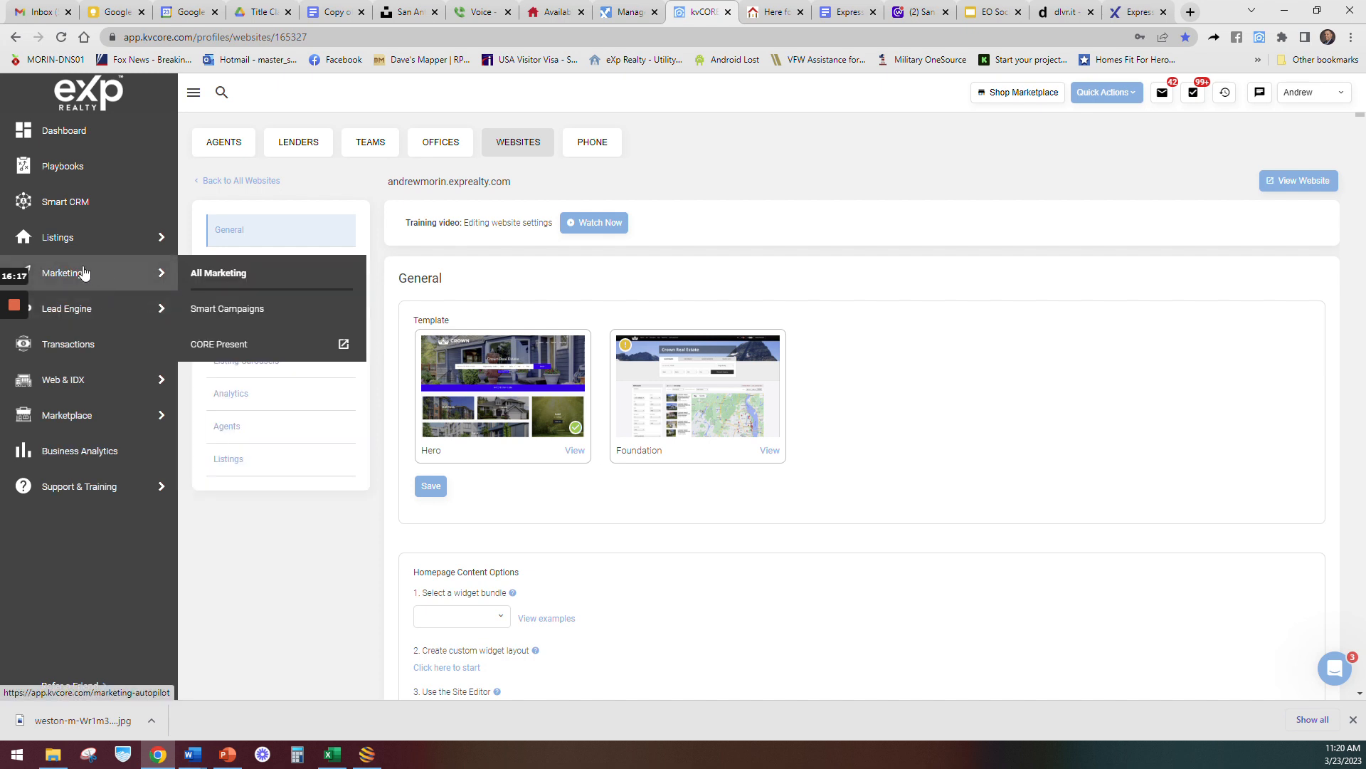
Open Marketing > Smart Campaigns to list My Campaigns, including 52-Week subscription and Agent Recruiting
{"action": "left_click", "coordinate": [248, 313]}
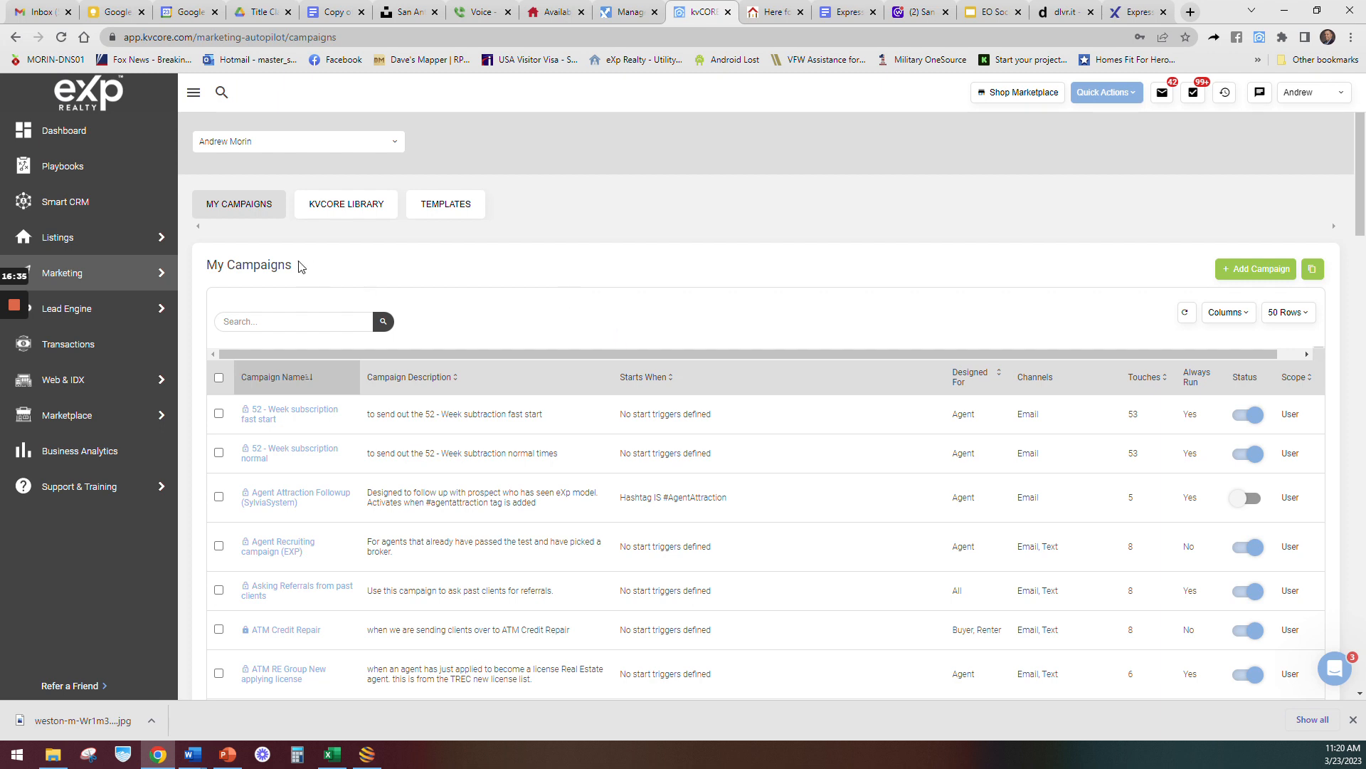
{"action": "mouse_move", "coordinate": [108, 279]}
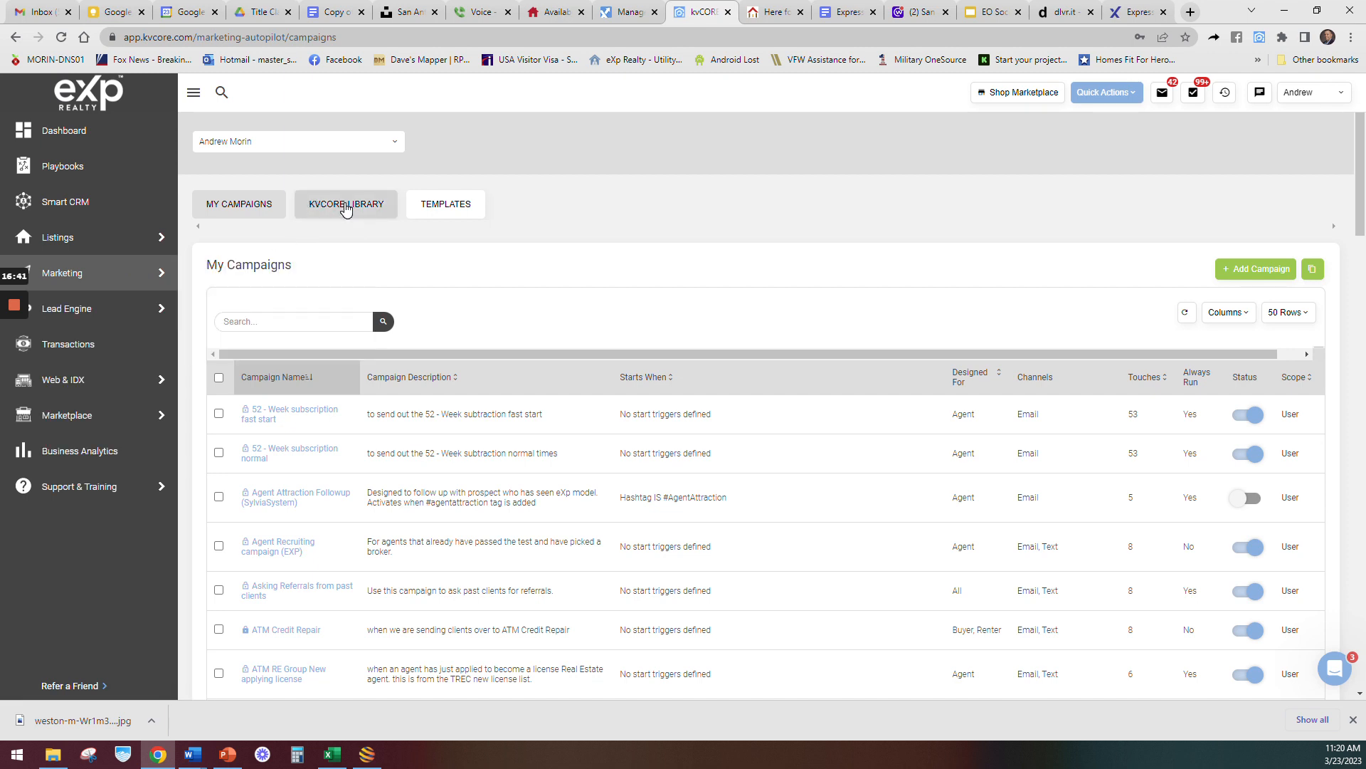
Browse the kvCORE Library campaigns, noting Default Closed (8 touches) and Default Homeowner - Sphere
{"action": "left_click", "coordinate": [346, 207]}
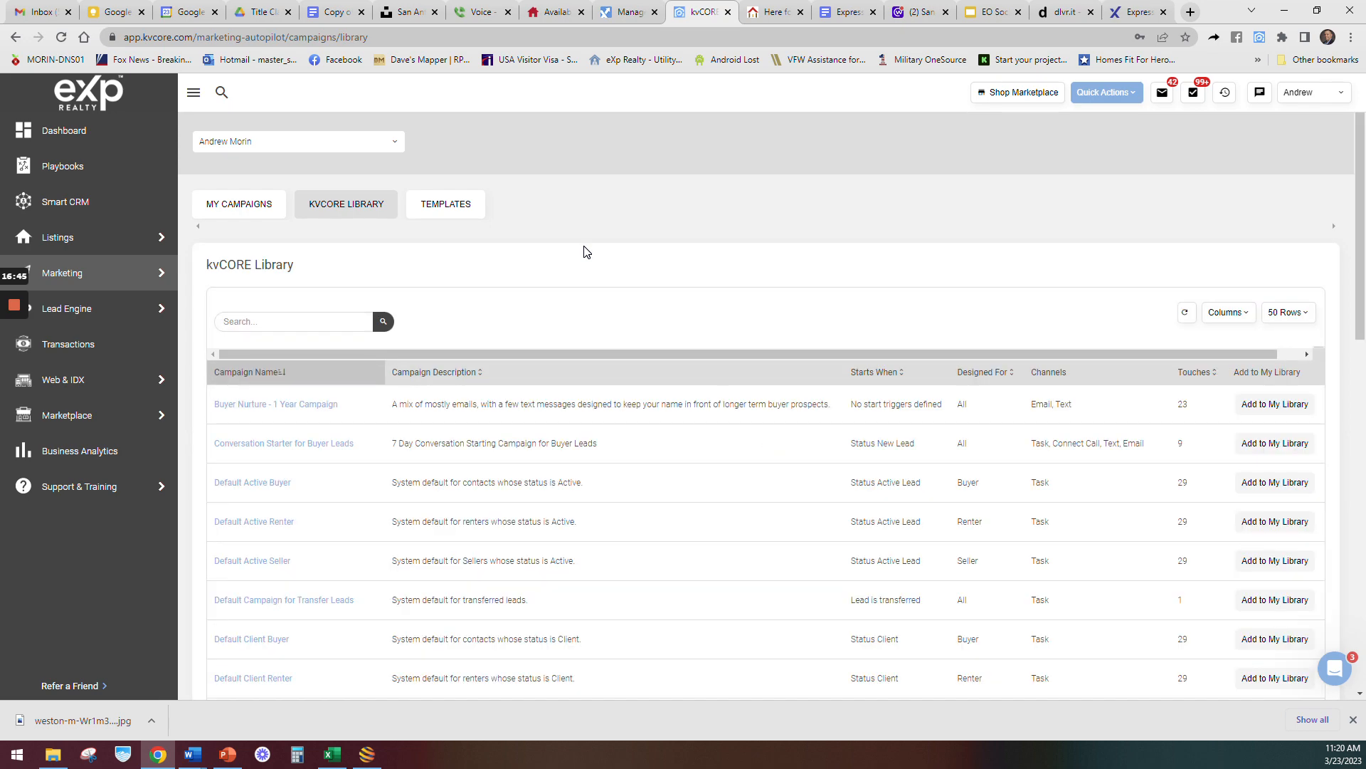
{"action": "scroll", "coordinate": [868, 279], "scroll_direction": "down", "scroll_amount": 5}
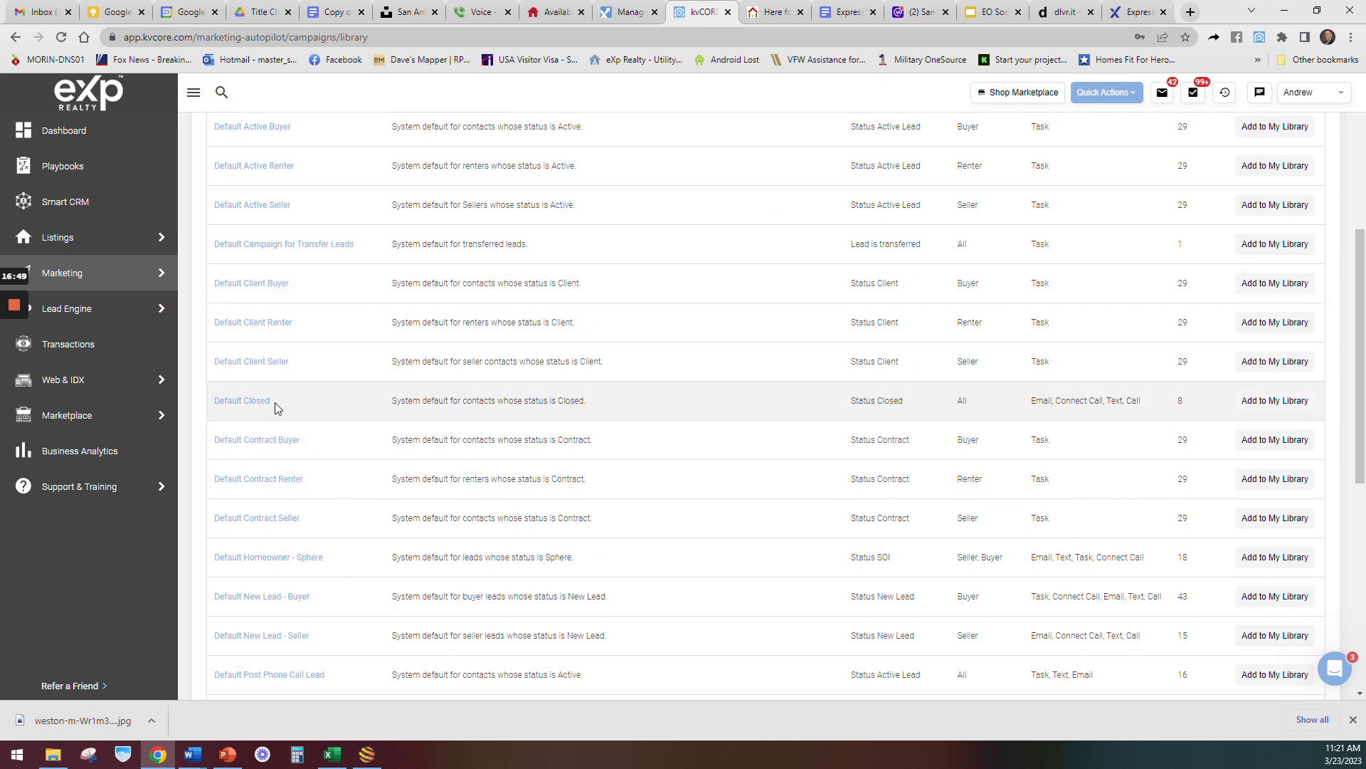
{"action": "left_click_drag", "start_coordinate": [275, 405], "coordinate": [212, 409]}
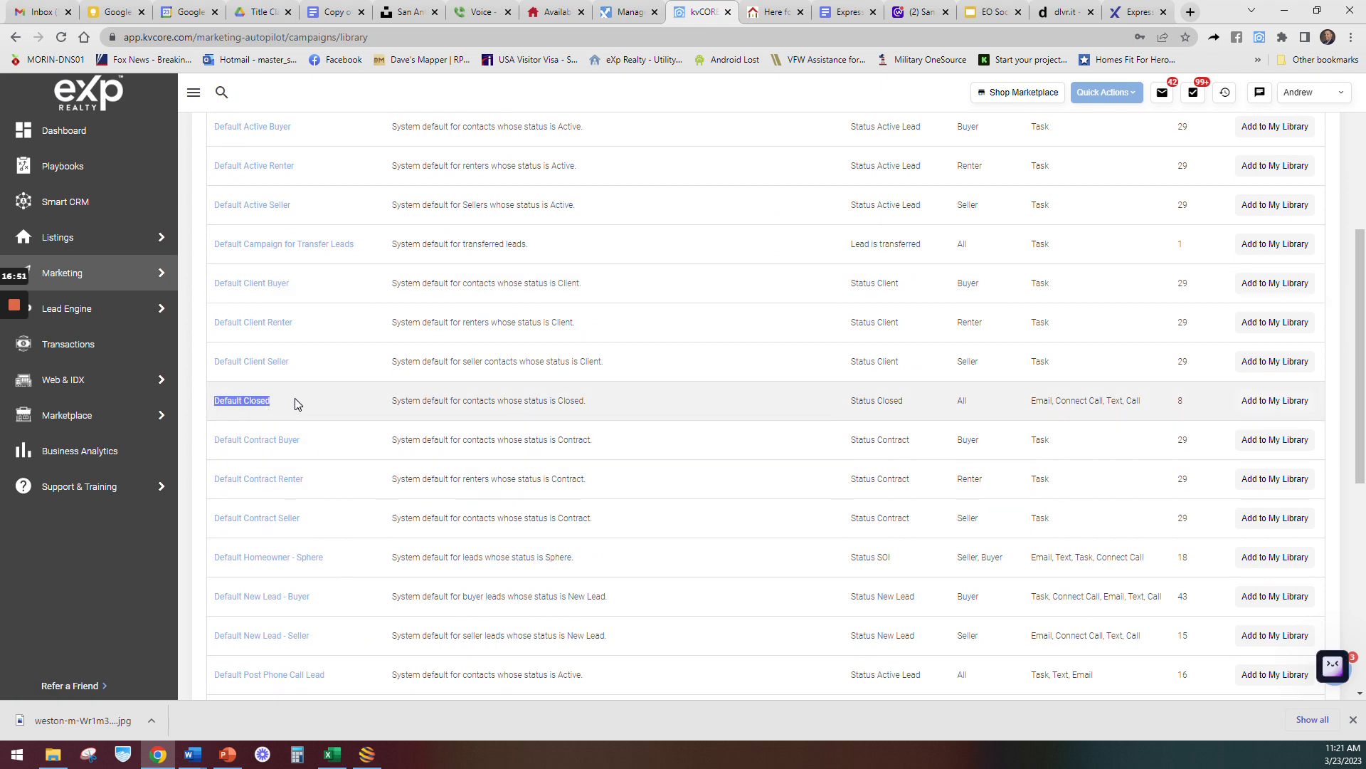
{"action": "left_click_drag", "start_coordinate": [1193, 403], "coordinate": [1172, 409]}
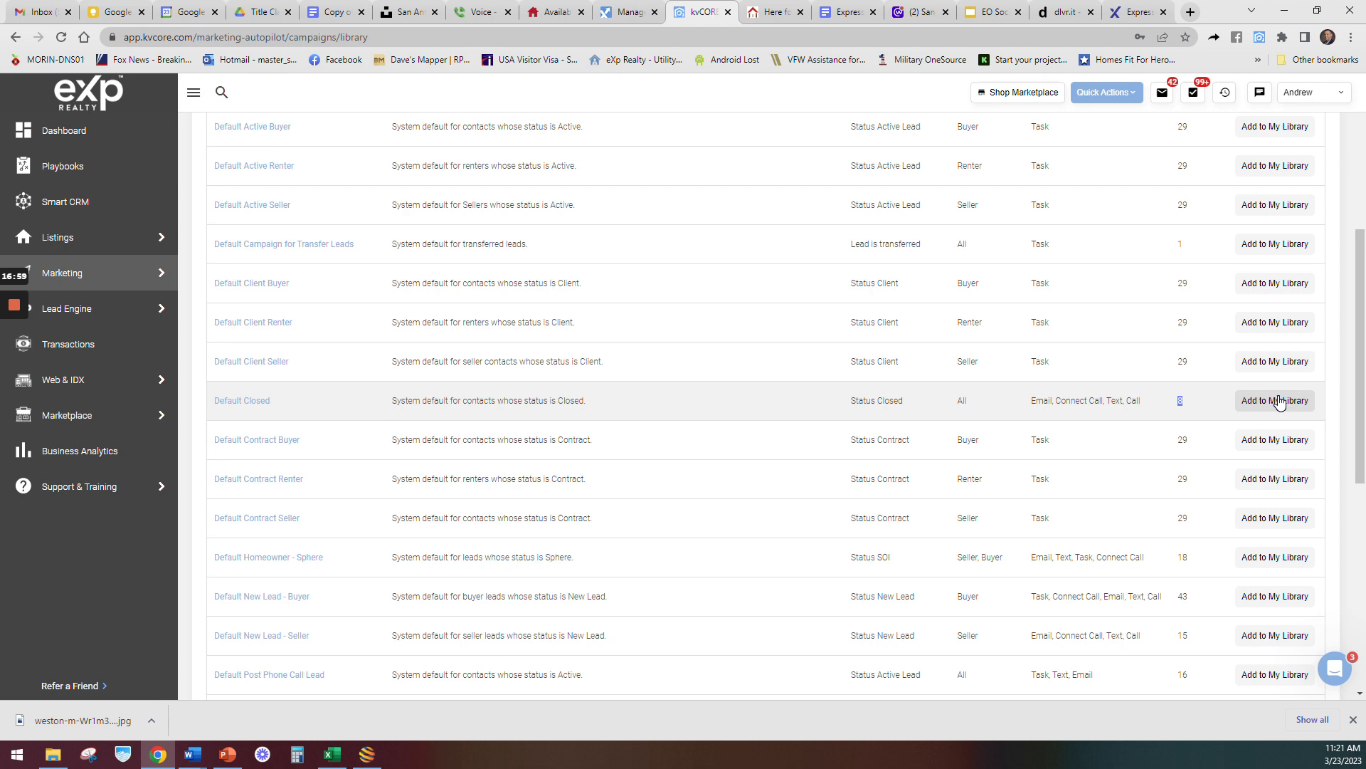
{"action": "scroll", "coordinate": [1064, 393], "scroll_direction": "down", "scroll_amount": 3}
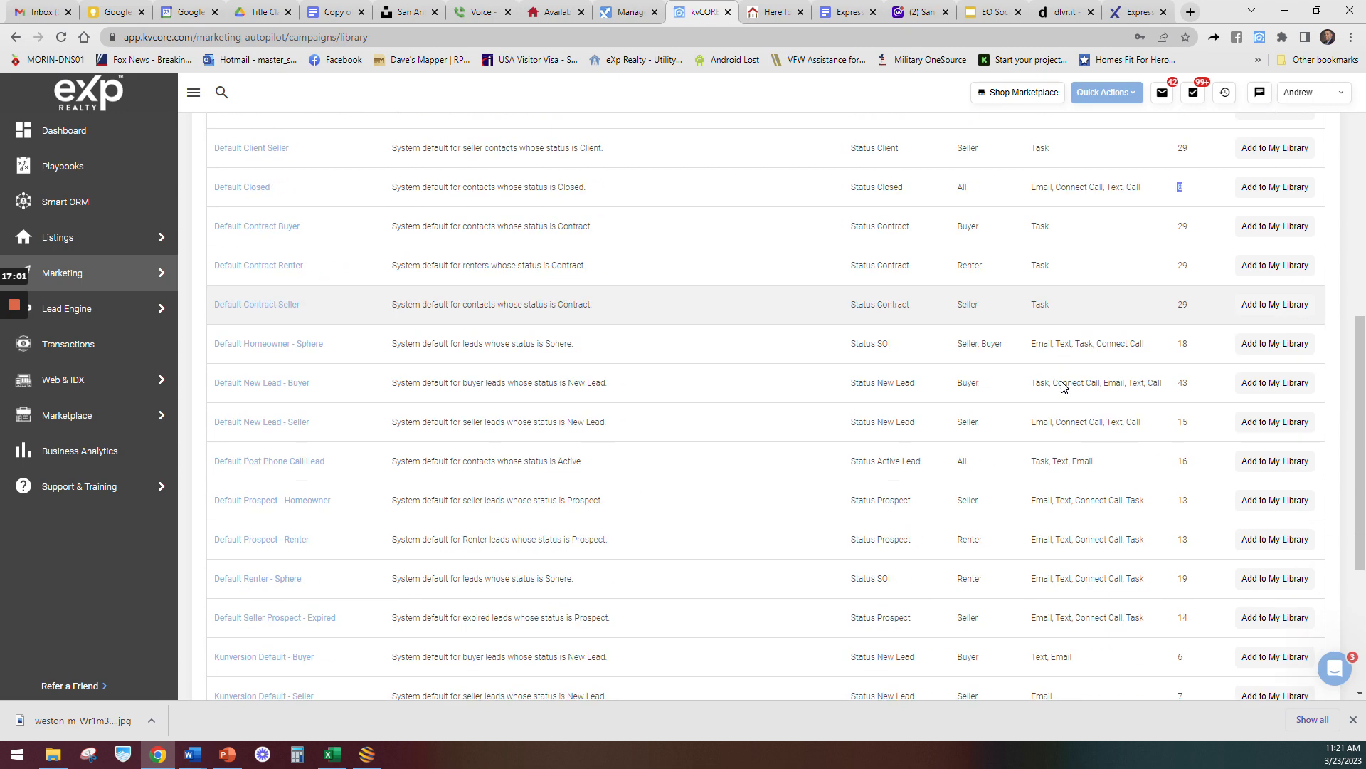
{"action": "left_click_drag", "start_coordinate": [334, 347], "coordinate": [216, 347]}
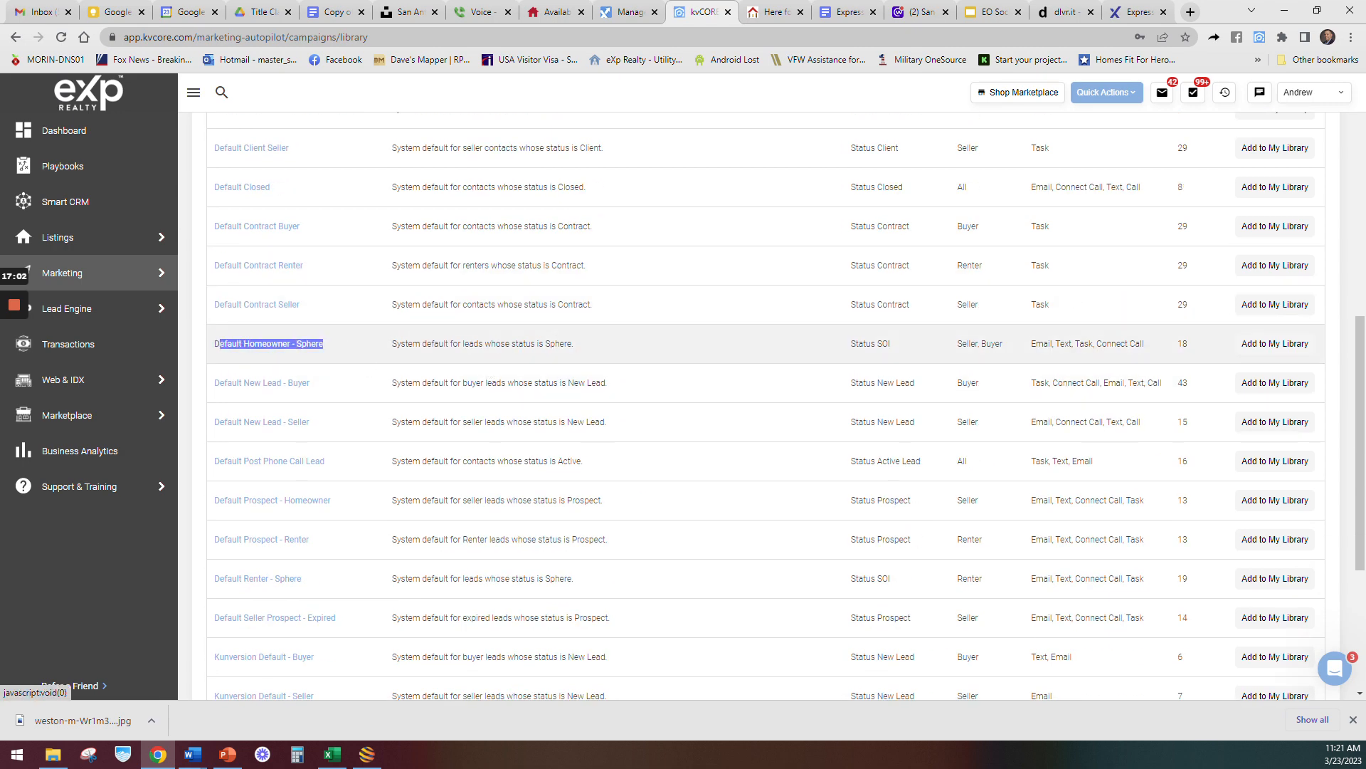
{"action": "left_click", "coordinate": [398, 346]}
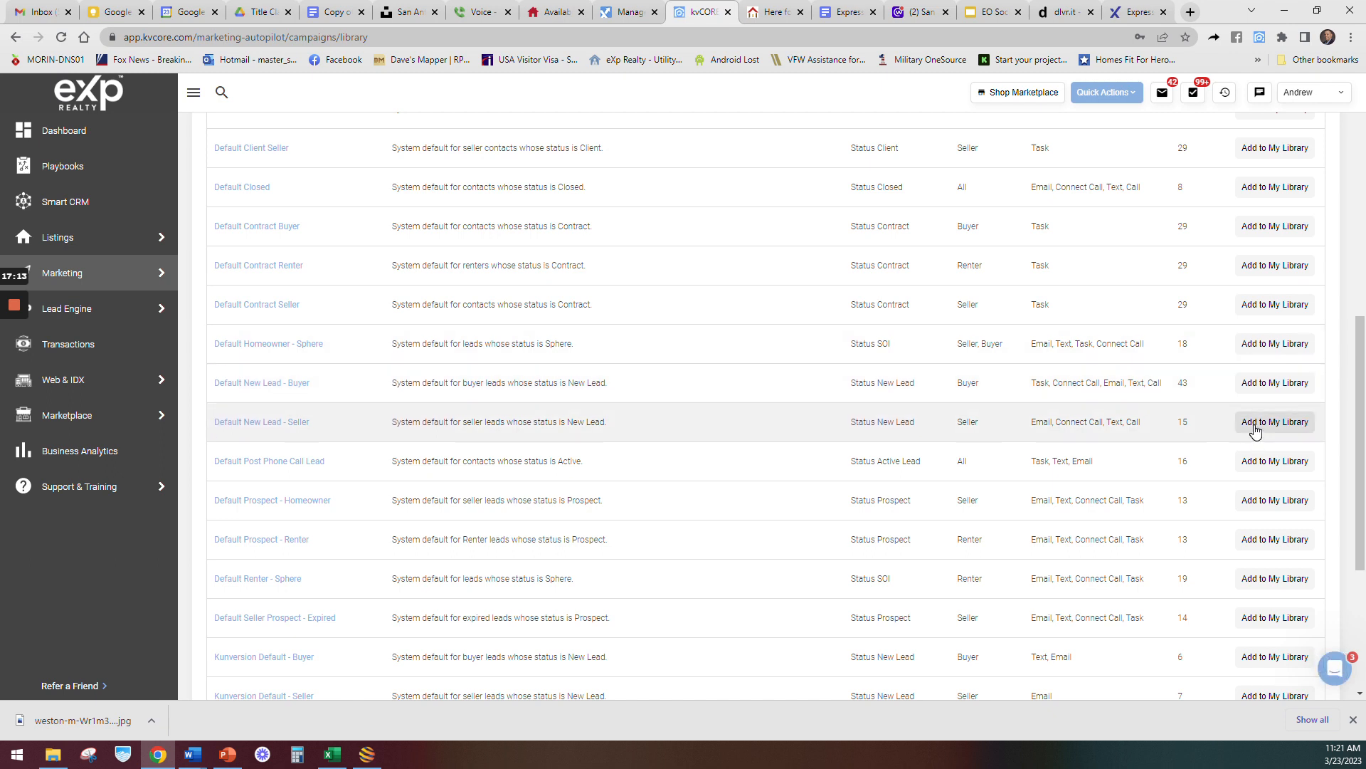
{"action": "scroll", "coordinate": [1175, 370], "scroll_direction": "down", "scroll_amount": 4}
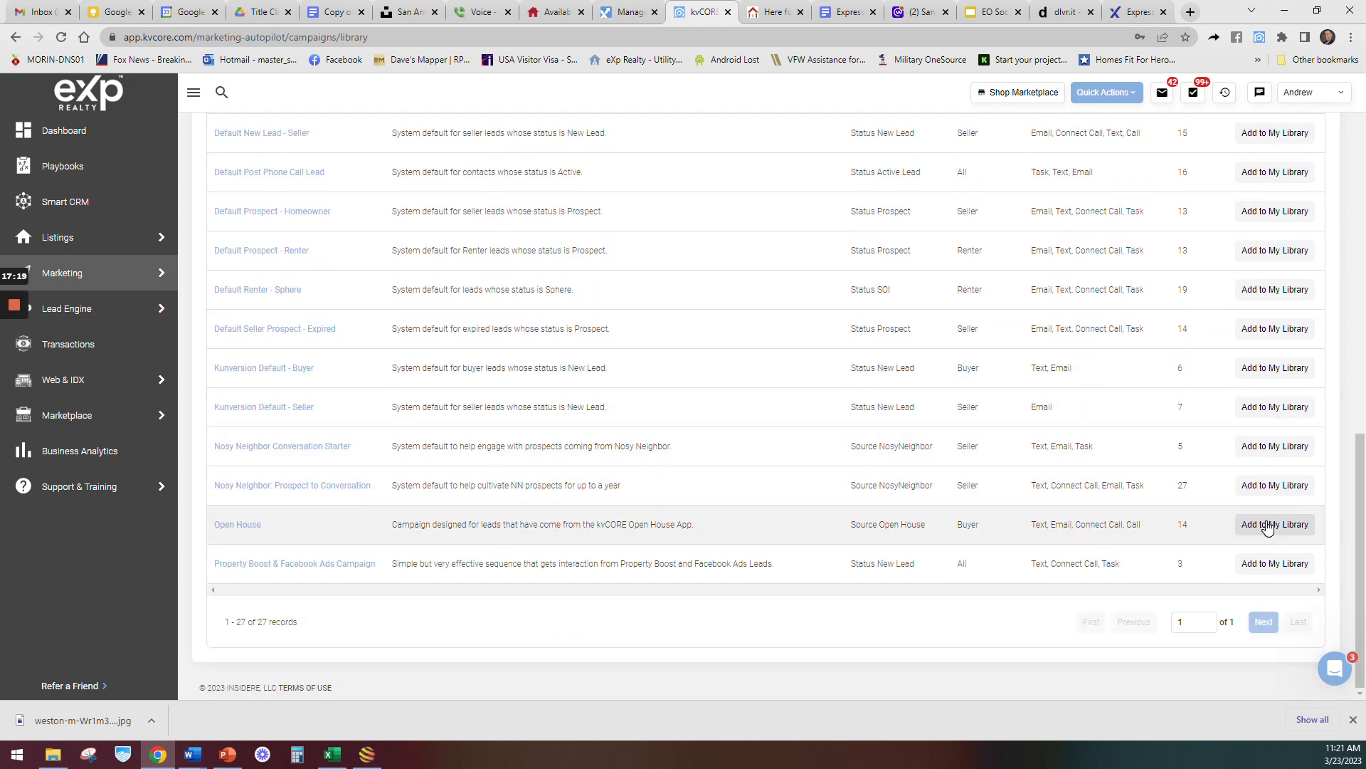
{"action": "scroll", "coordinate": [669, 520], "scroll_direction": "up", "scroll_amount": 3}
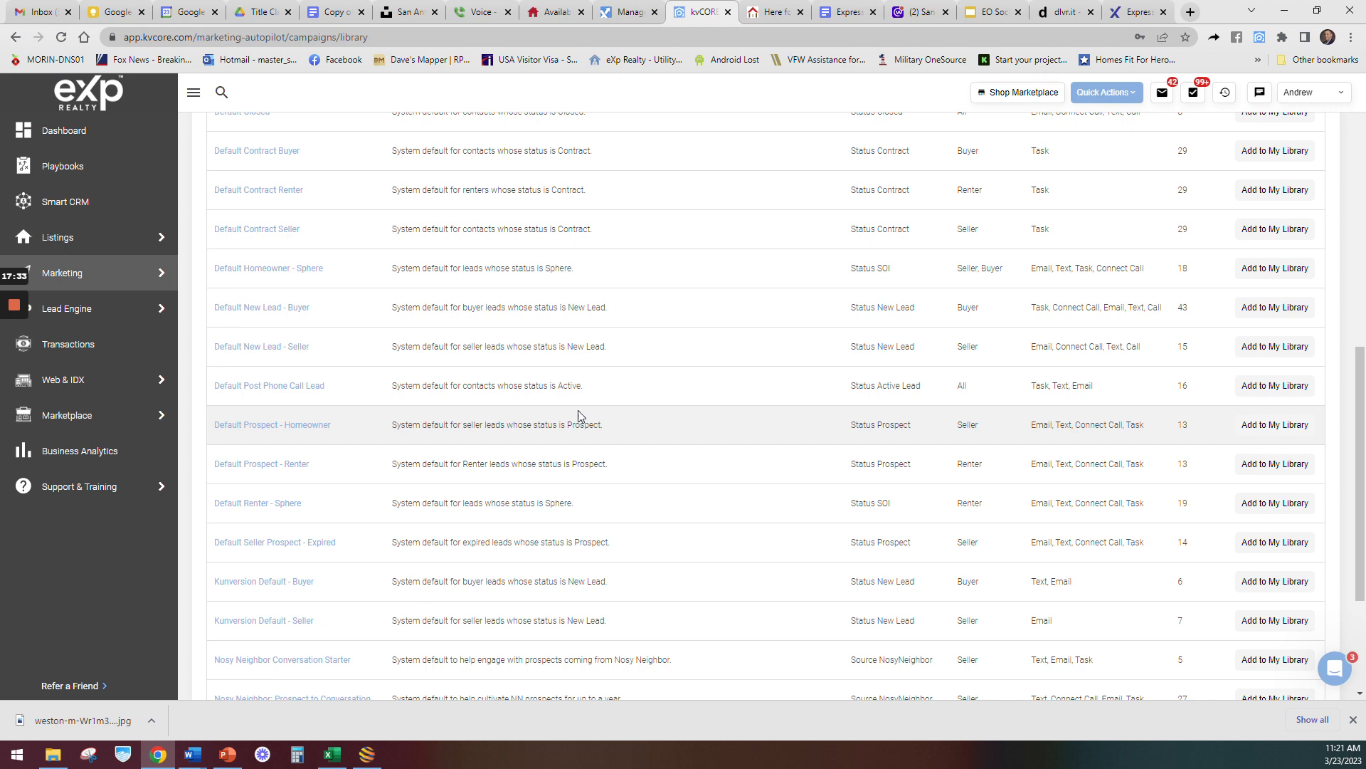
{"action": "scroll", "coordinate": [594, 399], "scroll_direction": "up", "scroll_amount": 10}
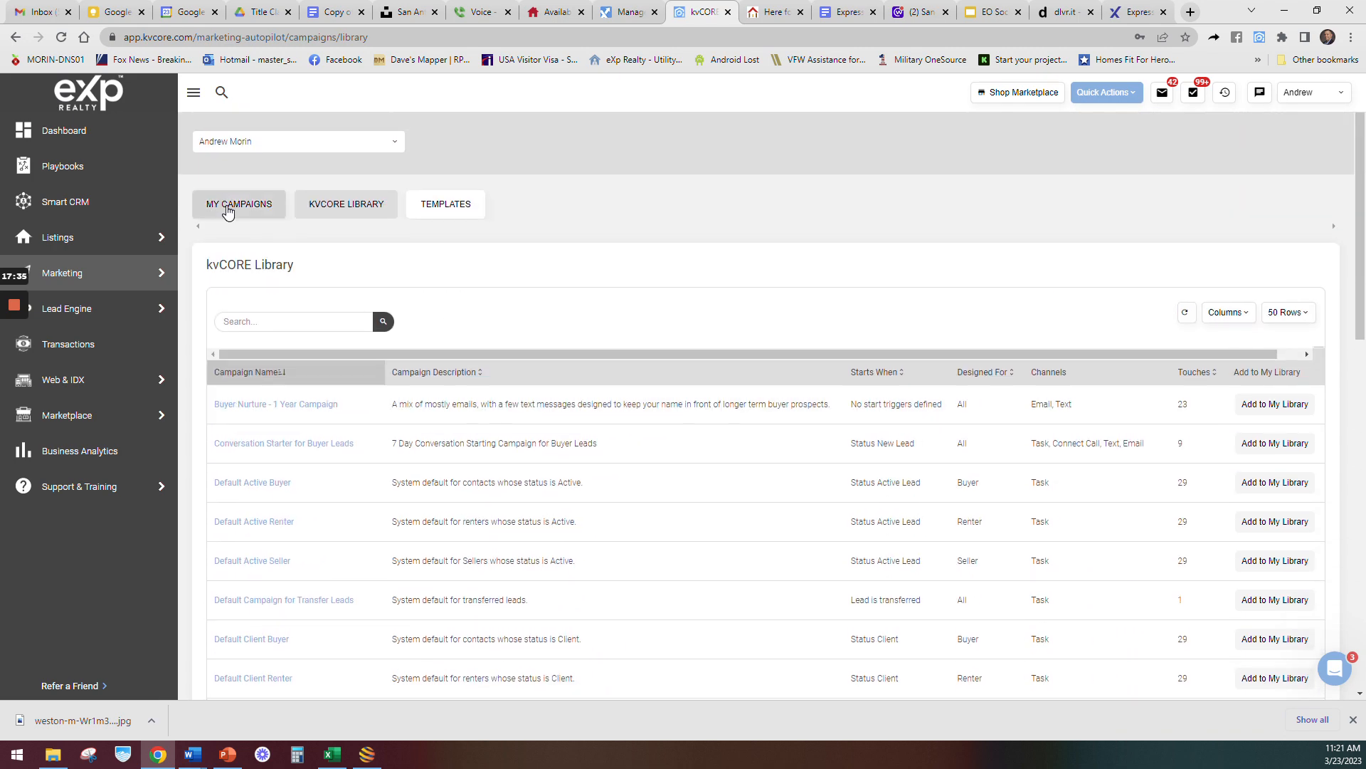
Back in My Campaigns, find 'express' on the page and open Express Offers Lead
{"action": "left_click", "coordinate": [229, 206]}
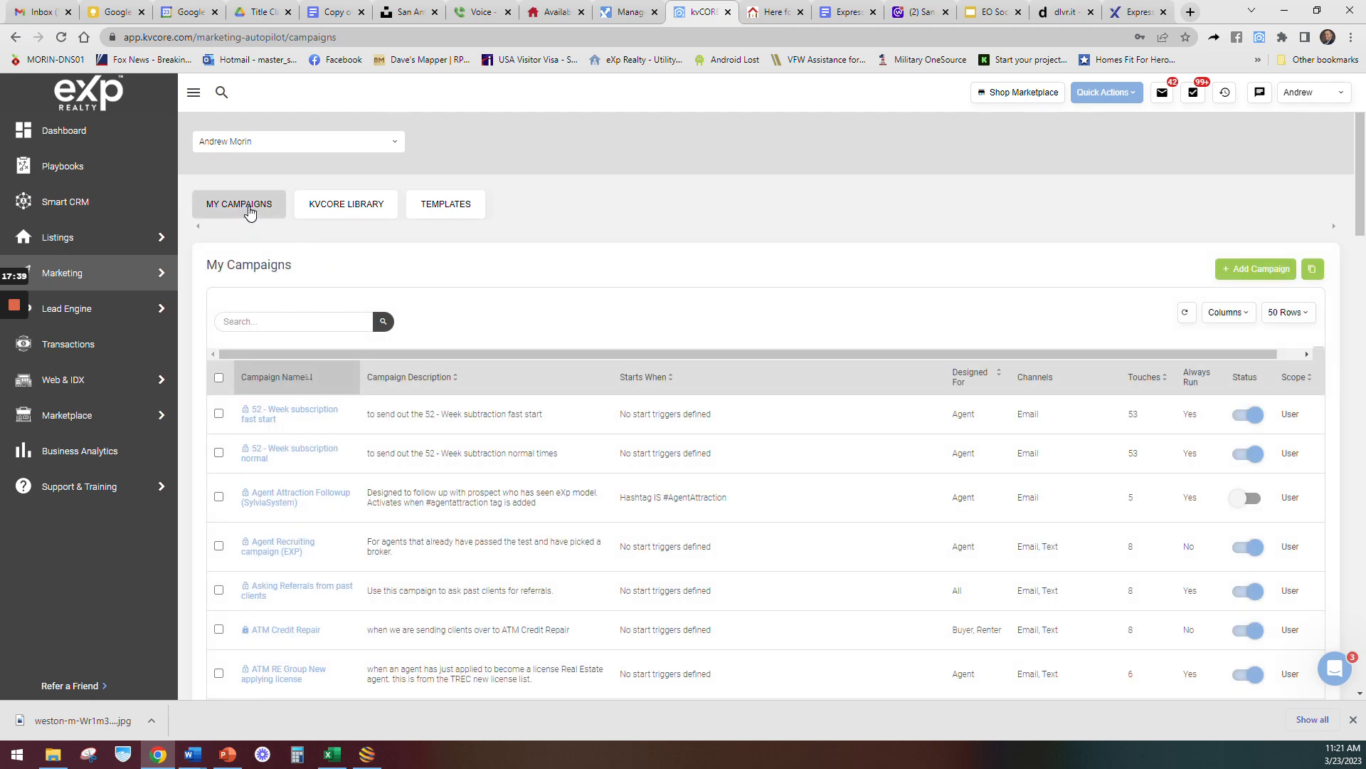
{"action": "left_click_drag", "start_coordinate": [1361, 232], "coordinate": [1363, 264]}
{"action": "key", "text": "ctrl+f"}
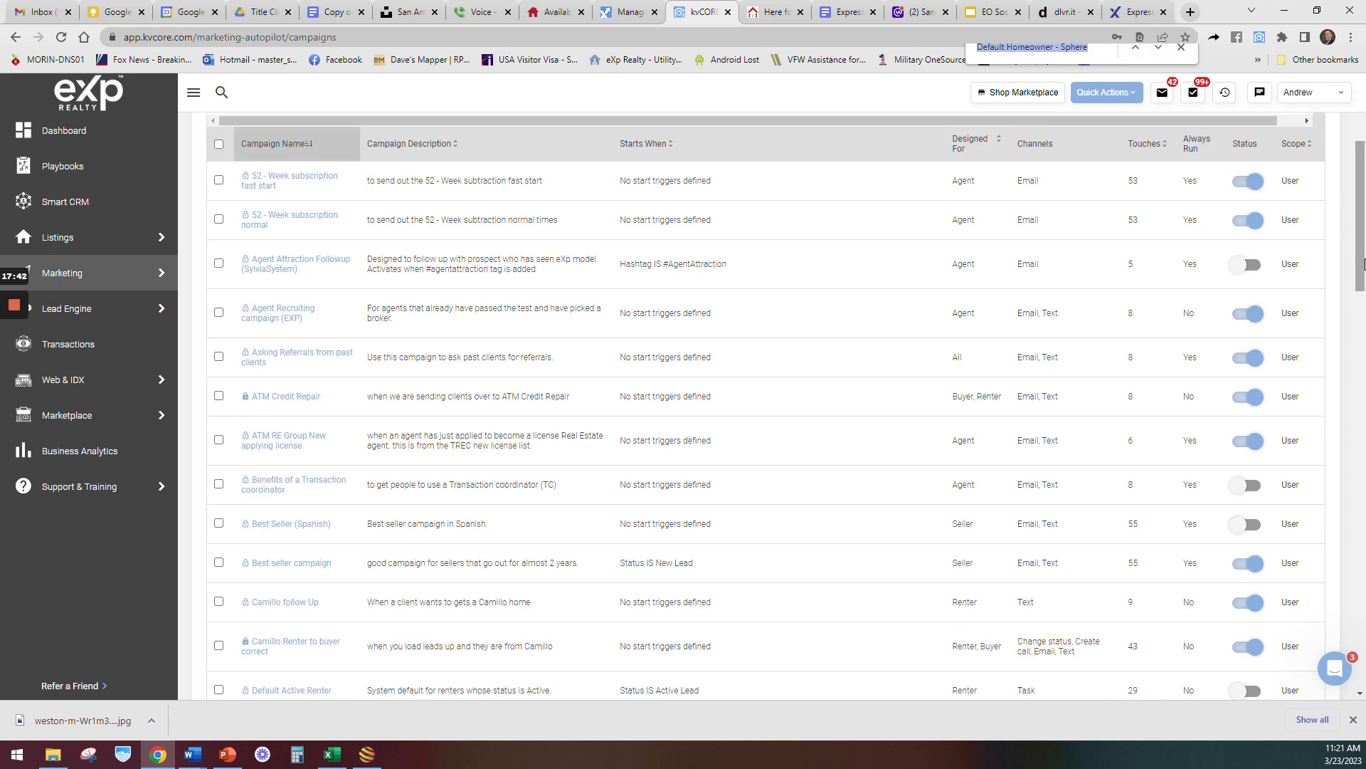
{"action": "type", "text": "express"}
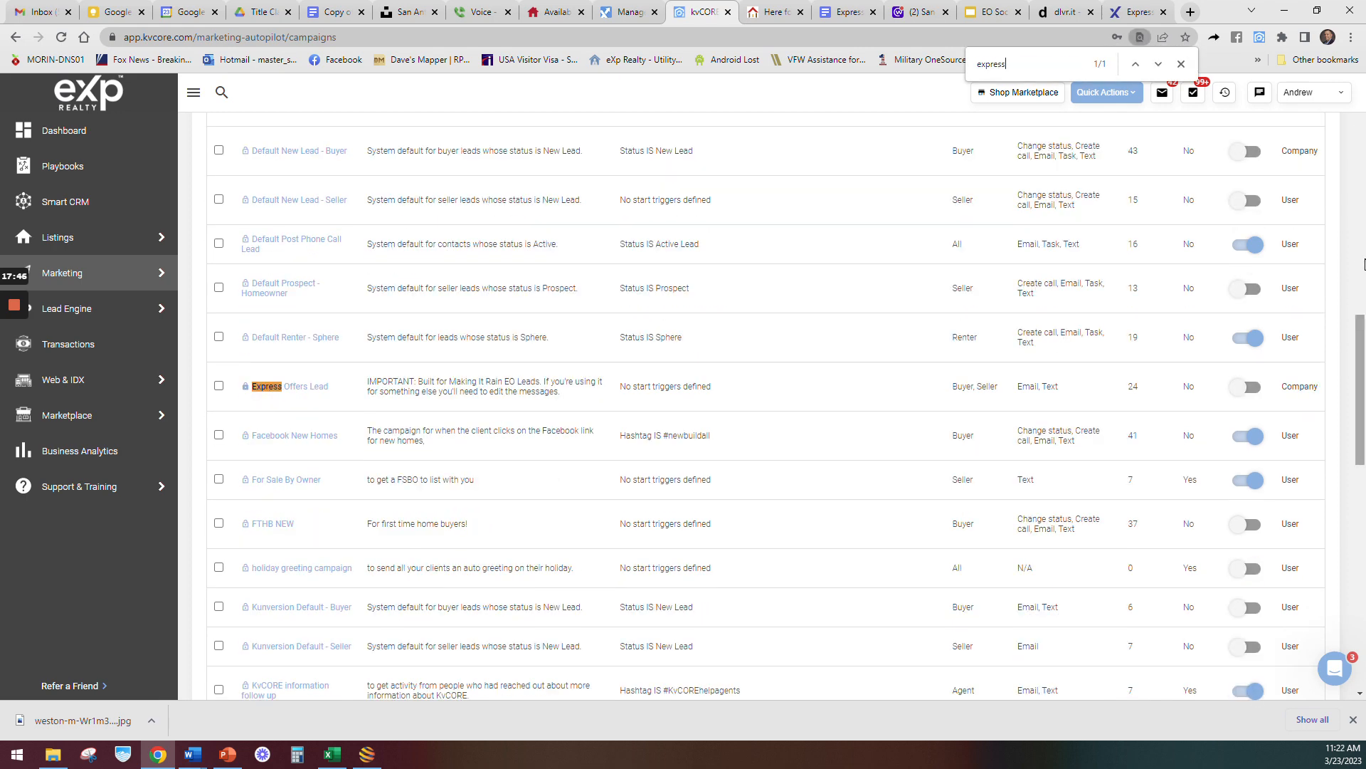
{"action": "scroll", "coordinate": [1308, 299], "scroll_direction": "up", "scroll_amount": 1}
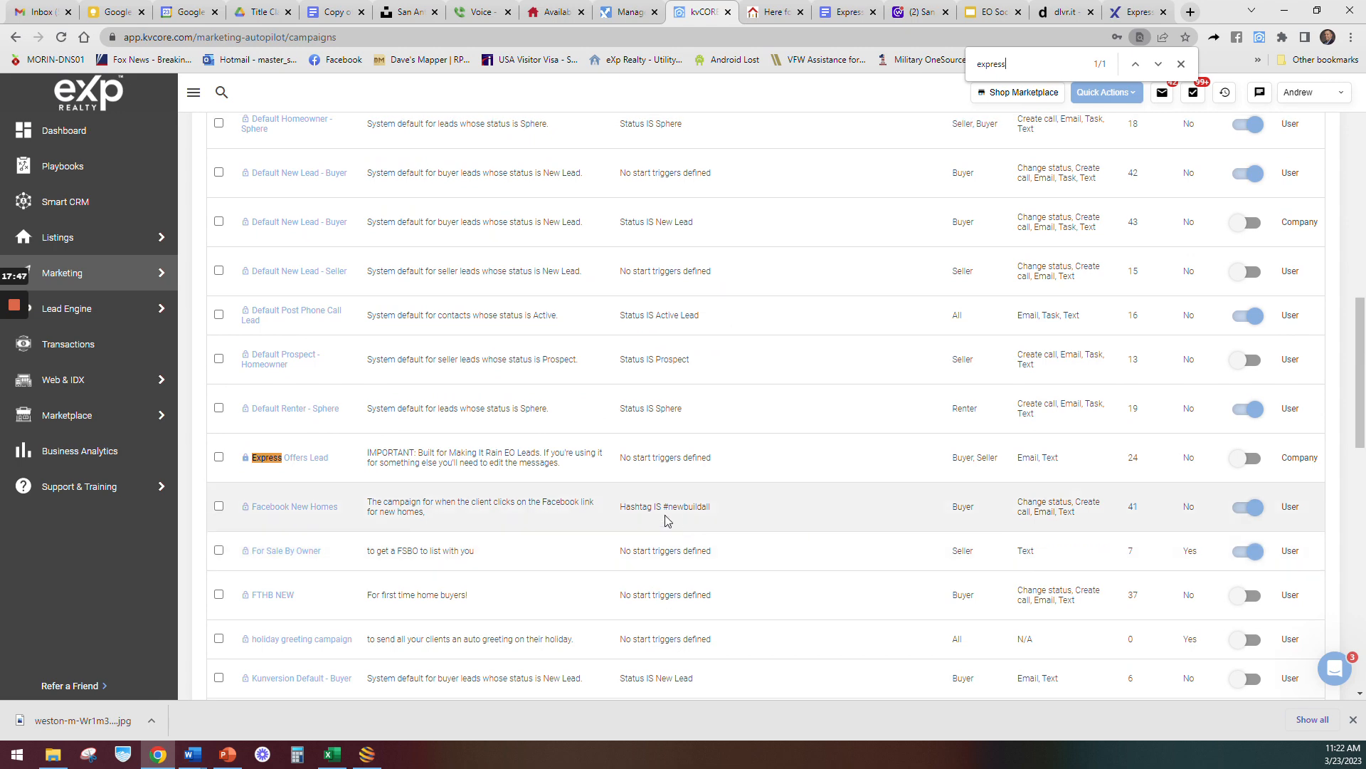
{"action": "left_click", "coordinate": [295, 462]}
{"action": "scroll", "coordinate": [643, 435], "scroll_direction": "up", "scroll_amount": 10}
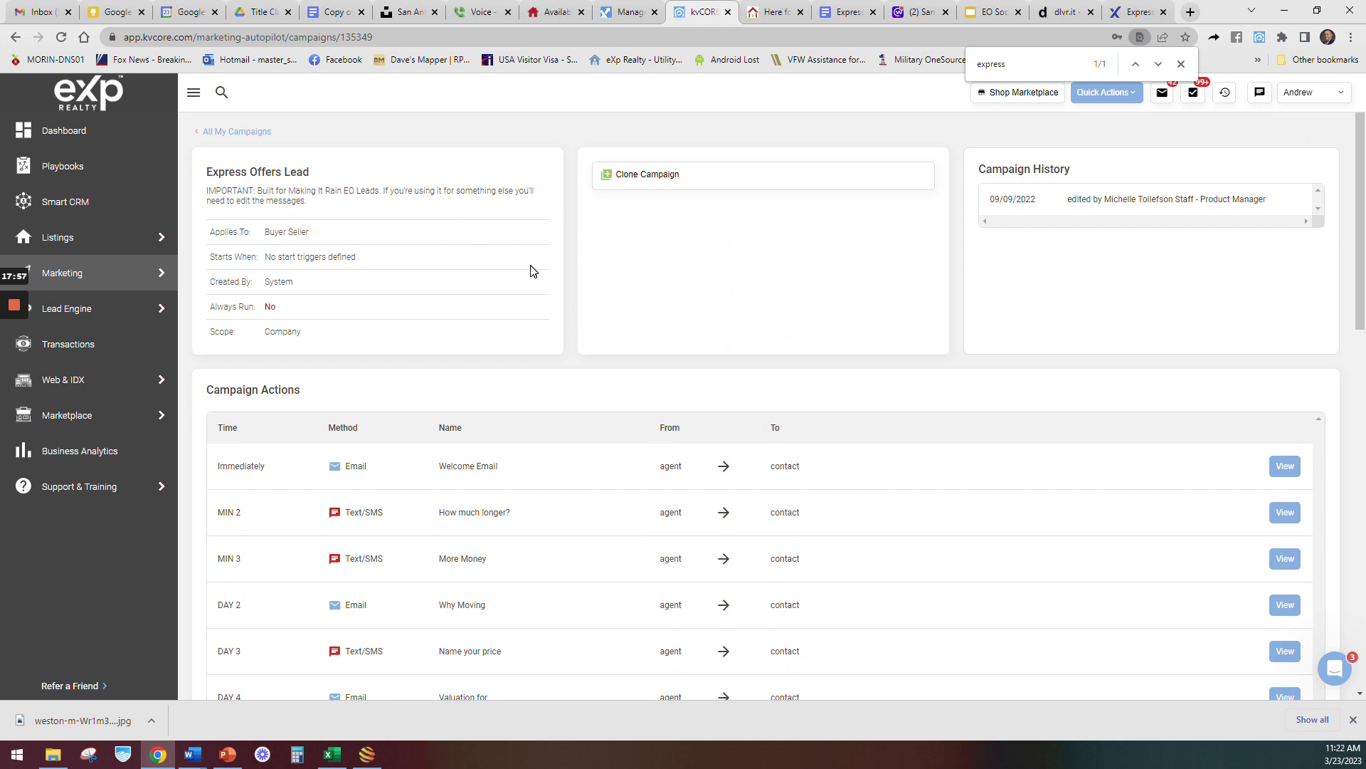
Return to All My Campaigns and reopen the Express Offers Lead campaign
{"action": "left_click_drag", "start_coordinate": [360, 191], "coordinate": [385, 191]}
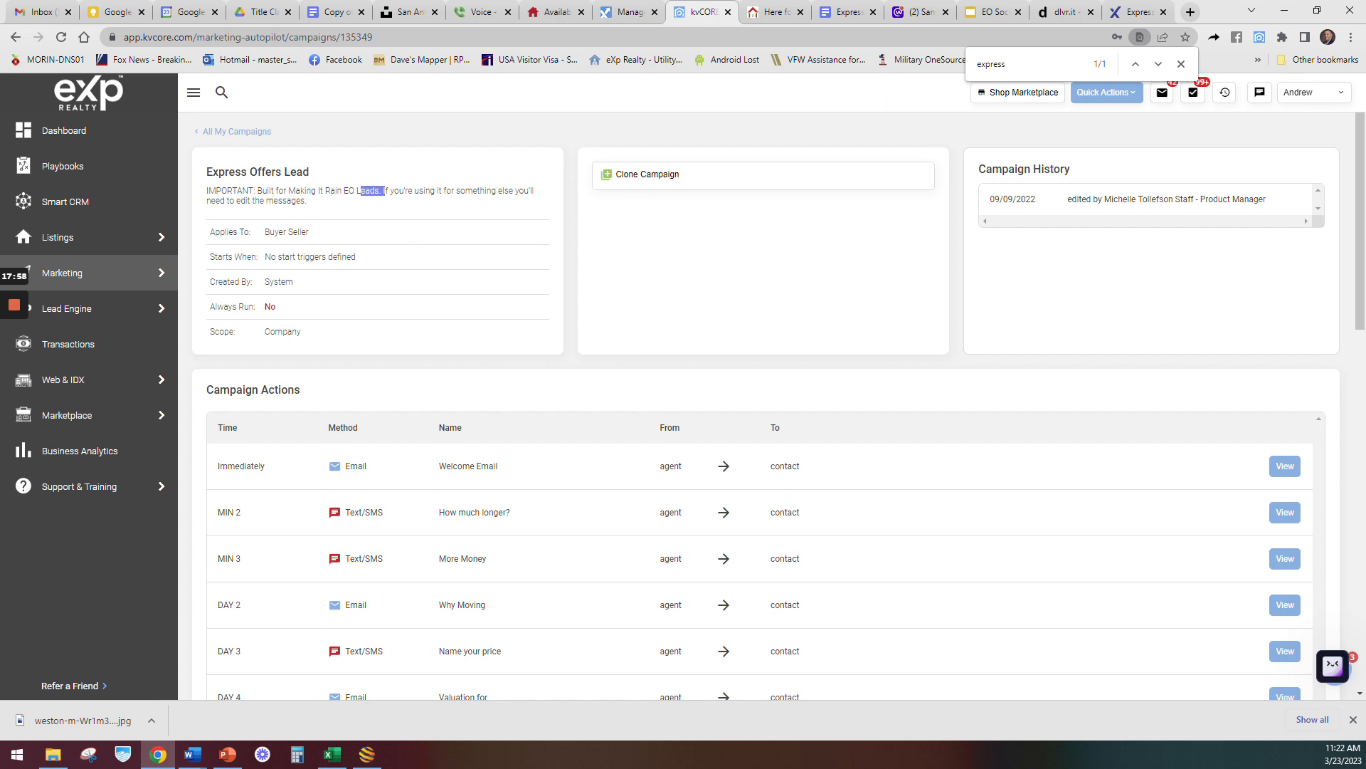
{"action": "left_click", "coordinate": [553, 255]}
{"action": "scroll", "coordinate": [814, 326], "scroll_direction": "down", "scroll_amount": 1}
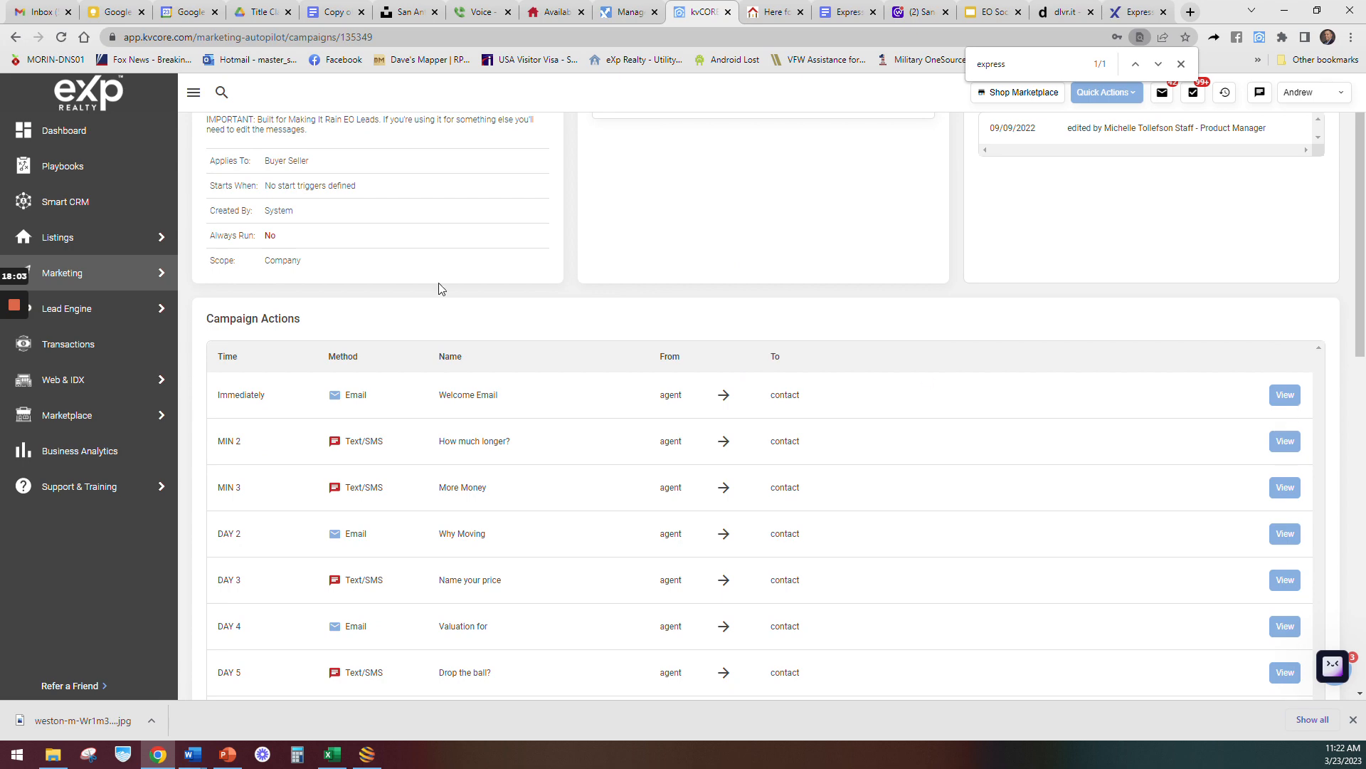
{"action": "scroll", "coordinate": [438, 288], "scroll_direction": "up", "scroll_amount": 2}
{"action": "left_click", "coordinate": [242, 134]}
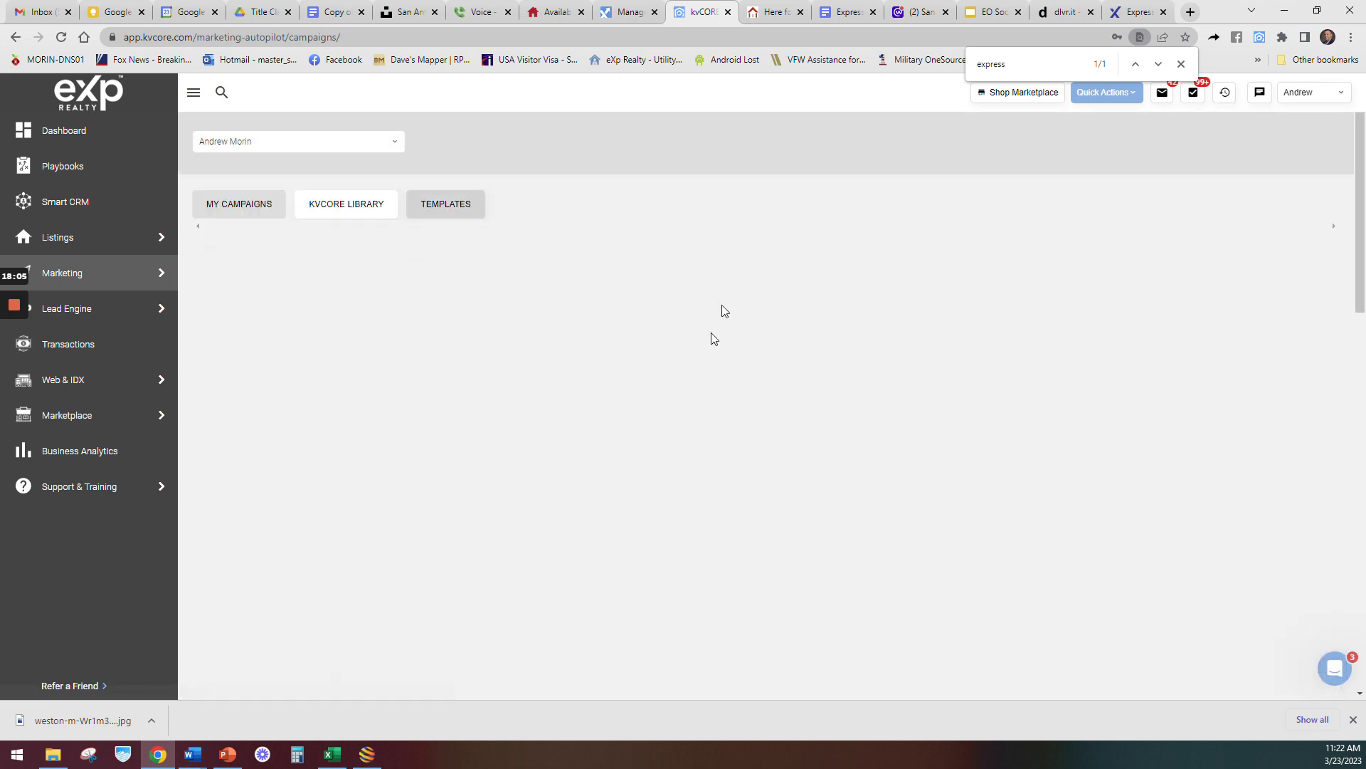
{"action": "key", "text": "ctrl+f"}
{"action": "key", "text": "Return"}
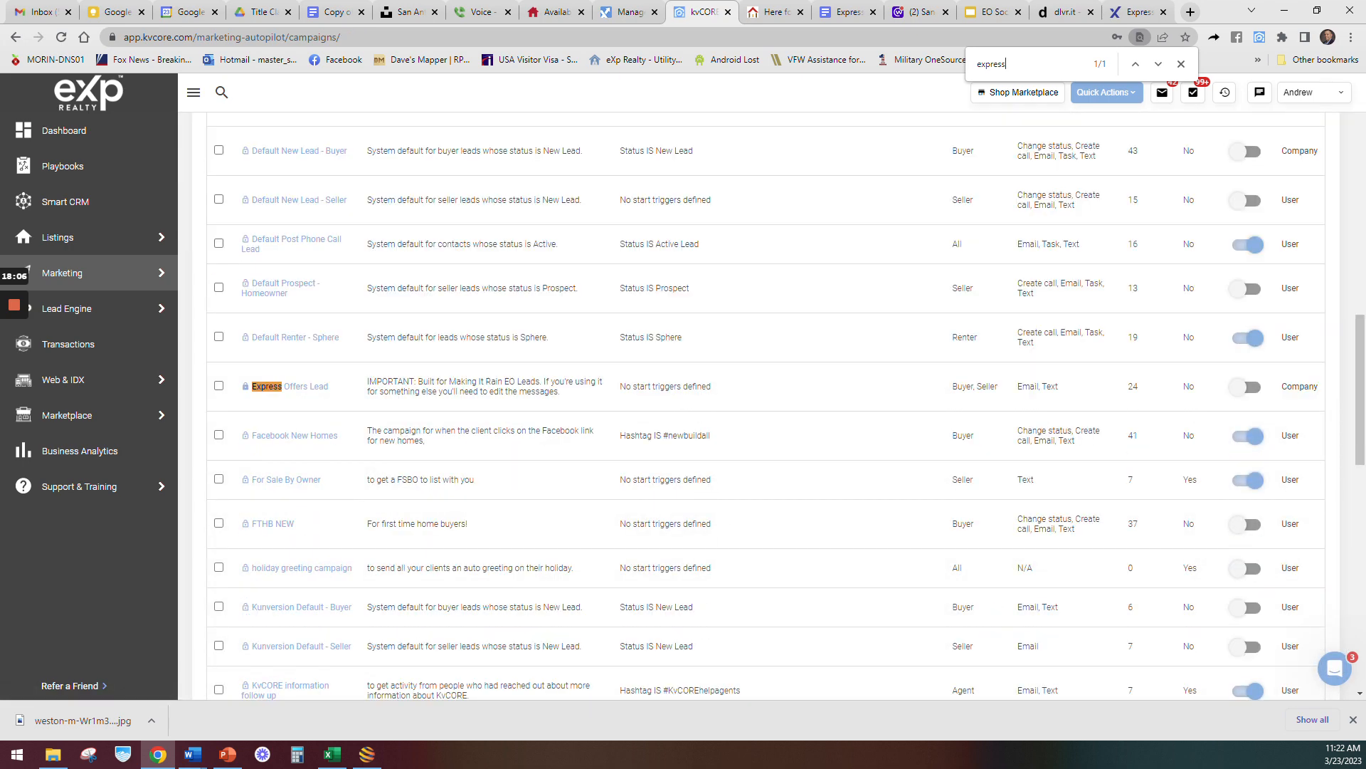
{"action": "left_click", "coordinate": [305, 392]}
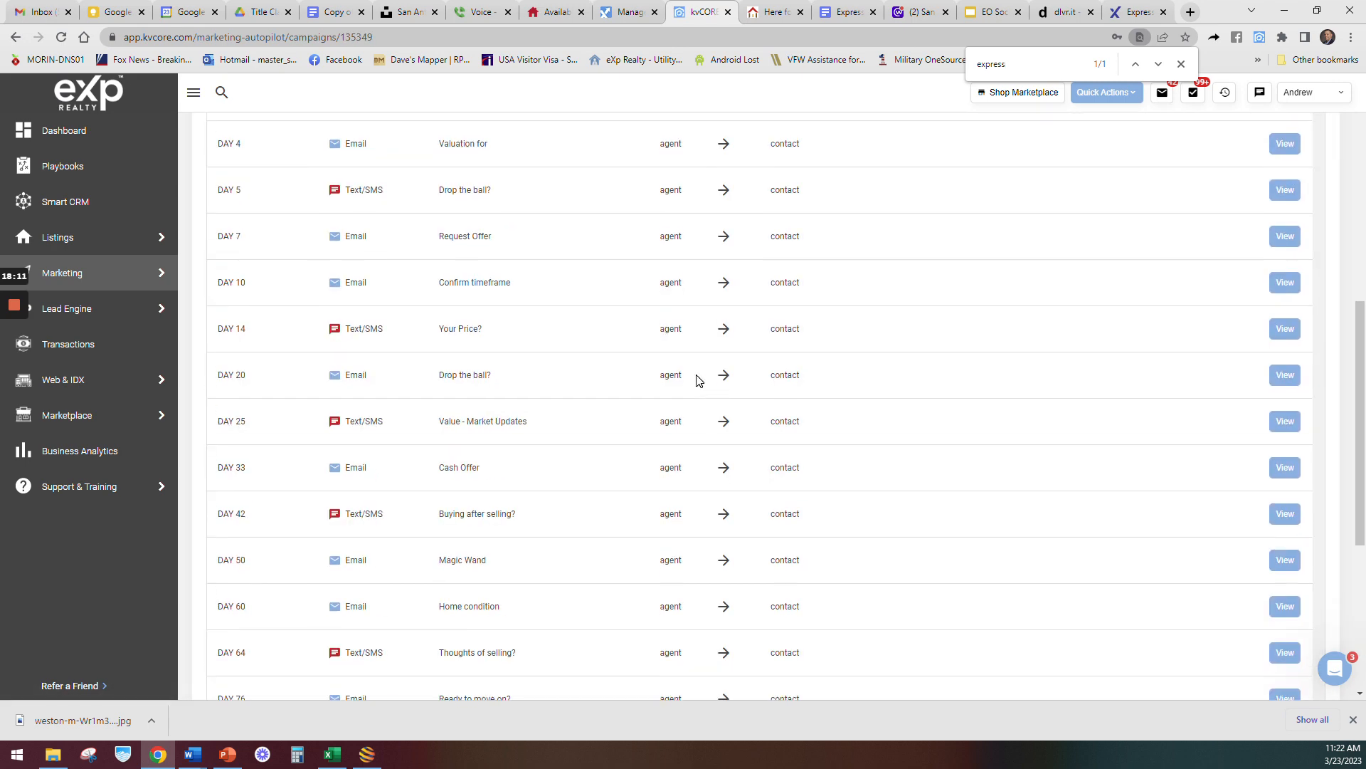
{"action": "scroll", "coordinate": [697, 380], "scroll_direction": "up", "scroll_amount": 6}
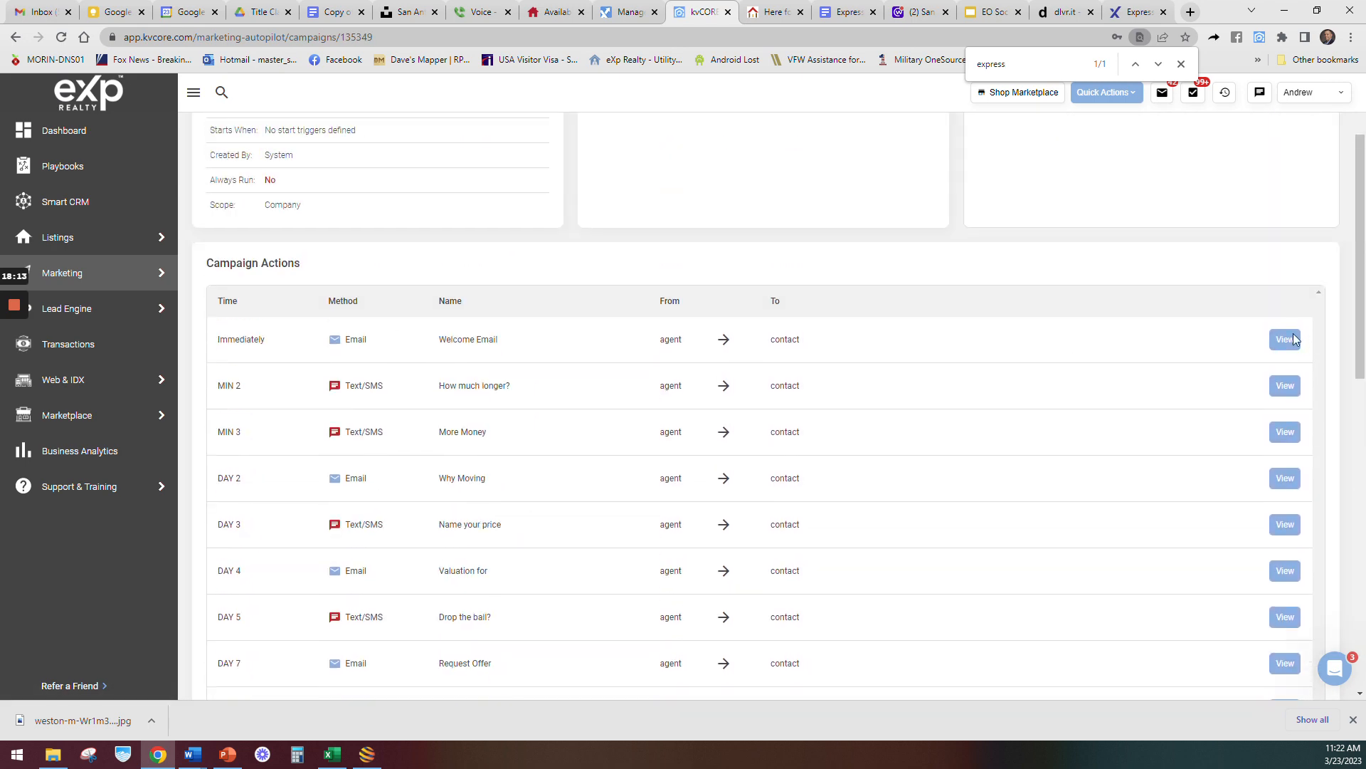
Expand and read the Welcome Email, 'Express Offers - Seller - New Lead Intro Email'
{"action": "left_click", "coordinate": [1294, 339]}
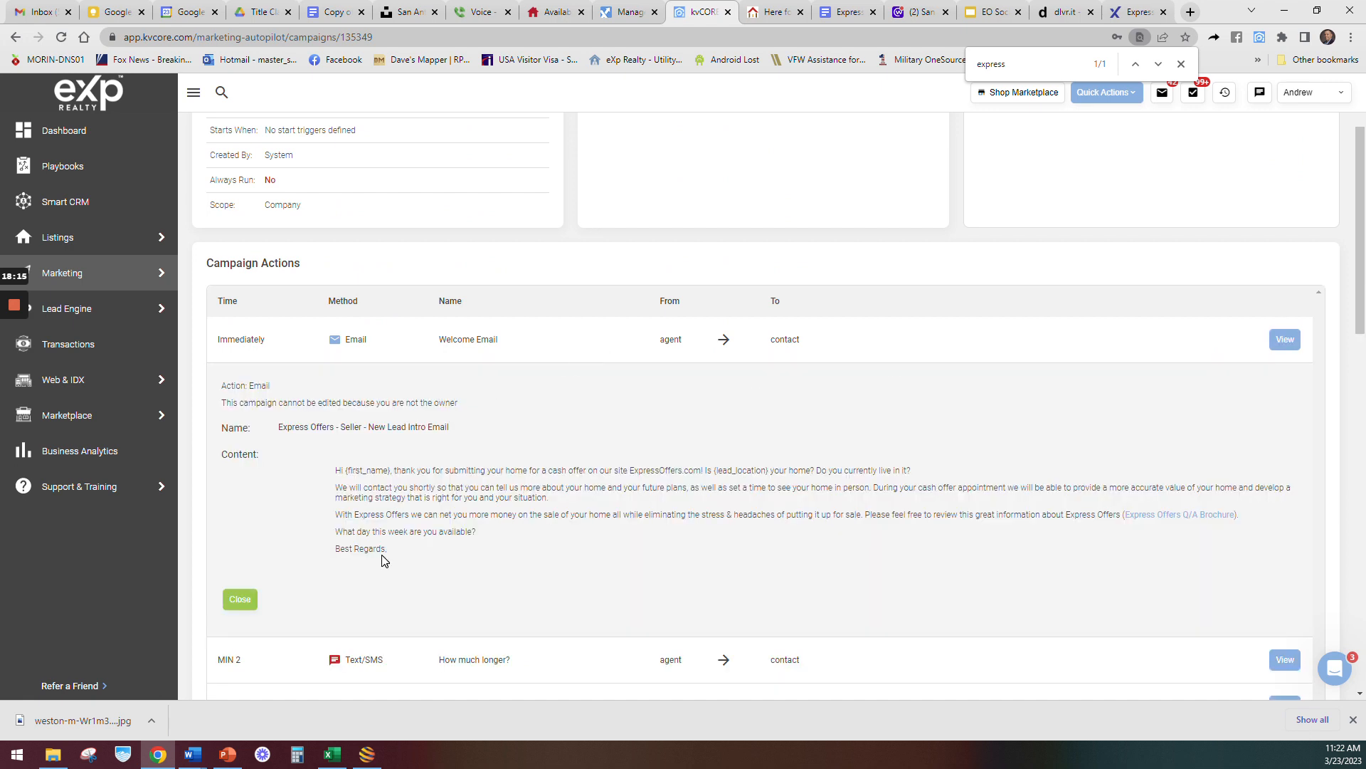
{"action": "left_click_drag", "start_coordinate": [391, 552], "coordinate": [213, 386]}
{"action": "left_click", "coordinate": [427, 557]}
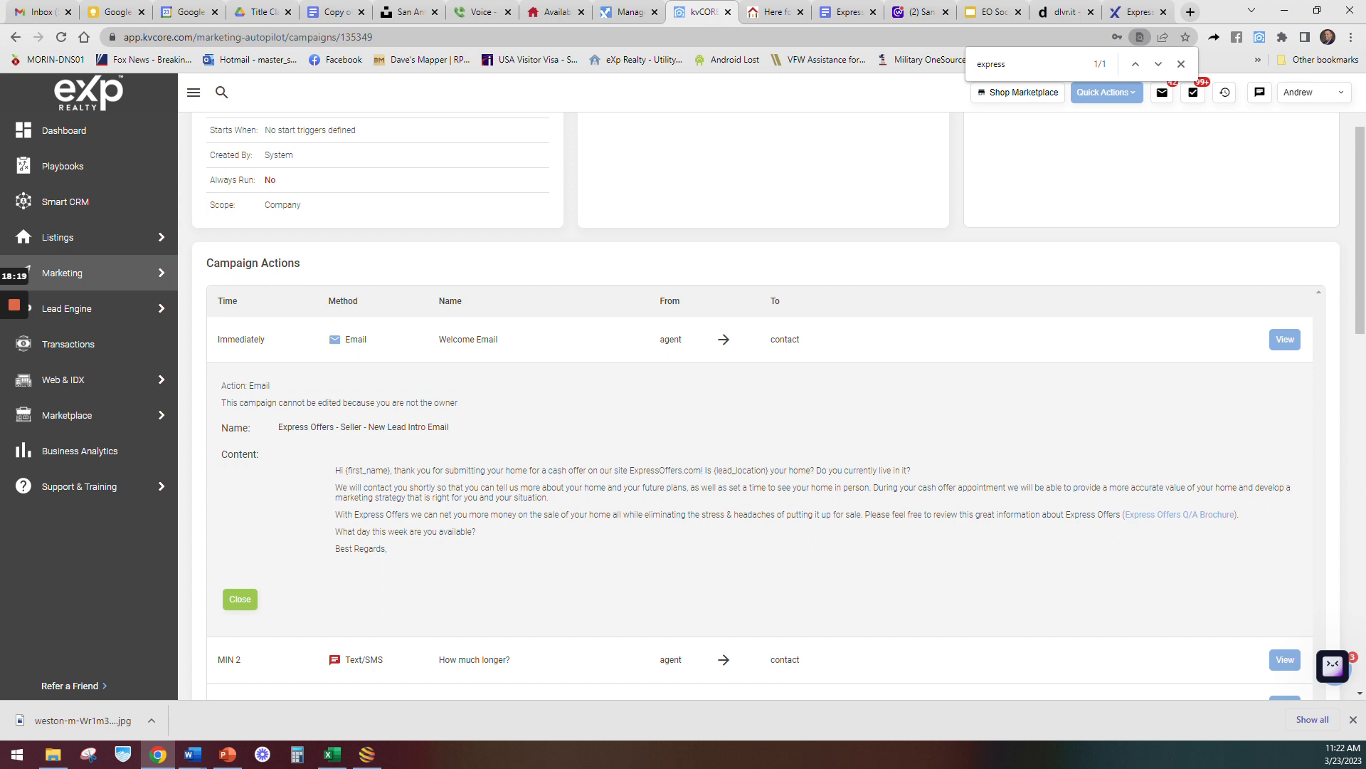
{"action": "scroll", "coordinate": [726, 472], "scroll_direction": "down", "scroll_amount": 1}
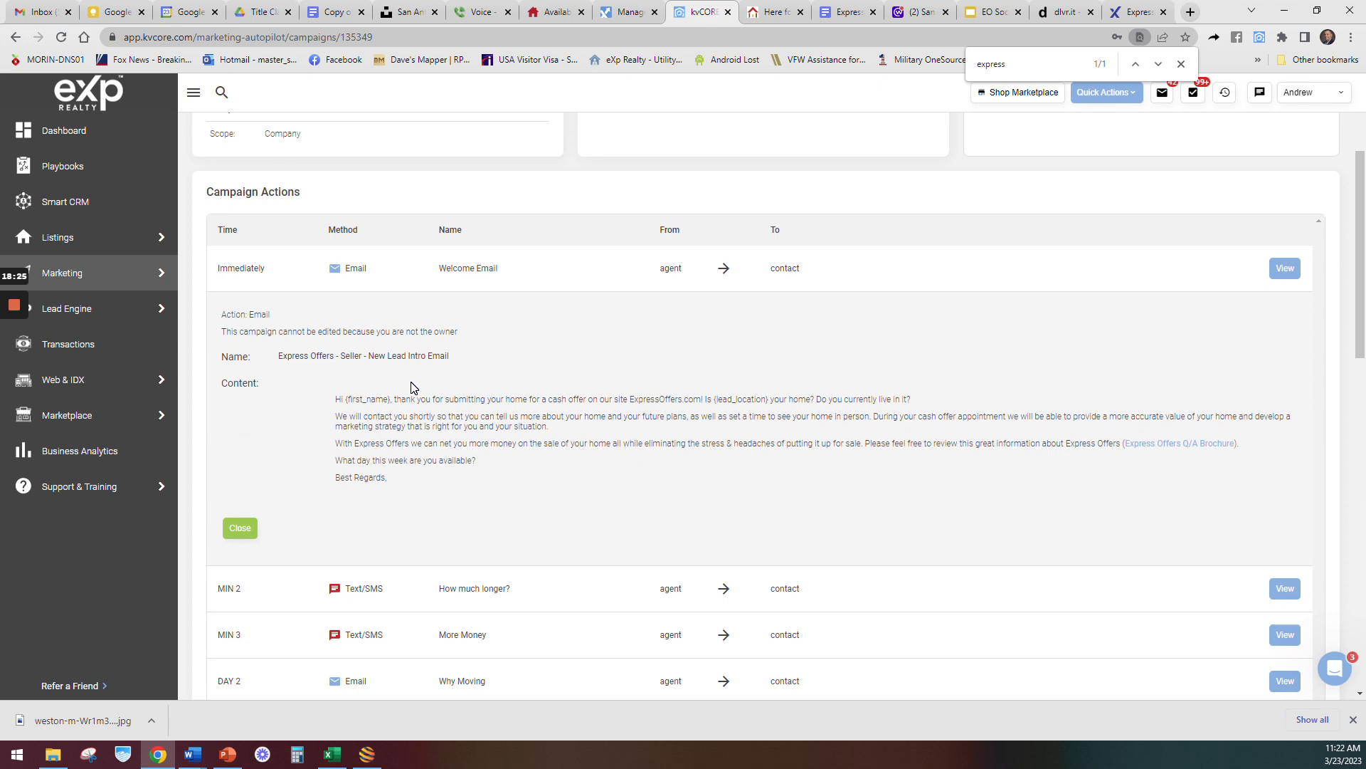
{"action": "left_click_drag", "start_coordinate": [394, 481], "coordinate": [323, 385]}
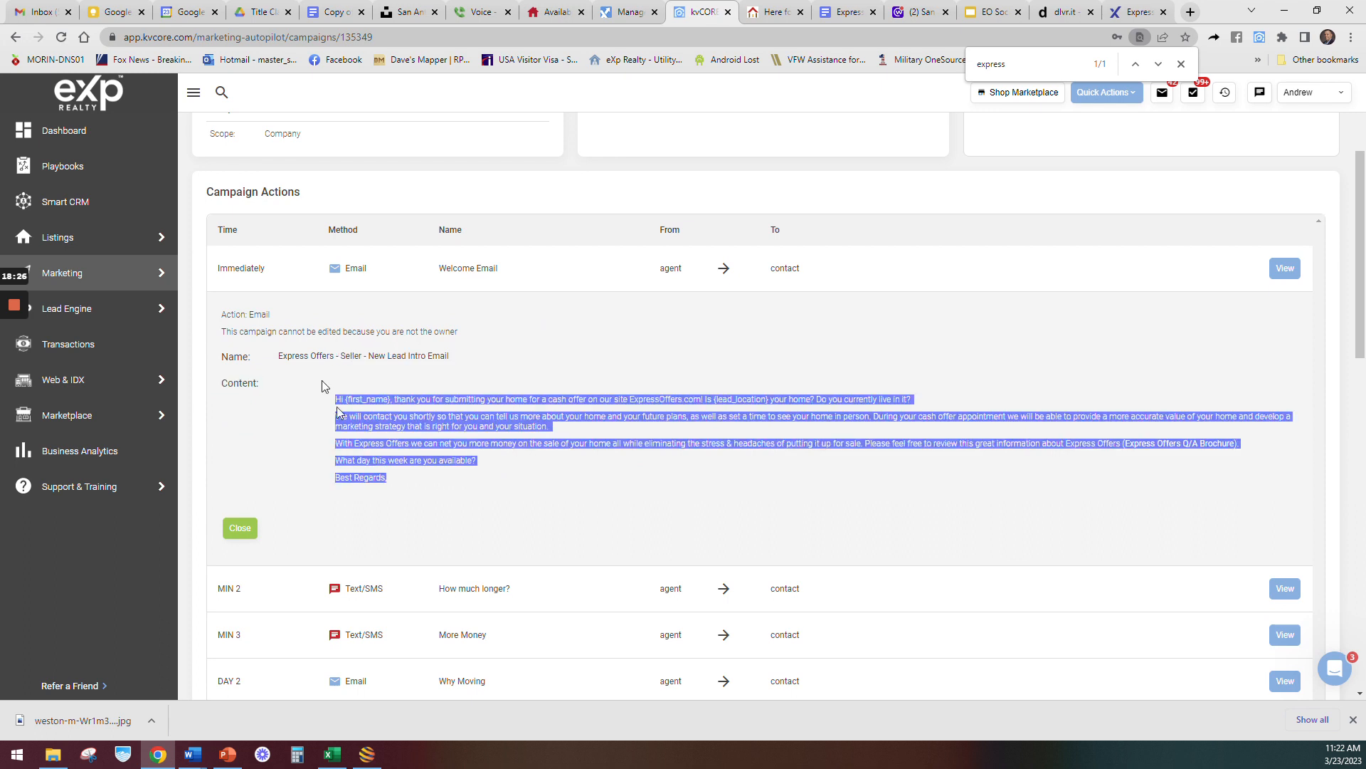
{"action": "left_click", "coordinate": [448, 485]}
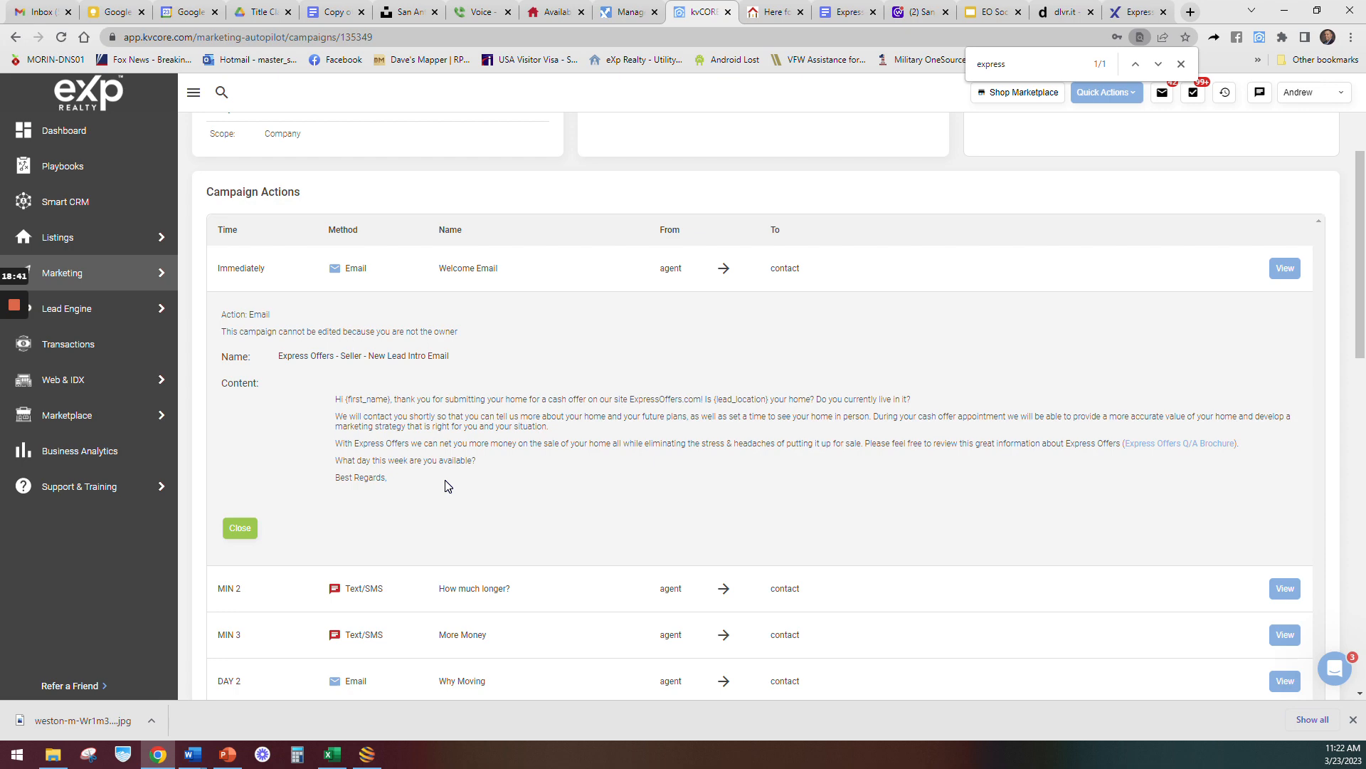
{"action": "scroll", "coordinate": [519, 436], "scroll_direction": "up", "scroll_amount": 3}
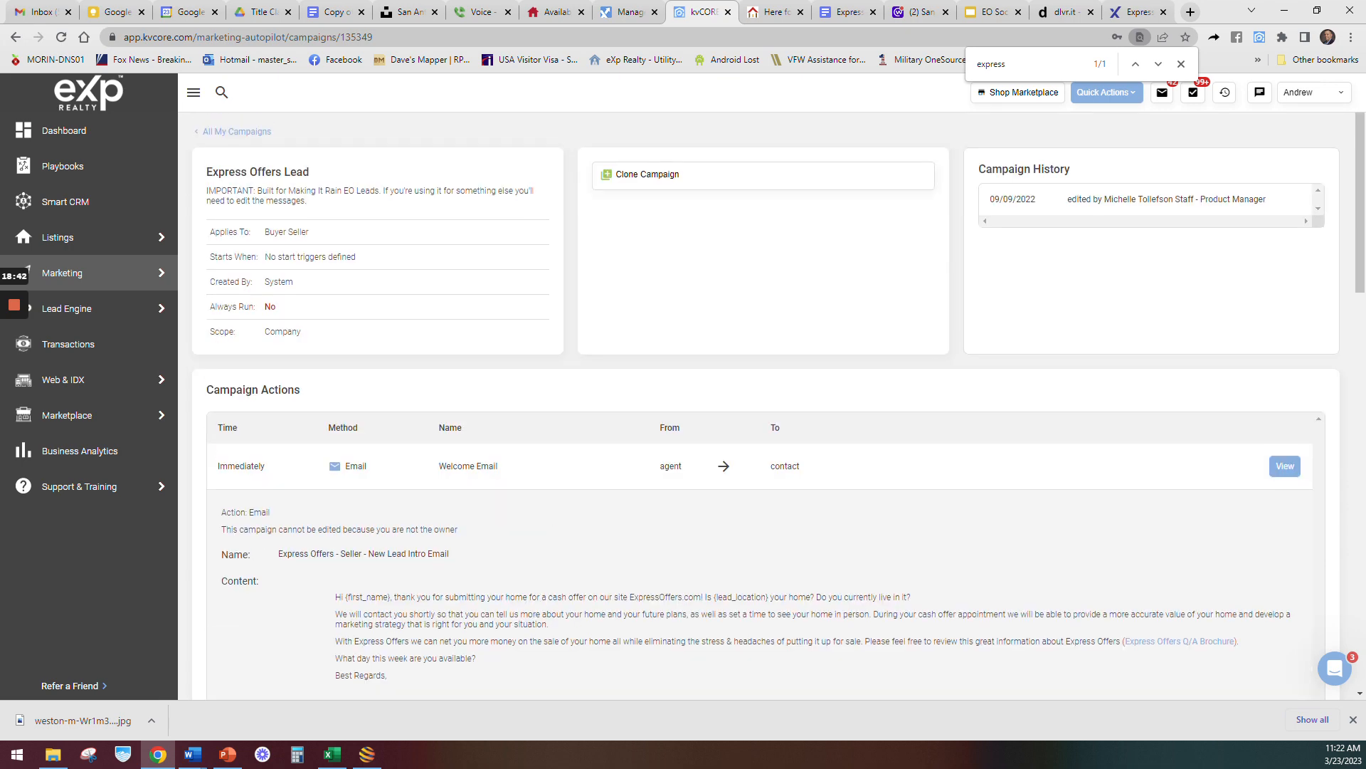
In All My Campaigns, review the Express Offers Lead row's description, Company scope and channels
{"action": "left_click", "coordinate": [253, 133]}
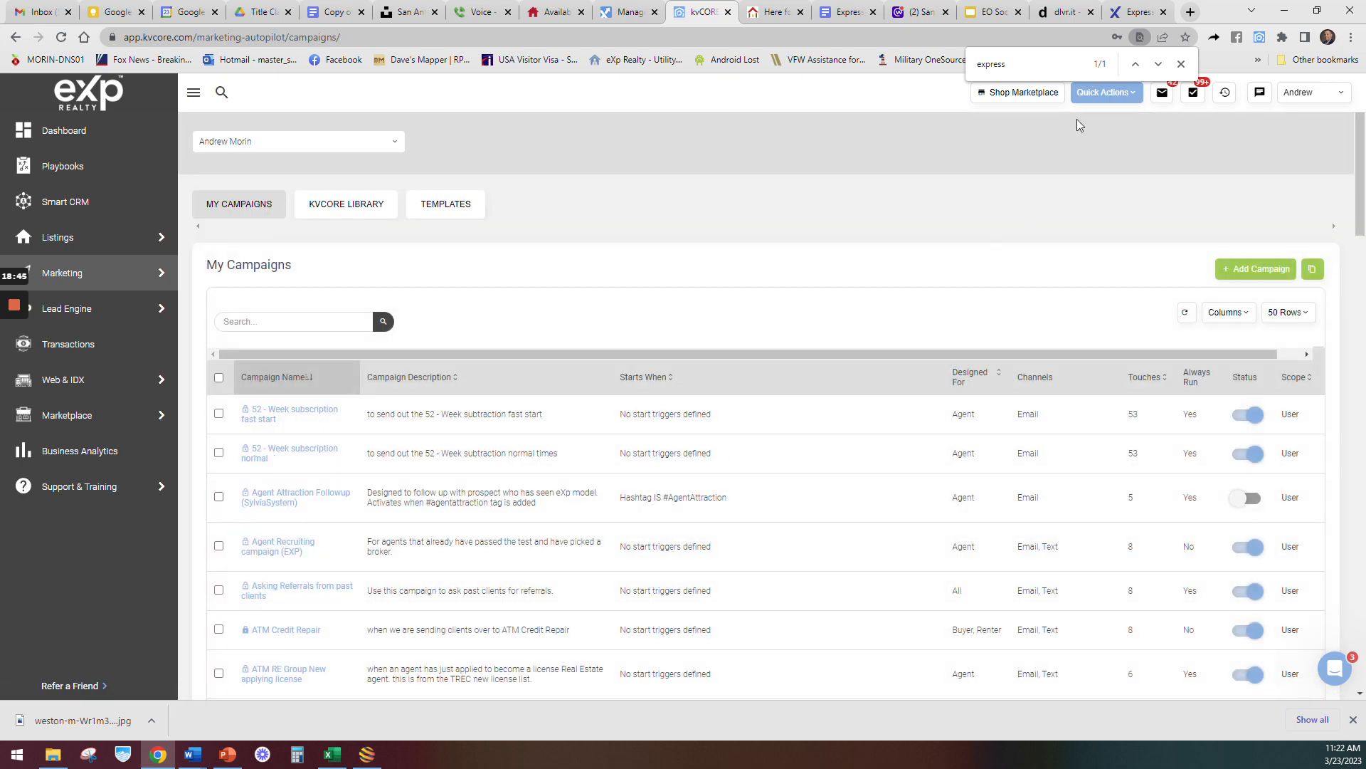
{"action": "key", "text": "Return"}
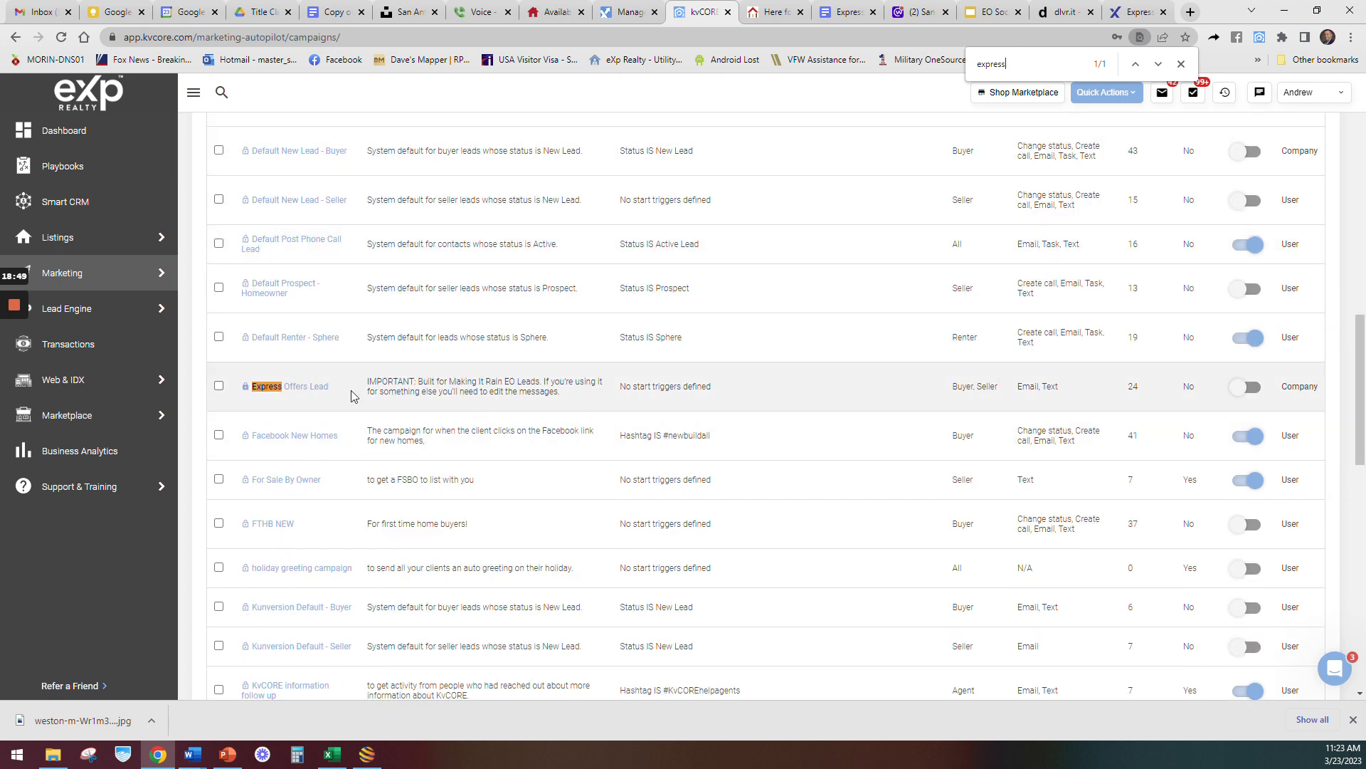
{"action": "left_click_drag", "start_coordinate": [479, 382], "coordinate": [576, 397]}
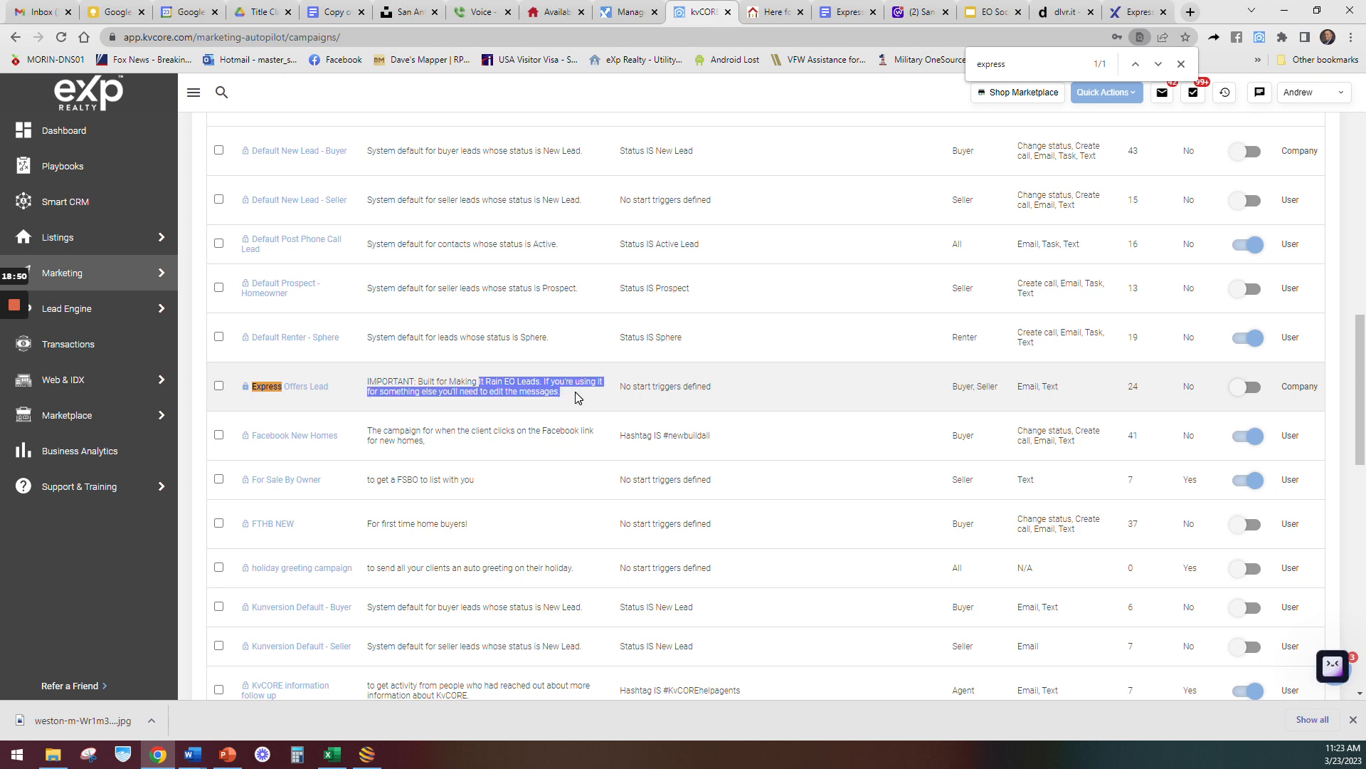
{"action": "left_click_drag", "start_coordinate": [1319, 386], "coordinate": [1280, 387]}
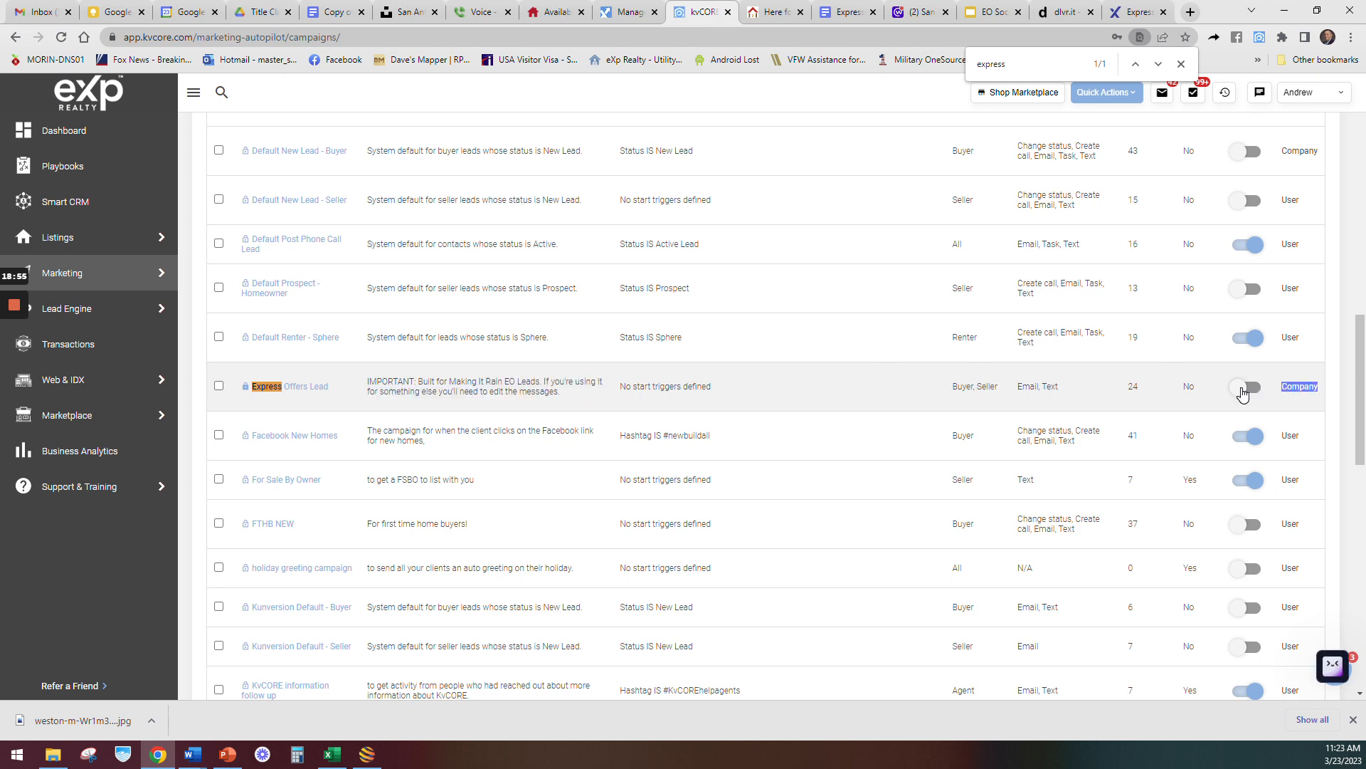
{"action": "left_click", "coordinate": [1242, 394]}
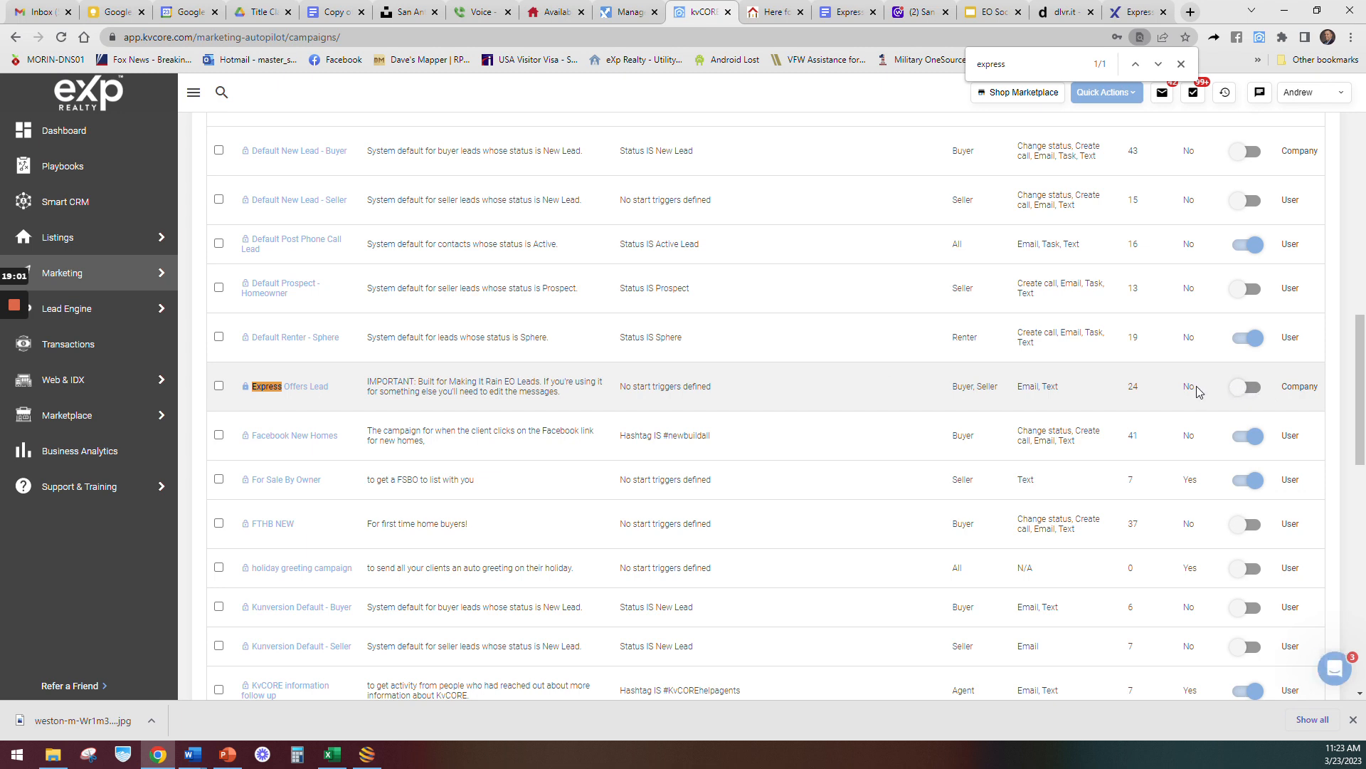
{"action": "left_click_drag", "start_coordinate": [1196, 390], "coordinate": [899, 394]}
{"action": "left_click", "coordinate": [1236, 400]}
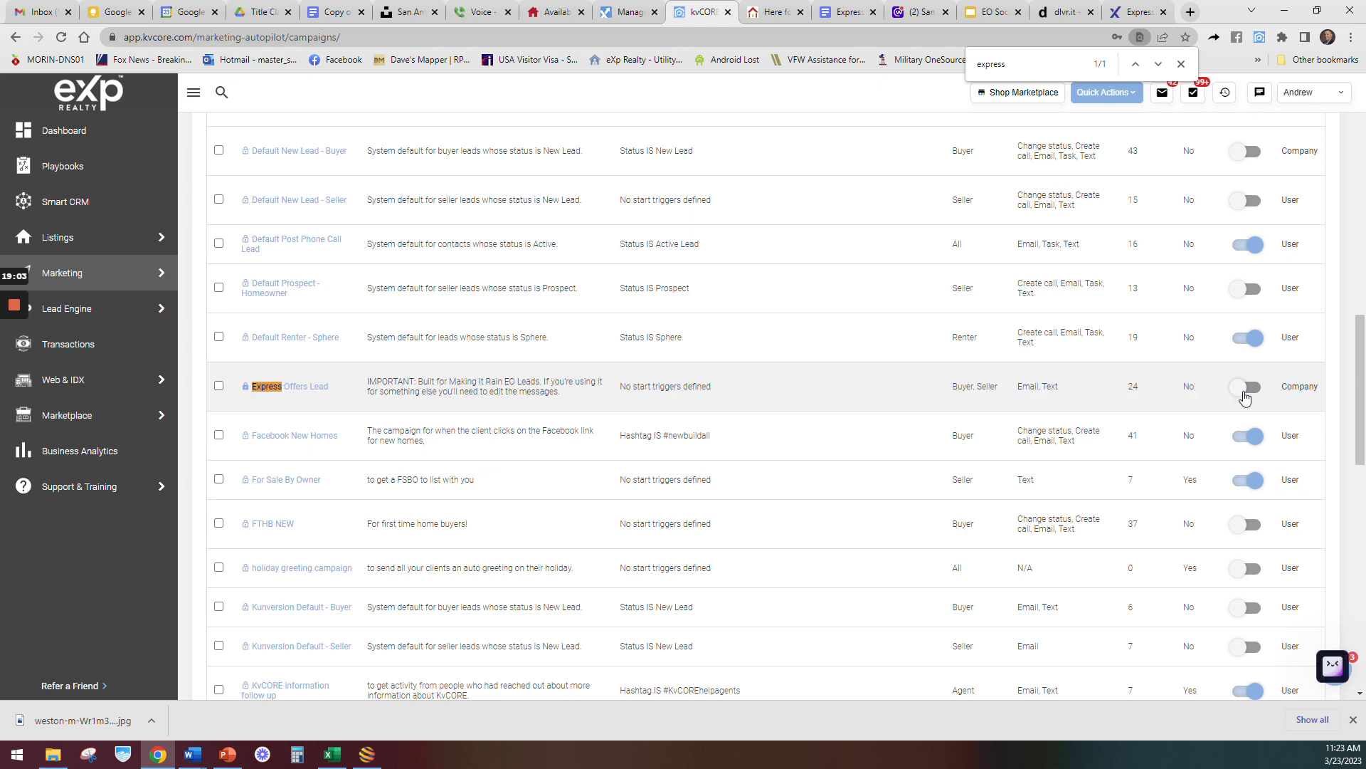
Reopen the campaign, return to My Campaigns, then bring up Excel's Investor Spreadsheet
{"action": "left_click", "coordinate": [296, 387]}
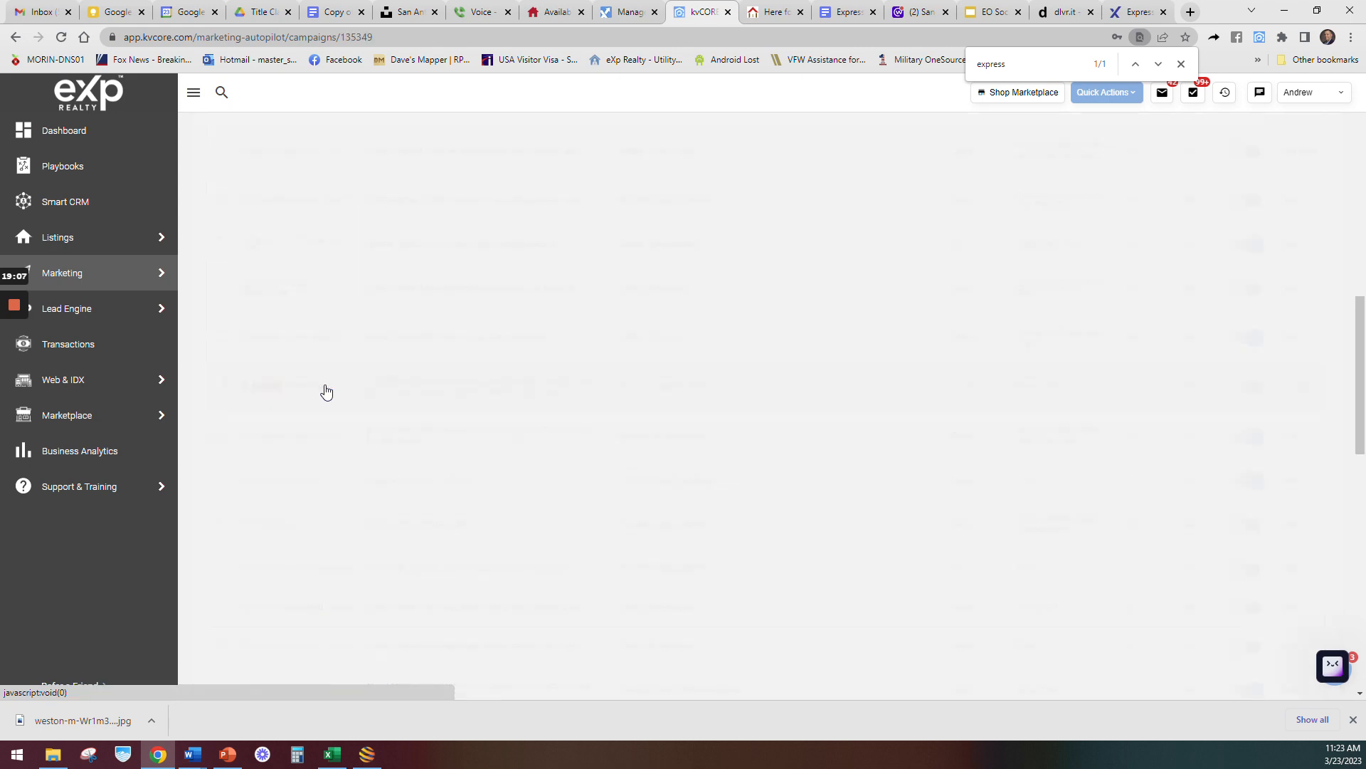
{"action": "scroll", "coordinate": [393, 313], "scroll_direction": "up", "scroll_amount": 12}
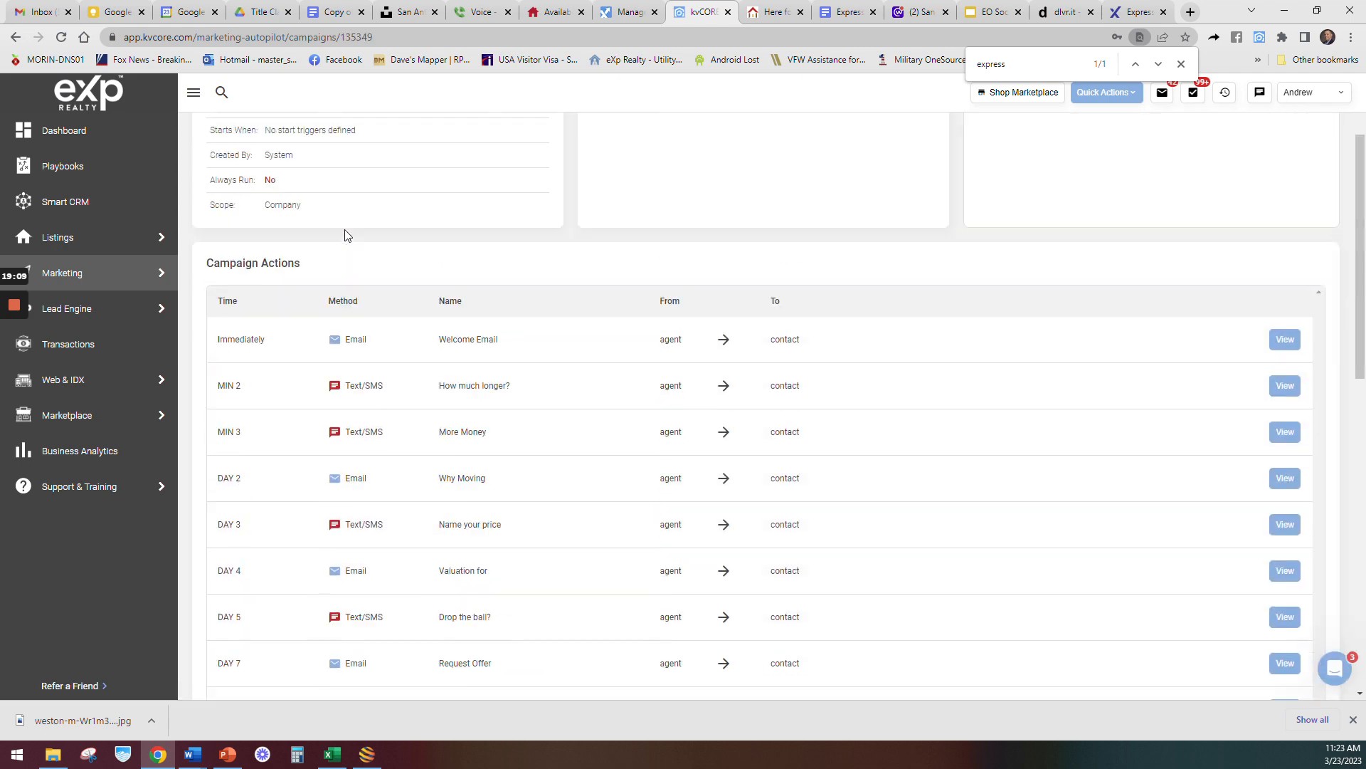
{"action": "left_click", "coordinate": [237, 132]}
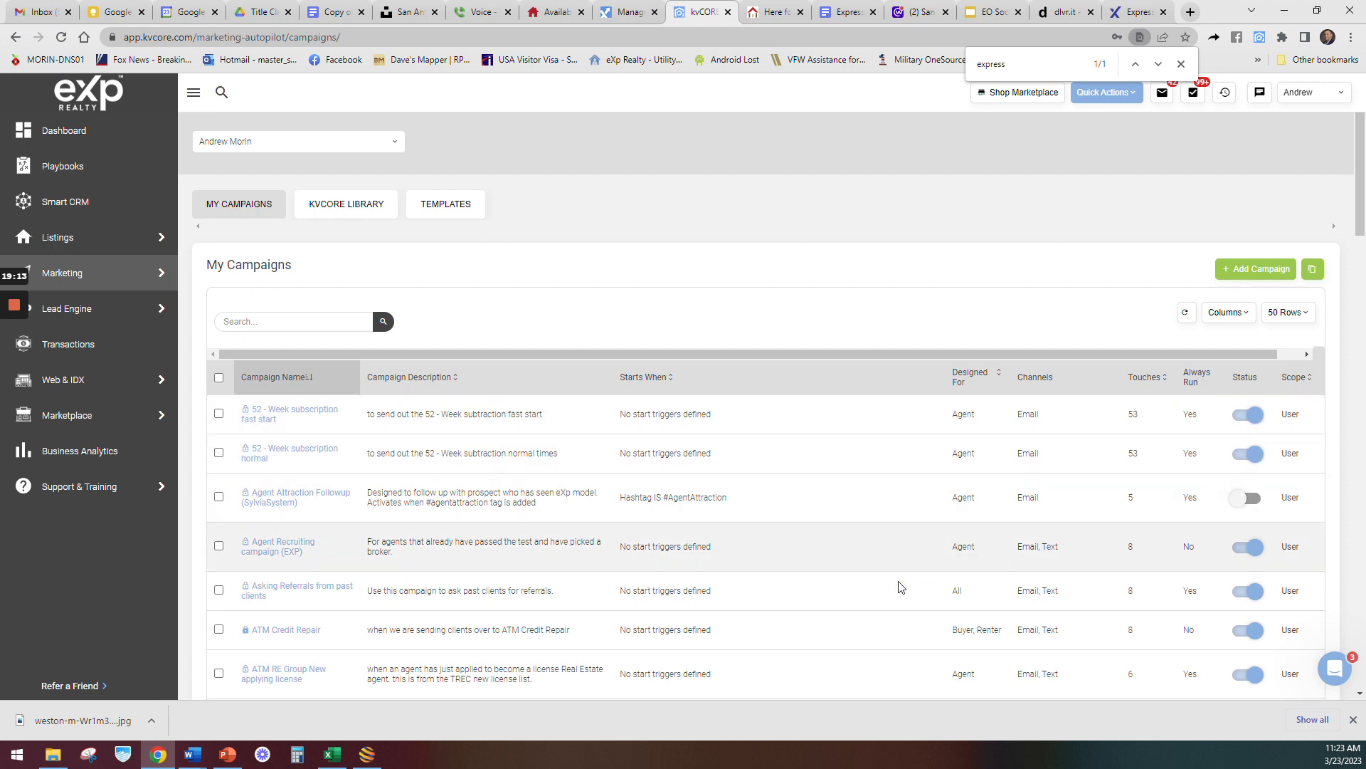
{"action": "scroll", "coordinate": [774, 562], "scroll_direction": "down", "scroll_amount": 2}
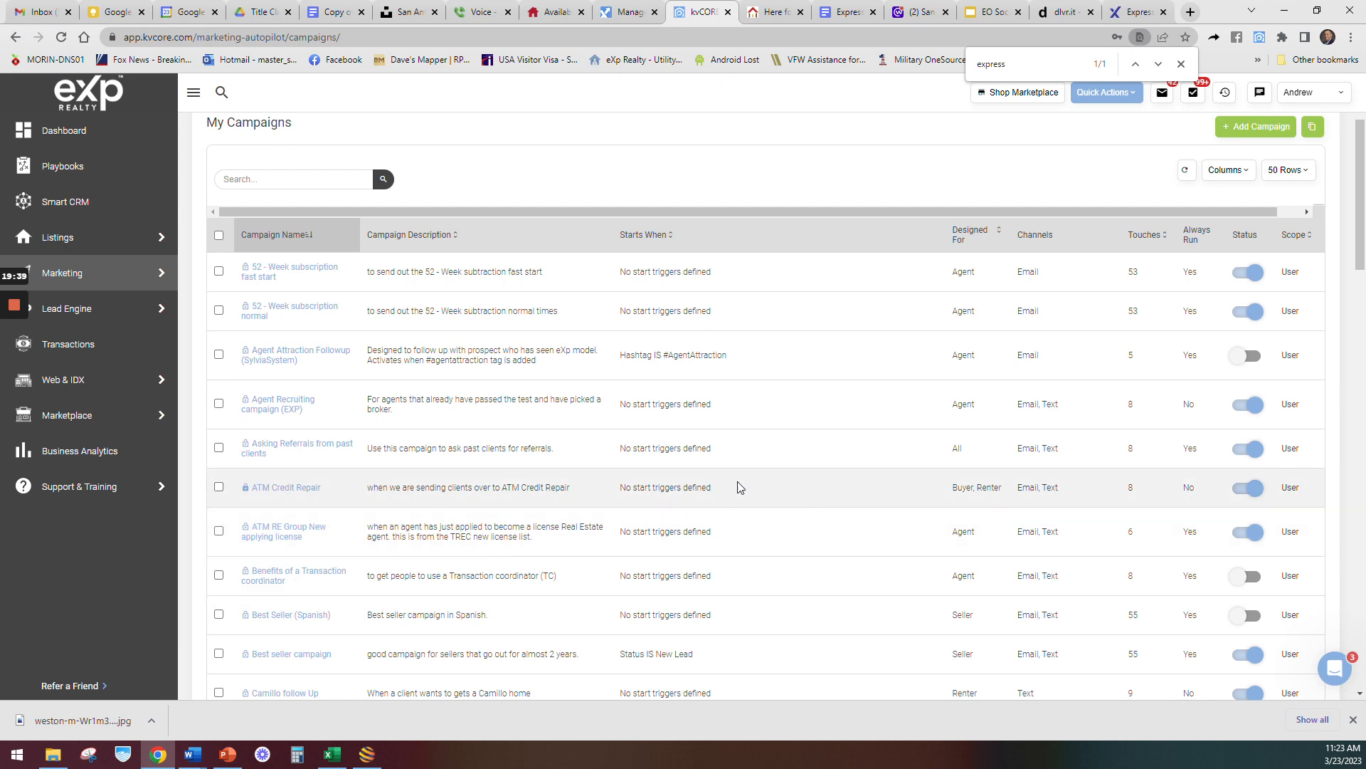
{"action": "scroll", "coordinate": [740, 474], "scroll_direction": "up", "scroll_amount": 2}
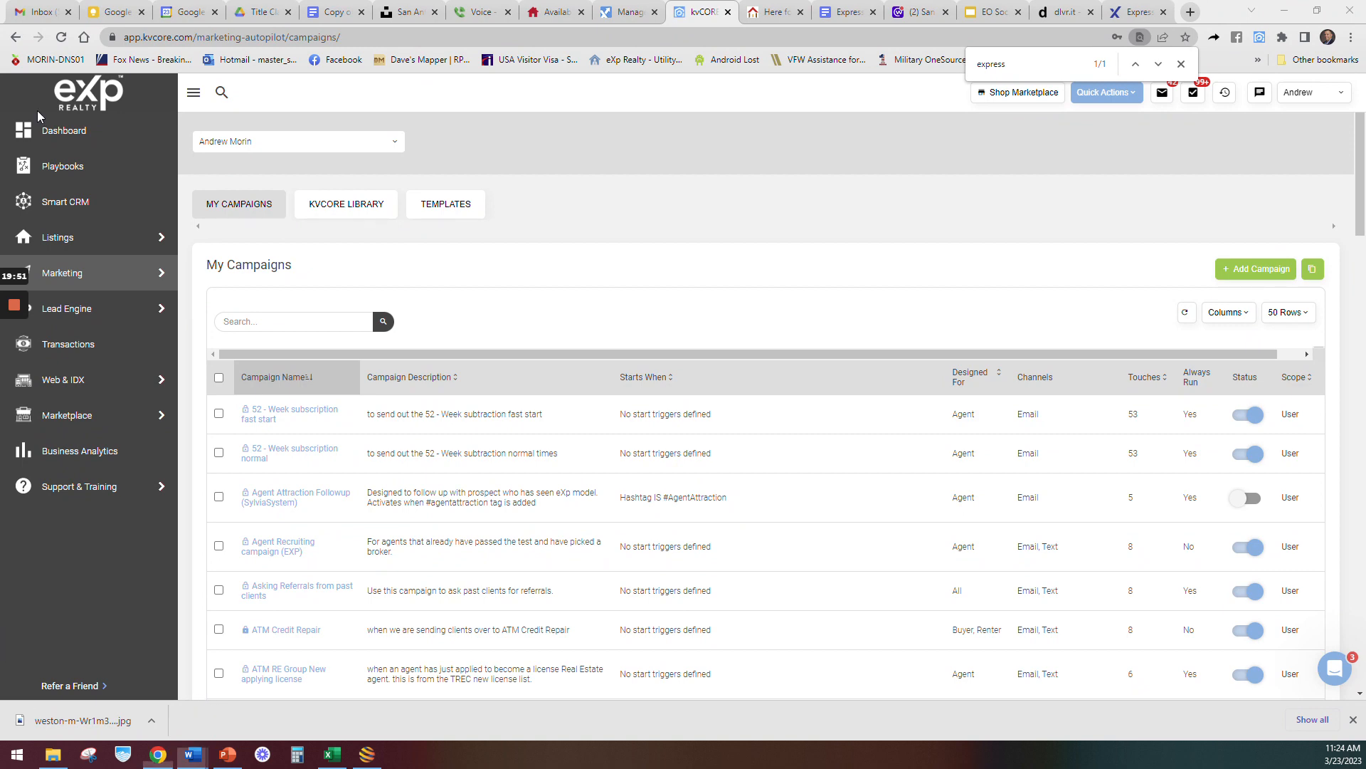
{"action": "left_click", "coordinate": [332, 753]}
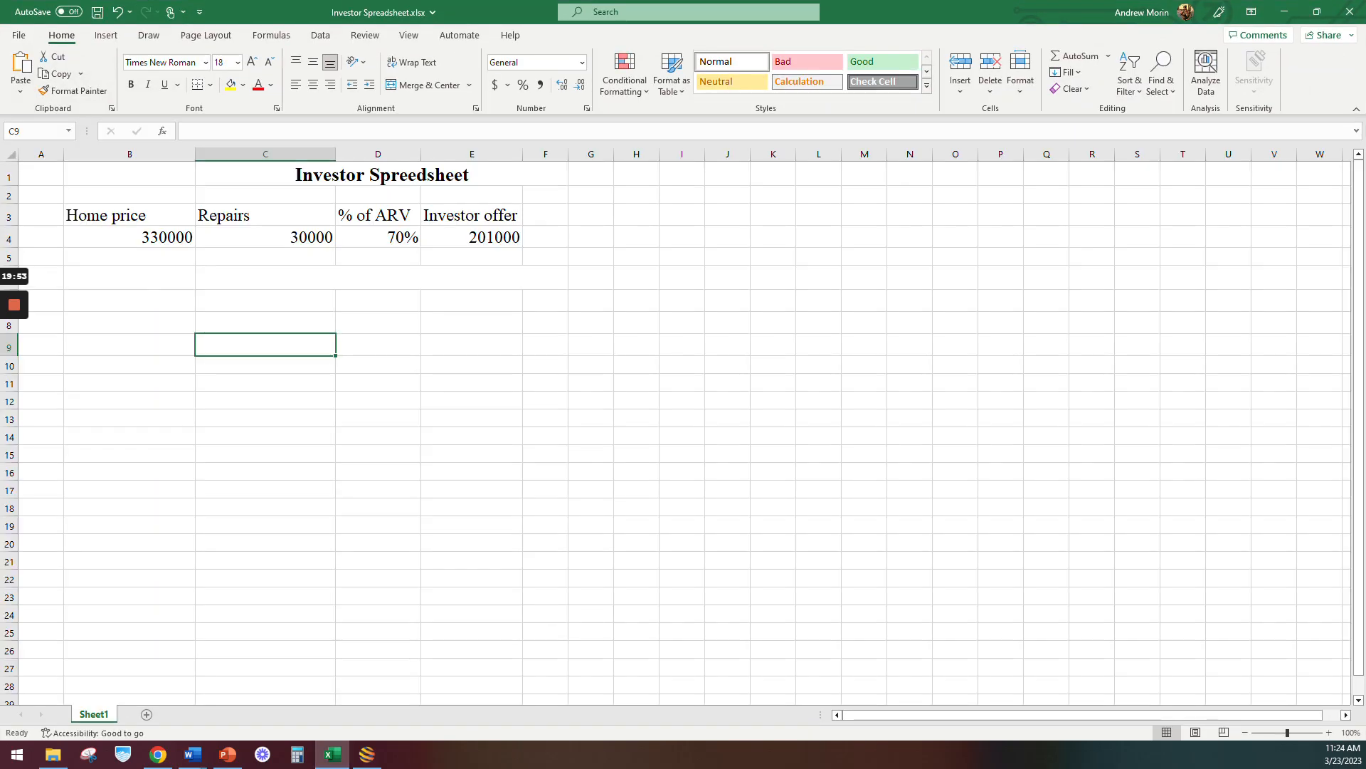
Change the home price in B4 to 500000
{"action": "left_click", "coordinate": [130, 364]}
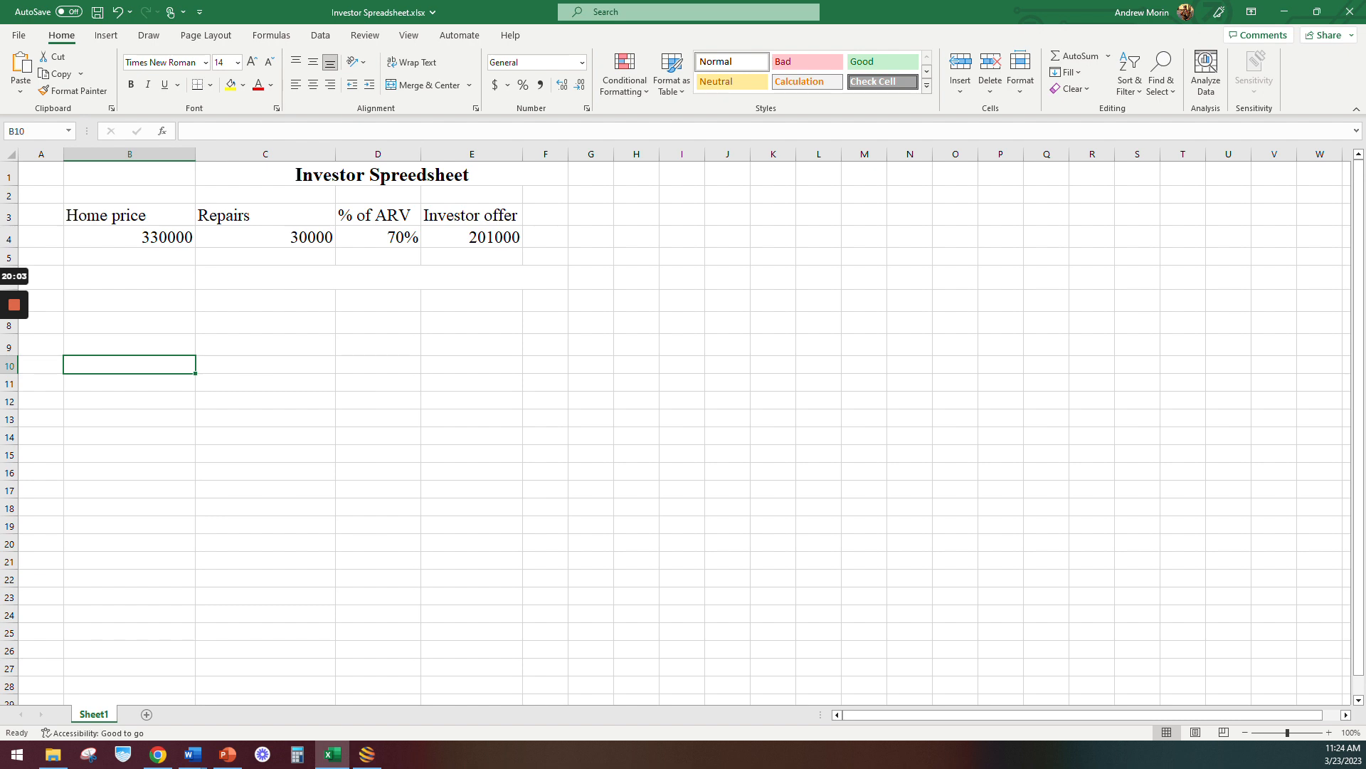
{"action": "left_click", "coordinate": [264, 365]}
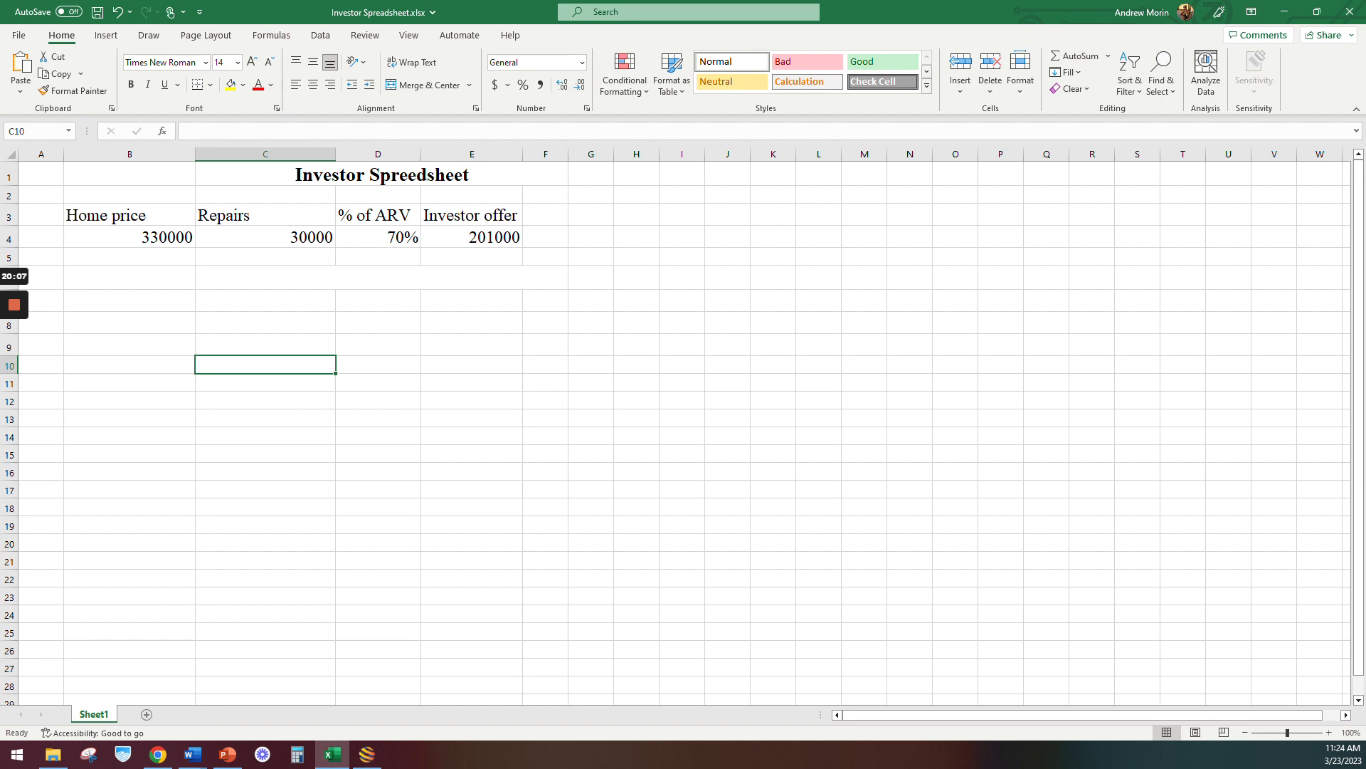
{"action": "left_click", "coordinate": [129, 237]}
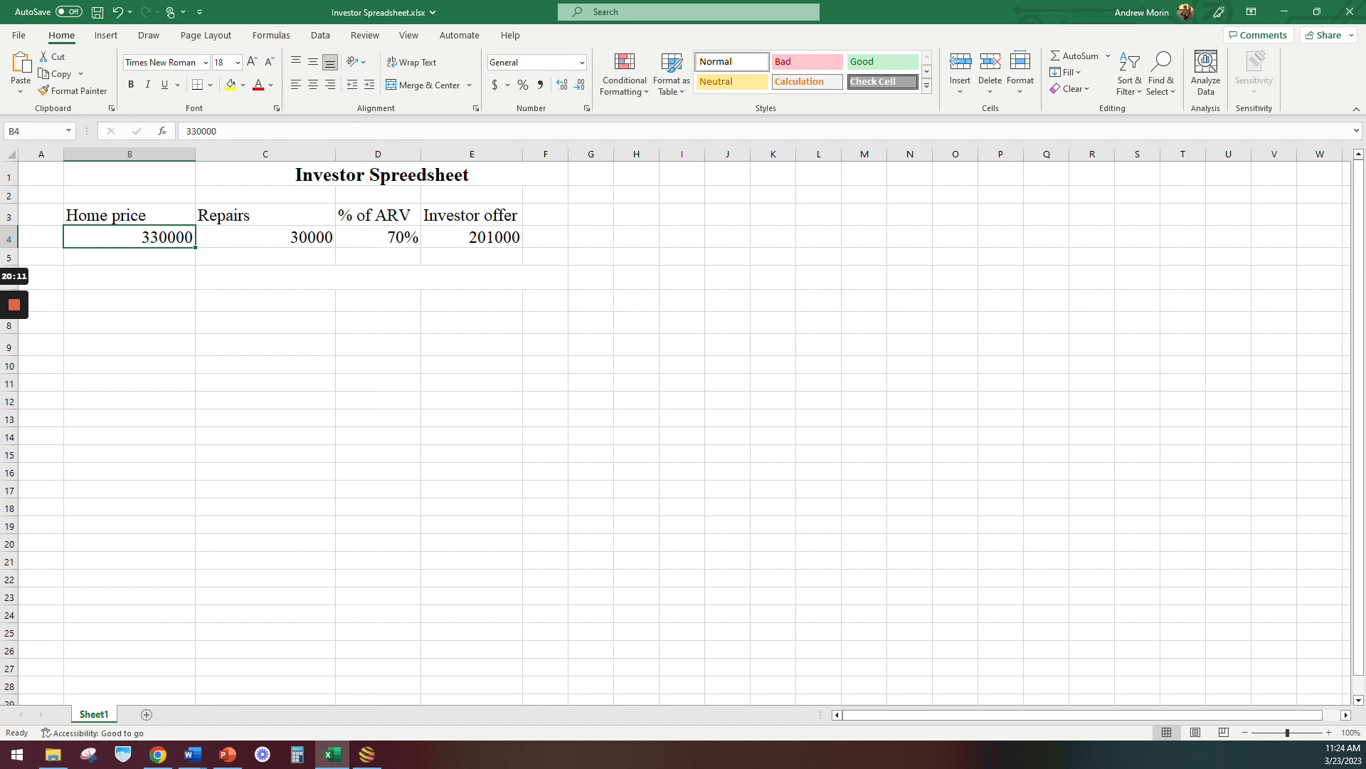
{"action": "type", "text": "500000"}
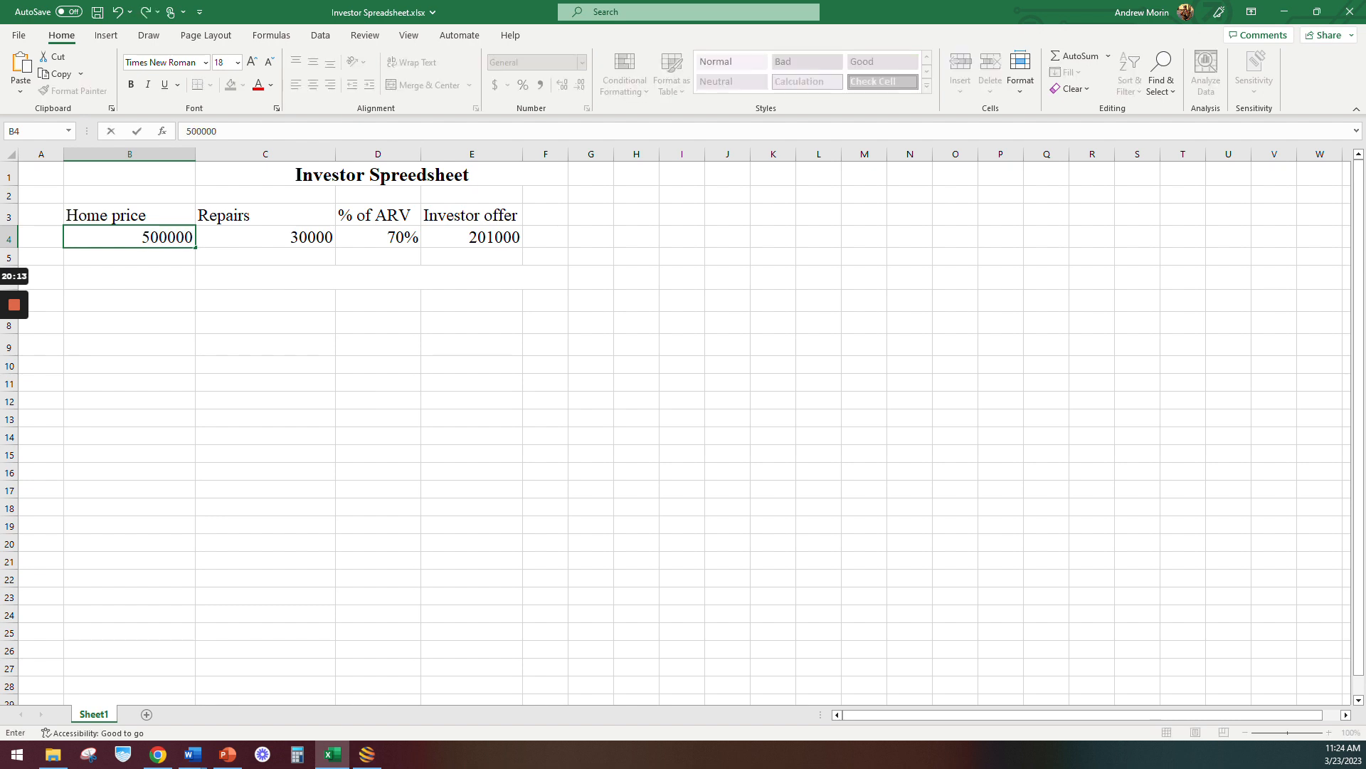
{"action": "left_click", "coordinate": [214, 348]}
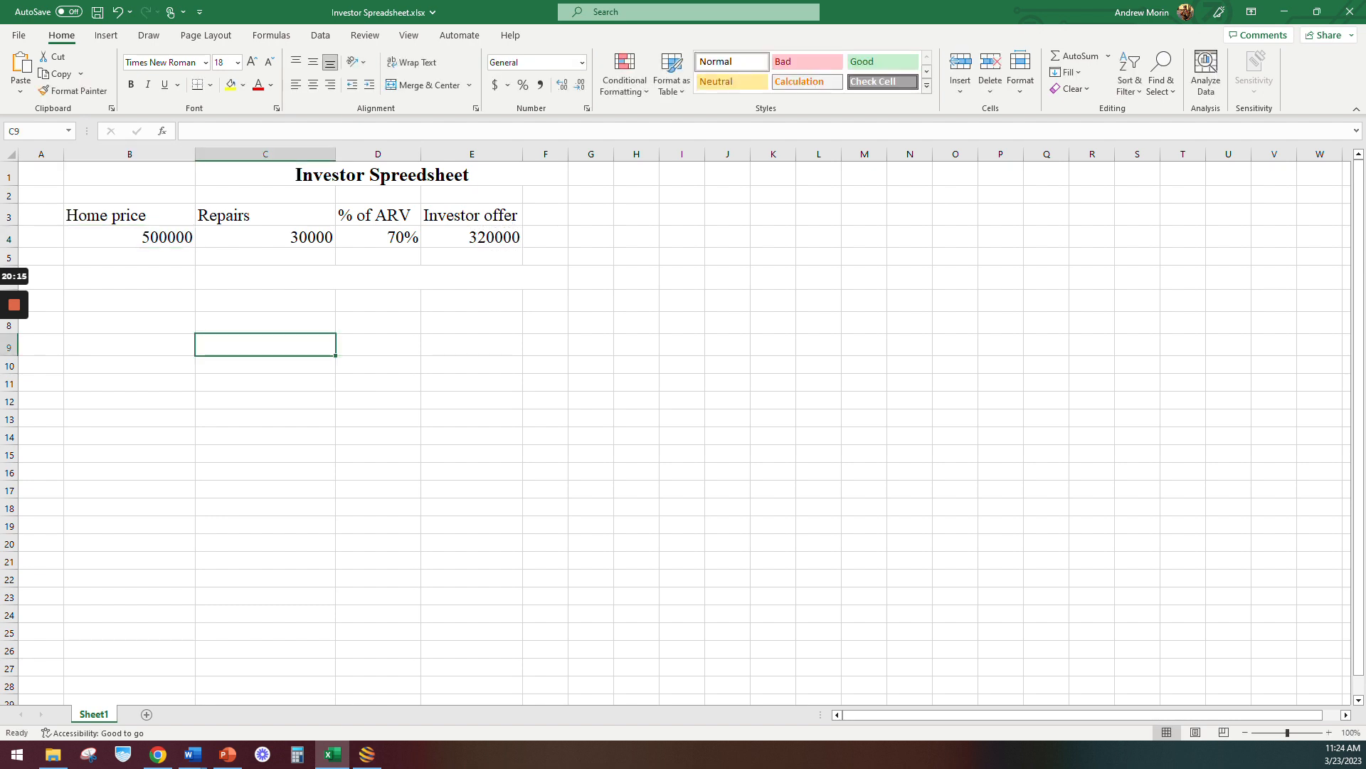
Raise the % of ARV in D4 from 70% to 80%, recalculating the offer to 370000
{"action": "left_click", "coordinate": [265, 237]}
{"action": "left_click", "coordinate": [378, 237]}
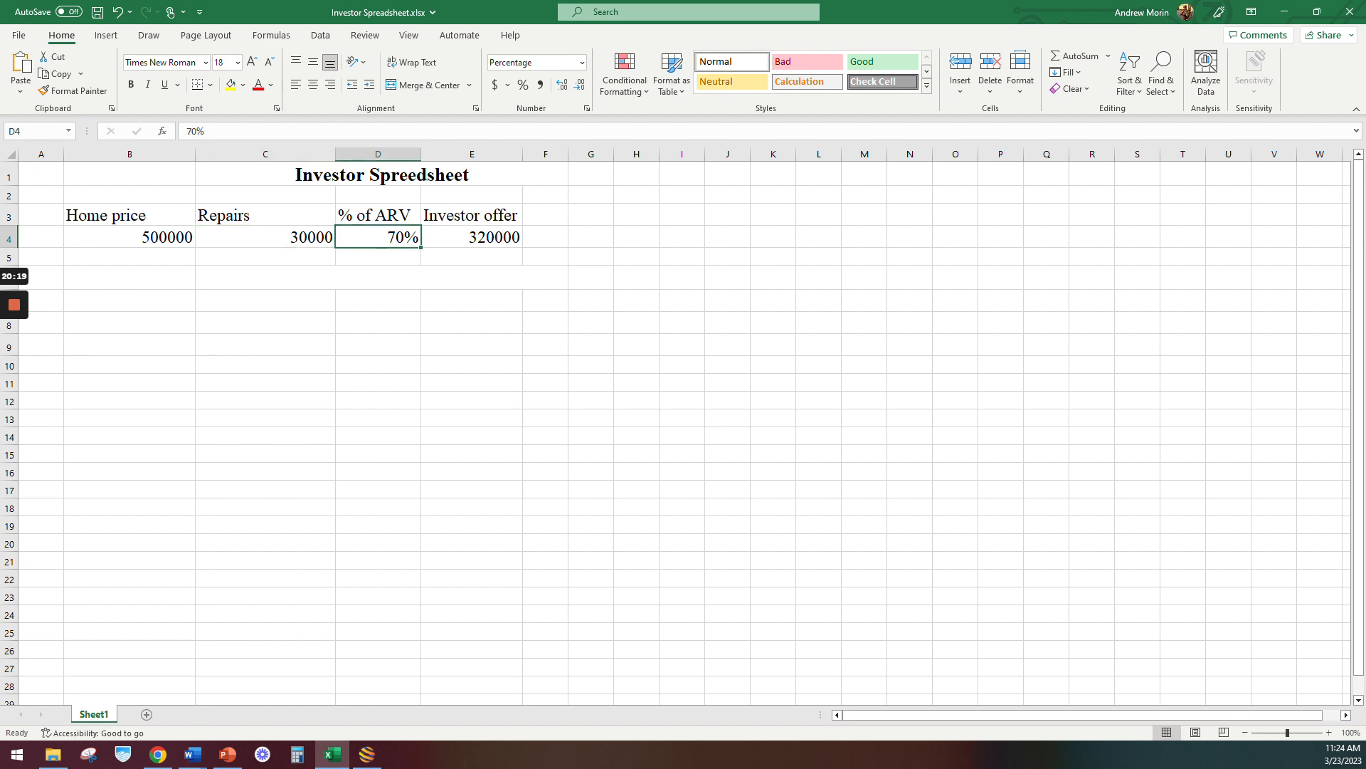
{"action": "left_click", "coordinate": [472, 237]}
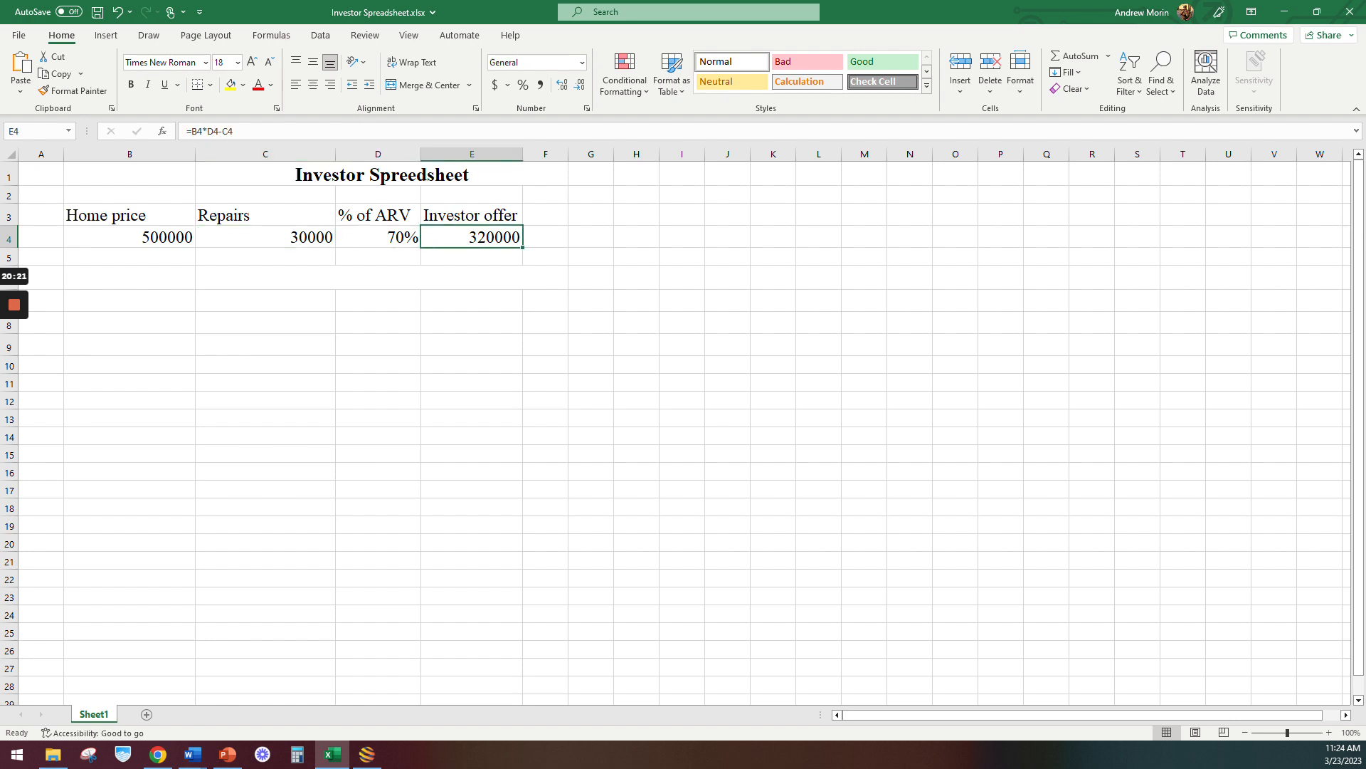
{"action": "left_click", "coordinate": [545, 322]}
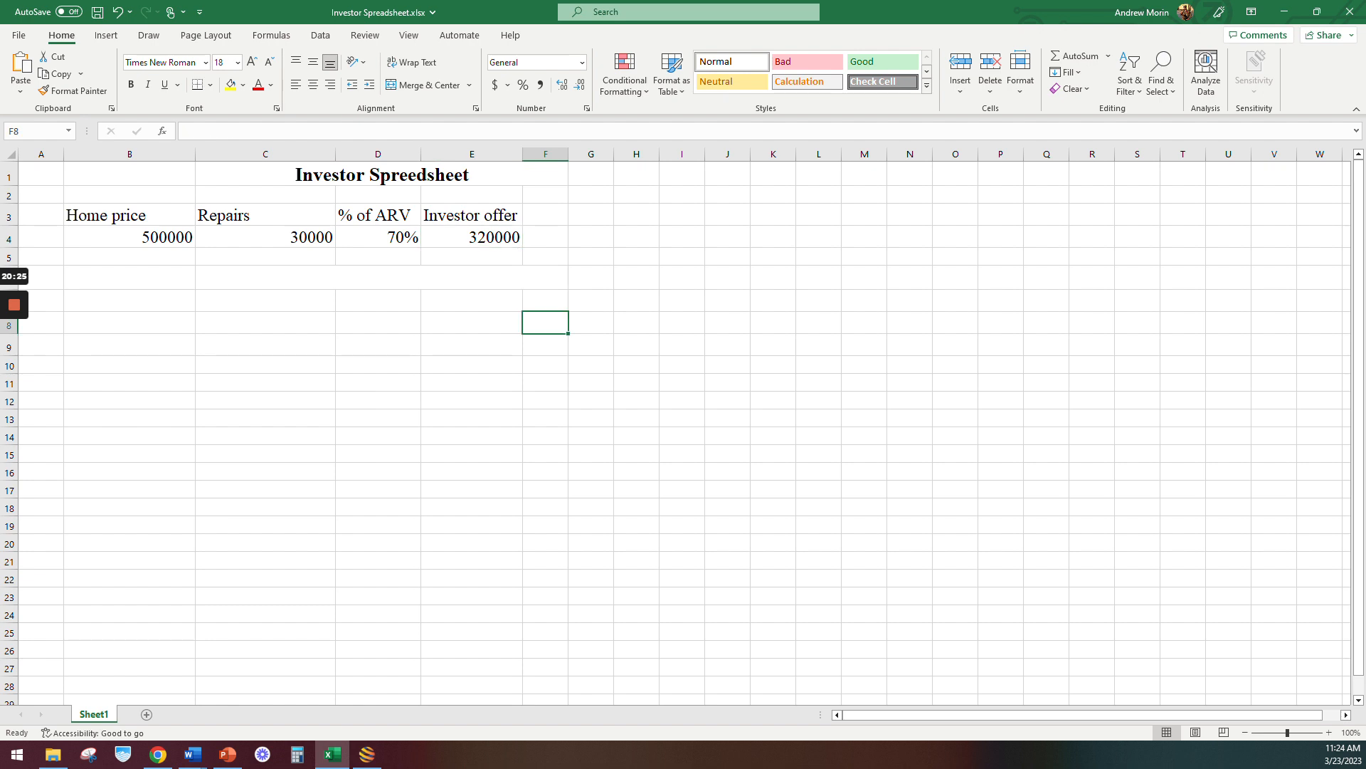
{"action": "left_click", "coordinate": [378, 237]}
{"action": "type", "text": "80"}
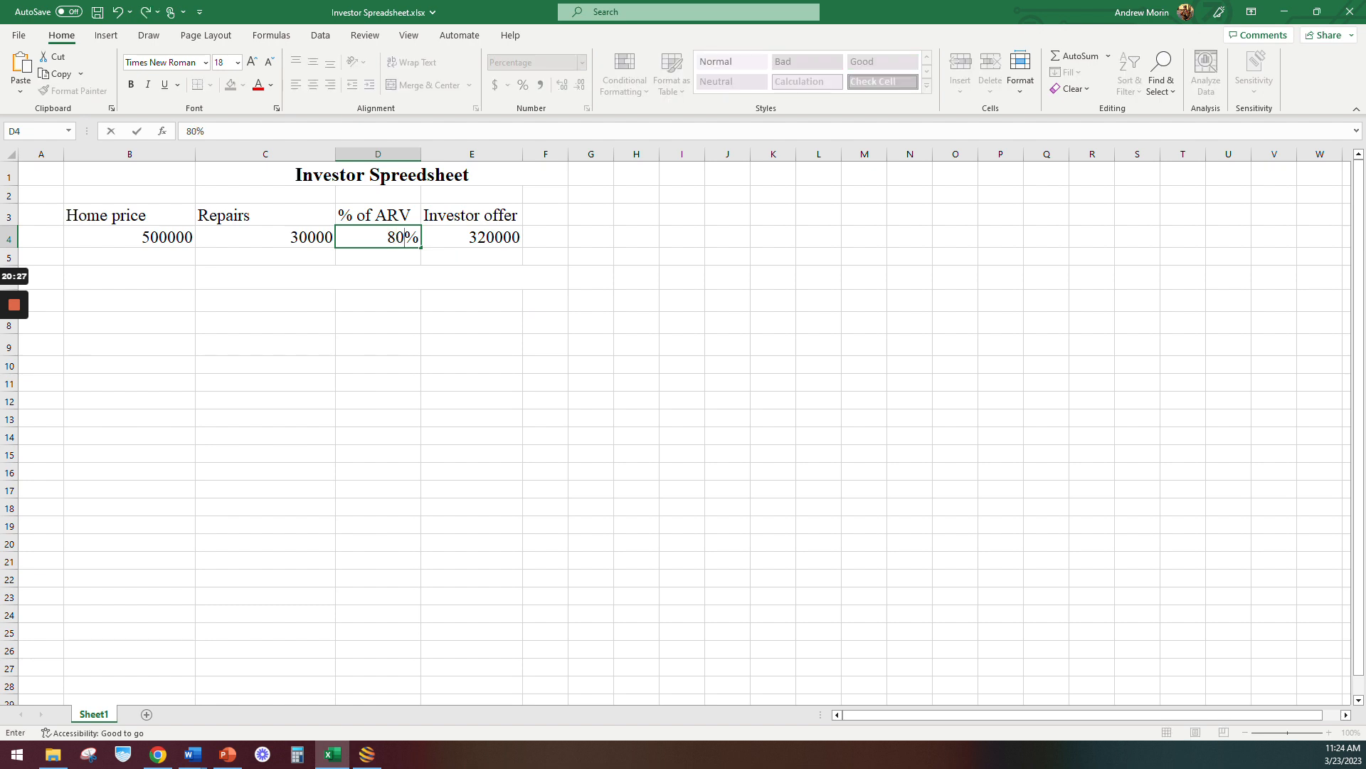
{"action": "left_click", "coordinate": [472, 344]}
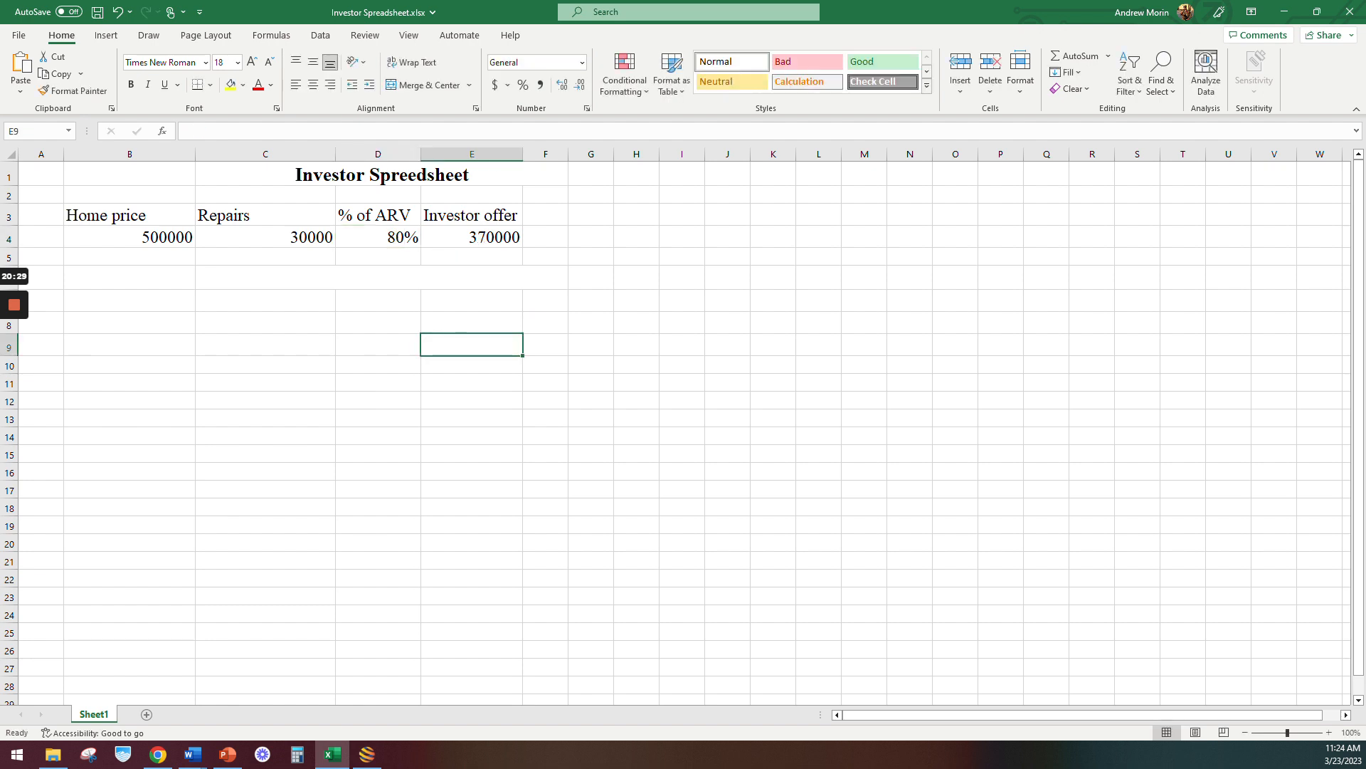
{"action": "left_click", "coordinate": [265, 323]}
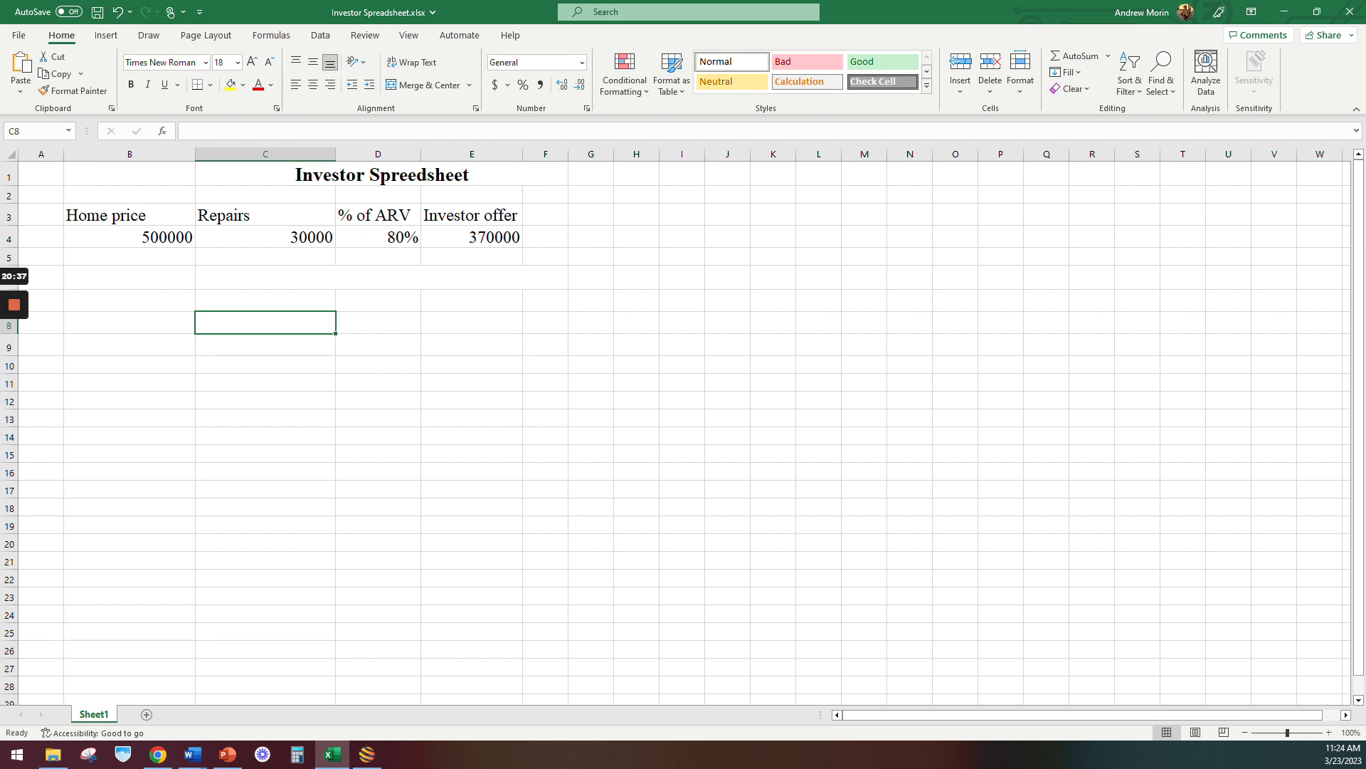
Check the E4 offer formula and B4 home price, then minimize Excel to reveal kvCORE
{"action": "left_click", "coordinate": [193, 754]}
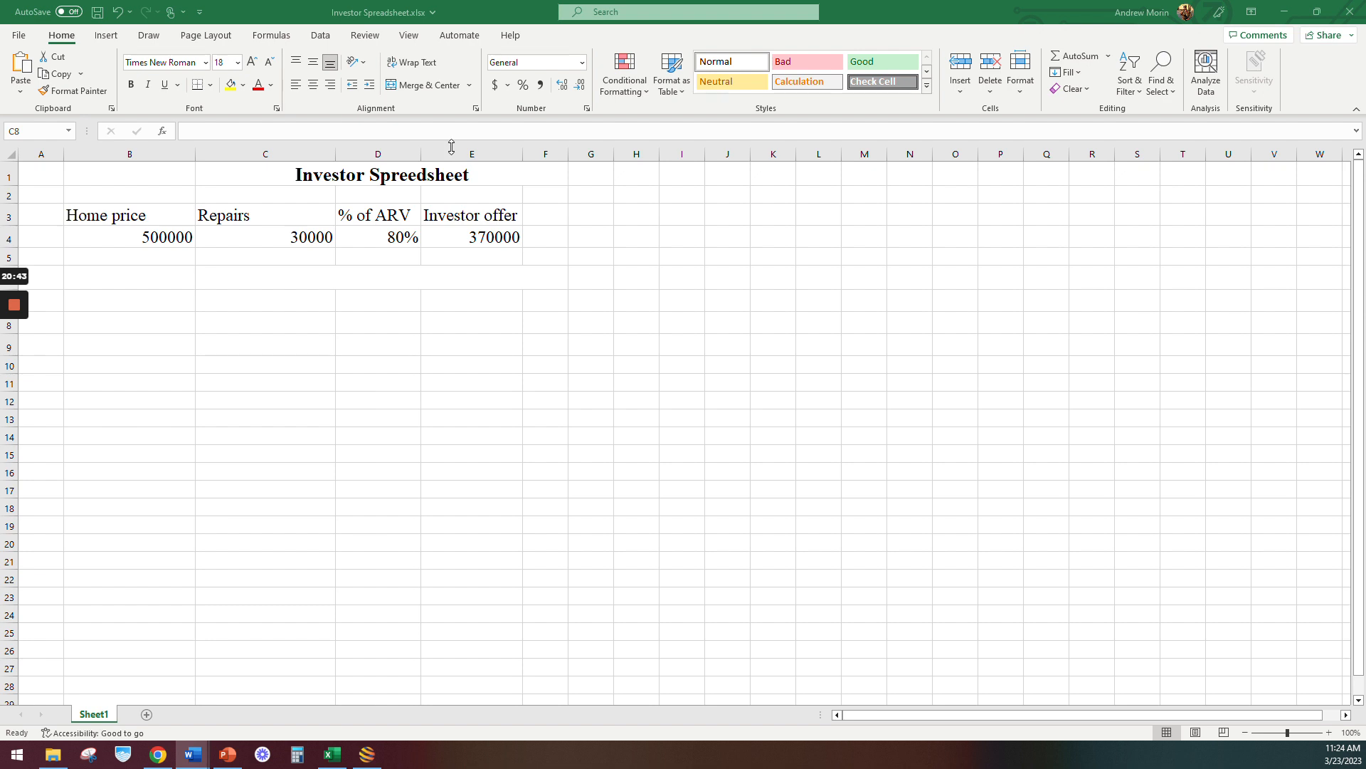
{"action": "key", "text": "alt+Tab"}
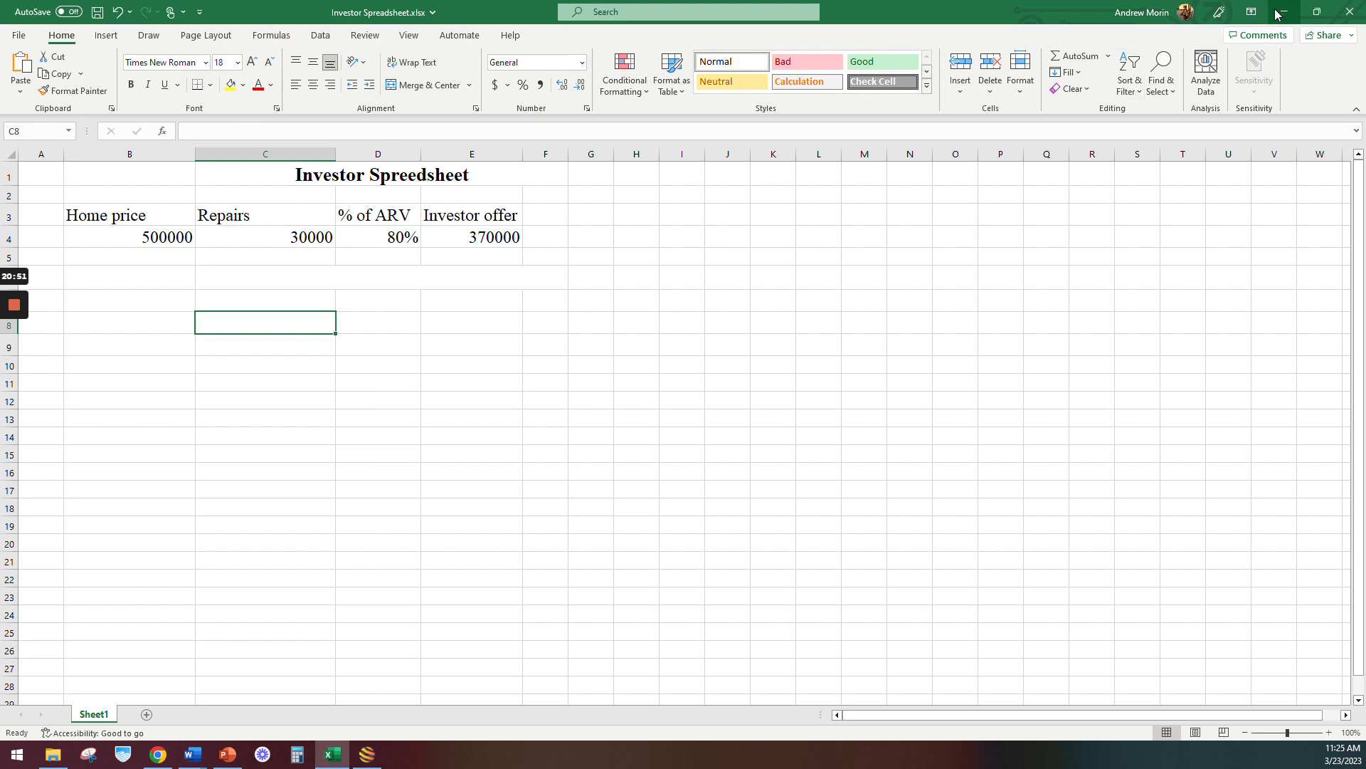
{"action": "left_click", "coordinate": [472, 237]}
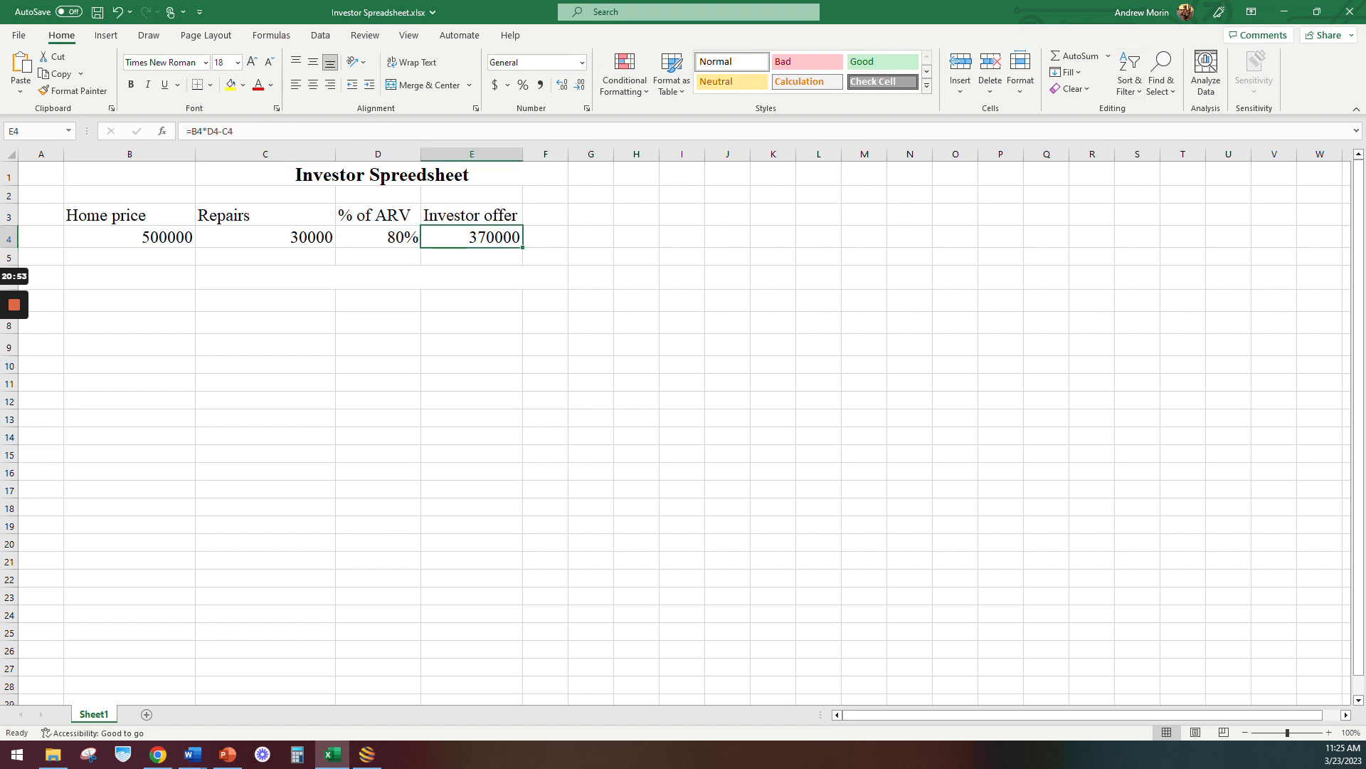
{"action": "left_click", "coordinate": [472, 300]}
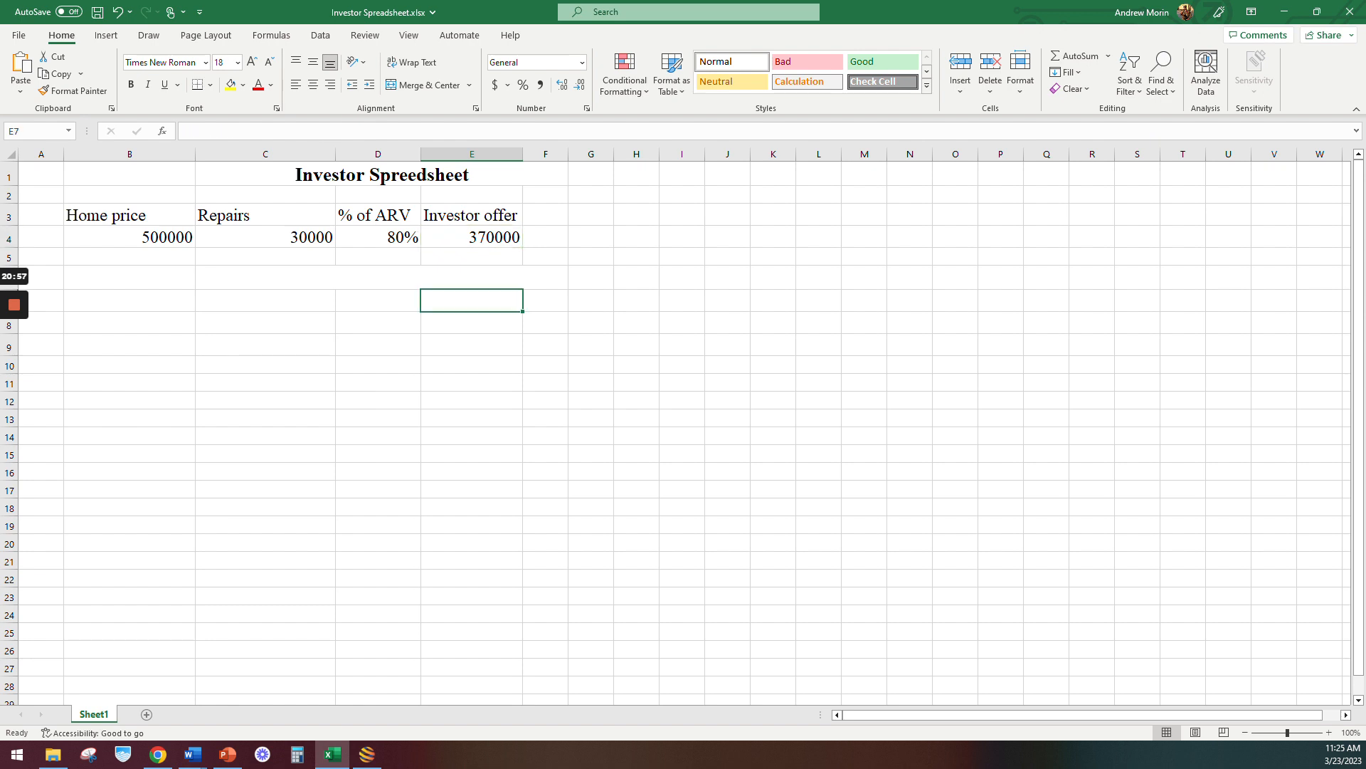
{"action": "left_click", "coordinate": [130, 237]}
{"action": "left_click", "coordinate": [129, 323]}
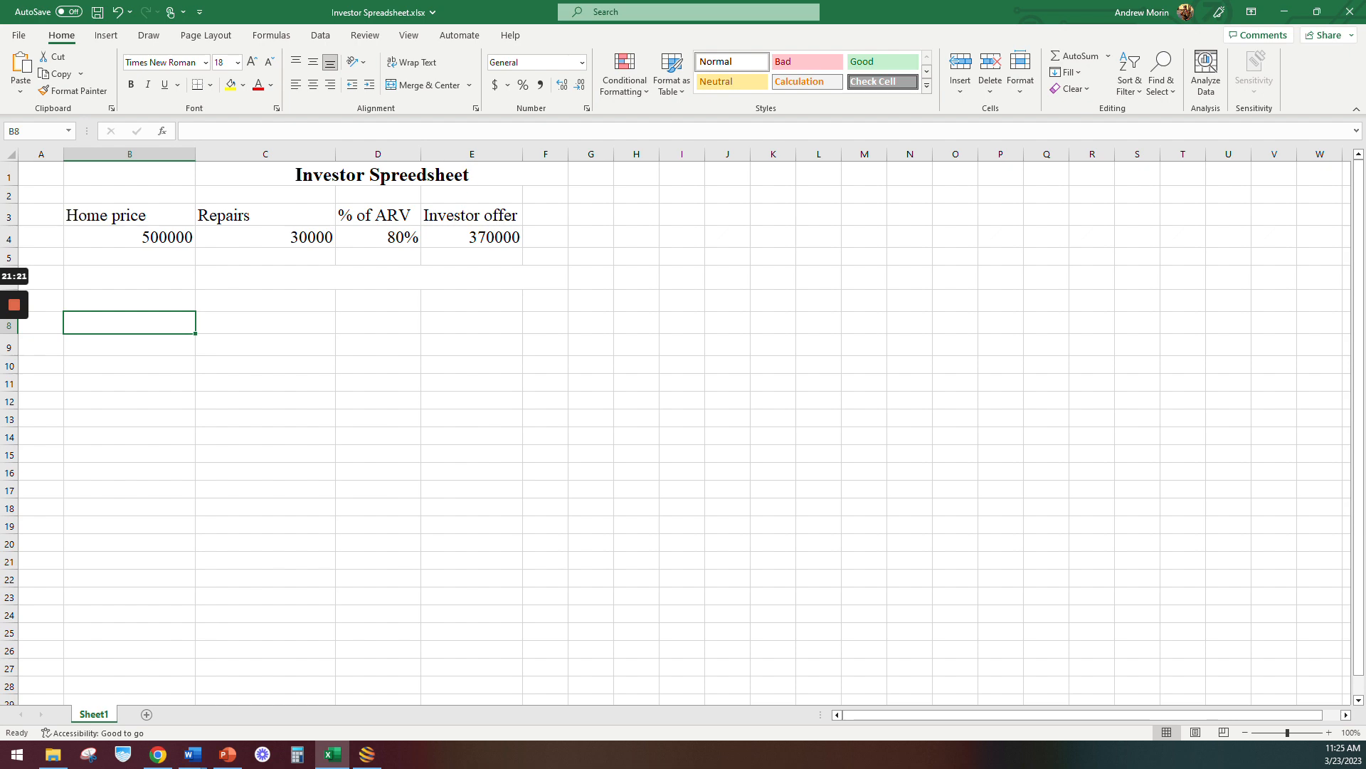
{"action": "key", "text": "alt+Tab"}
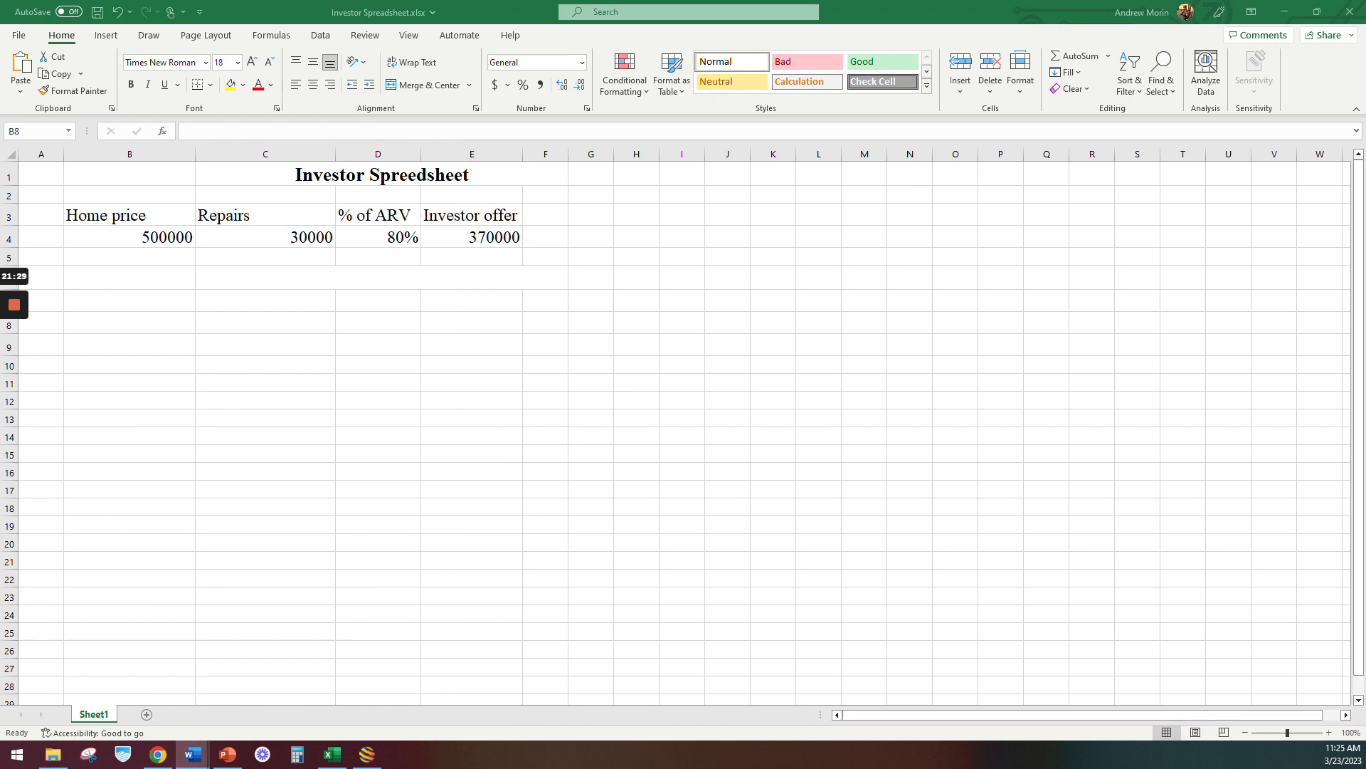
{"action": "key", "text": "alt+Tab"}
{"action": "left_click", "coordinate": [471, 237]}
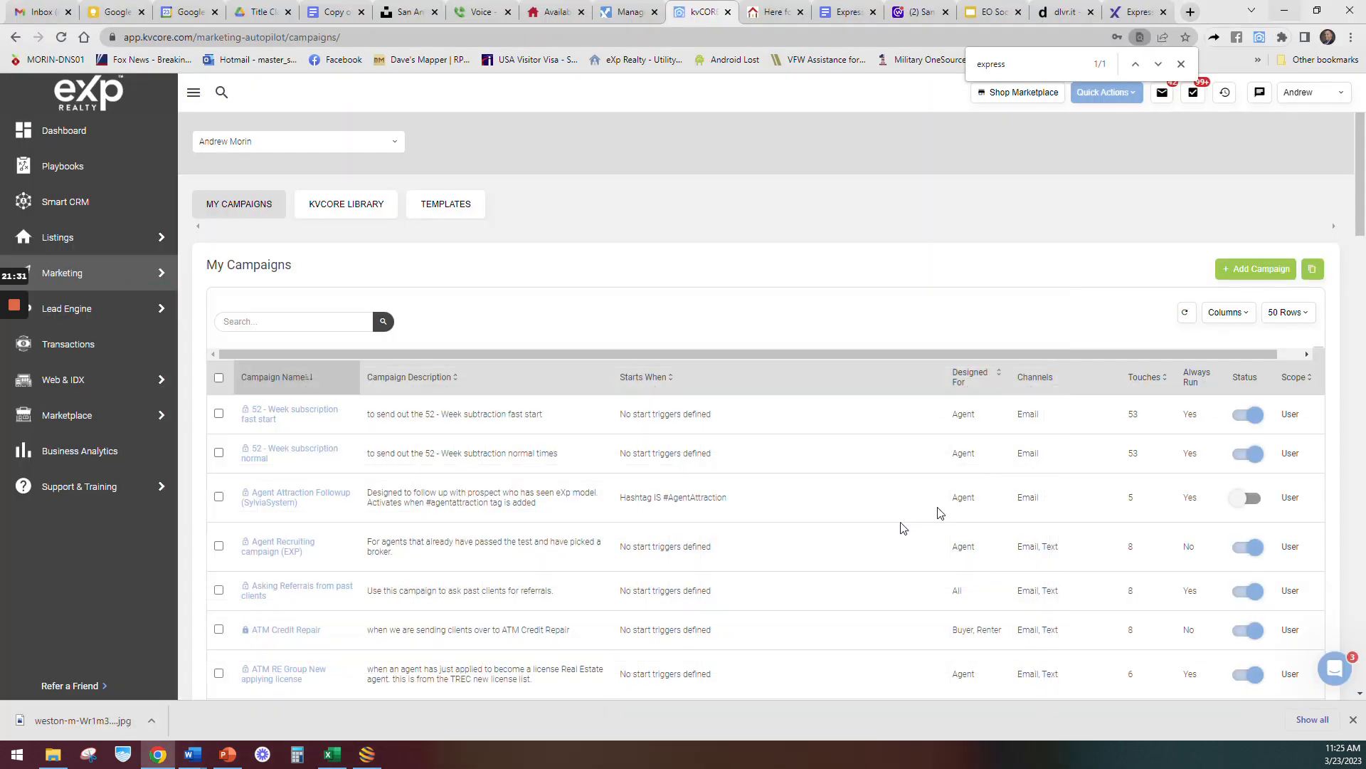
{"action": "left_click", "coordinate": [1285, 12]}
Open the Express offer notes document and put the cursor at the end of the client-type list
{"action": "left_click", "coordinate": [840, 12]}
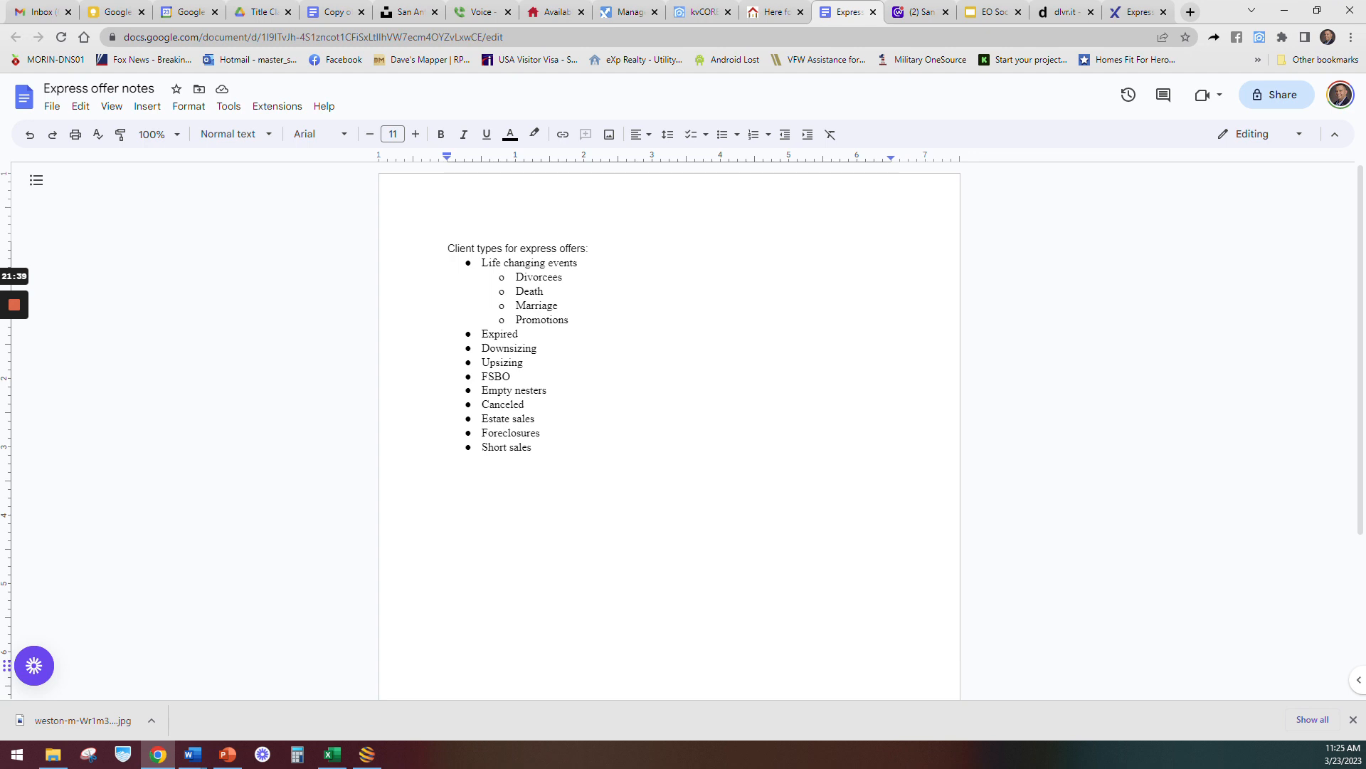
{"action": "left_click", "coordinate": [578, 263]}
{"action": "left_click", "coordinate": [590, 248]}
{"action": "left_click", "coordinate": [563, 277]}
{"action": "left_click_drag", "start_coordinate": [532, 447], "coordinate": [482, 419]}
{"action": "left_click", "coordinate": [535, 418]}
Add indented sub-points under Death: Convenience, Family member sneed money, Grieving process, Equity in property
{"action": "key", "text": "Return"}
{"action": "key", "text": "Tab"}
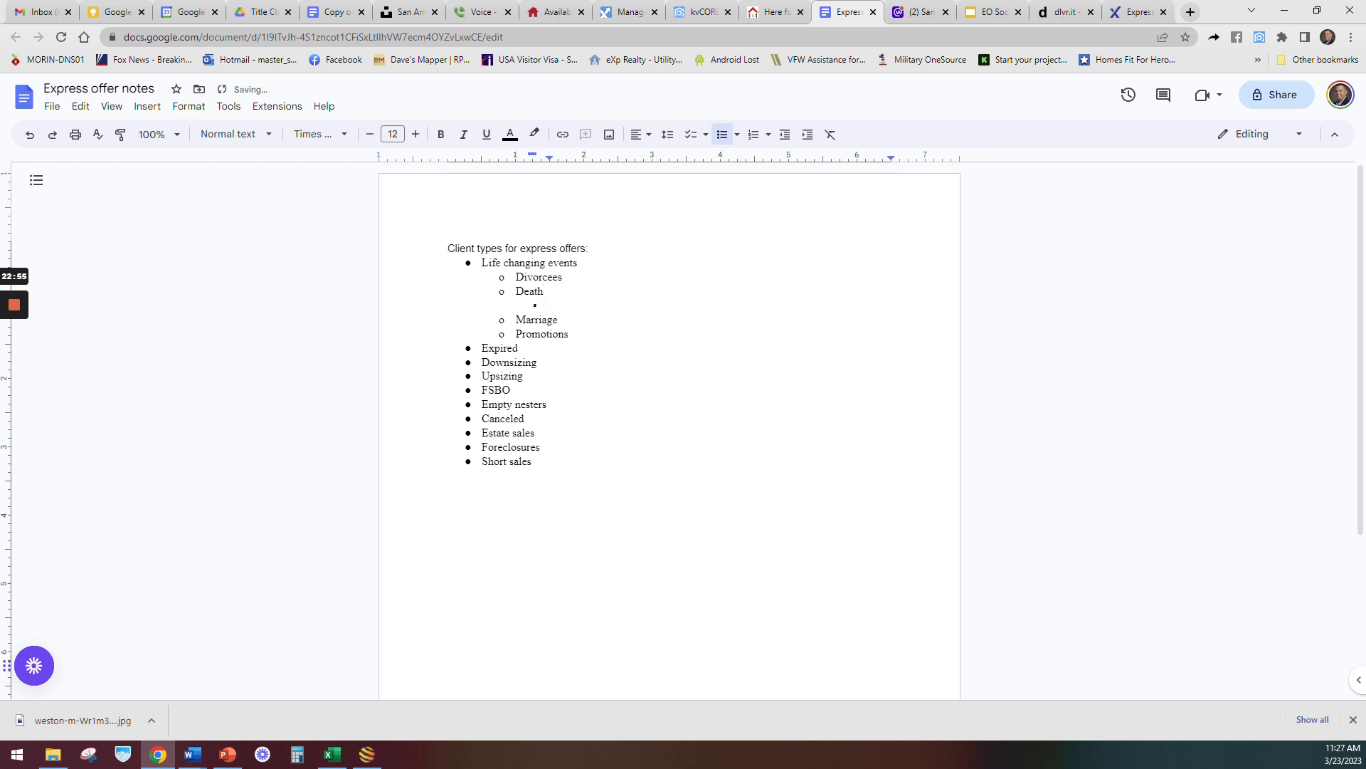
{"action": "type", "text": "convience"}
{"action": "key", "text": "Return"}
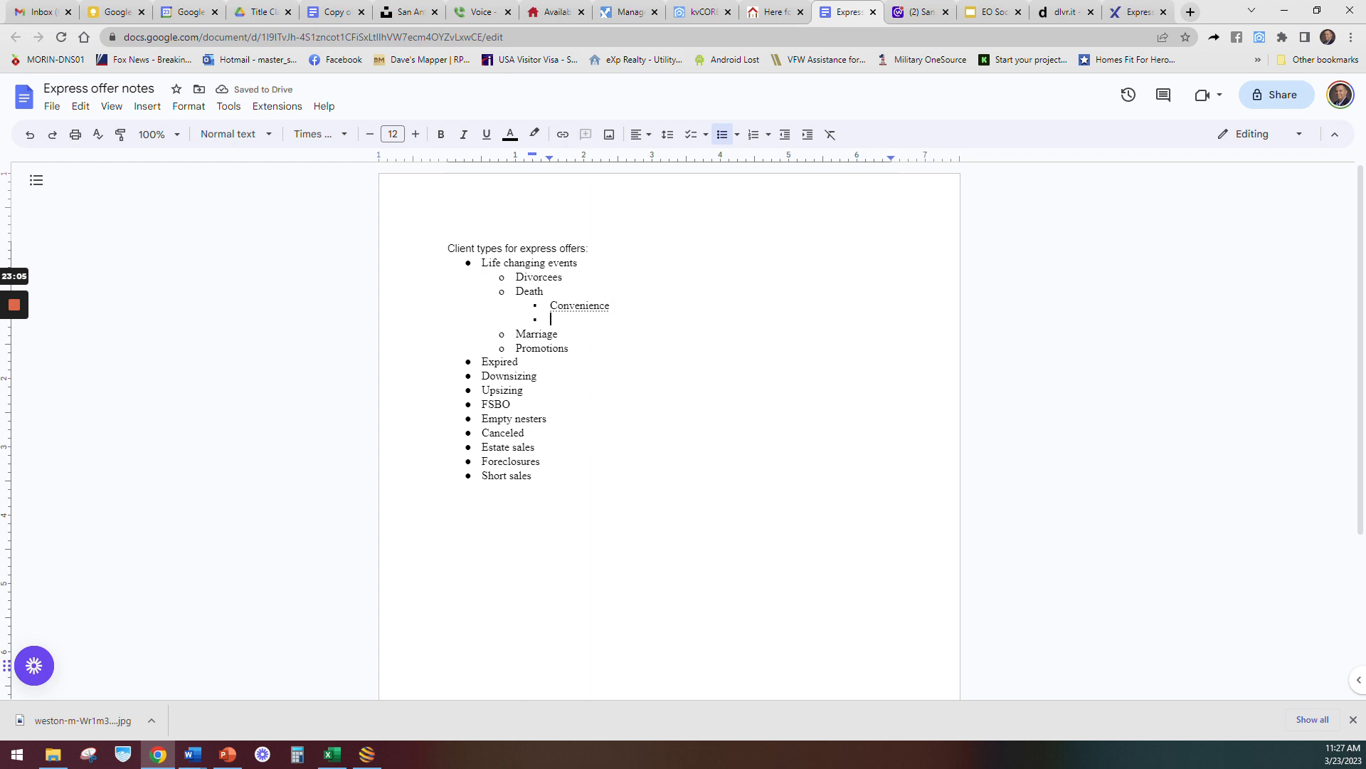
{"action": "type", "text": "Family men"}
{"action": "type", "text": "ber "}
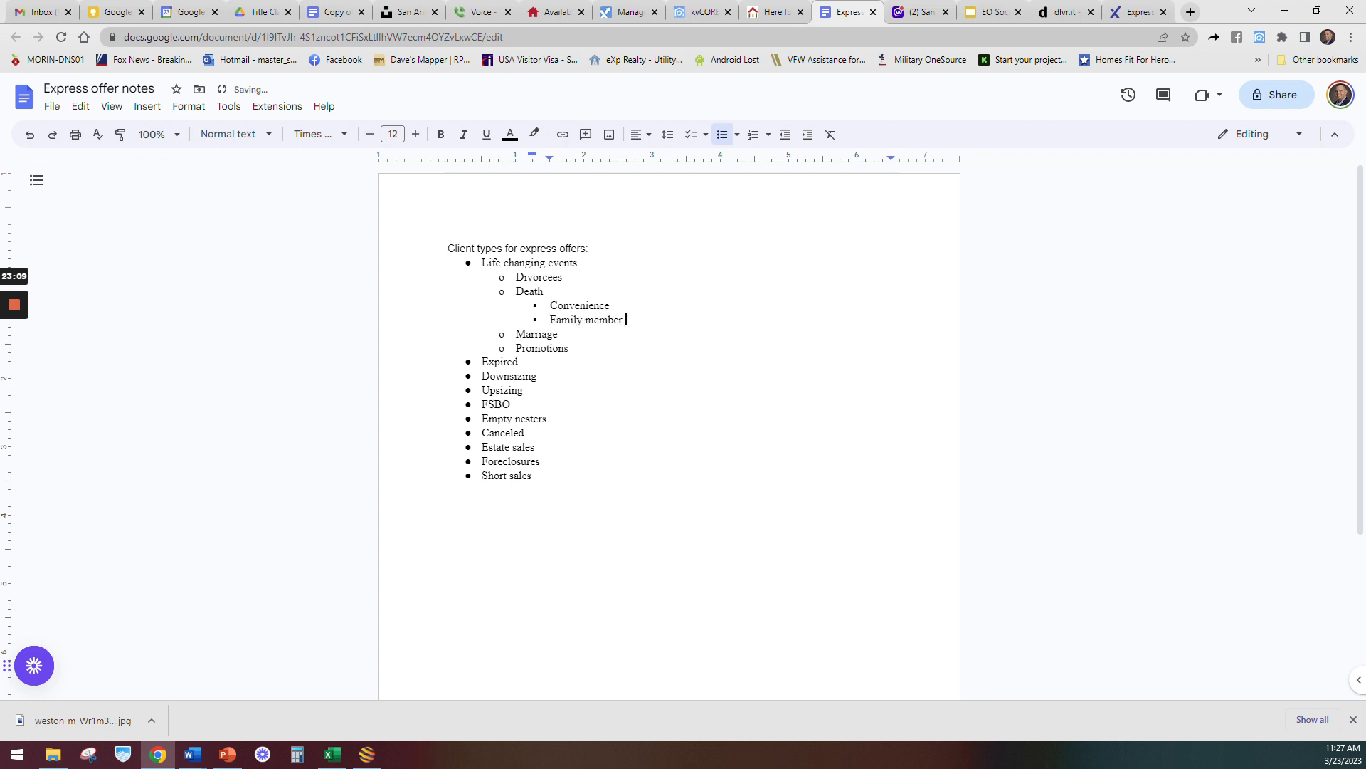
{"action": "type", "text": "sneed money"}
{"action": "key", "text": "Return"}
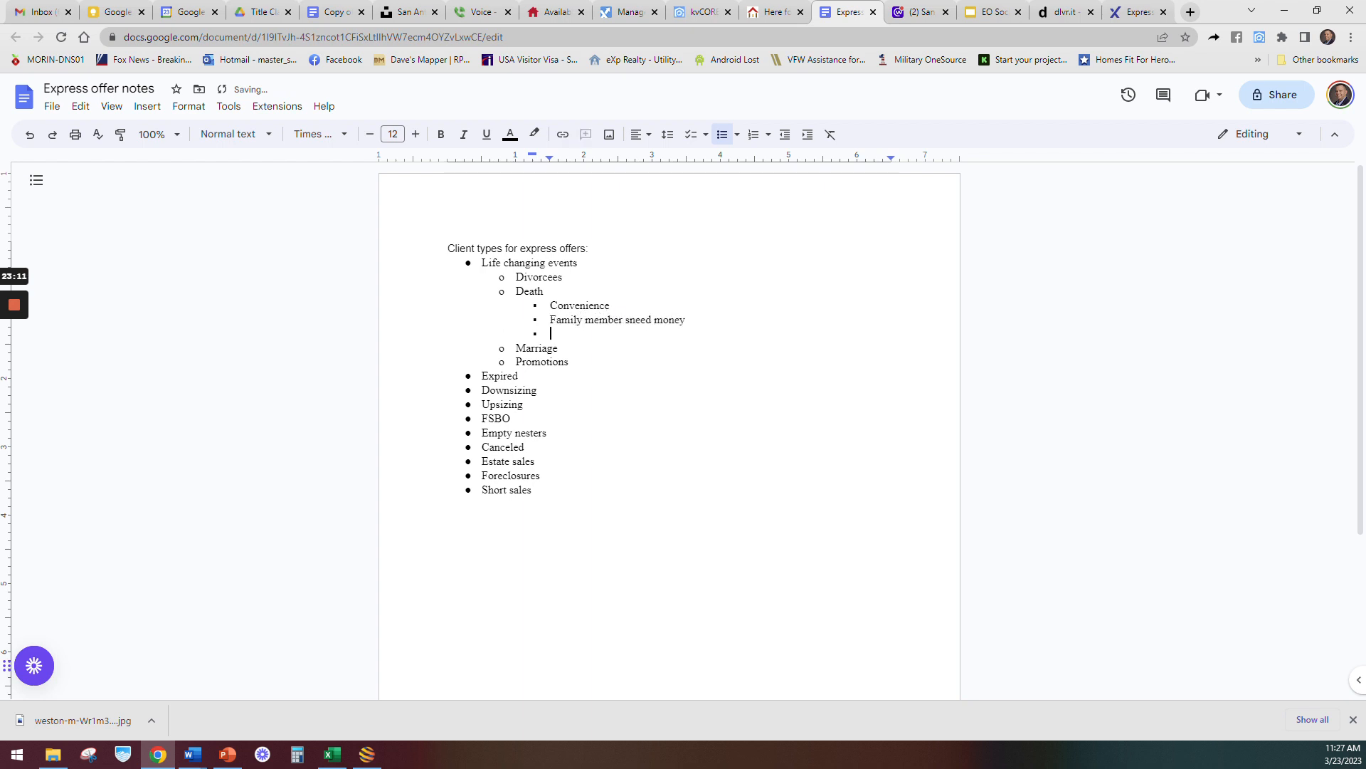
{"action": "type", "text": "Grieving process"}
{"action": "key", "text": "Return"}
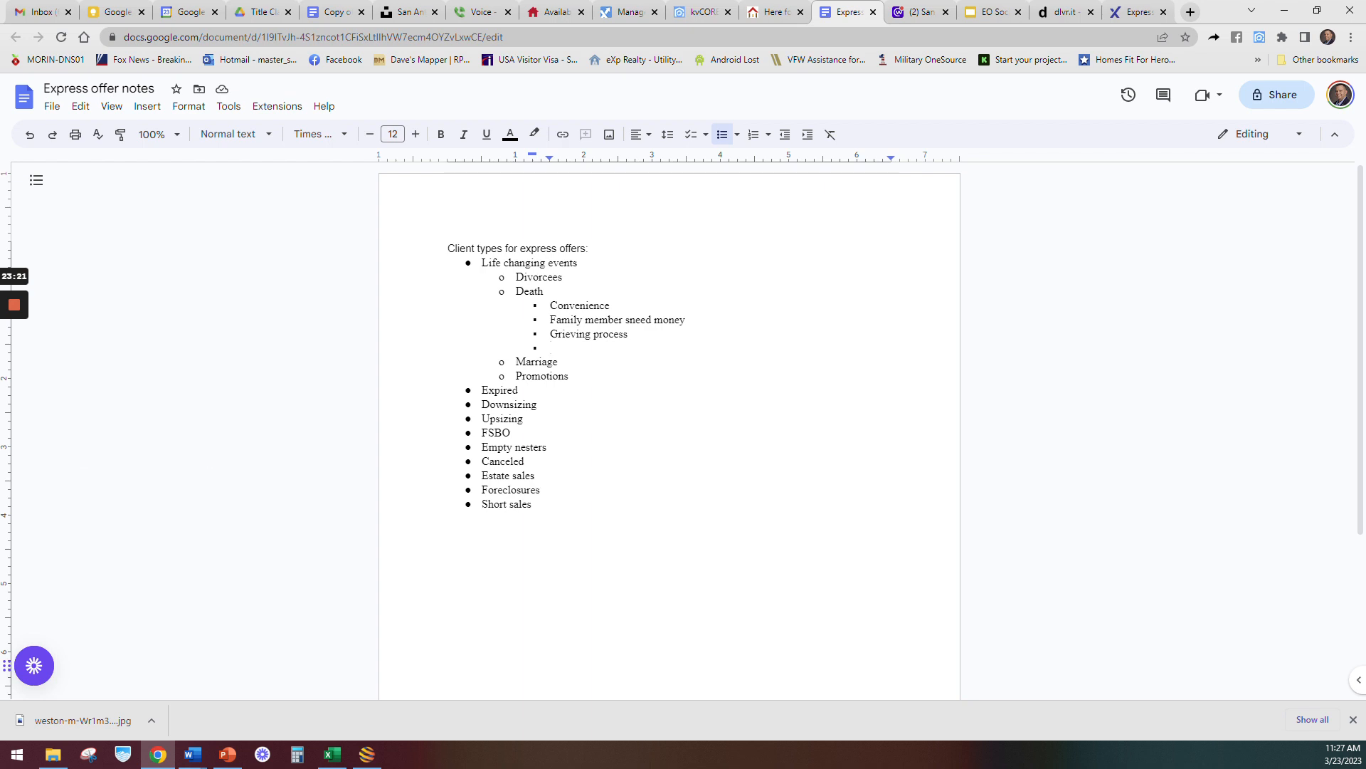
{"action": "type", "text": "equity in property"}
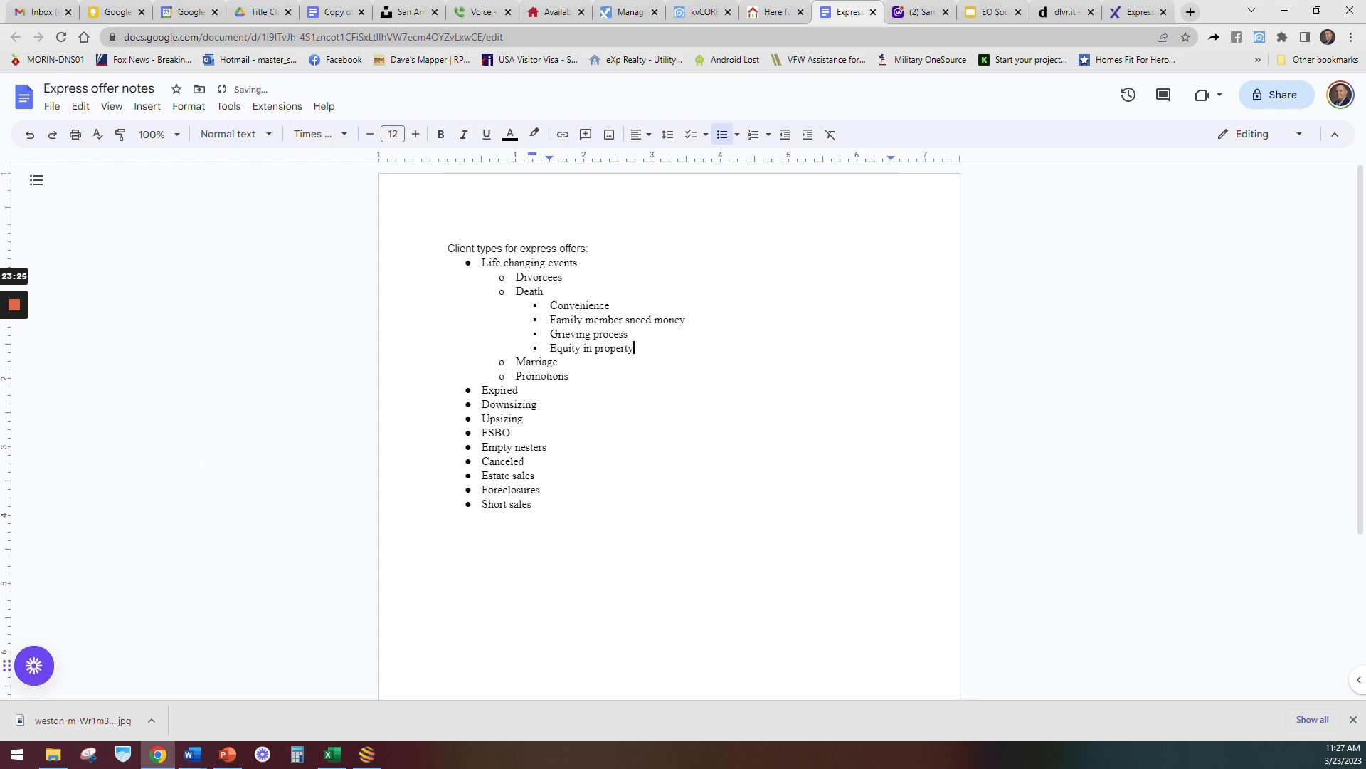
{"action": "left_click", "coordinate": [558, 362]}
{"action": "left_click", "coordinate": [332, 754]}
{"action": "left_click", "coordinate": [129, 237]}
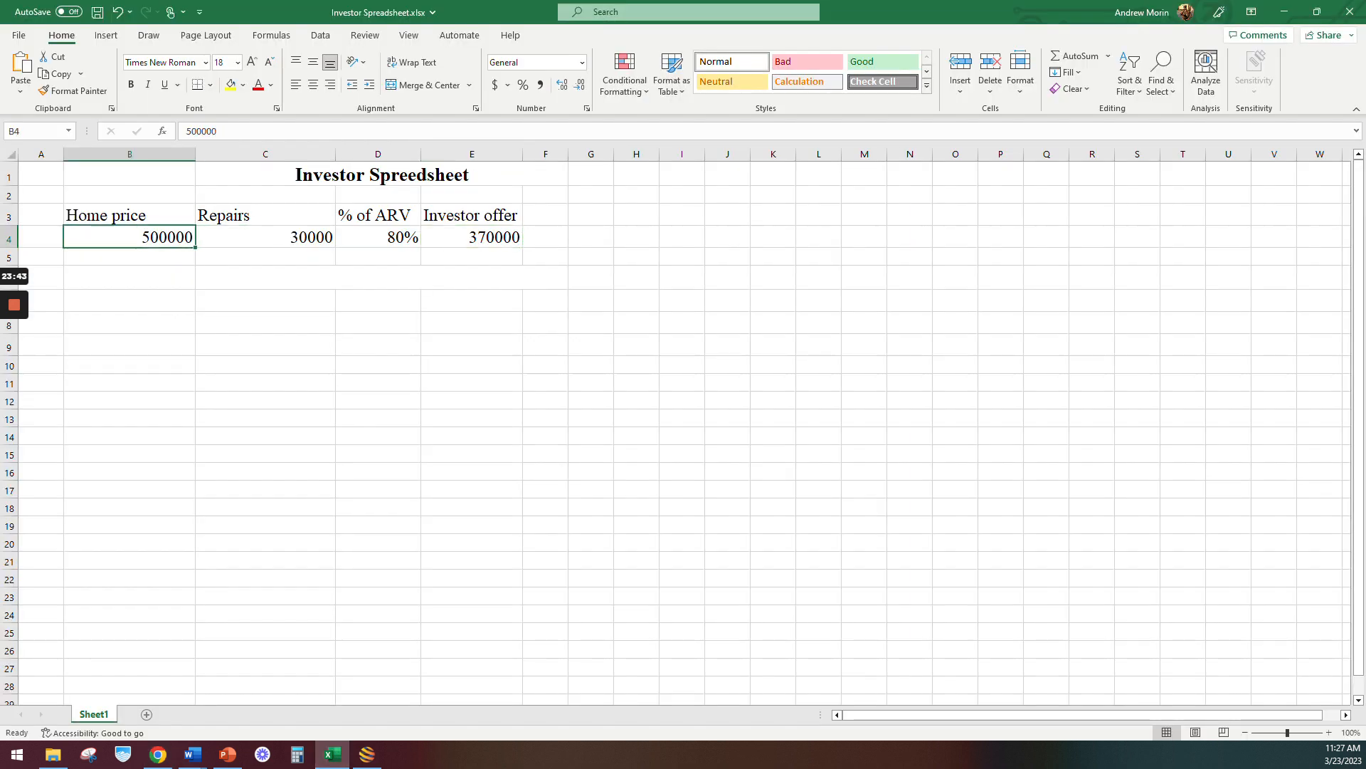
{"action": "left_click", "coordinate": [381, 277]}
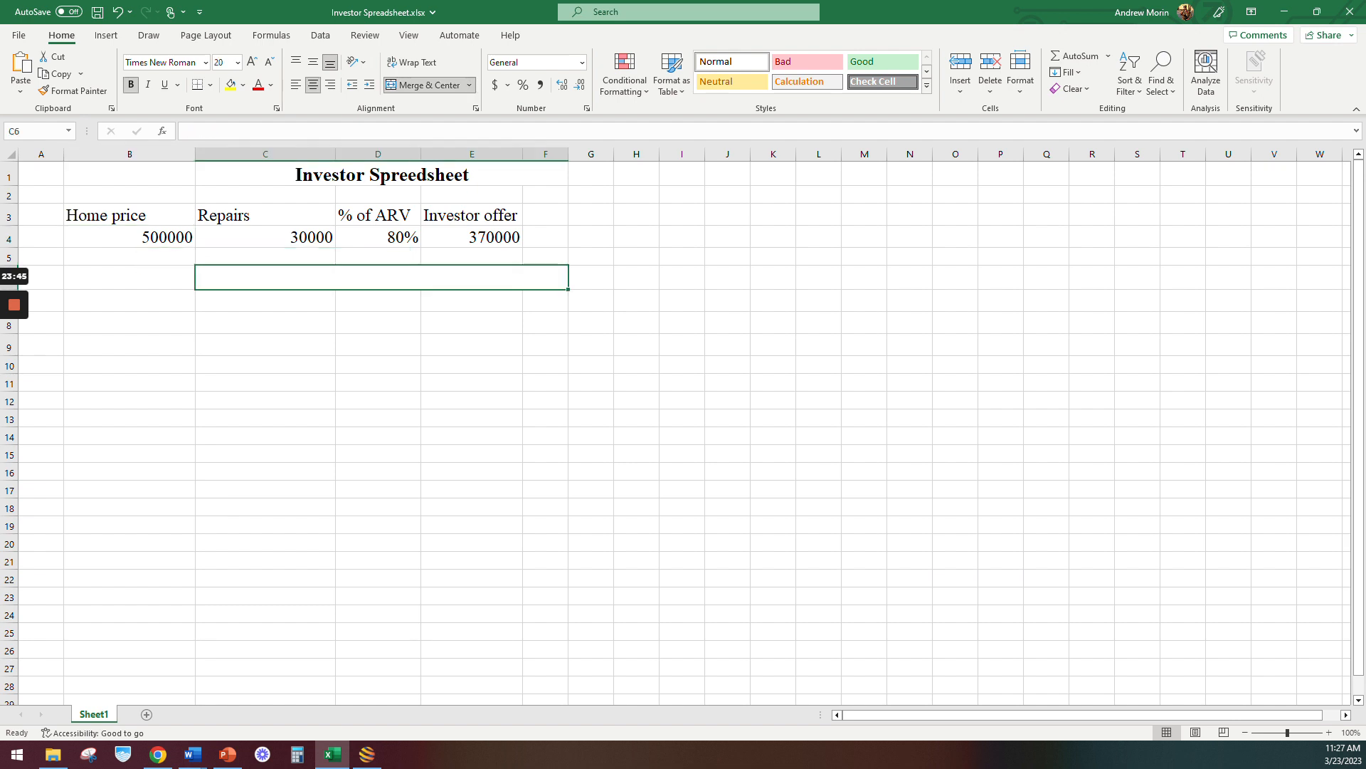
{"action": "left_click", "coordinate": [471, 237]}
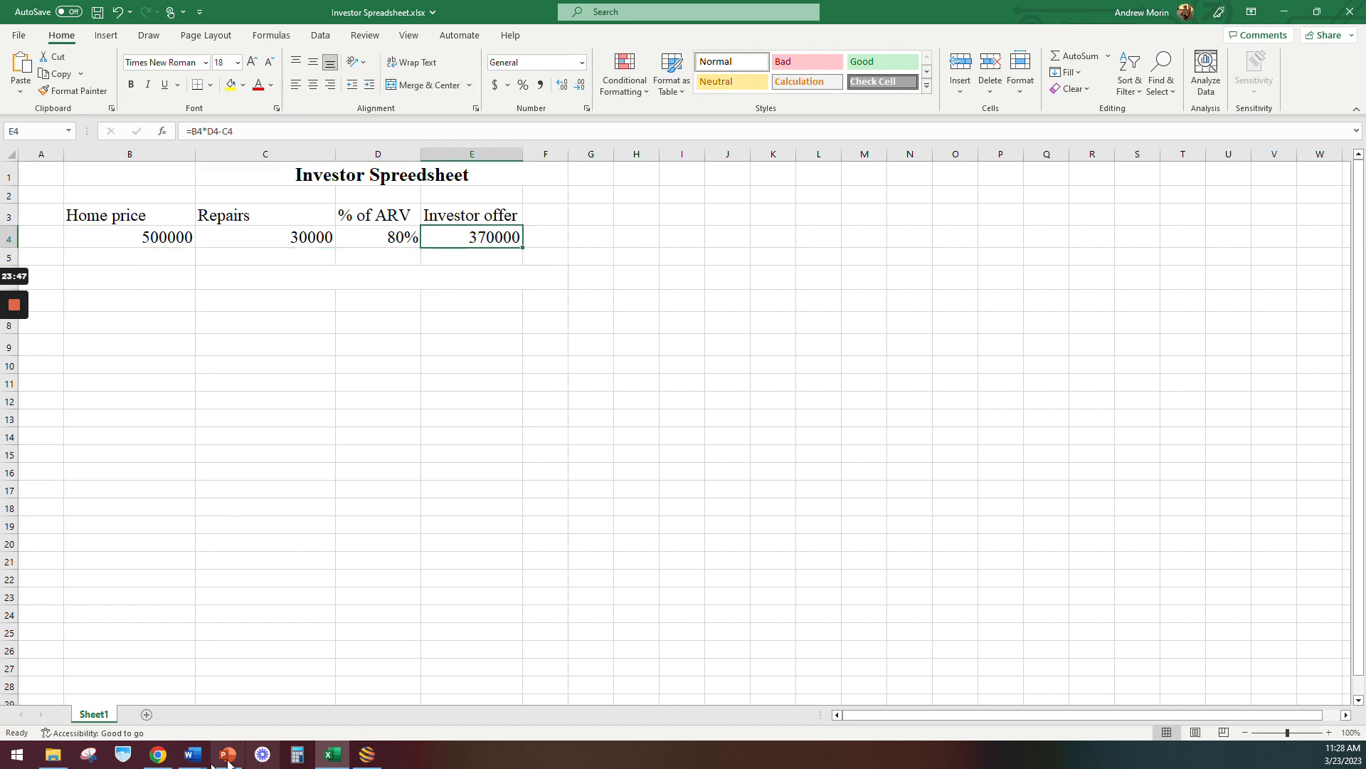
{"action": "left_click", "coordinate": [158, 754]}
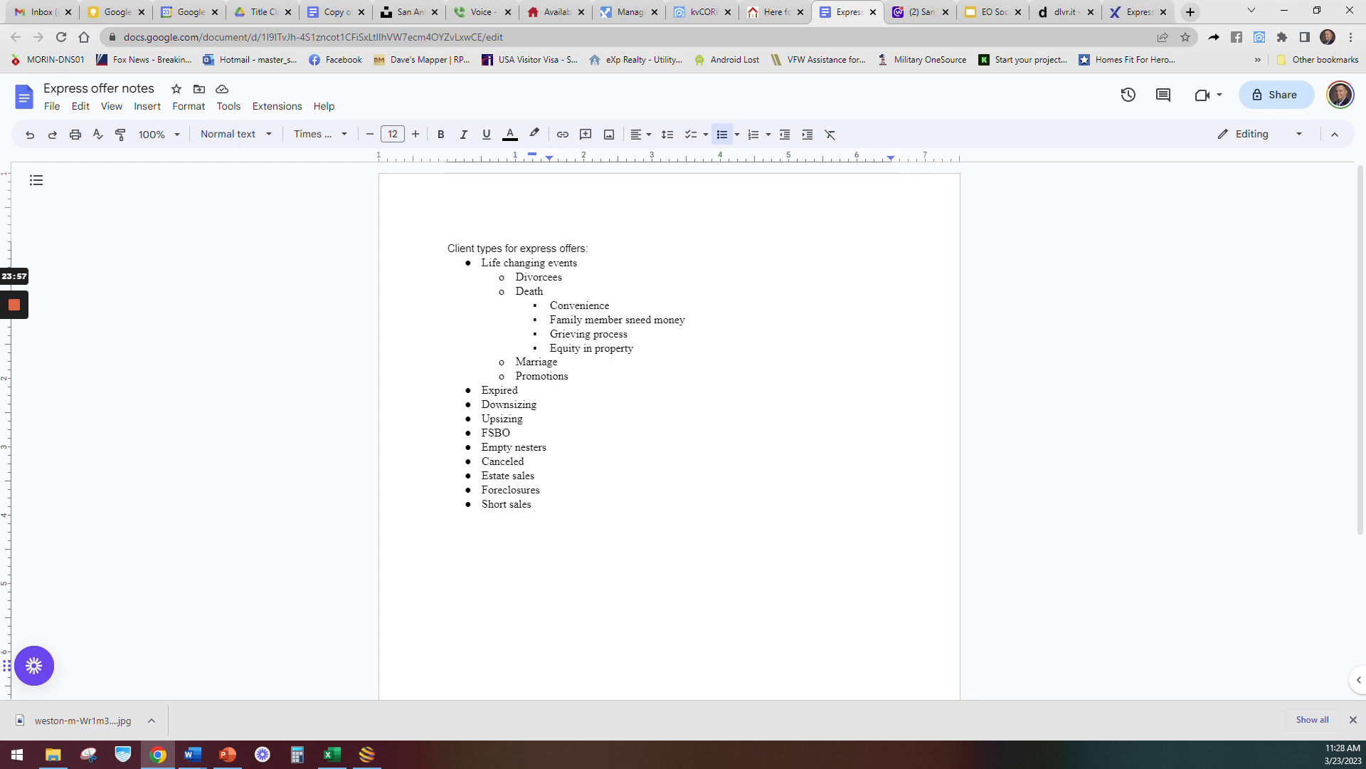
Look over the Convenience sub-point in the notes, then switch back to the kvCORE campaigns page
{"action": "left_click", "coordinate": [635, 347]}
{"action": "left_click_drag", "start_coordinate": [611, 306], "coordinate": [550, 305]}
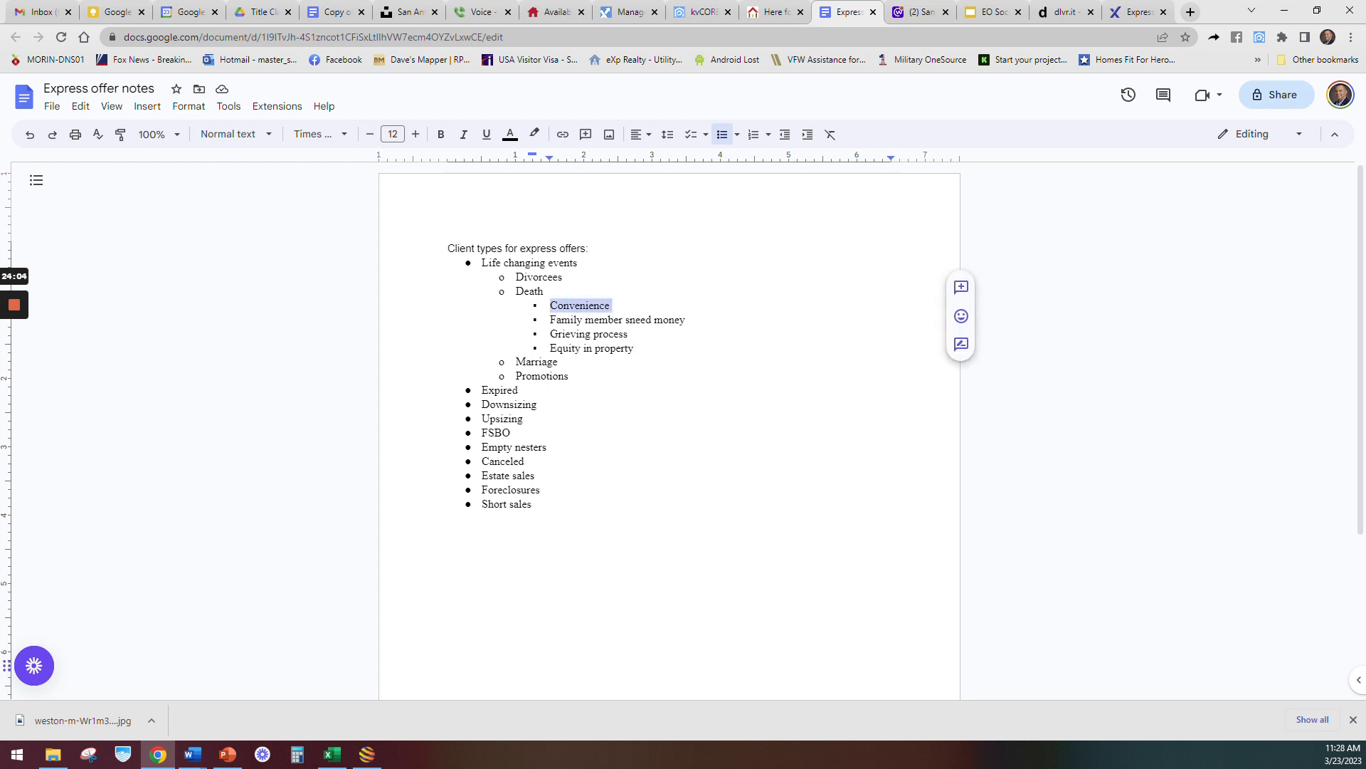
{"action": "left_click", "coordinate": [543, 291]}
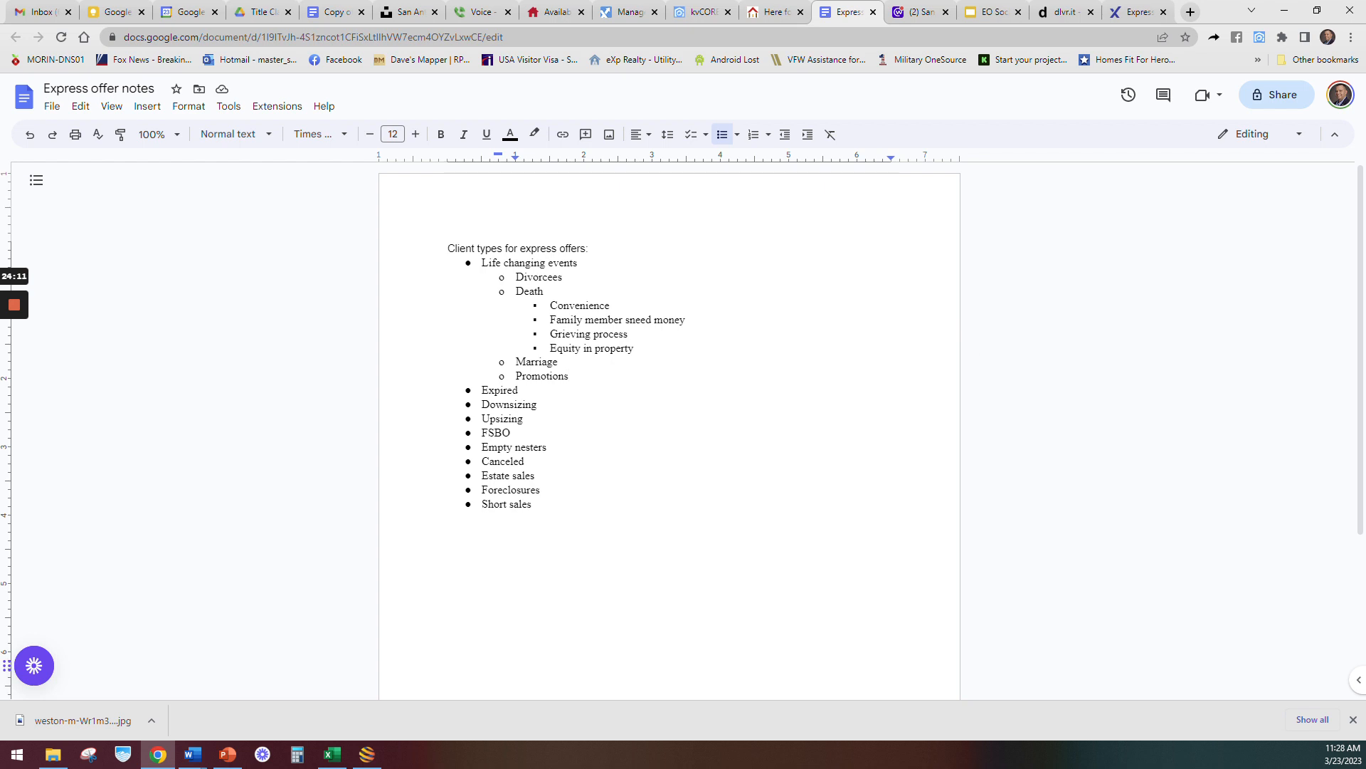
{"action": "left_click", "coordinate": [701, 12]}
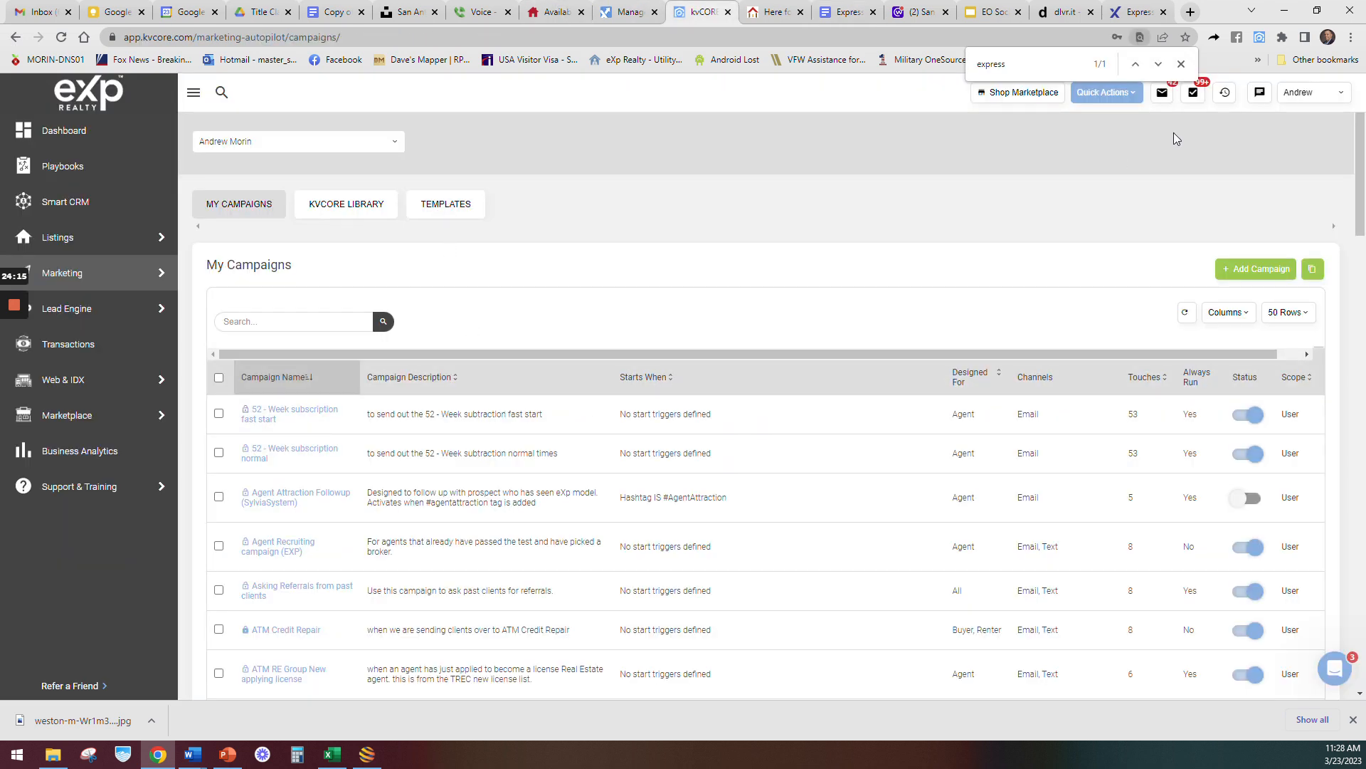
Open Express Offers Lead and scroll its Campaign Actions, starting with the Immediately step
{"action": "key", "text": "Return"}
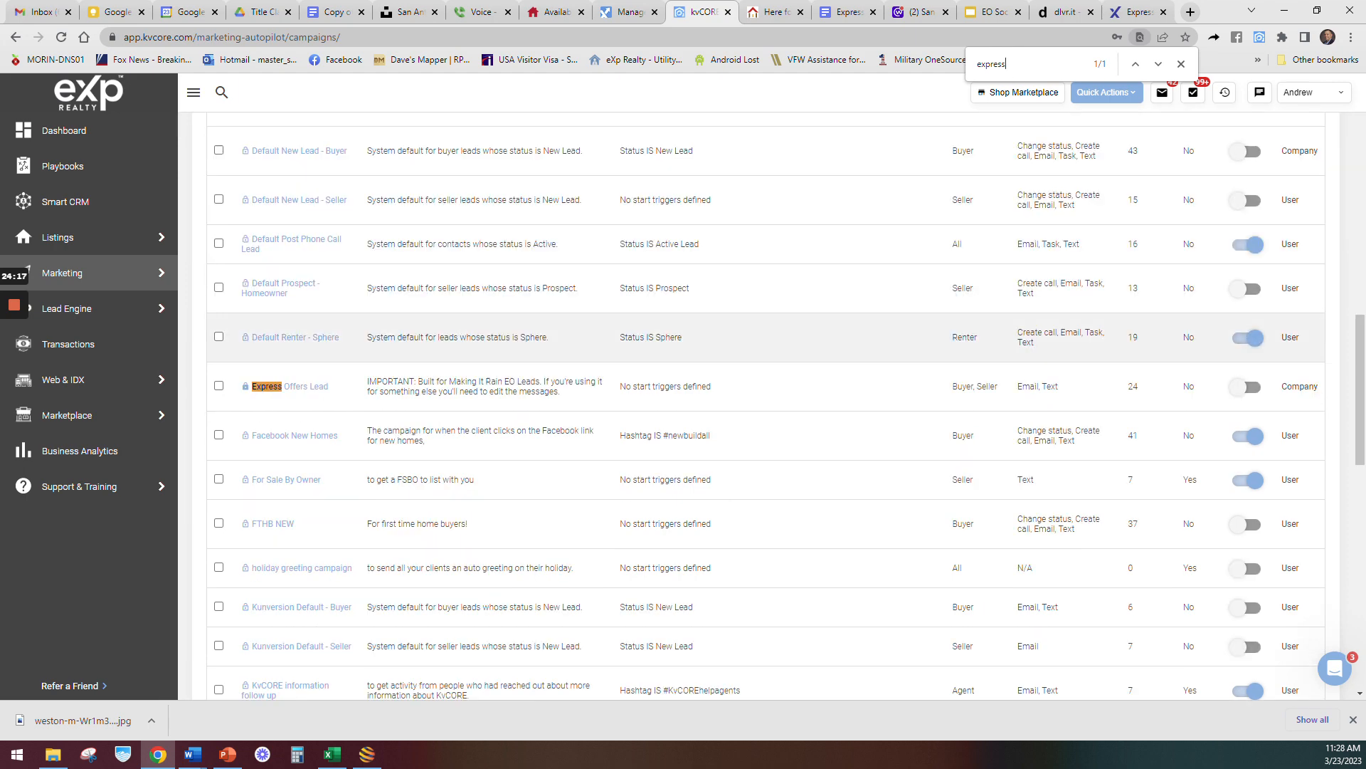
{"action": "left_click", "coordinate": [295, 392]}
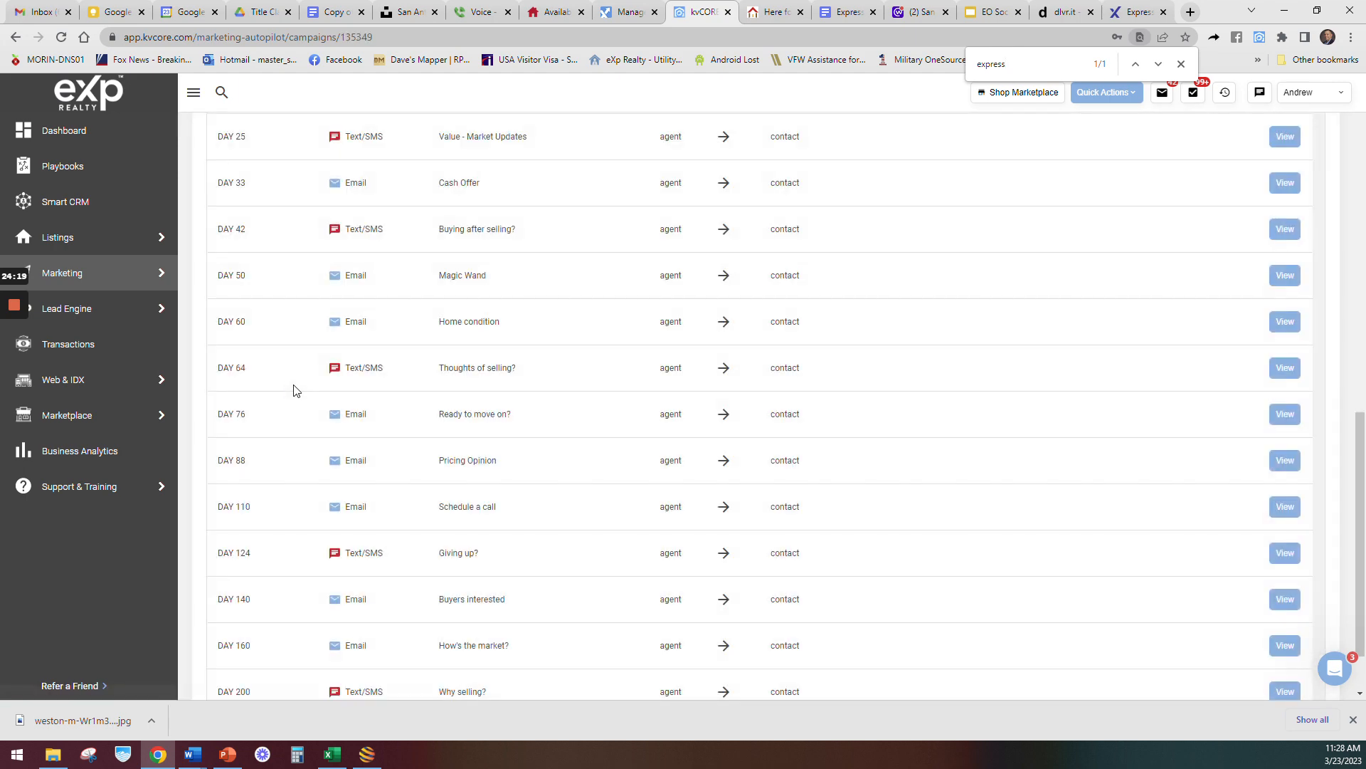
{"action": "scroll", "coordinate": [567, 411], "scroll_direction": "down", "scroll_amount": 1}
{"action": "scroll", "coordinate": [567, 411], "scroll_direction": "up", "scroll_amount": 10}
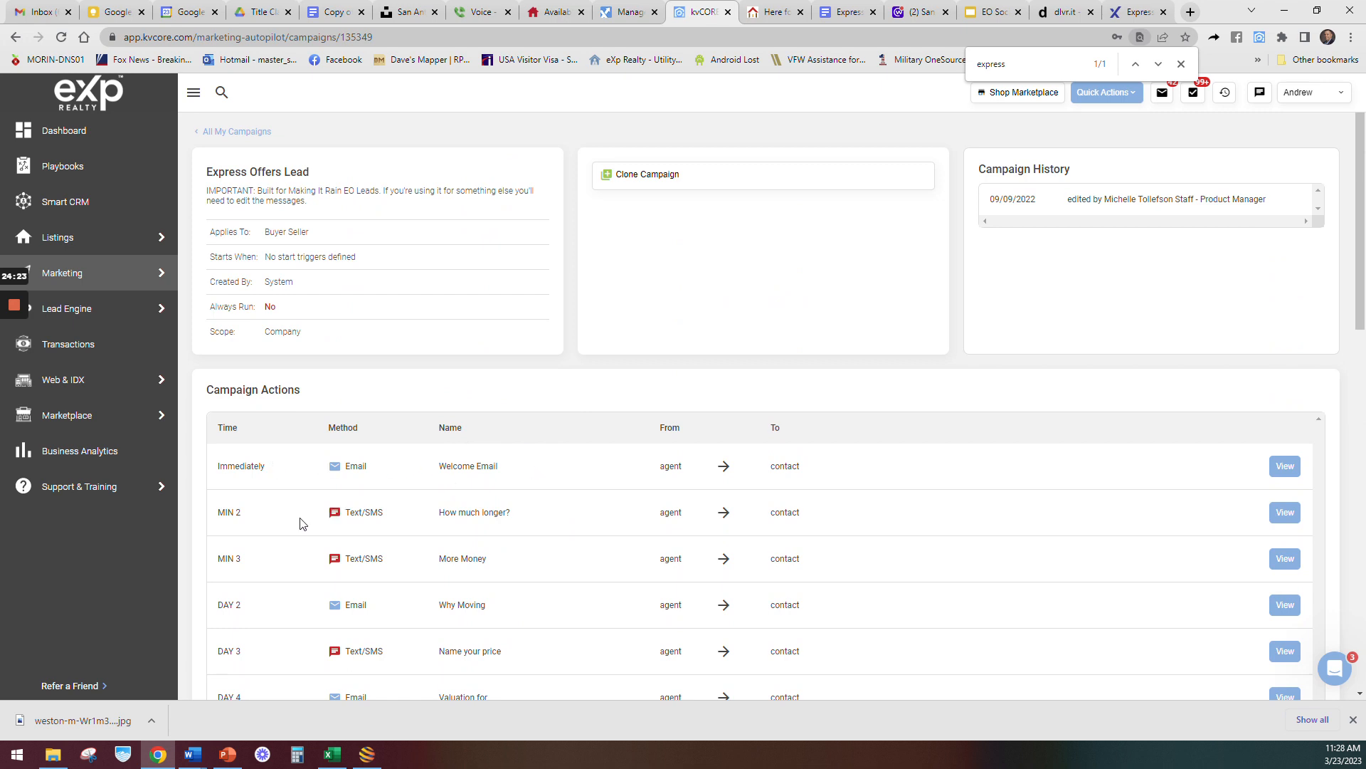
{"action": "scroll", "coordinate": [561, 521], "scroll_direction": "down", "scroll_amount": 2}
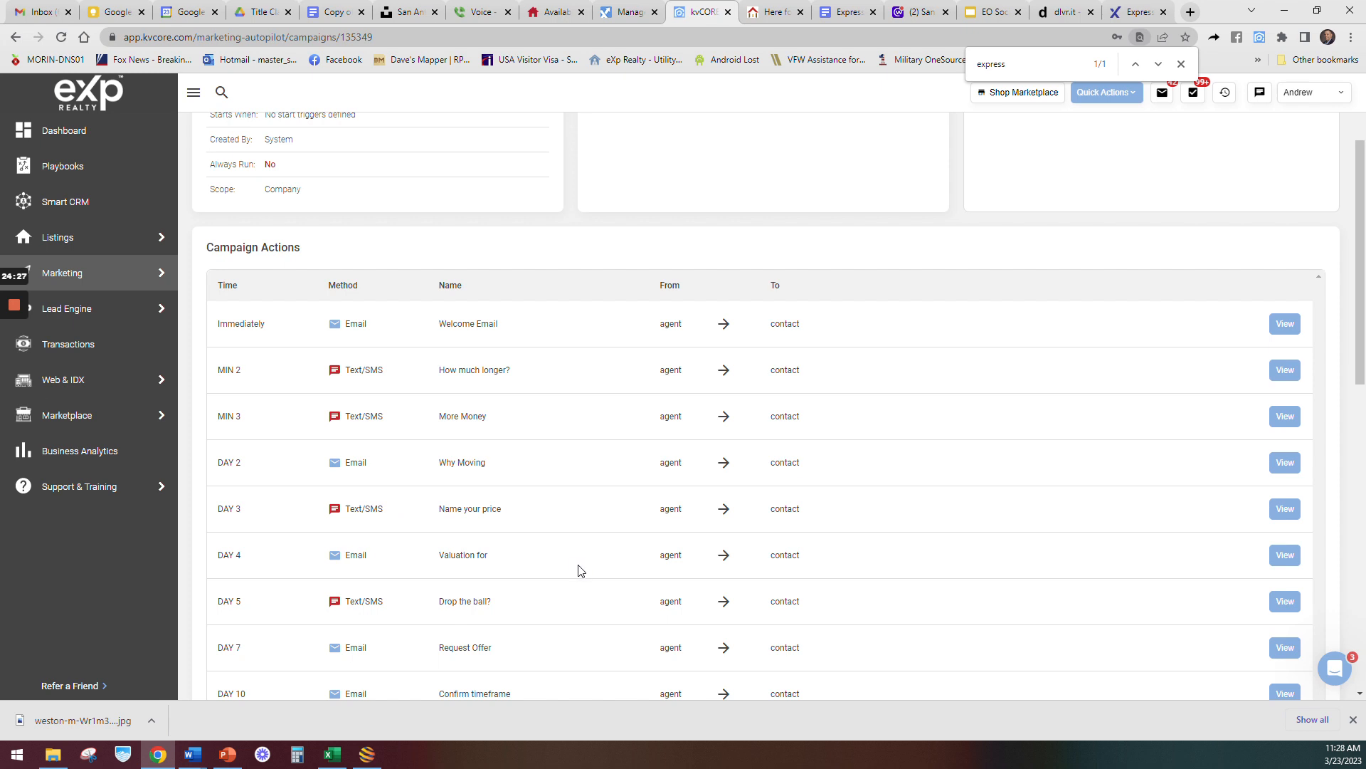
{"action": "scroll", "coordinate": [522, 552], "scroll_direction": "down", "scroll_amount": 2}
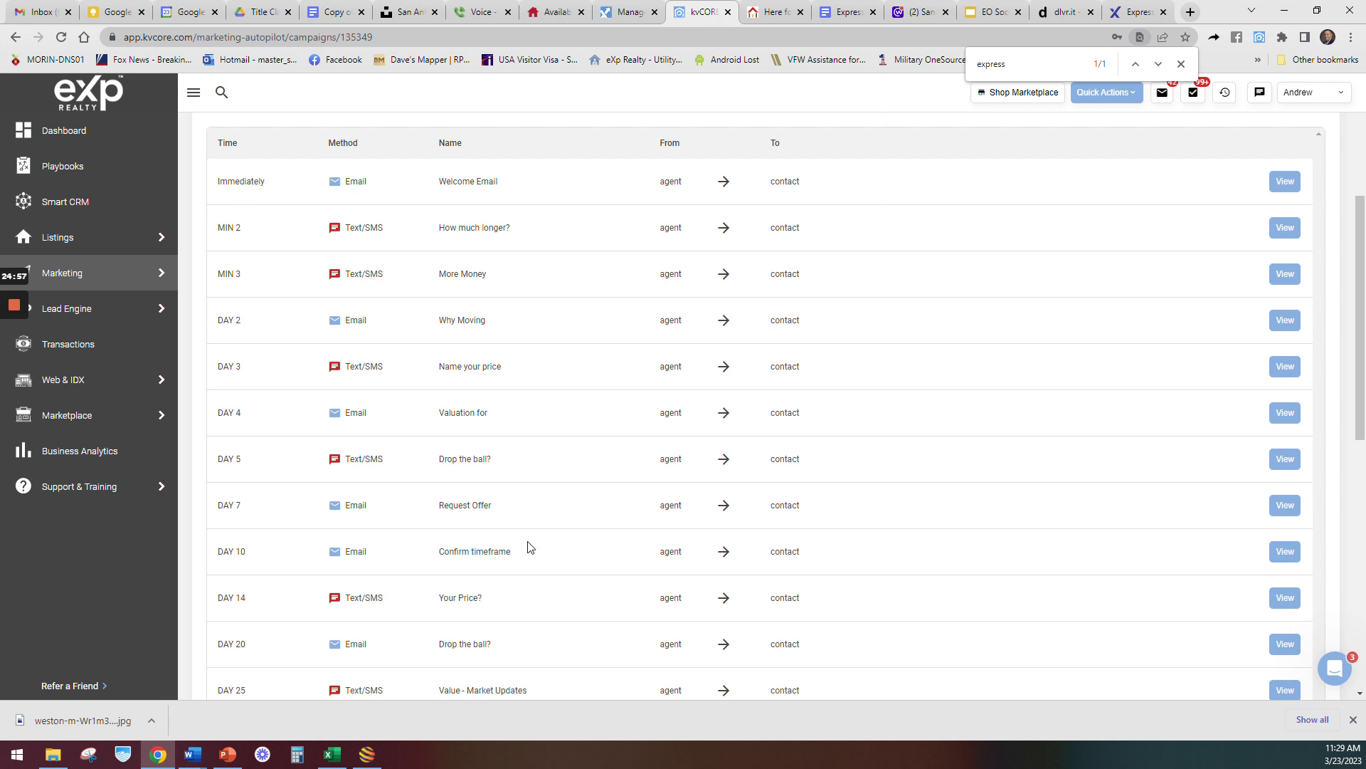
{"action": "scroll", "coordinate": [732, 455], "scroll_direction": "up", "scroll_amount": 4}
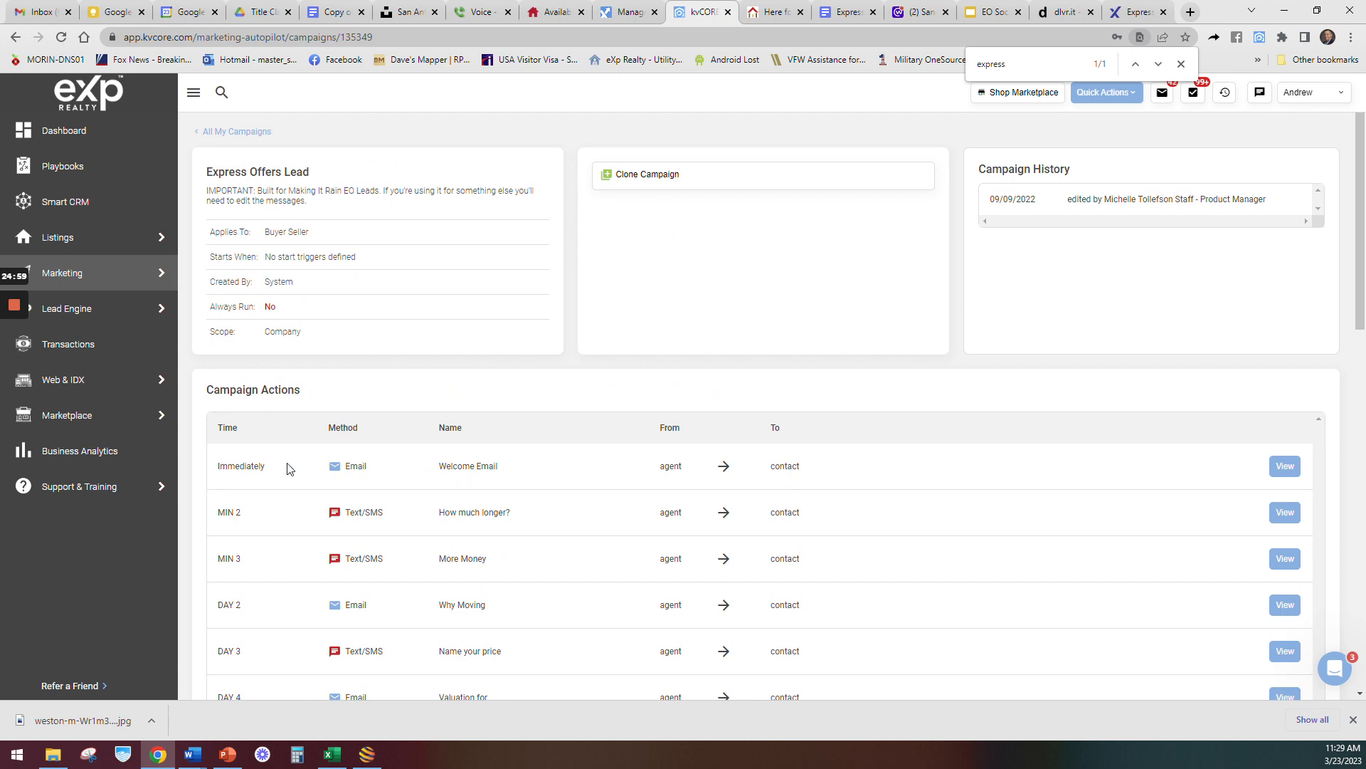
{"action": "left_click_drag", "start_coordinate": [273, 468], "coordinate": [220, 466]}
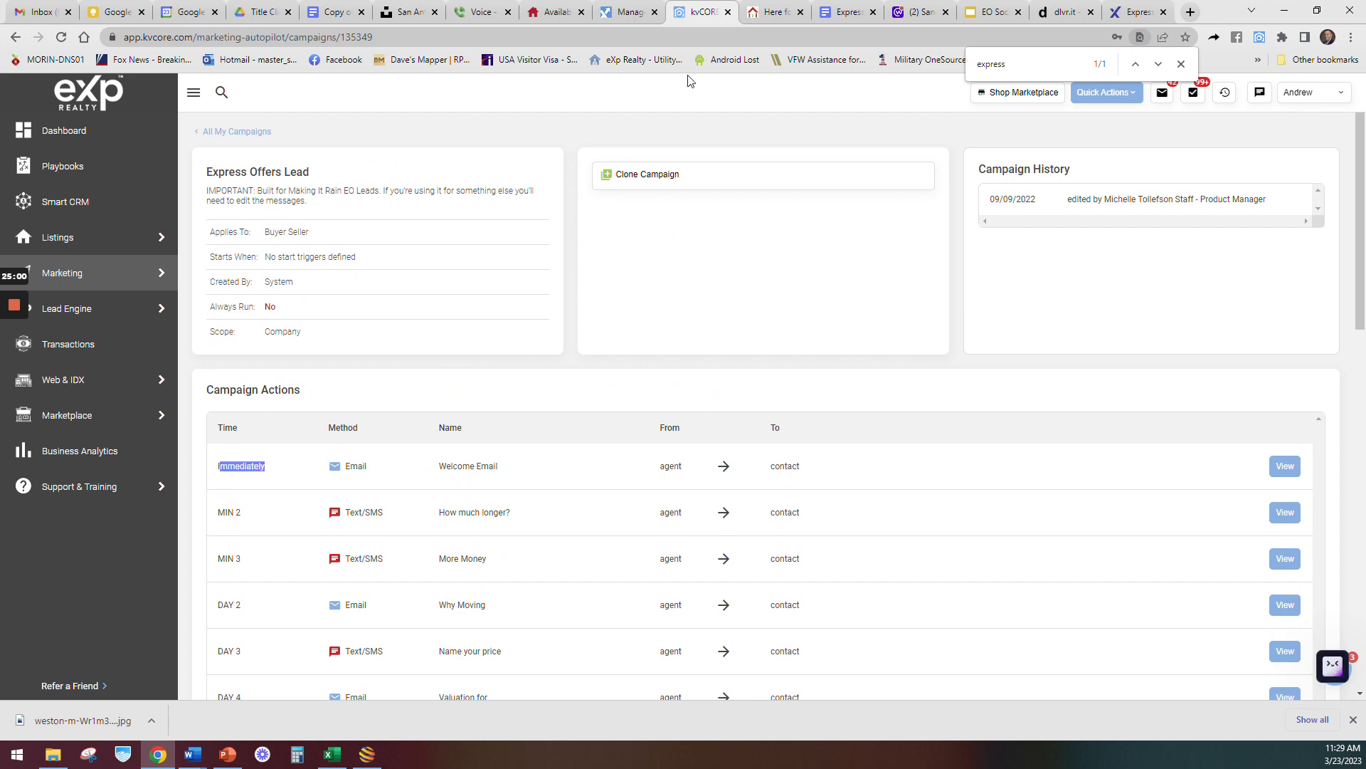
Return kvCORE to the full campaign list and bring the Express offer notes document forward
{"action": "left_click", "coordinate": [633, 10]}
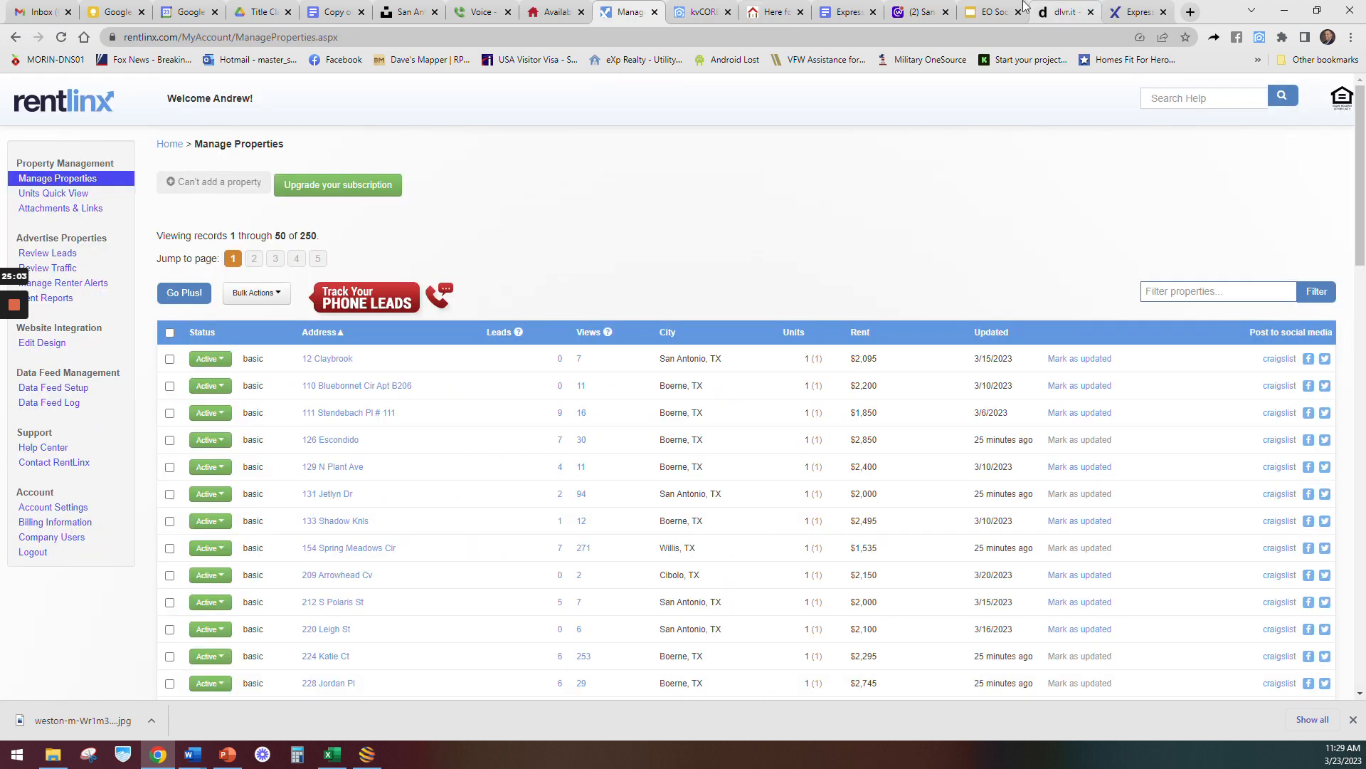
{"action": "left_click", "coordinate": [849, 7]}
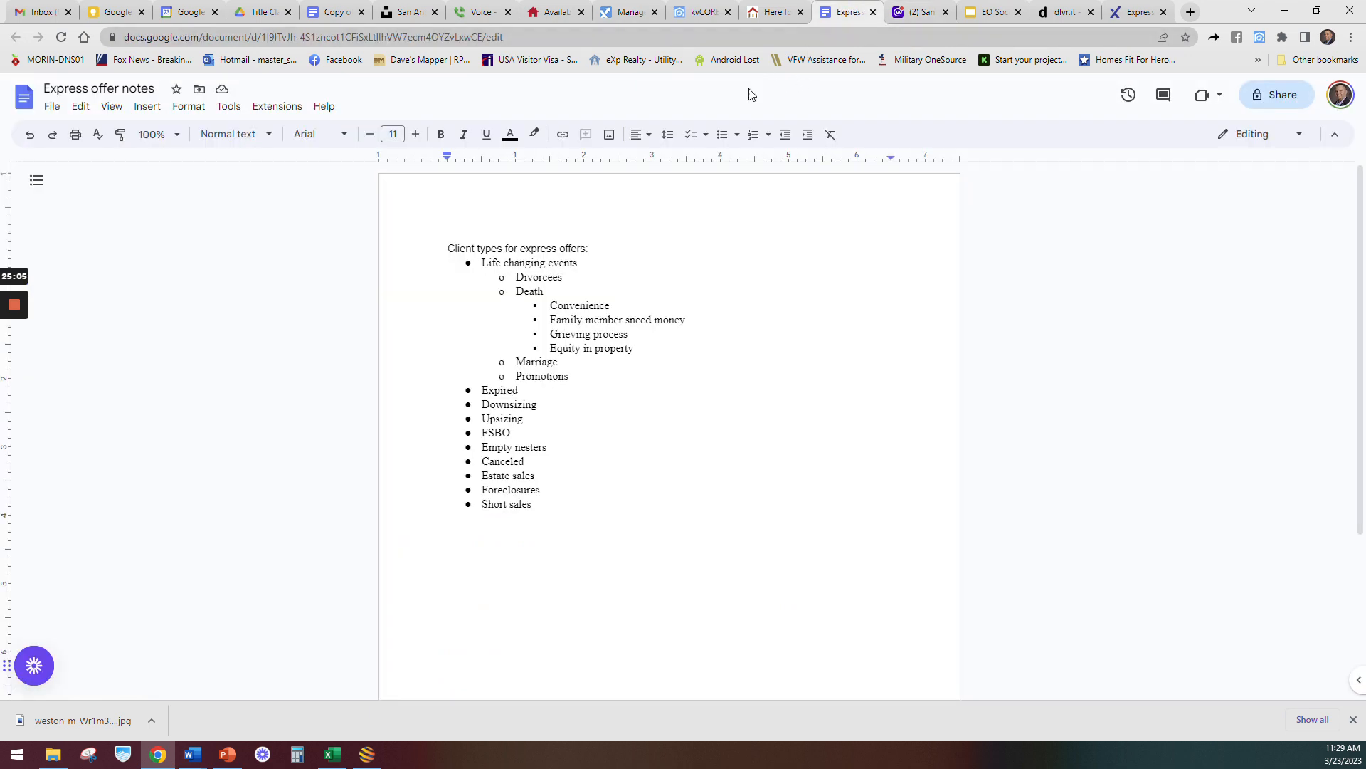
{"action": "left_click", "coordinate": [703, 11]}
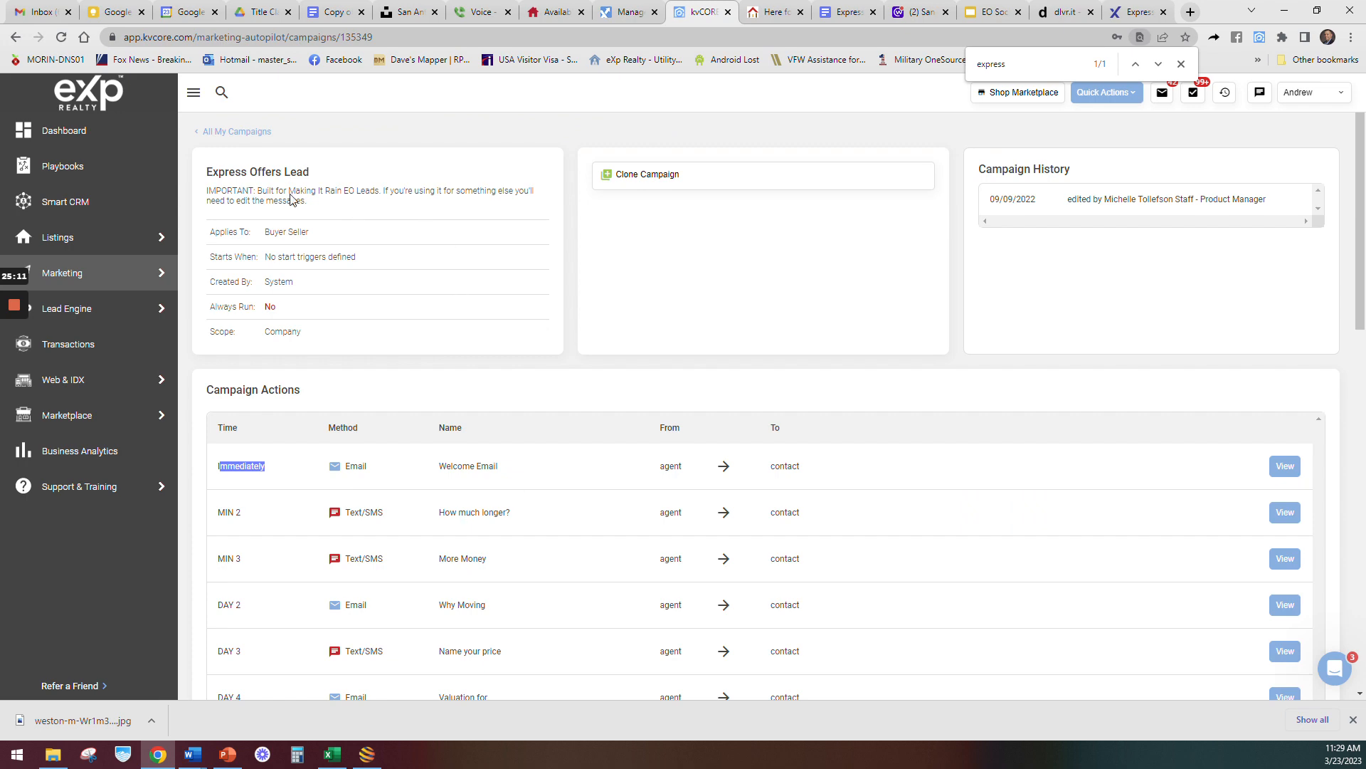
{"action": "left_click", "coordinate": [214, 132]}
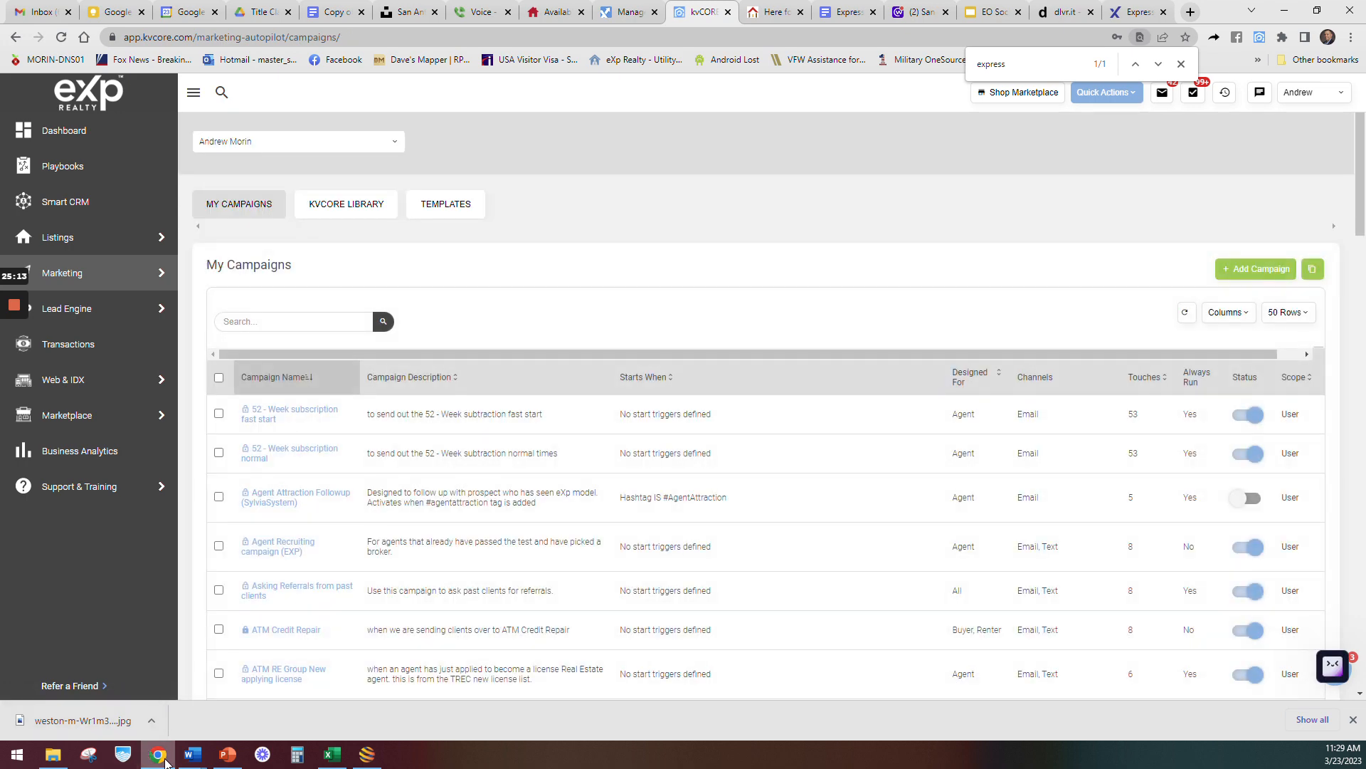
{"action": "left_click", "coordinate": [662, 9]}
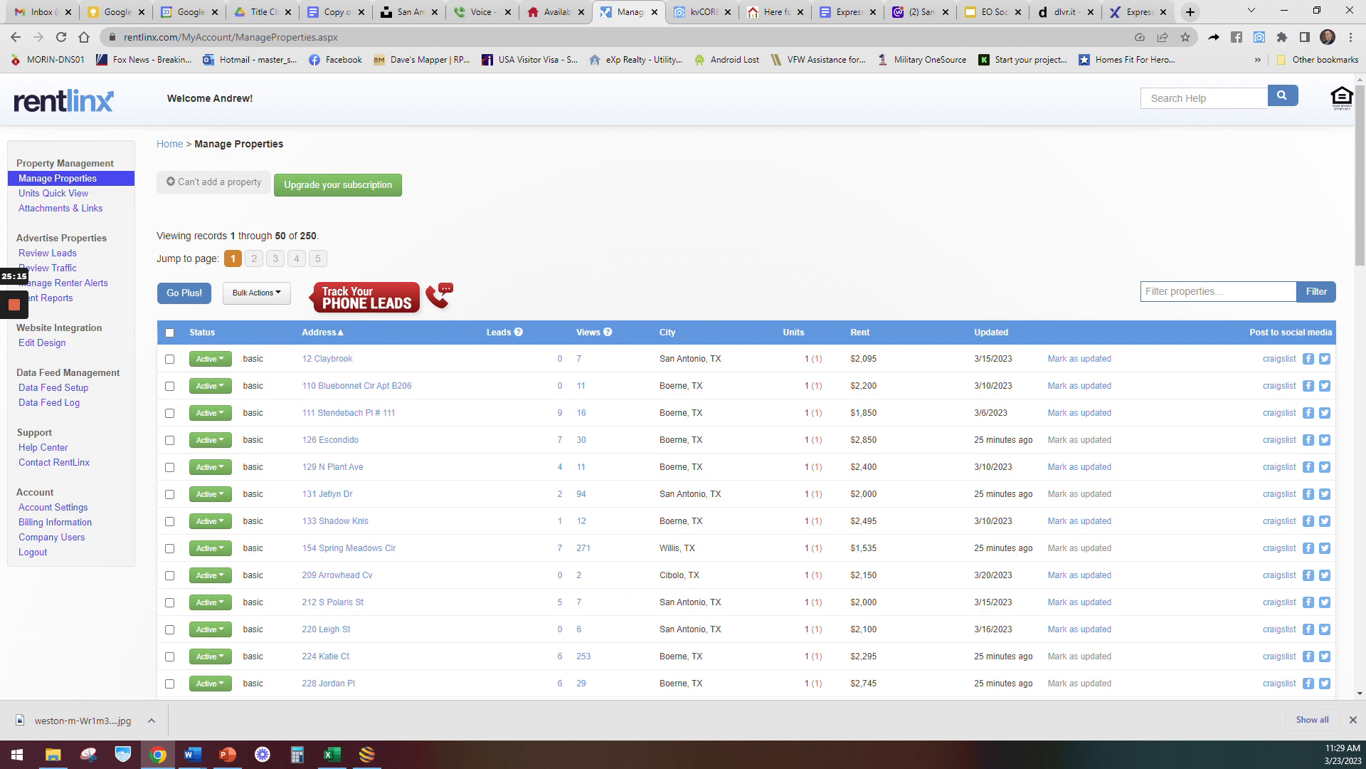
{"action": "left_click", "coordinate": [829, 12]}
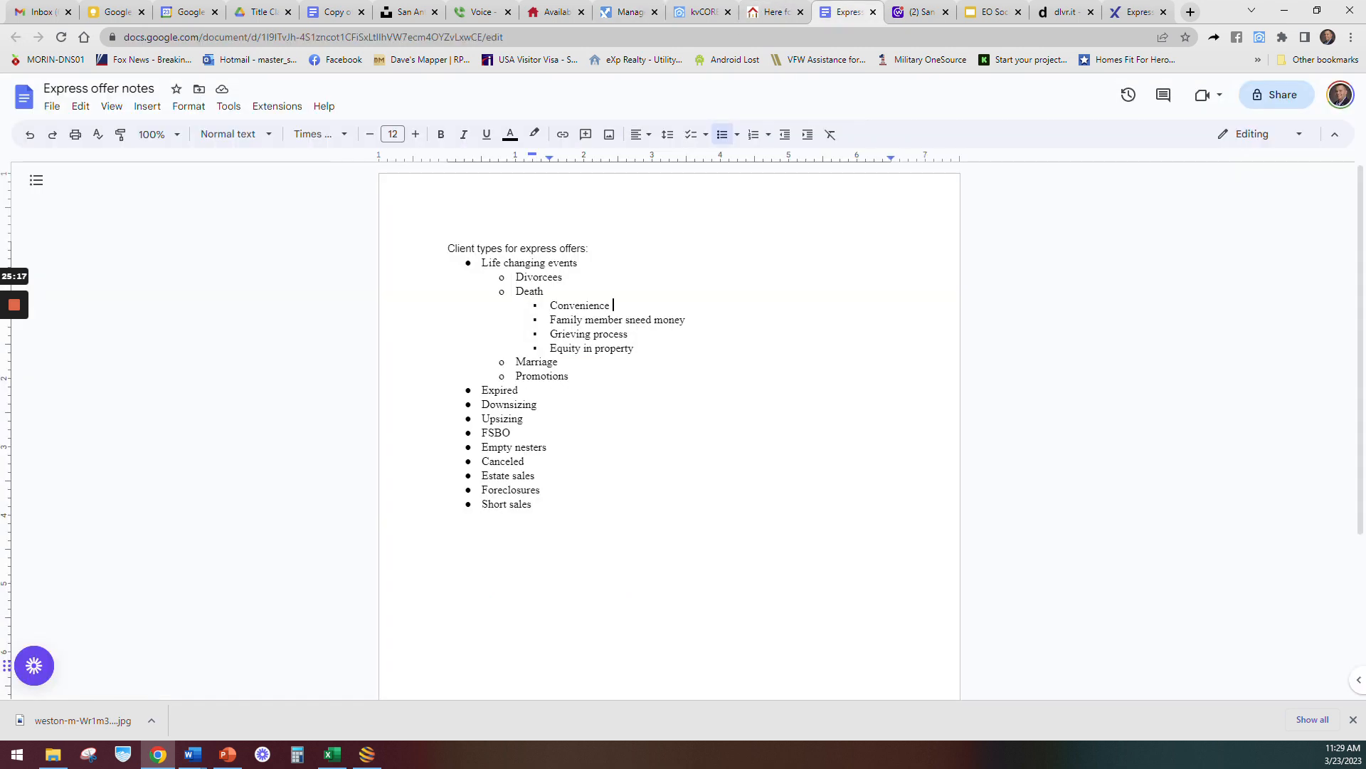
Below the list, draft a Text follow-up: 'Immediately', then 'Sorry for your loss' condolence lines
{"action": "key", "text": "ctrl+shift+Left"}
{"action": "key", "text": "Left"}
{"action": "left_click", "coordinate": [448, 538]}
{"action": "type", "text": "Text"}
{"action": "key", "text": "Return"}
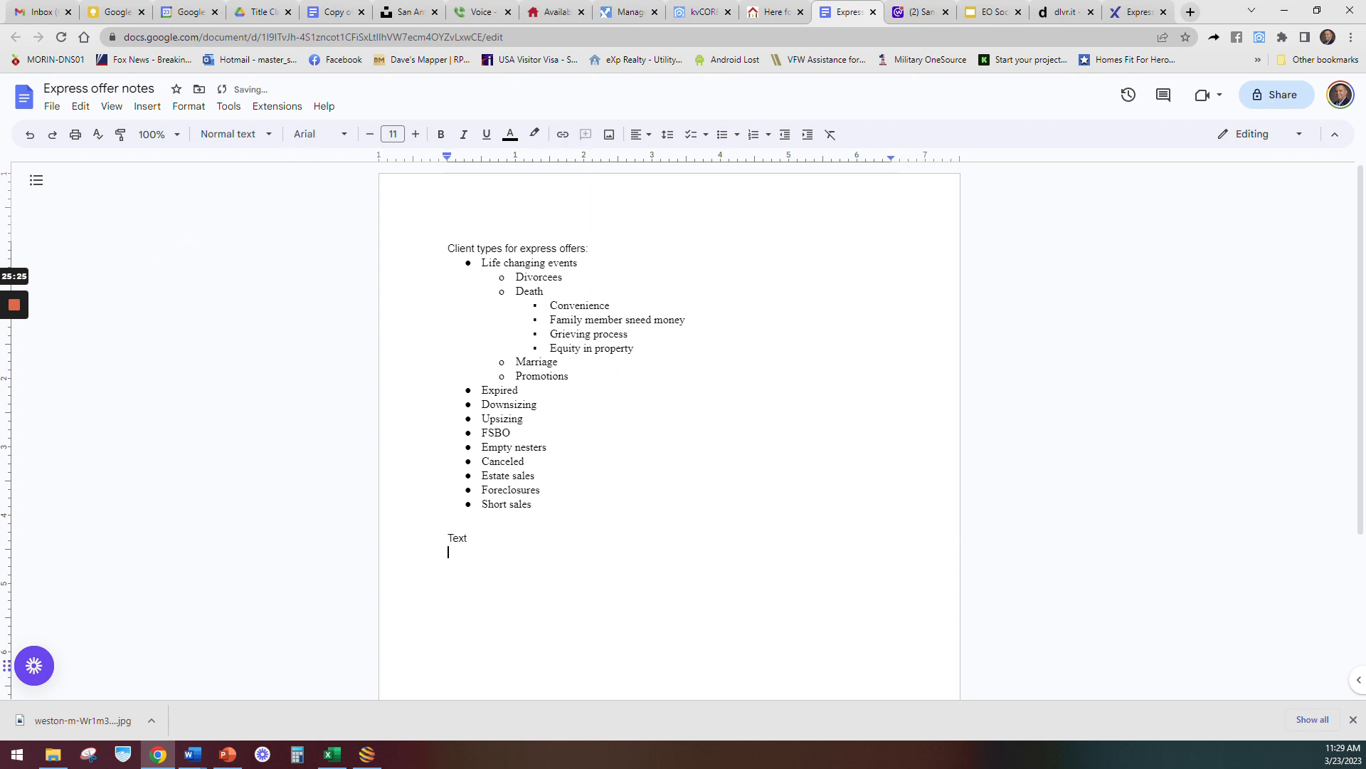
{"action": "type", "text": "immediatly"}
{"action": "key", "text": "Return"}
{"action": "type", "text": "Sorry for your loss"}
{"action": "key", "text": "Return"}
{"action": "type", "text": "sorr"}
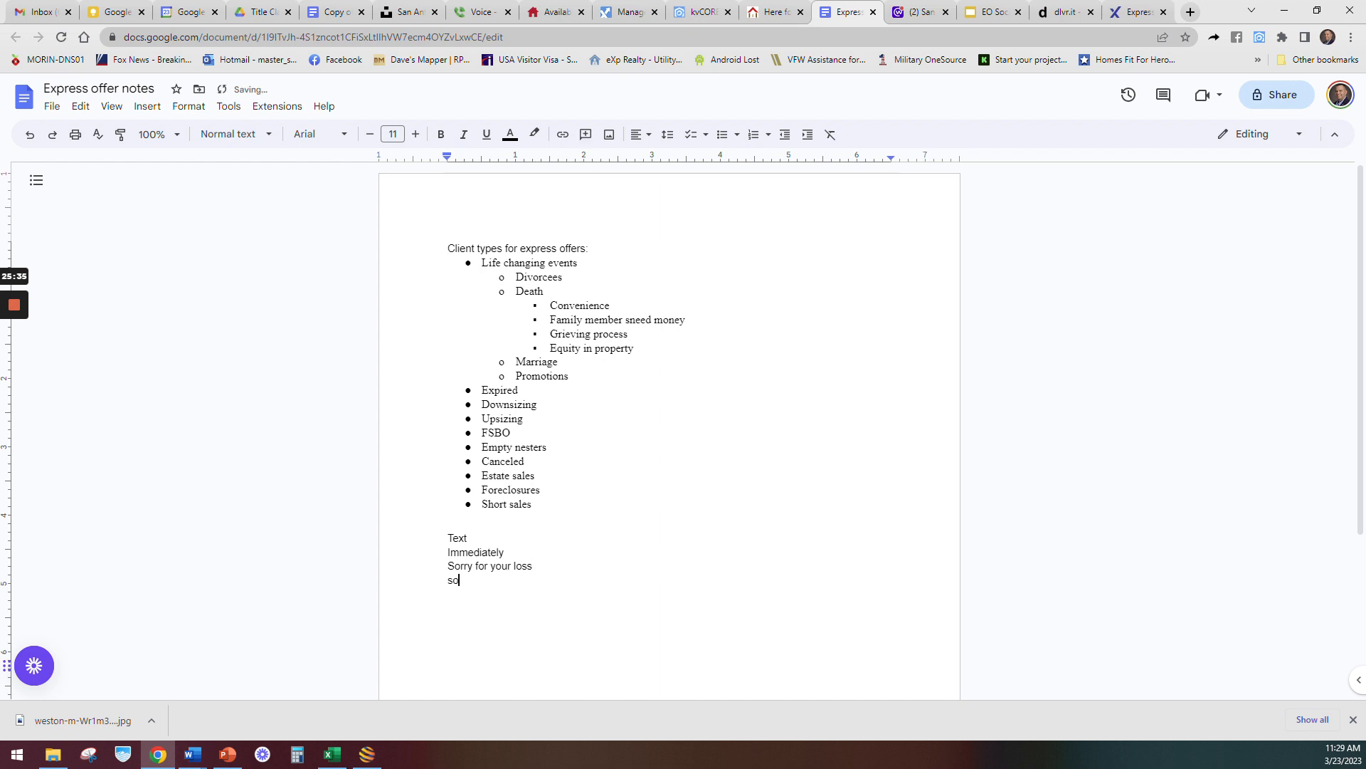
{"action": "type", "text": "y for your loss, we are to support,"}
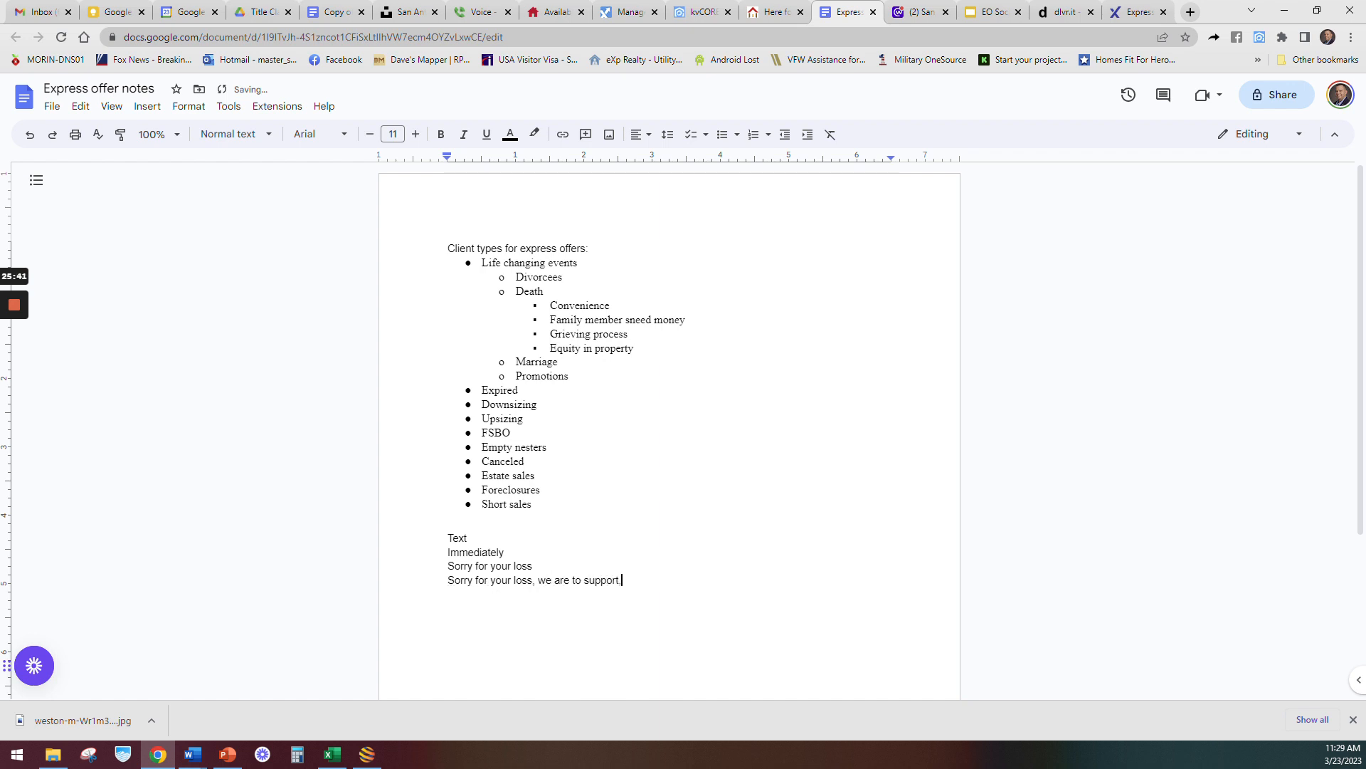
{"action": "type", "text": " you kjjk"}
{"action": "key", "text": "Return"}
Fix the bullet typo so it reads 'Family members need money'
{"action": "left_click", "coordinate": [625, 320]}
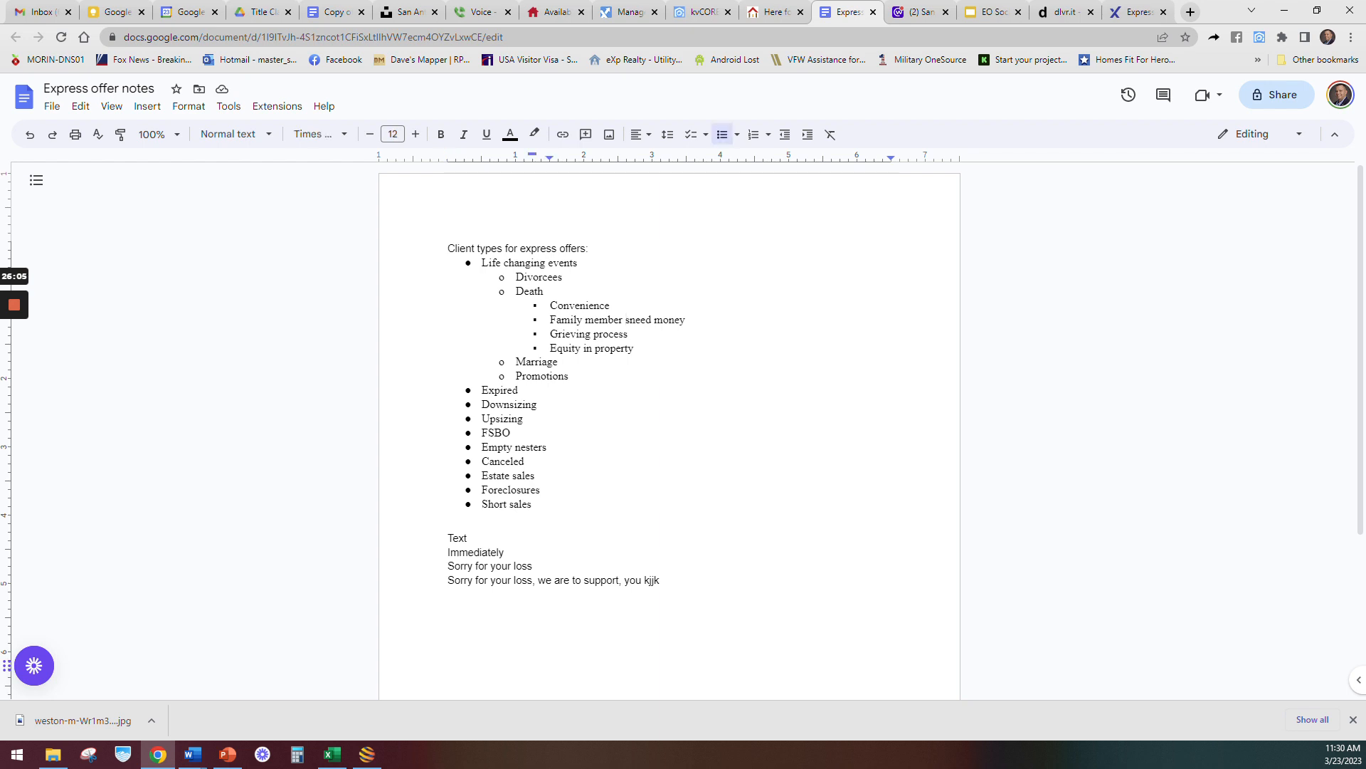
{"action": "key", "text": "BackSpace"}
{"action": "key", "text": "Right"}
{"action": "left_click", "coordinate": [511, 432]}
{"action": "left_click", "coordinate": [467, 537]}
{"action": "left_click_drag", "start_coordinate": [685, 320], "coordinate": [550, 320]}
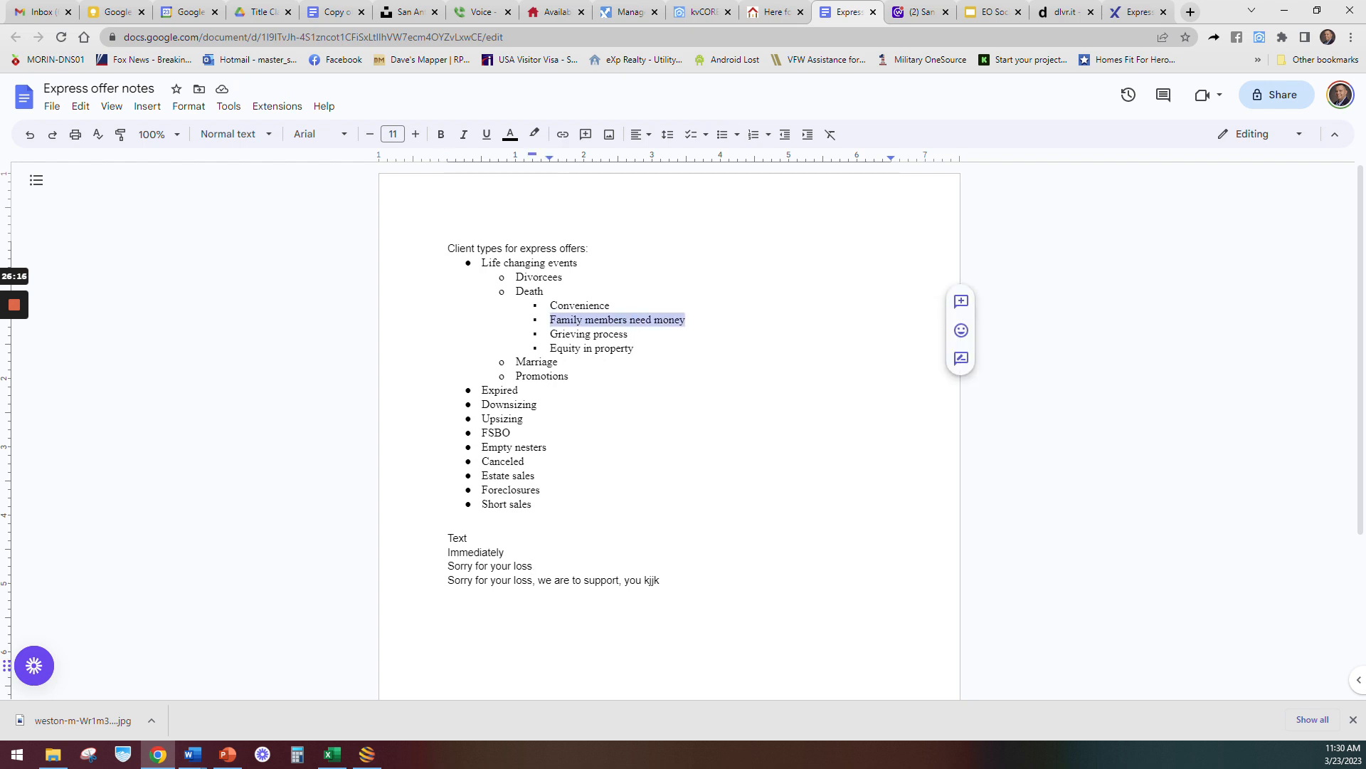
Add an Email heading below the text drafts
{"action": "left_click", "coordinate": [448, 593]}
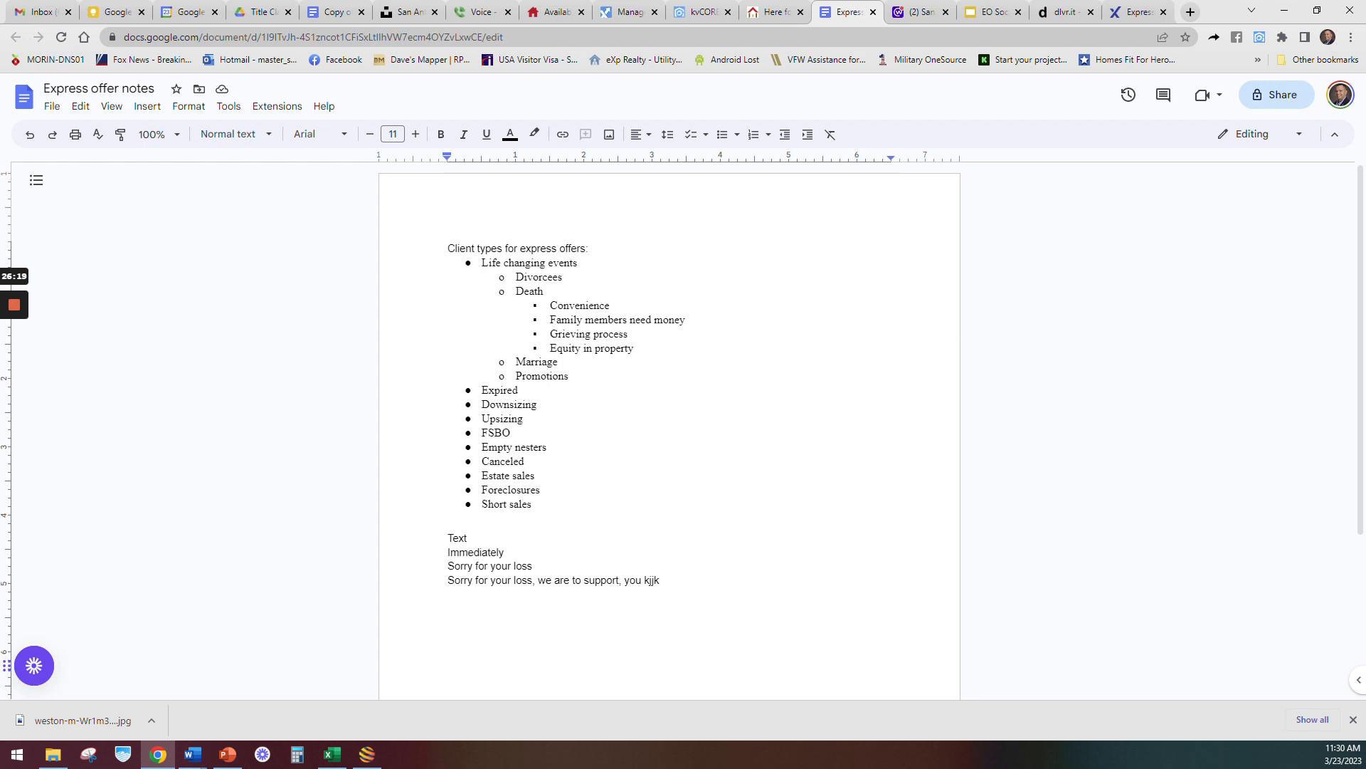
{"action": "key", "text": "Return"}
{"action": "key", "text": "Return"}
{"action": "type", "text": "Email"}
{"action": "key", "text": "Return"}
Add a 'Day 2' line and type the message 'Get the equity in the home!' under it
{"action": "type", "text": "Day 2"}
{"action": "key", "text": "Return"}
{"action": "type", "text": "Get you have"}
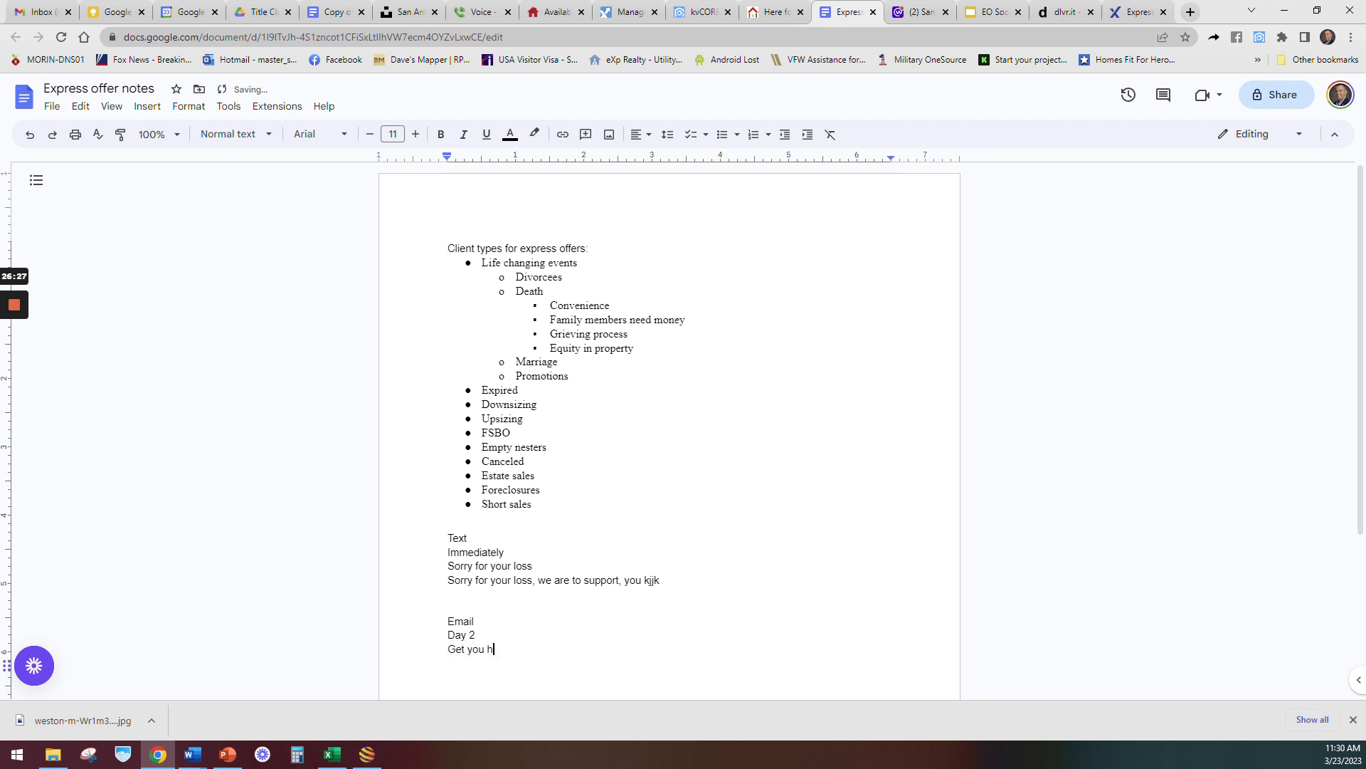
{"action": "key", "text": "BackSpace"}
{"action": "key", "text": "BackSpace"}
{"action": "key", "text": "BackSpace"}
{"action": "key", "text": "BackSpace"}
{"action": "key", "text": "BackSpace"}
{"action": "key", "text": "BackSpace"}
{"action": "key", "text": "BackSpace"}
{"action": "key", "text": "BackSpace"}
{"action": "key", "text": "BackSpace"}
{"action": "key", "text": "BackSpace"}
{"action": "key", "text": "BackSpace"}
{"action": "type", "text": "the equity in the home!"}
{"action": "key", "text": "Return"}
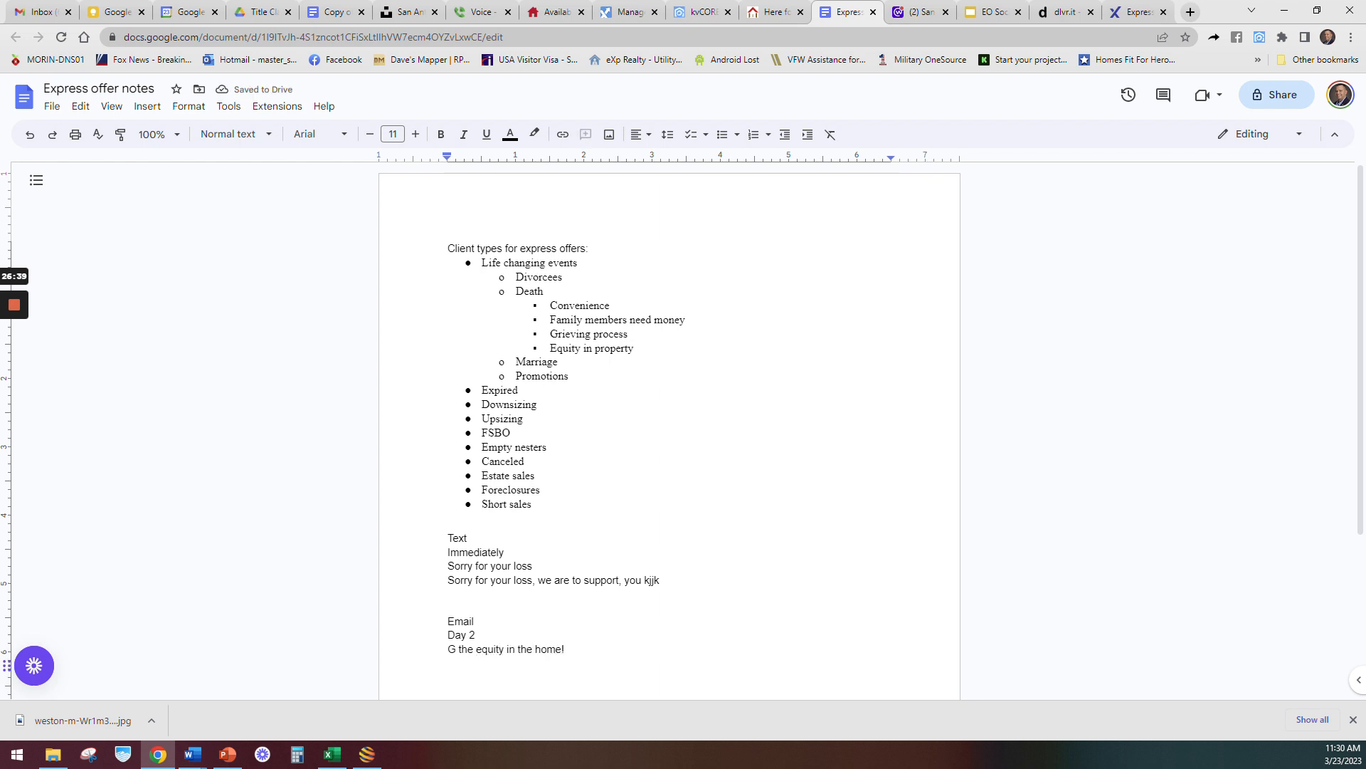
Fix the typo in 'Get' and place the caret on an empty line below the equity message
{"action": "left_click", "coordinate": [459, 649]}
{"action": "type", "text": "et"}
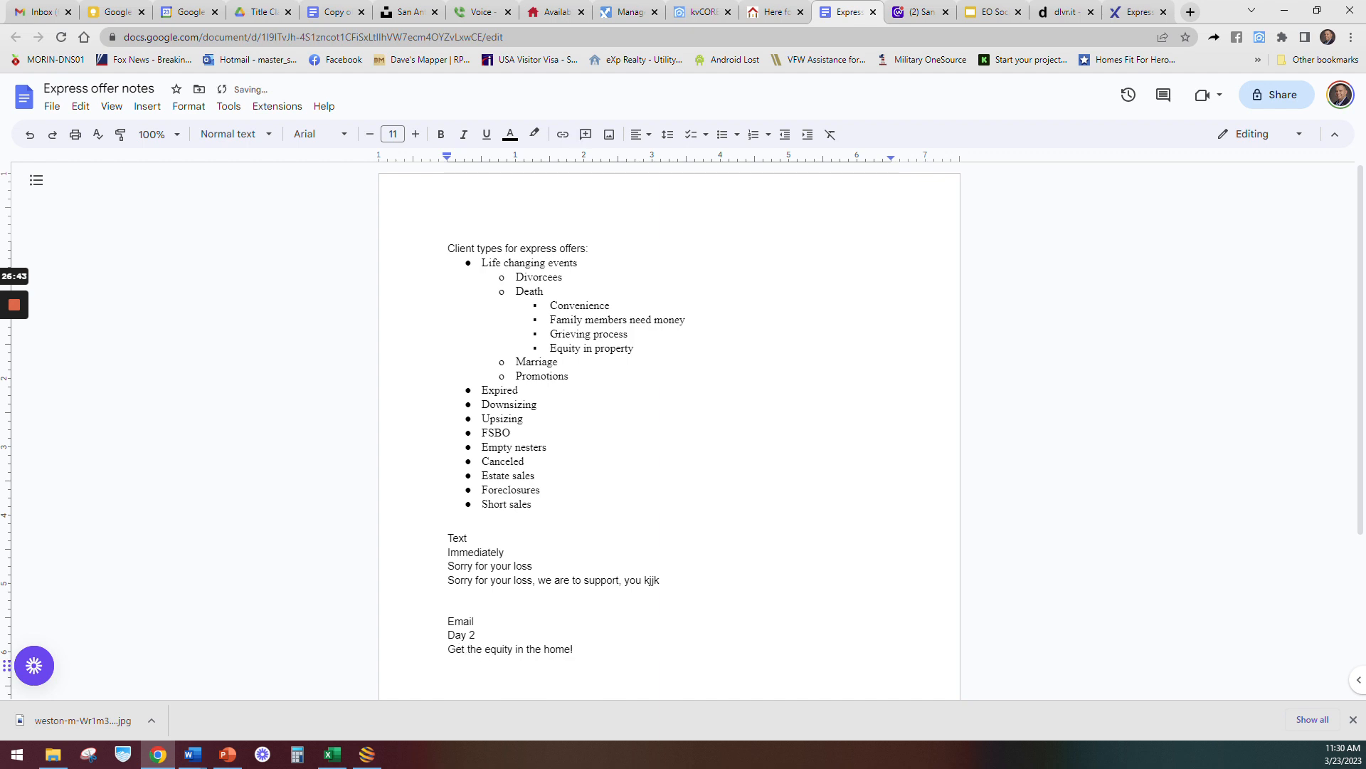
{"action": "key", "text": "Return"}
{"action": "scroll", "coordinate": [265, 526], "scroll_direction": "down", "scroll_amount": 3}
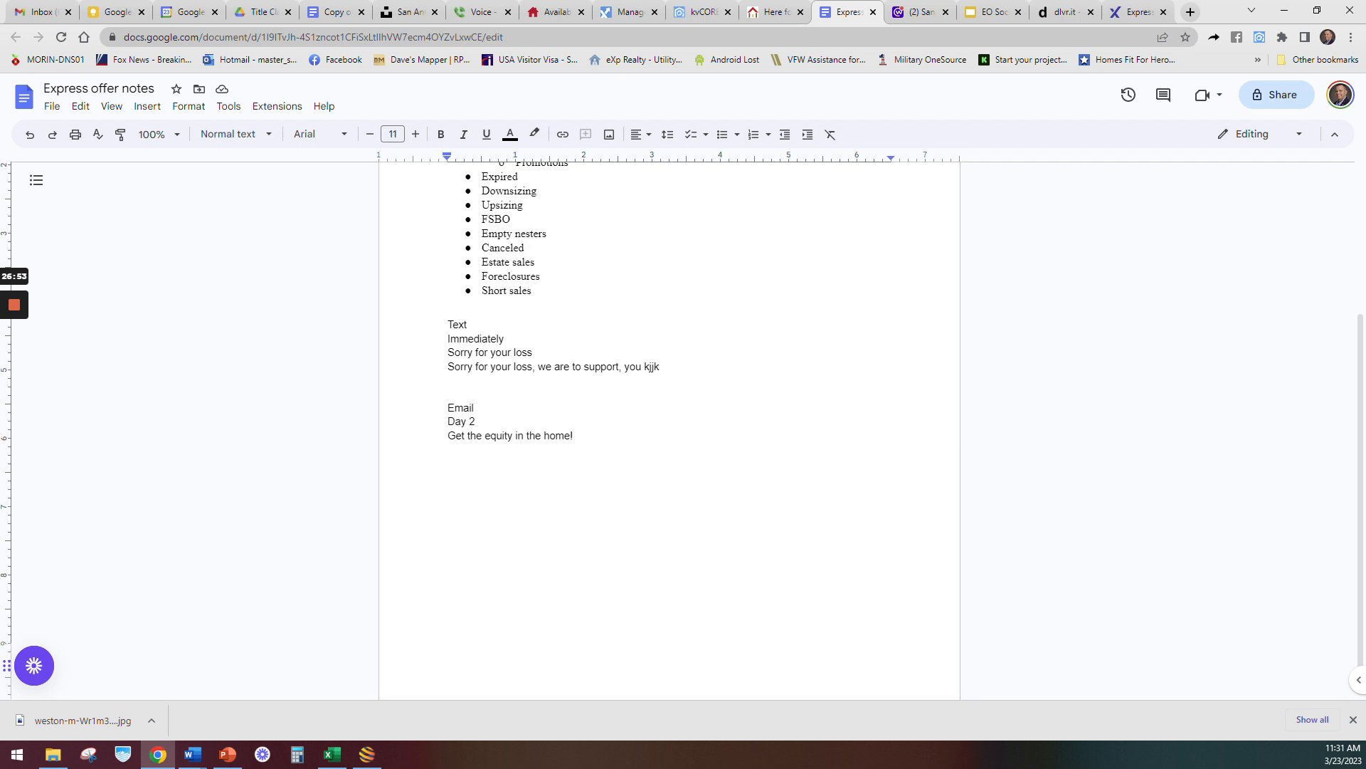
{"action": "left_click", "coordinate": [367, 754]}
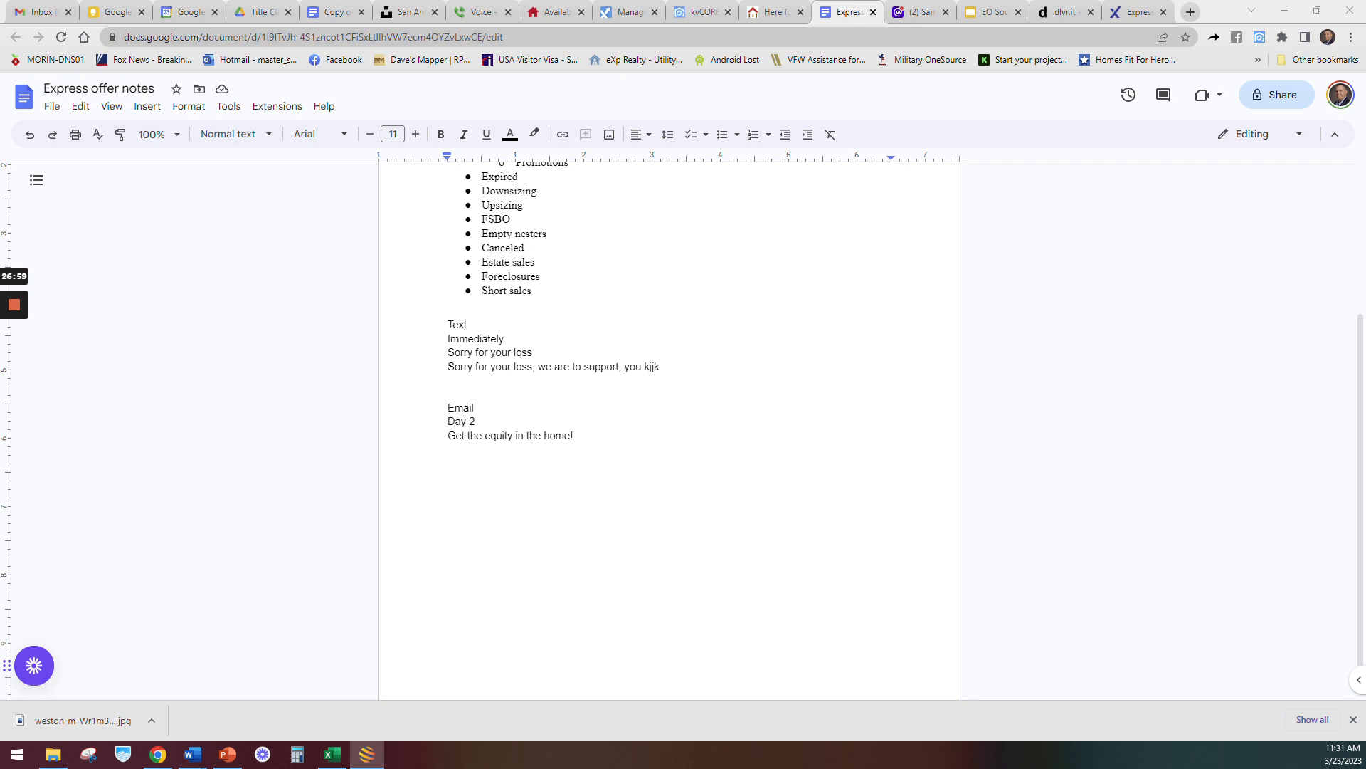
{"action": "left_click", "coordinate": [390, 497]}
{"action": "left_click", "coordinate": [448, 450]}
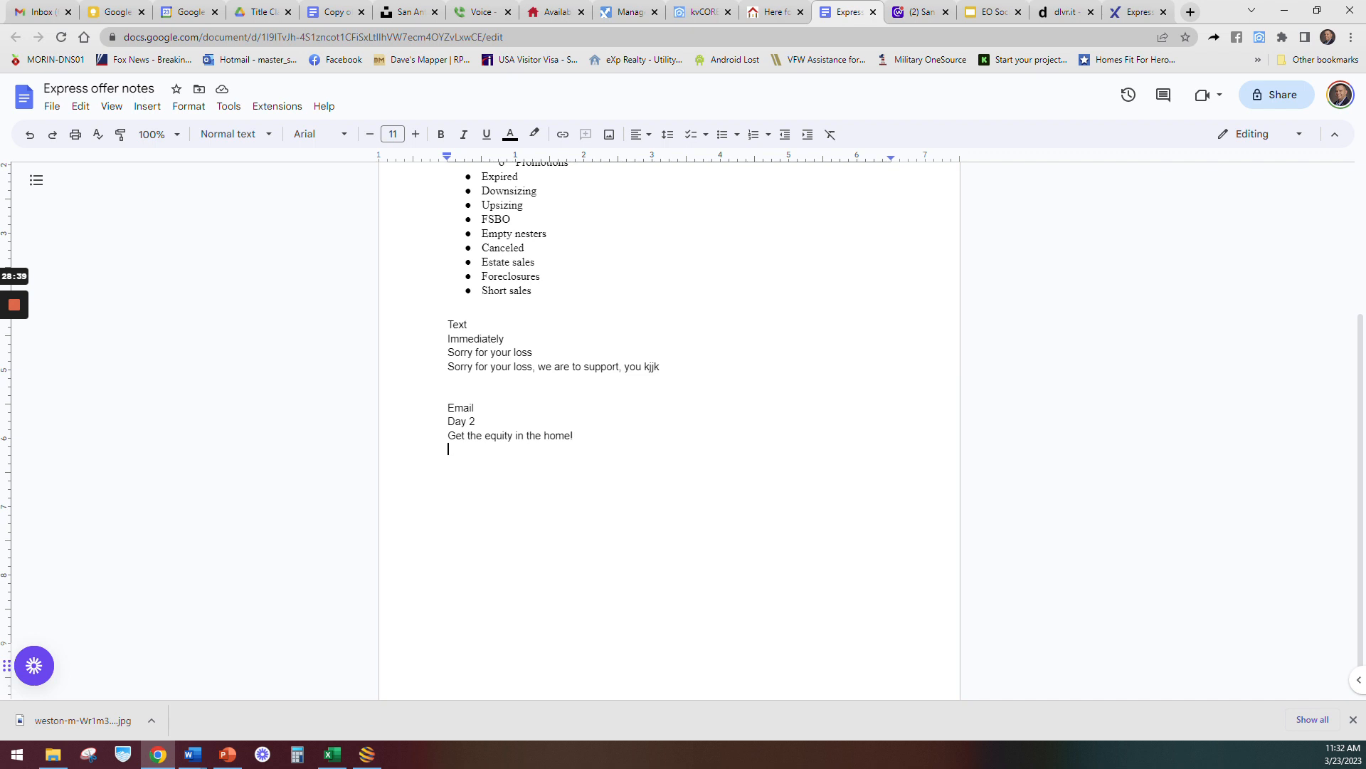
Review the Express offer notes' client types and drafts, then switch to kvCORE My Campaigns
{"action": "scroll", "coordinate": [669, 427], "scroll_direction": "up", "scroll_amount": 2}
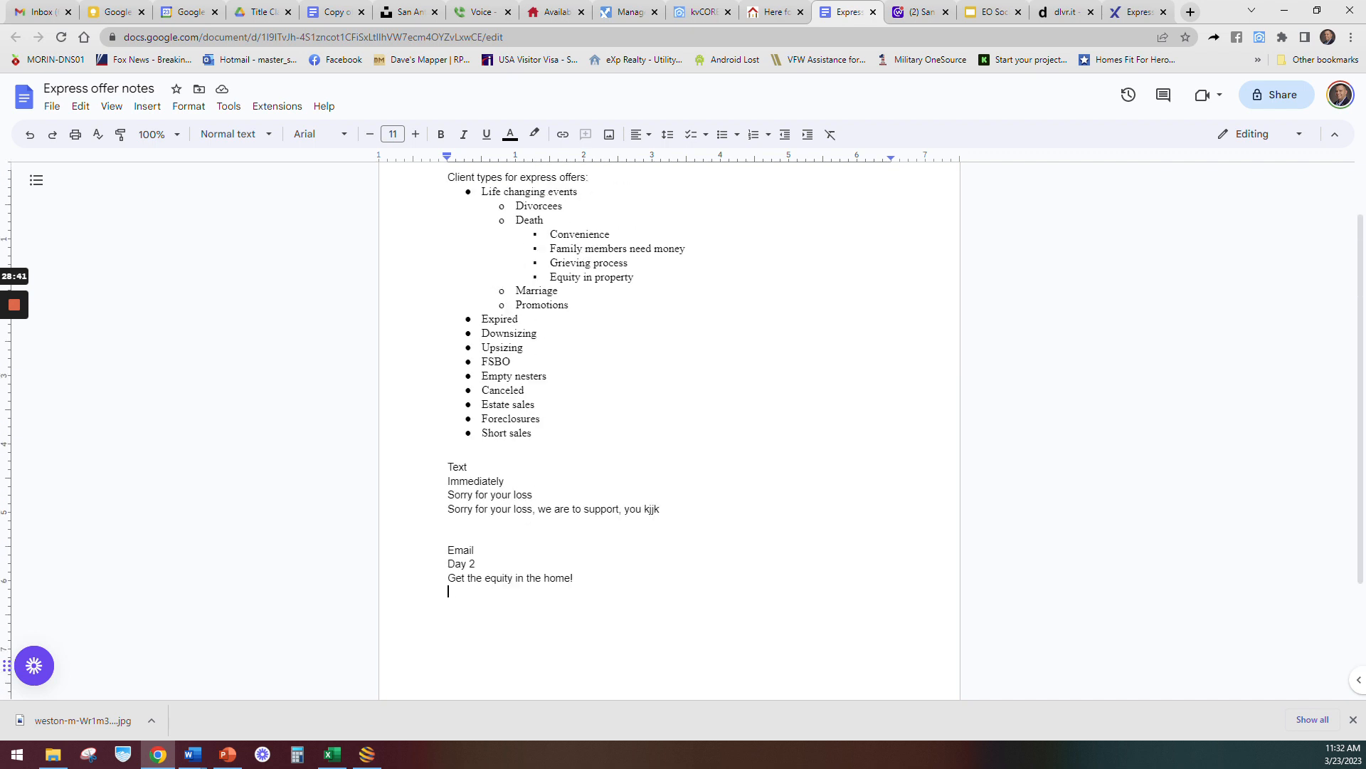
{"action": "left_click", "coordinate": [544, 220]}
{"action": "scroll", "coordinate": [669, 427], "scroll_direction": "down", "scroll_amount": 2}
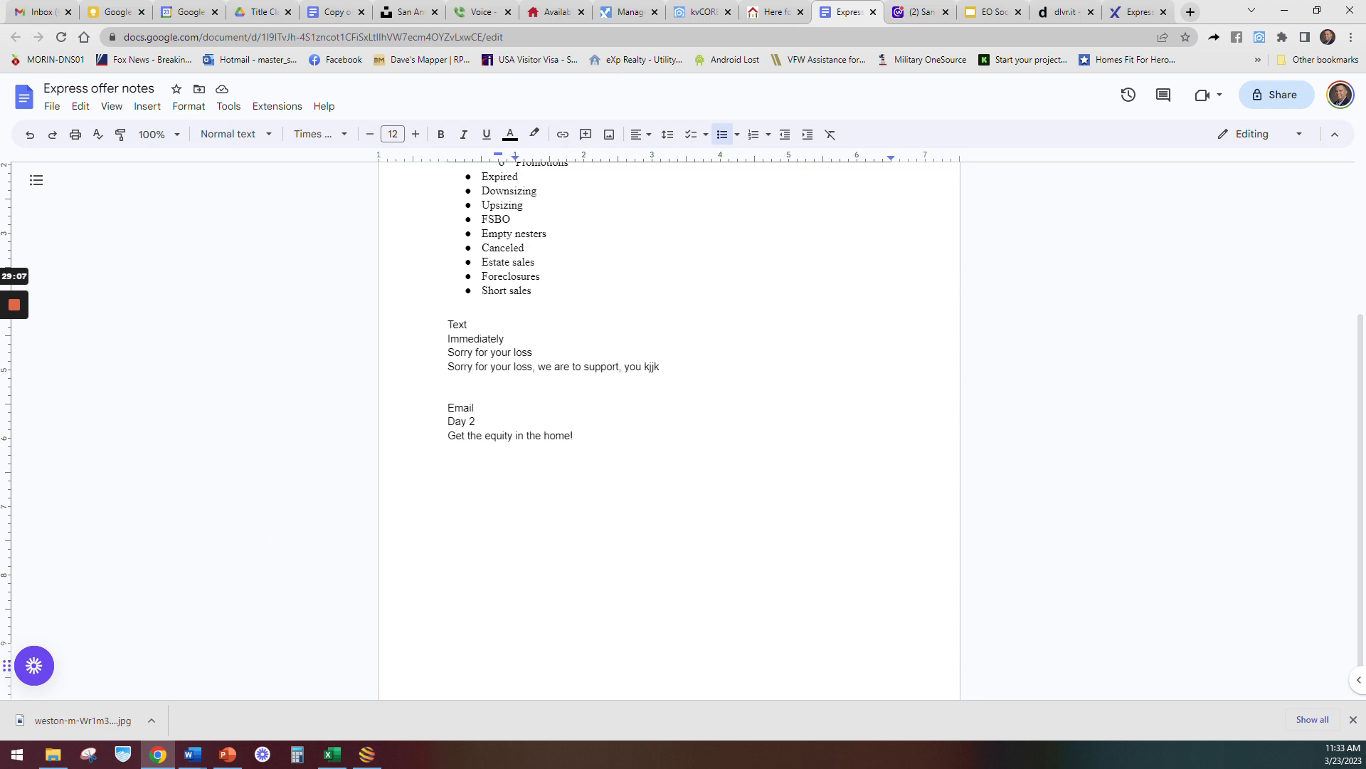
{"action": "scroll", "coordinate": [669, 356], "scroll_direction": "up", "scroll_amount": 2}
{"action": "scroll", "coordinate": [669, 355], "scroll_direction": "down", "scroll_amount": 1}
{"action": "scroll", "coordinate": [669, 356], "scroll_direction": "up", "scroll_amount": 2}
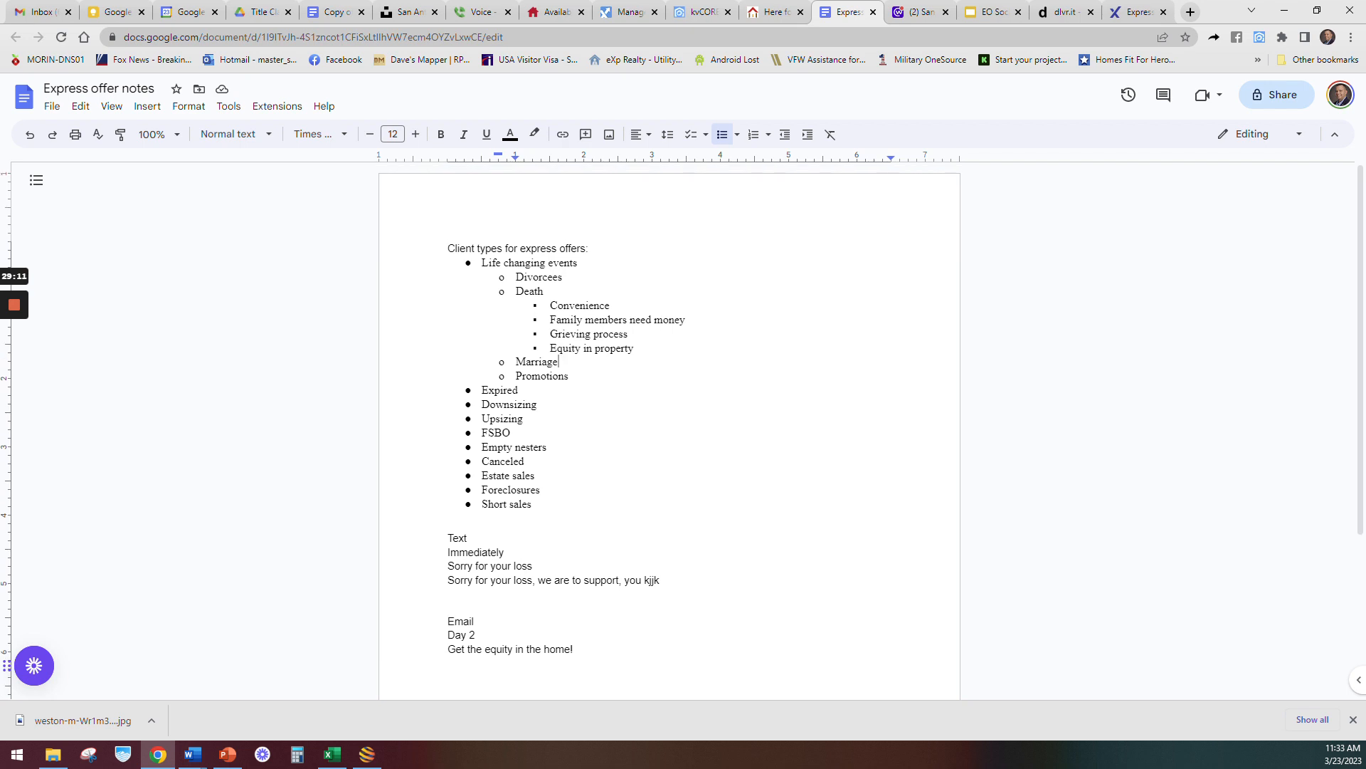
{"action": "scroll", "coordinate": [669, 427], "scroll_direction": "down", "scroll_amount": 2}
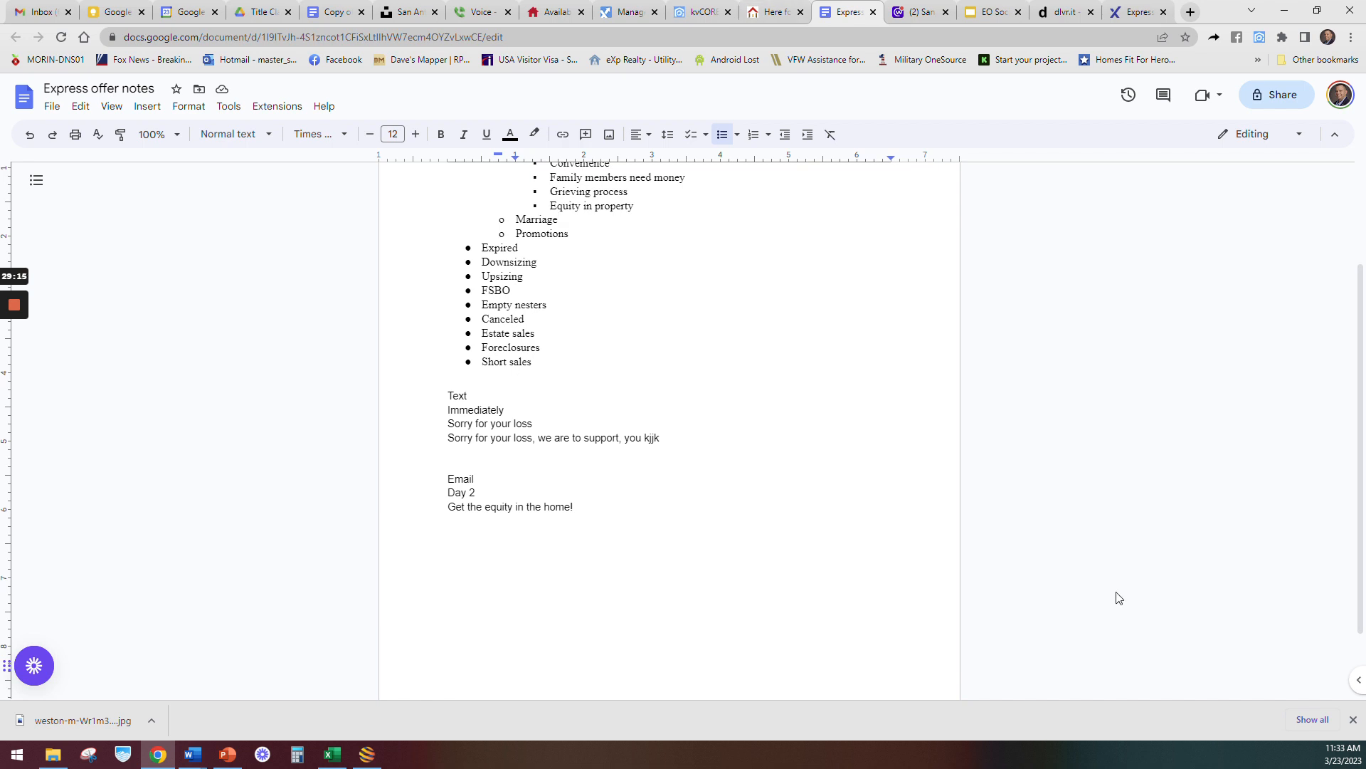
{"action": "left_click", "coordinate": [703, 10]}
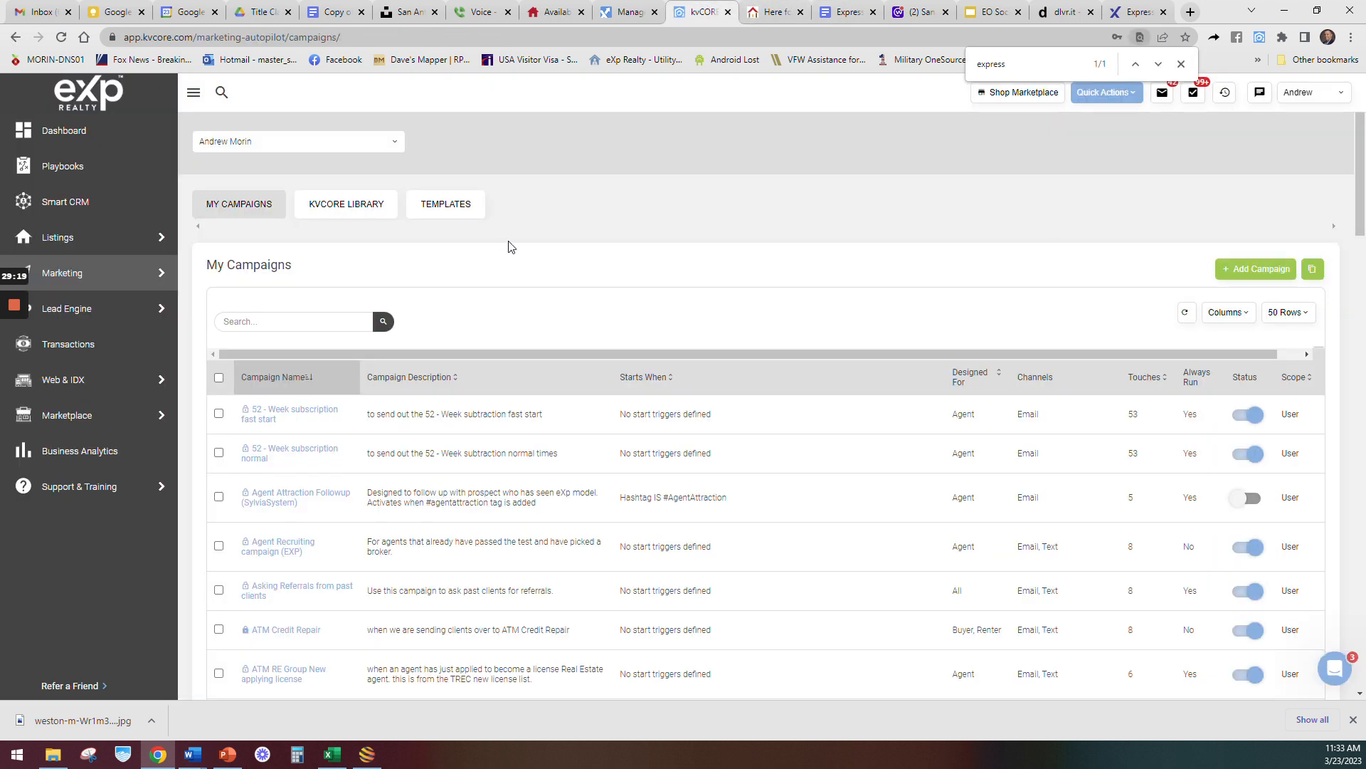
{"action": "left_click", "coordinate": [447, 206]}
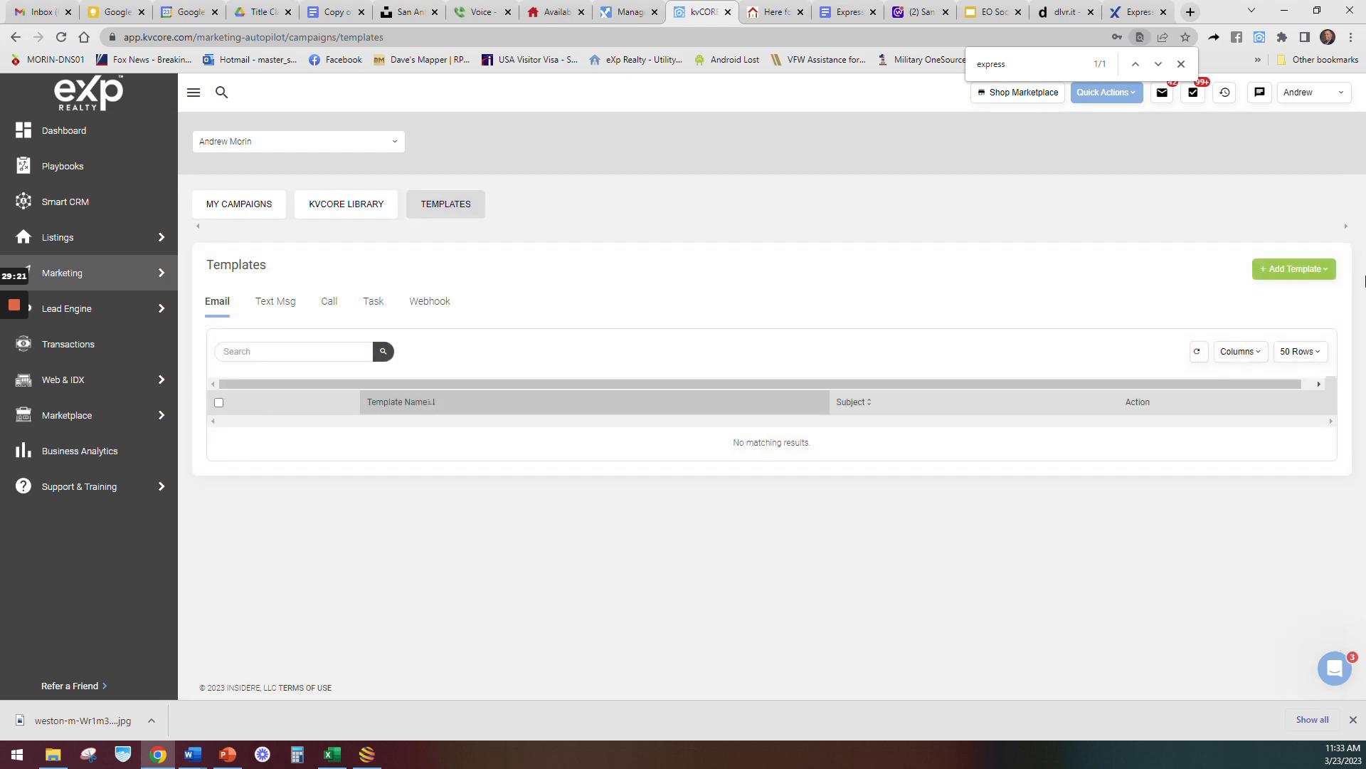
{"action": "left_click", "coordinate": [1293, 268]}
{"action": "left_click", "coordinate": [1273, 321]}
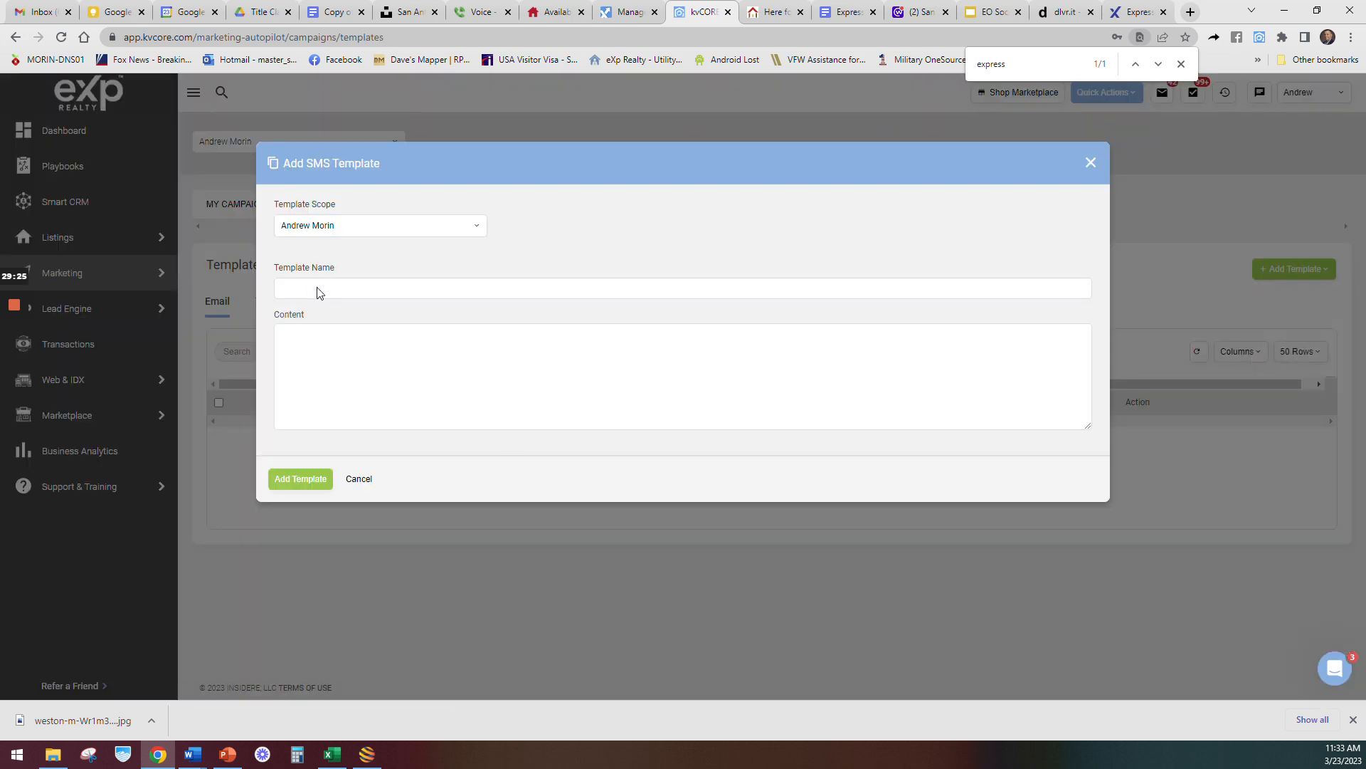
{"action": "left_click", "coordinate": [313, 286]}
{"action": "type", "text": "dfklgjf"}
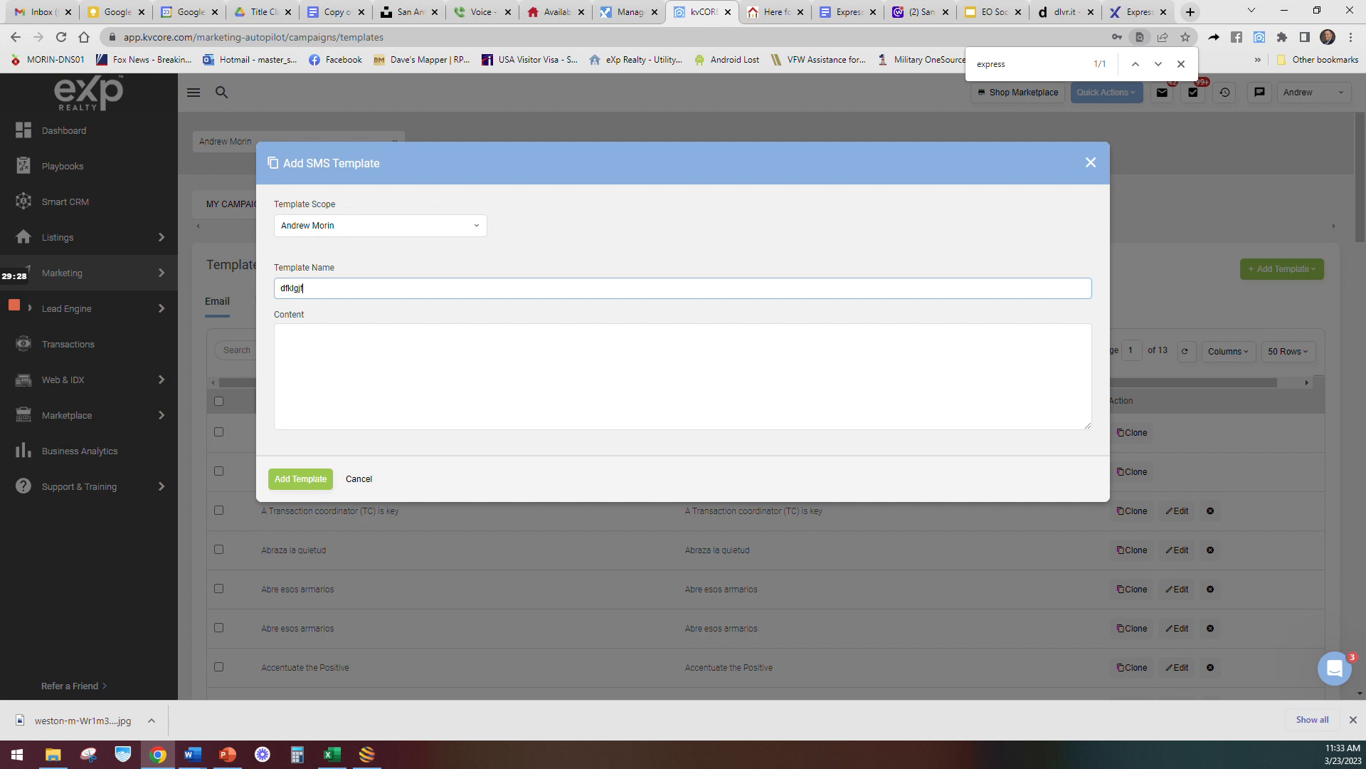
{"action": "key", "text": "Tab"}
{"action": "type", "text": "fdhfh"}
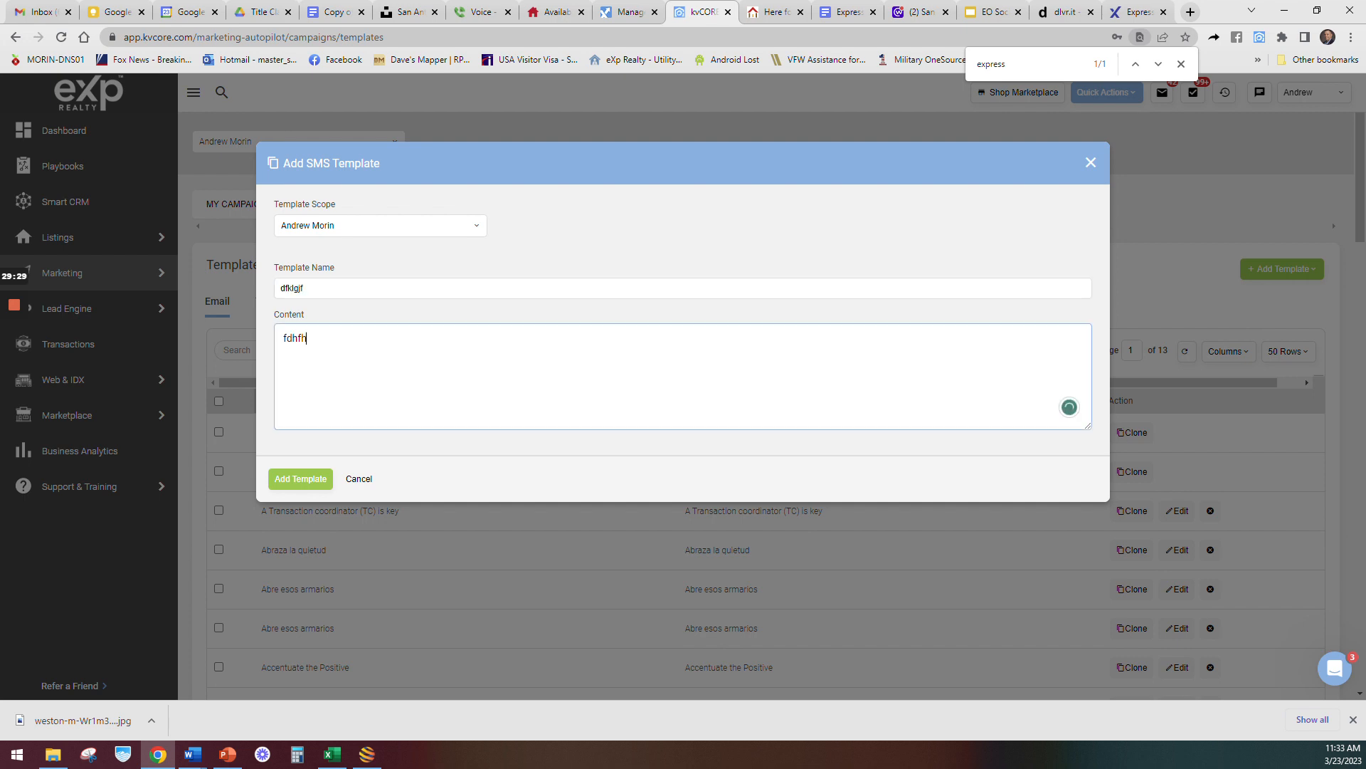
{"action": "key", "text": "shift+Tab"}
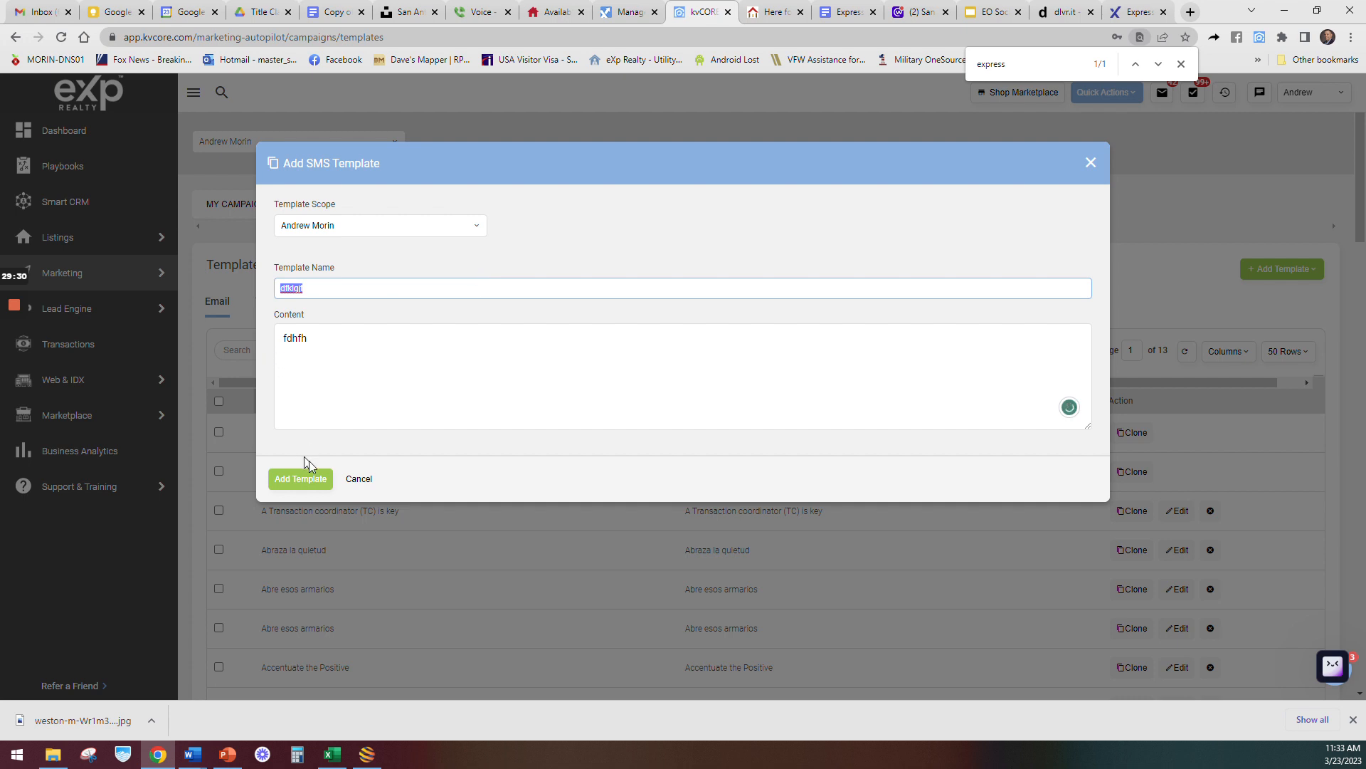
{"action": "left_click", "coordinate": [359, 479]}
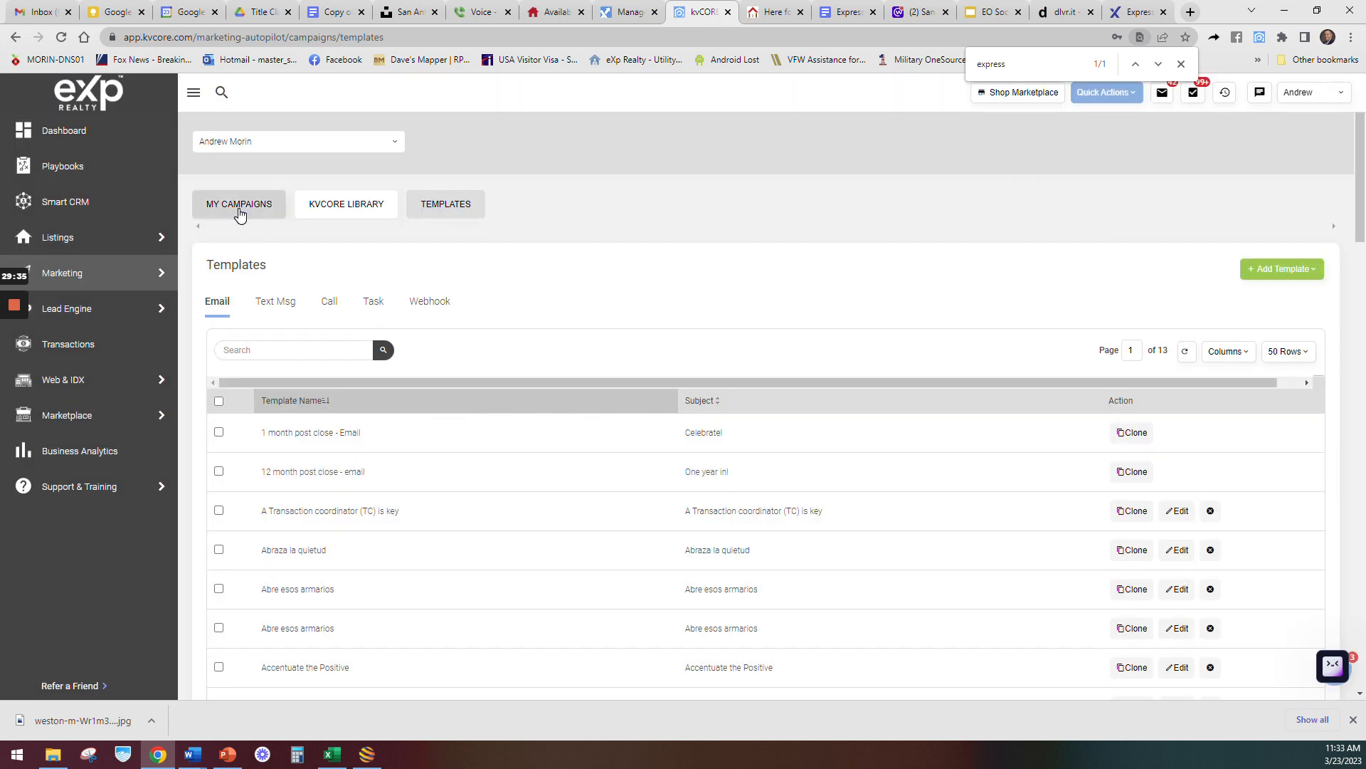
{"action": "left_click", "coordinate": [240, 210]}
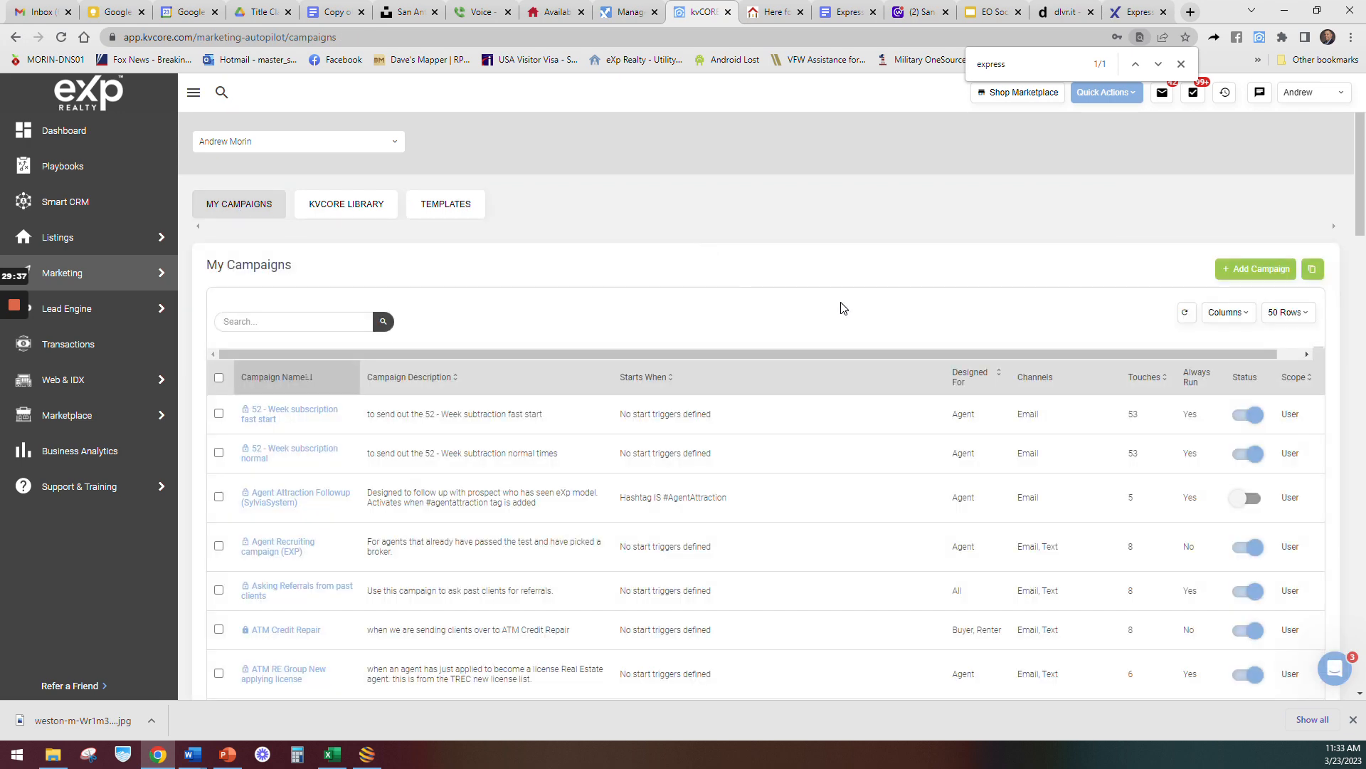
Start a new campaign with no start trigger, designed for sellers
{"action": "left_click", "coordinate": [1254, 274]}
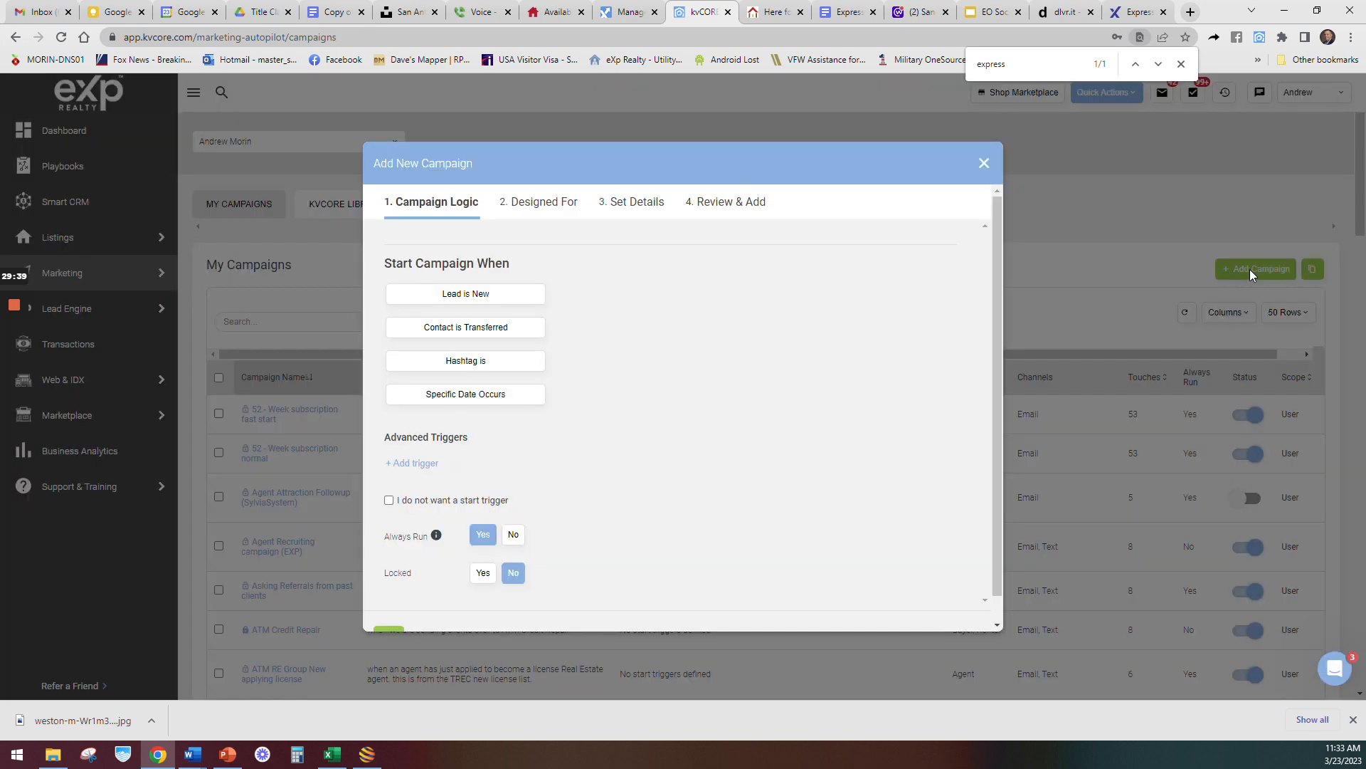
{"action": "scroll", "coordinate": [616, 360], "scroll_direction": "down", "scroll_amount": 1}
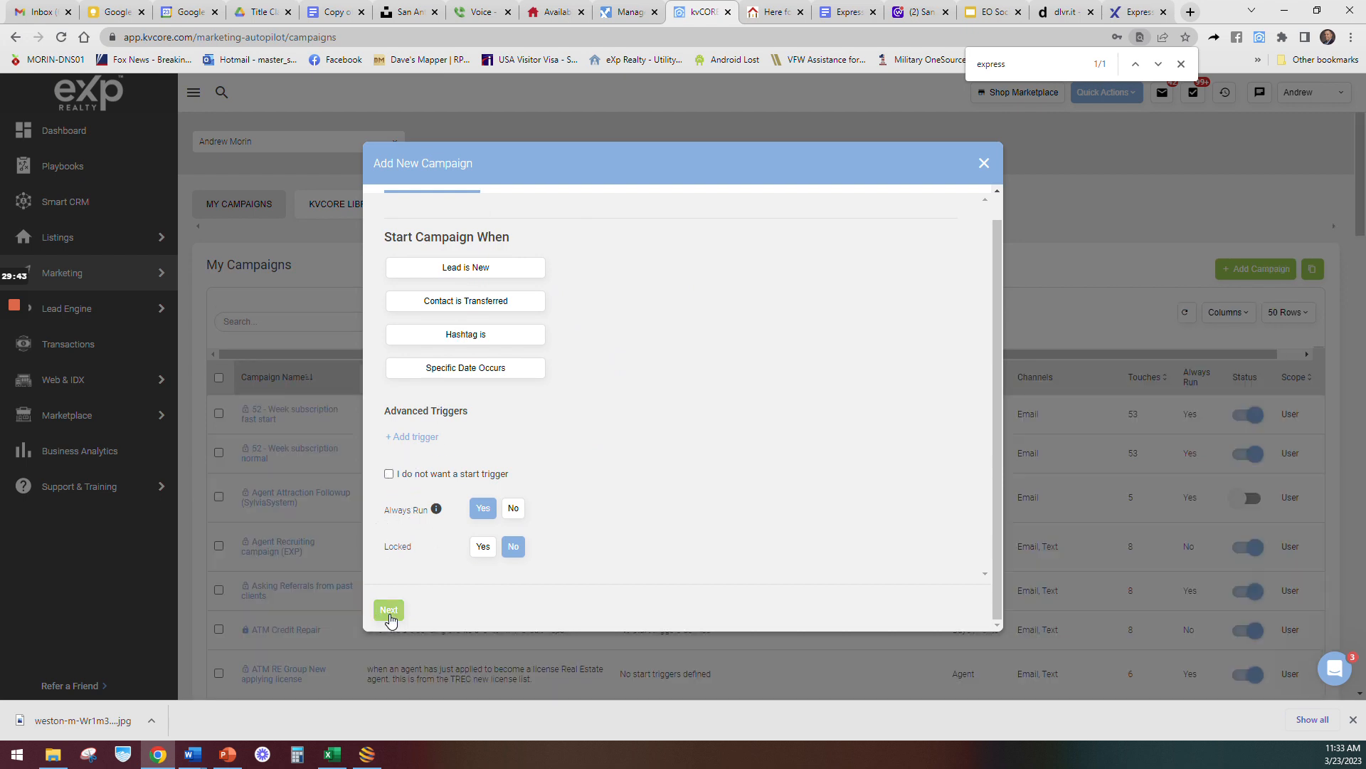
{"action": "left_click", "coordinate": [377, 614]}
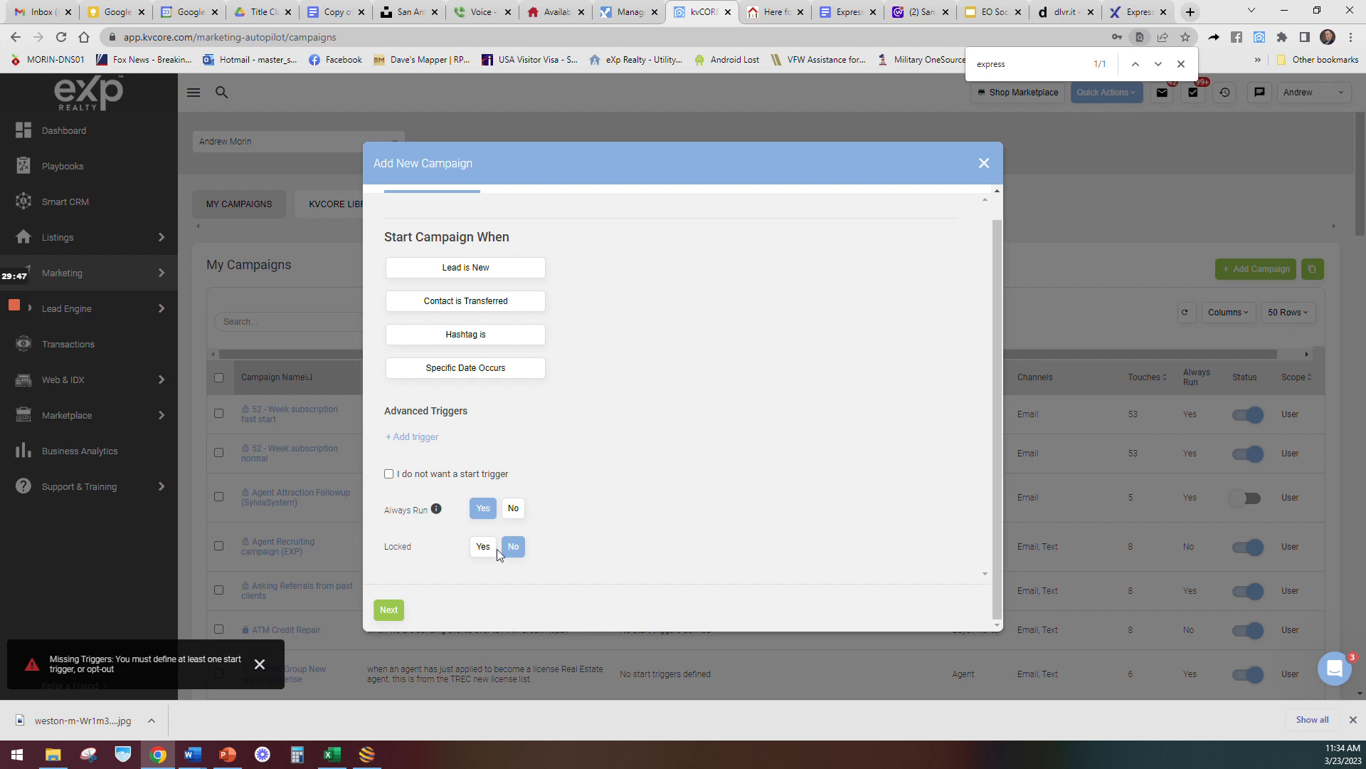
{"action": "left_click", "coordinate": [438, 475]}
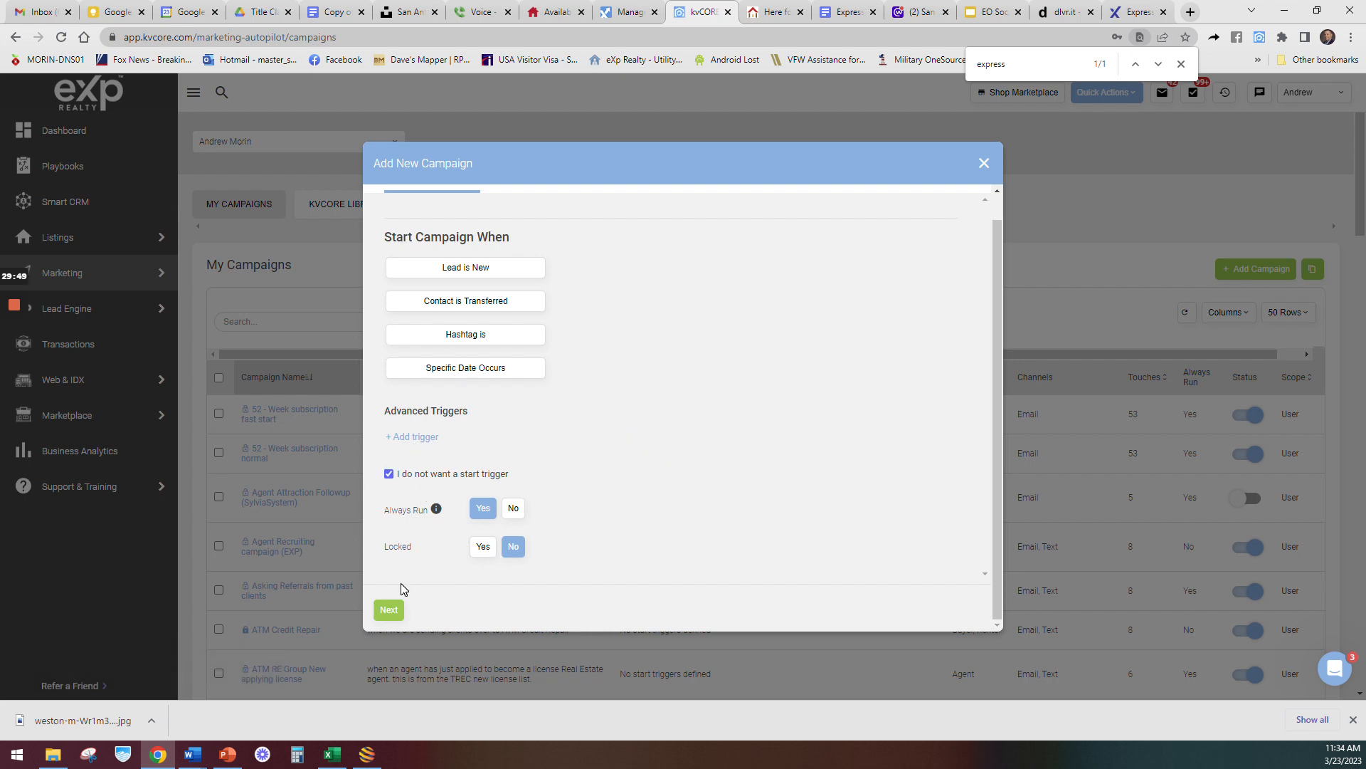
{"action": "left_click", "coordinate": [388, 609]}
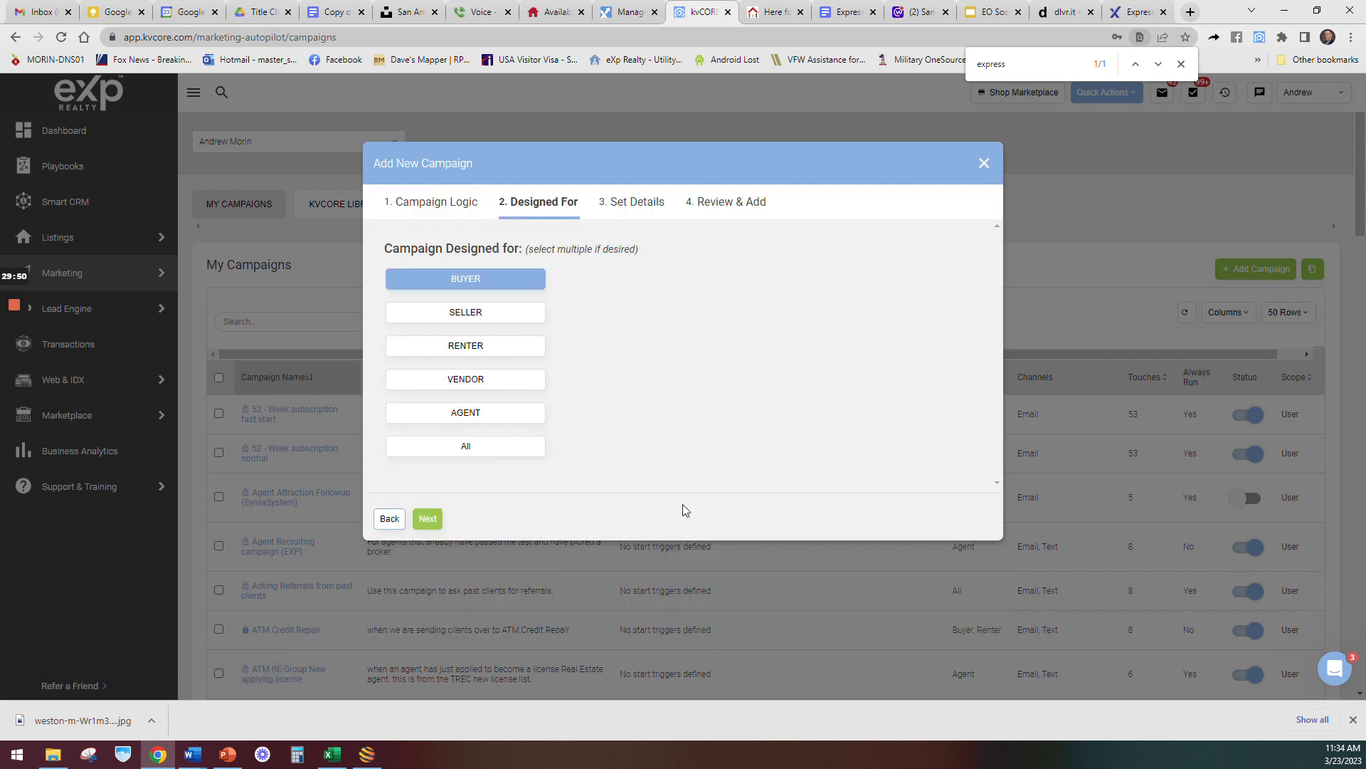
{"action": "left_click", "coordinate": [503, 310]}
{"action": "left_click", "coordinate": [427, 519]}
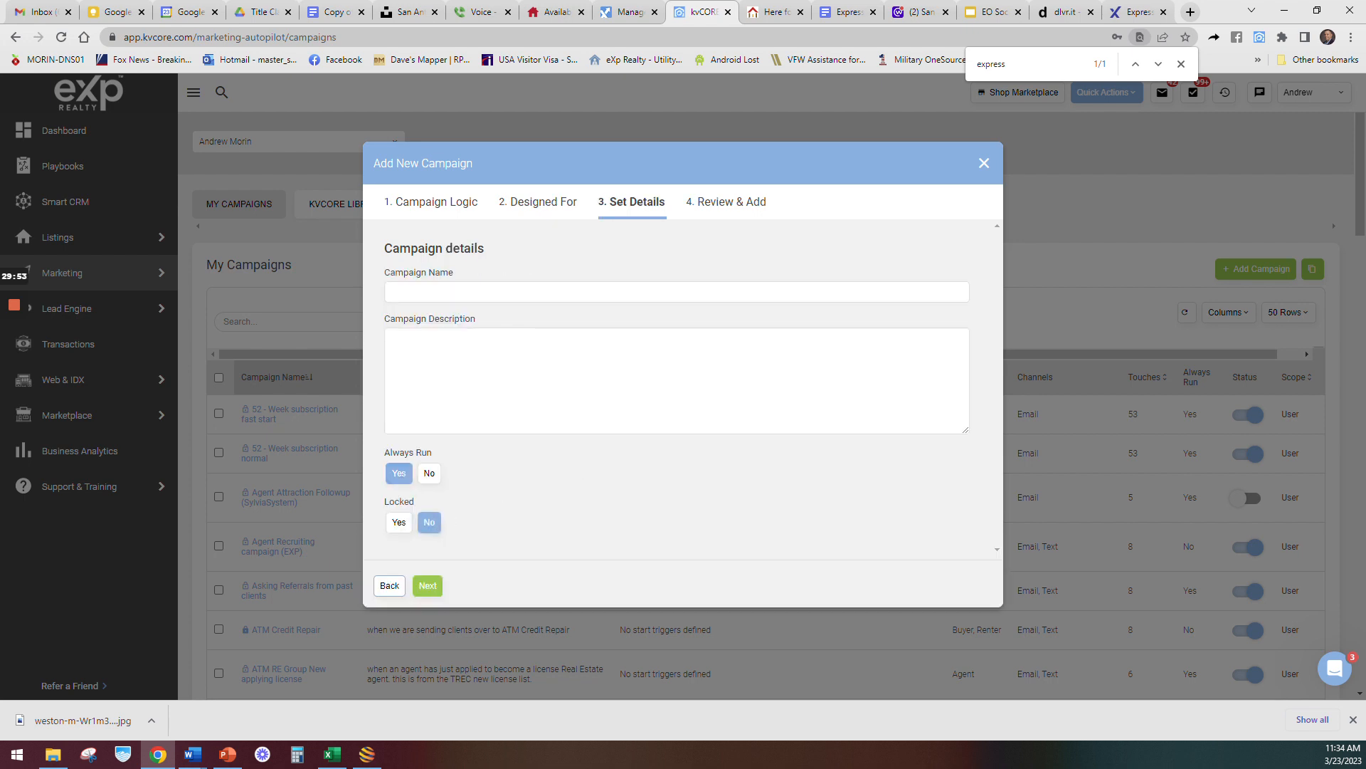
Name the campaign 'death', finish creating it, and search the page for 'death'
{"action": "left_click", "coordinate": [502, 291]}
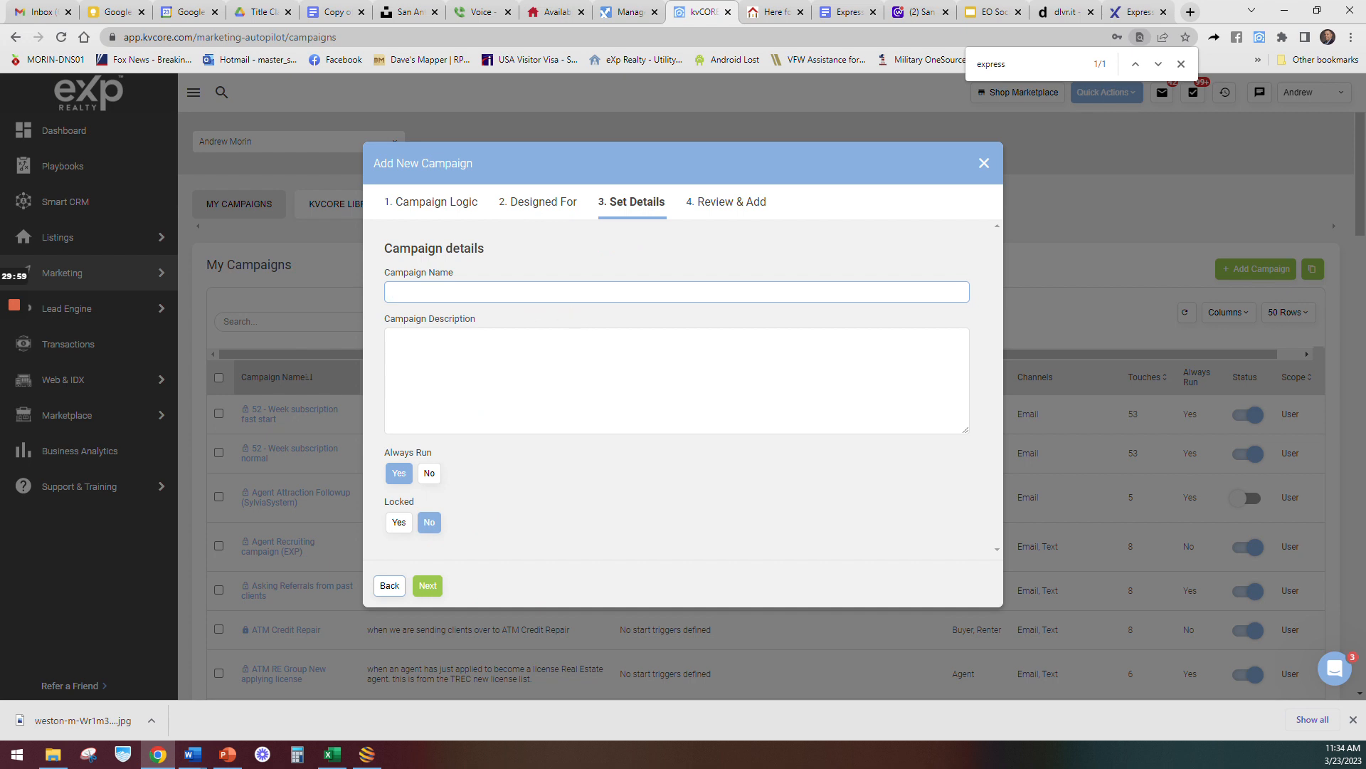
{"action": "left_click", "coordinate": [491, 356]}
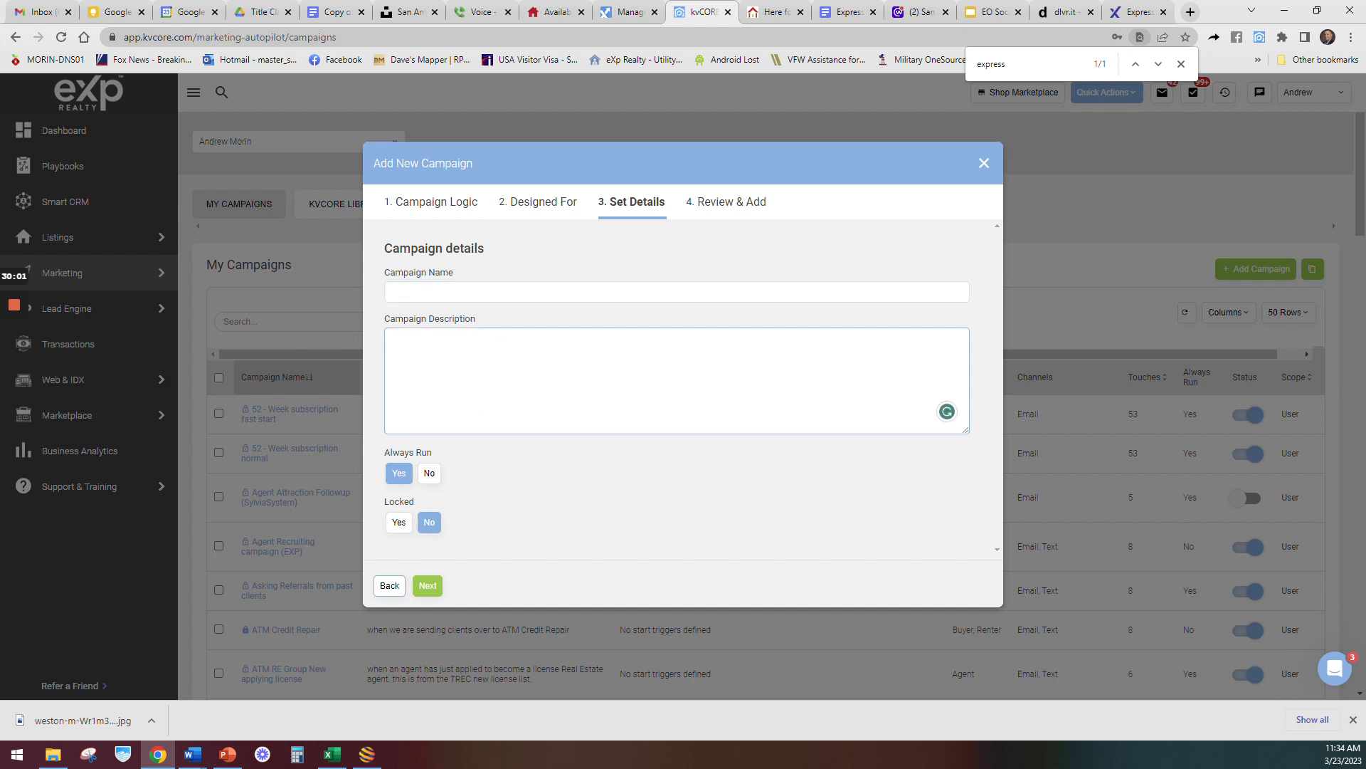
{"action": "left_click", "coordinate": [428, 591]}
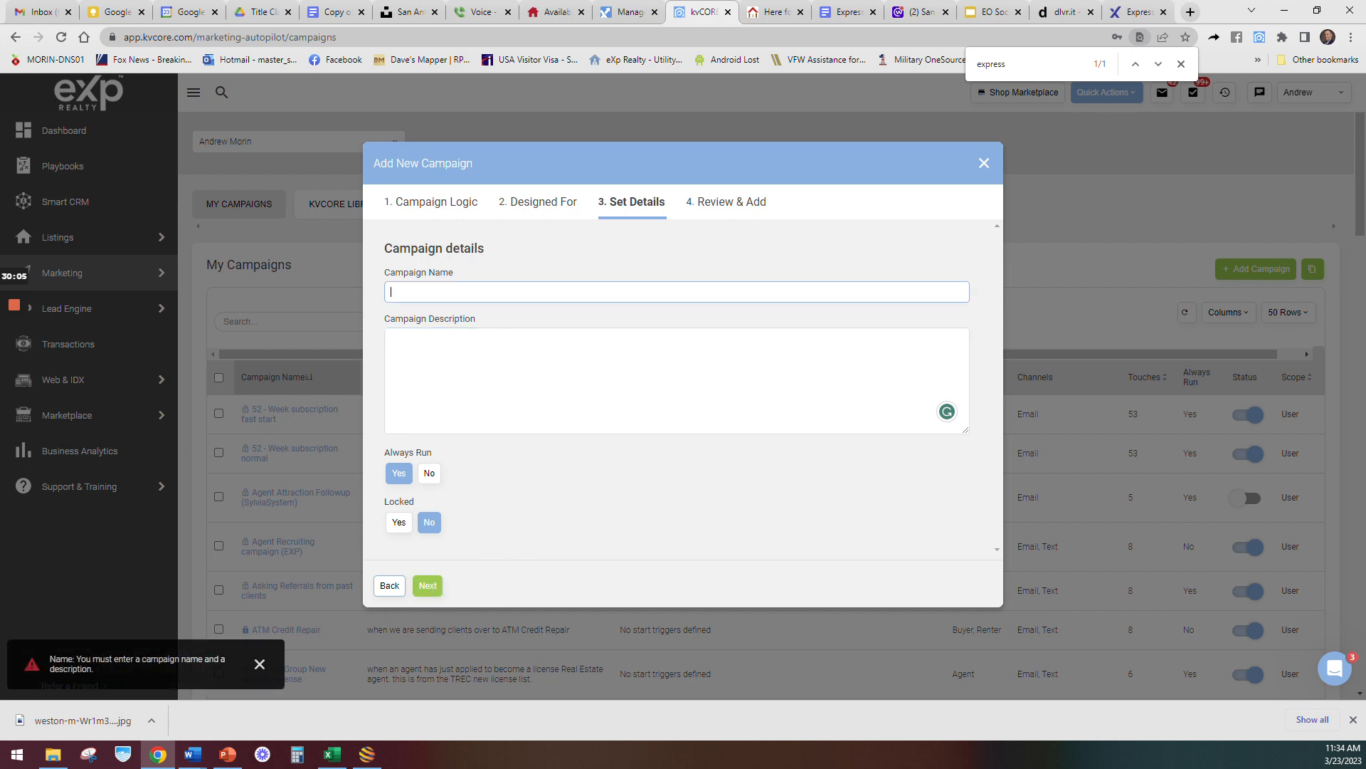
{"action": "type", "text": "death"}
{"action": "left_click", "coordinate": [430, 585]}
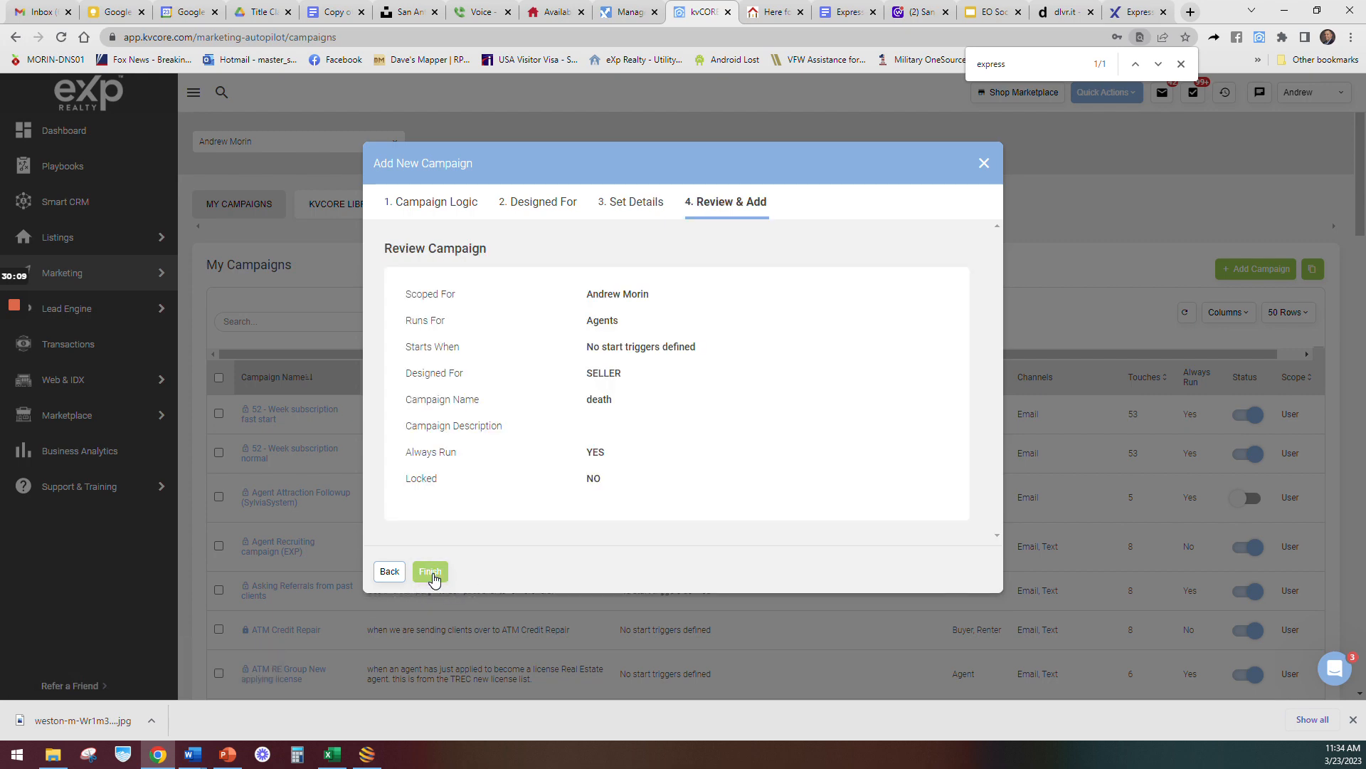
{"action": "left_click", "coordinate": [432, 575]}
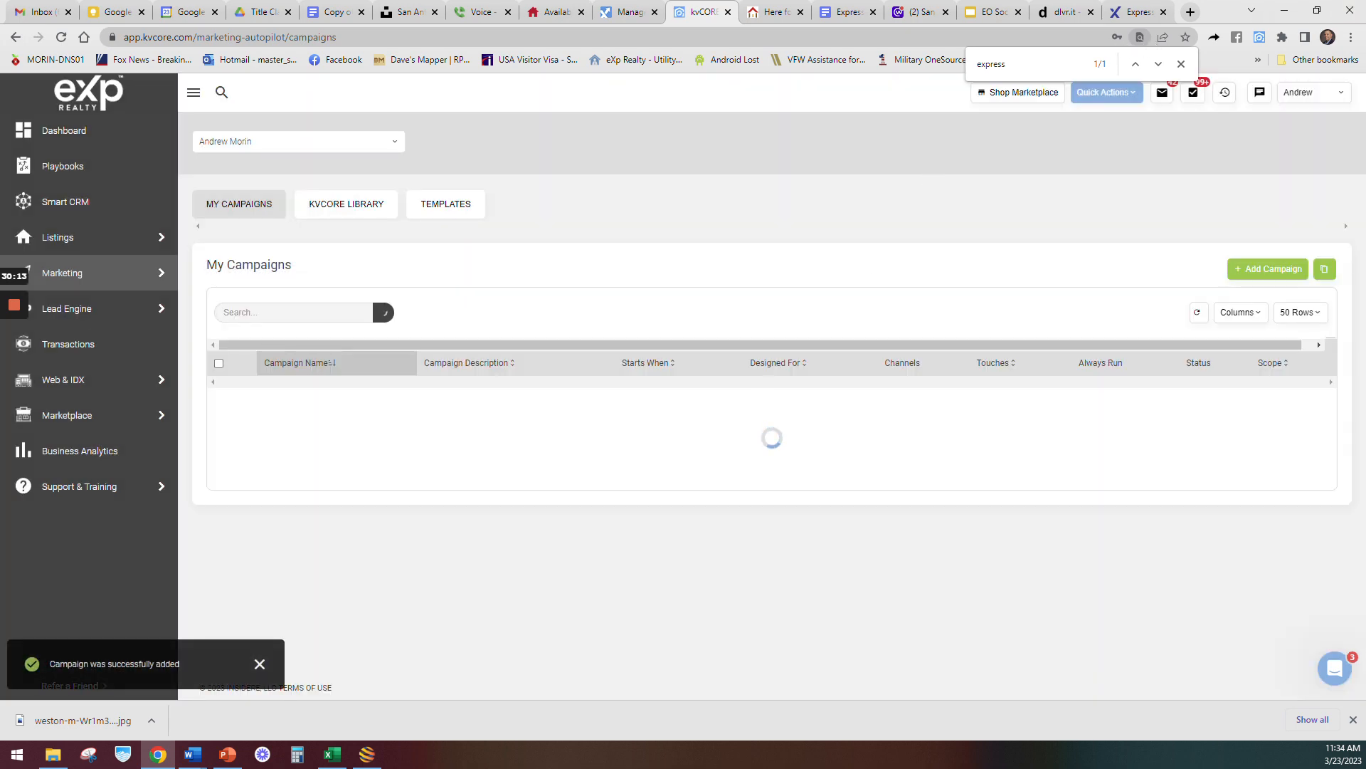
{"action": "key", "text": "ctrl+f"}
{"action": "type", "text": "death"}
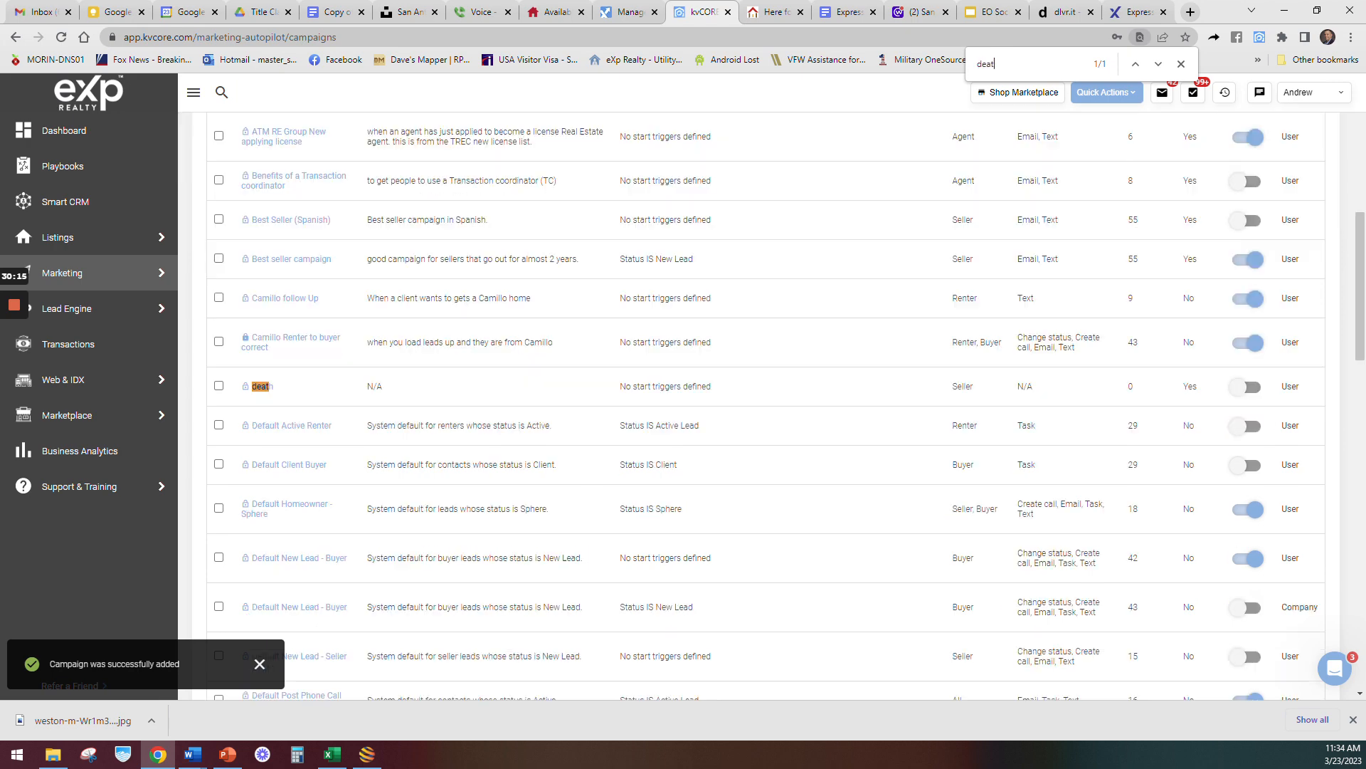
Open the death campaign and add a Text/SMS action using the 'test' template
{"action": "left_click", "coordinate": [258, 390]}
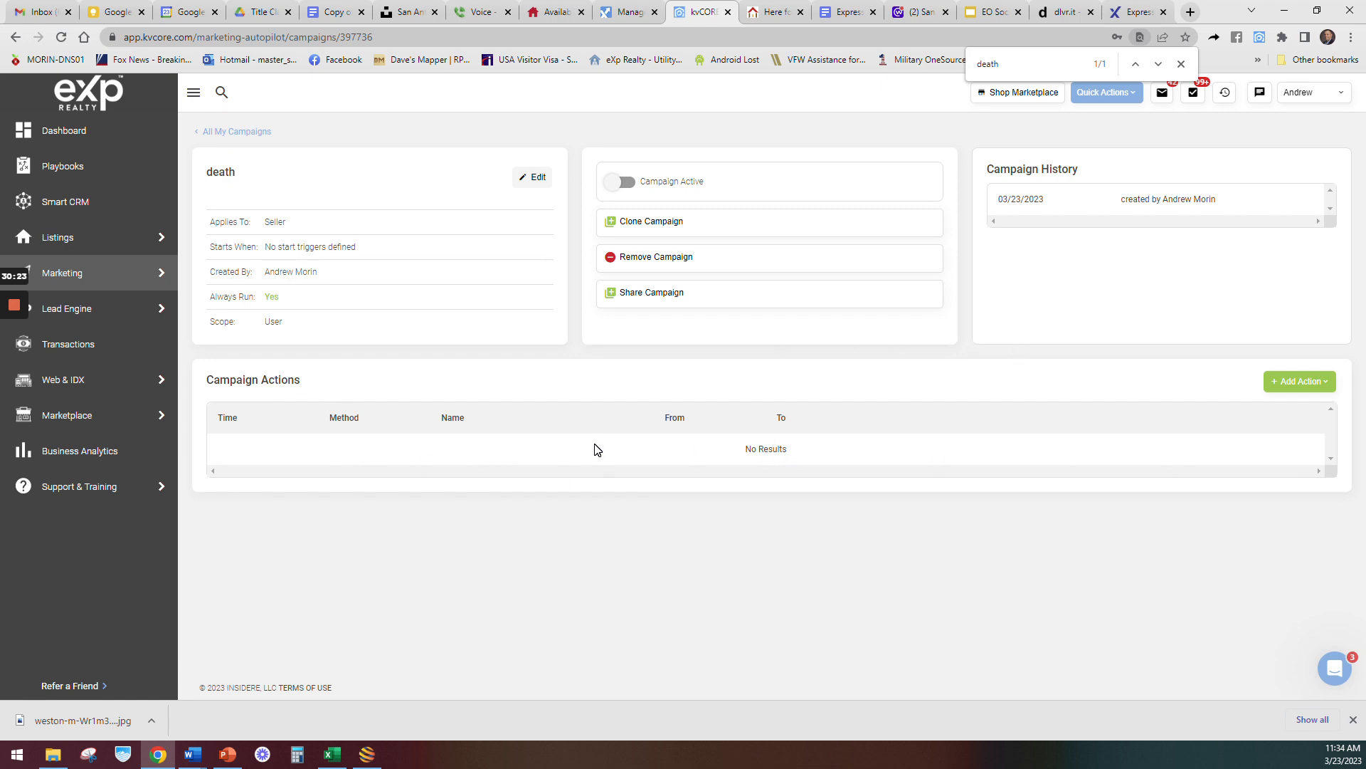
{"action": "left_click", "coordinate": [1296, 388]}
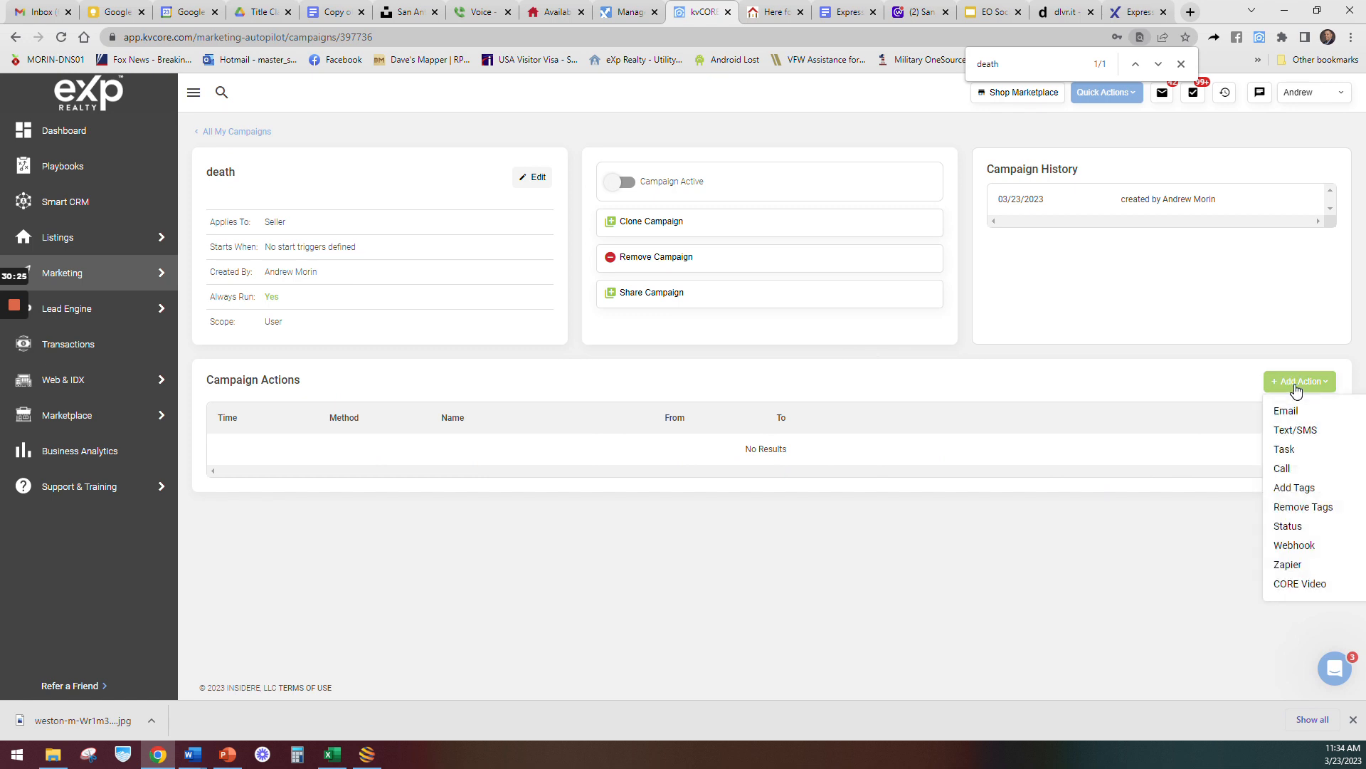
{"action": "left_click", "coordinate": [1295, 430]}
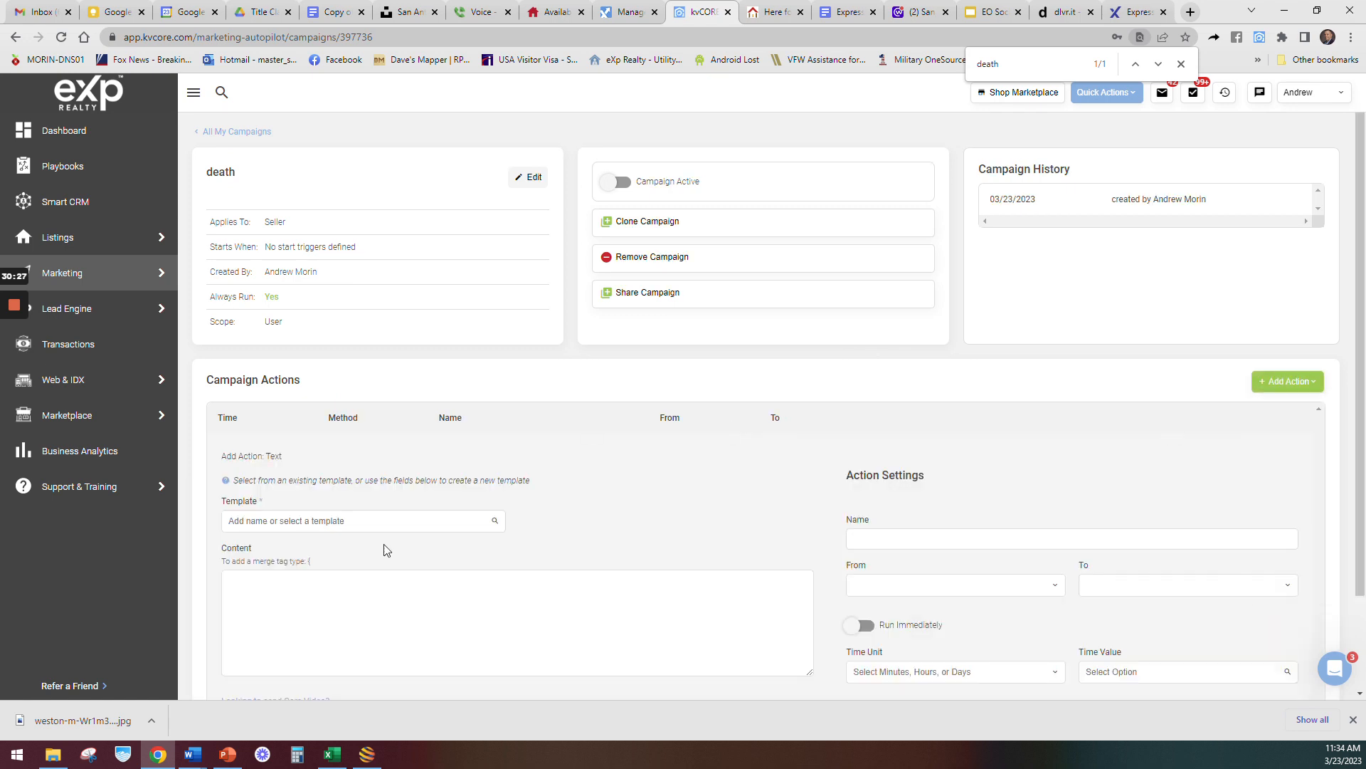
{"action": "scroll", "coordinate": [413, 449], "scroll_direction": "down", "scroll_amount": 2}
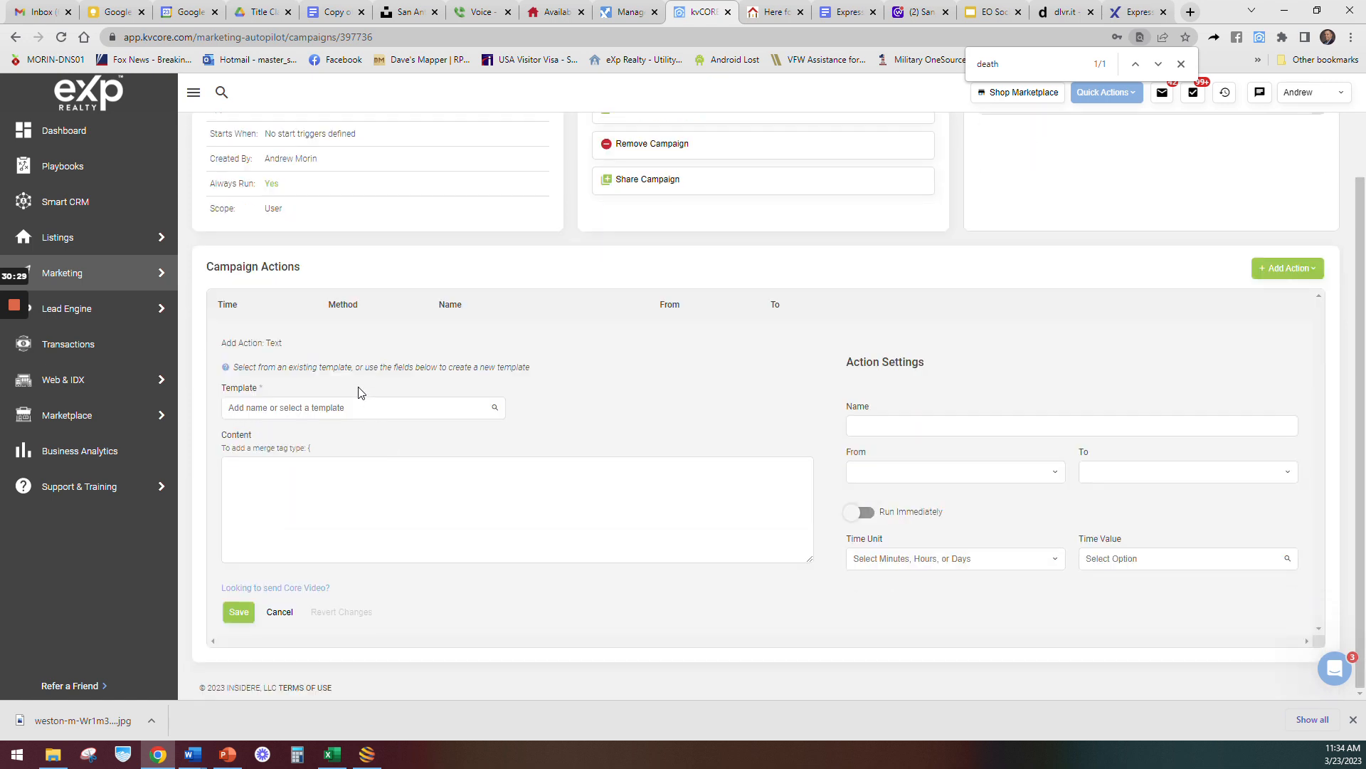
{"action": "left_click", "coordinate": [349, 409]}
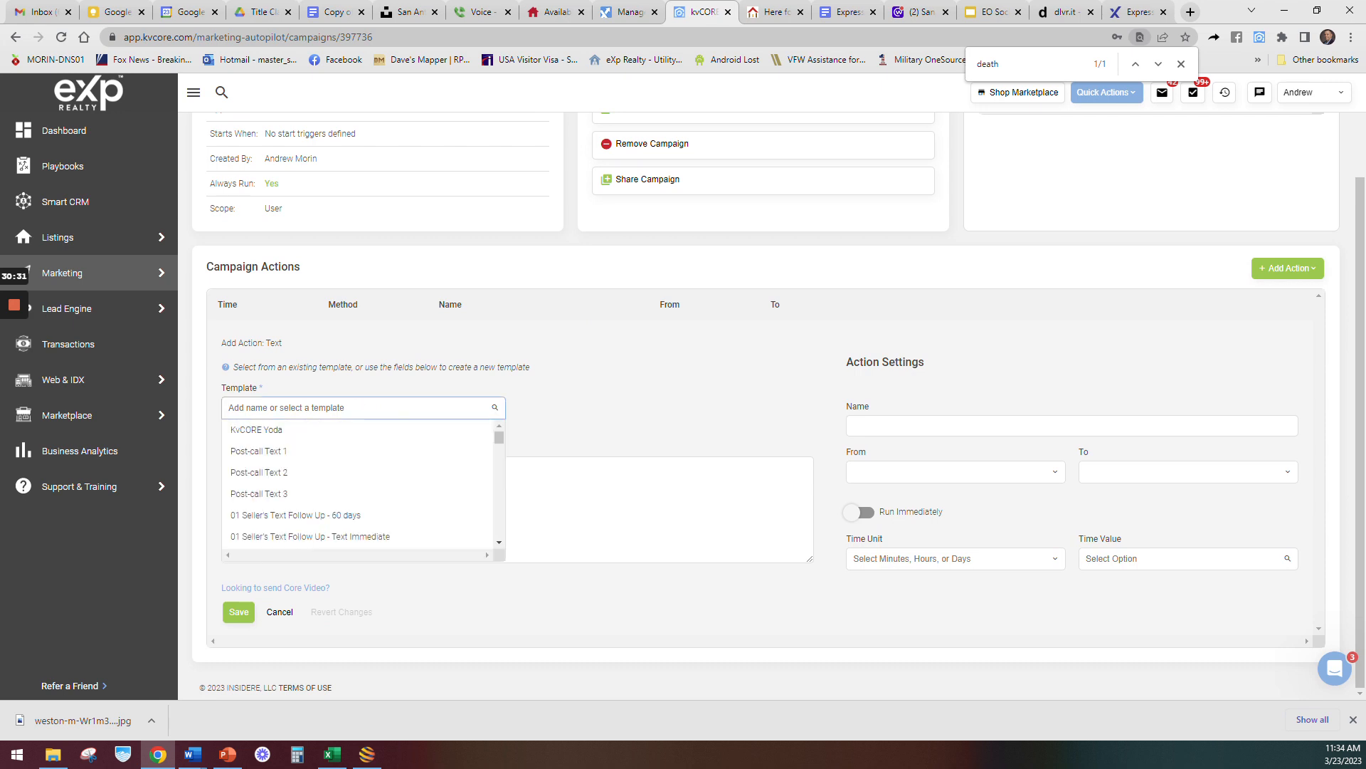
{"action": "type", "text": "test"}
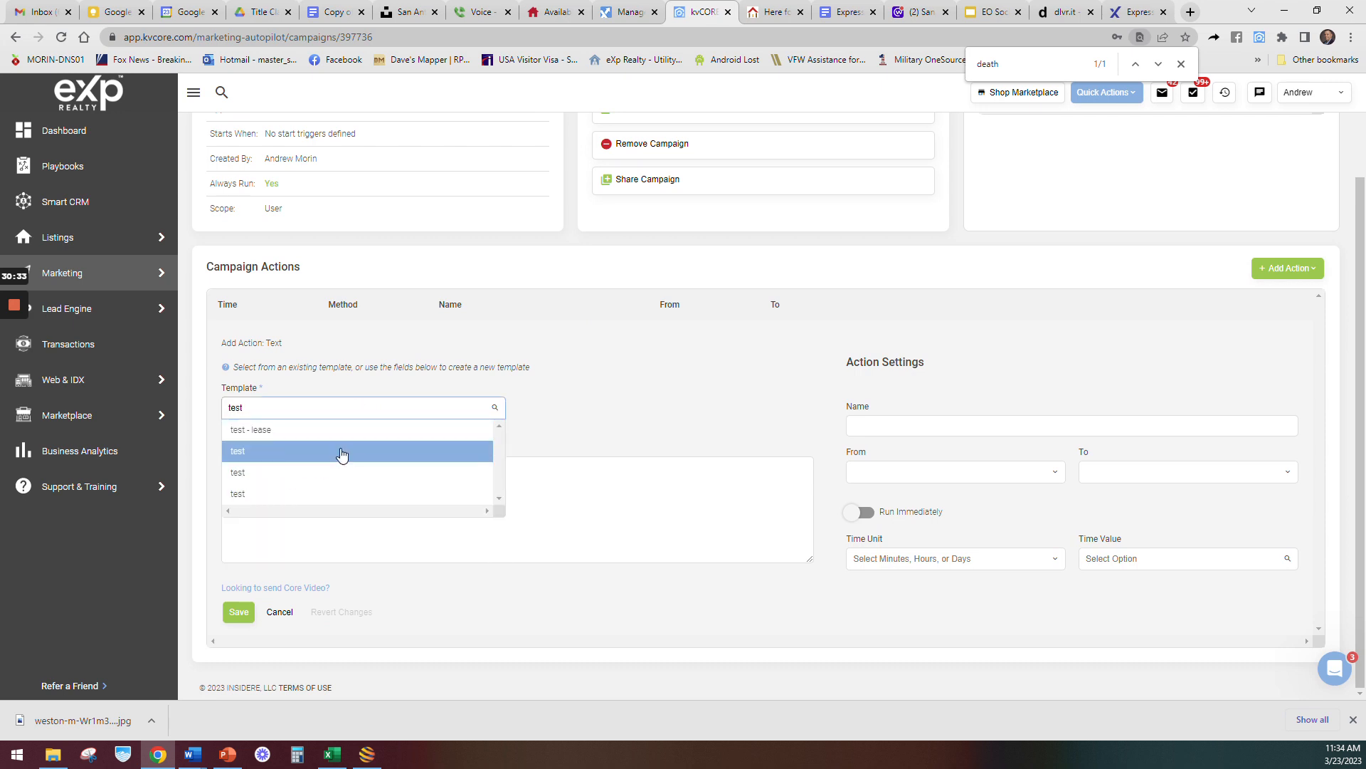
{"action": "left_click", "coordinate": [342, 455]}
Name the text action 'test', send it from Agent, run it immediately, and save
{"action": "left_click", "coordinate": [854, 425]}
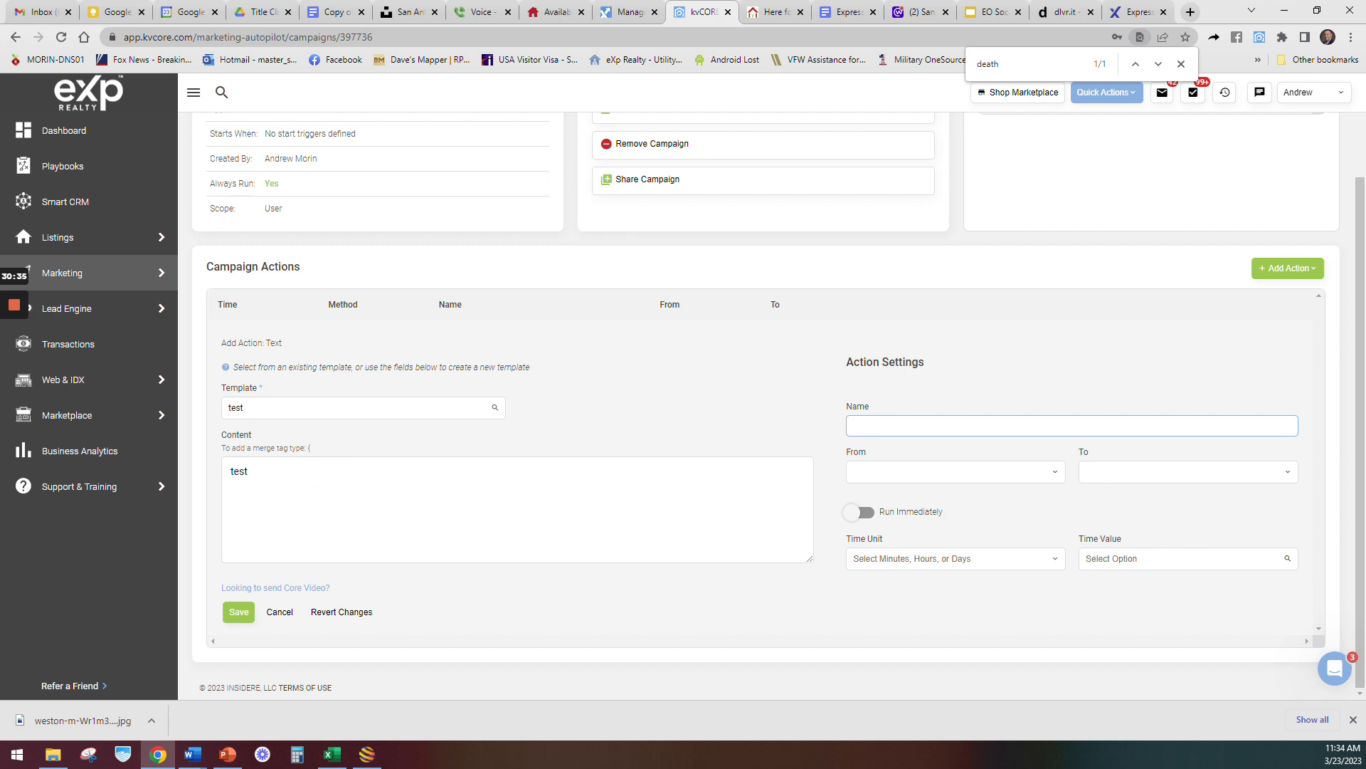
{"action": "type", "text": "test"}
{"action": "left_click", "coordinate": [933, 463]}
{"action": "left_click", "coordinate": [920, 493]}
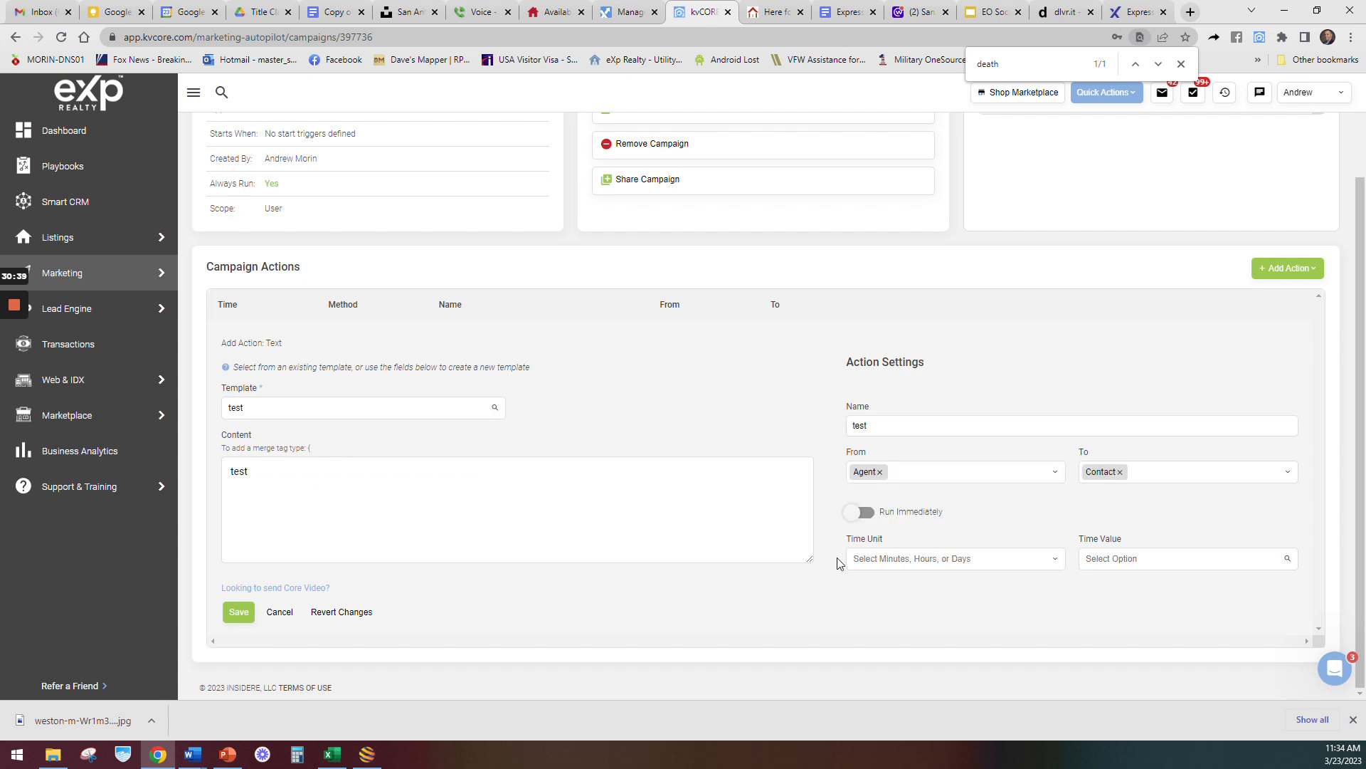
{"action": "left_click", "coordinate": [862, 512]}
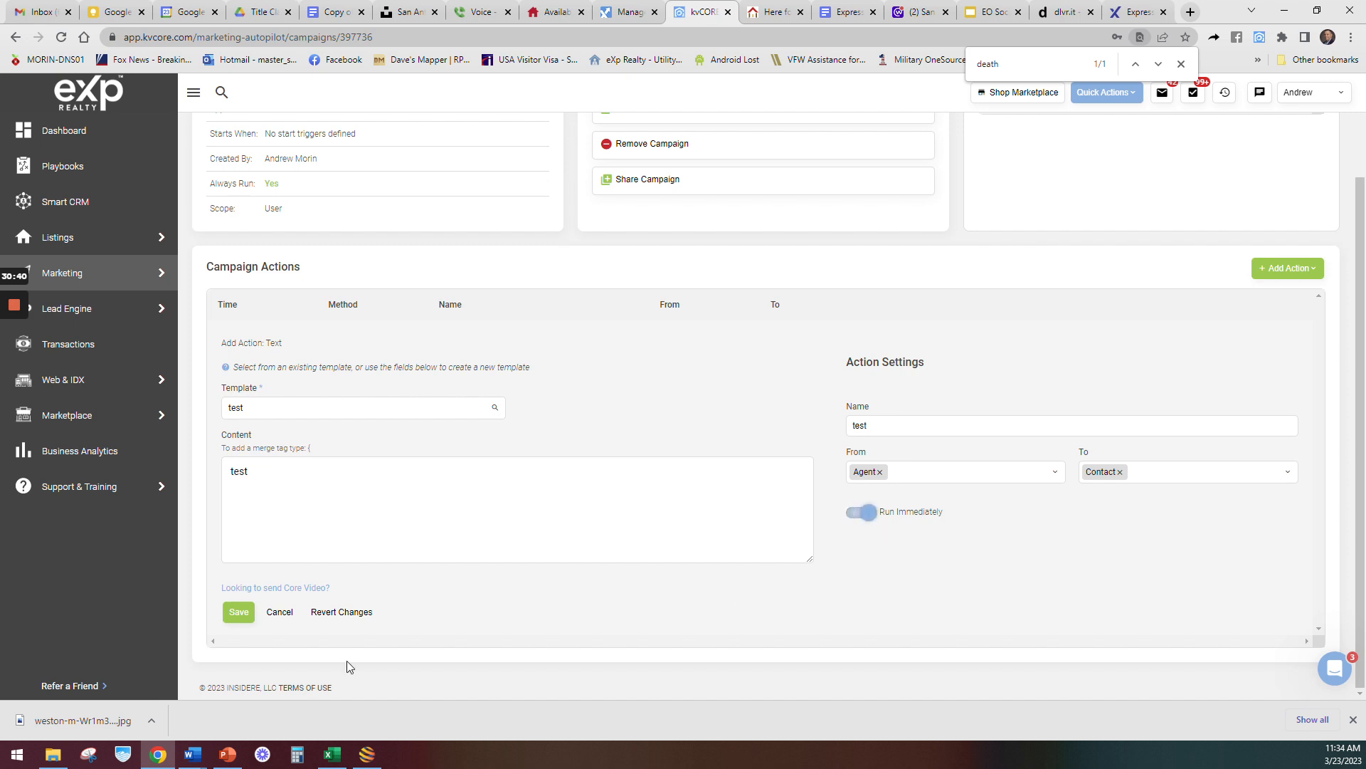
{"action": "left_click", "coordinate": [227, 614]}
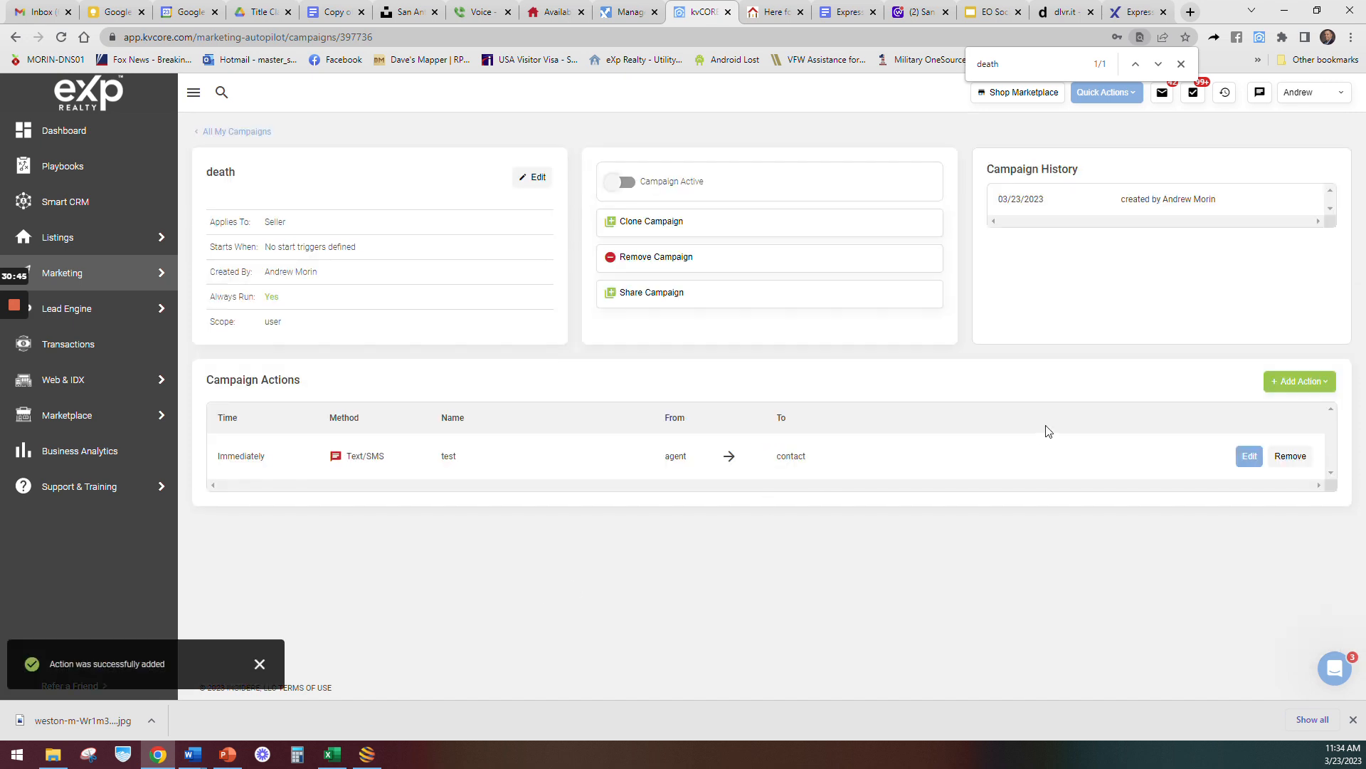
{"action": "left_click", "coordinate": [1288, 382]}
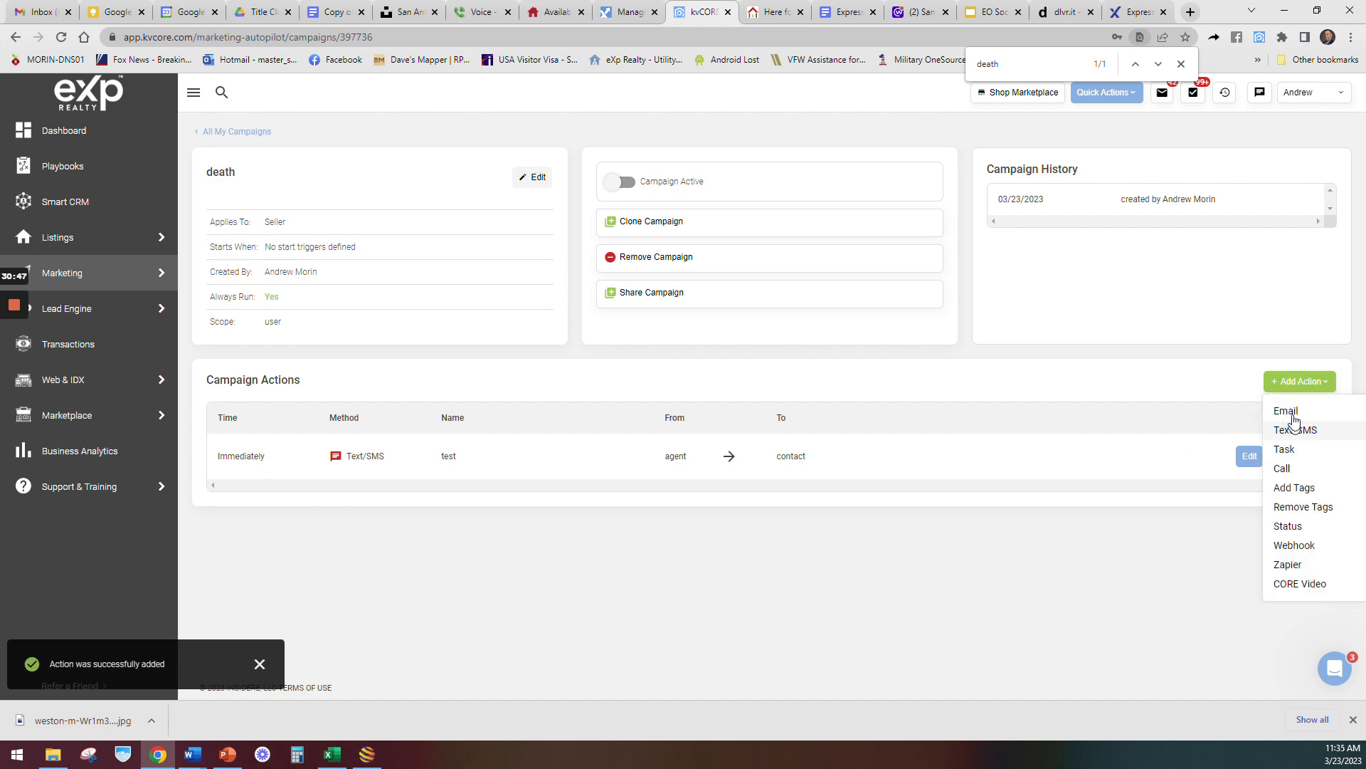
Cancel the started Email action, then remove the death campaign and confirm Yes
{"action": "left_click", "coordinate": [1286, 411]}
{"action": "scroll", "coordinate": [584, 452], "scroll_direction": "down", "scroll_amount": 3}
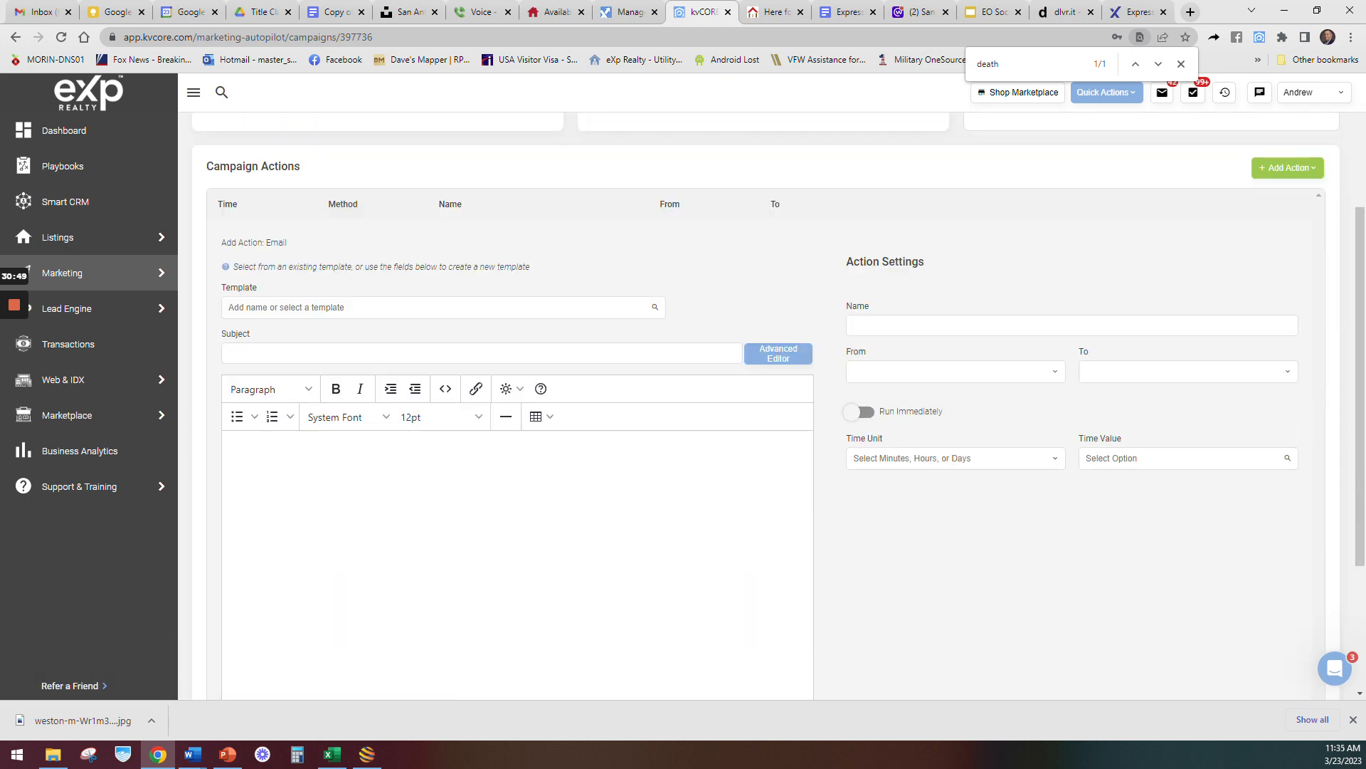
{"action": "scroll", "coordinate": [575, 428], "scroll_direction": "down", "scroll_amount": 2}
{"action": "scroll", "coordinate": [832, 534], "scroll_direction": "up", "scroll_amount": 3}
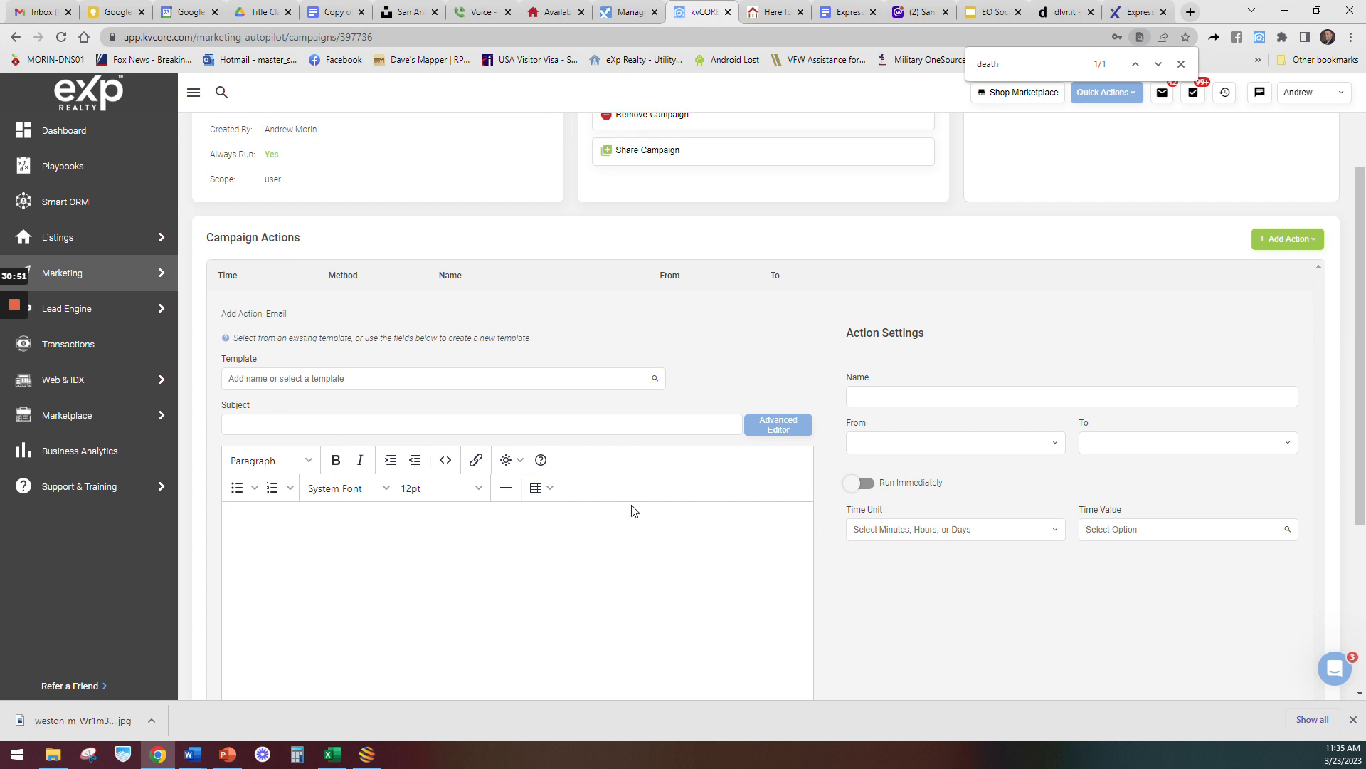
{"action": "scroll", "coordinate": [635, 509], "scroll_direction": "down", "scroll_amount": 4}
{"action": "left_click", "coordinate": [358, 575]}
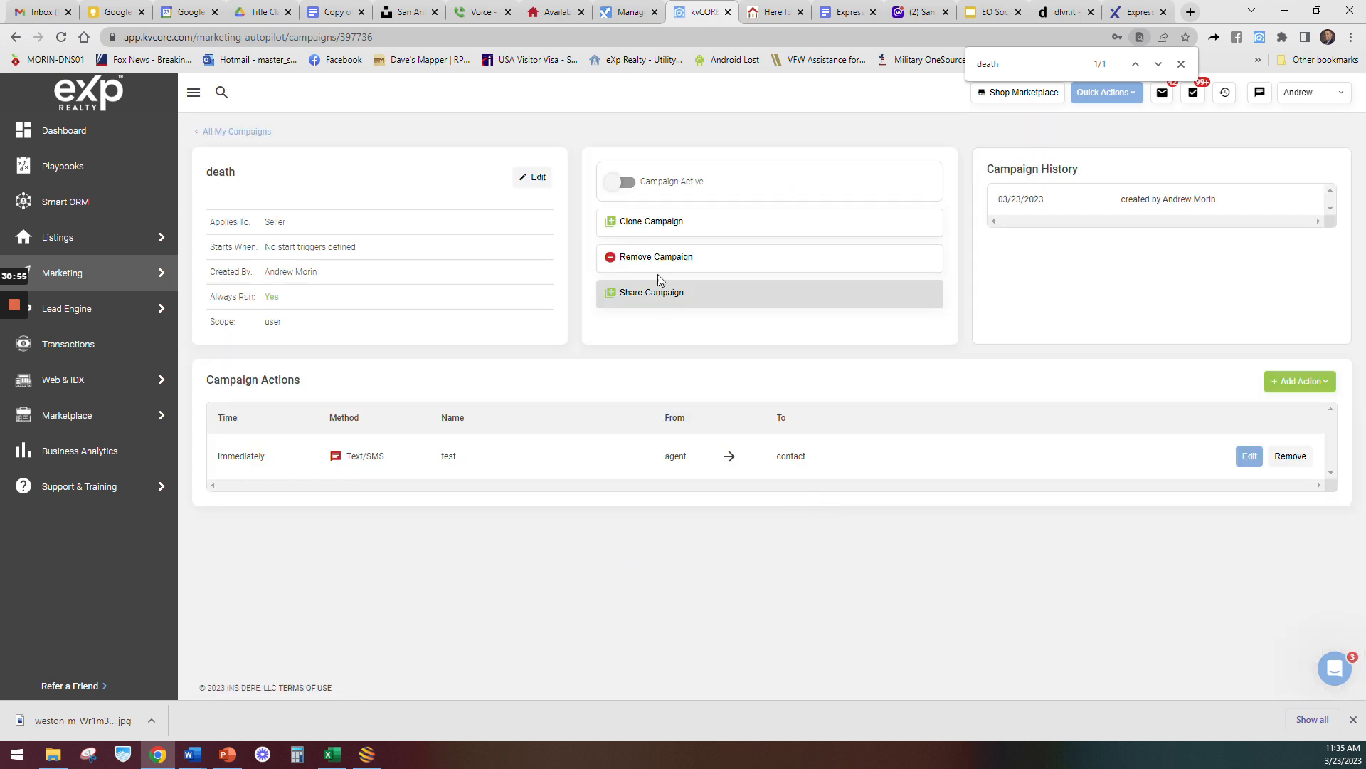
{"action": "left_click", "coordinate": [650, 257]}
{"action": "left_click", "coordinate": [644, 382]}
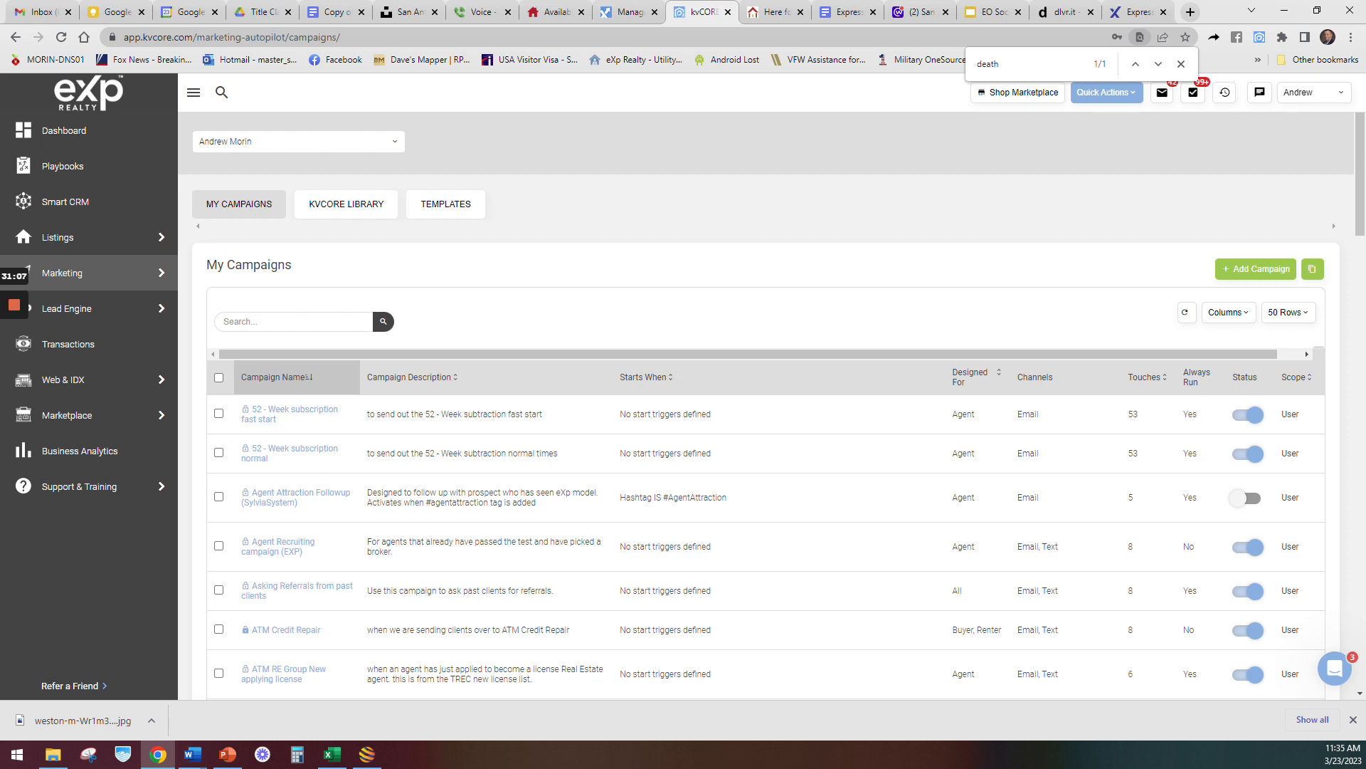
Close the 'death' page search and the eXp website home-page tab, back on My Campaigns
{"action": "left_click", "coordinate": [367, 754]}
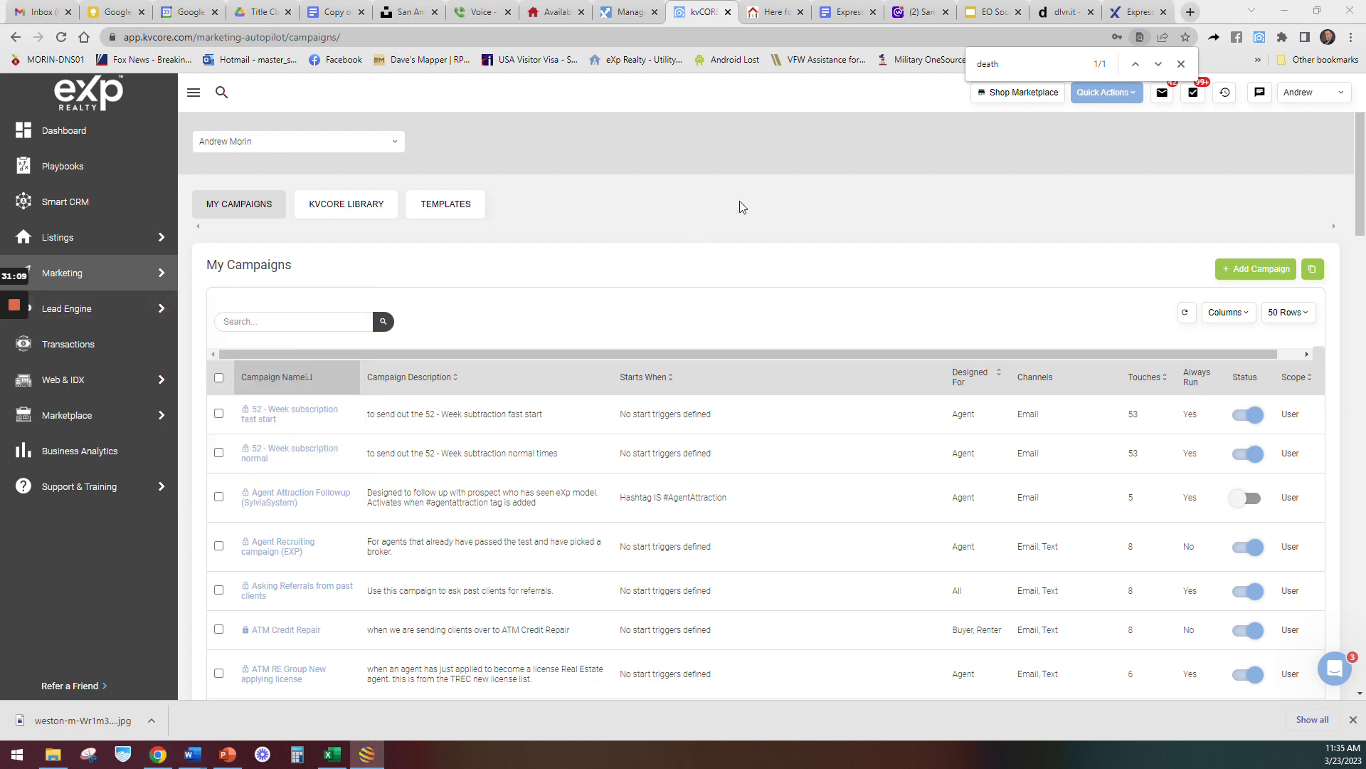
{"action": "key", "text": "Escape"}
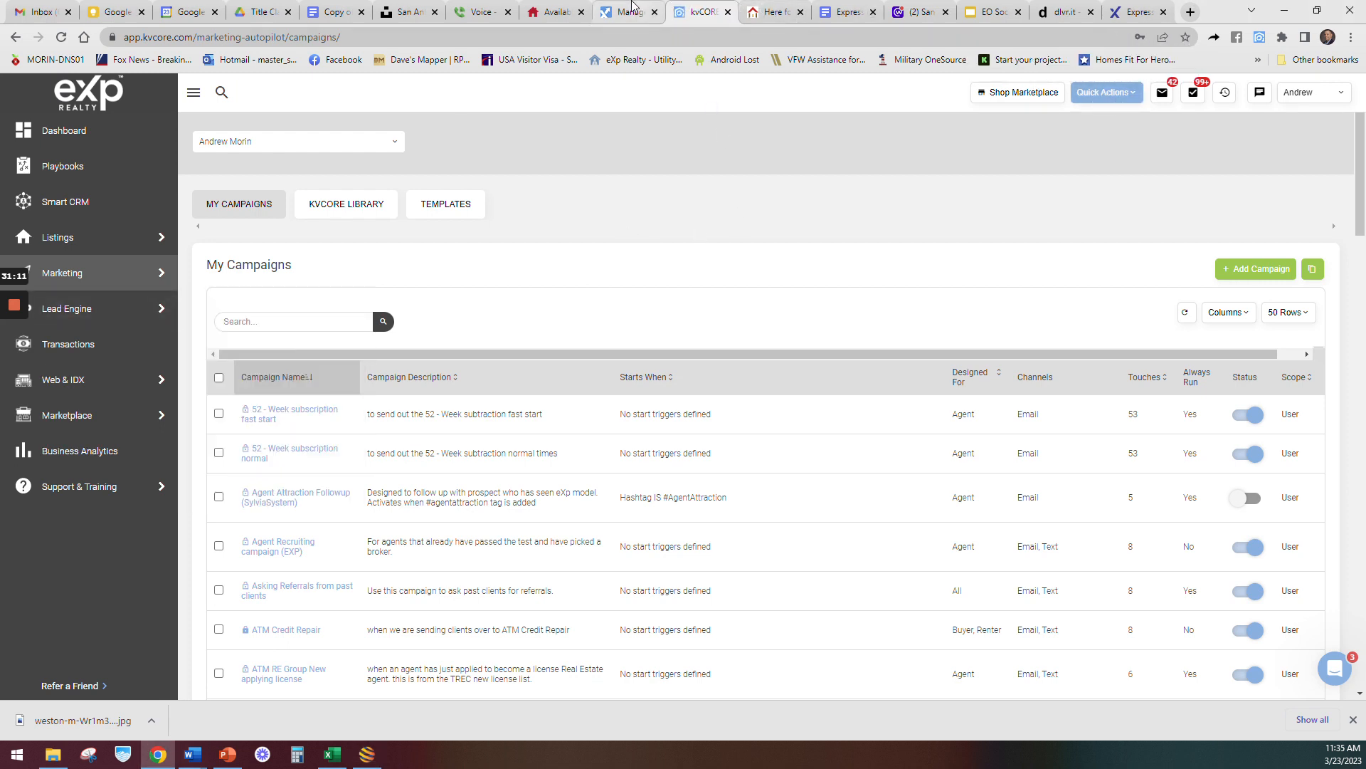
{"action": "left_click", "coordinate": [776, 11]}
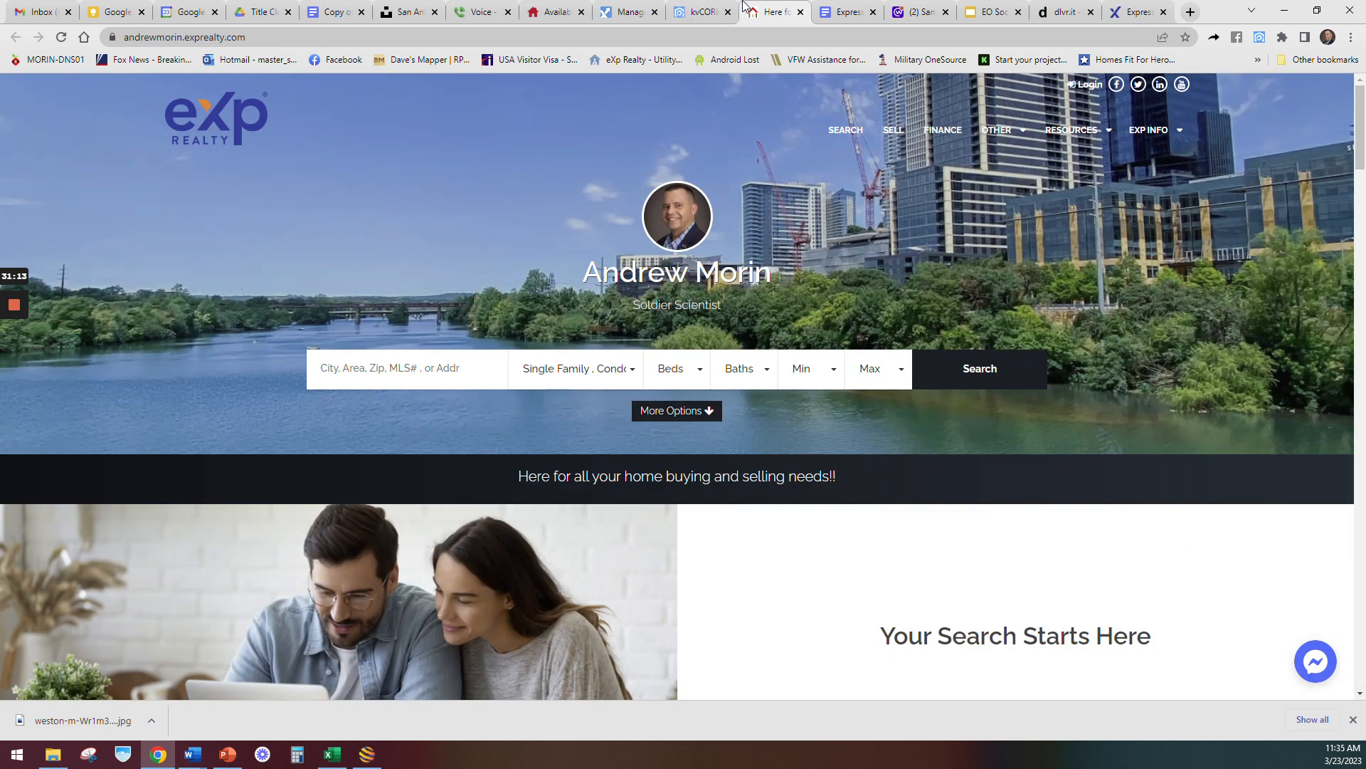
{"action": "left_click", "coordinate": [701, 7]}
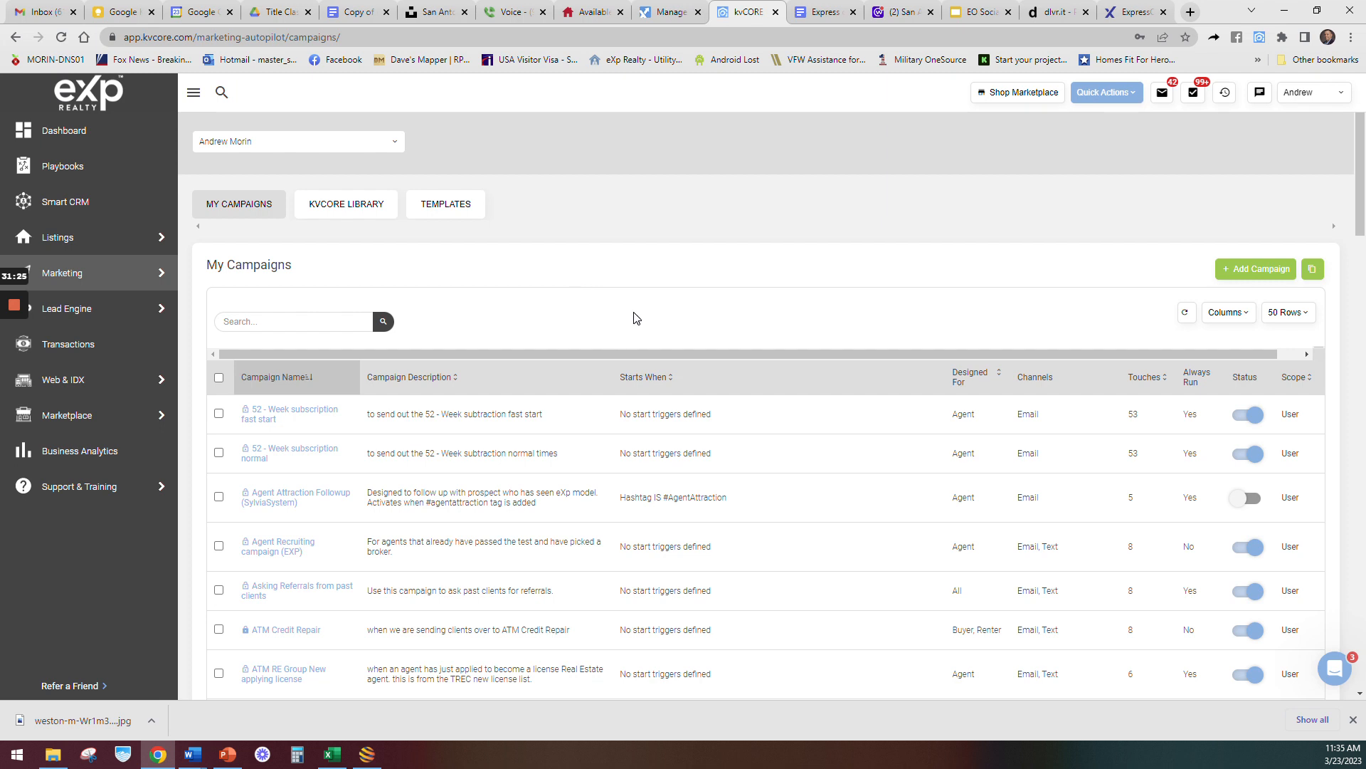
{"action": "mouse_move", "coordinate": [86, 322]}
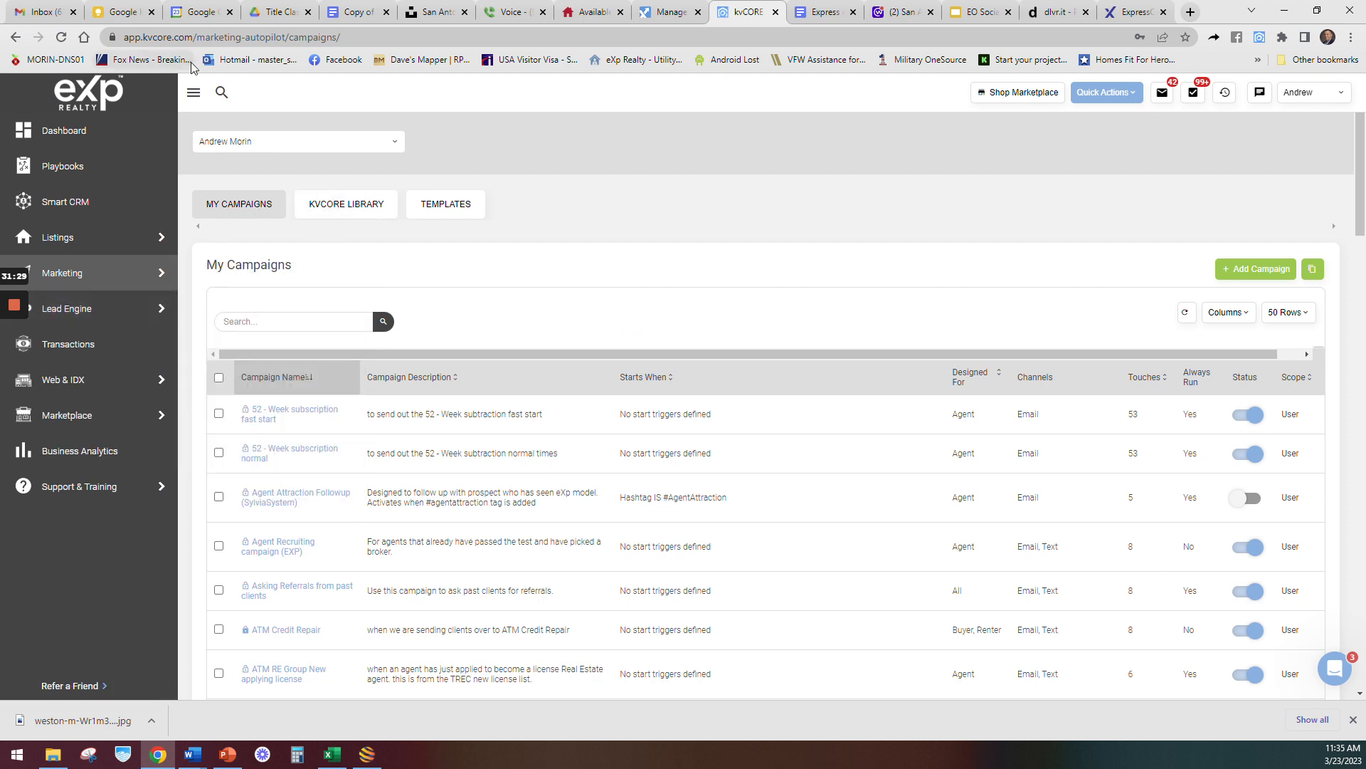
Open Lead Engine's Build Squeeze Page and choose DRAW ON MAP for the search location
{"action": "left_click", "coordinate": [193, 92]}
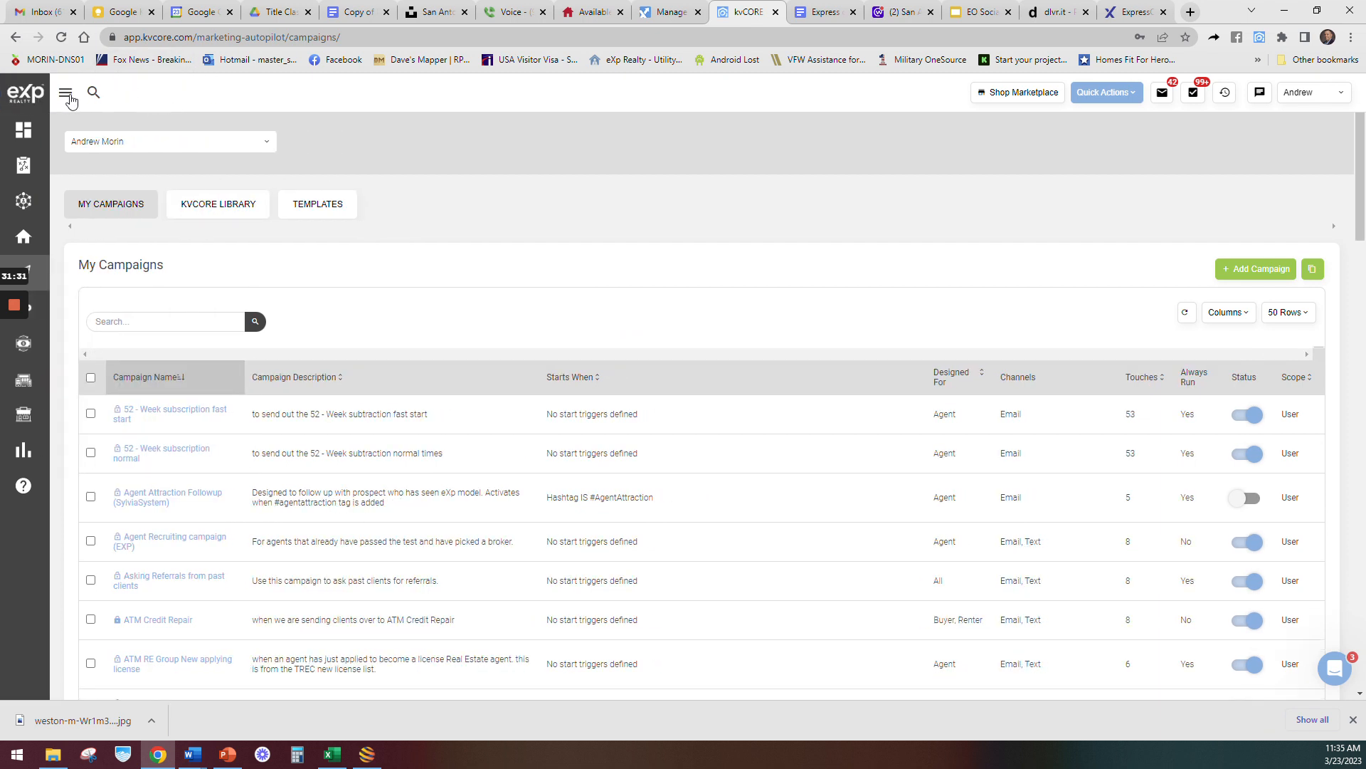
{"action": "left_click", "coordinate": [66, 93]}
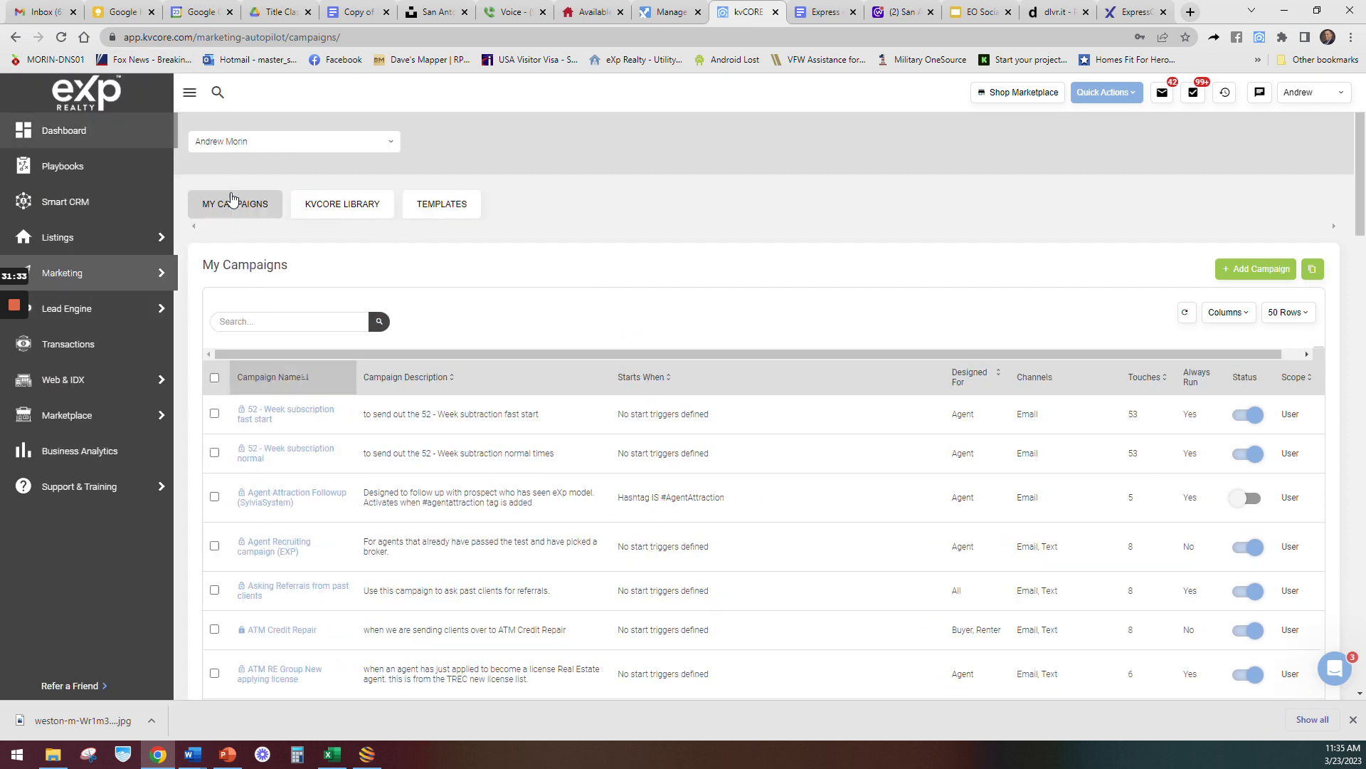
{"action": "mouse_move", "coordinate": [71, 308]}
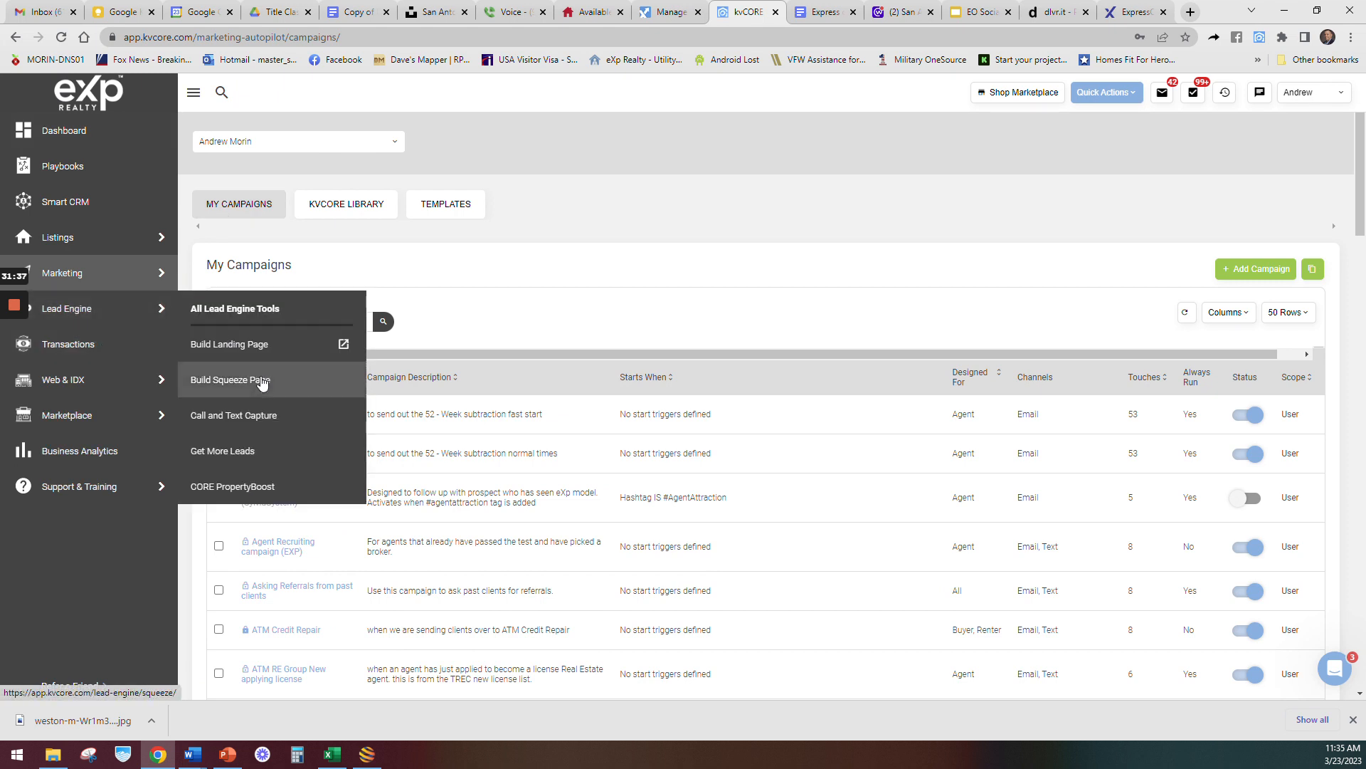
{"action": "left_click", "coordinate": [262, 383]}
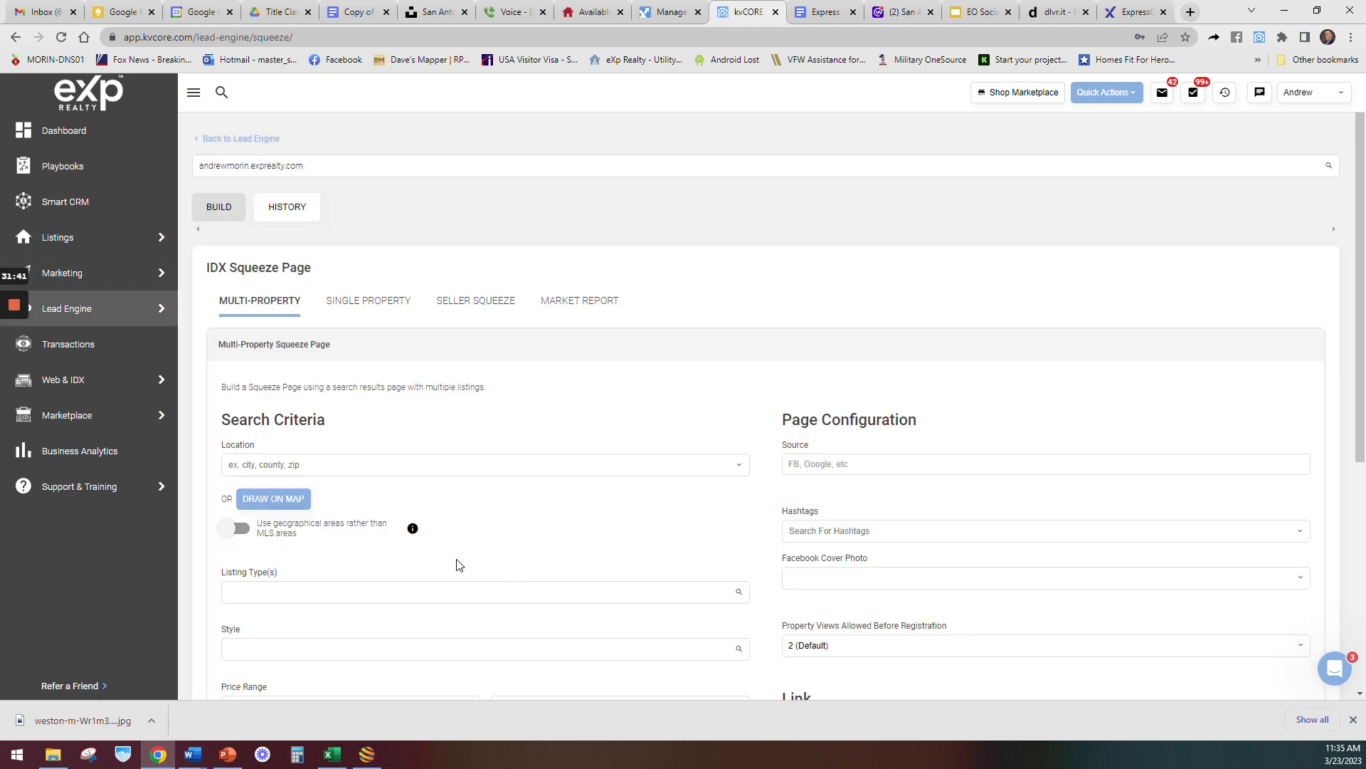
{"action": "scroll", "coordinate": [642, 380], "scroll_direction": "down", "scroll_amount": 3}
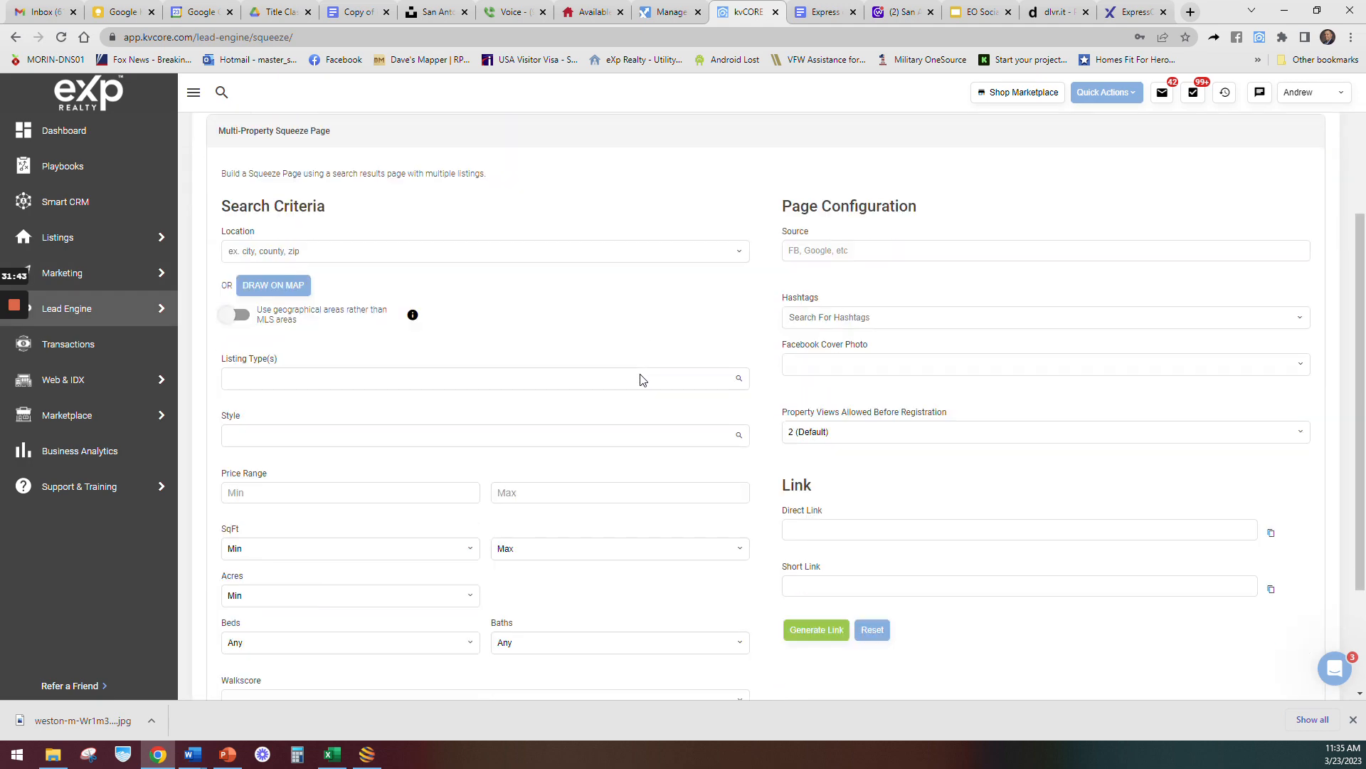
{"action": "left_click", "coordinate": [273, 288]}
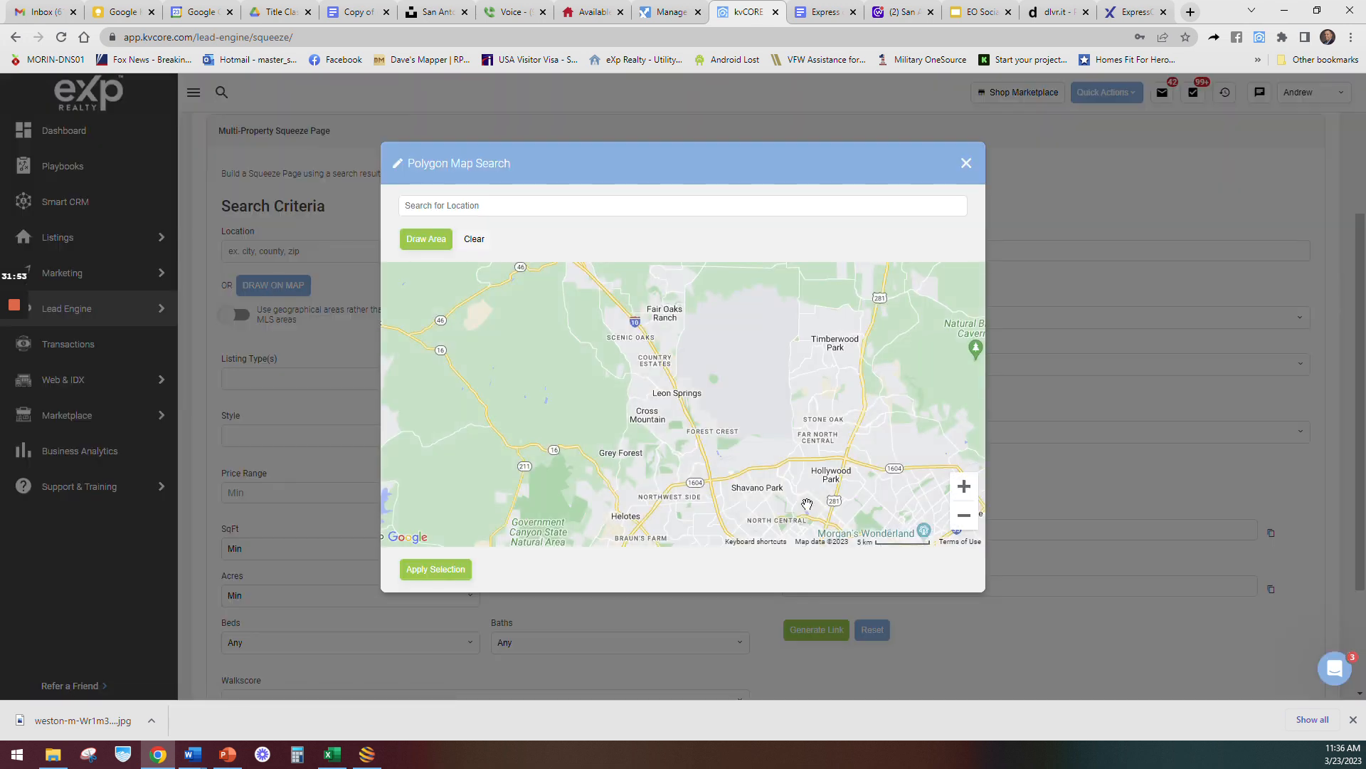
Draw an area around San Antonio via Bandera, Lytle, Stockdale, Seguin and New Braunfels
{"action": "left_click", "coordinate": [964, 516]}
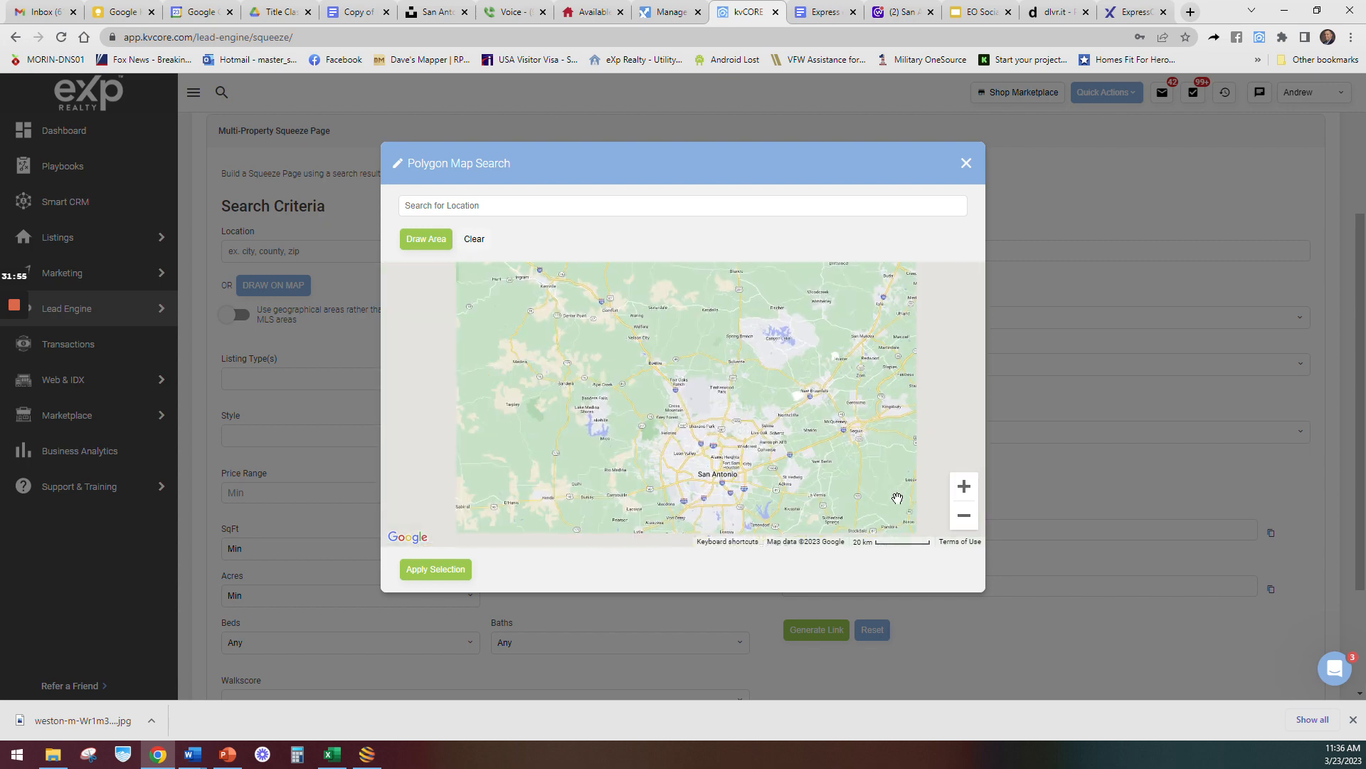
{"action": "left_click_drag", "start_coordinate": [852, 466], "coordinate": [777, 406]}
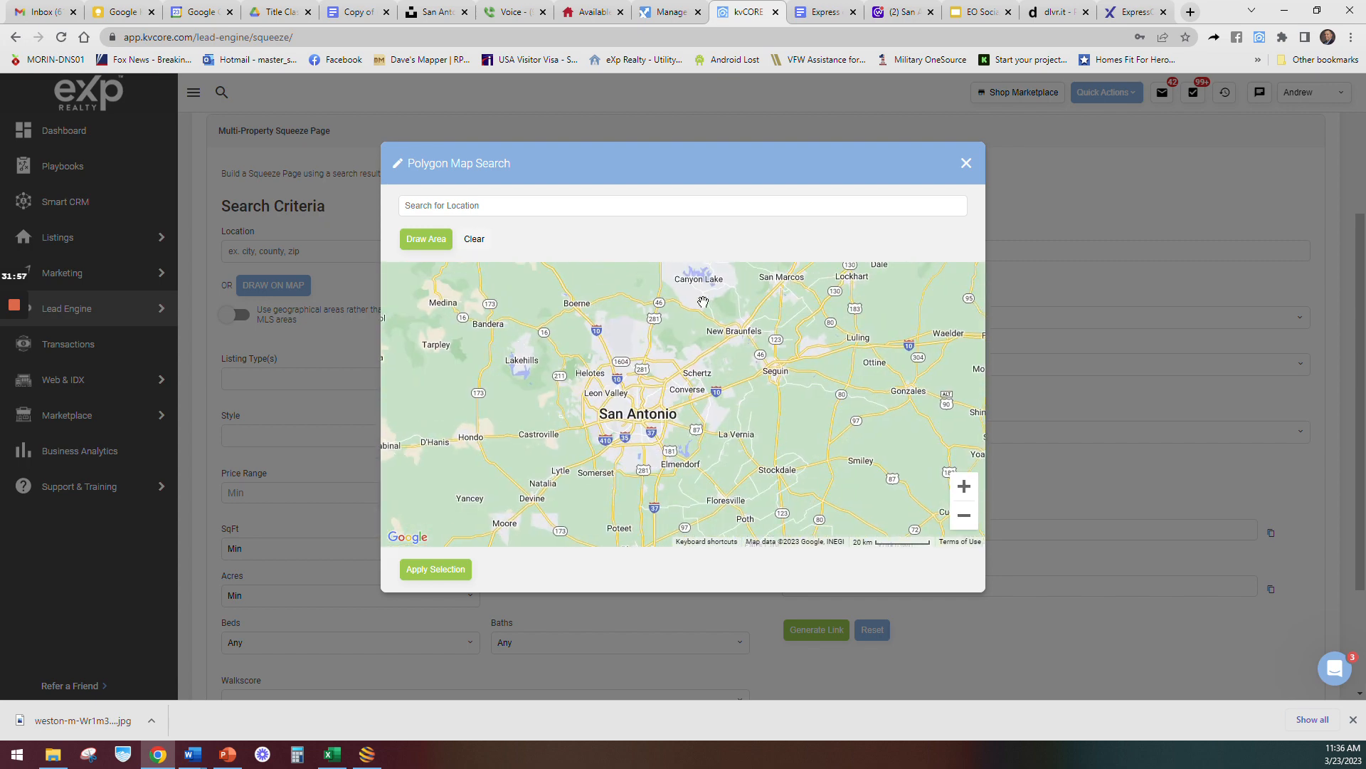
{"action": "left_click", "coordinate": [425, 242]}
{"action": "left_click", "coordinate": [570, 278]}
{"action": "left_click", "coordinate": [492, 326]}
{"action": "left_click", "coordinate": [573, 513]}
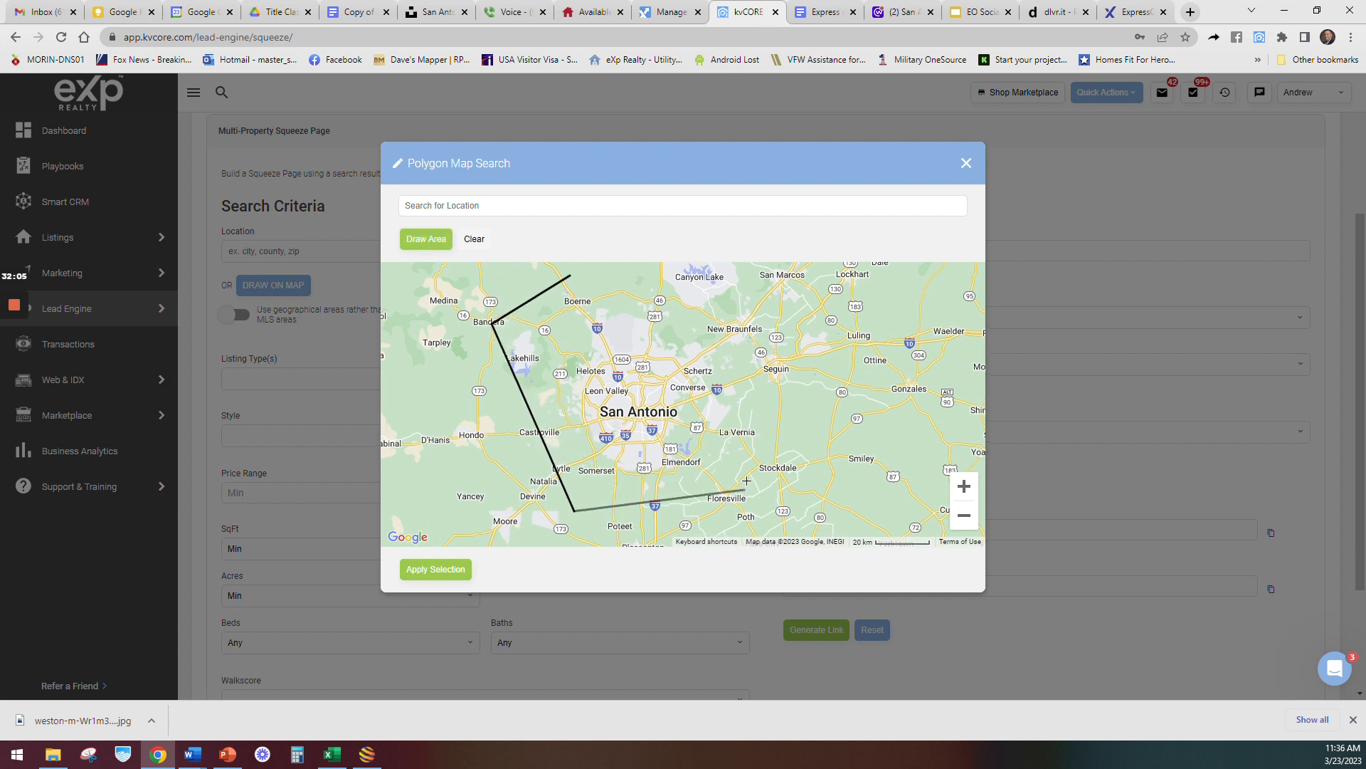
{"action": "left_click", "coordinate": [760, 472]}
{"action": "left_click", "coordinate": [781, 364]}
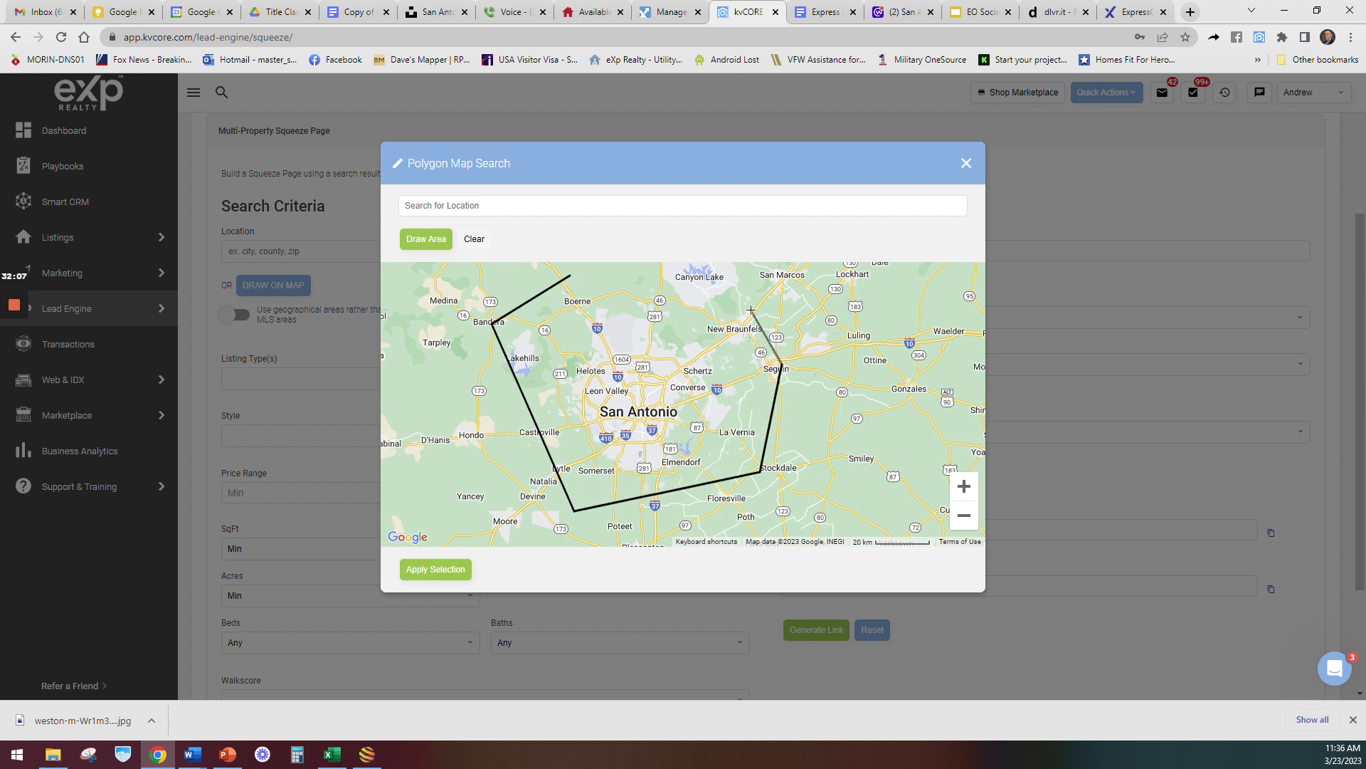
{"action": "left_click", "coordinate": [751, 308]}
{"action": "left_click", "coordinate": [570, 274]}
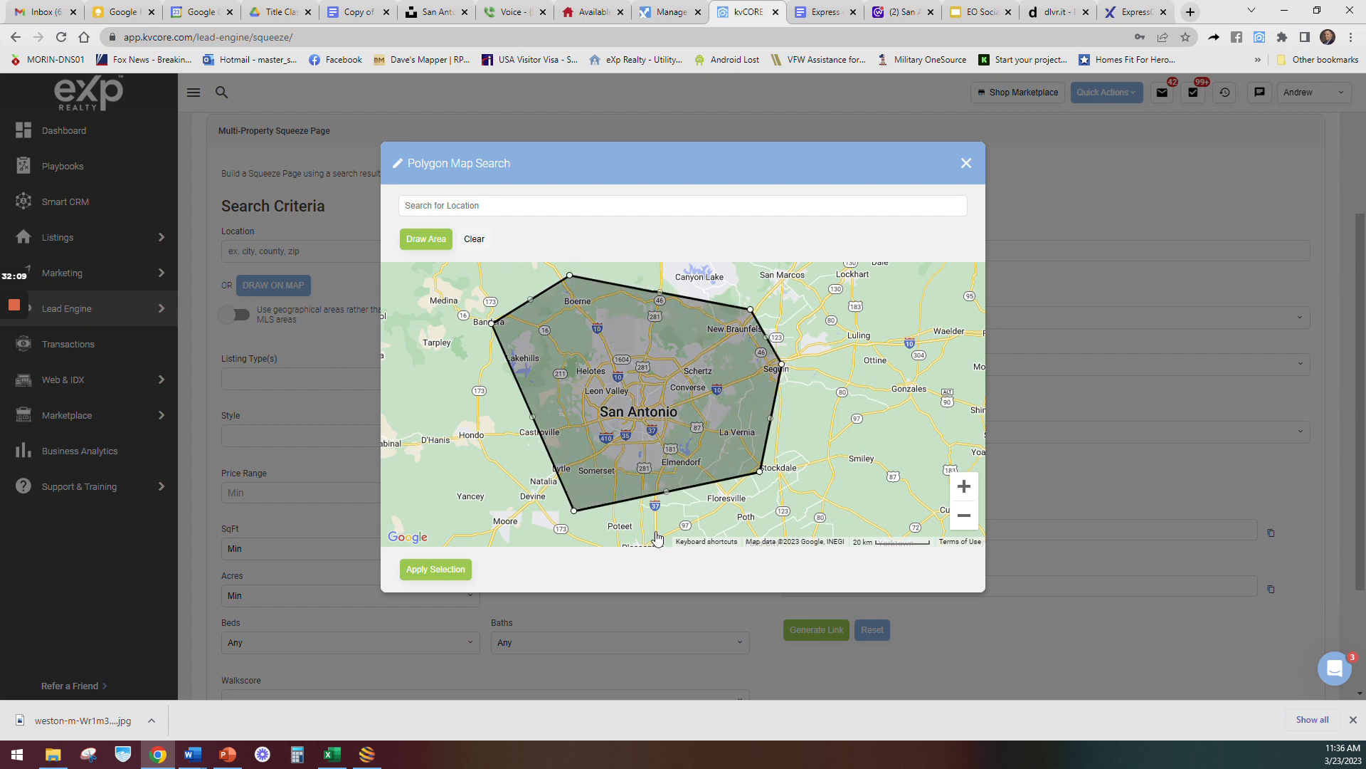
Apply the drawn area and limit listings to Fixer Upper homes
{"action": "left_click", "coordinate": [443, 573]}
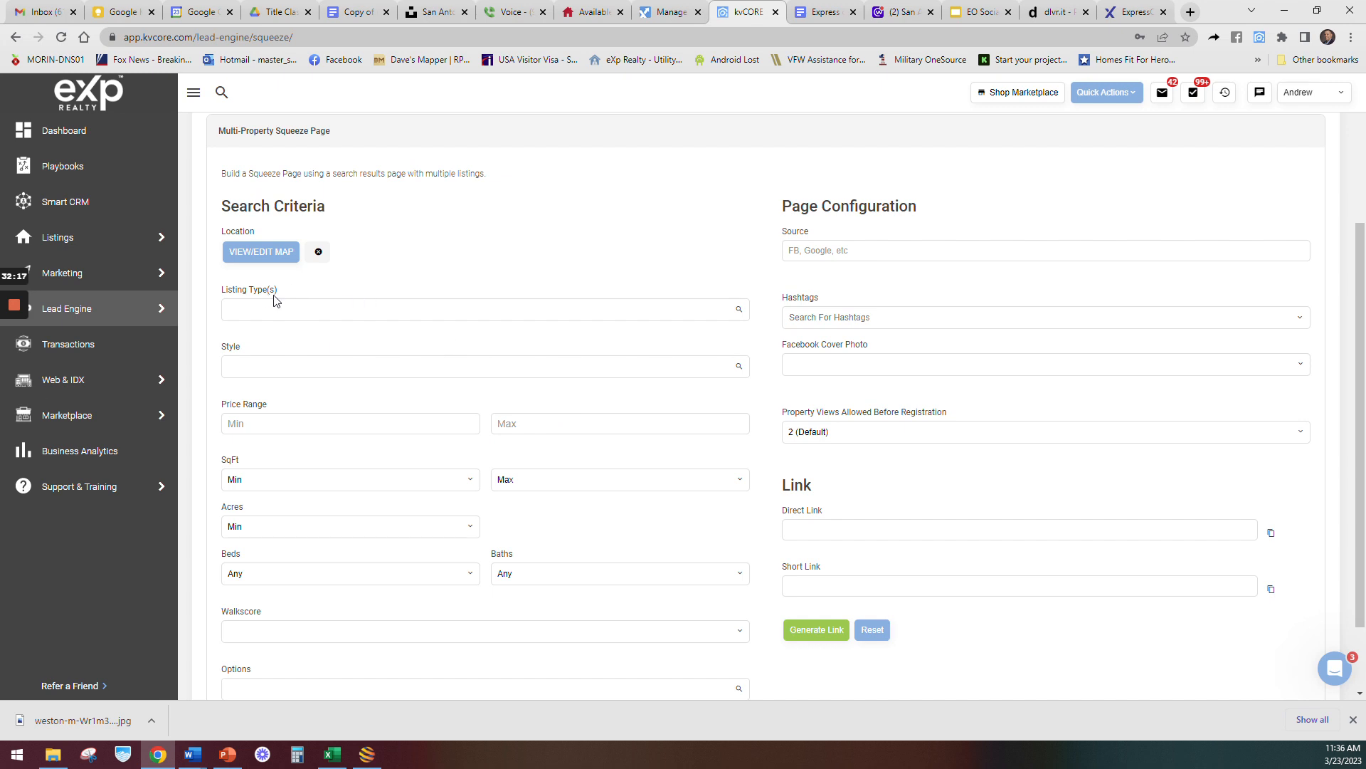
{"action": "scroll", "coordinate": [620, 418], "scroll_direction": "down", "scroll_amount": 2}
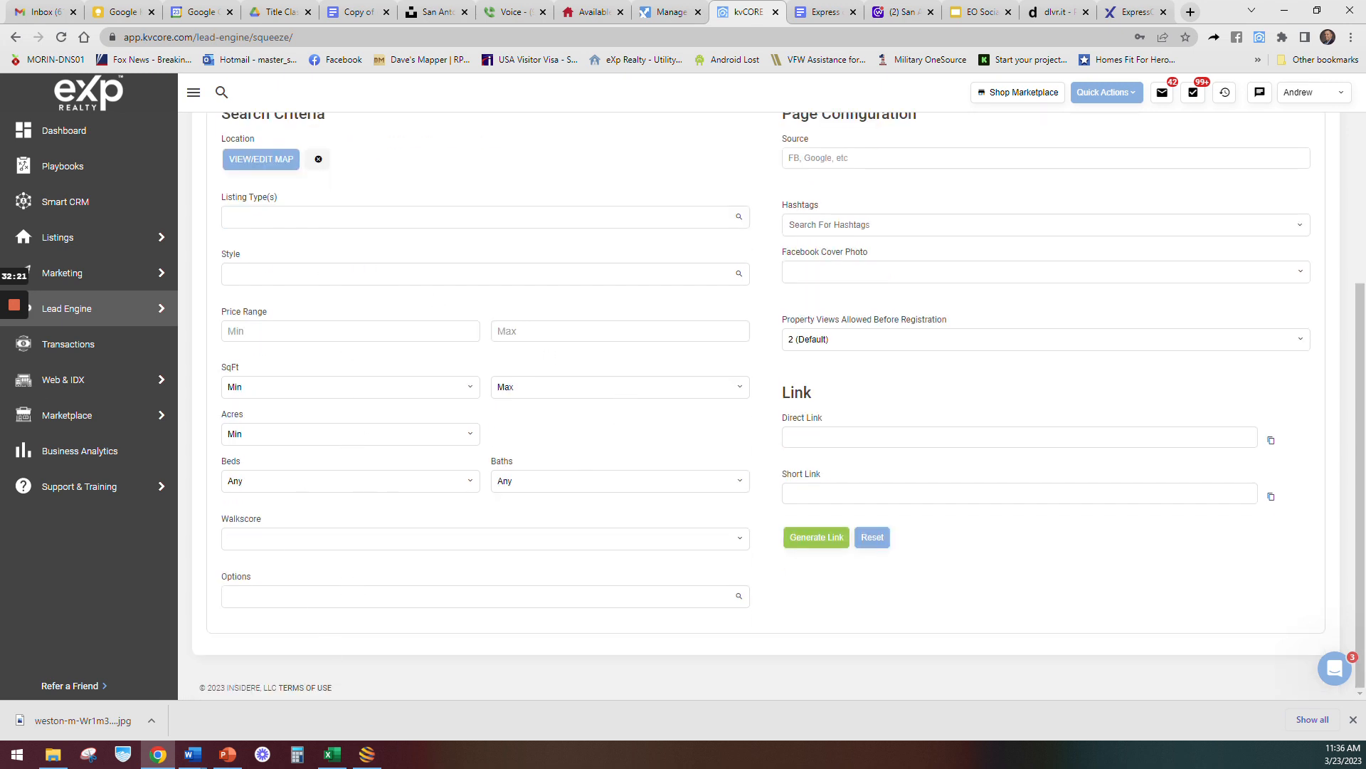
{"action": "left_click", "coordinate": [335, 596]}
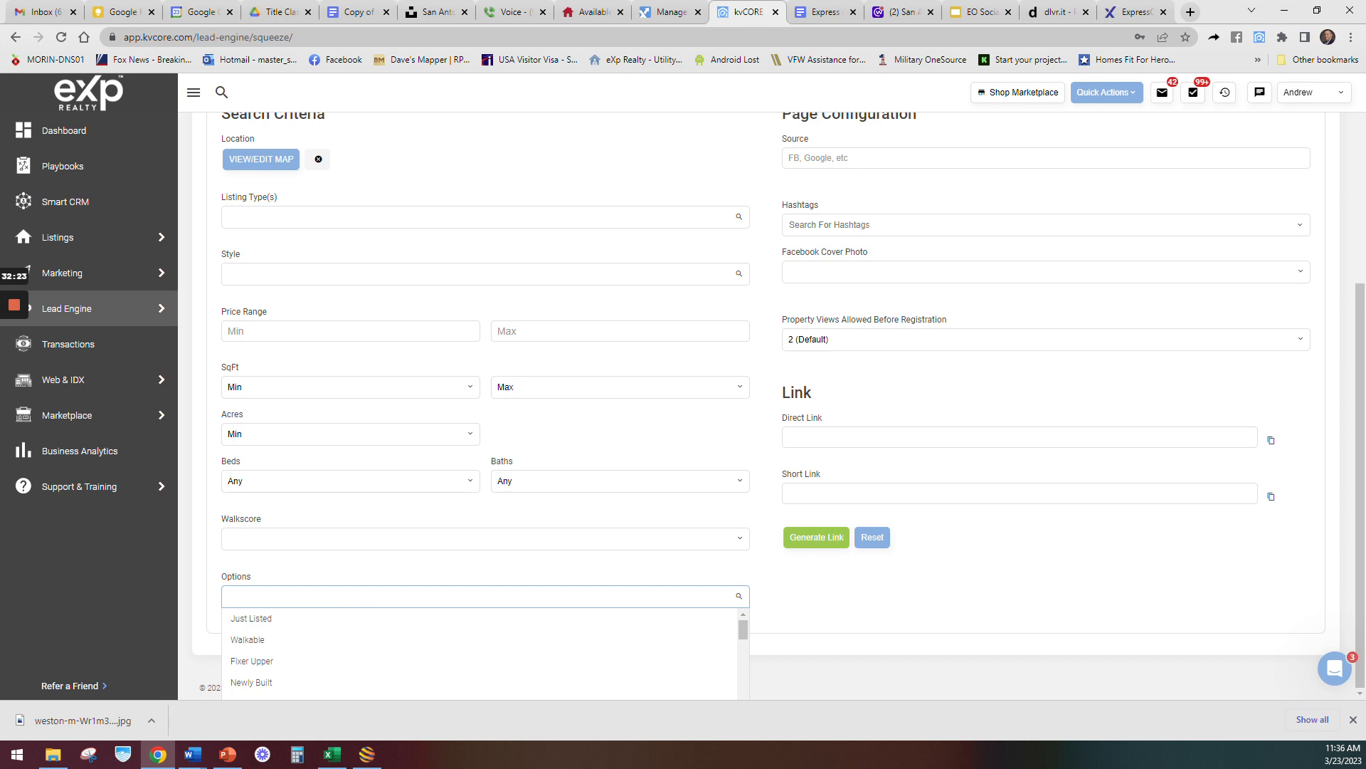
{"action": "left_click", "coordinate": [260, 662]}
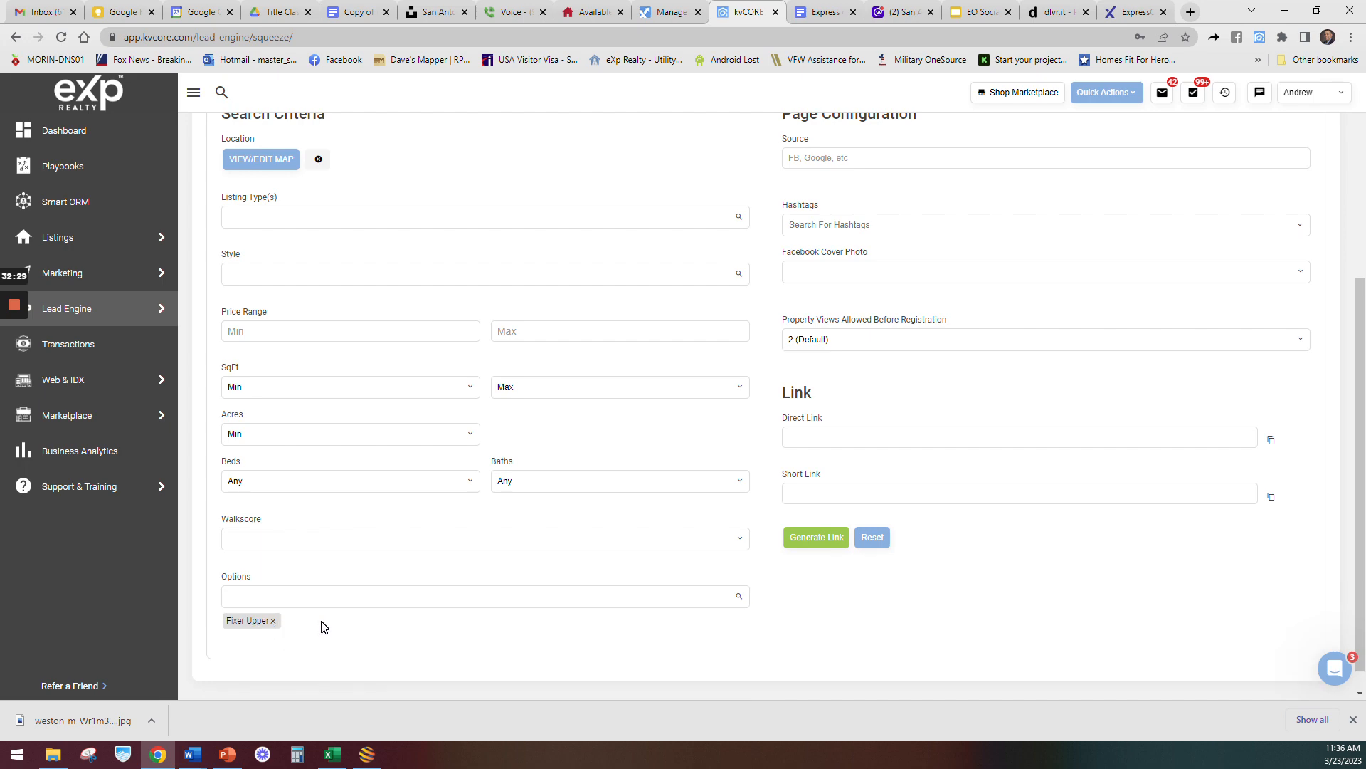
{"action": "scroll", "coordinate": [951, 420], "scroll_direction": "up", "scroll_amount": 5}
Set the traffic source to FB and add the fixerupper hashtag
{"action": "left_click", "coordinate": [861, 444]}
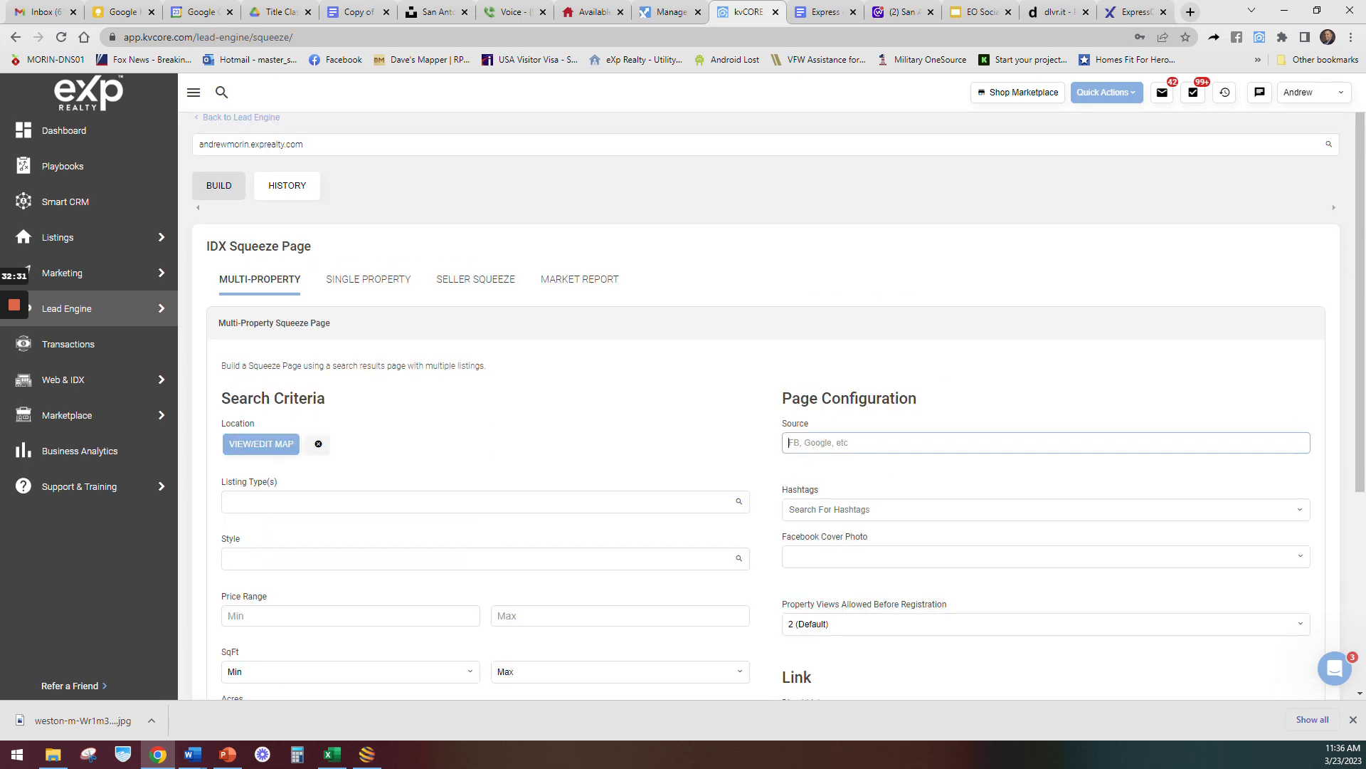
{"action": "scroll", "coordinate": [779, 407], "scroll_direction": "down", "scroll_amount": 1}
{"action": "type", "text": "FB"}
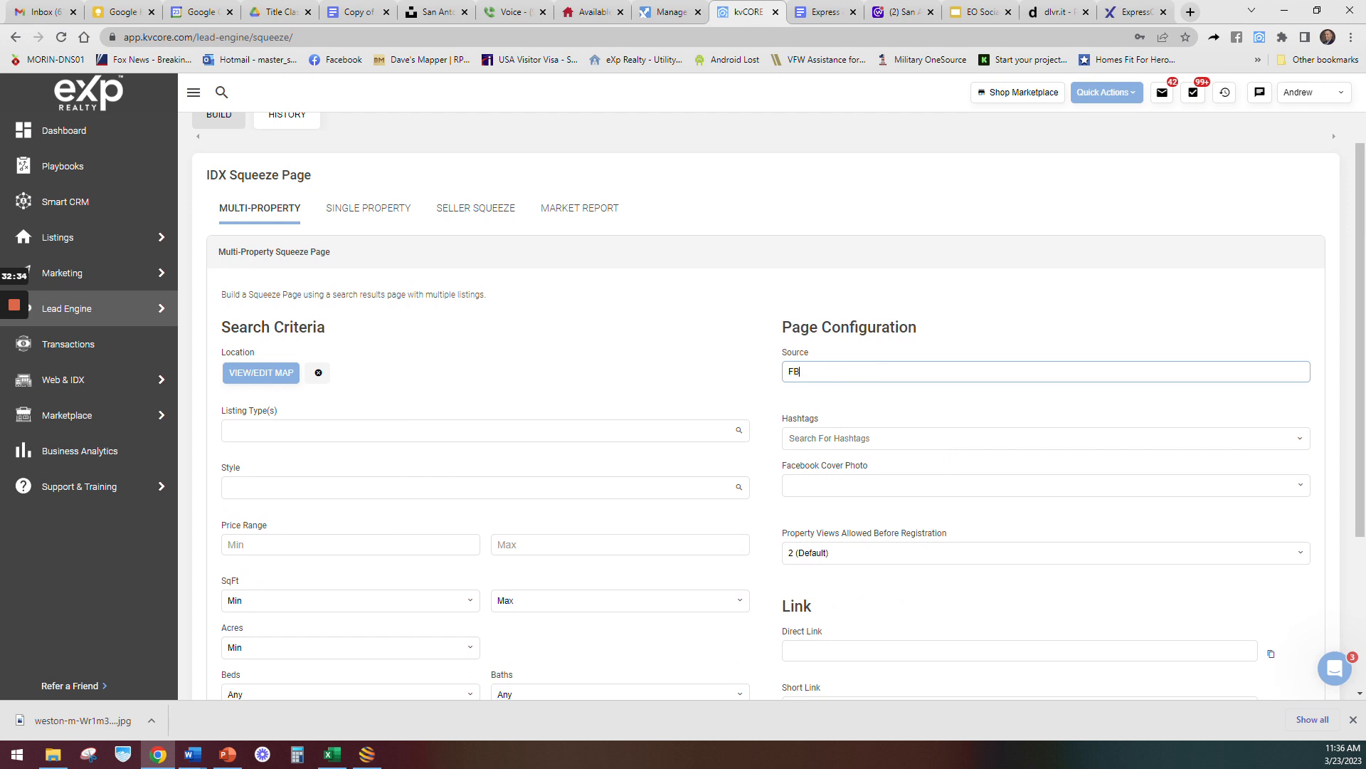
{"action": "left_click", "coordinate": [790, 437]}
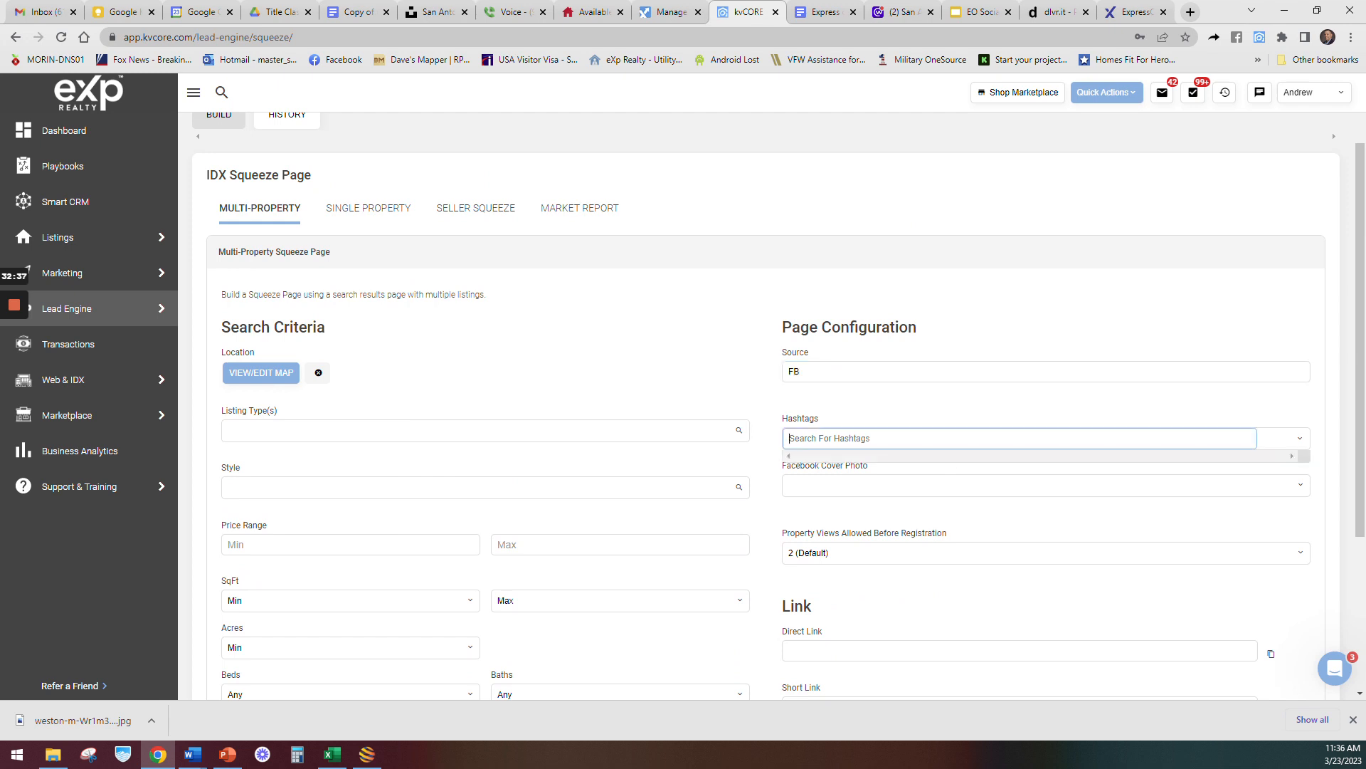
{"action": "type", "text": "fixe"}
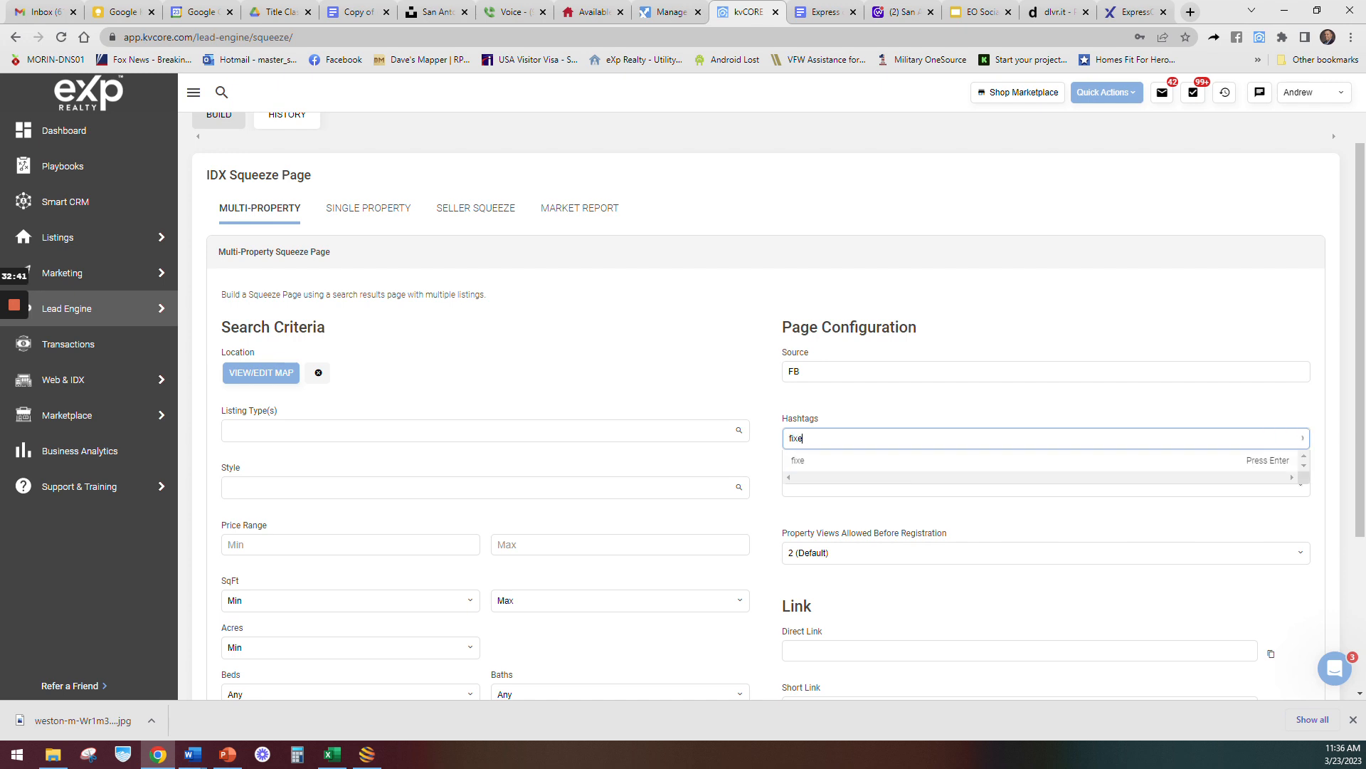
{"action": "type", "text": "rupper"}
{"action": "left_click", "coordinate": [906, 461]}
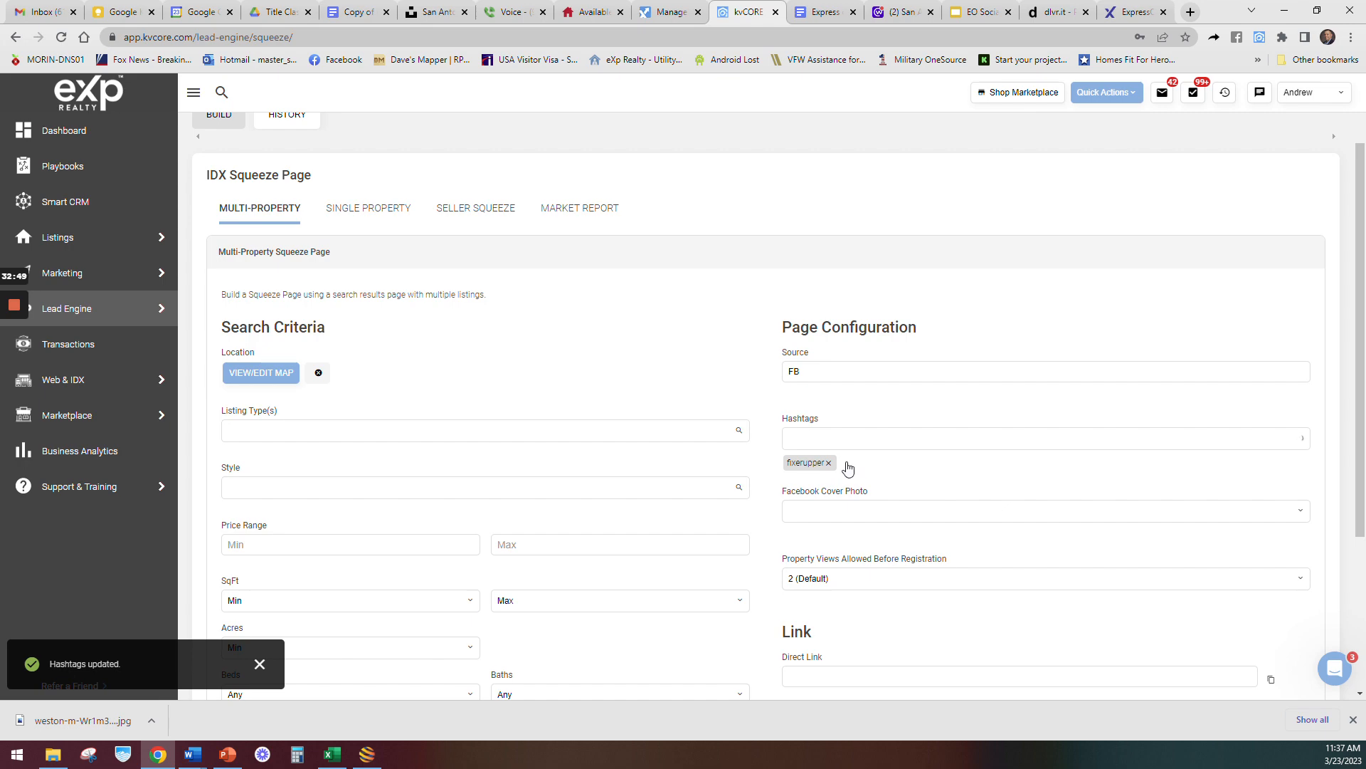
Set the Facebook Cover Photo to Use Listings From Search Results
{"action": "left_click", "coordinate": [869, 509]}
{"action": "left_click", "coordinate": [865, 512]}
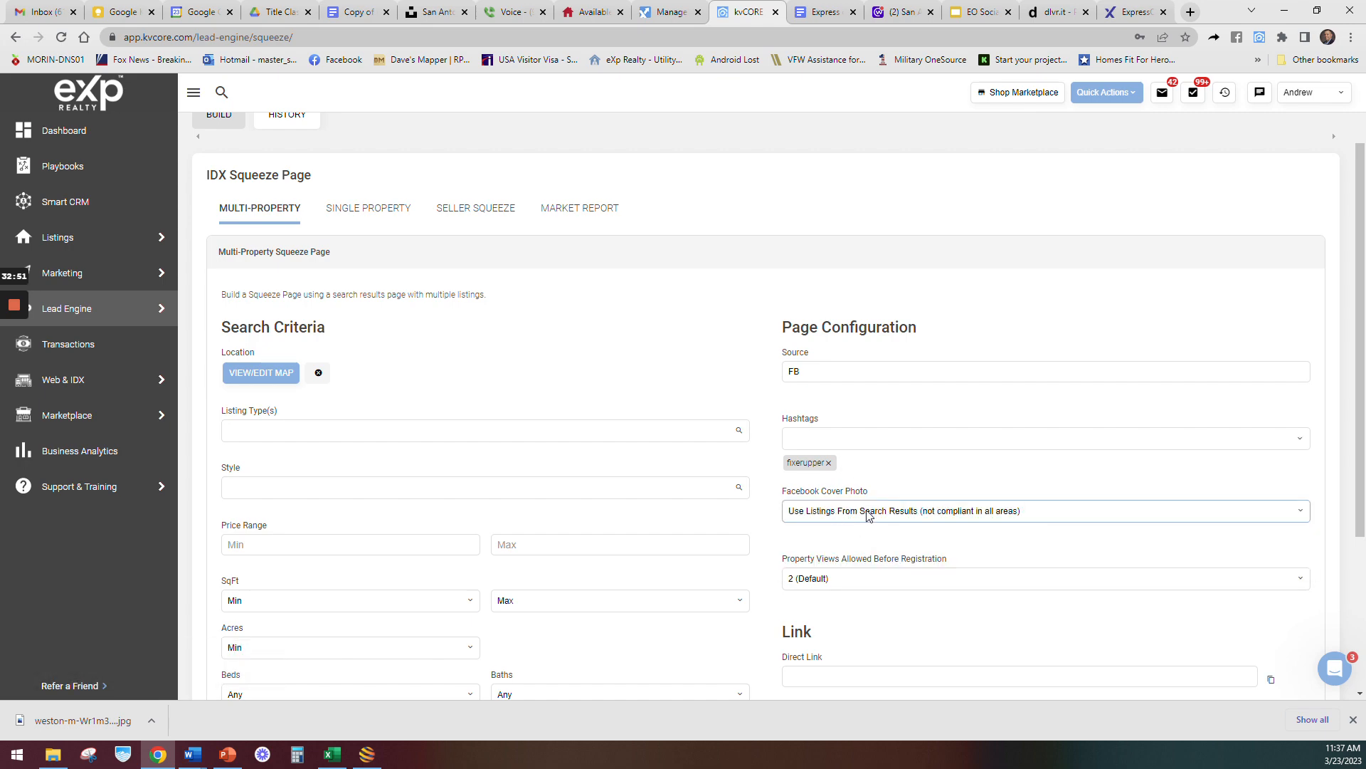
{"action": "left_click", "coordinate": [849, 513]}
{"action": "left_click", "coordinate": [847, 528]}
{"action": "scroll", "coordinate": [972, 487], "scroll_direction": "down", "scroll_amount": 3}
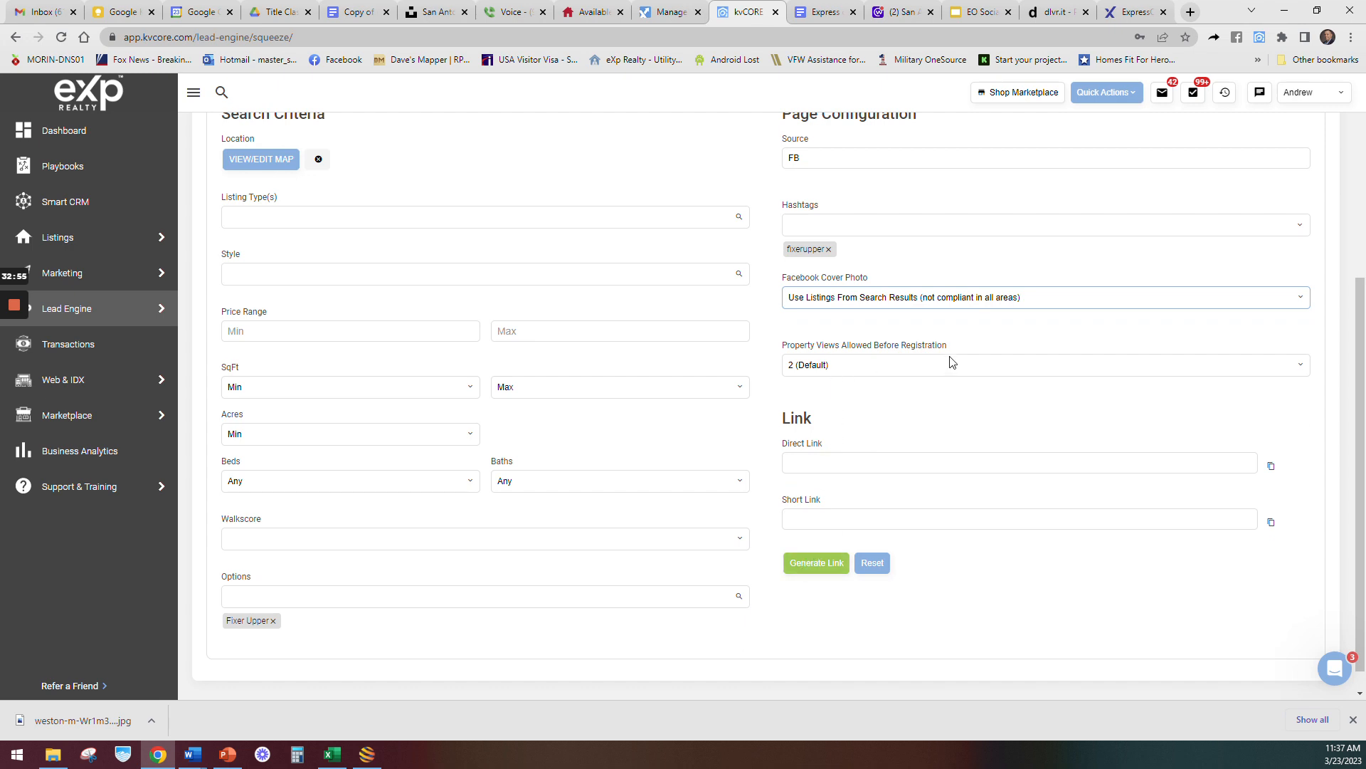
{"action": "left_click_drag", "start_coordinate": [961, 337], "coordinate": [782, 343]}
{"action": "left_click", "coordinate": [783, 344]}
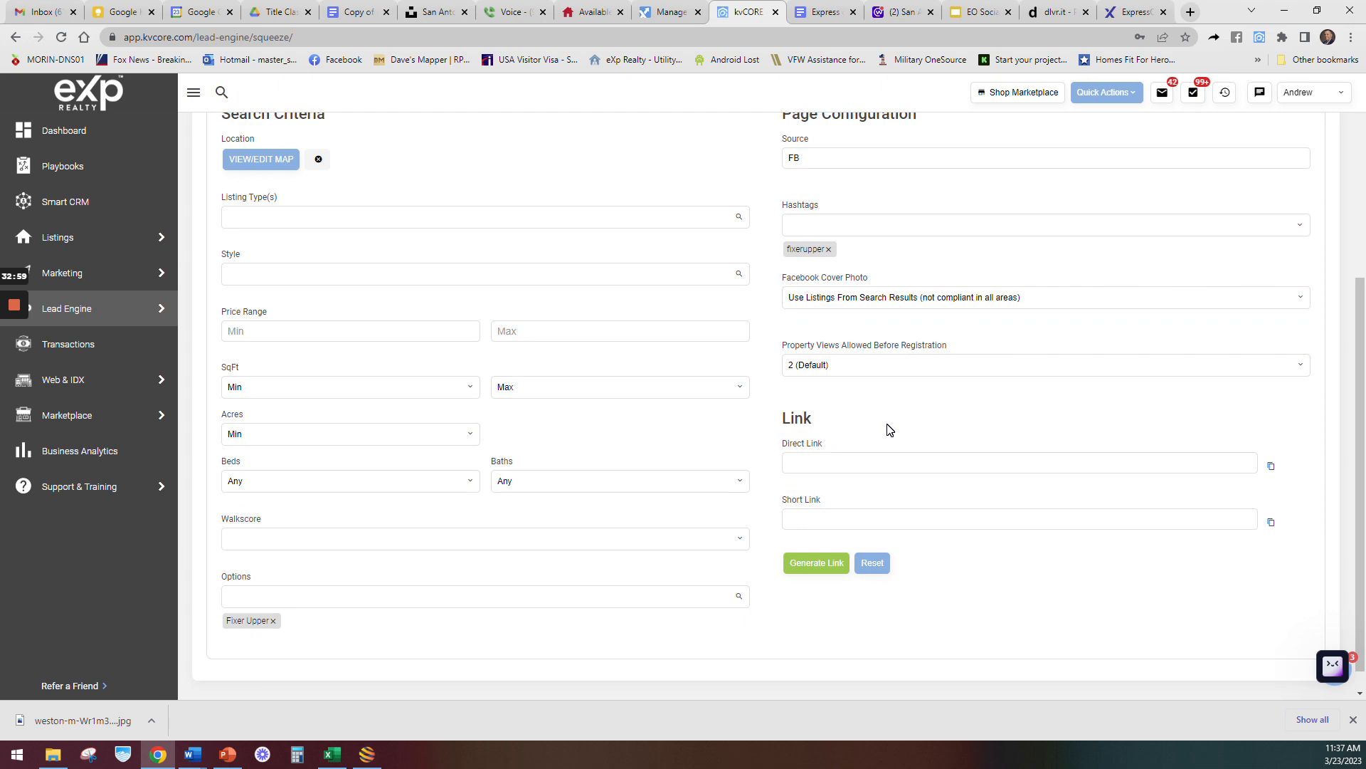
Generate the direct and short links and copy the short link
{"action": "left_click", "coordinate": [803, 564]}
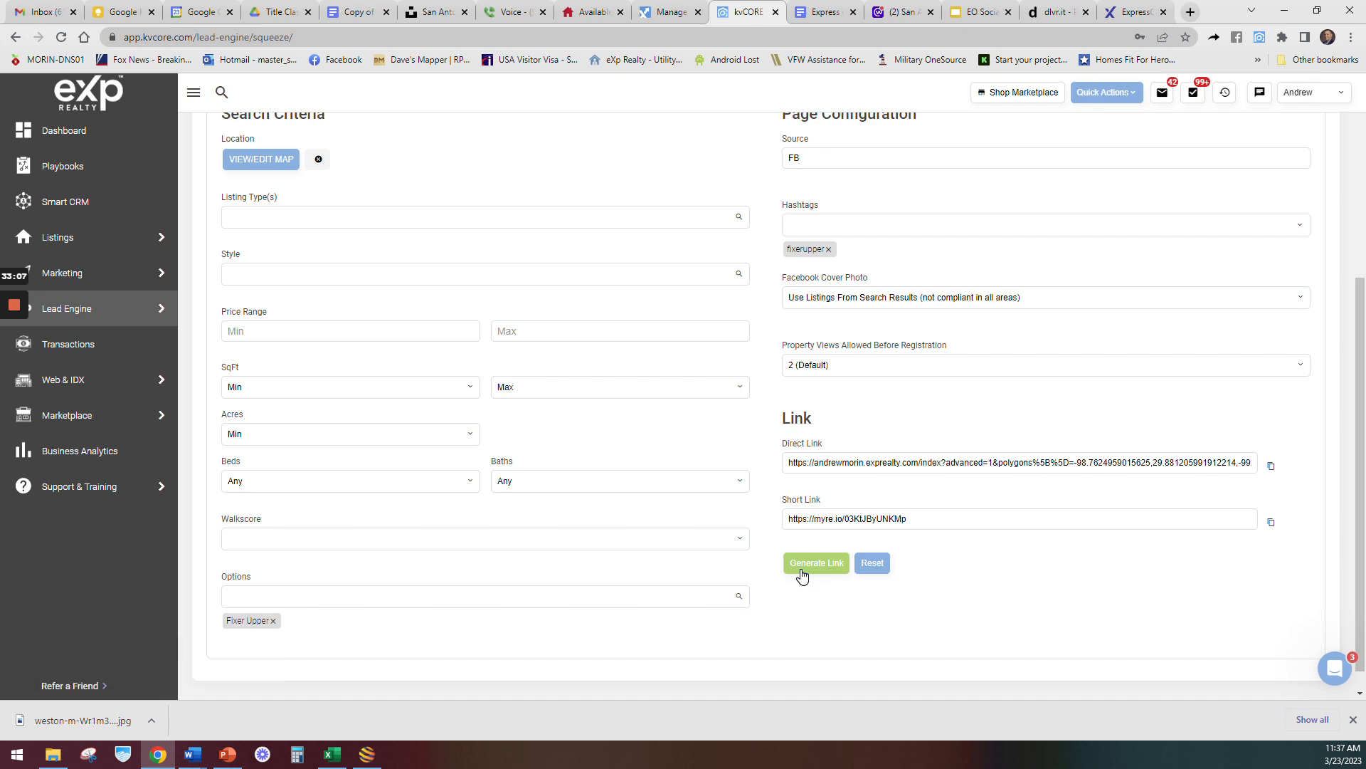
{"action": "left_click_drag", "start_coordinate": [823, 501], "coordinate": [786, 502]}
{"action": "left_click", "coordinate": [1270, 527]}
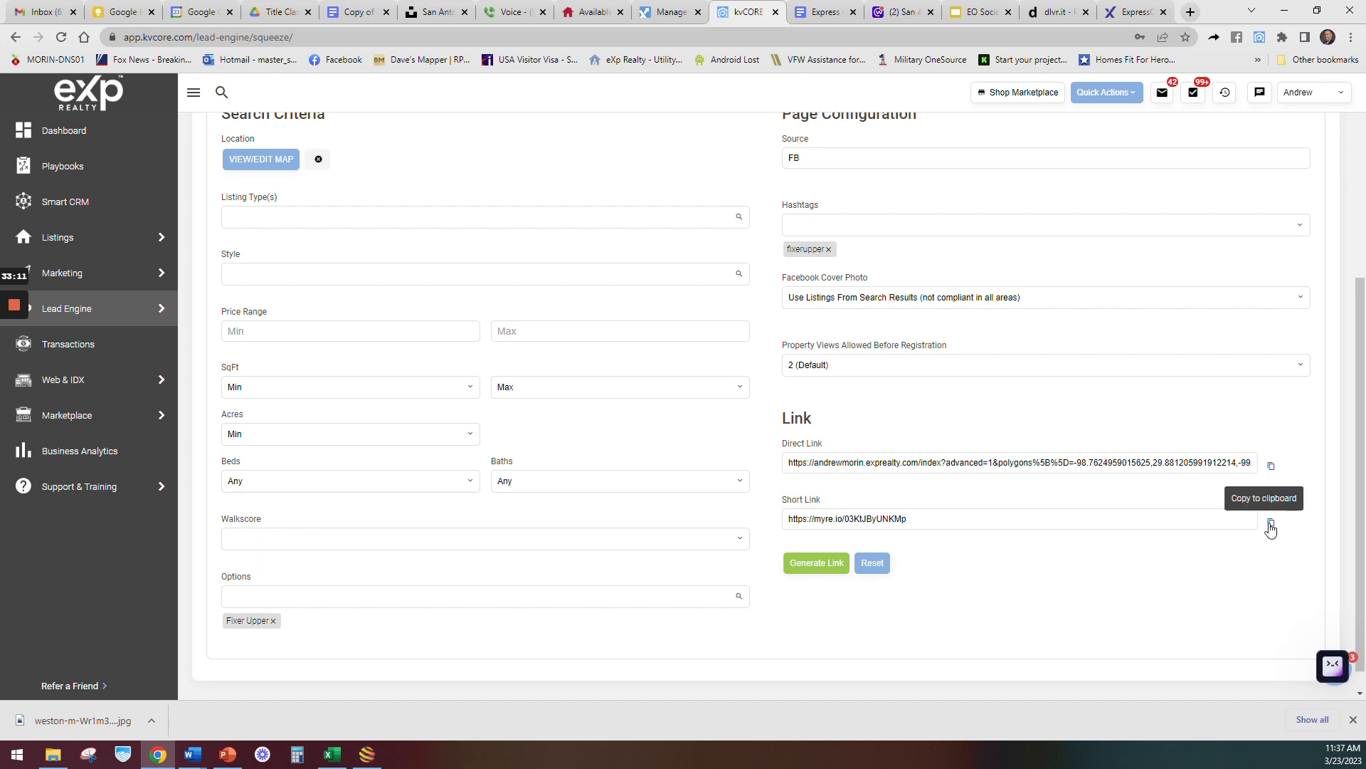
Load the short link in a new tab and review its 178 listings in the drawn area
{"action": "key", "text": "ctrl+t"}
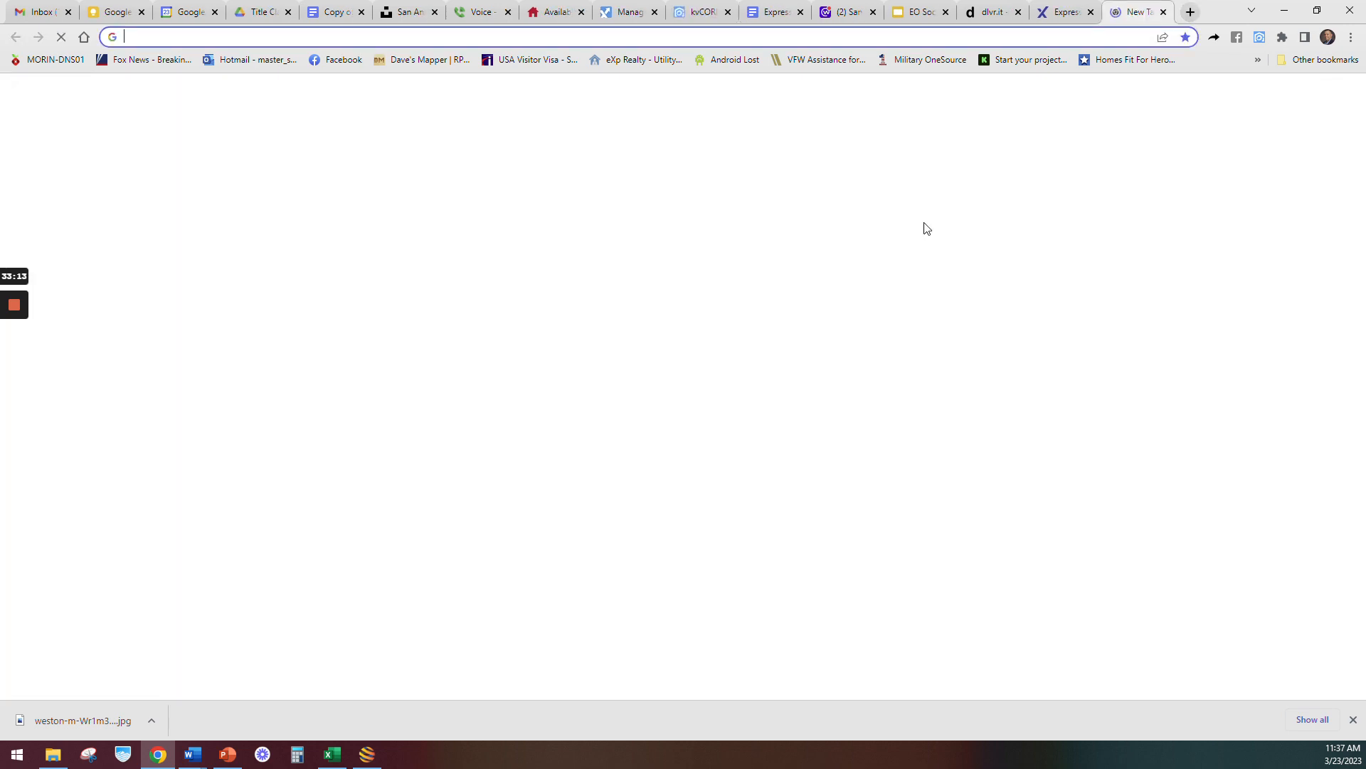
{"action": "key", "text": "ctrl+v"}
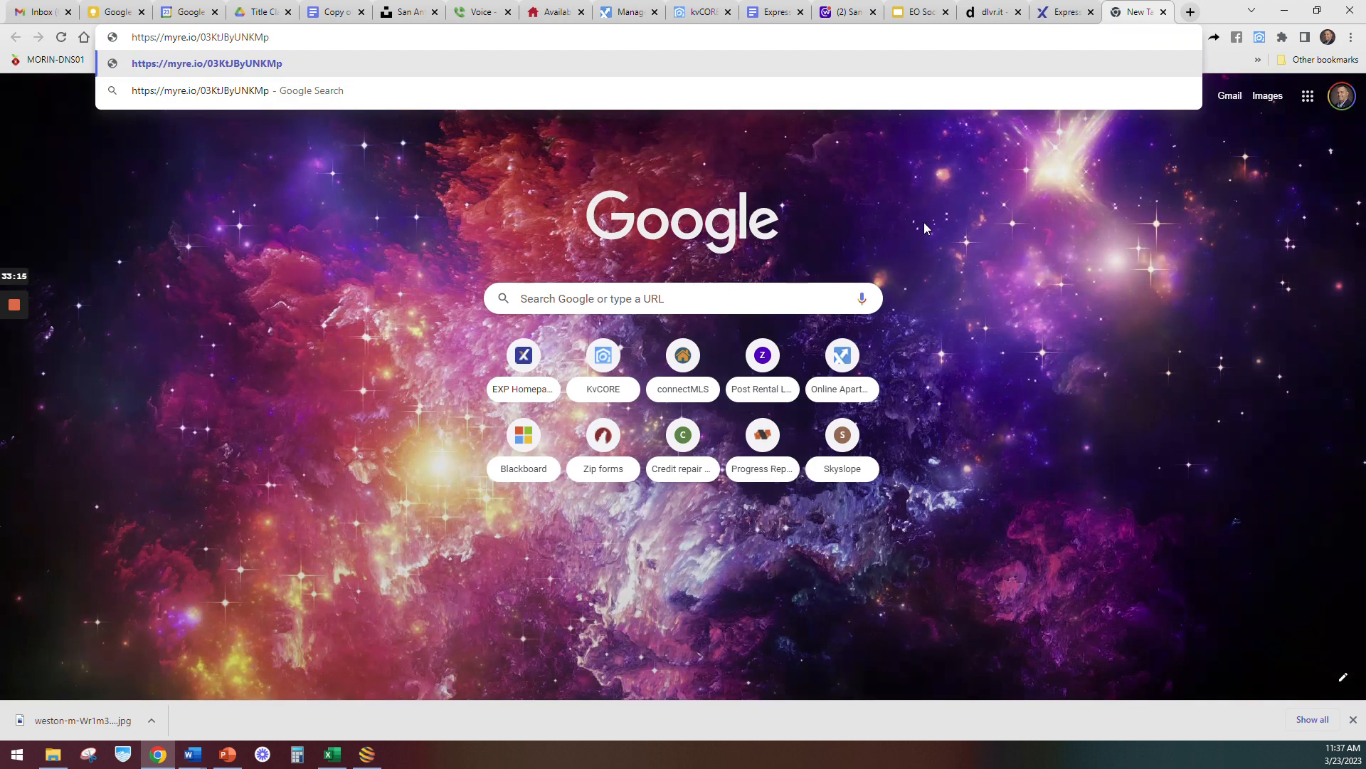
{"action": "key", "text": "Return"}
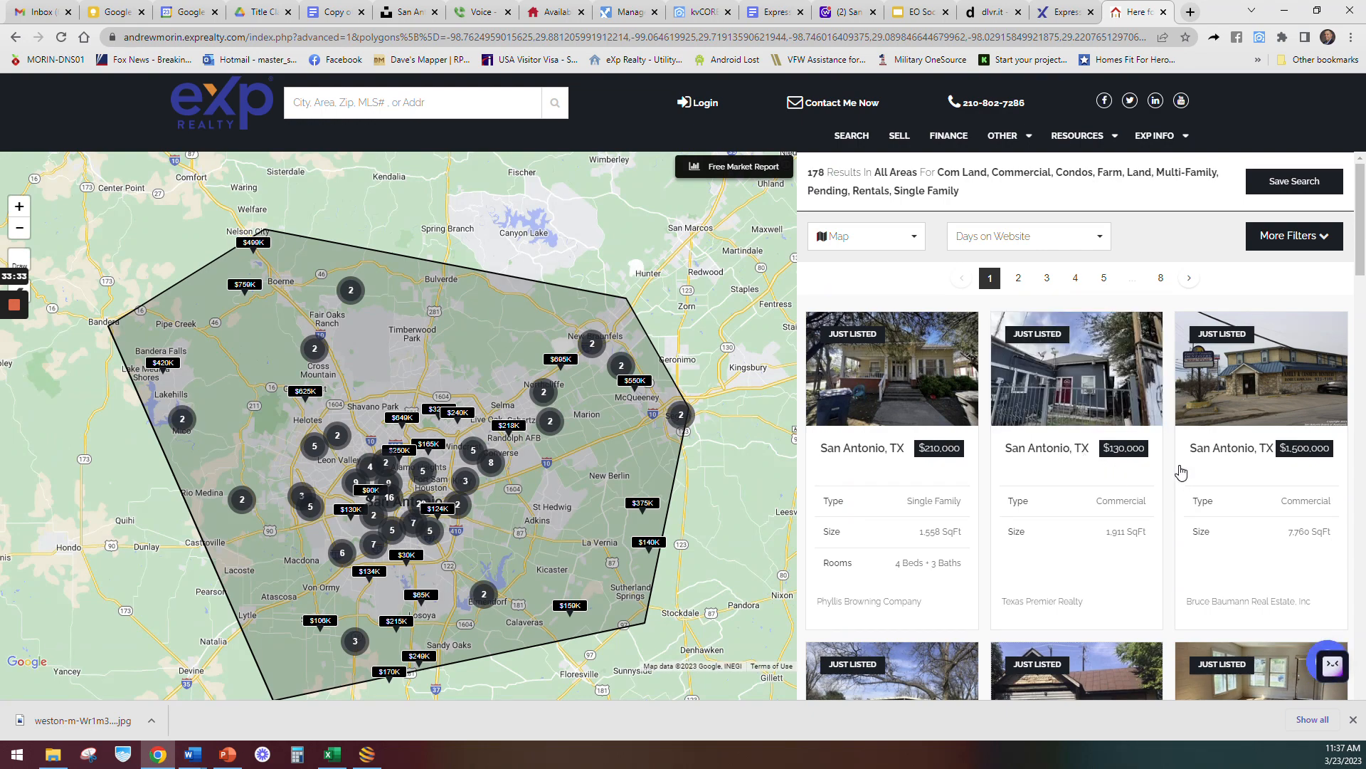
{"action": "scroll", "coordinate": [1167, 455], "scroll_direction": "down", "scroll_amount": 6}
{"action": "scroll", "coordinate": [1167, 430], "scroll_direction": "down", "scroll_amount": 1}
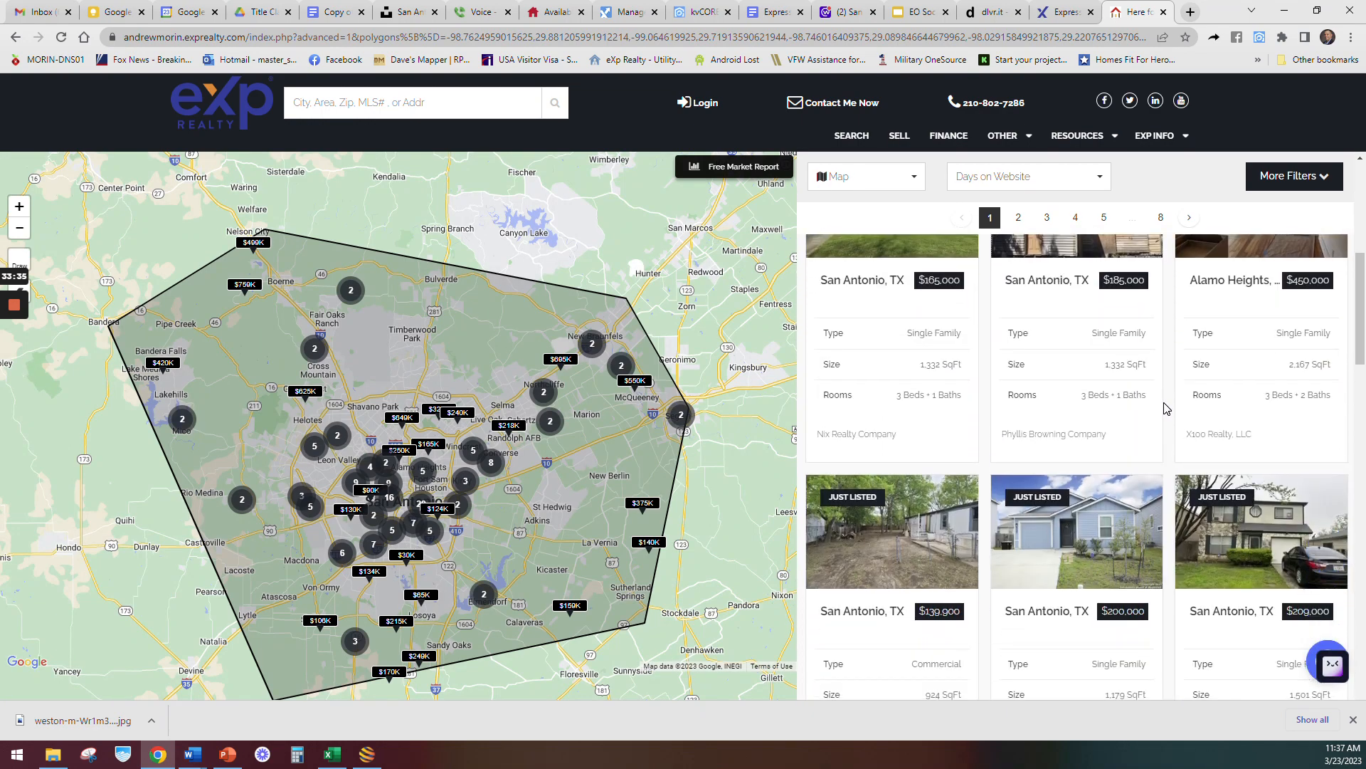
{"action": "scroll", "coordinate": [1168, 427], "scroll_direction": "up", "scroll_amount": 4}
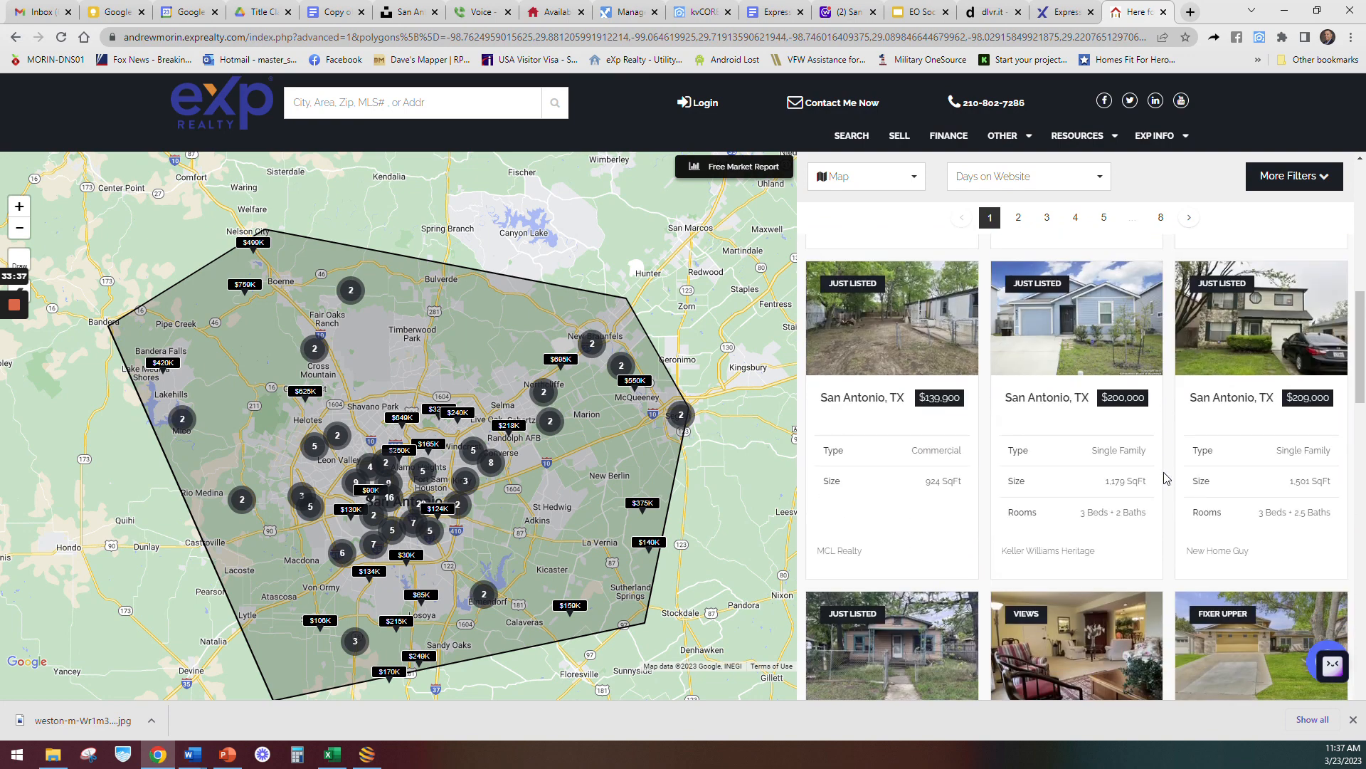
{"action": "scroll", "coordinate": [1167, 477], "scroll_direction": "up", "scroll_amount": 3}
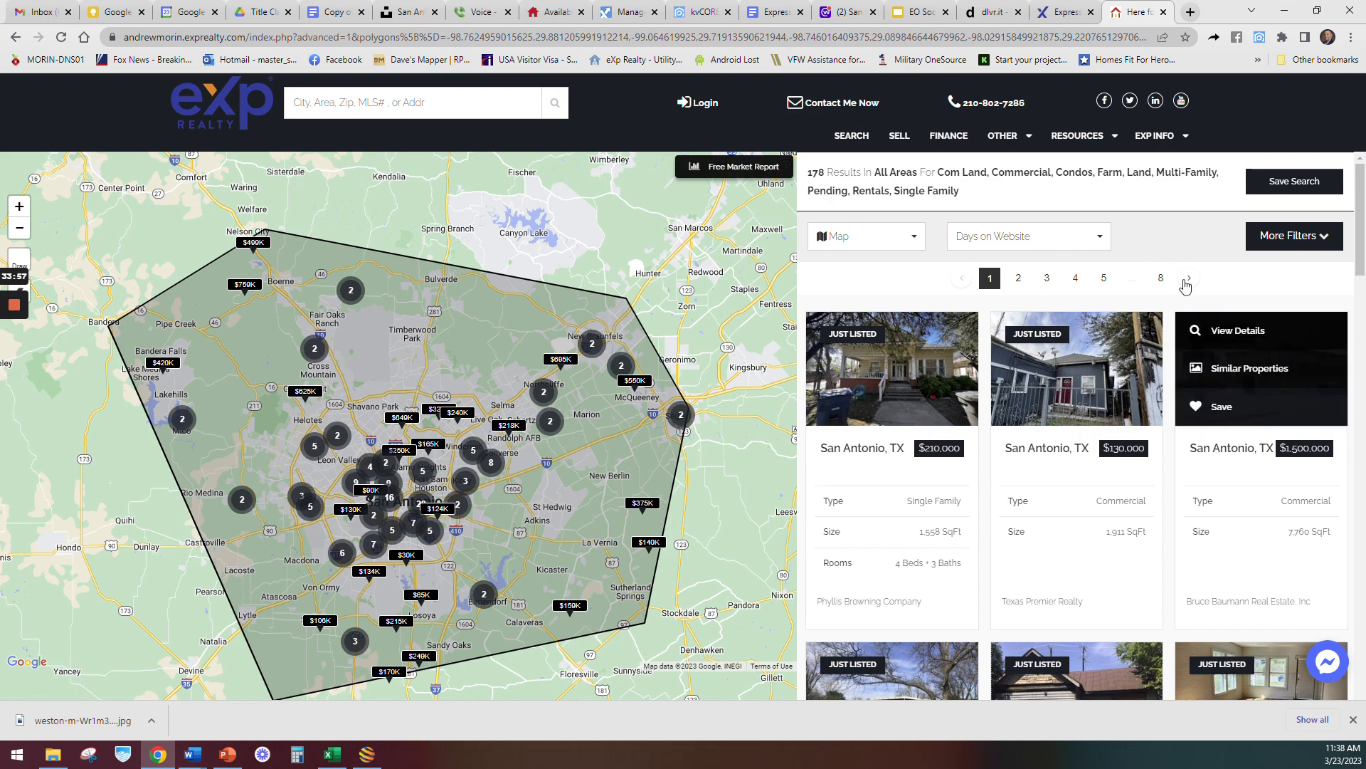
{"action": "scroll", "coordinate": [1043, 461], "scroll_direction": "down", "scroll_amount": 1}
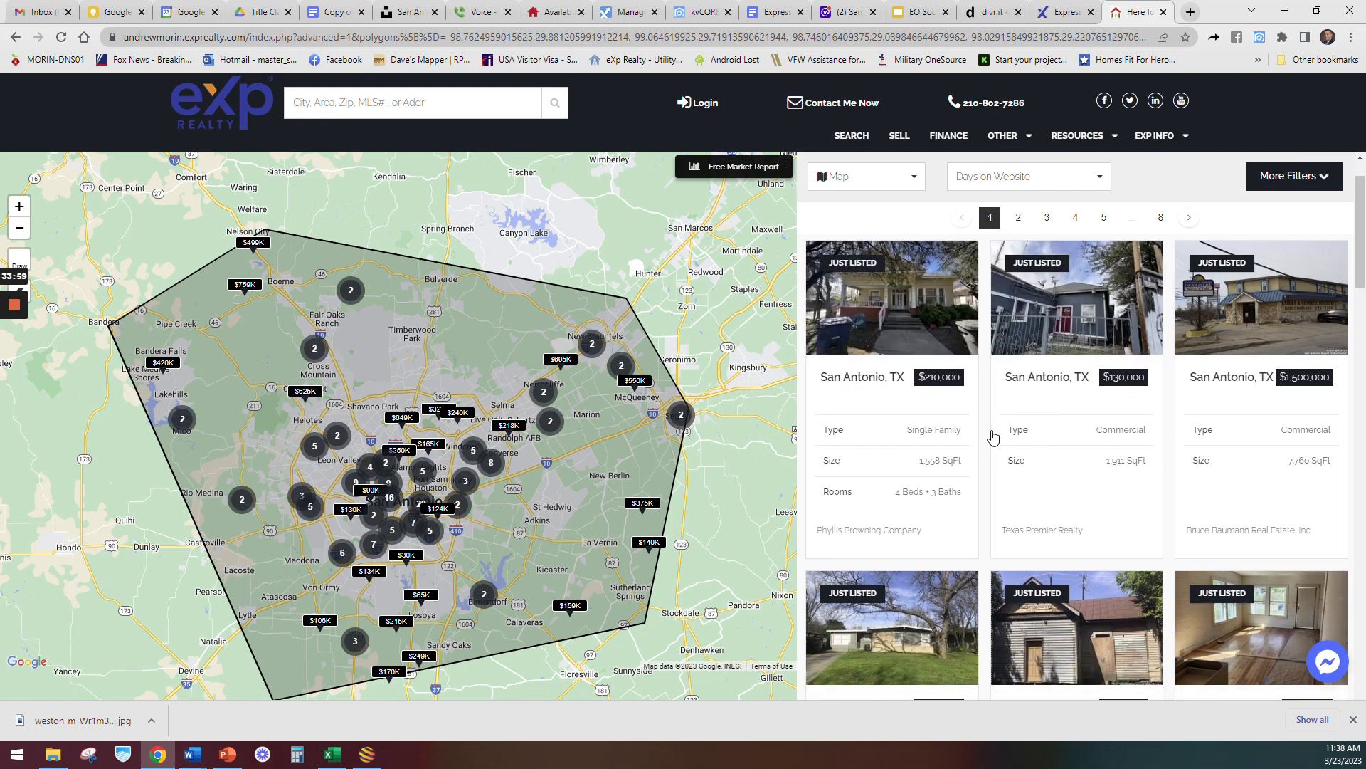
{"action": "scroll", "coordinate": [1037, 431], "scroll_direction": "down", "scroll_amount": 4}
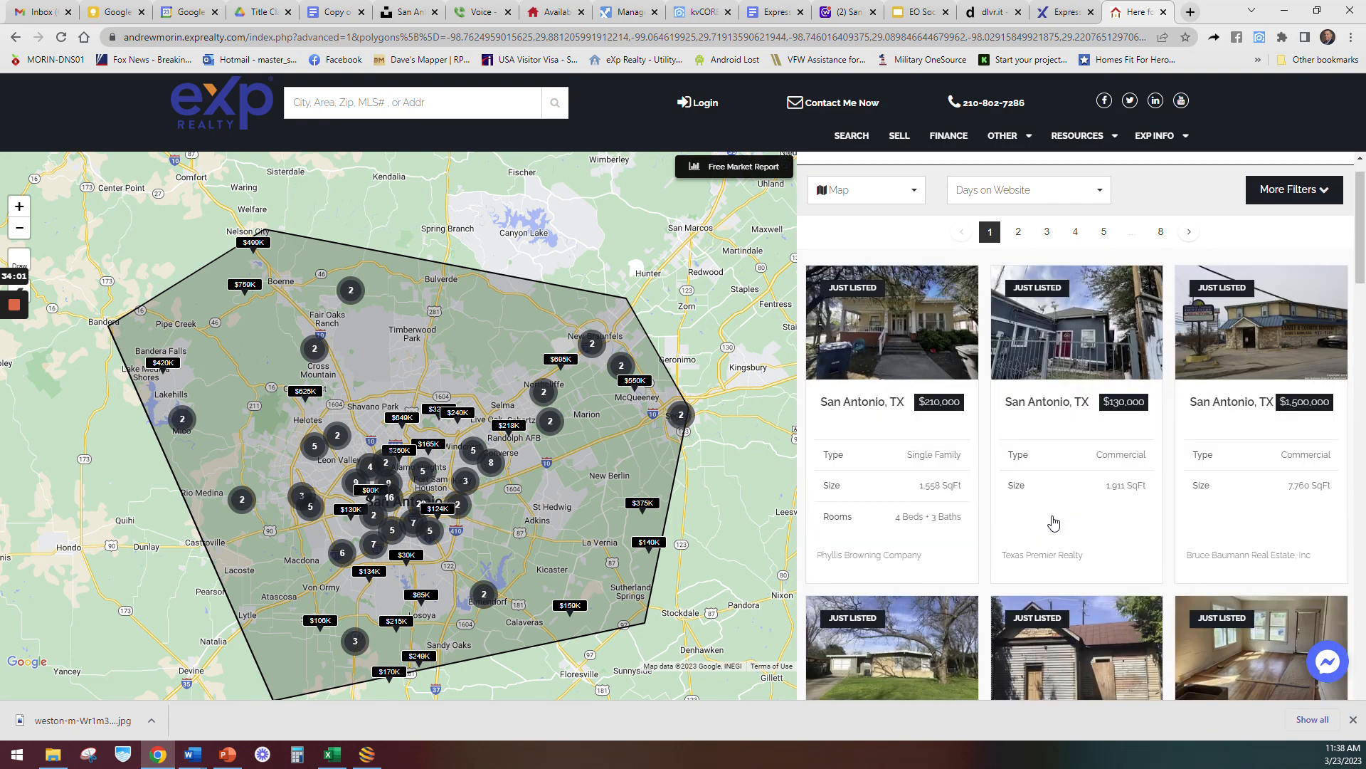
{"action": "scroll", "coordinate": [1053, 525], "scroll_direction": "up", "scroll_amount": 5}
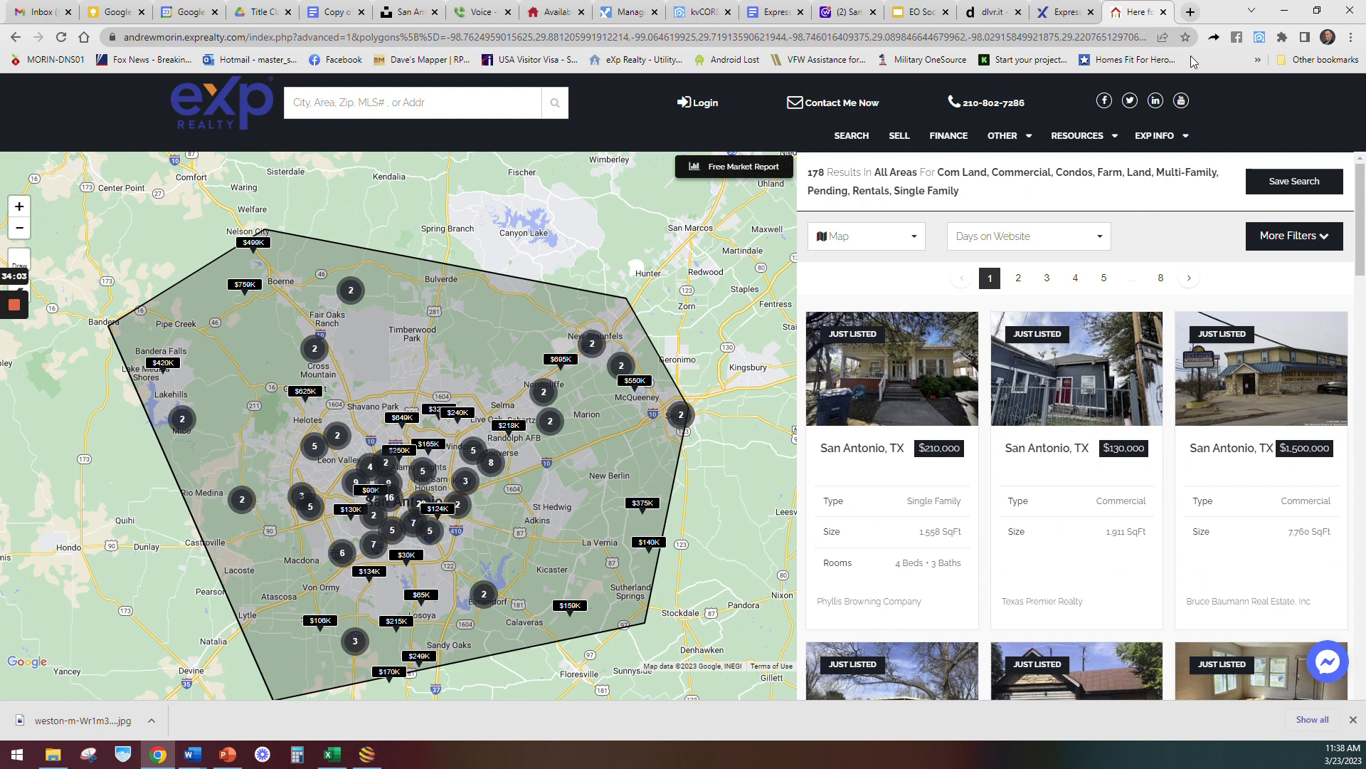
{"action": "left_click", "coordinate": [1190, 12]}
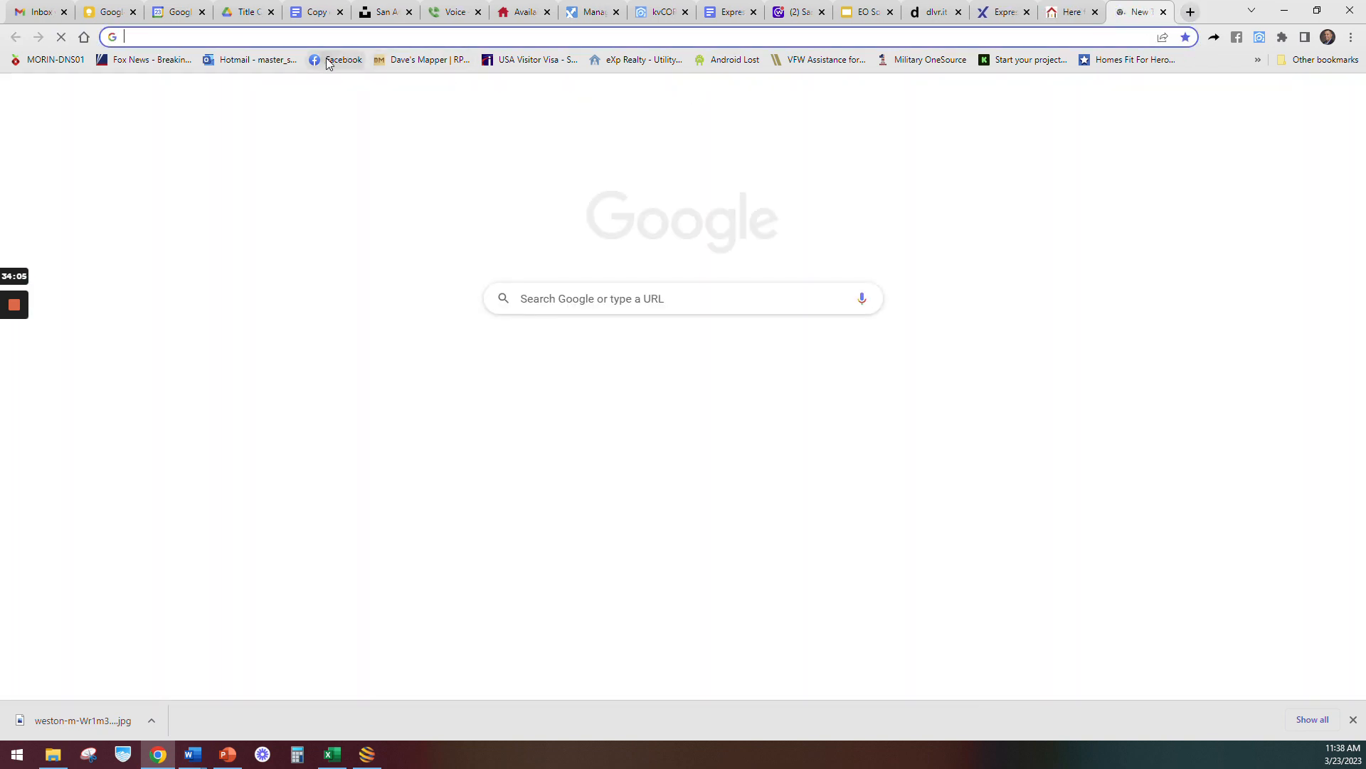
Start a Facebook post with the squeeze-page link preview, removing the pasted URL text
{"action": "left_click", "coordinate": [326, 59]}
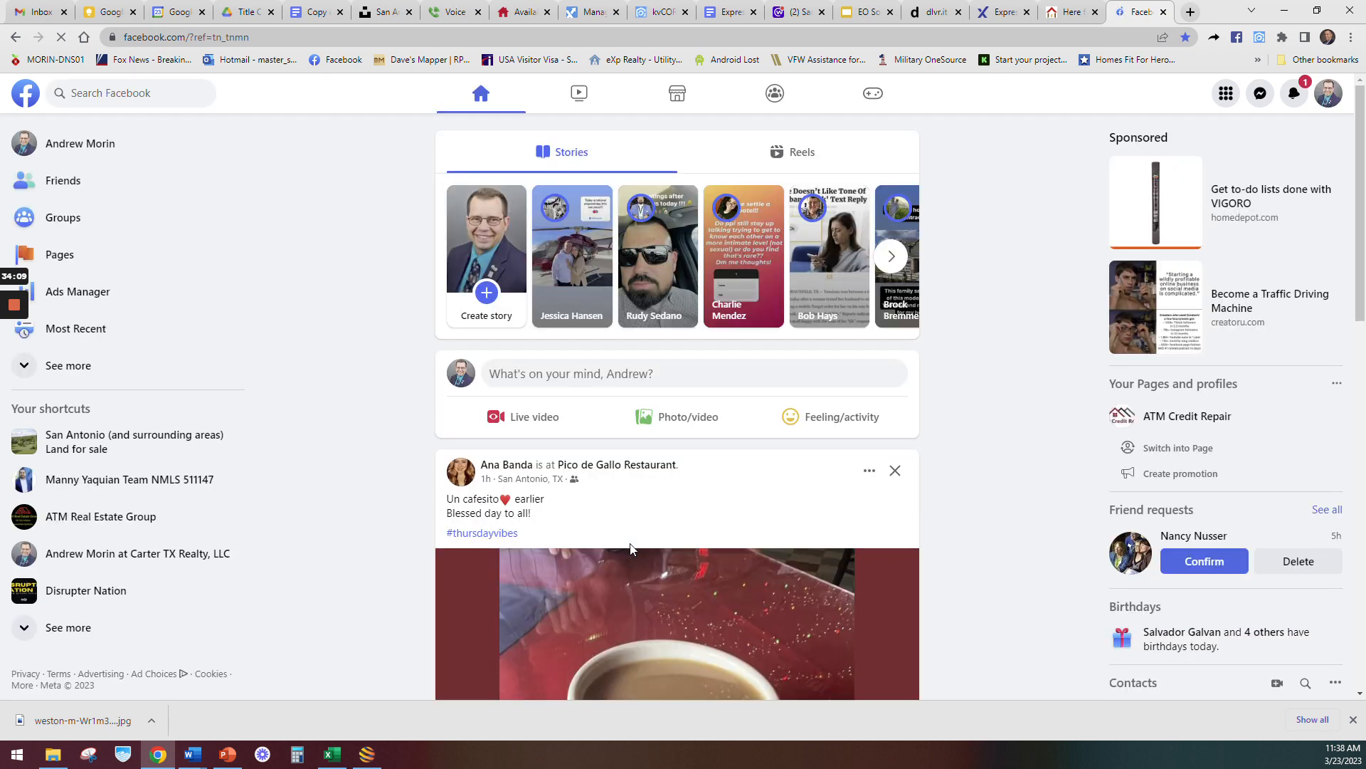
{"action": "left_click", "coordinate": [602, 373]}
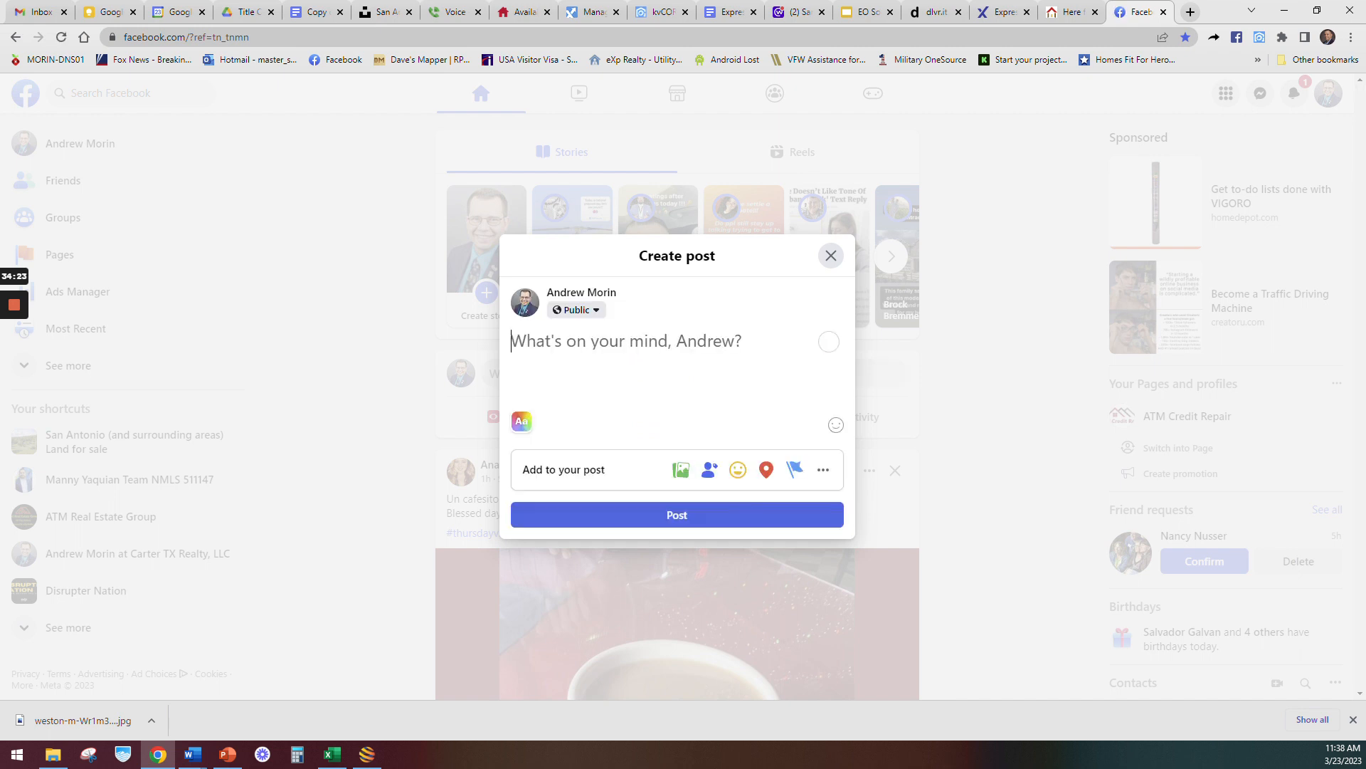
{"action": "key", "text": "ctrl+v"}
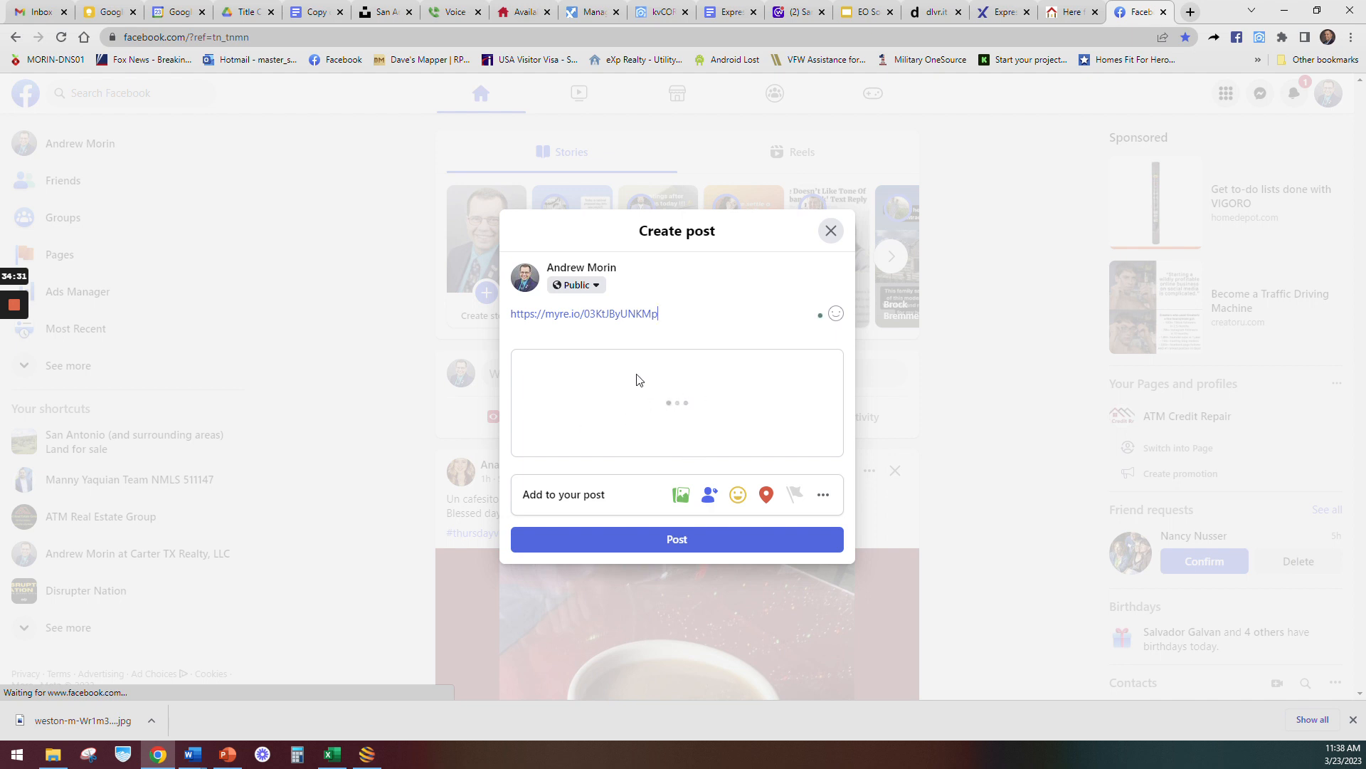
{"action": "key", "text": "ctrl+shift+Left"}
{"action": "key", "text": "ctrl+shift+Left"}
{"action": "key", "text": "ctrl+shift+Left"}
{"action": "key", "text": "ctrl+shift+Left"}
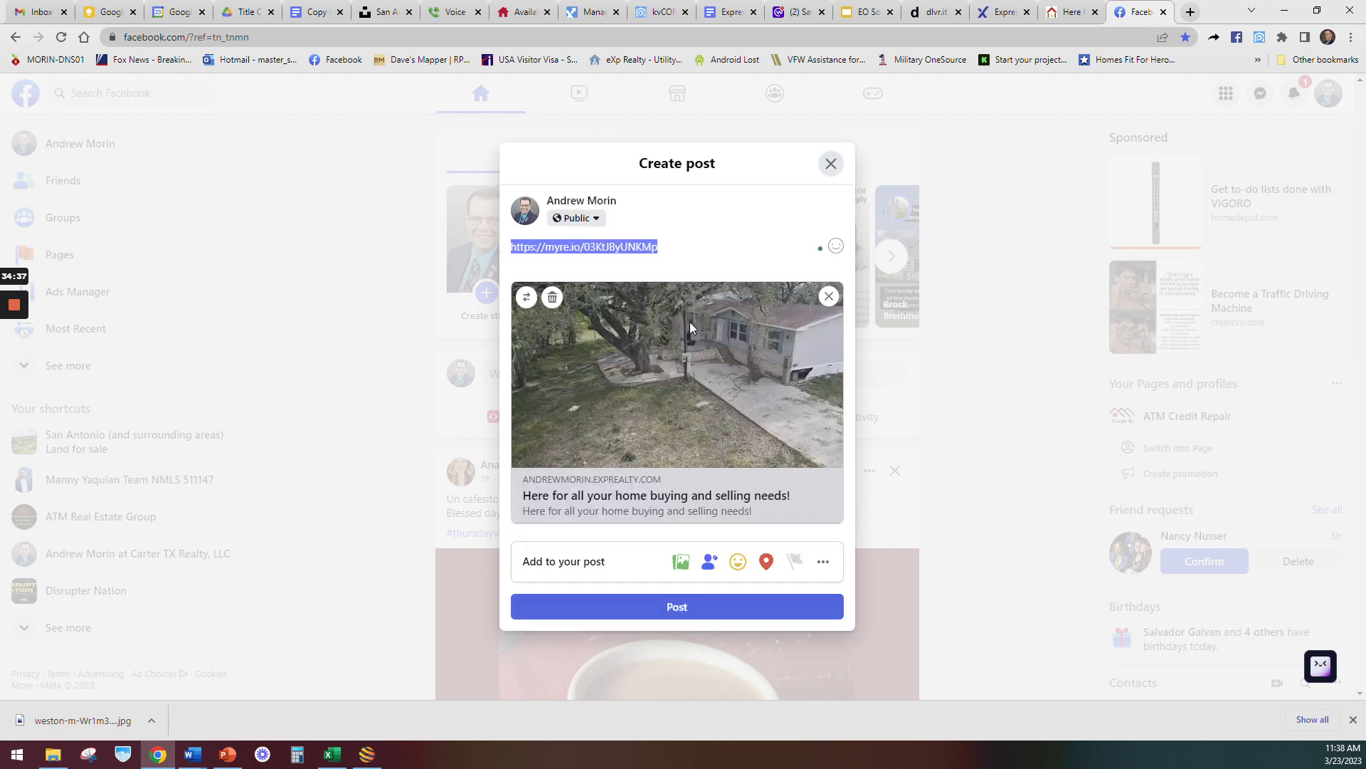
{"action": "key", "text": "BackSpace"}
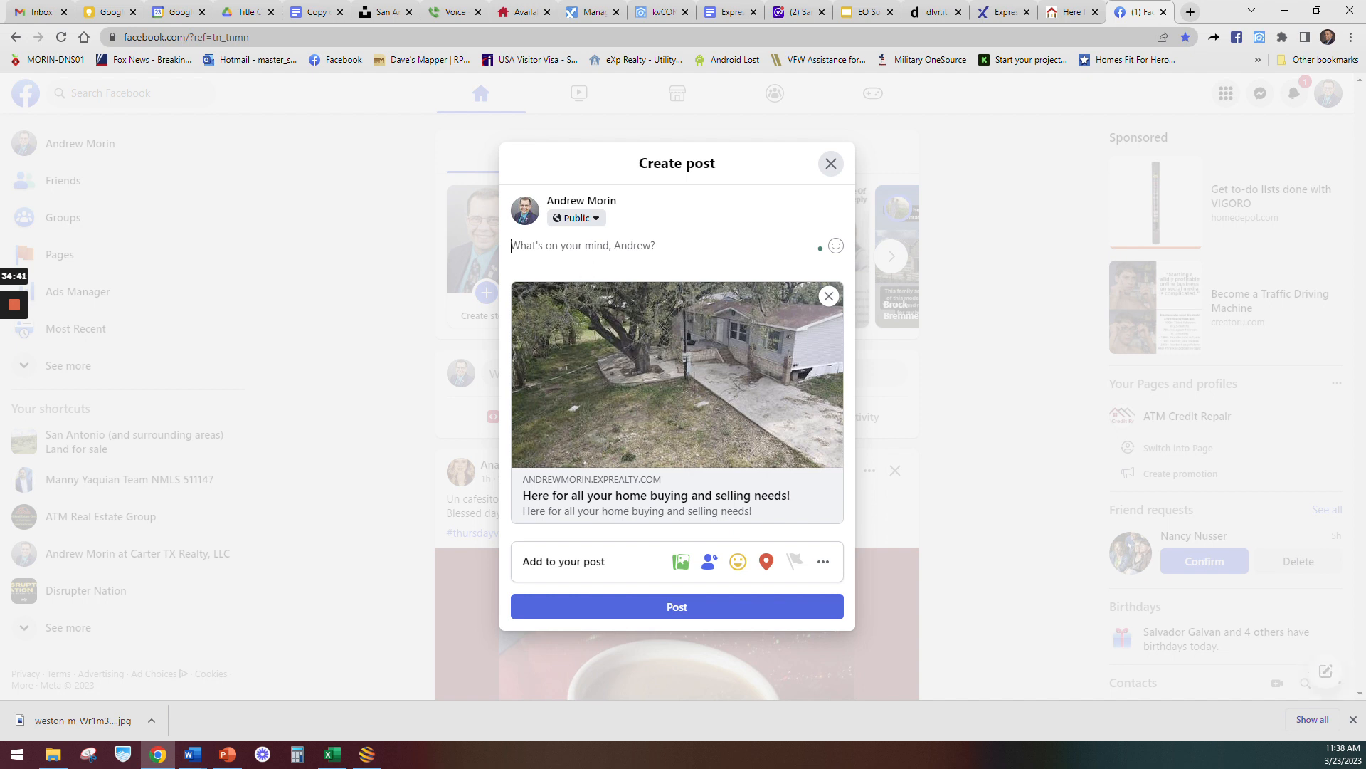
Caption it 'Are you looking for a fixer-upper? Here is a free list…', fix the typo, and post
{"action": "mouse_move", "coordinate": [676, 401]}
{"action": "type", "text": "Are you look"}
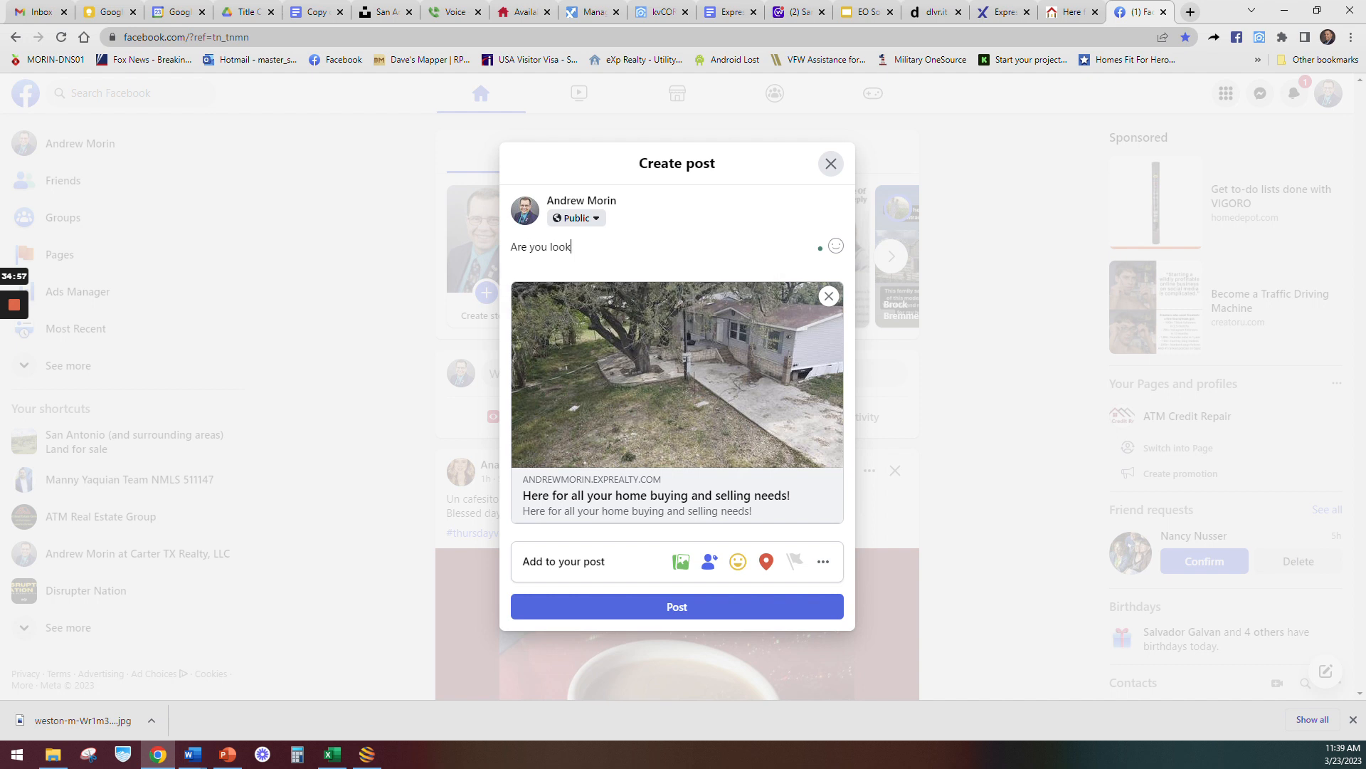
{"action": "type", "text": "ing for a fixer-upper? Her eis a free list of the "}
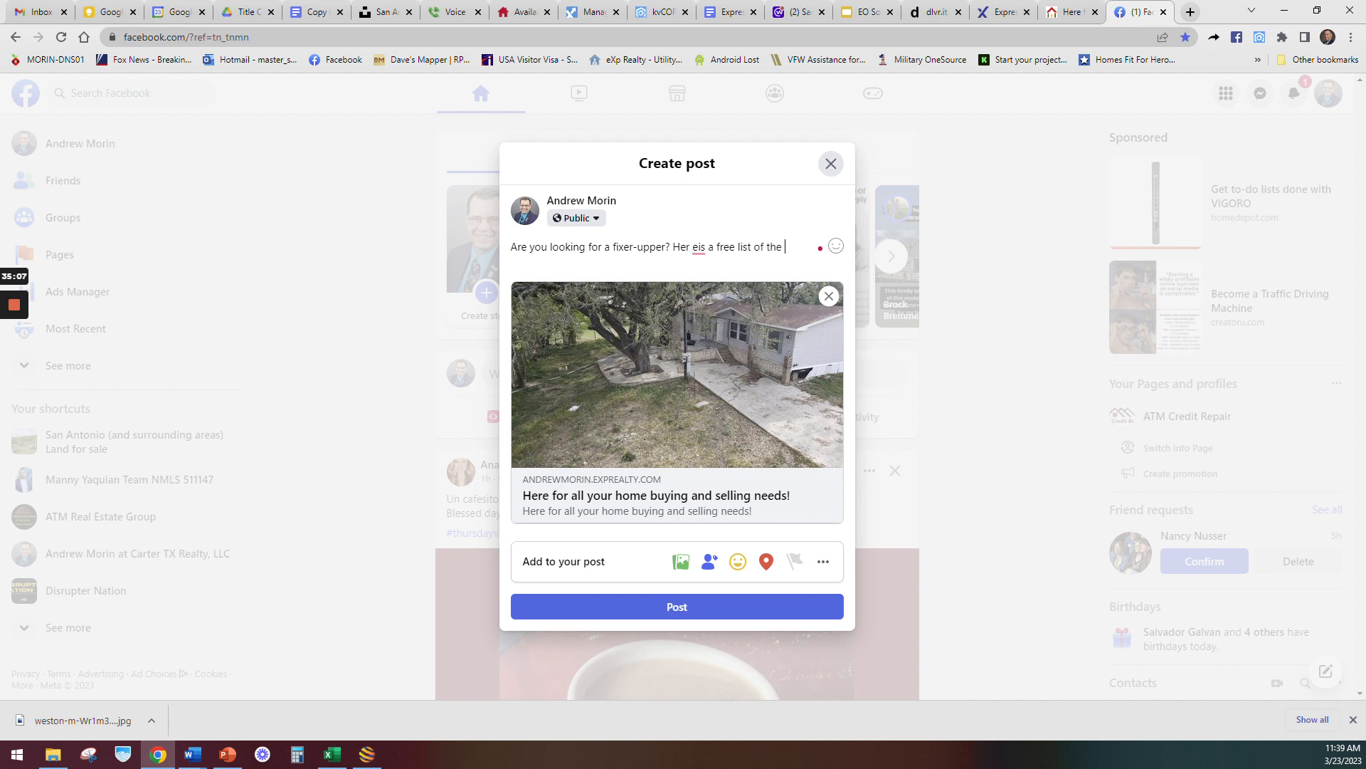
{"action": "type", "text": "most popul"}
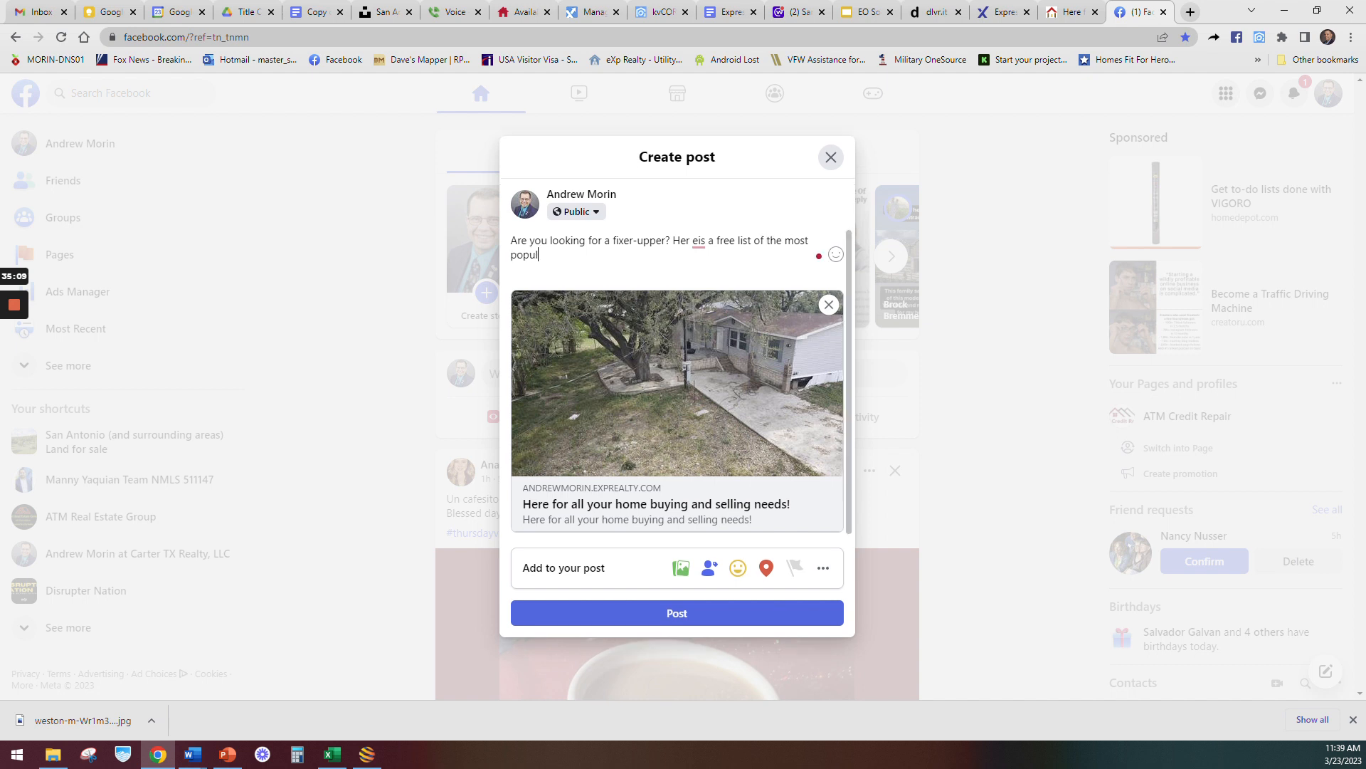
{"action": "type", "text": "ar homes on the market that need help!"}
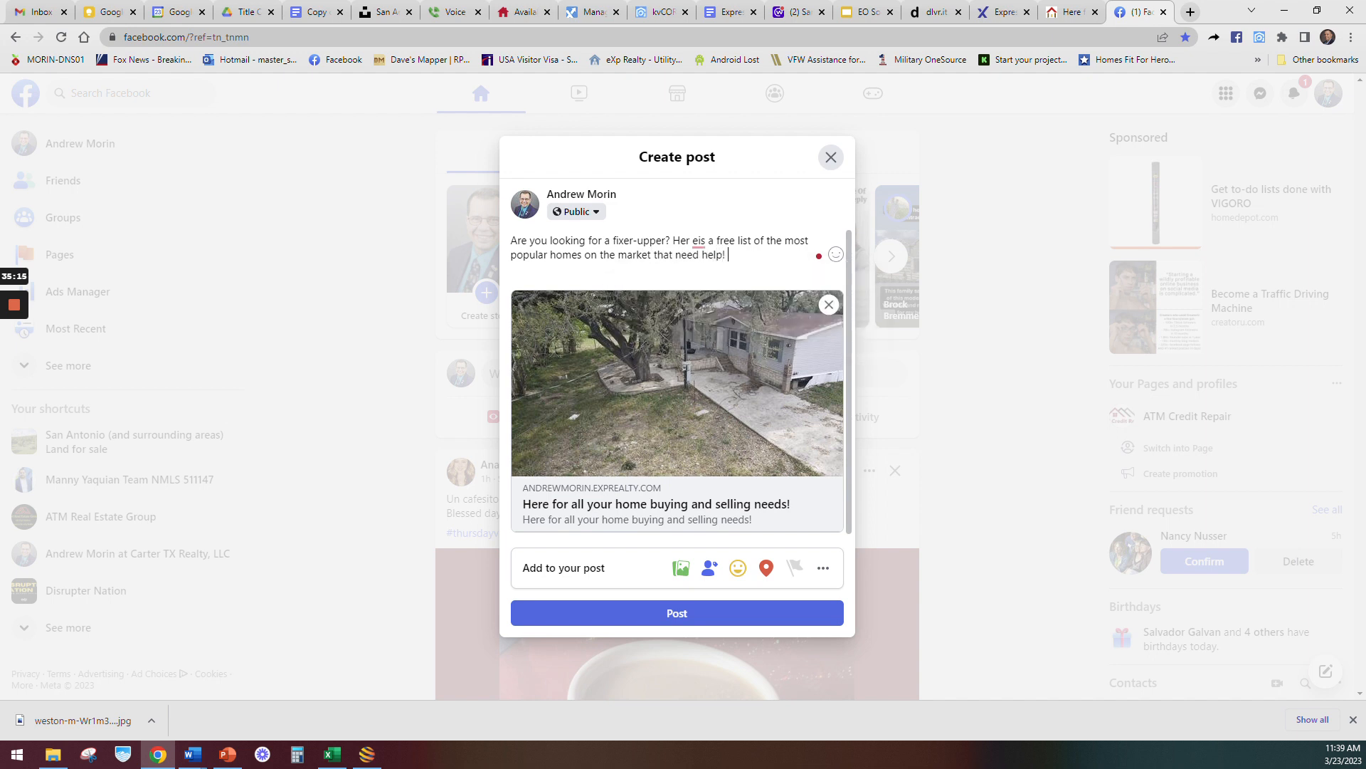
{"action": "right_click", "coordinate": [699, 242]}
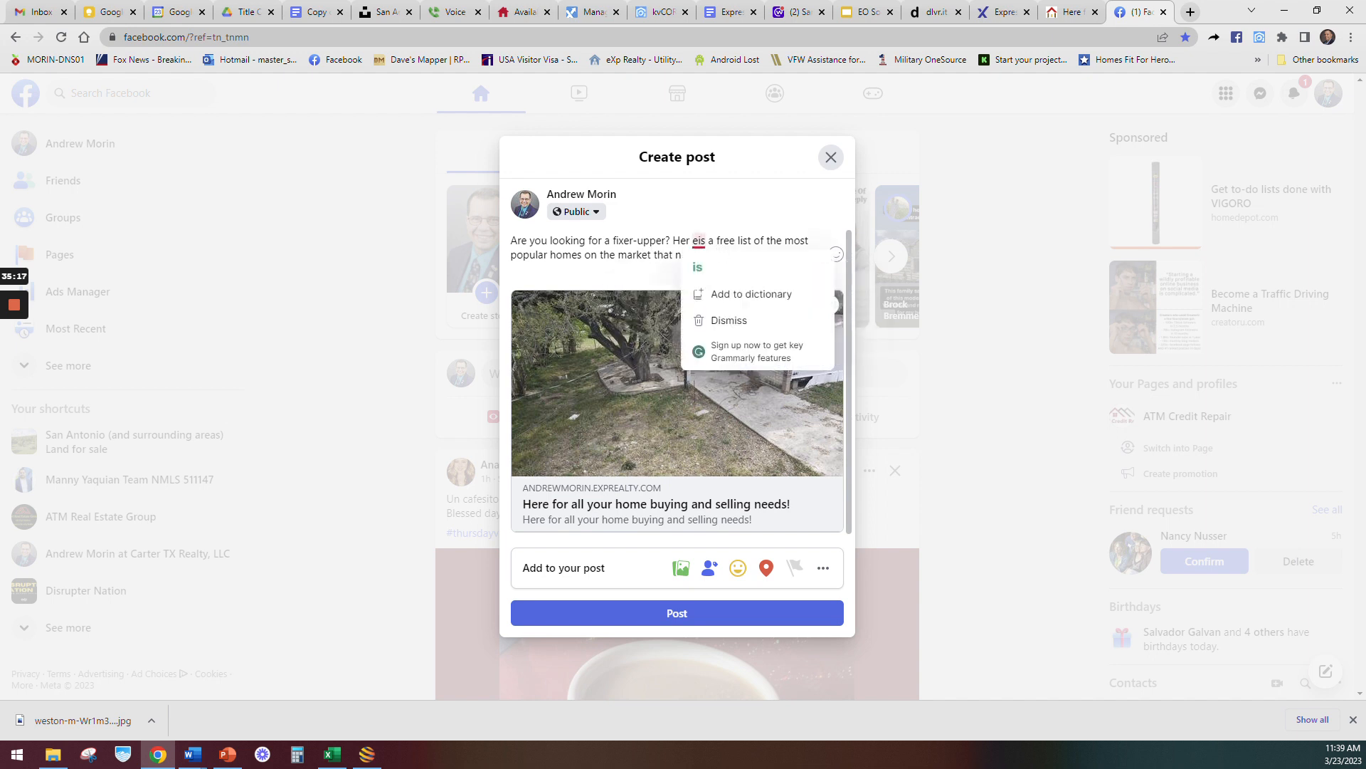
{"action": "left_click", "coordinate": [712, 263]}
{"action": "left_click", "coordinate": [696, 241]}
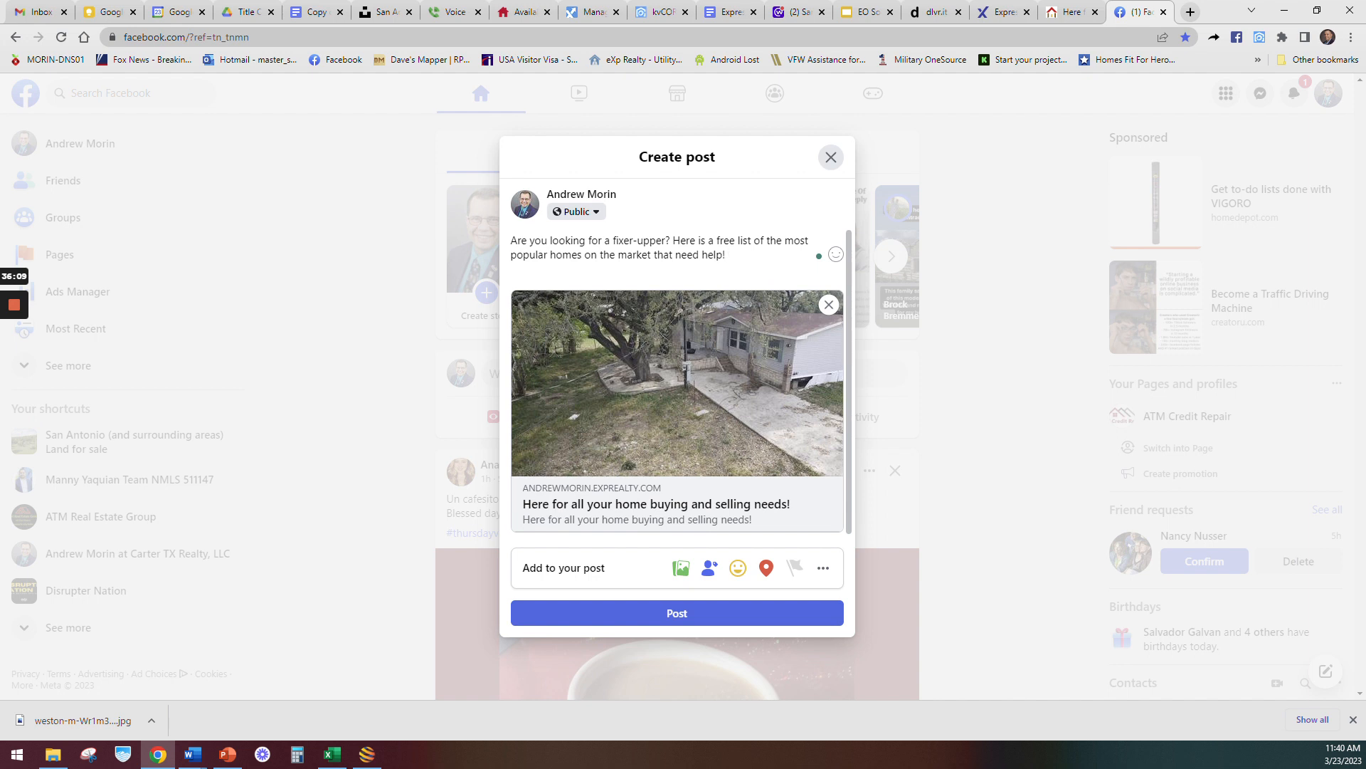
{"action": "left_click", "coordinate": [668, 613]}
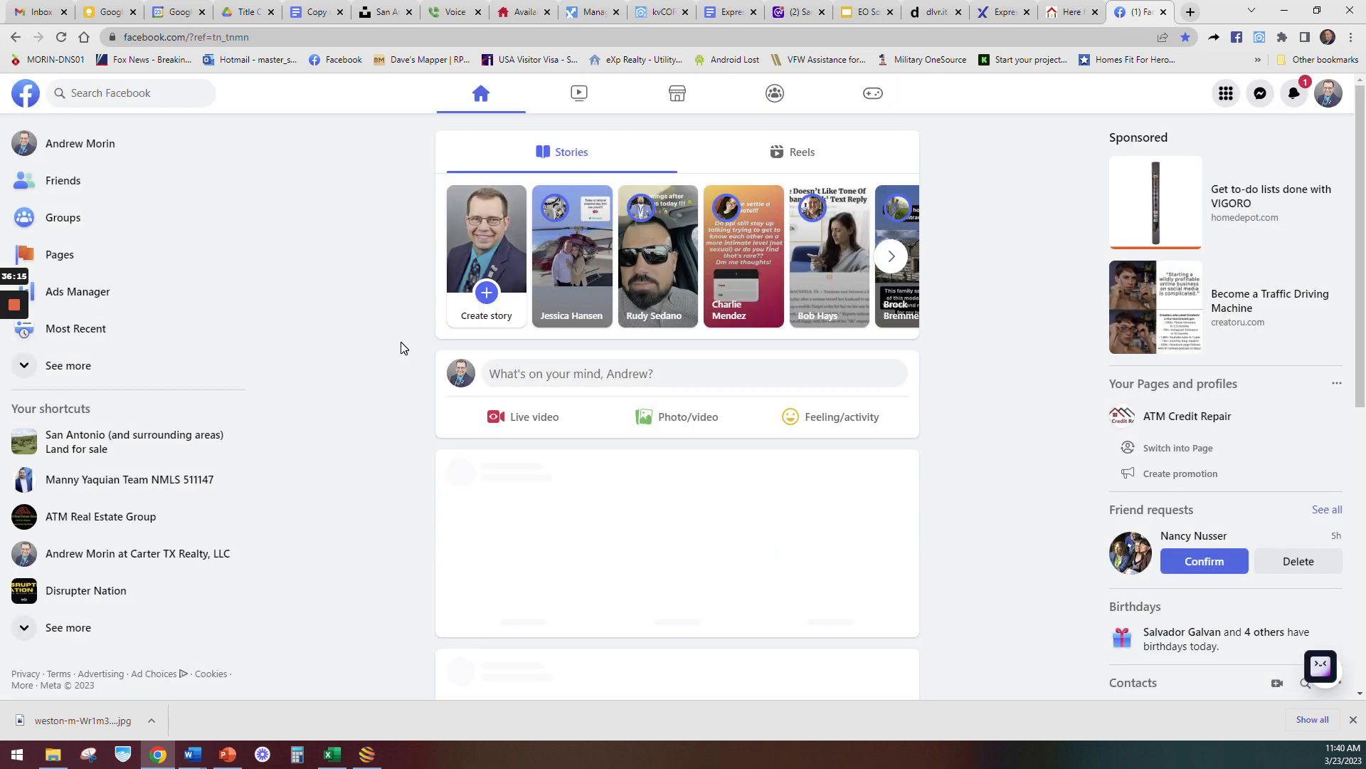
Like the published fixer-upper post, then open and dismiss its Share options
{"action": "scroll", "coordinate": [384, 377], "scroll_direction": "down", "scroll_amount": 3}
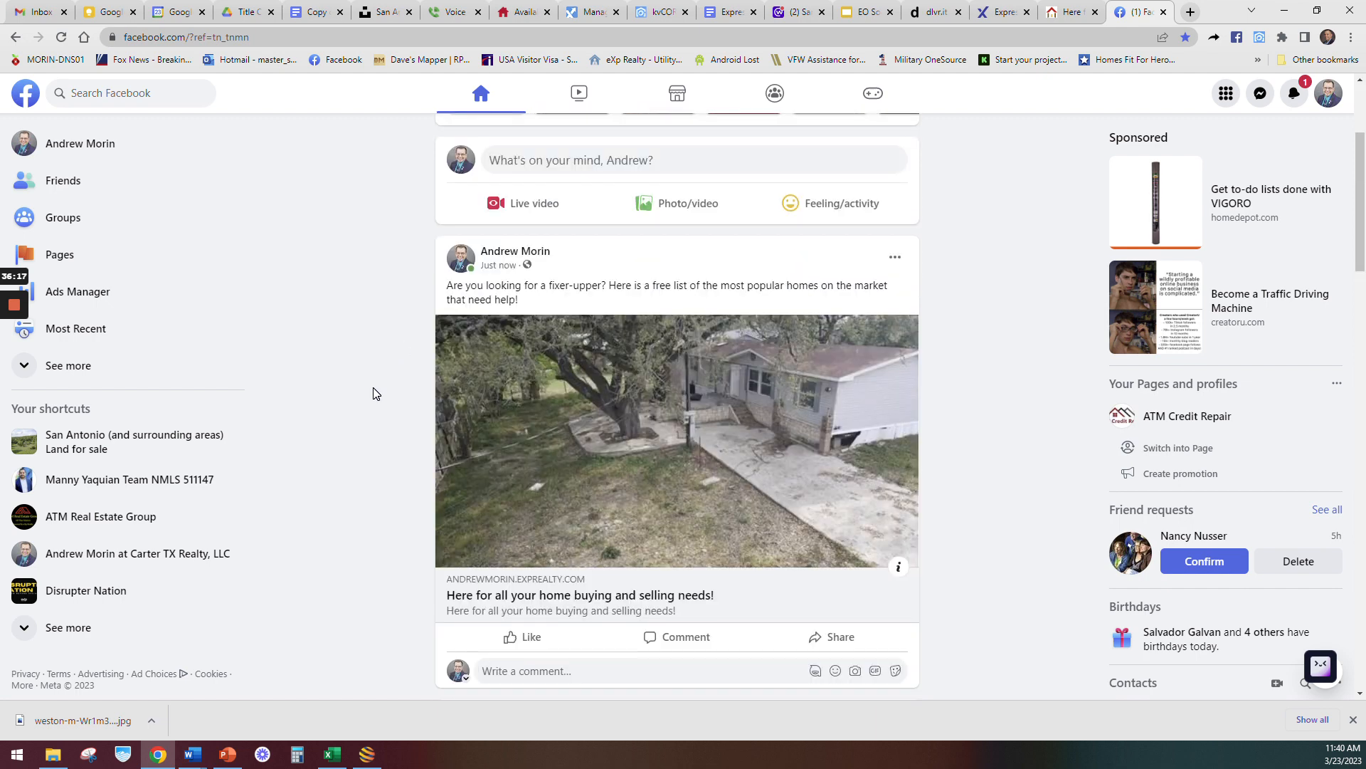
{"action": "left_click", "coordinate": [514, 638]}
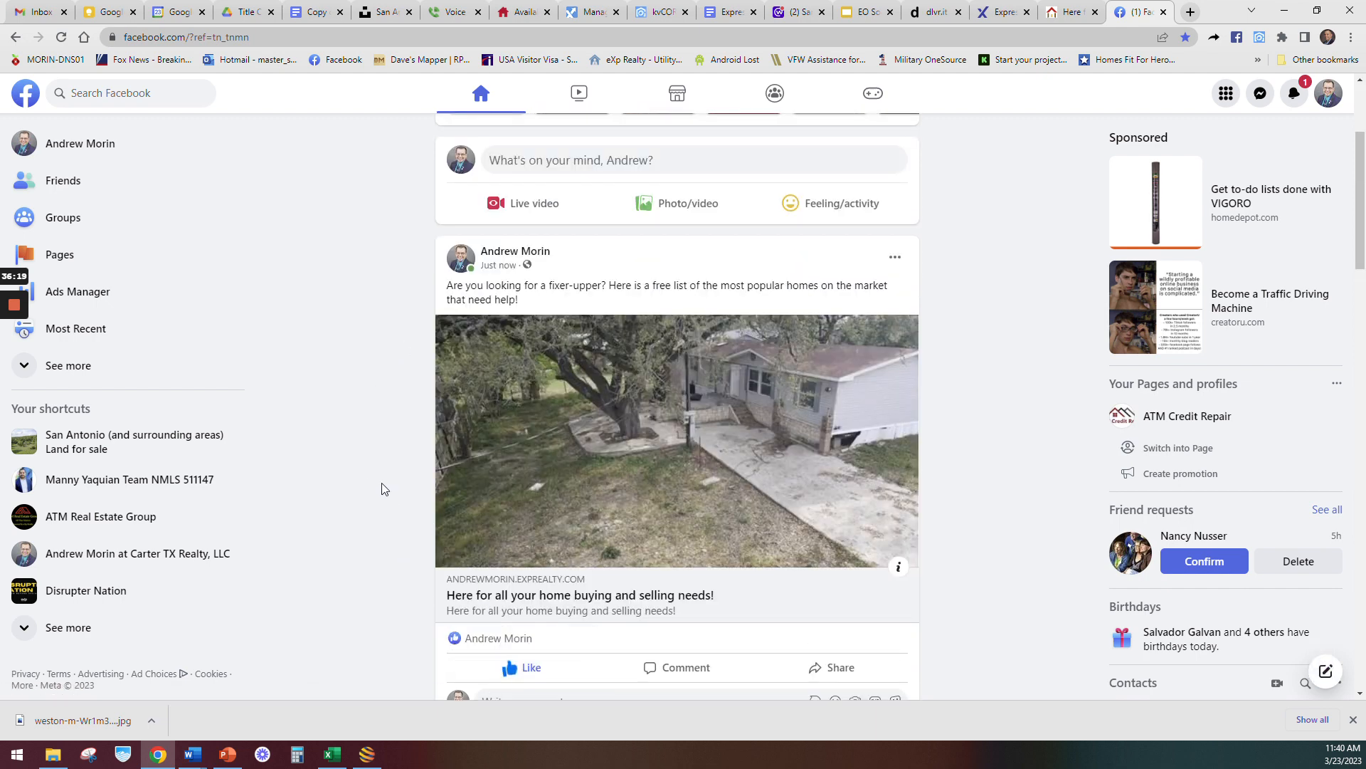
{"action": "scroll", "coordinate": [384, 489], "scroll_direction": "down", "scroll_amount": 1}
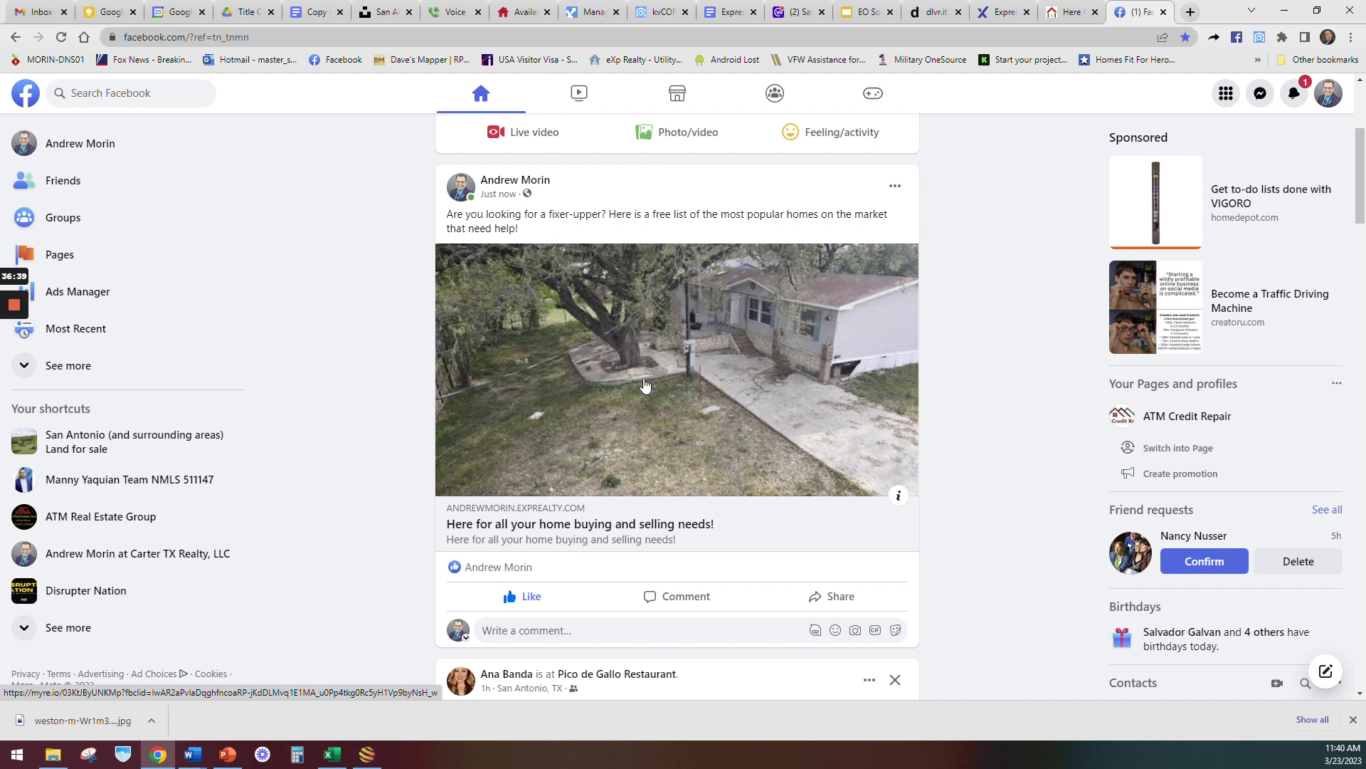
{"action": "scroll", "coordinate": [985, 375], "scroll_direction": "up", "scroll_amount": 1}
{"action": "scroll", "coordinate": [986, 375], "scroll_direction": "down", "scroll_amount": 1}
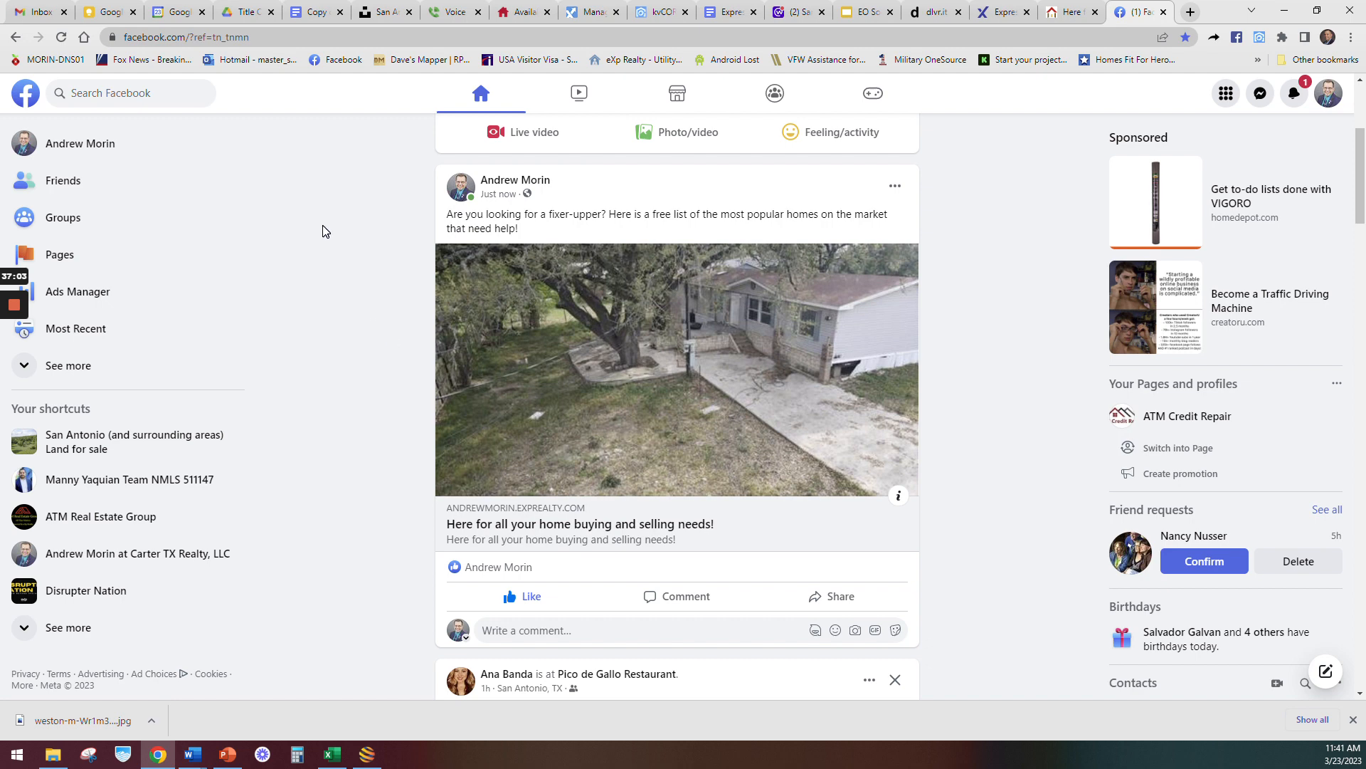
{"action": "left_click", "coordinate": [836, 605]}
{"action": "scroll", "coordinate": [975, 530], "scroll_direction": "down", "scroll_amount": 3}
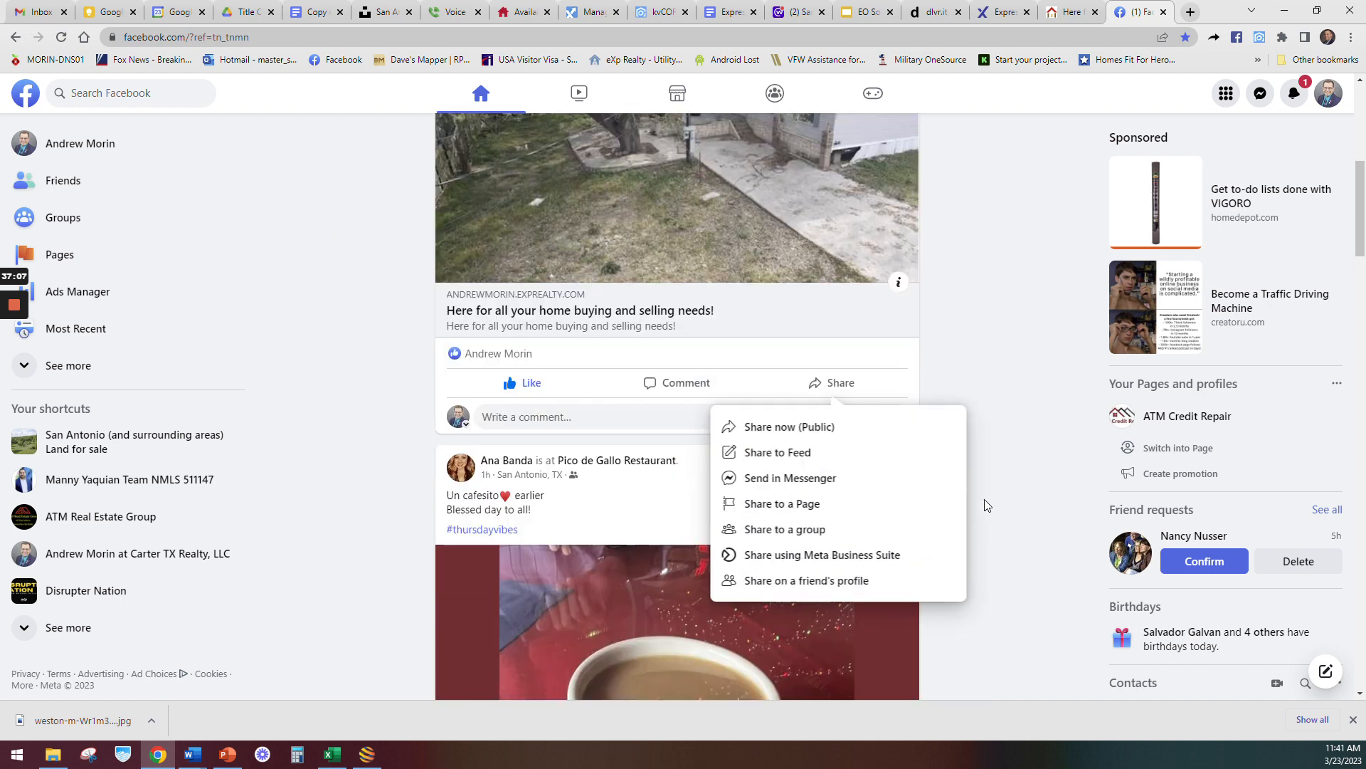
{"action": "left_click", "coordinate": [369, 353]}
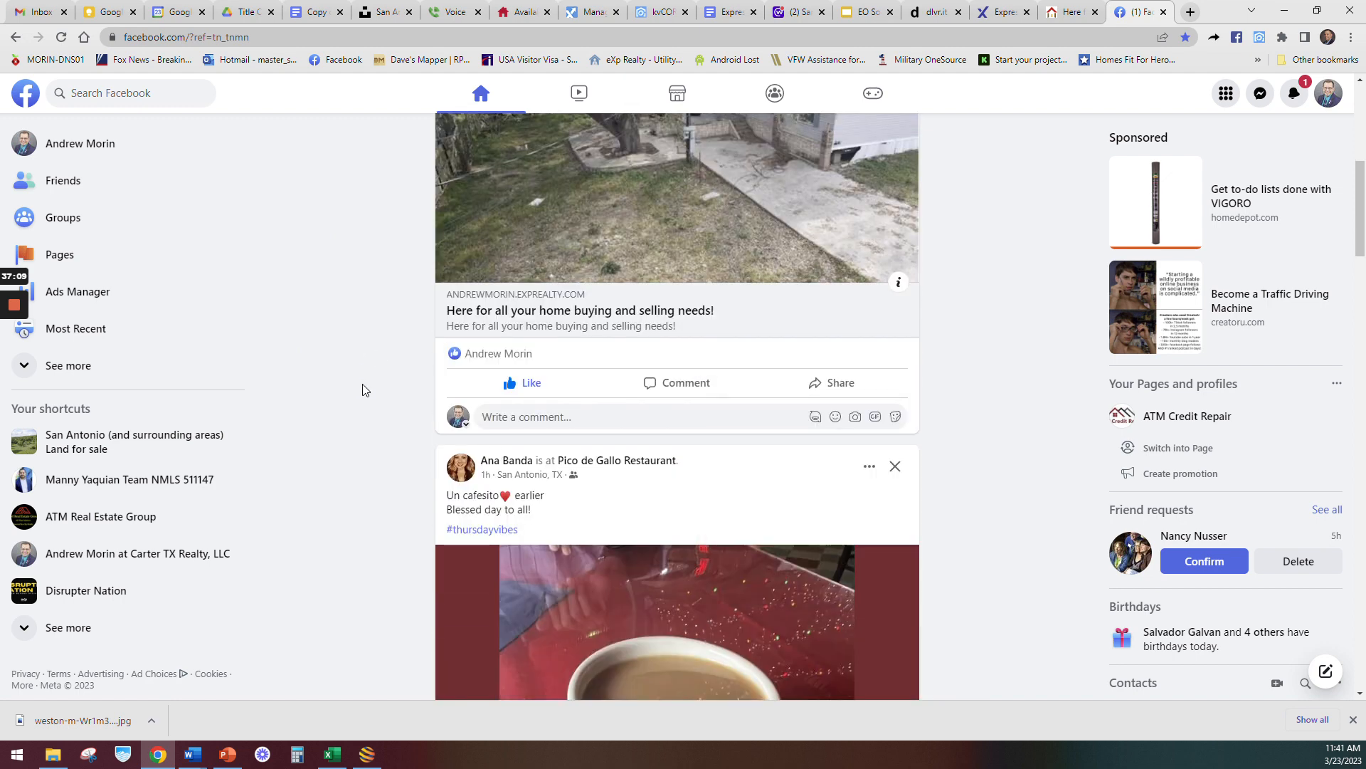
{"action": "scroll", "coordinate": [355, 370], "scroll_direction": "up", "scroll_amount": 4}
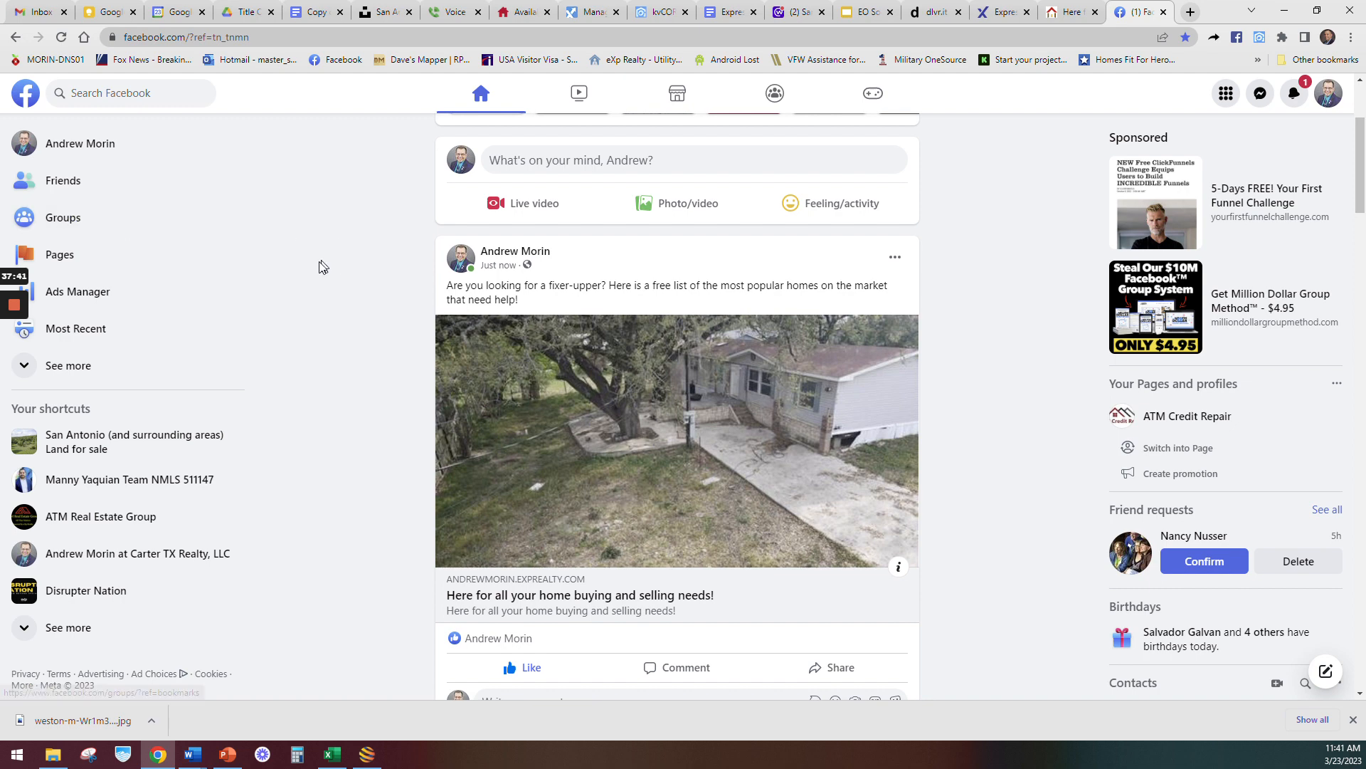
{"action": "left_click", "coordinate": [117, 223]}
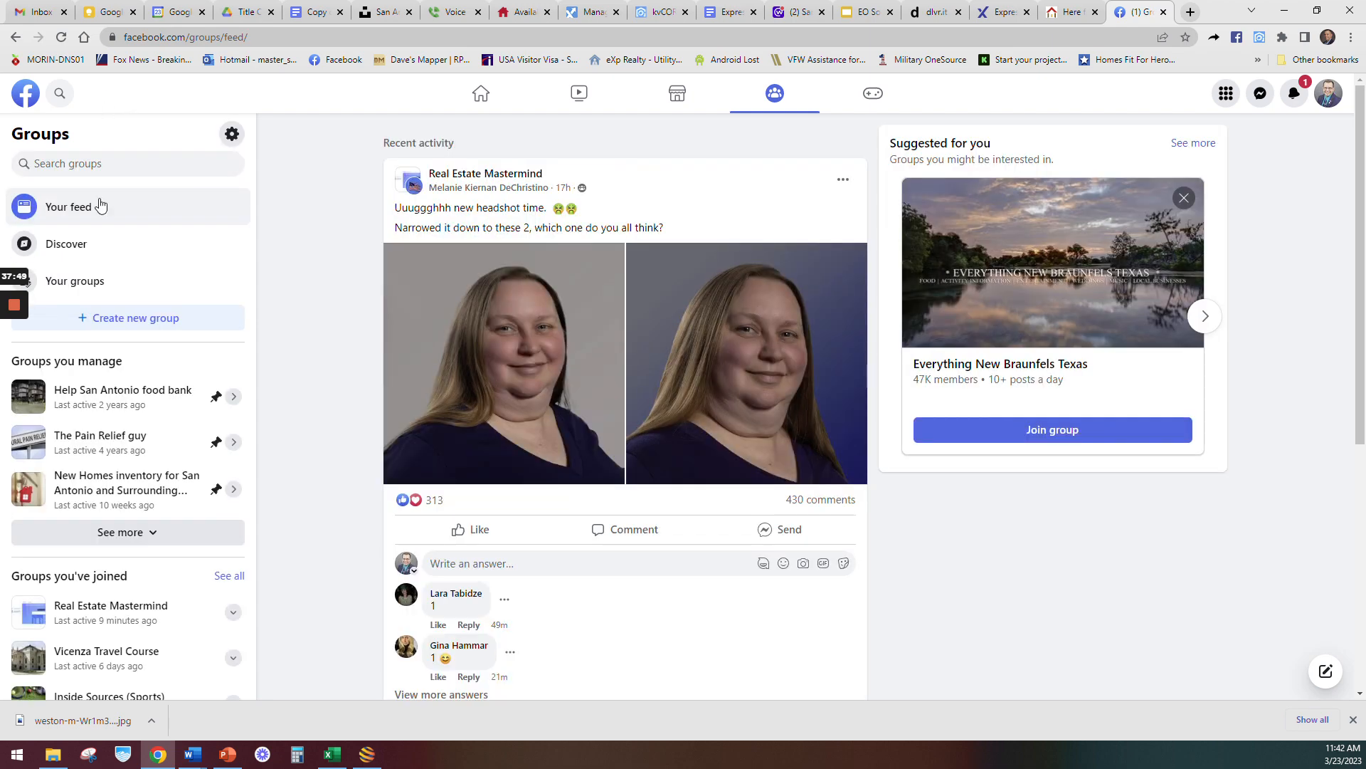
{"action": "left_click", "coordinate": [72, 163]}
{"action": "type", "text": "ca"}
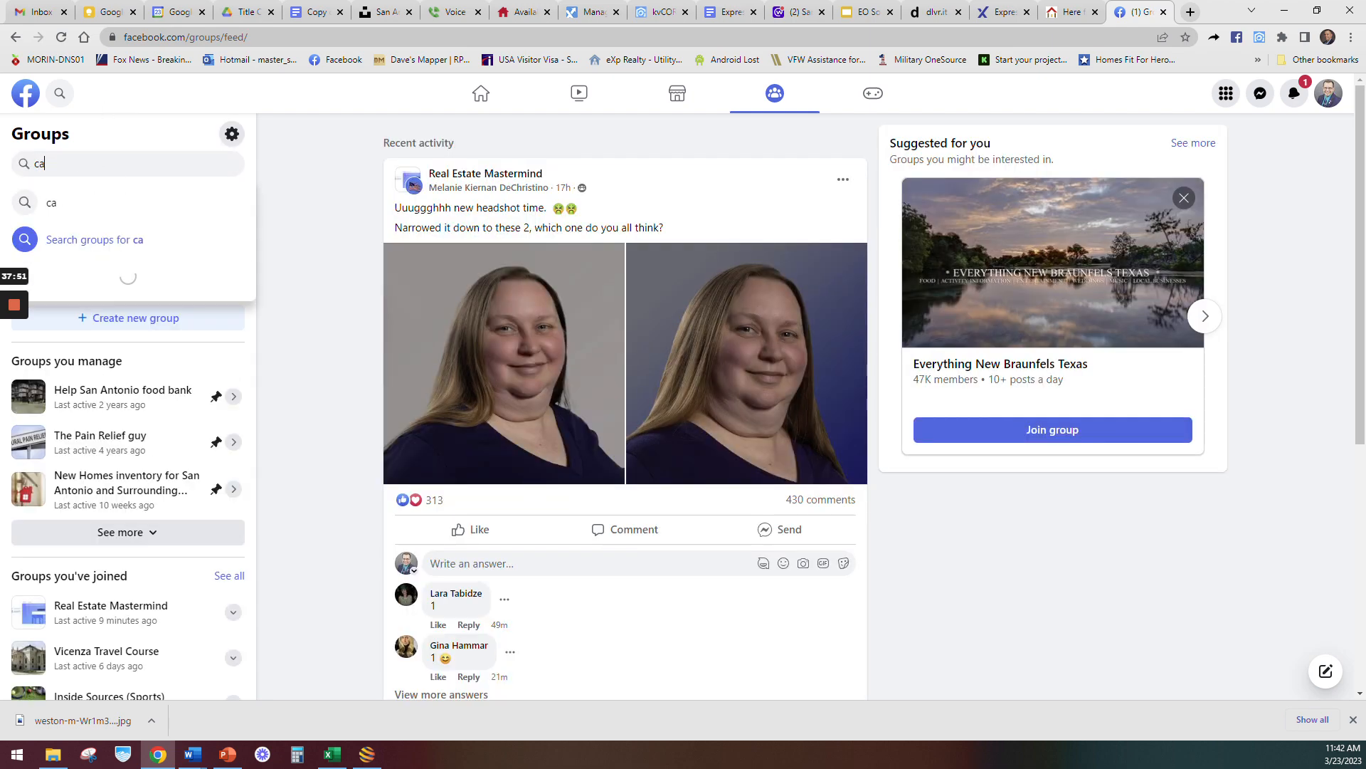
{"action": "type", "text": "sh offer ho"}
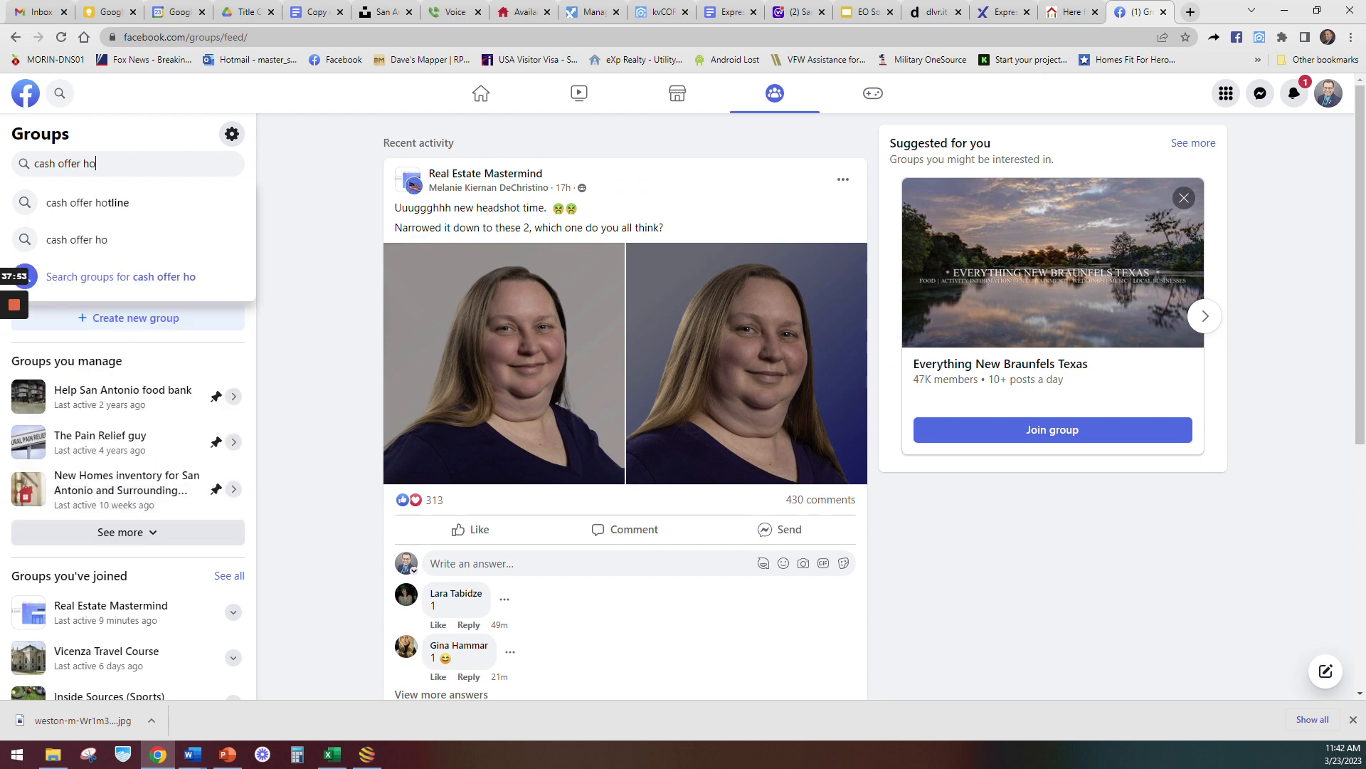
{"action": "type", "text": "mes"}
{"action": "key", "text": "Return"}
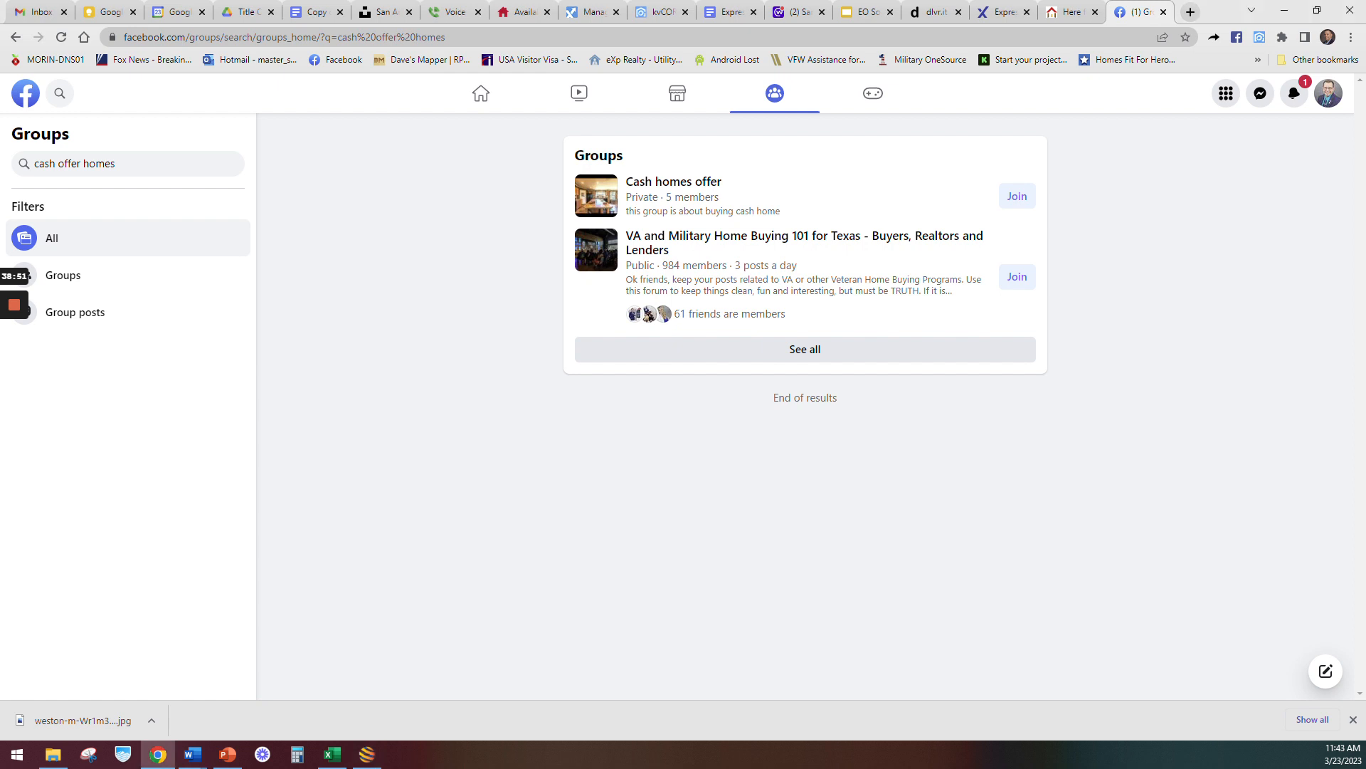
{"action": "left_click_drag", "start_coordinate": [690, 197], "coordinate": [626, 196]}
{"action": "left_click", "coordinate": [1321, 666]}
{"action": "left_click", "coordinate": [481, 93]}
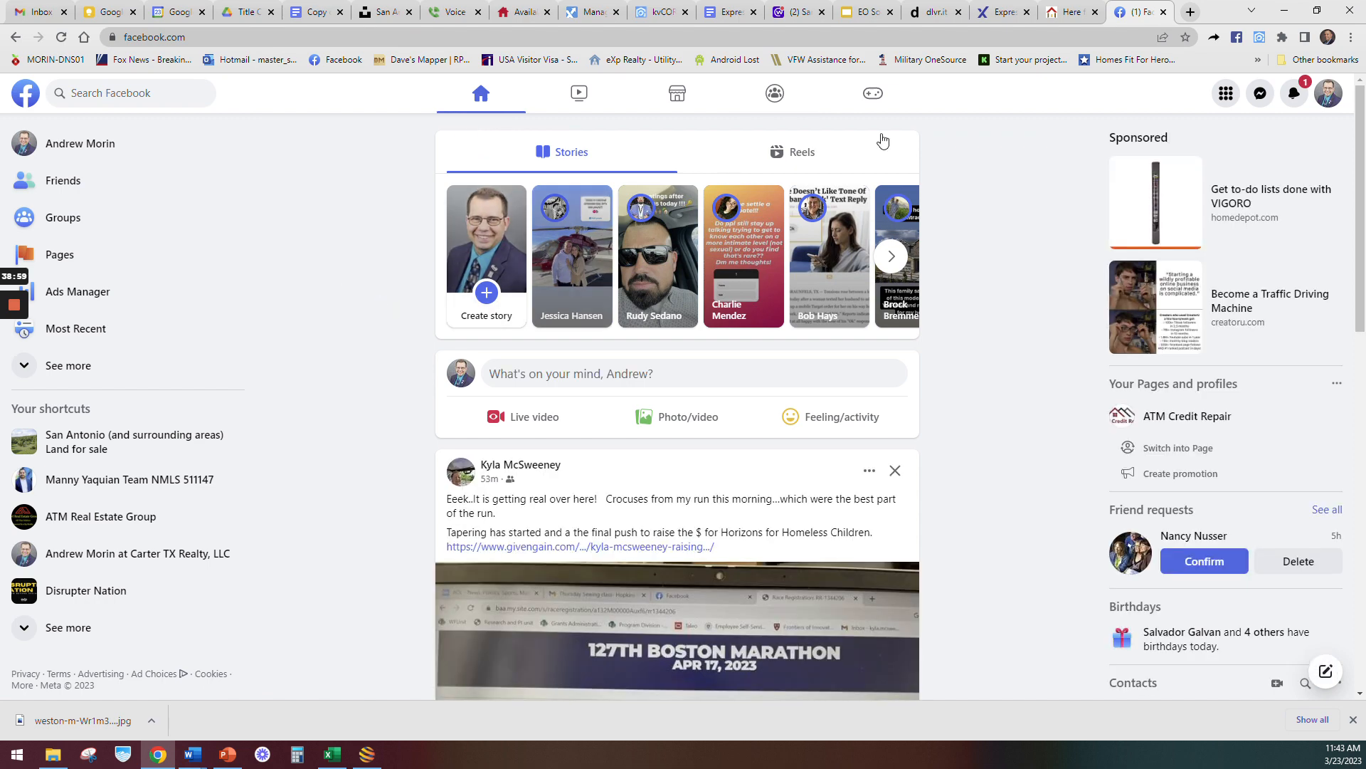
{"action": "left_click", "coordinate": [662, 11]}
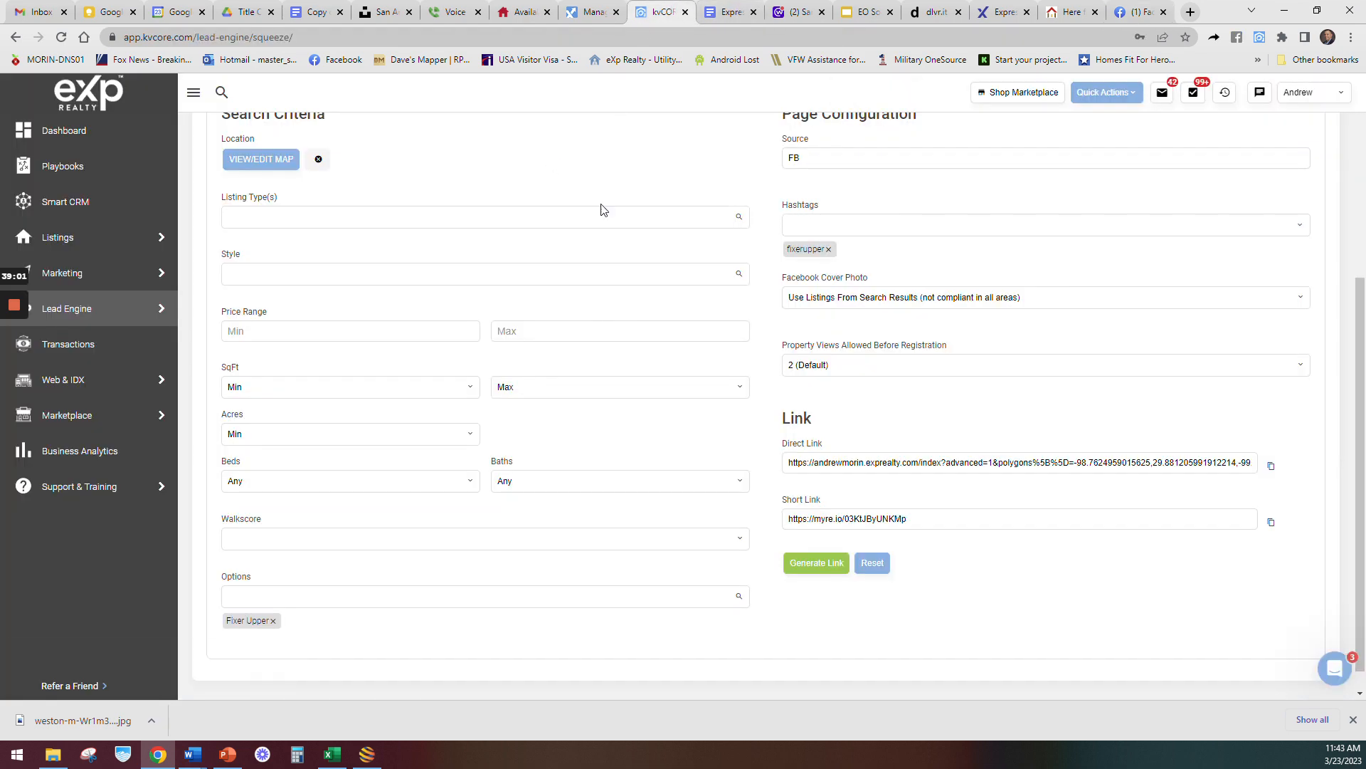
{"action": "scroll", "coordinate": [600, 221], "scroll_direction": "up", "scroll_amount": 4}
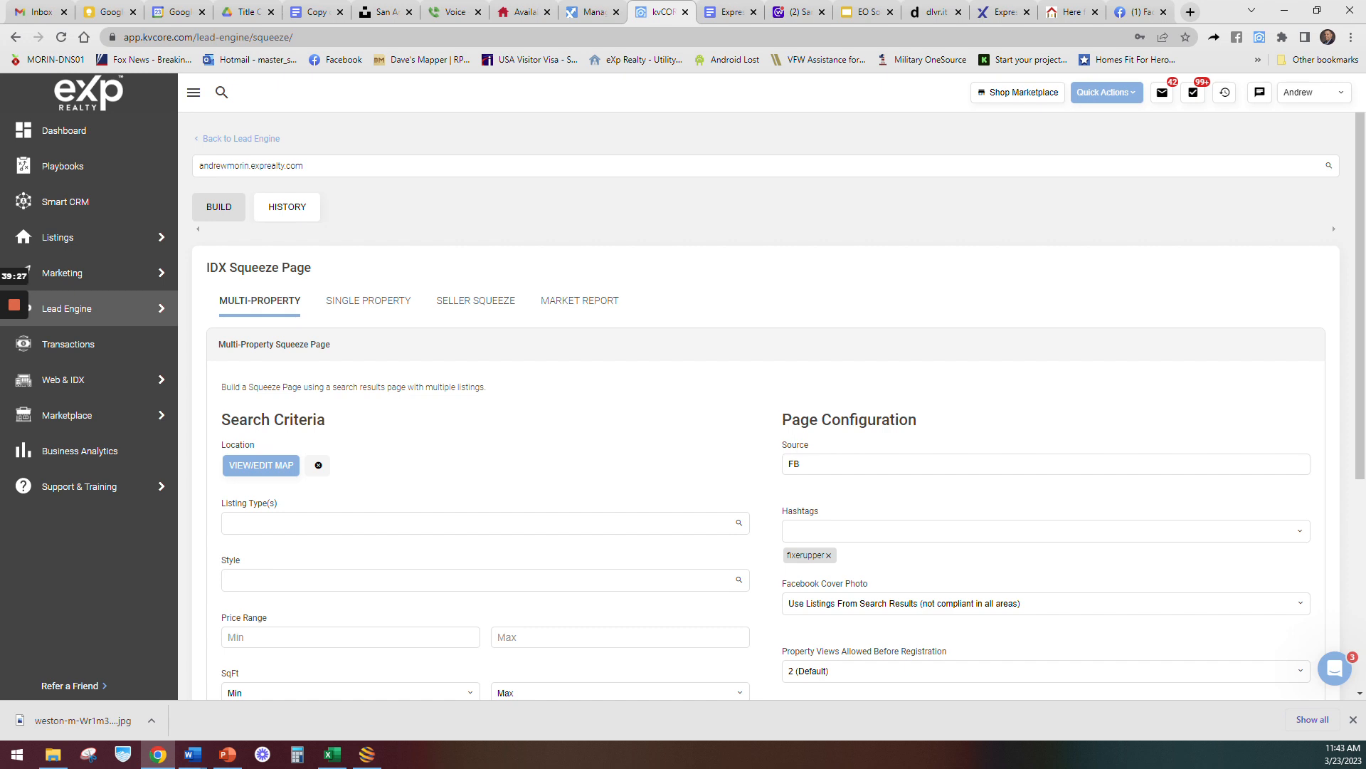
{"action": "left_click", "coordinate": [1139, 12]}
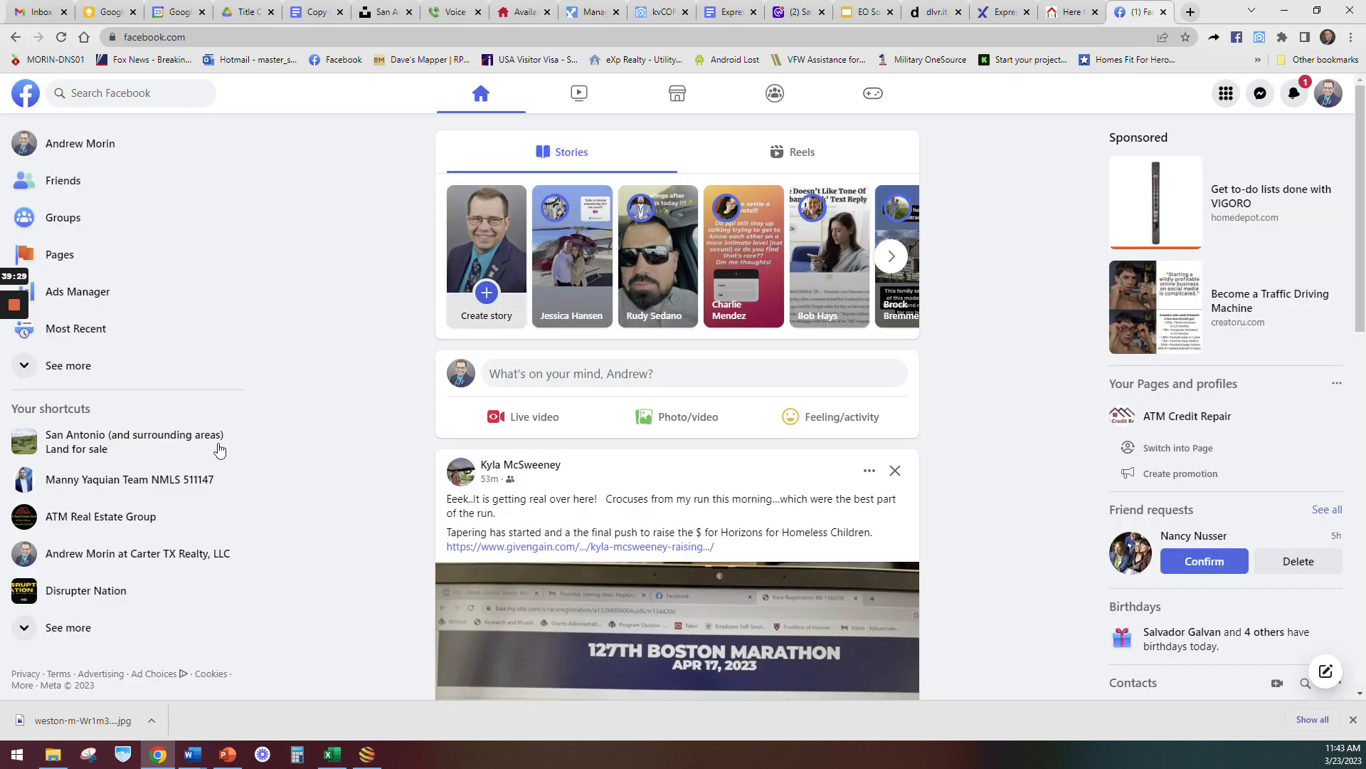
Open the 17-member San Antonio (and surrounding areas) Land for sale group and browse its posts
{"action": "left_click", "coordinate": [137, 448]}
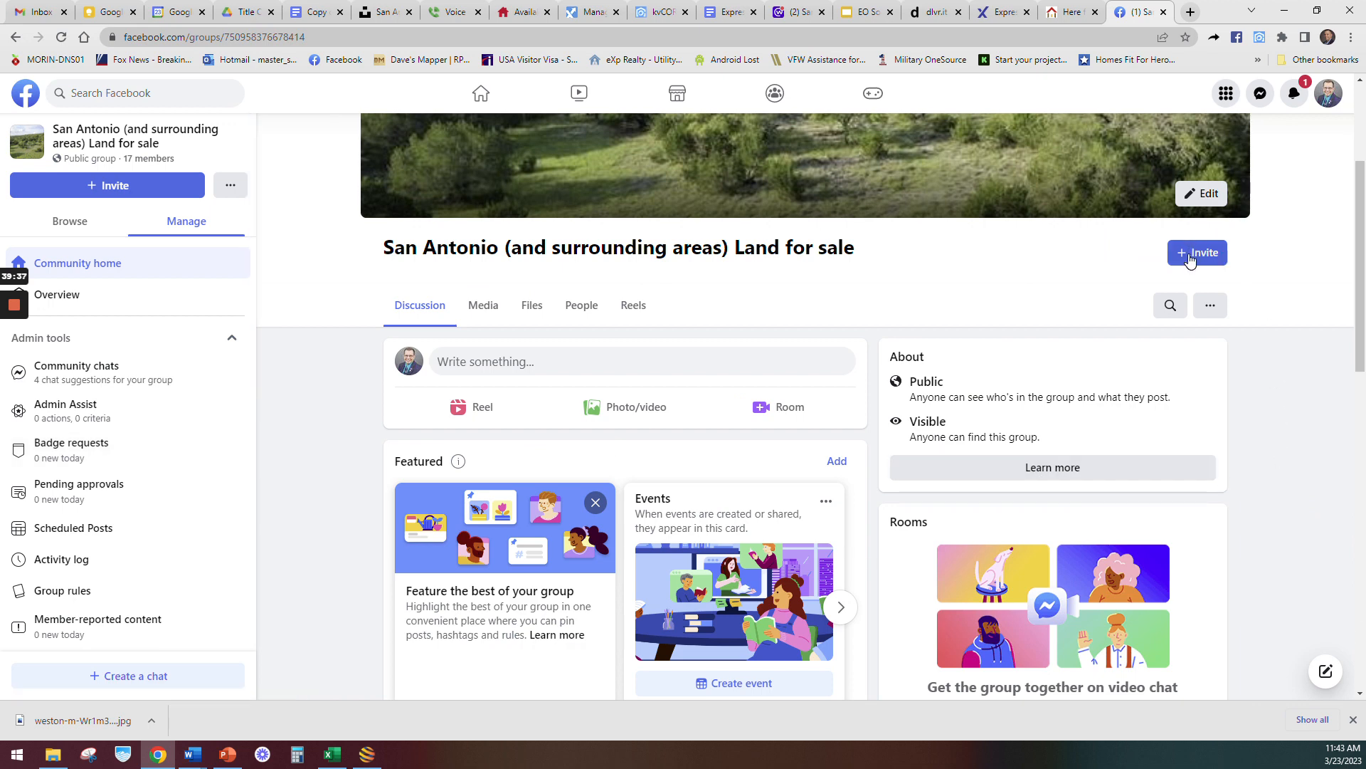
{"action": "scroll", "coordinate": [799, 448], "scroll_direction": "down", "scroll_amount": 10}
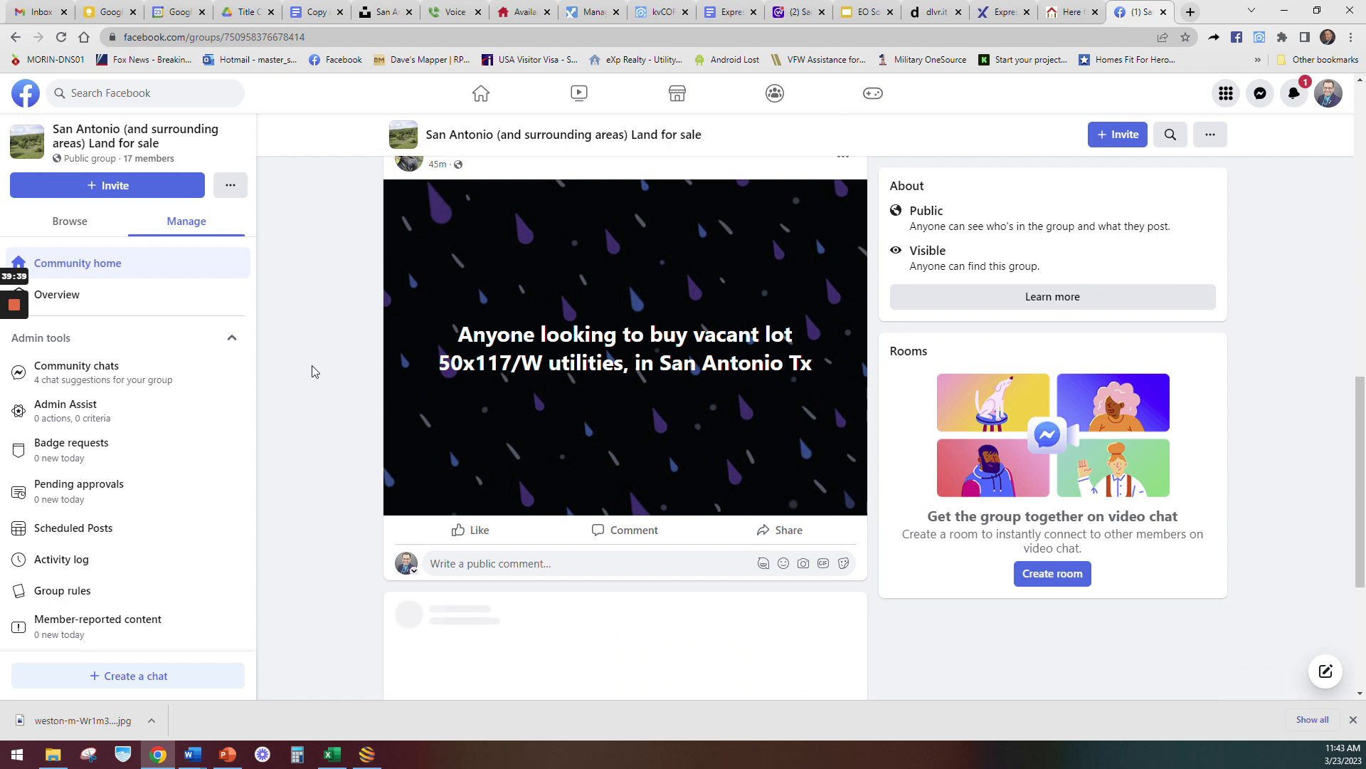
{"action": "scroll", "coordinate": [314, 364], "scroll_direction": "up", "scroll_amount": 2}
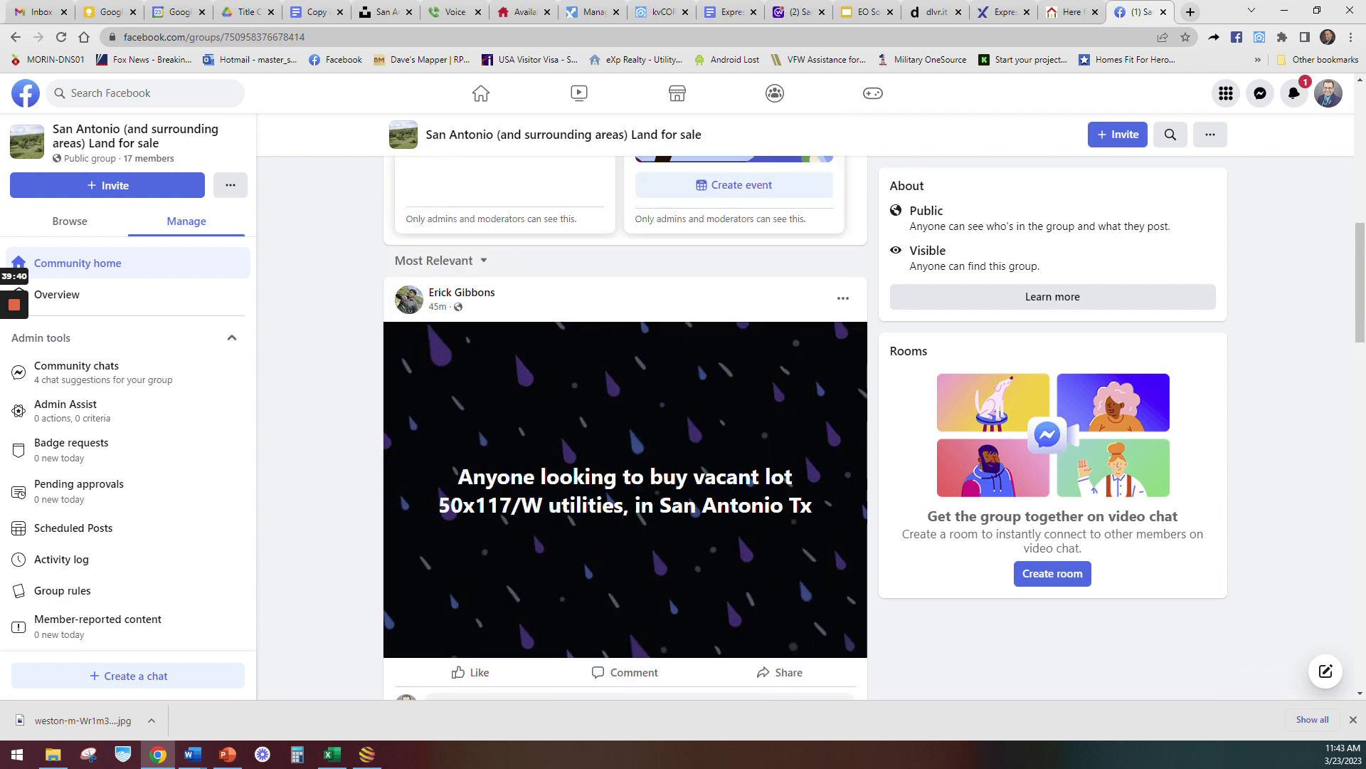
{"action": "left_click_drag", "start_coordinate": [497, 293], "coordinate": [429, 292]}
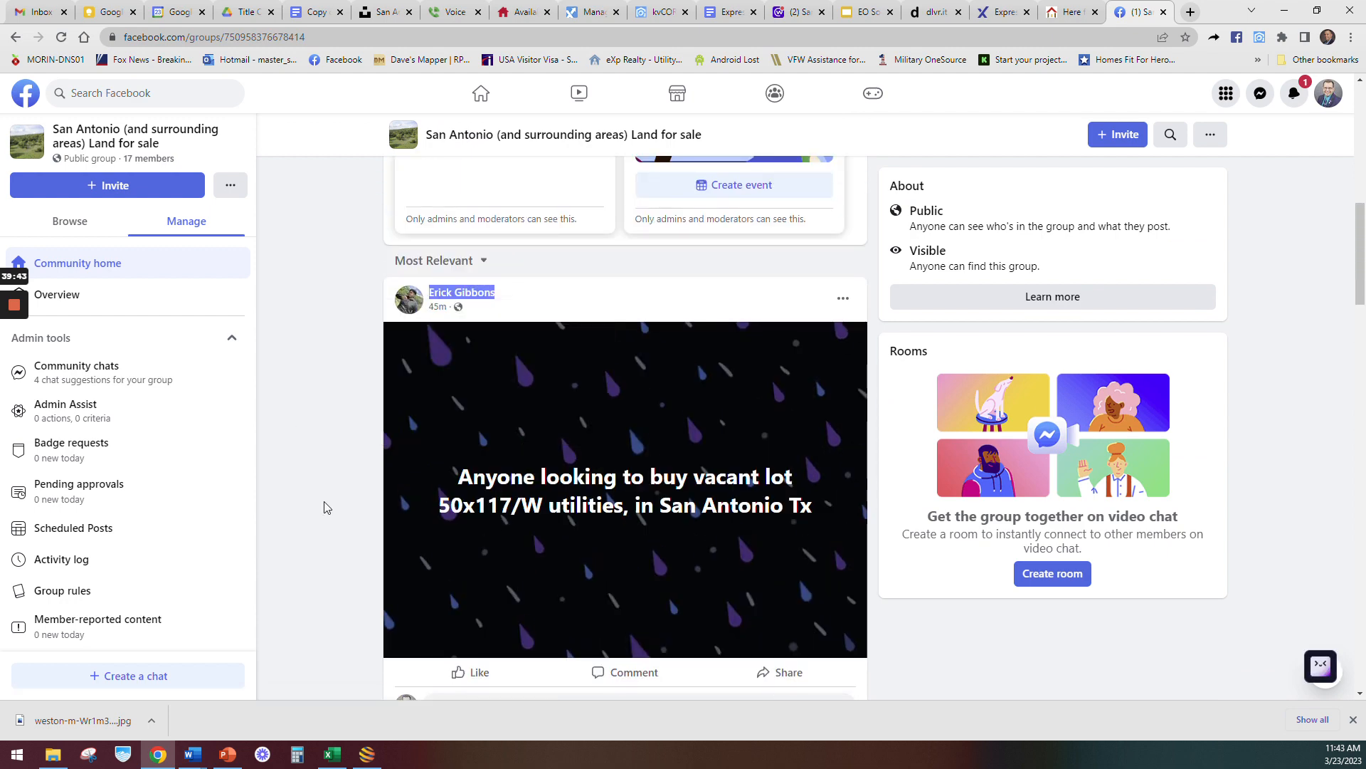
{"action": "scroll", "coordinate": [317, 436], "scroll_direction": "down", "scroll_amount": 7}
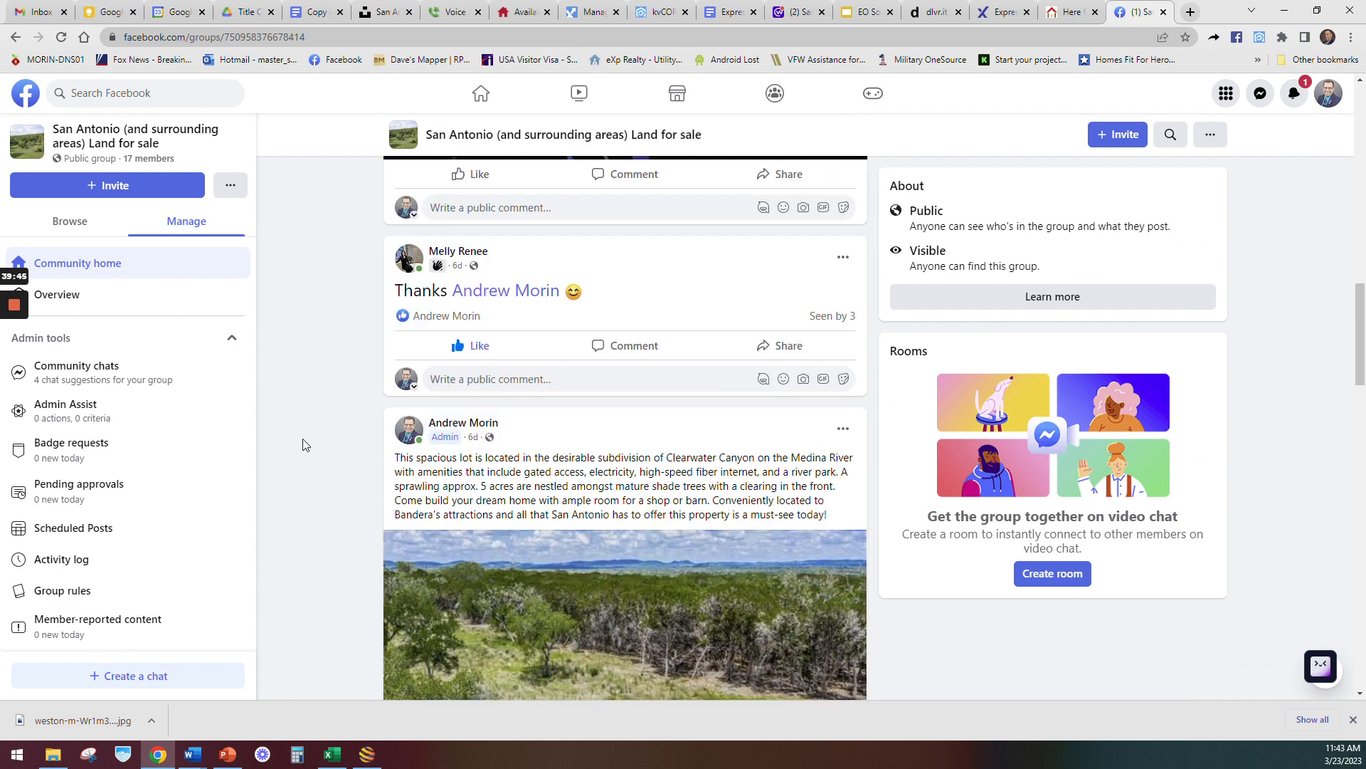
{"action": "scroll", "coordinate": [305, 445], "scroll_direction": "down", "scroll_amount": 1}
{"action": "scroll", "coordinate": [301, 446], "scroll_direction": "up", "scroll_amount": 10}
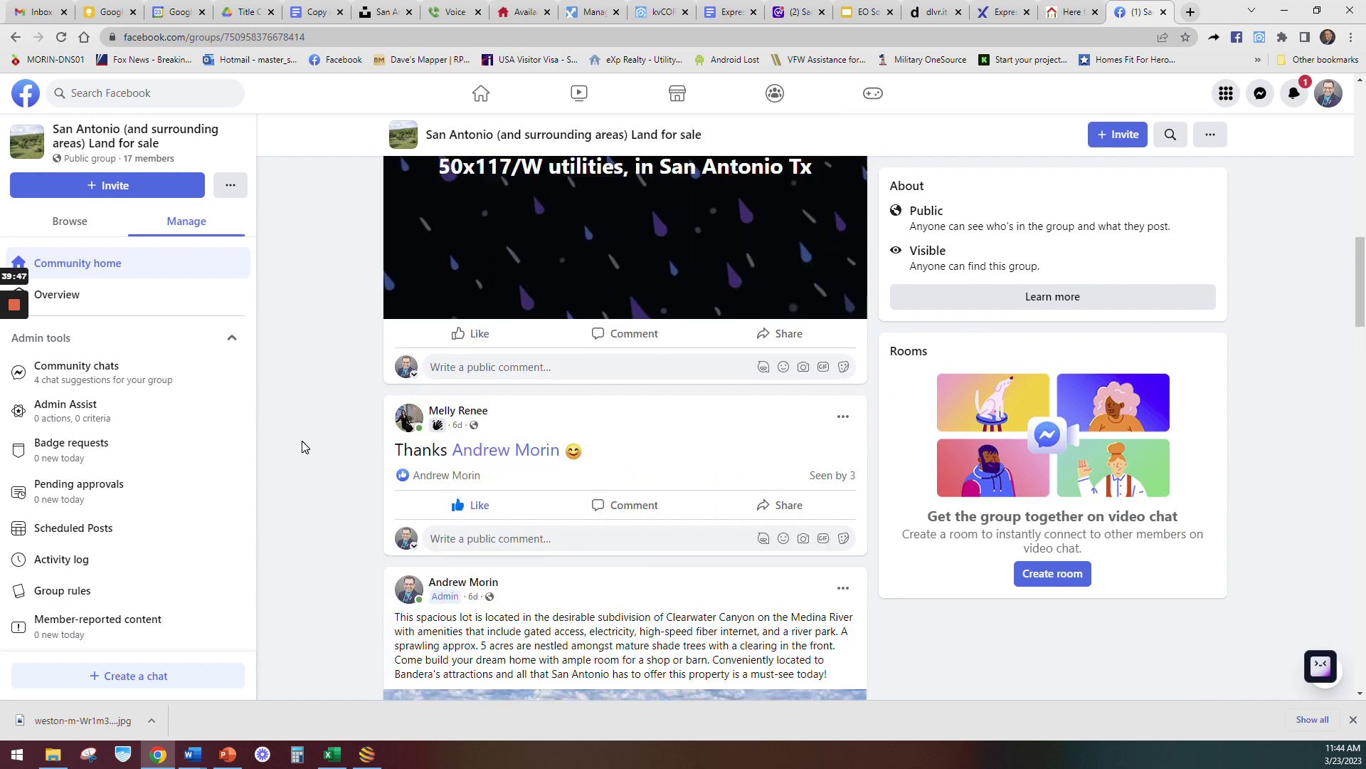
{"action": "scroll", "coordinate": [302, 446], "scroll_direction": "up", "scroll_amount": 9}
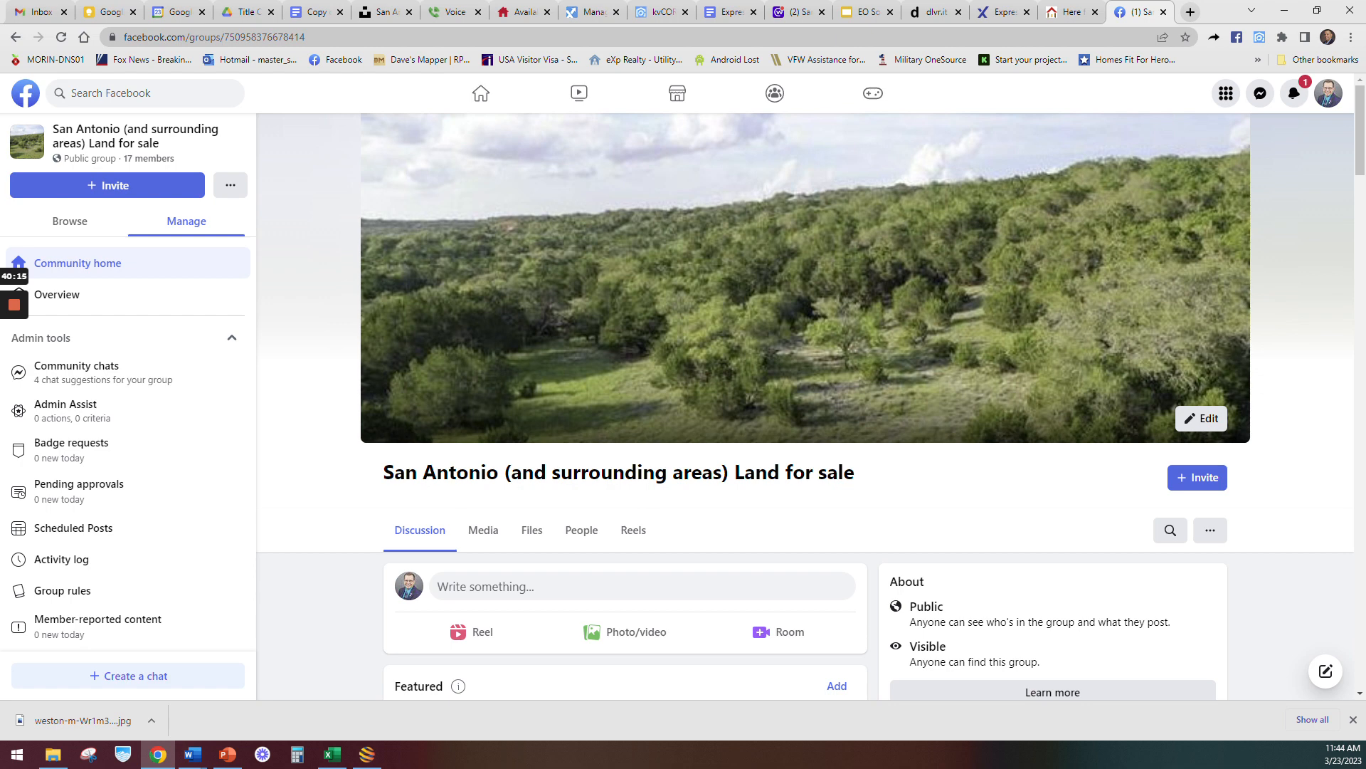
{"action": "left_click", "coordinate": [366, 753]}
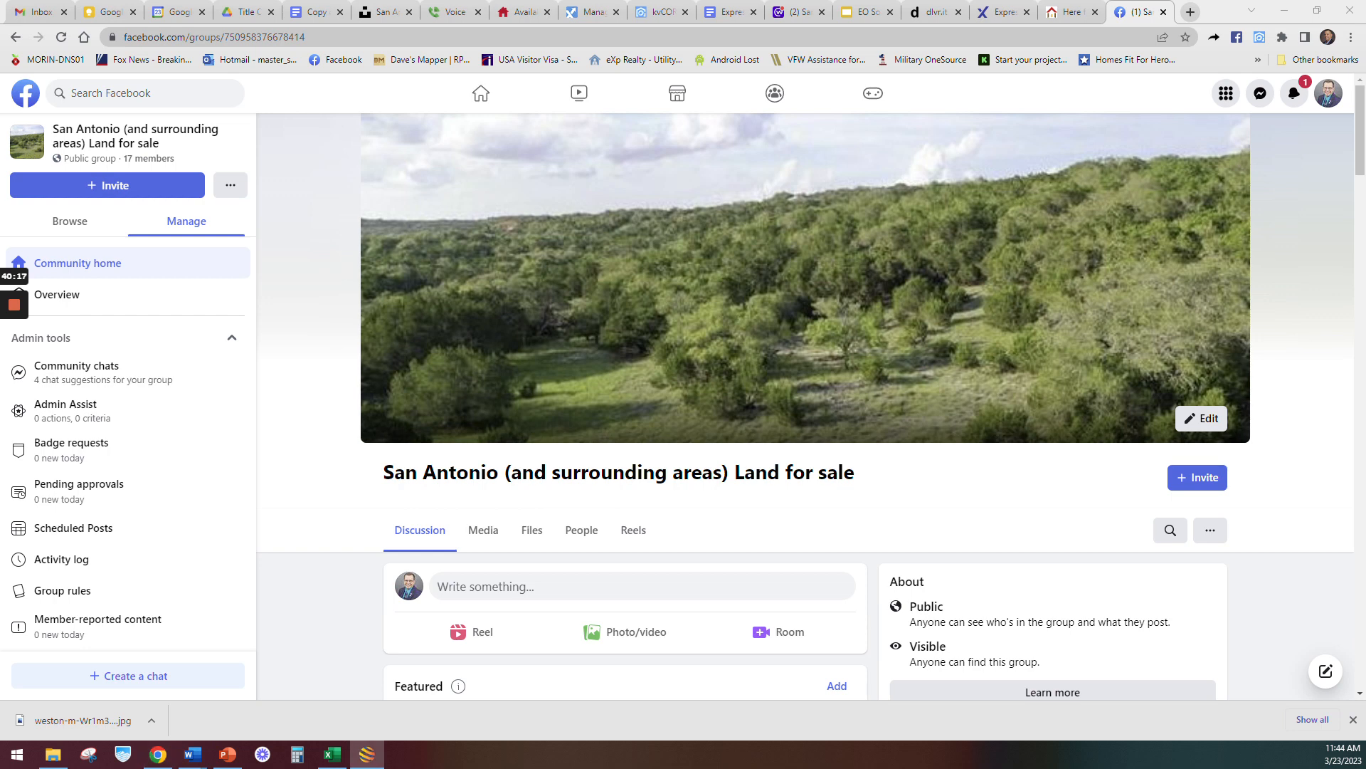
In the squeeze page builder, replace the Fixer Upper listing option with Foreclosures
{"action": "left_click", "coordinate": [662, 12]}
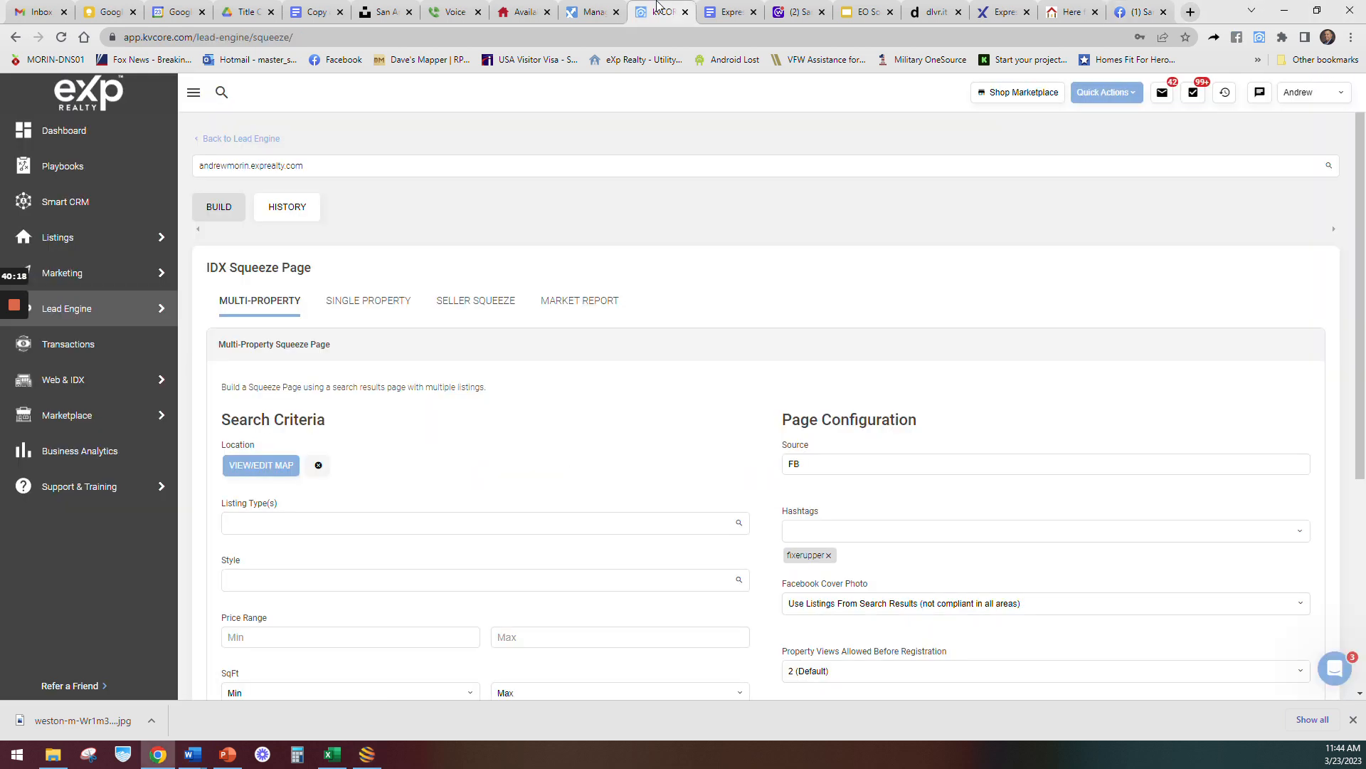
{"action": "scroll", "coordinate": [605, 395], "scroll_direction": "down", "scroll_amount": 2}
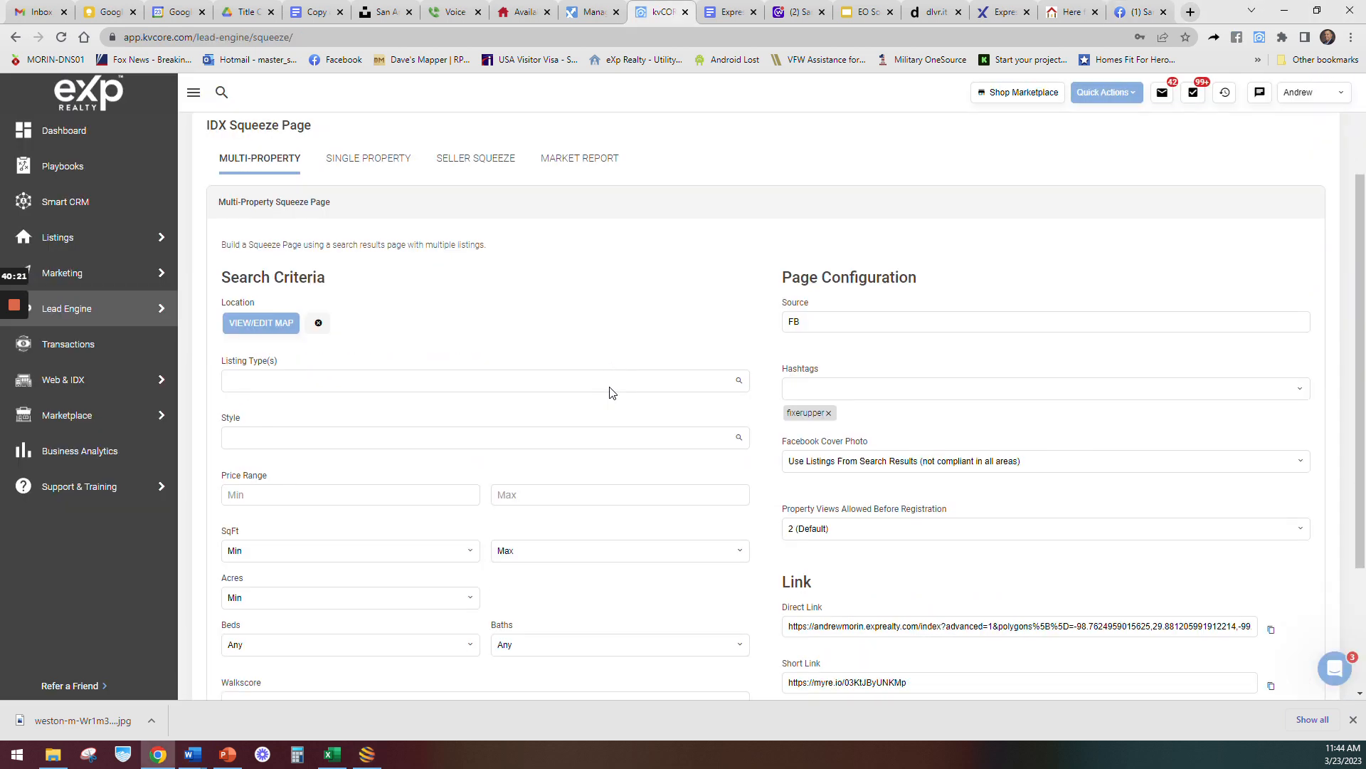
{"action": "scroll", "coordinate": [626, 378], "scroll_direction": "down", "scroll_amount": 3}
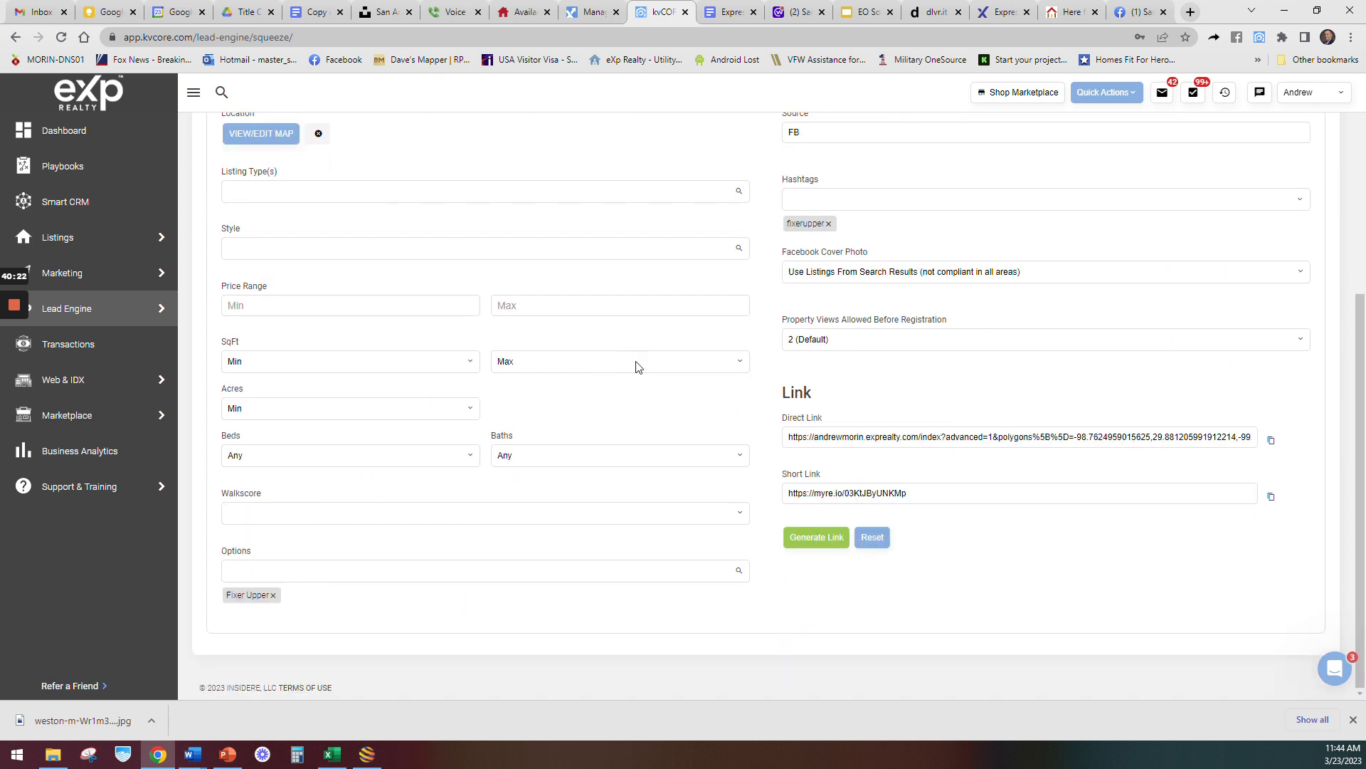
{"action": "left_click", "coordinate": [273, 595]}
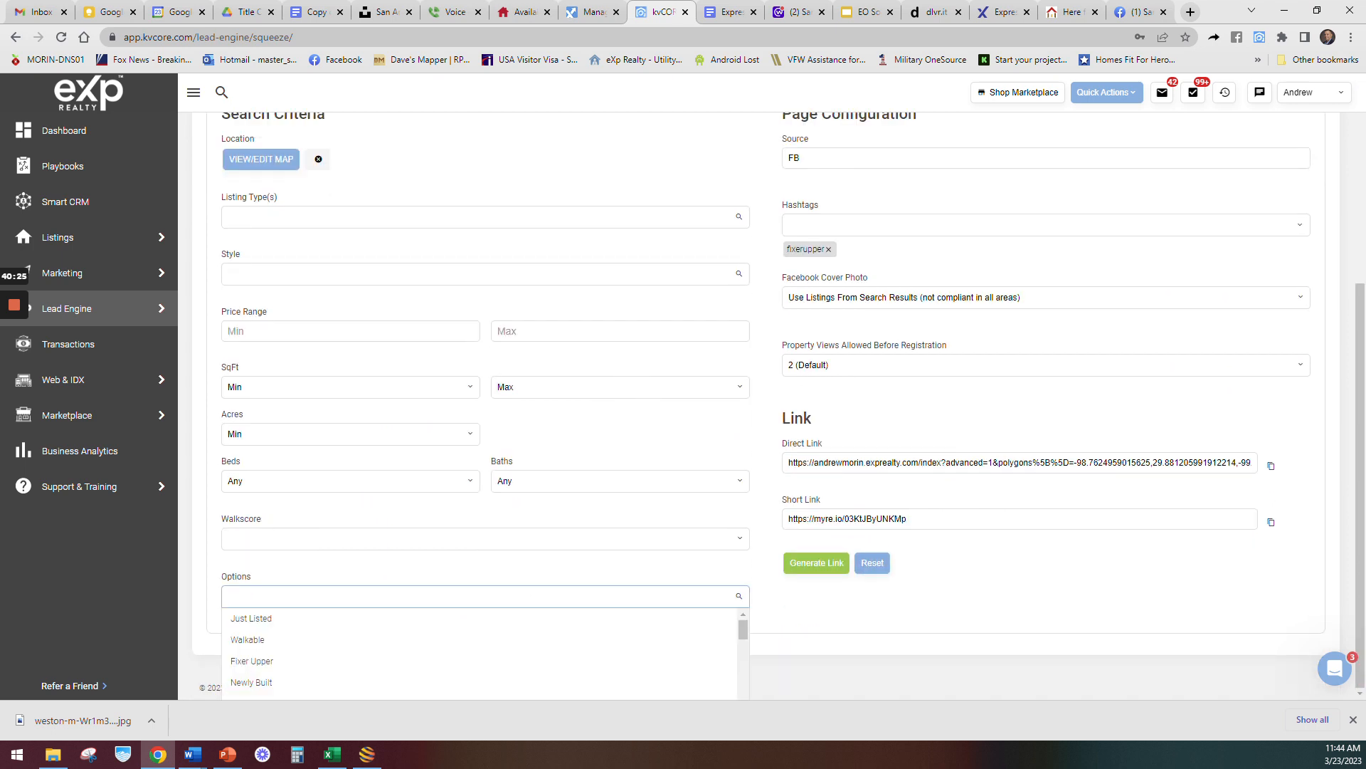
{"action": "type", "text": "fore"}
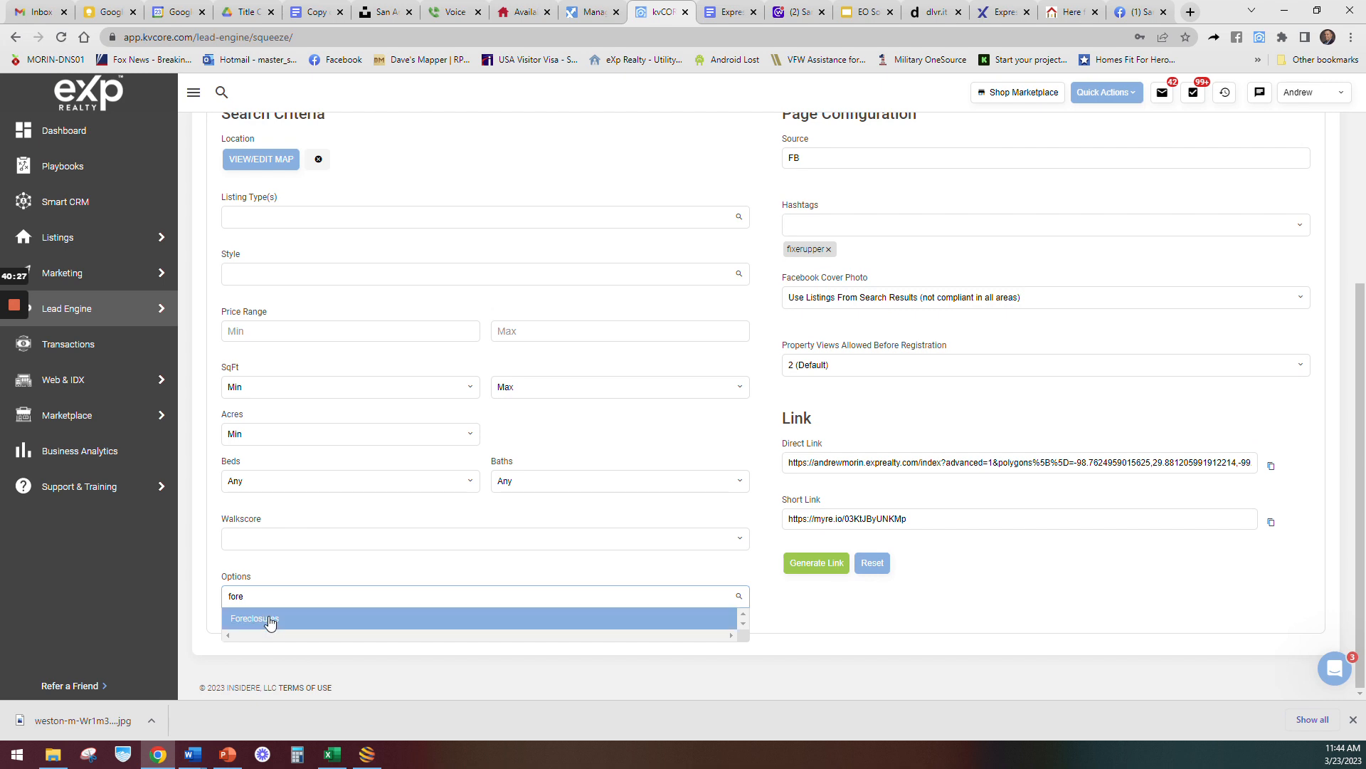
{"action": "left_click", "coordinate": [268, 620]}
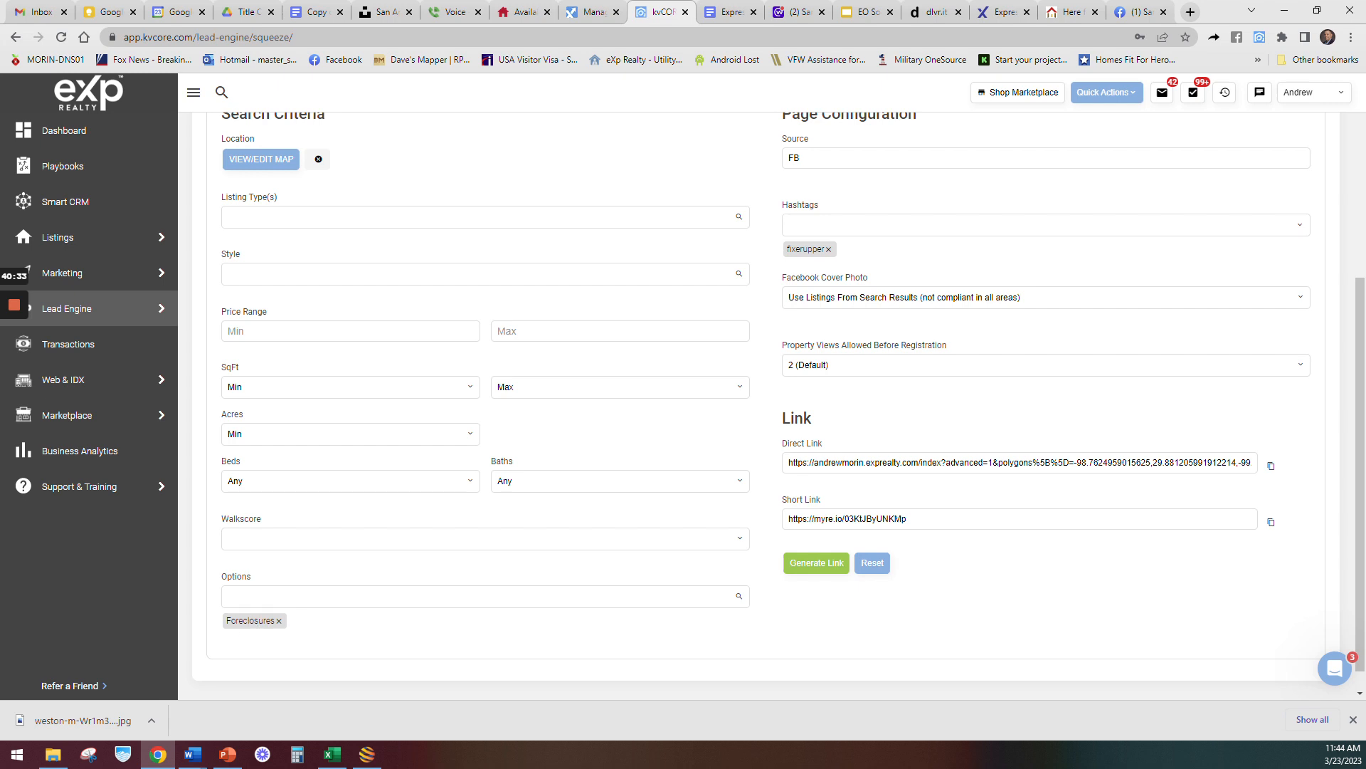
{"action": "mouse_move", "coordinate": [110, 316]}
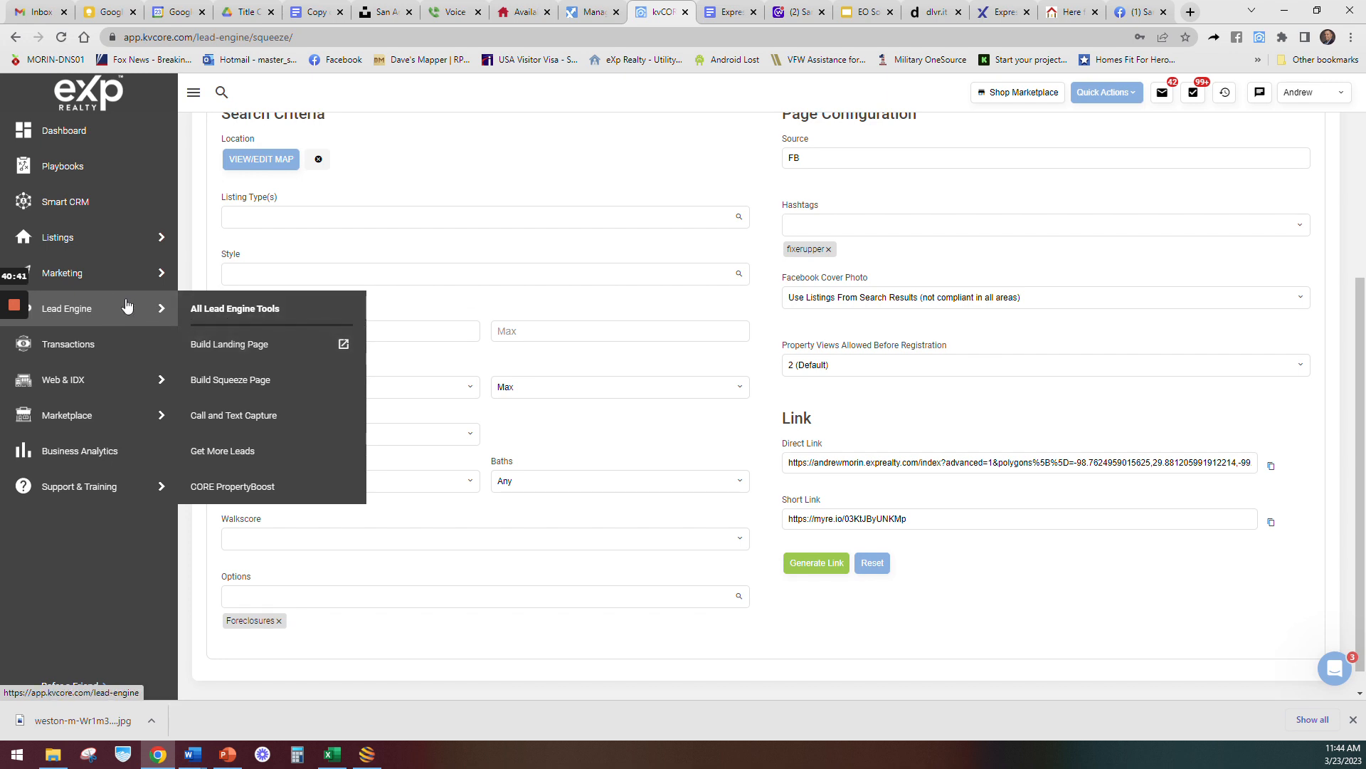
Switch the landing page type to Address Capture and enter the hashtag expressofferseller
{"action": "left_click", "coordinate": [212, 344]}
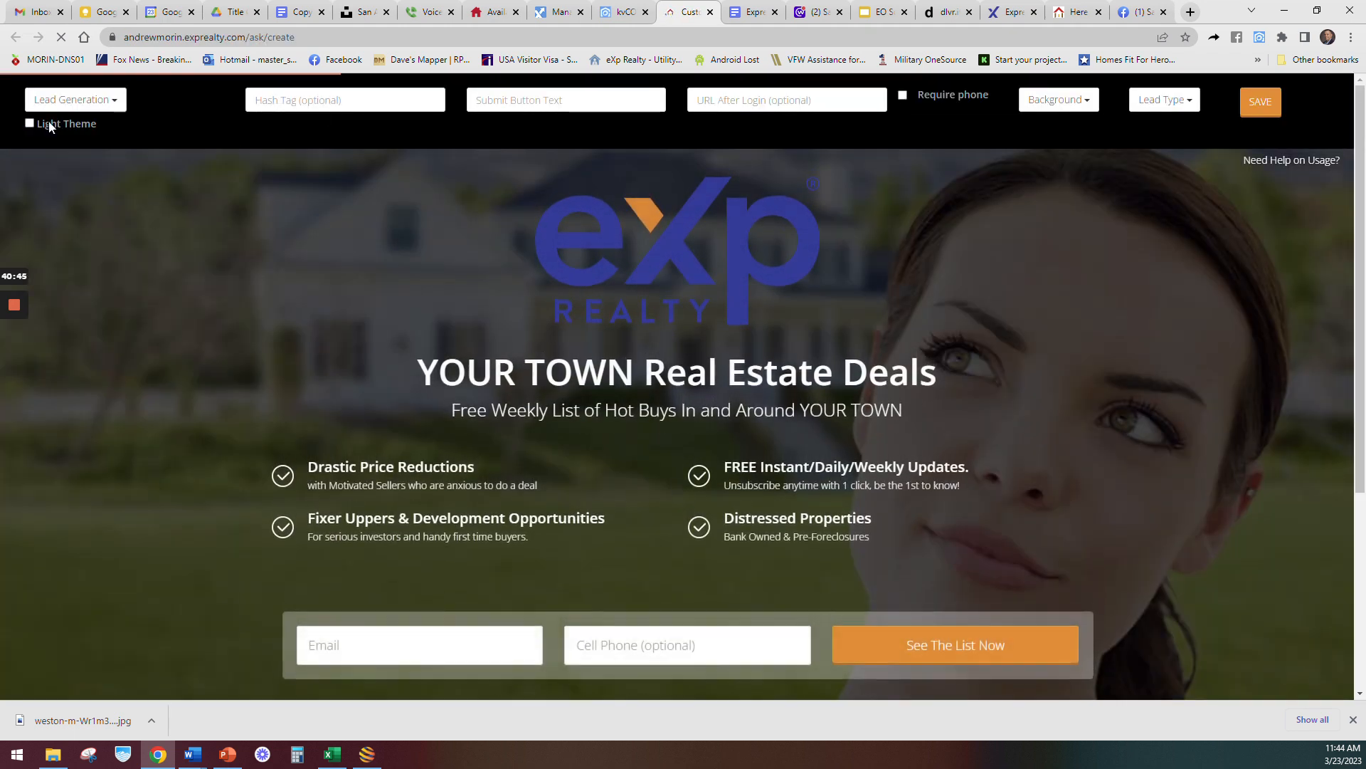
{"action": "left_click", "coordinate": [119, 101]}
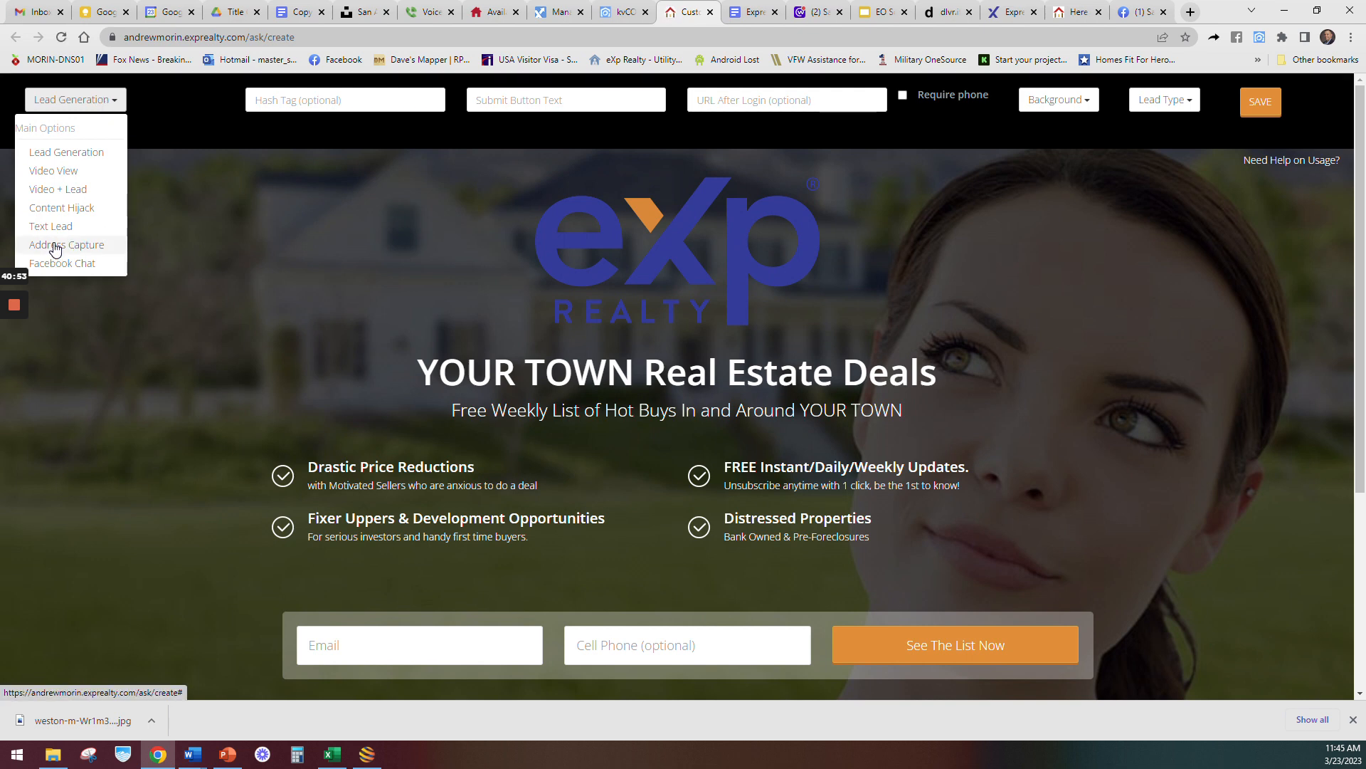
{"action": "left_click", "coordinate": [56, 247]}
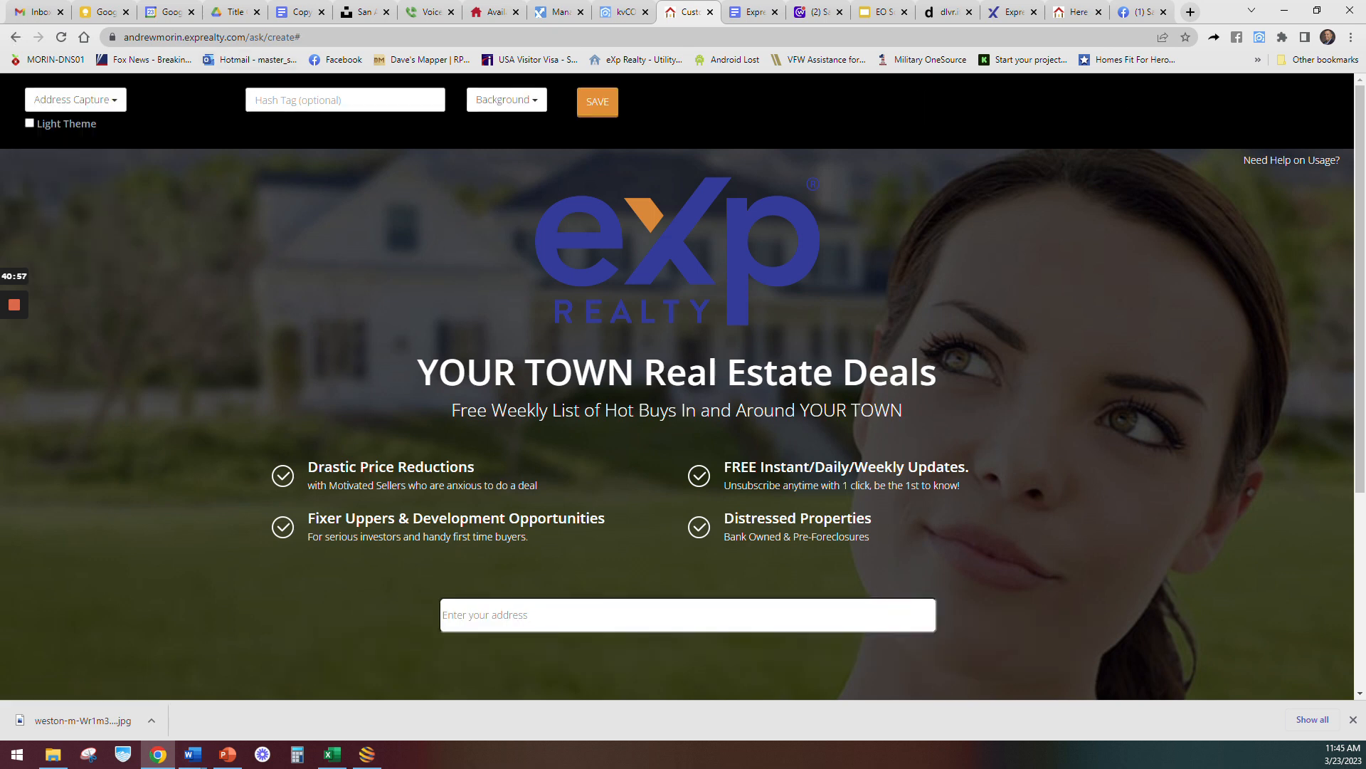
{"action": "type", "text": "expressofferseller"}
Try the Reduced price and Foreclosure backgrounds, then settle on the Renovation background
{"action": "left_click", "coordinate": [501, 100]}
{"action": "scroll", "coordinate": [565, 296], "scroll_direction": "down", "scroll_amount": 3}
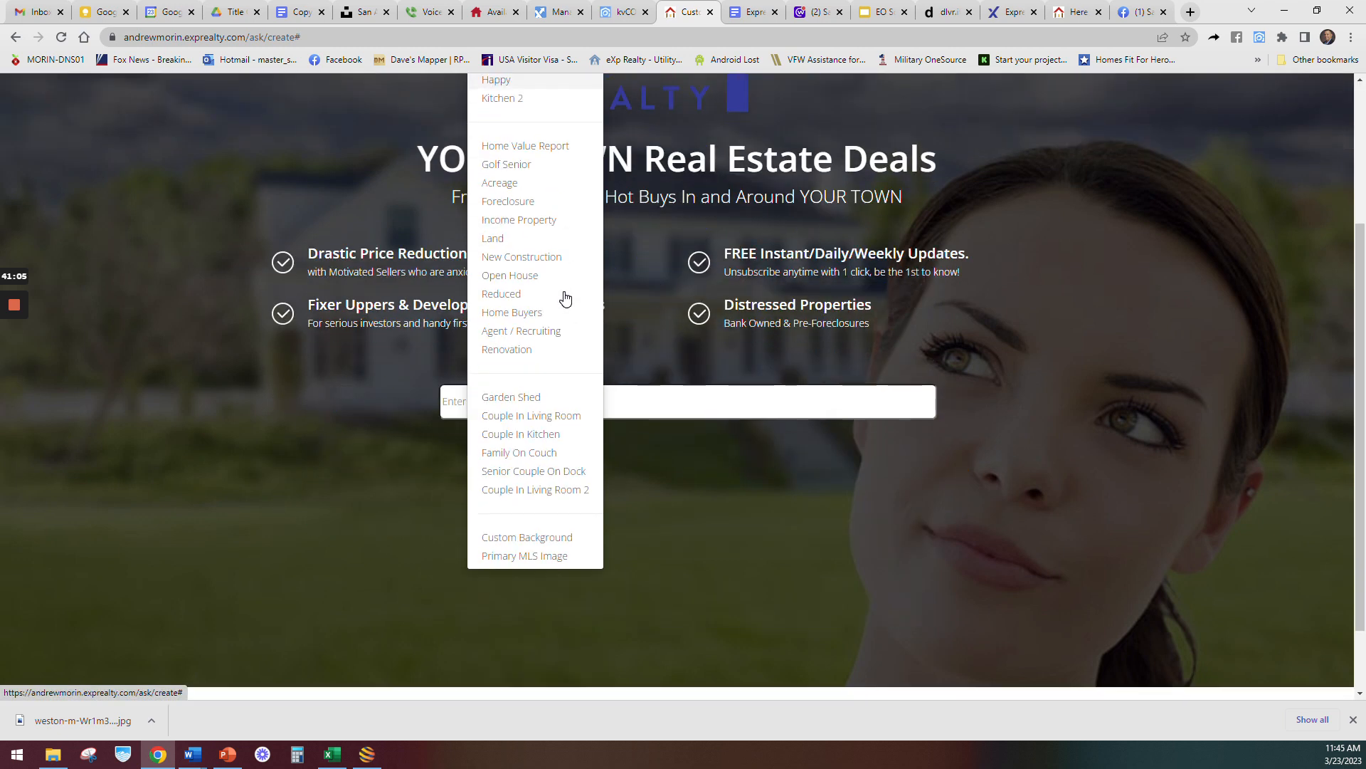
{"action": "scroll", "coordinate": [553, 504], "scroll_direction": "up", "scroll_amount": 2}
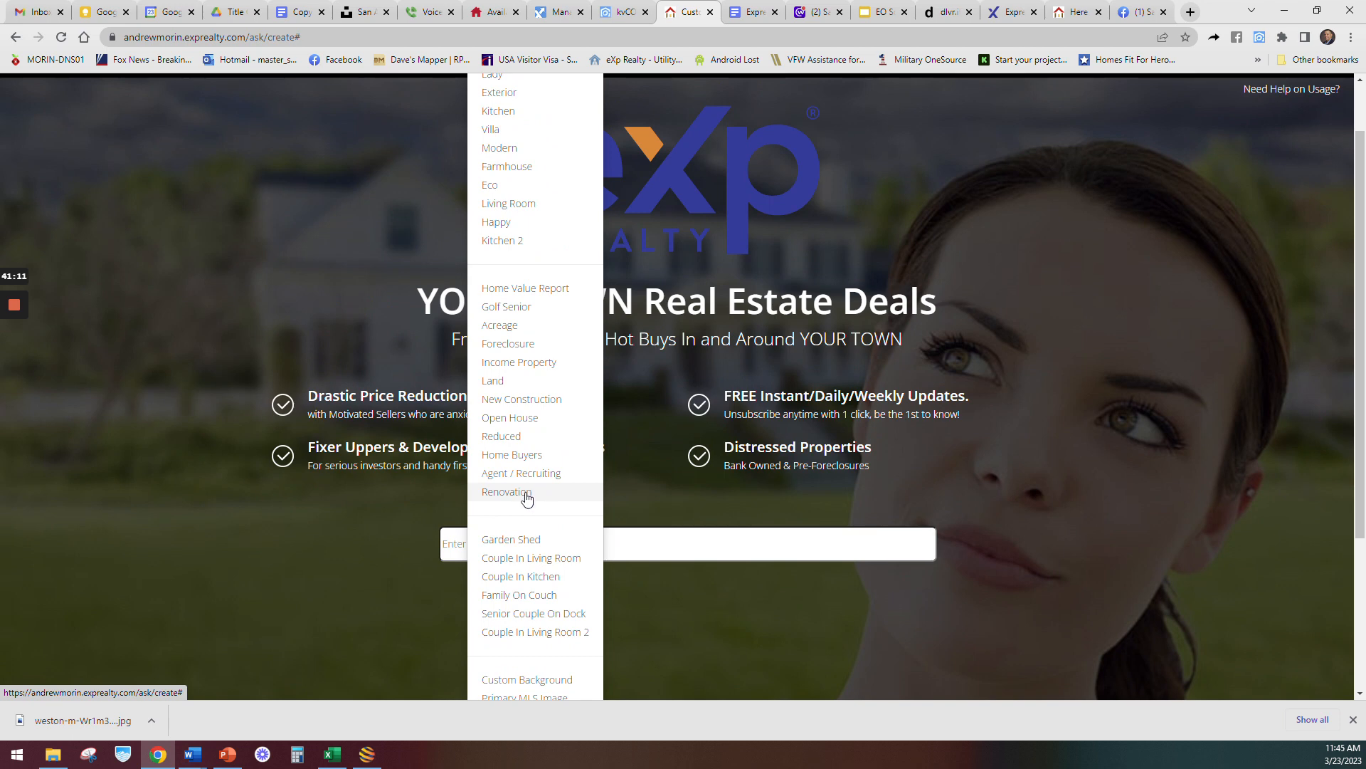
{"action": "left_click", "coordinate": [525, 492]}
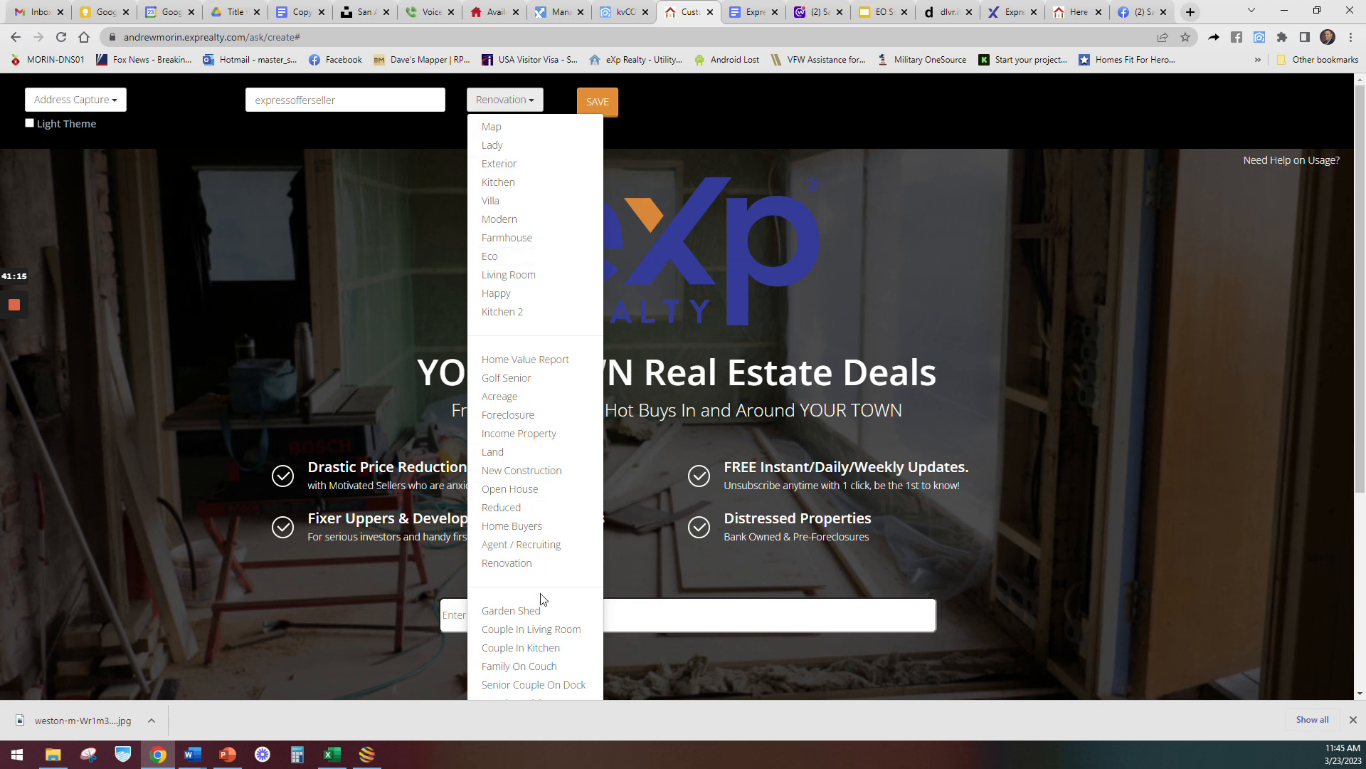
{"action": "left_click", "coordinate": [510, 507]}
{"action": "left_click", "coordinate": [500, 100]}
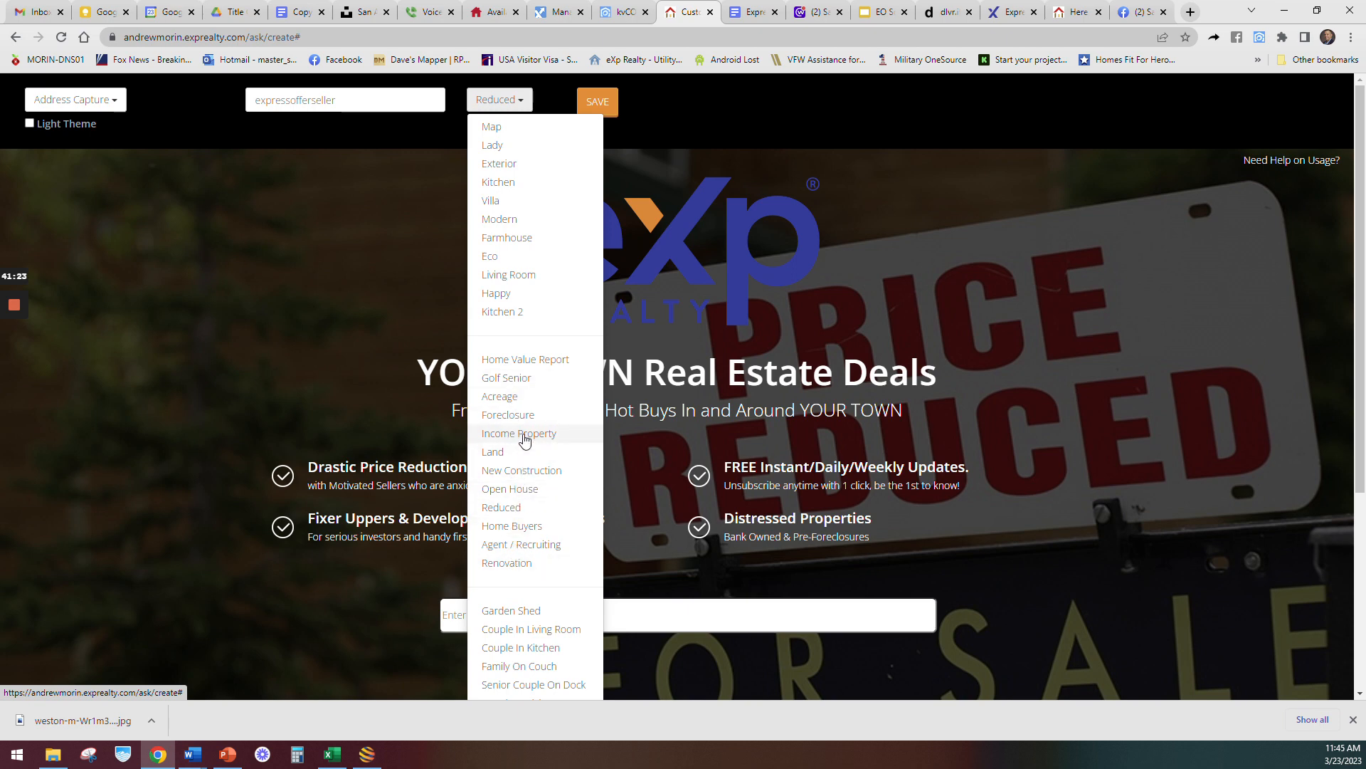
{"action": "left_click", "coordinate": [509, 416]}
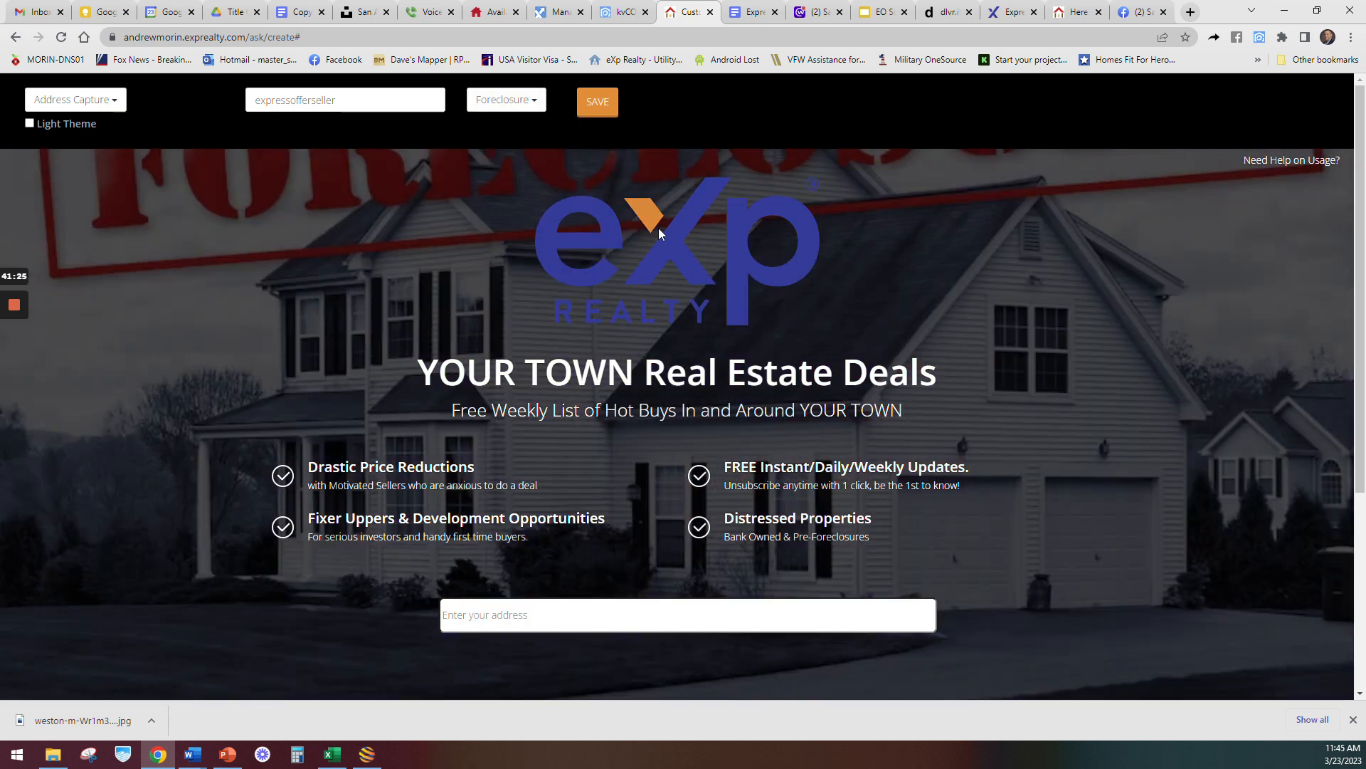
{"action": "left_click", "coordinate": [520, 107]}
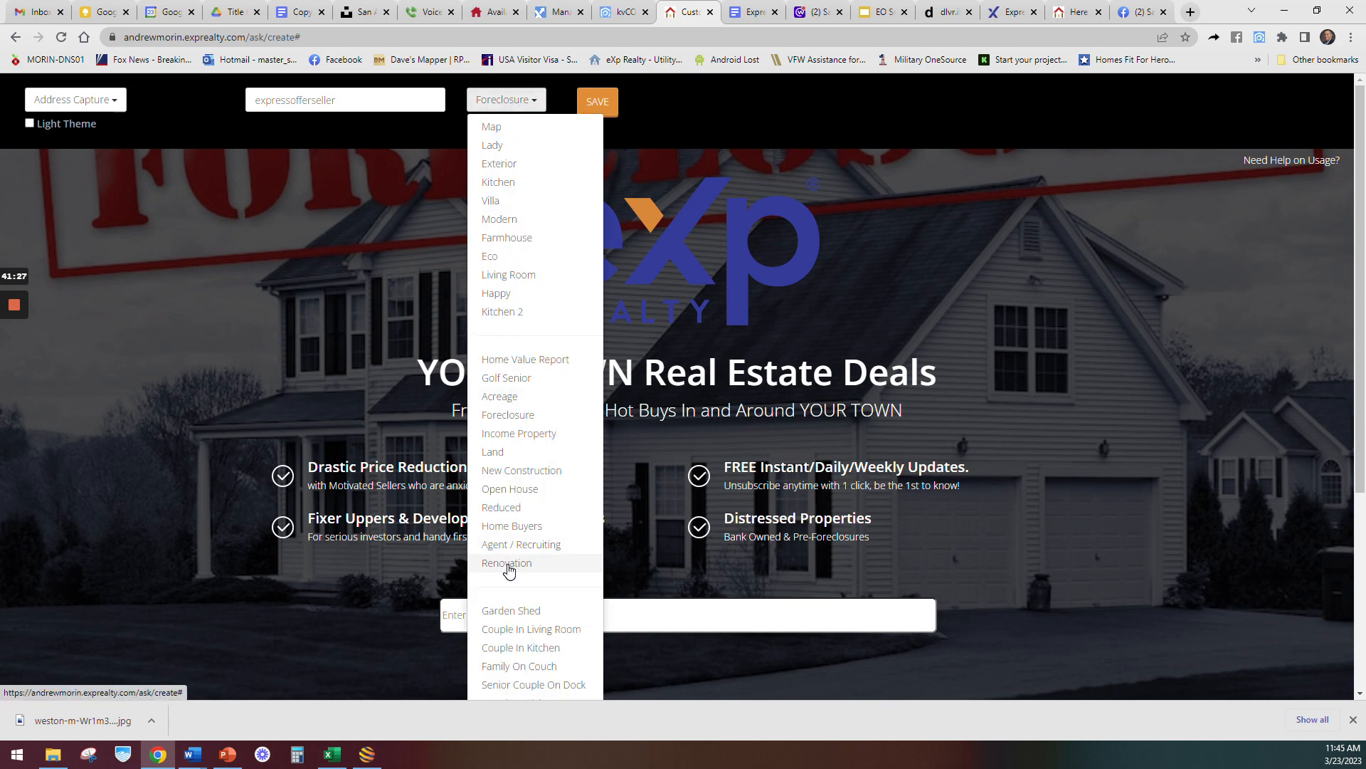
{"action": "left_click", "coordinate": [507, 566]}
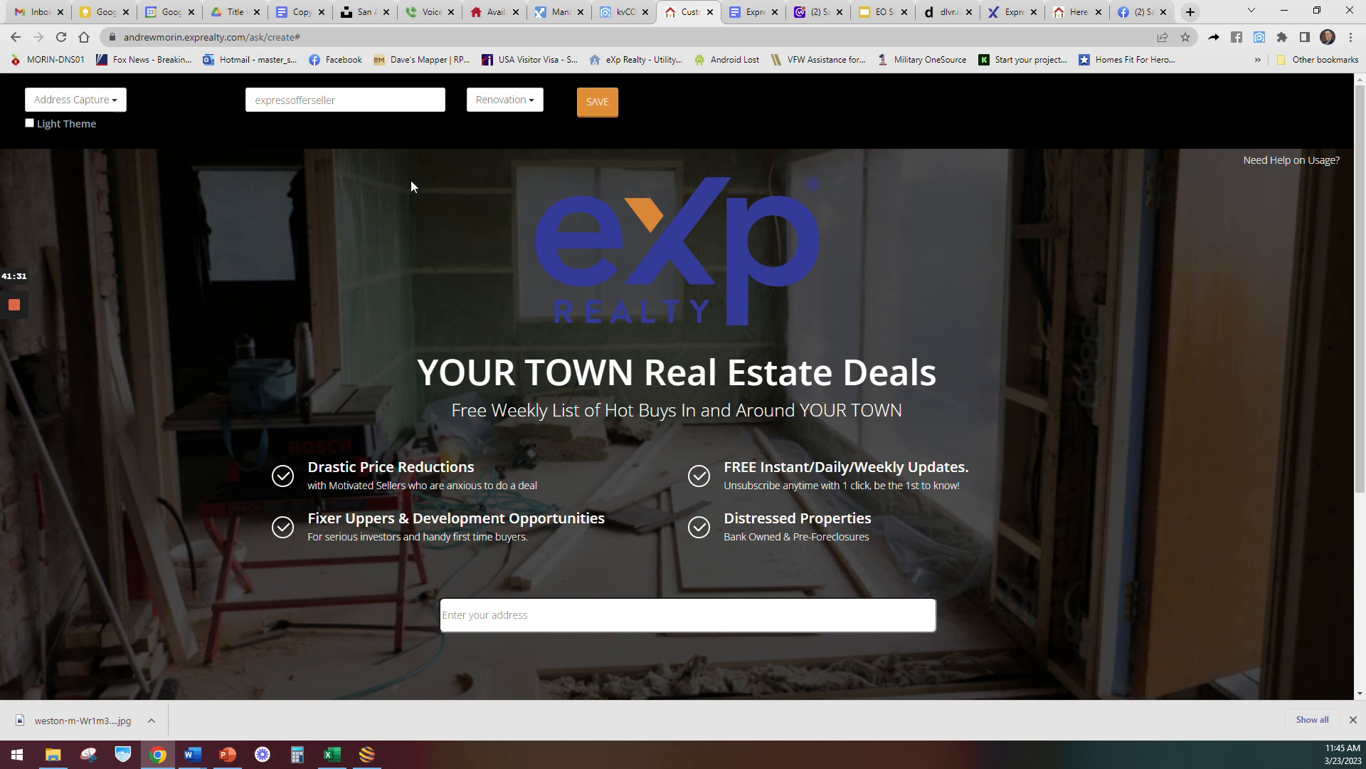
{"action": "left_click", "coordinate": [519, 107]}
{"action": "scroll", "coordinate": [552, 486], "scroll_direction": "down", "scroll_amount": 4}
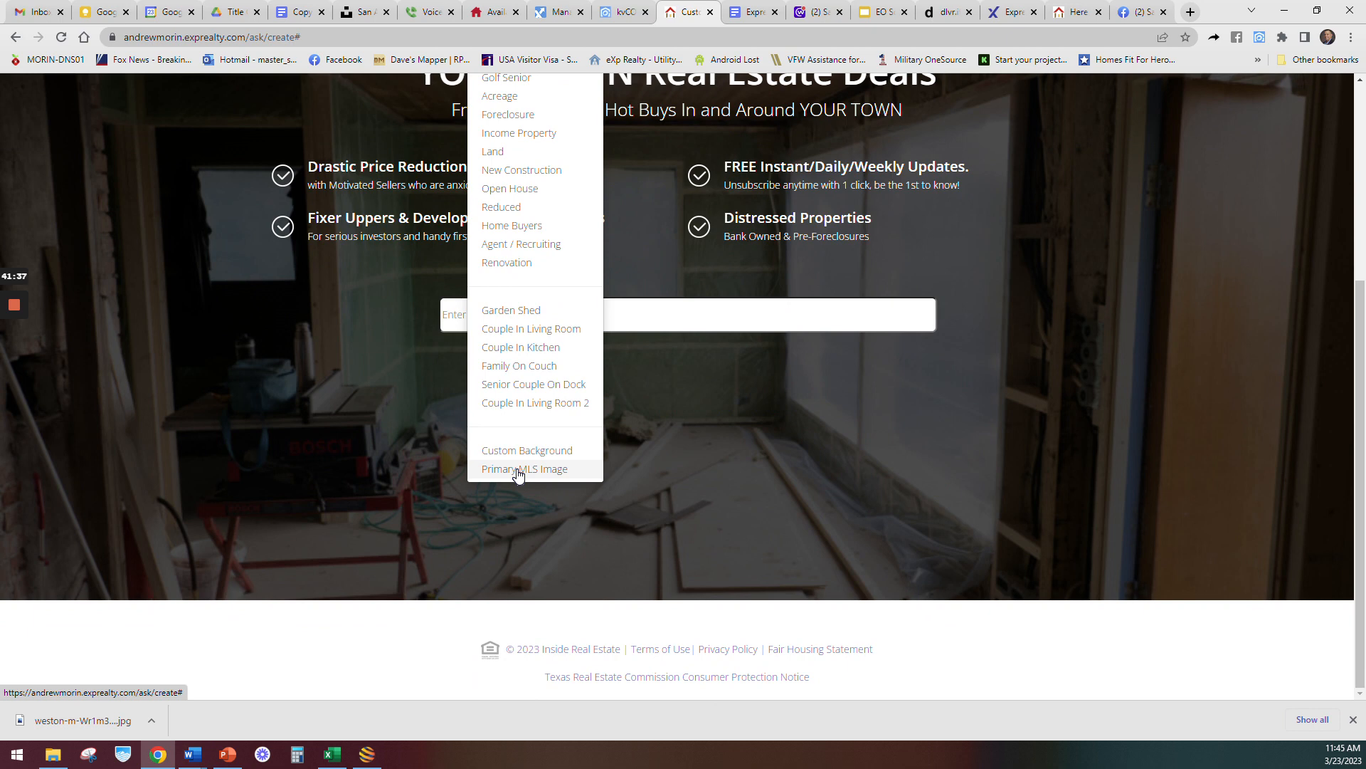
{"action": "scroll", "coordinate": [683, 490], "scroll_direction": "up", "scroll_amount": 4}
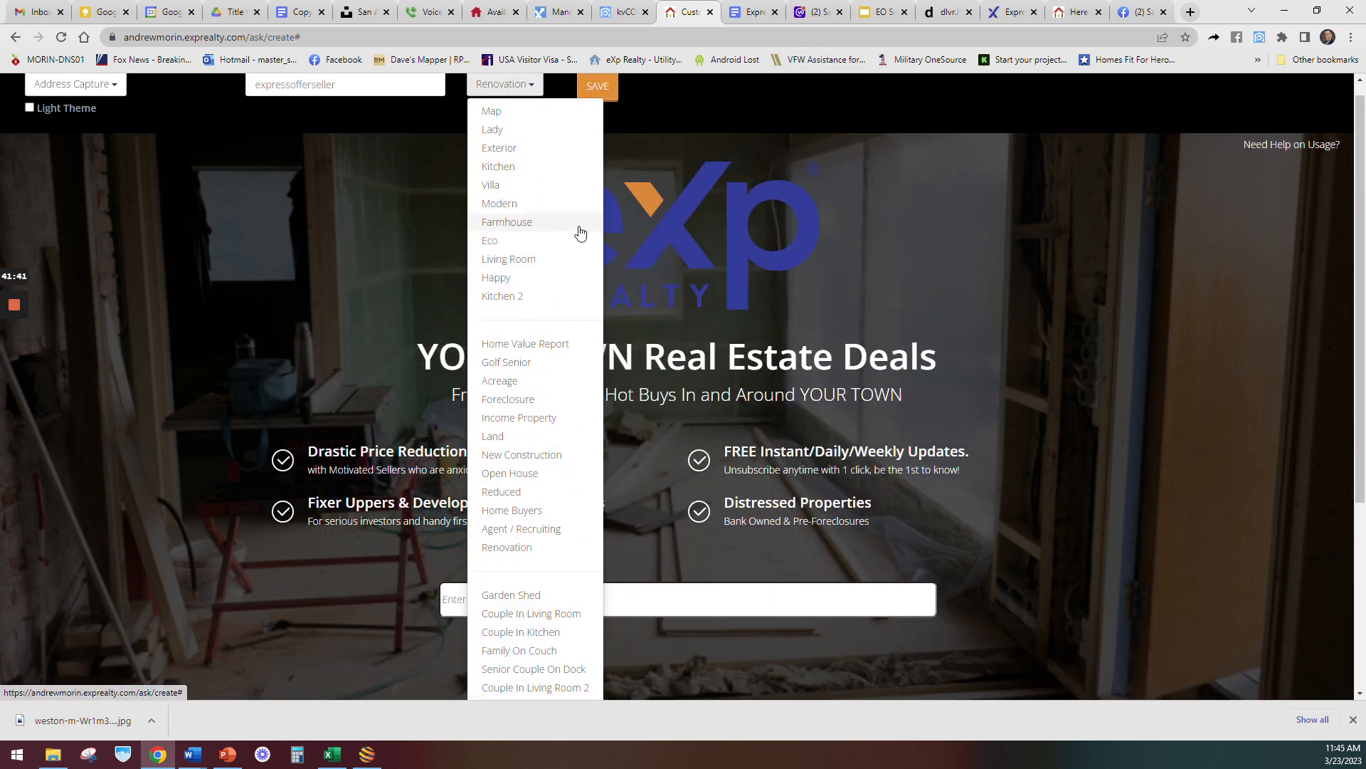
{"action": "left_click", "coordinate": [719, 98]}
{"action": "scroll", "coordinate": [955, 430], "scroll_direction": "up", "scroll_amount": 1}
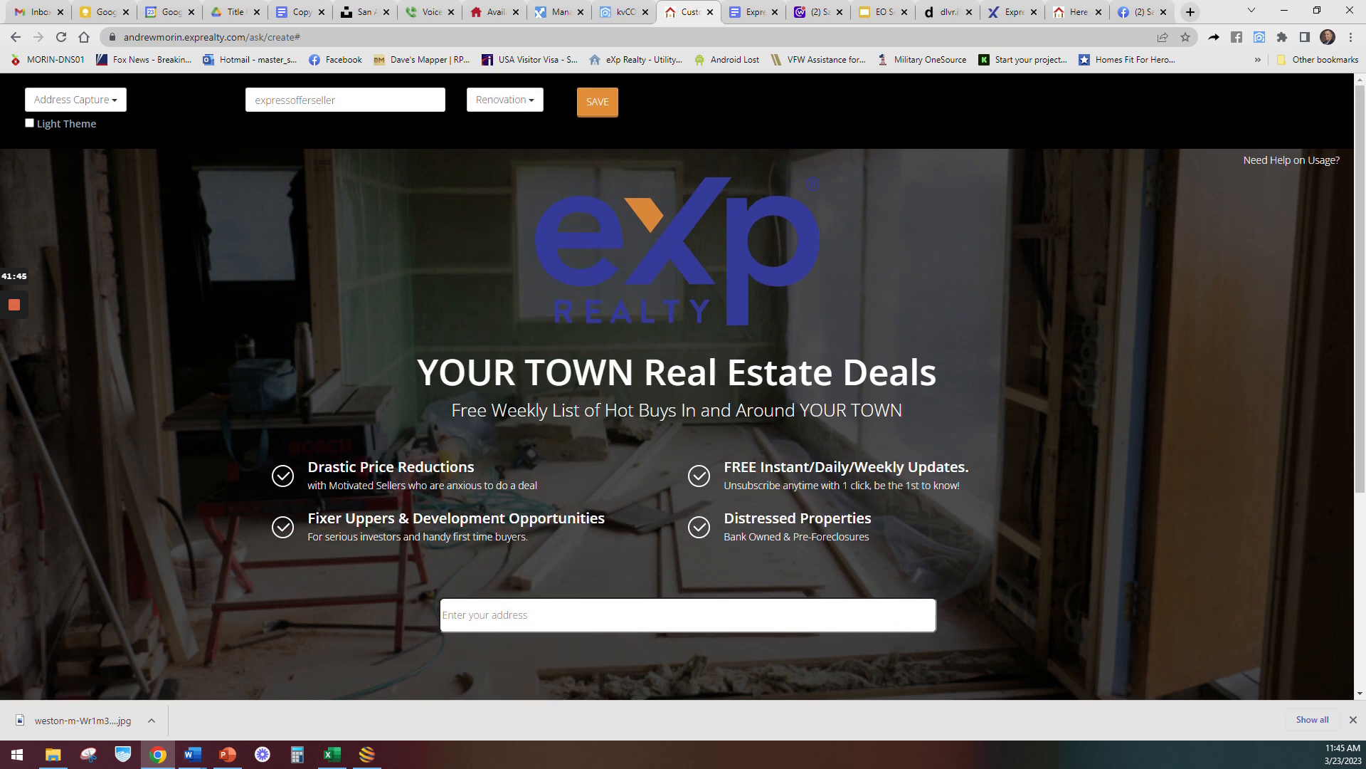
Replace the YOUR TOWN headline with 'Cash offer ready for yuor home!', correcting Casg to Cash
{"action": "left_click_drag", "start_coordinate": [938, 372], "coordinate": [418, 371]}
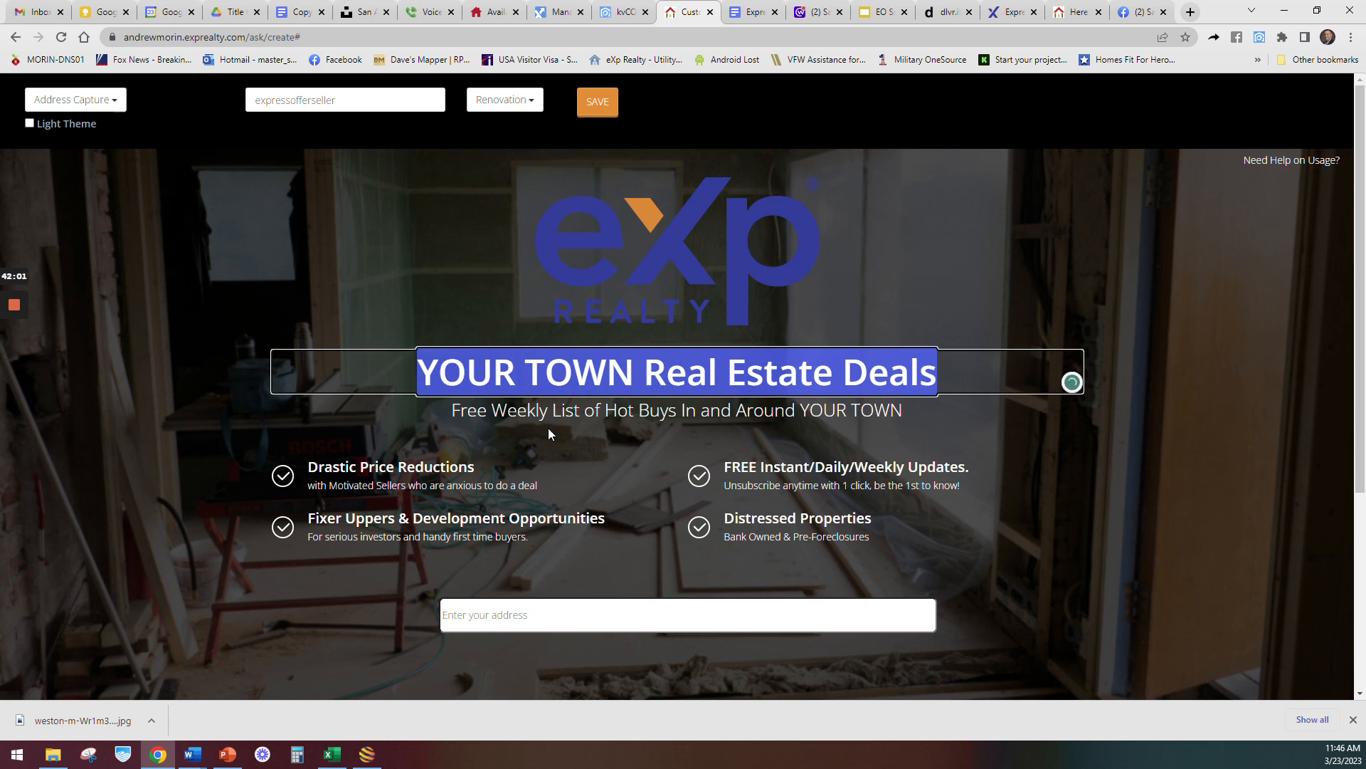
{"action": "type", "text": "Would yo"}
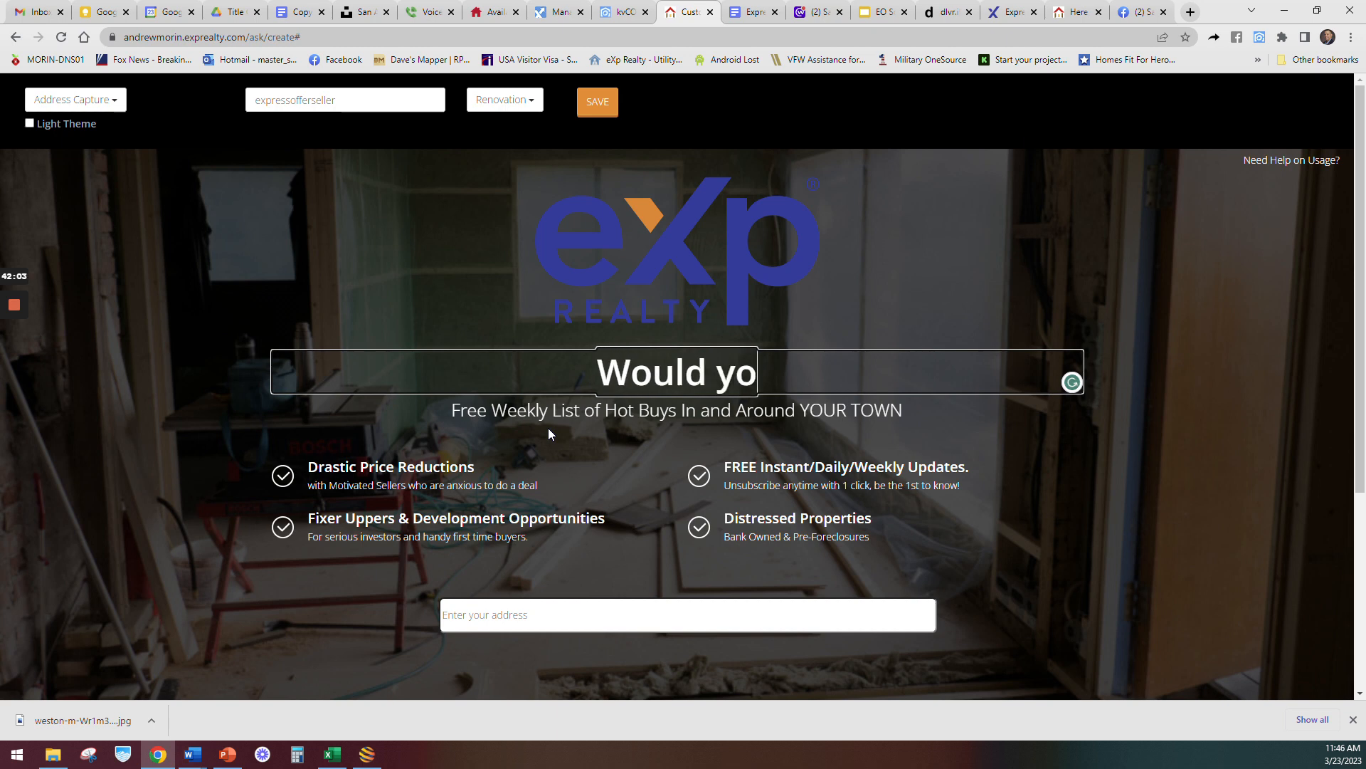
{"action": "type", "text": "u sell yuor g"}
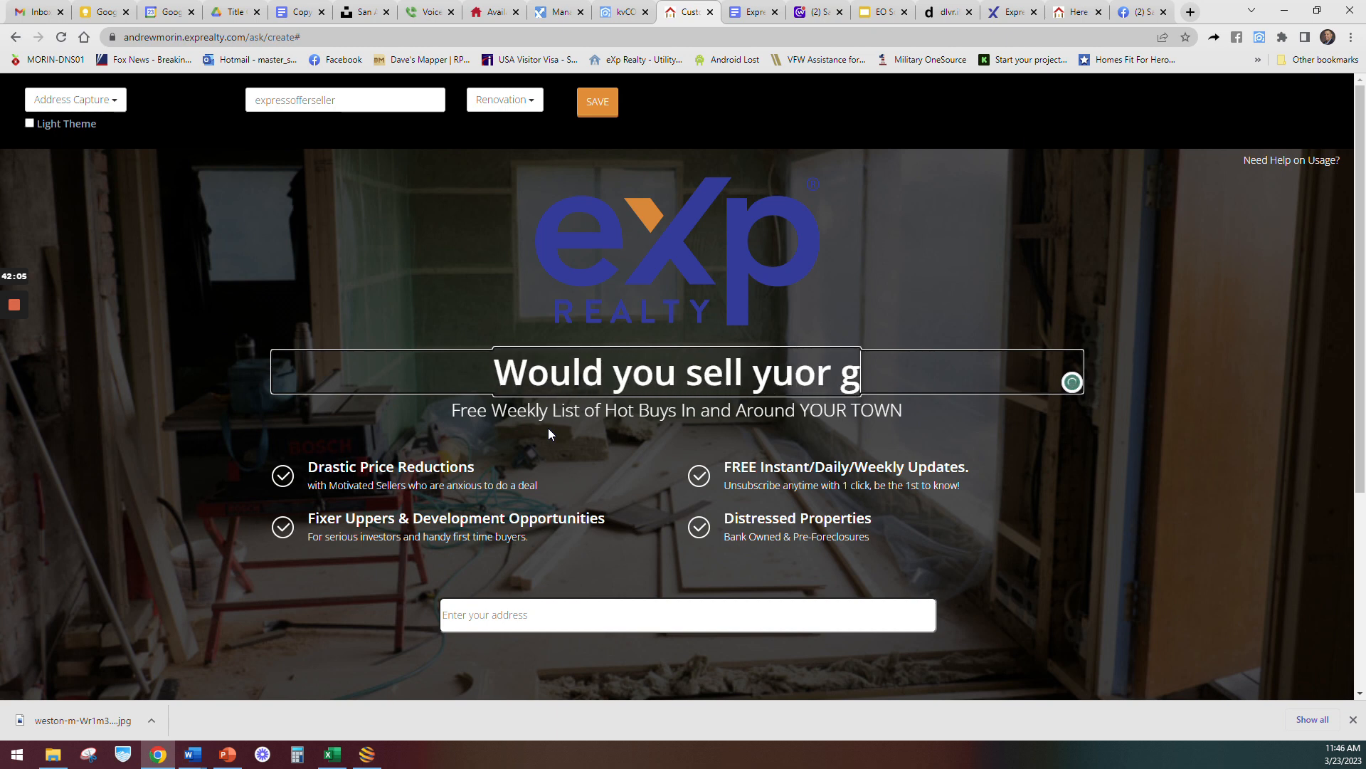
{"action": "key", "text": "BackSpace"}
{"action": "type", "text": "home for the righ"}
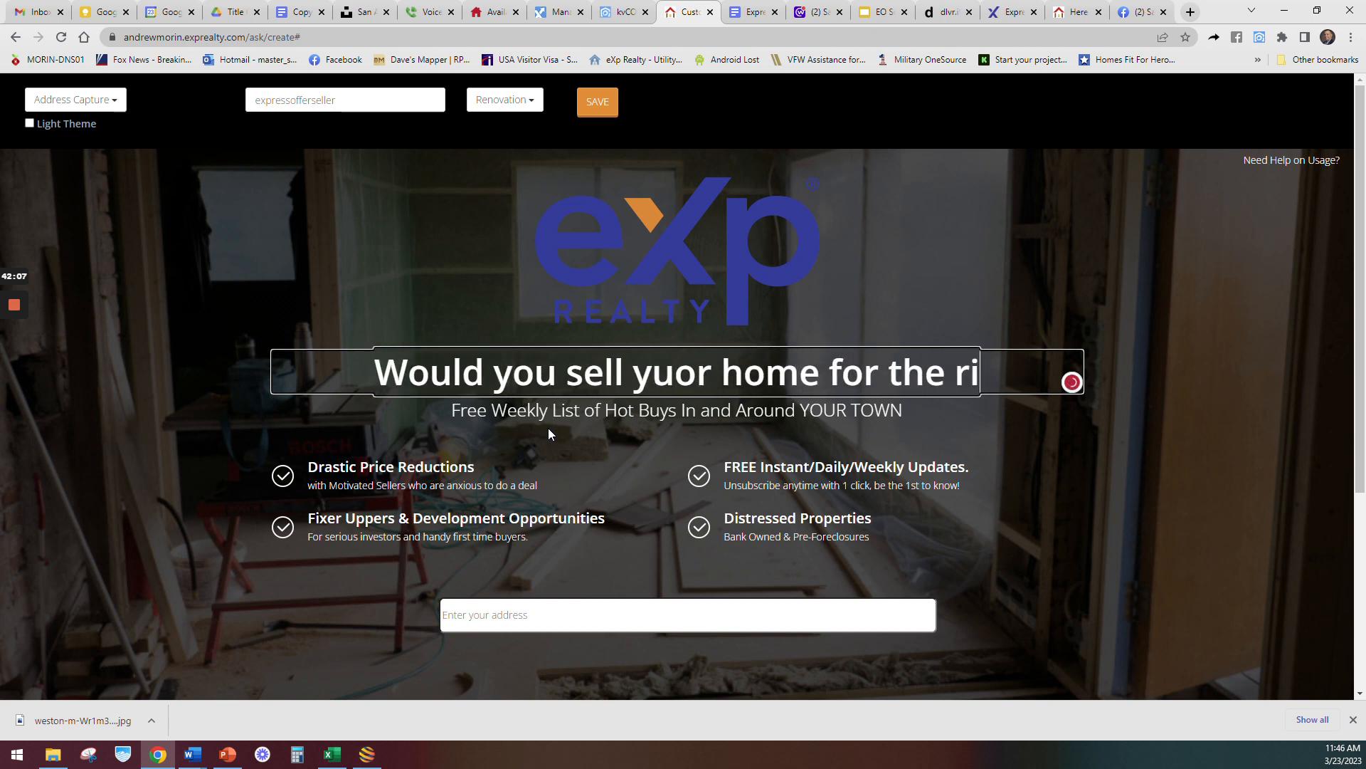
{"action": "key", "text": "BackSpace"}
{"action": "key", "text": "BackSpace"}
{"action": "key", "text": "BackSpace"}
{"action": "key", "text": "BackSpace"}
{"action": "key", "text": "BackSpace"}
{"action": "key", "text": "BackSpace"}
{"action": "key", "text": "BackSpace"}
{"action": "key", "text": "BackSpace"}
{"action": "key", "text": "BackSpace"}
{"action": "key", "text": "BackSpace"}
{"action": "key", "text": "BackSpace"}
{"action": "key", "text": "BackSpace"}
{"action": "key", "text": "BackSpace"}
{"action": "key", "text": "BackSpace"}
{"action": "key", "text": "BackSpace"}
{"action": "key", "text": "BackSpace"}
{"action": "key", "text": "BackSpace"}
{"action": "key", "text": "BackSpace"}
{"action": "key", "text": "BackSpace"}
{"action": "key", "text": "BackSpace"}
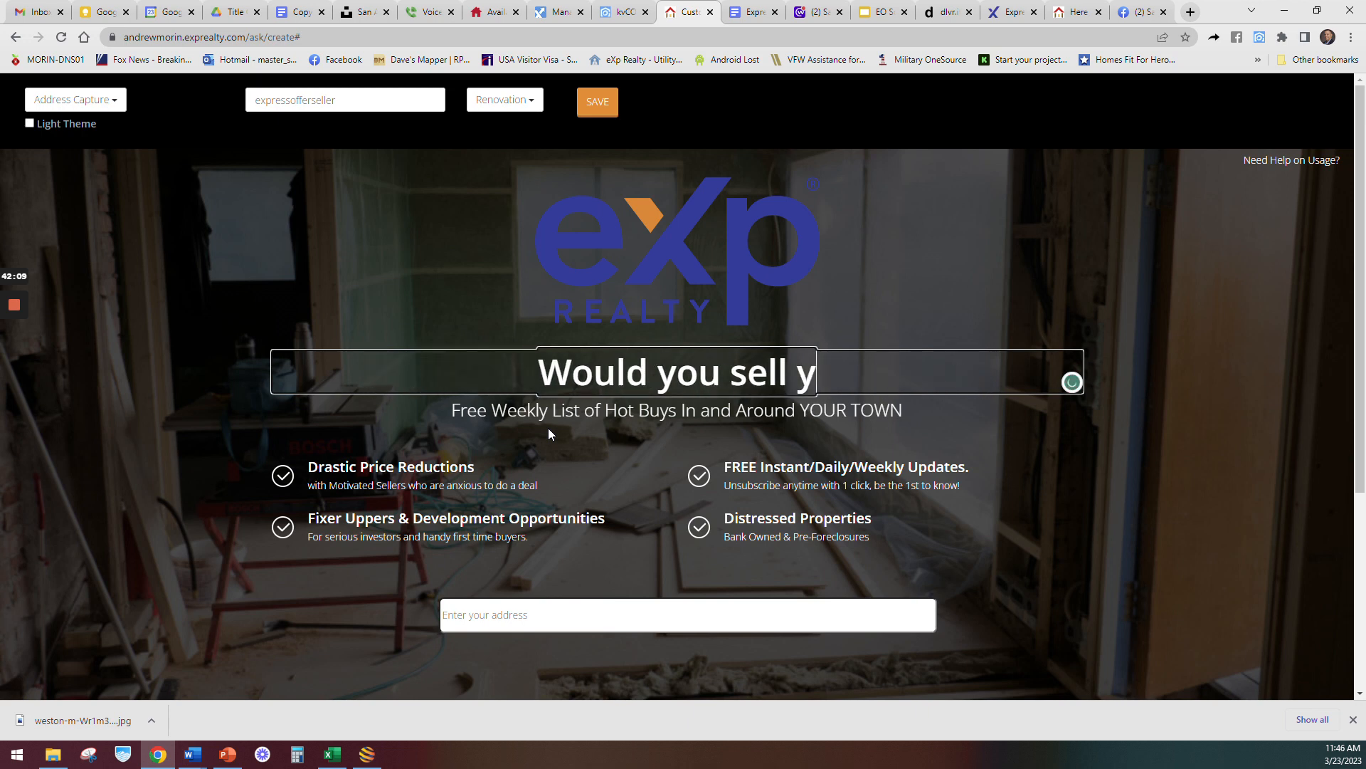
{"action": "type", "text": "Ca"}
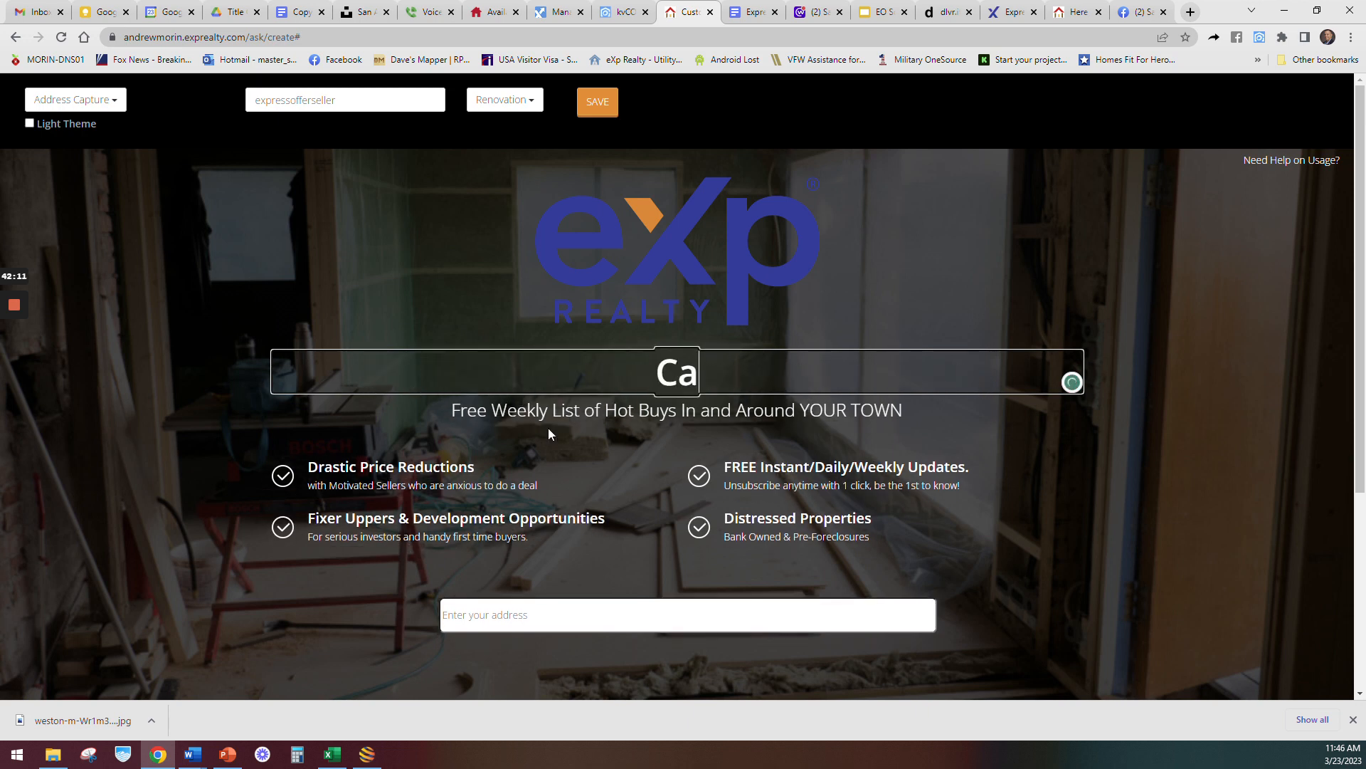
{"action": "type", "text": "sg offer re"}
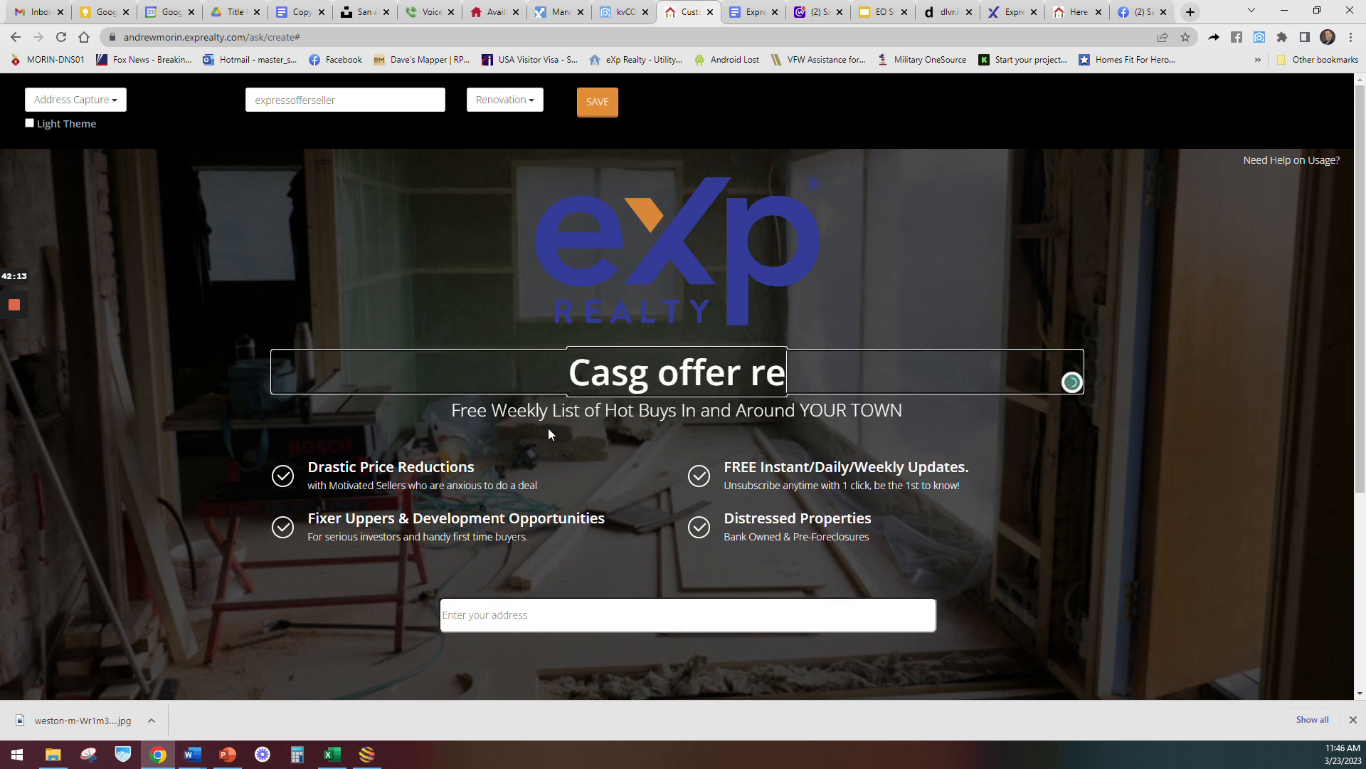
{"action": "type", "text": "ady for yuor"}
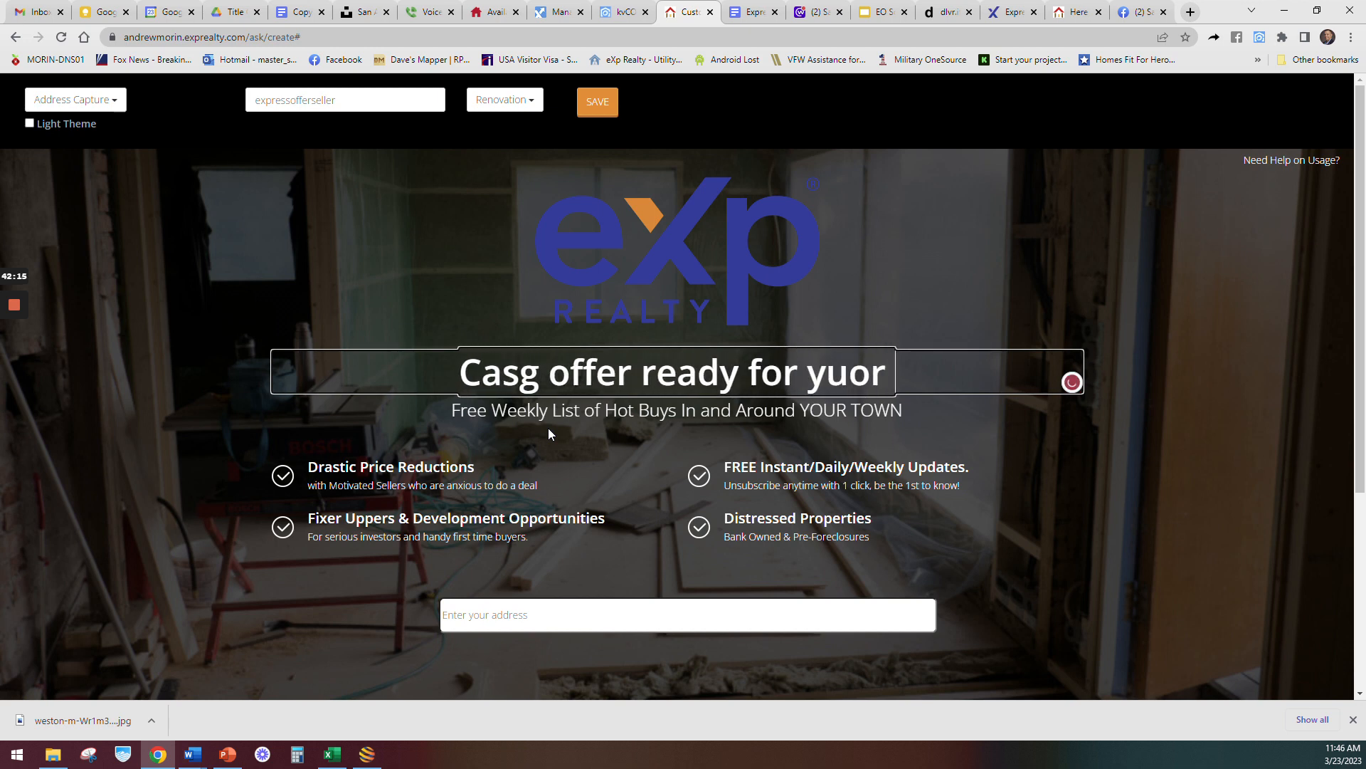
{"action": "type", "text": " home!"}
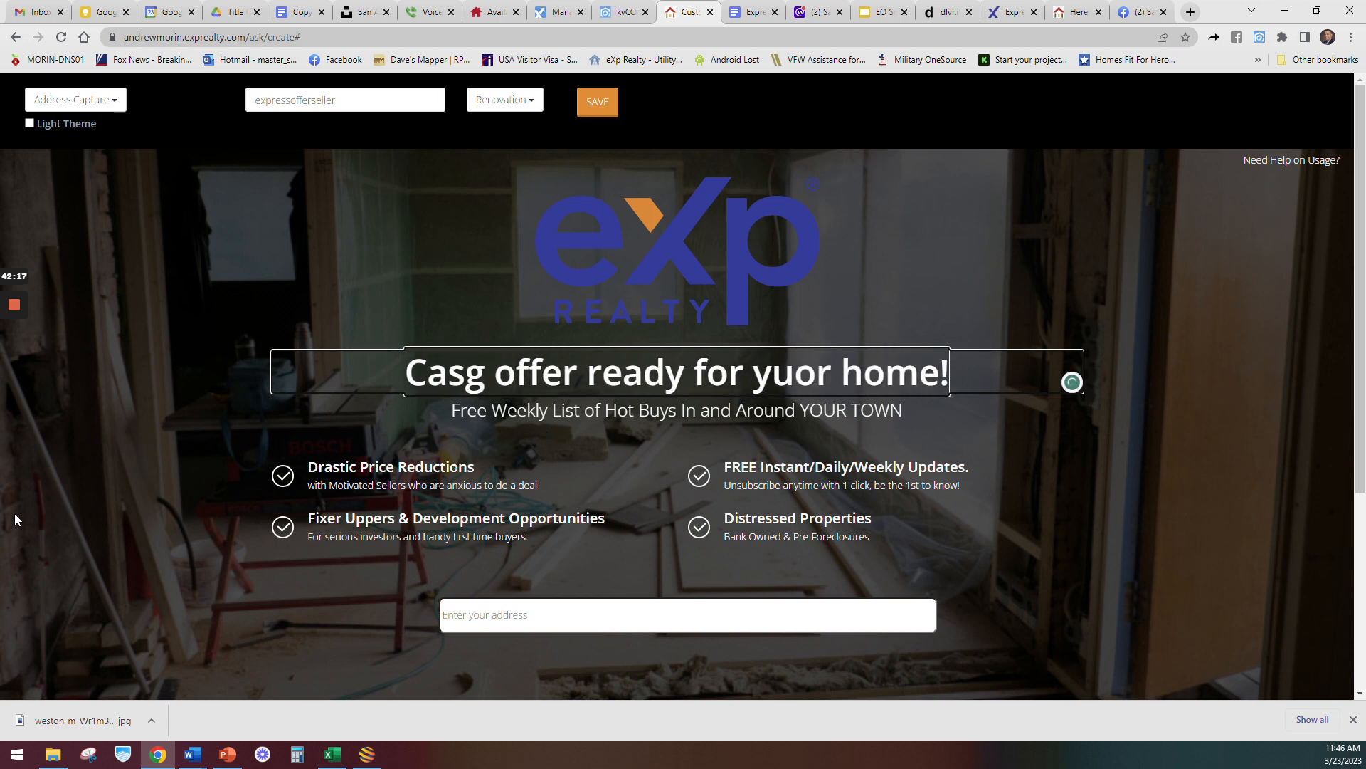
{"action": "left_click", "coordinate": [467, 380]}
{"action": "key", "text": "Delete"}
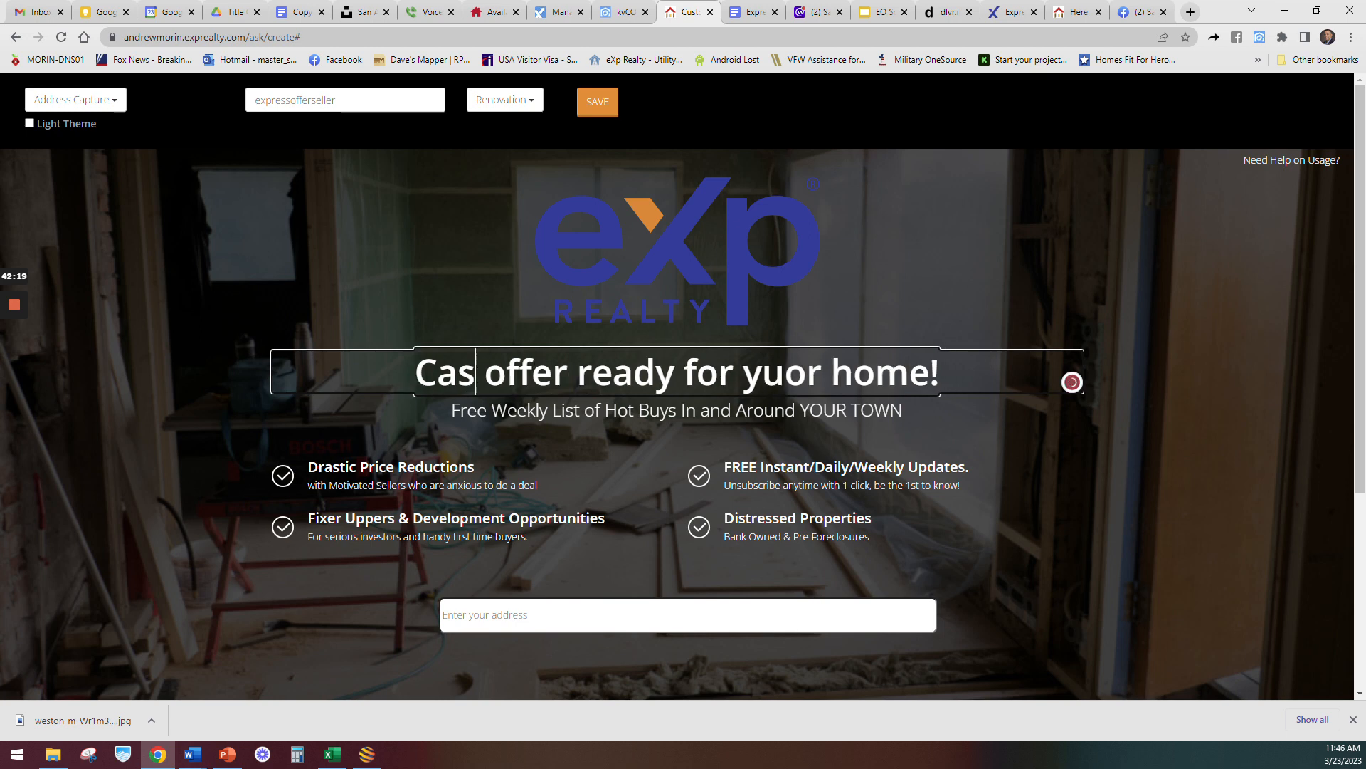
{"action": "type", "text": "h"}
{"action": "left_click_drag", "start_coordinate": [903, 410], "coordinate": [429, 442]}
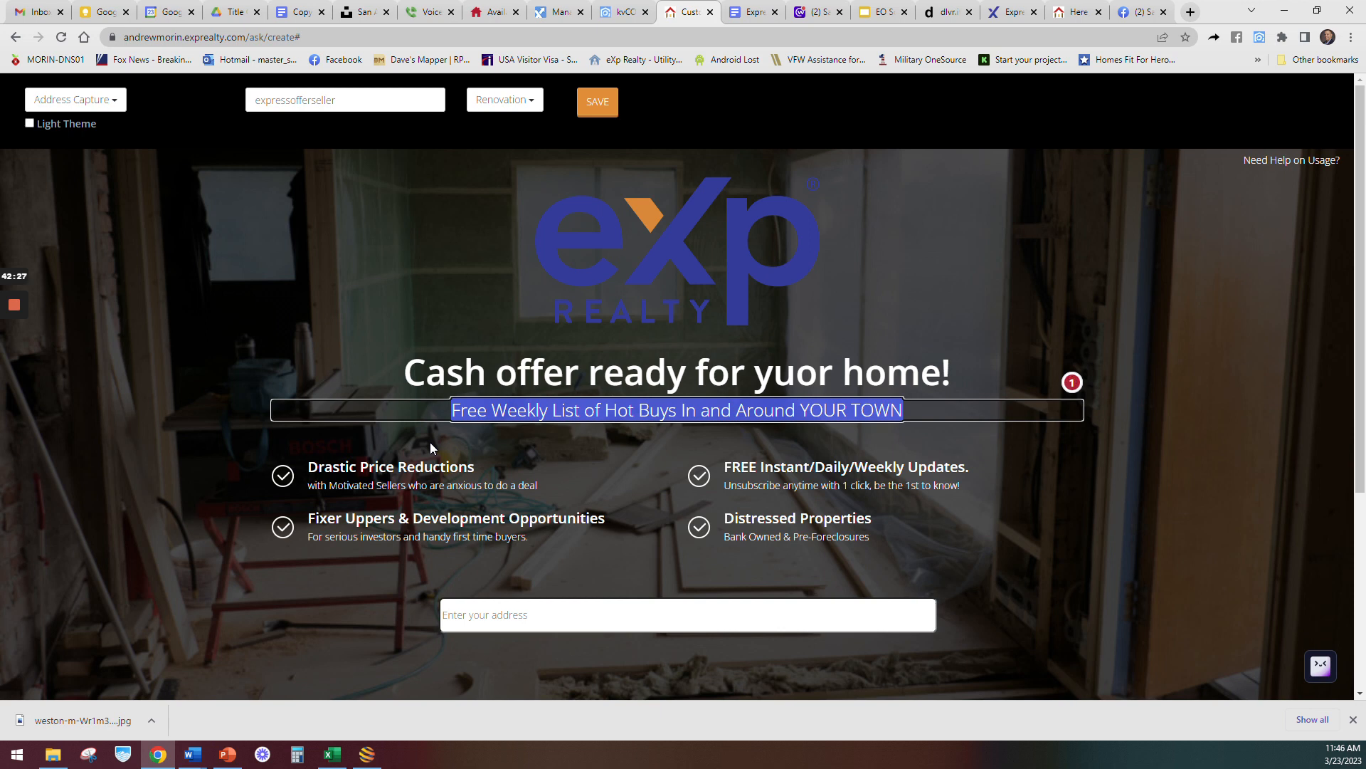
Type the new subtitle, spellcheck yuor and rightr, and end it with a question mark
{"action": "type", "text": "Would"}
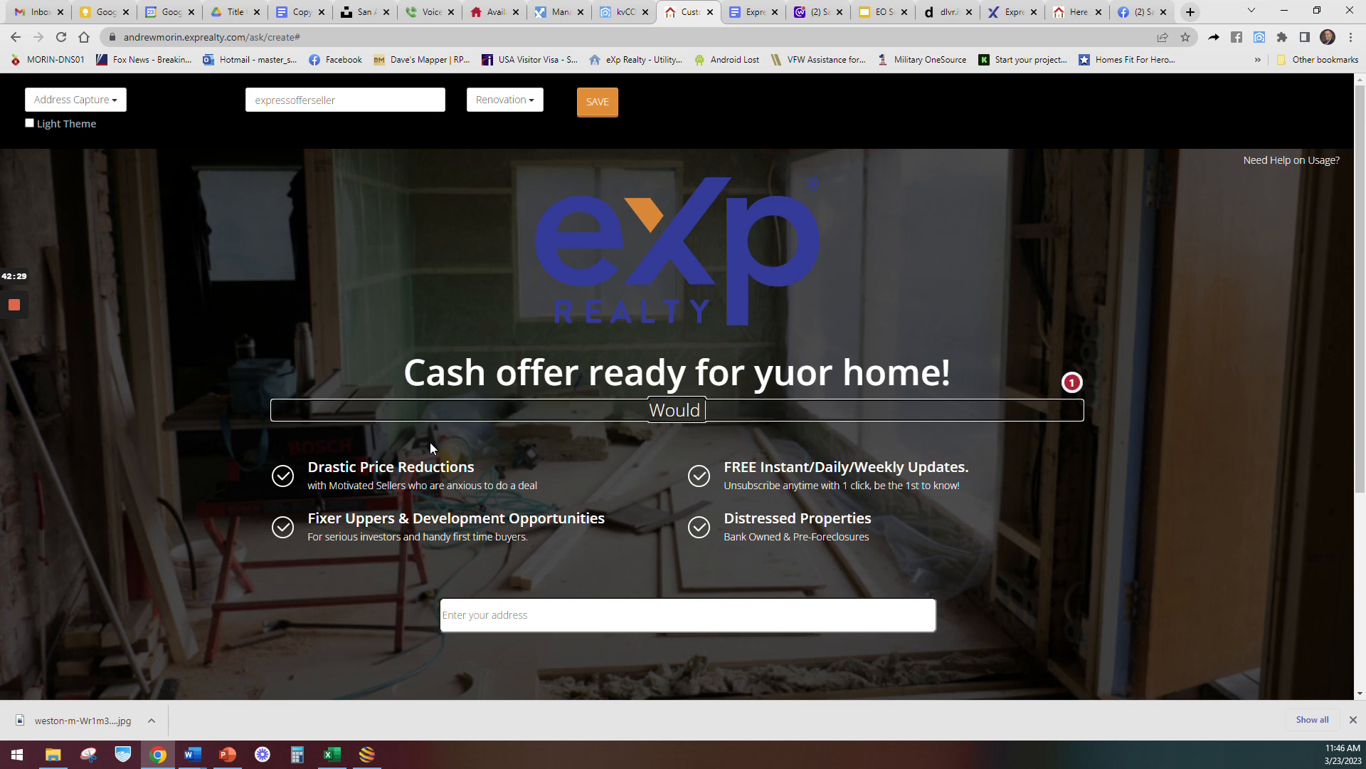
{"action": "type", "text": " you sell yuo"}
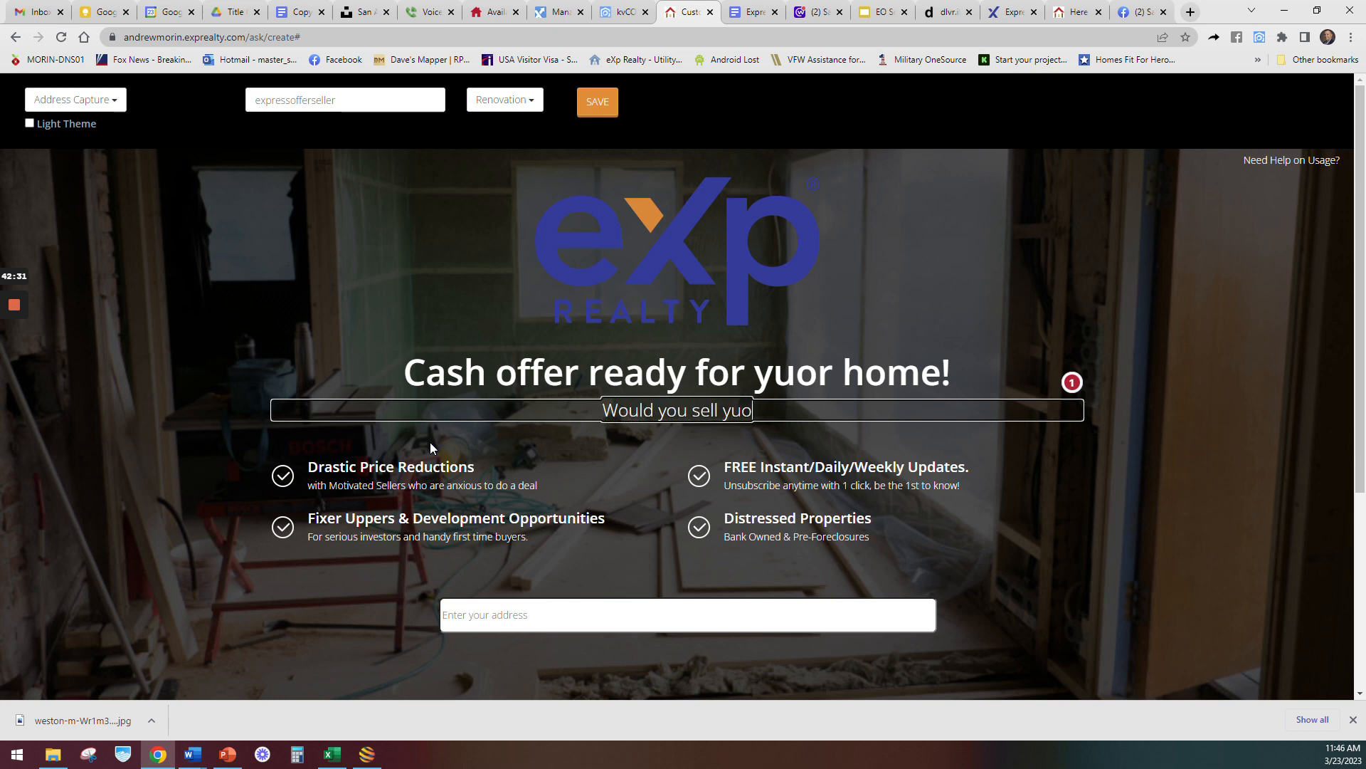
{"action": "type", "text": "r home for the"}
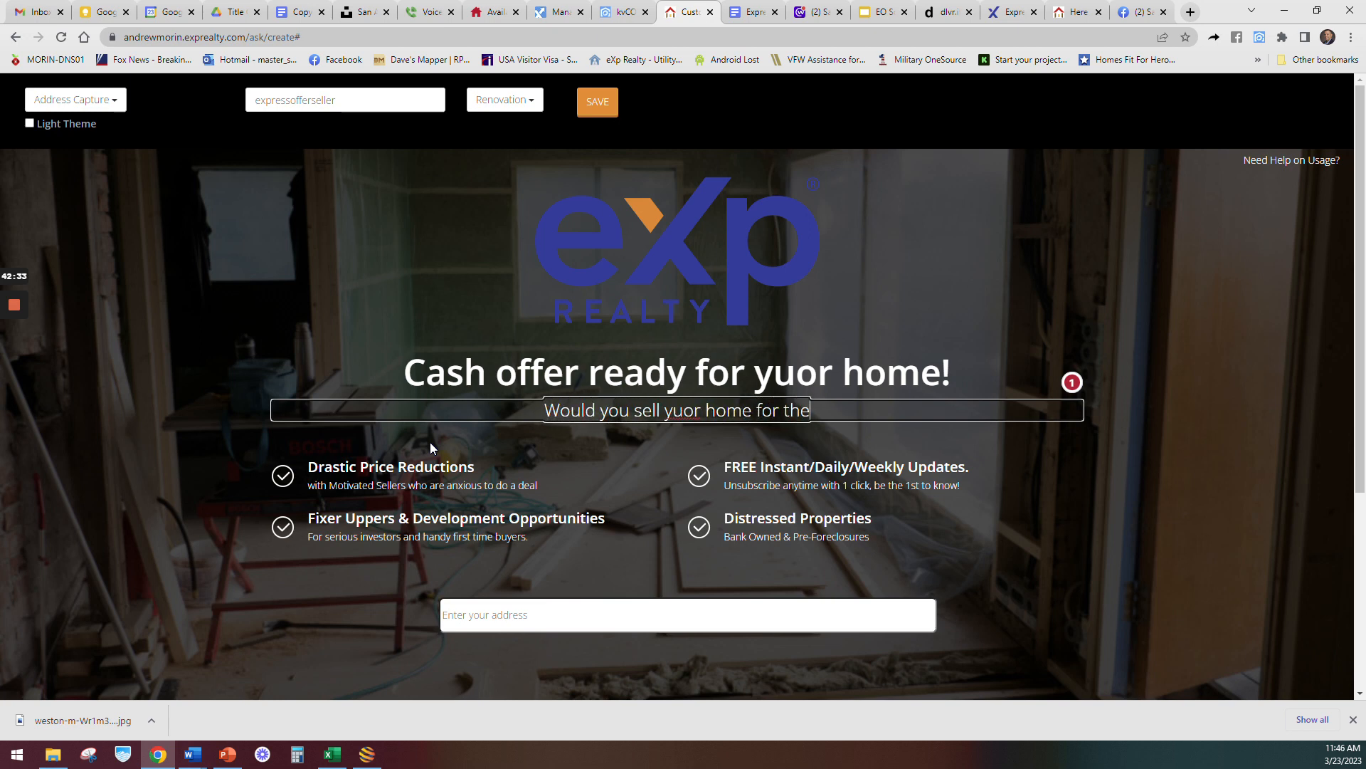
{"action": "type", "text": " rightr price!"}
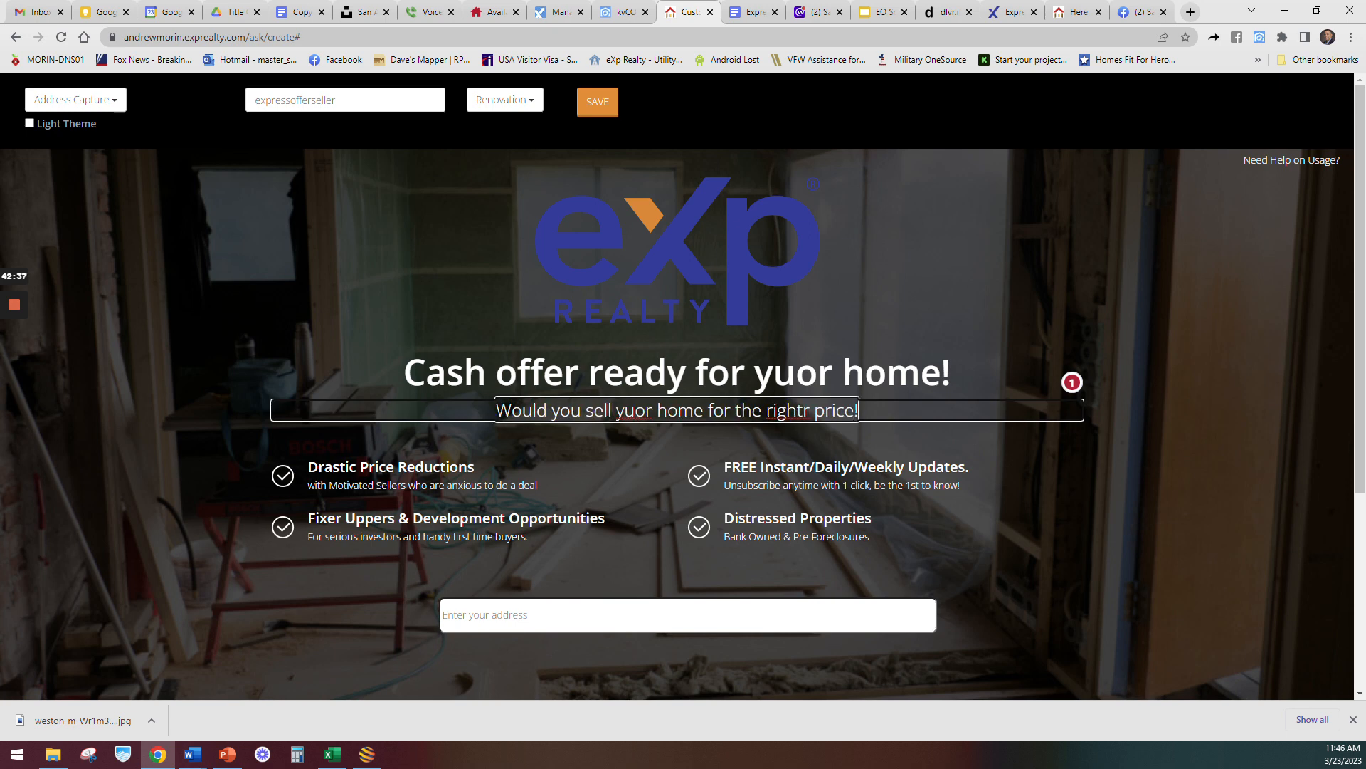
{"action": "right_click", "coordinate": [645, 415]}
{"action": "left_click", "coordinate": [669, 431]}
{"action": "right_click", "coordinate": [792, 417]}
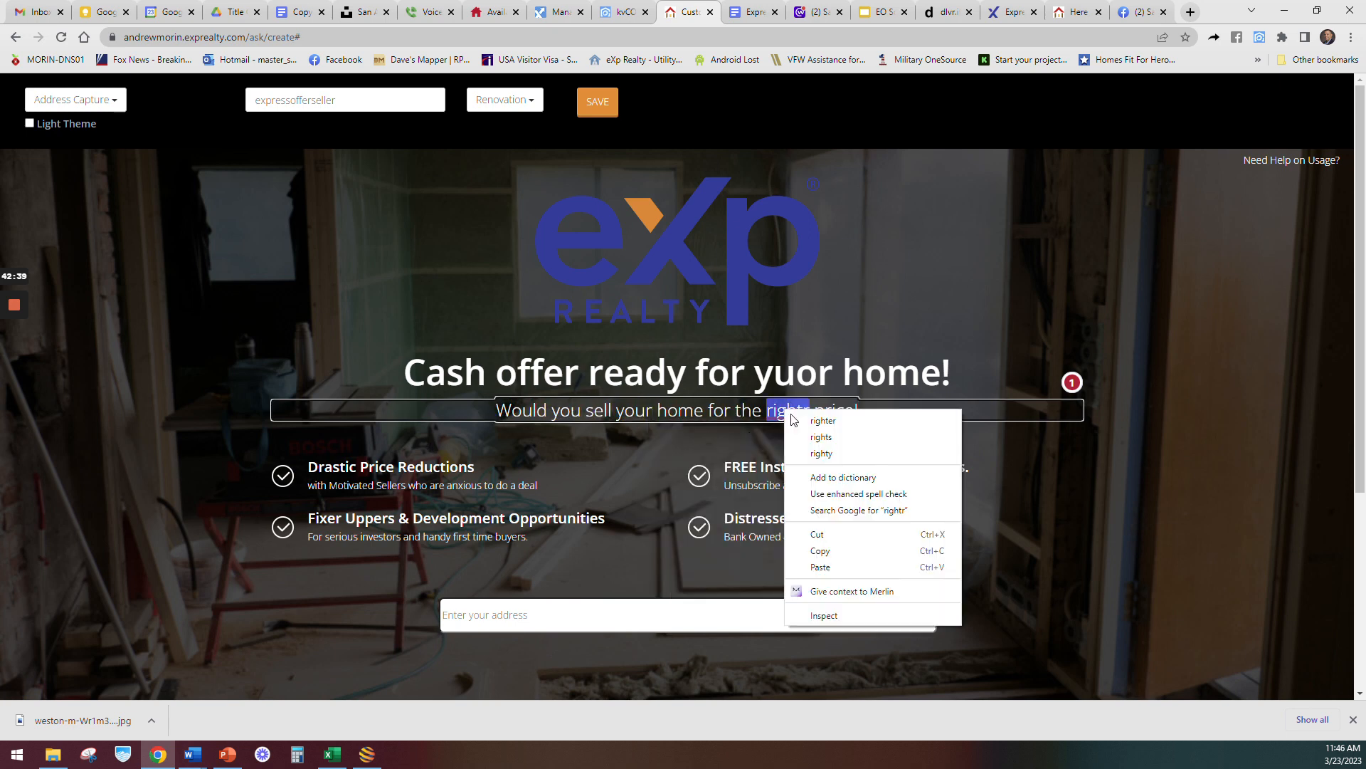
{"action": "left_click", "coordinate": [818, 421]}
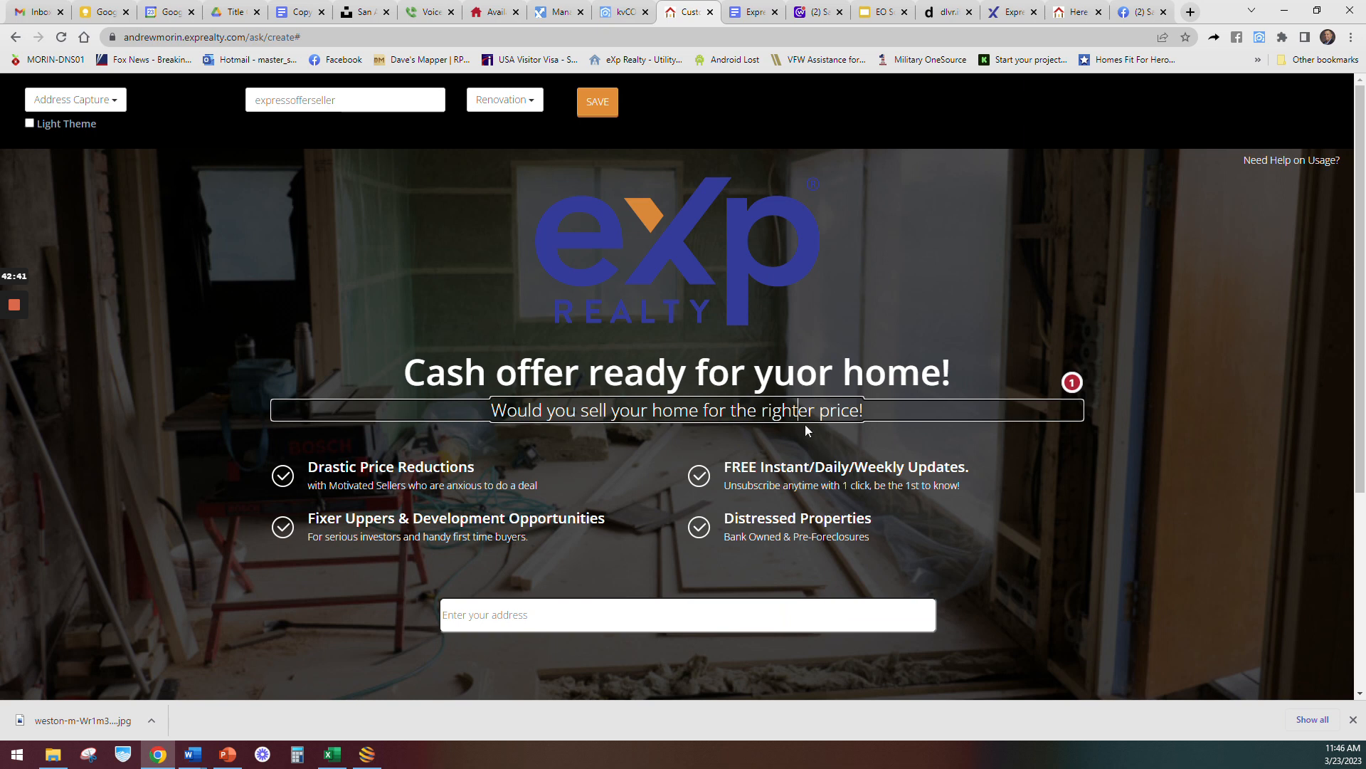
{"action": "key", "text": "Delete"}
{"action": "key", "text": "Delete"}
{"action": "key", "text": "Tab"}
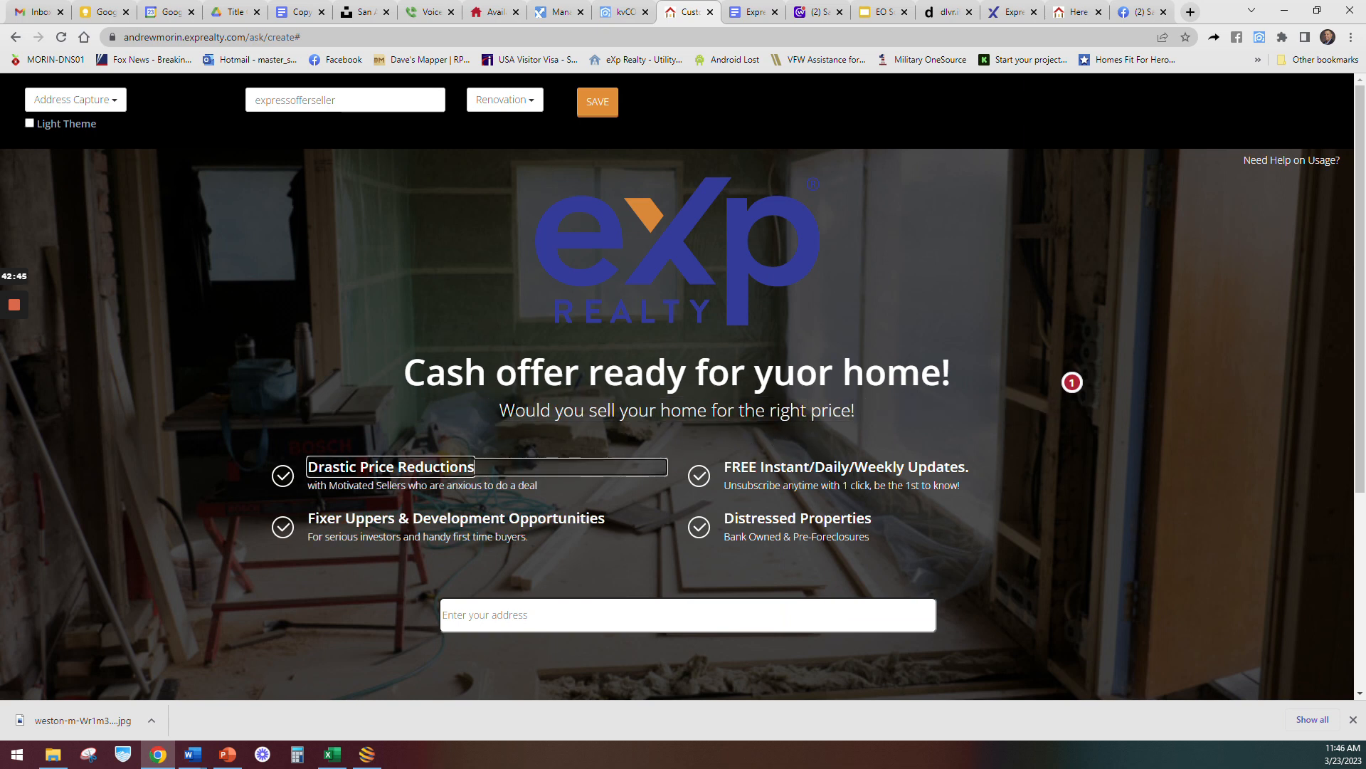
{"action": "key", "text": "shift+Tab"}
{"action": "key", "text": "BackSpace"}
{"action": "type", "text": "?"}
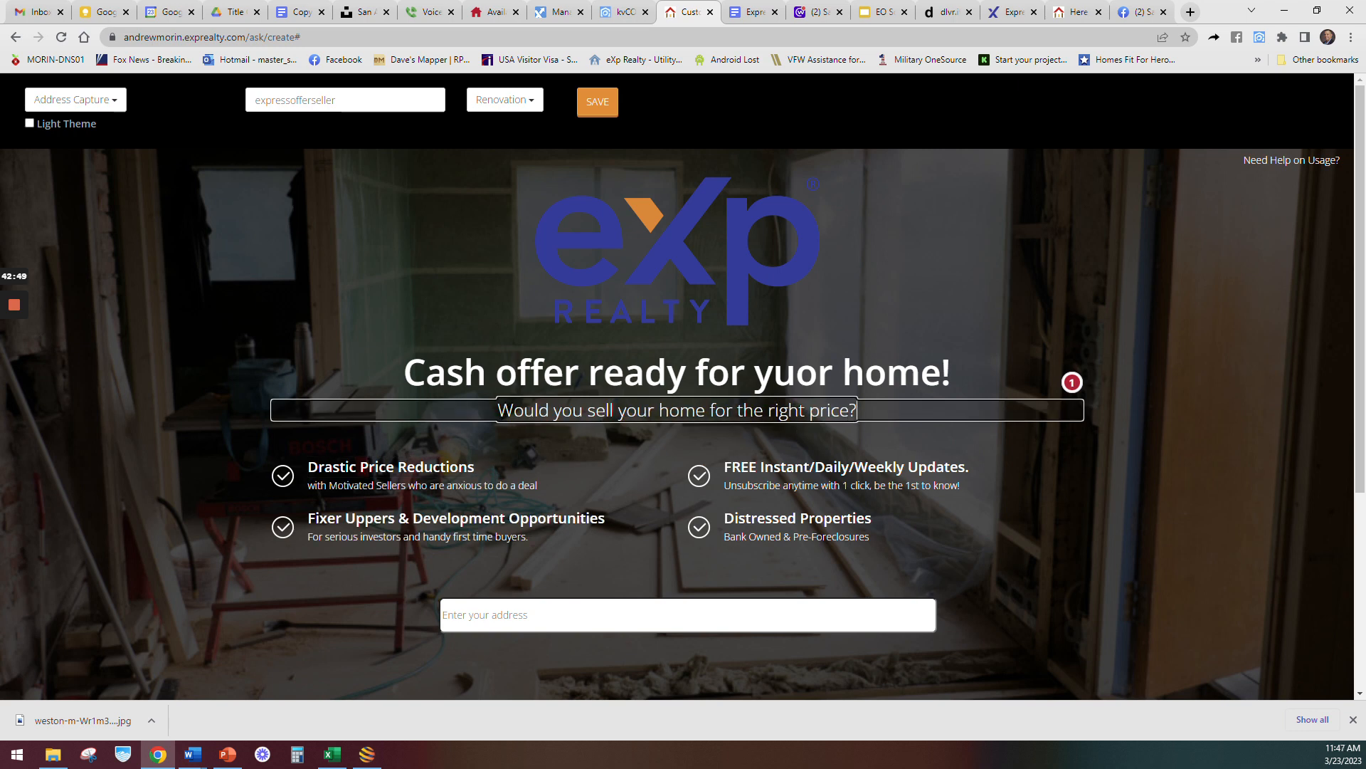
Retitle the first bullet 'Cash offer to your mailbox within 24 hours!' and delete its description
{"action": "left_click", "coordinate": [410, 464]}
{"action": "double_click", "coordinate": [427, 466]}
{"action": "left_click_drag", "start_coordinate": [394, 467], "coordinate": [303, 471]}
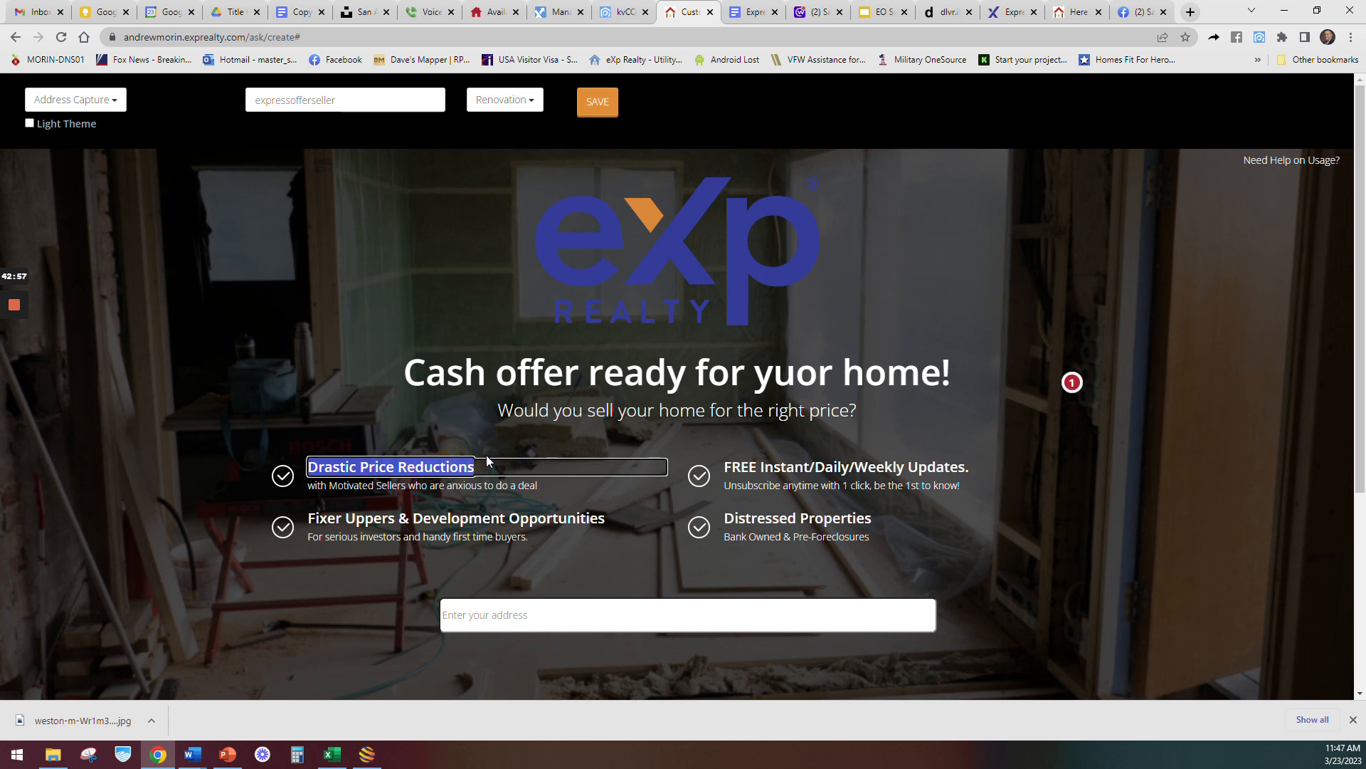
{"action": "type", "text": "Cash offer"}
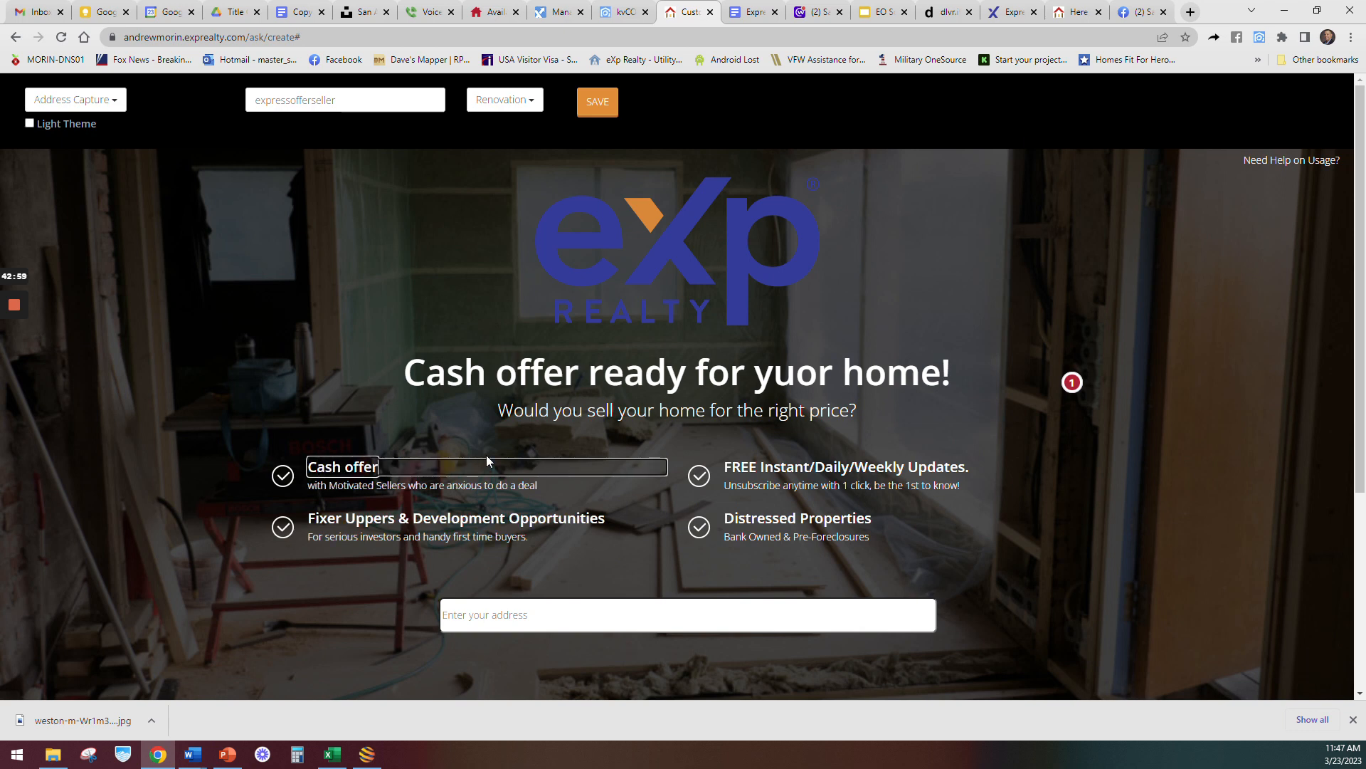
{"action": "type", "text": " to yuor mail"}
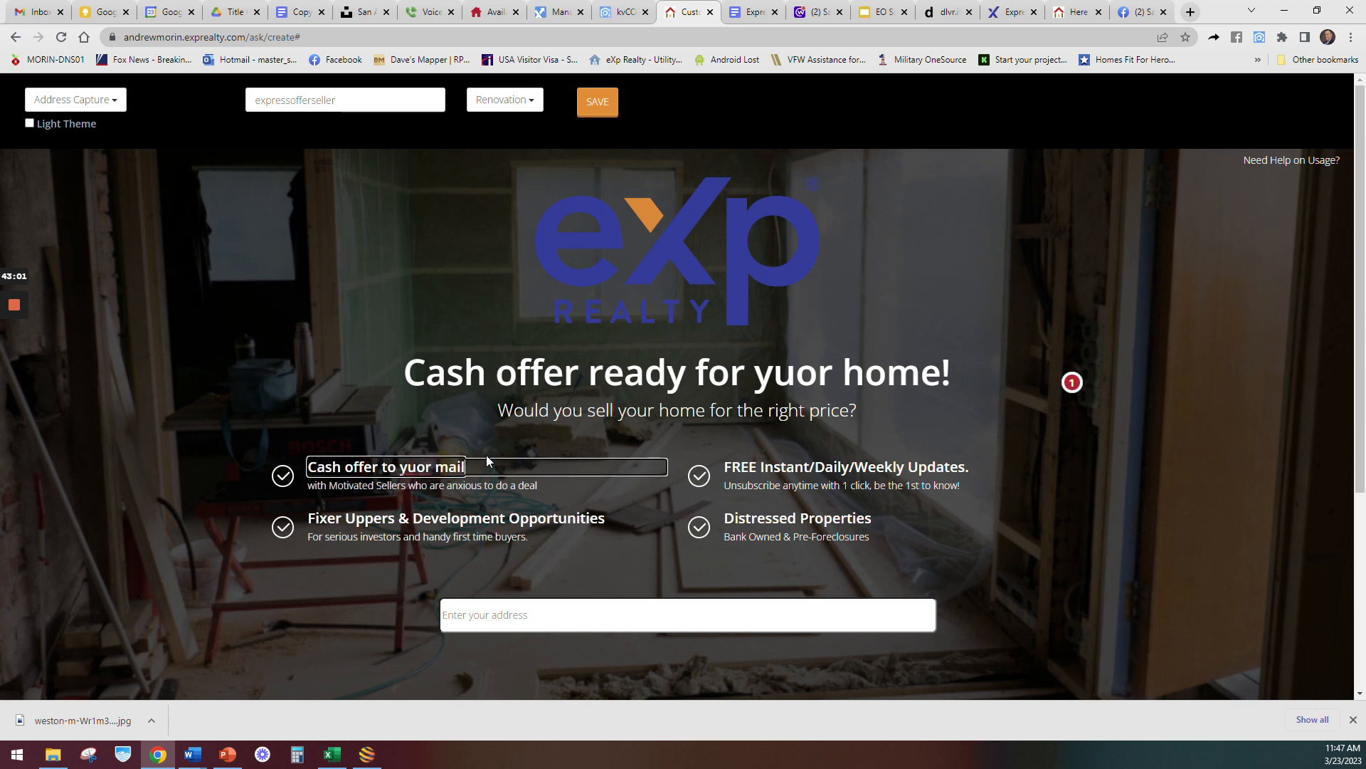
{"action": "type", "text": "box within 24 hours"}
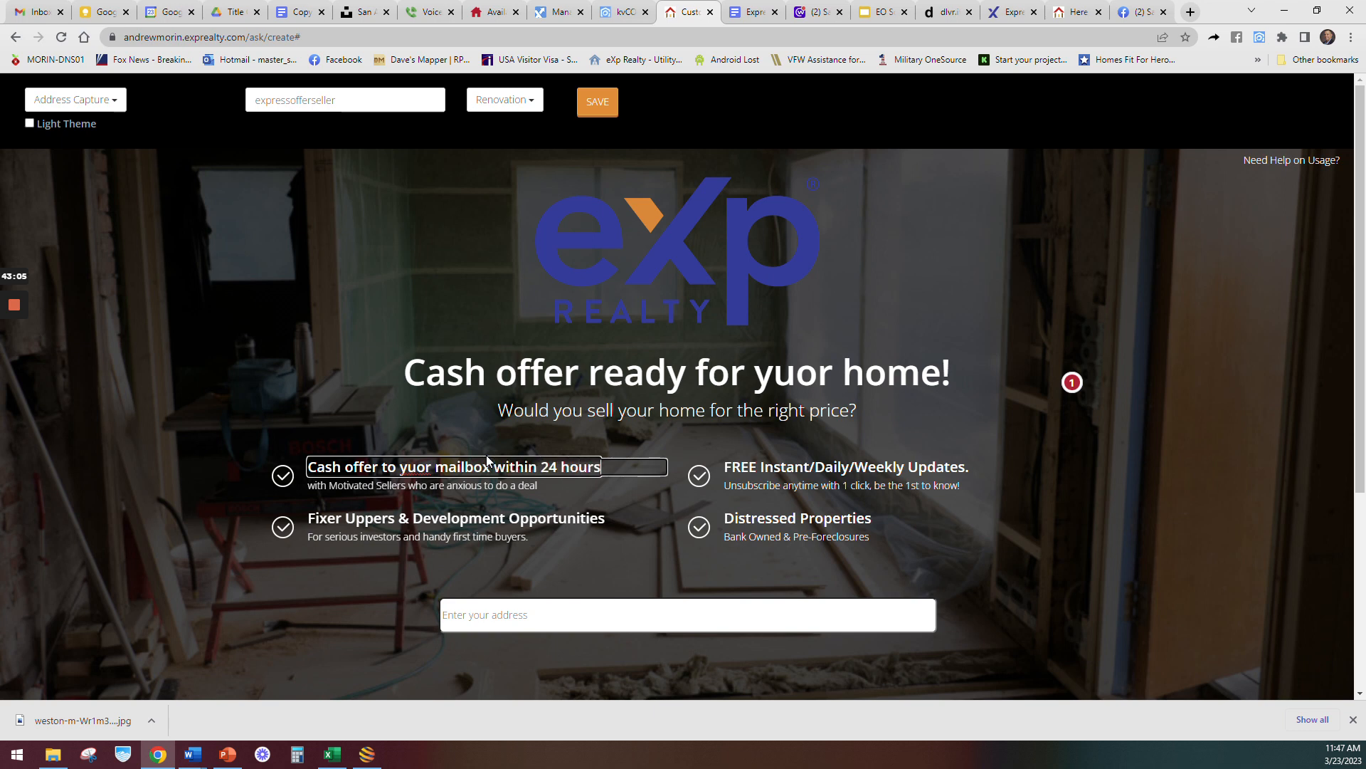
{"action": "type", "text": "!"}
{"action": "right_click", "coordinate": [417, 469]}
{"action": "left_click", "coordinate": [443, 482]}
{"action": "left_click_drag", "start_coordinate": [539, 486], "coordinate": [291, 488]}
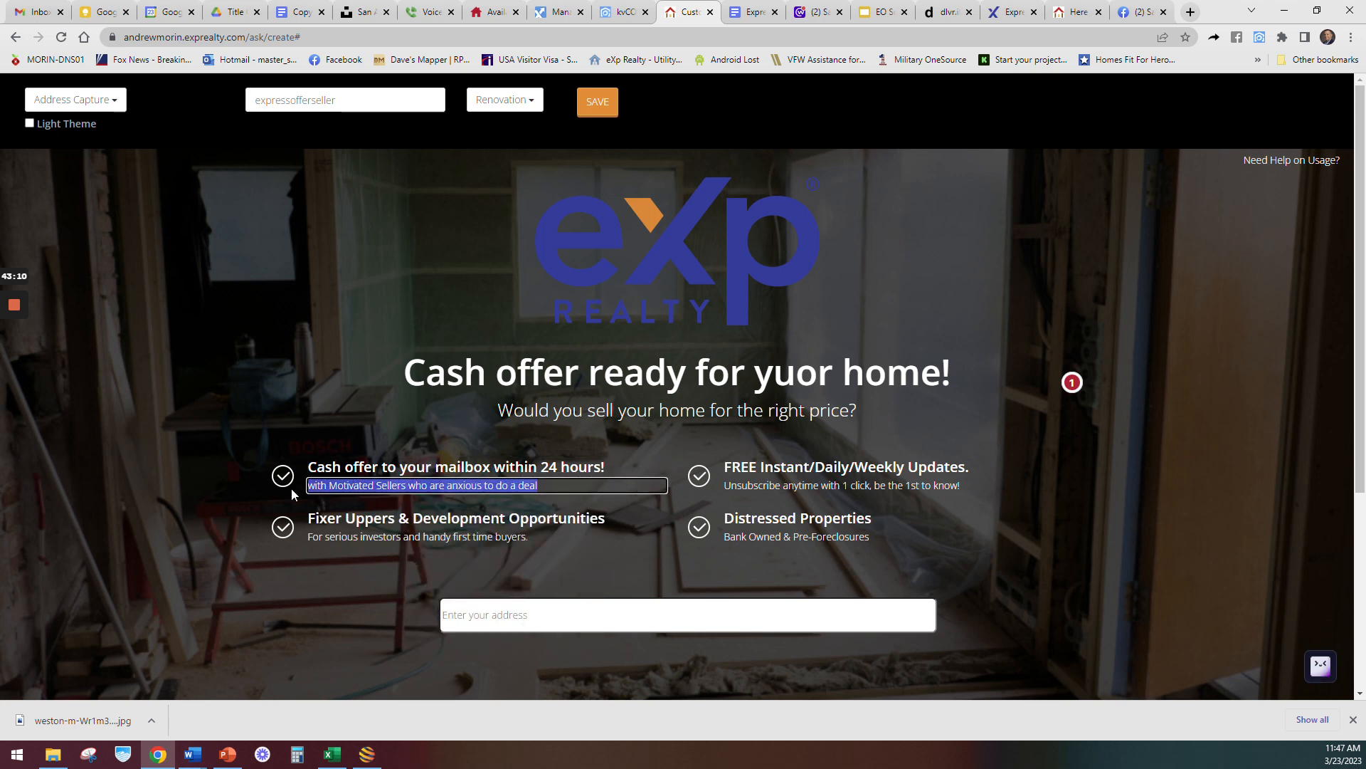
{"action": "key", "text": "BackSpace"}
Retitle the second bullet 'Most homes can close within 2 weeks!'
{"action": "key", "text": "Tab"}
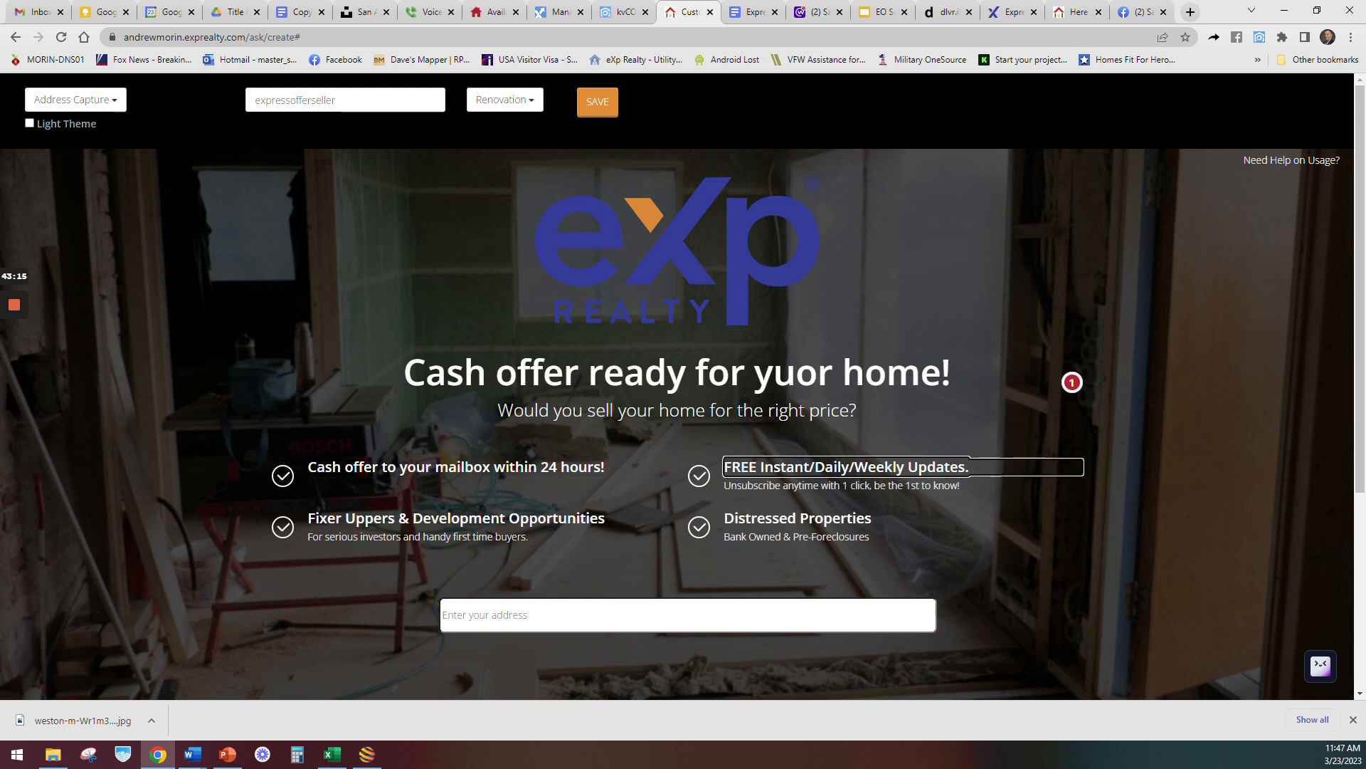
{"action": "key", "text": "ctrl+shift+Left"}
{"action": "key", "text": "ctrl+shift+Left"}
{"action": "key", "text": "ctrl+shift+Left"}
{"action": "key", "text": "ctrl+shift+Left"}
{"action": "key", "text": "ctrl+shift+Left"}
{"action": "key", "text": "ctrl+shift+Left"}
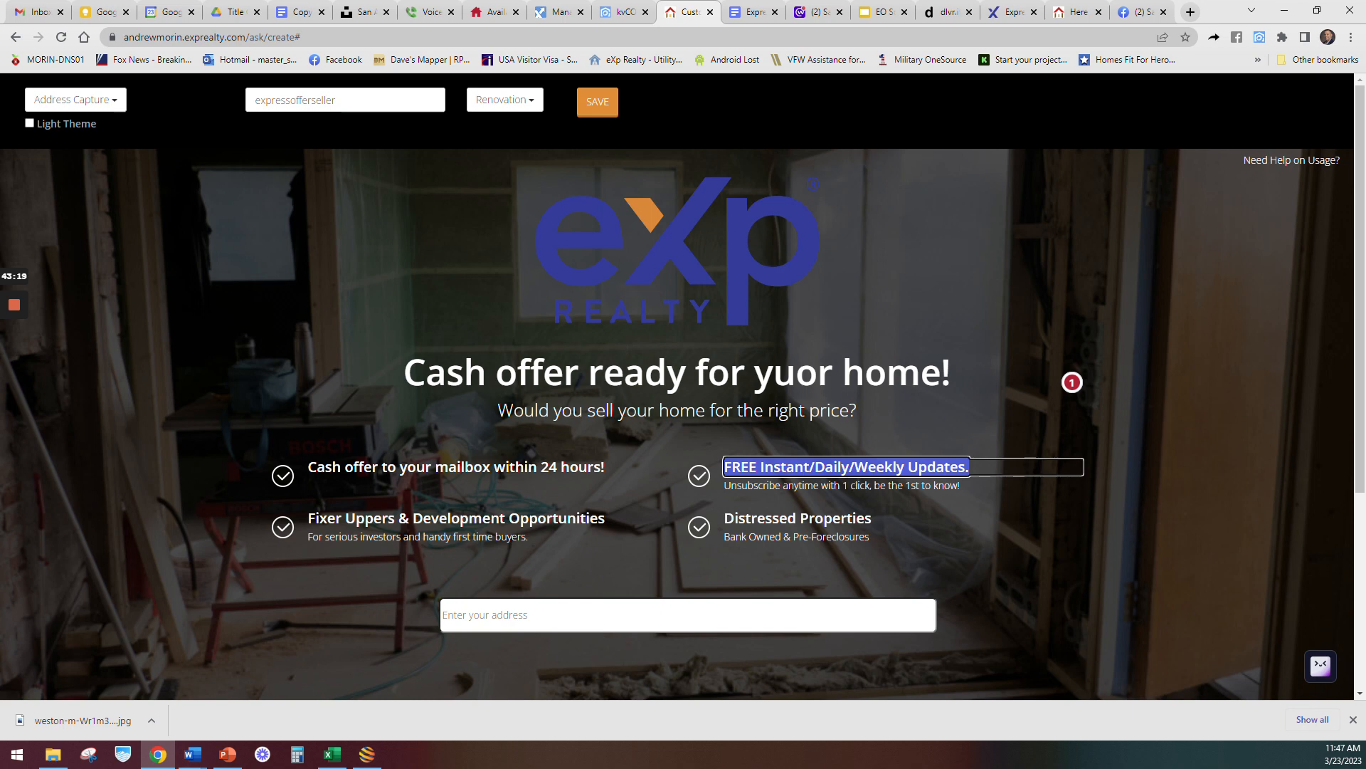
{"action": "type", "text": "Most ho"}
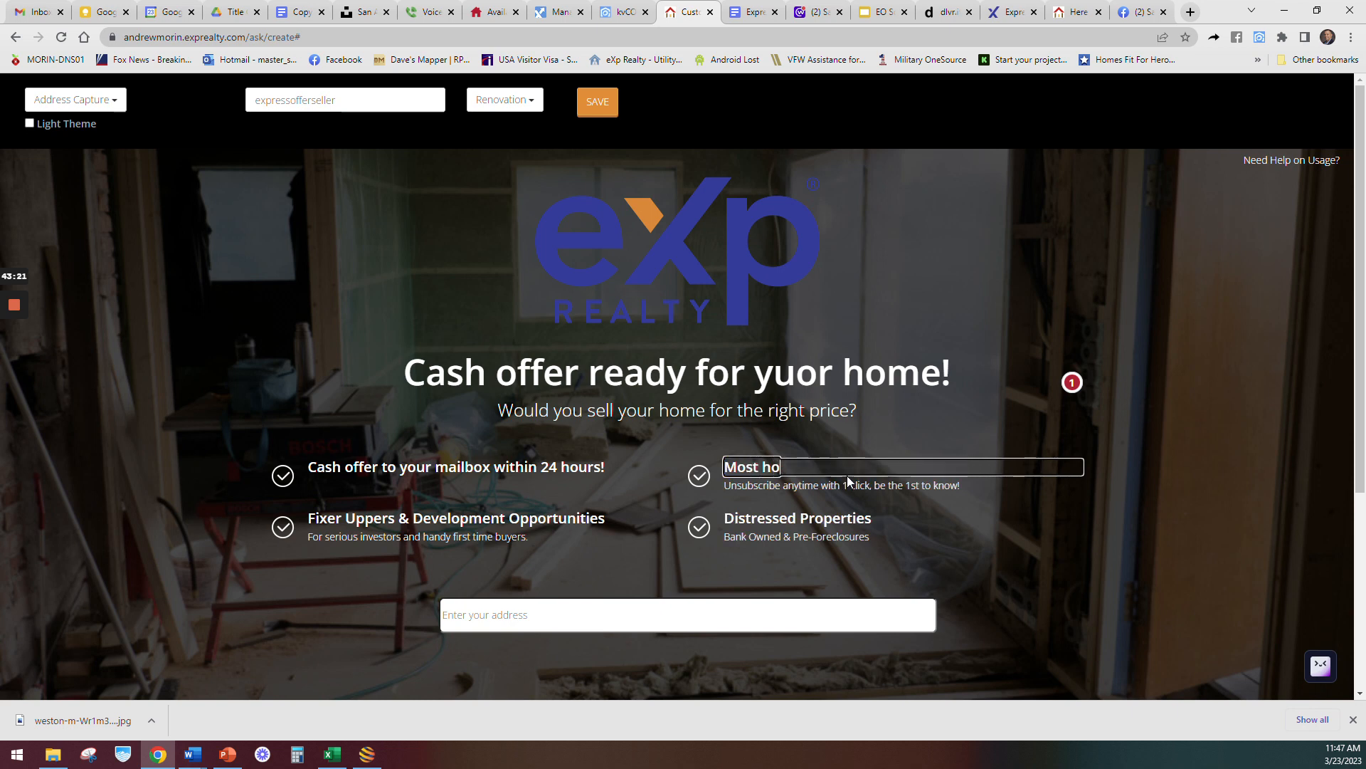
{"action": "type", "text": "mes can cl"}
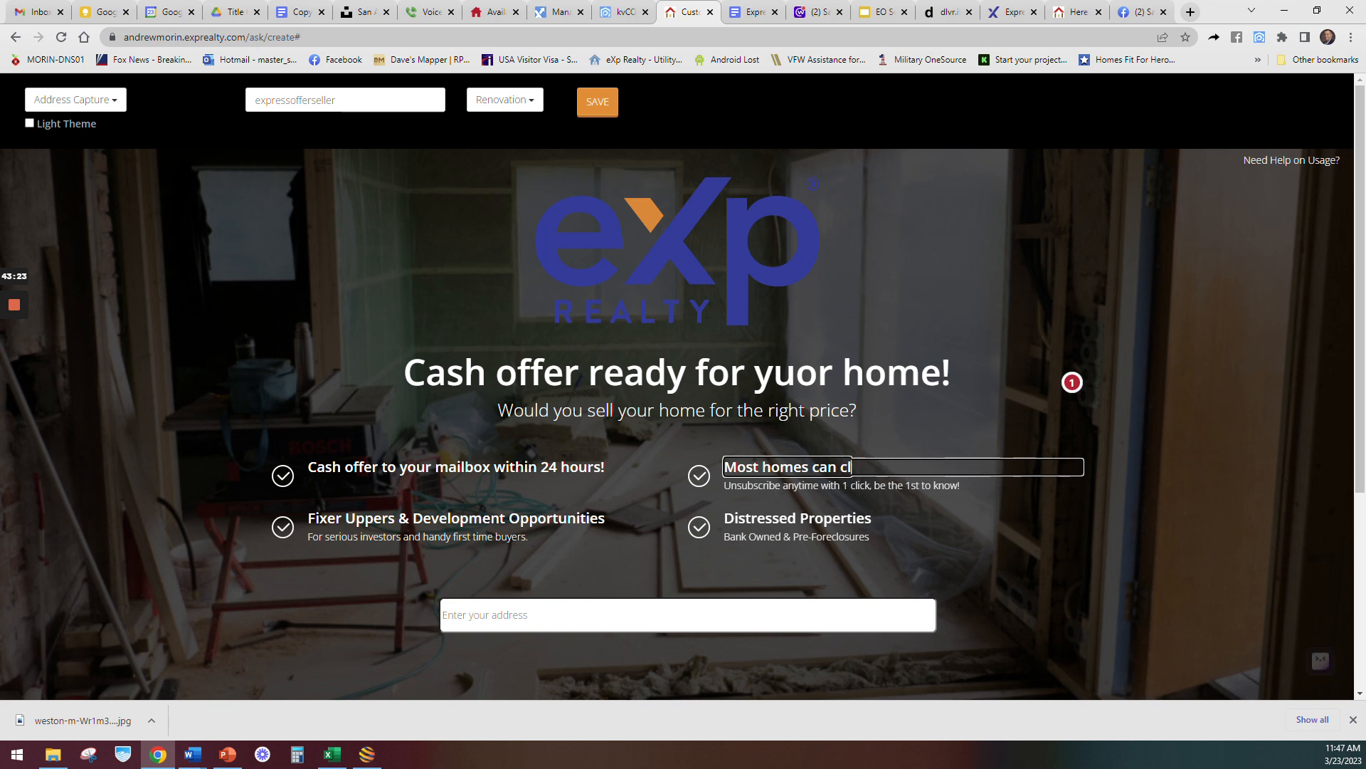
{"action": "type", "text": "ose within"}
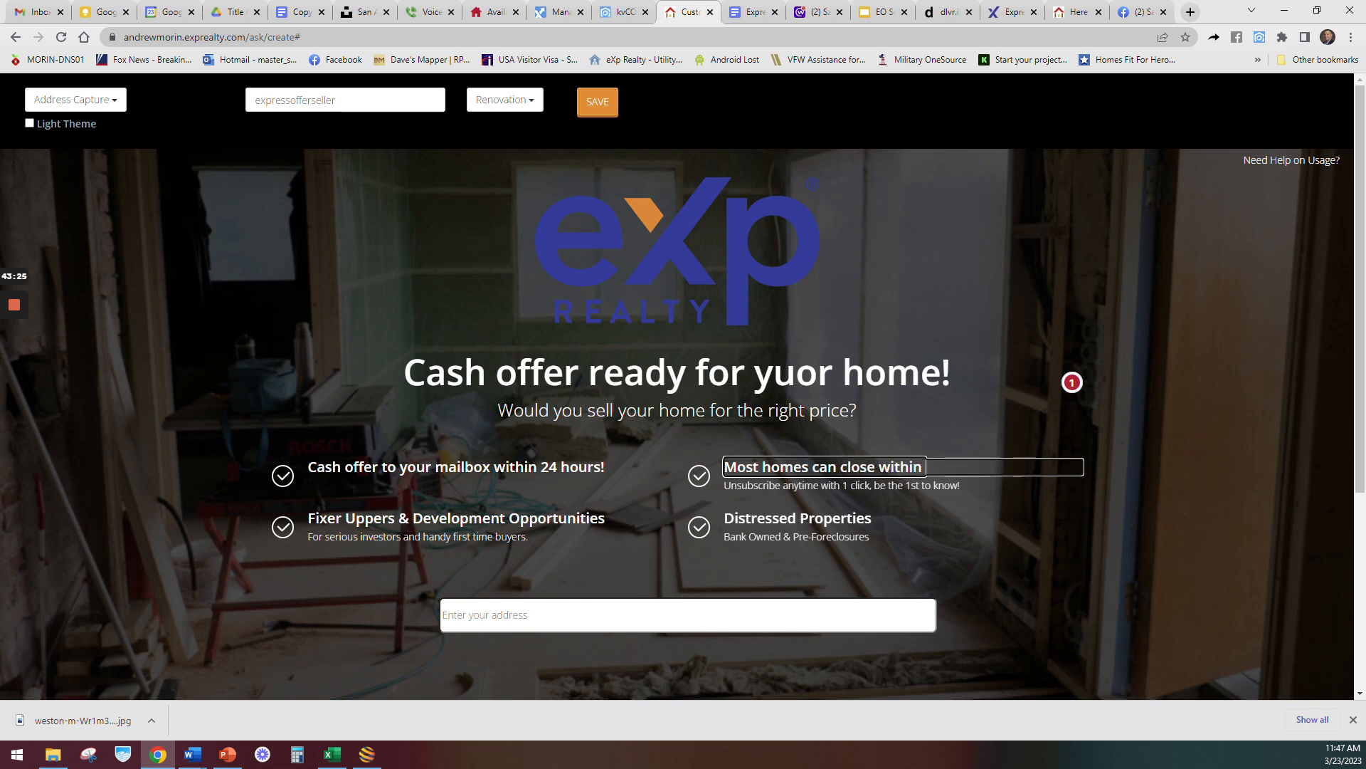
{"action": "type", "text": " 2 weeks!"}
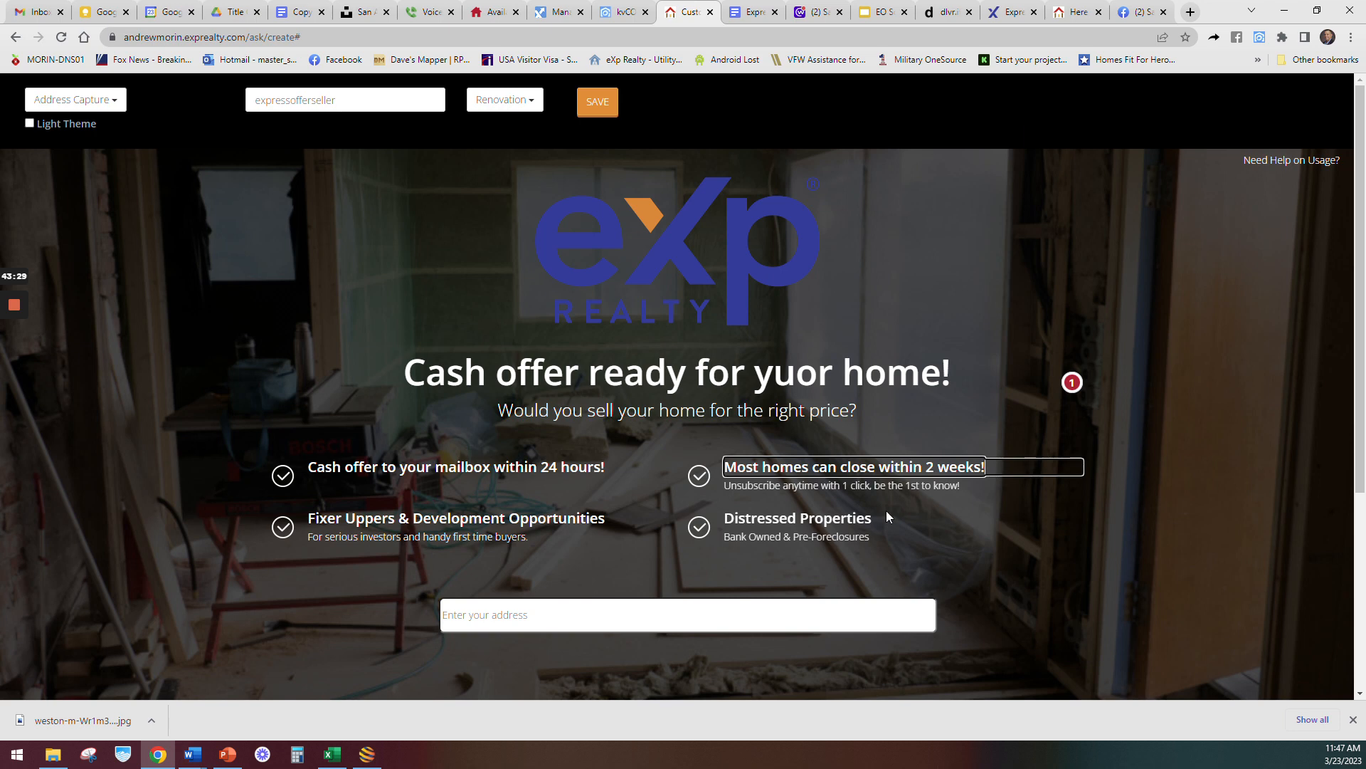
{"action": "left_click_drag", "start_coordinate": [960, 486], "coordinate": [720, 488]}
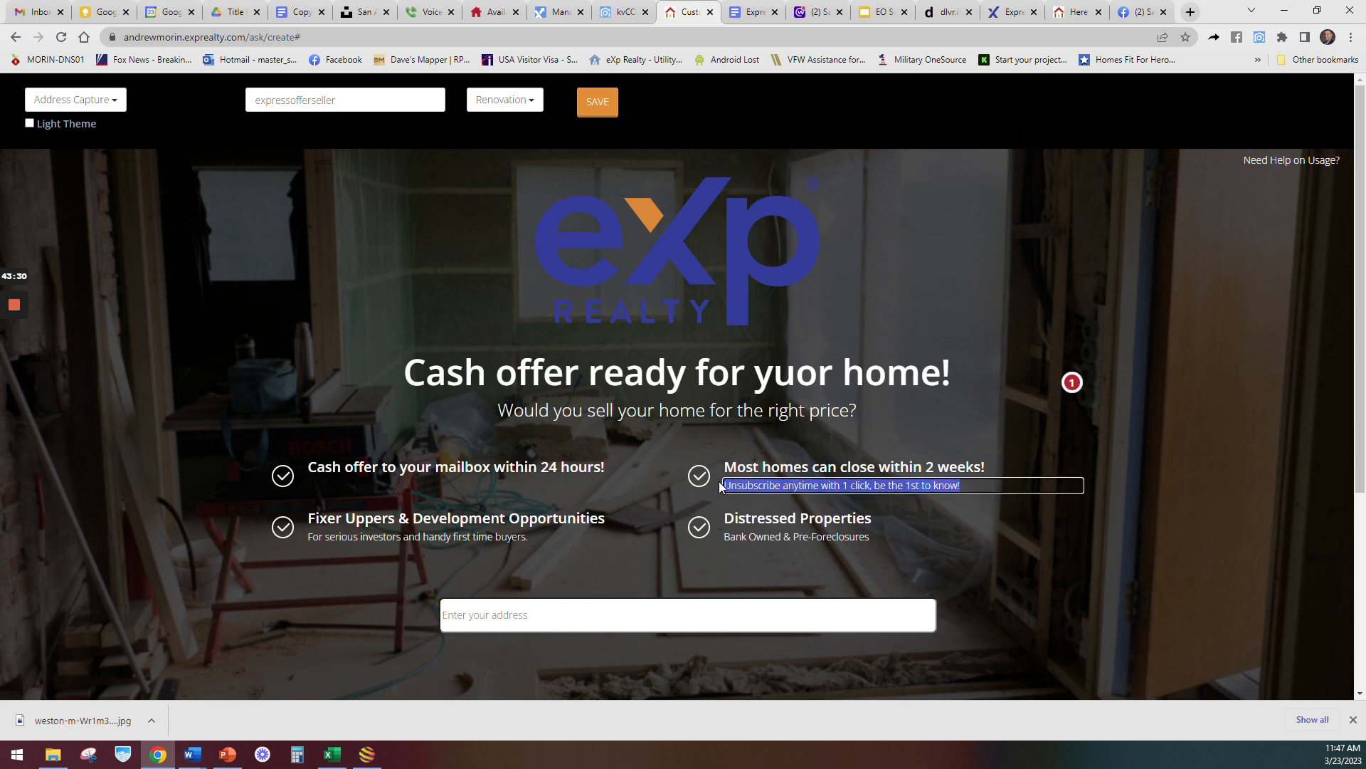
Delete the second bullet's description and remove the Distressed Properties and Fixer Uppers bullets
{"action": "key", "text": "BackSpace"}
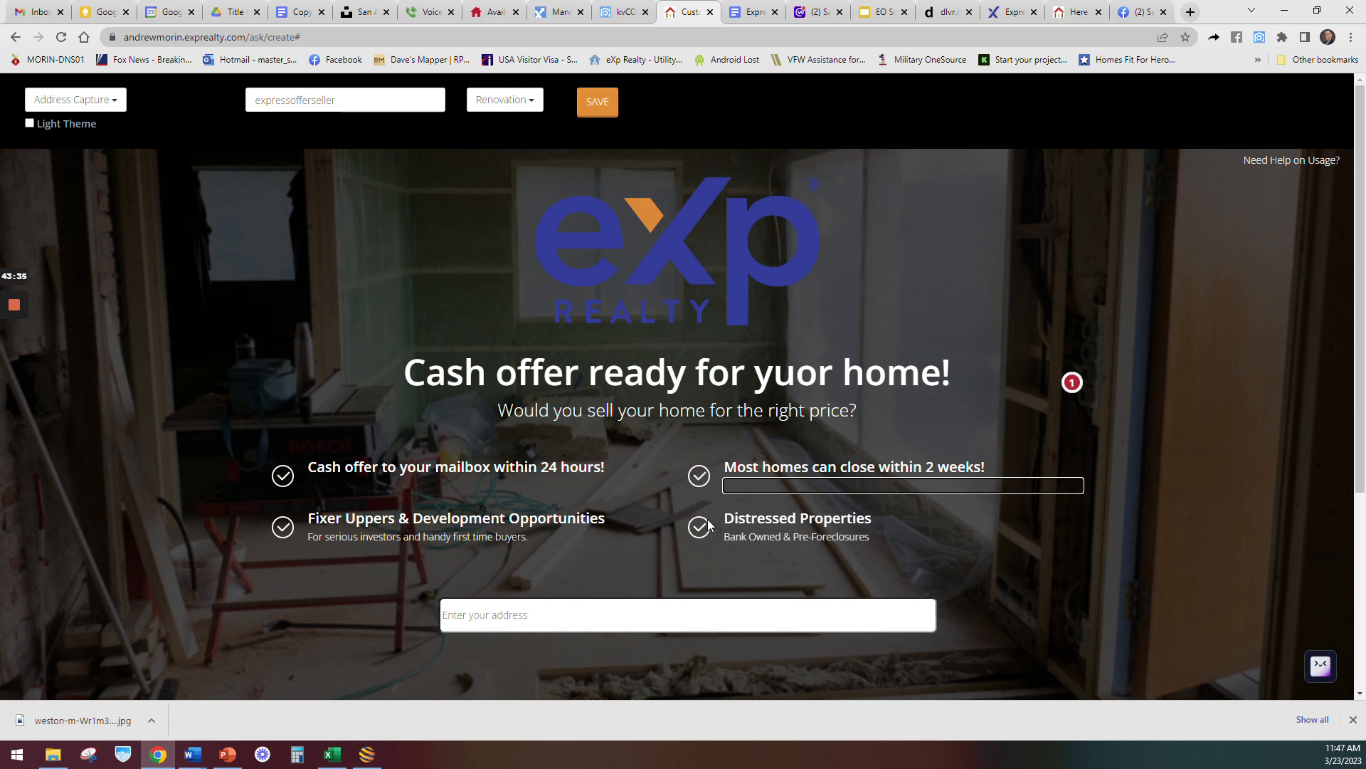
{"action": "left_click", "coordinate": [698, 528]}
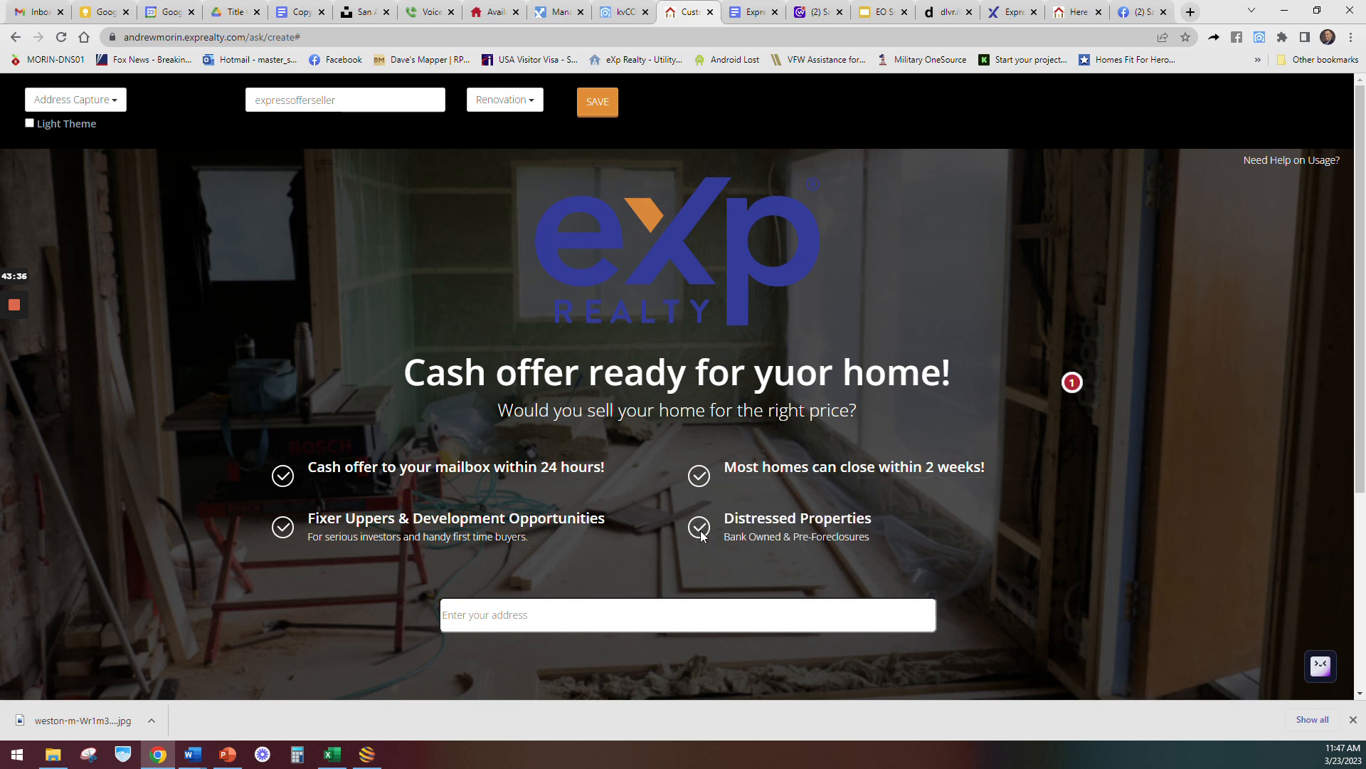
{"action": "left_click", "coordinate": [283, 528]}
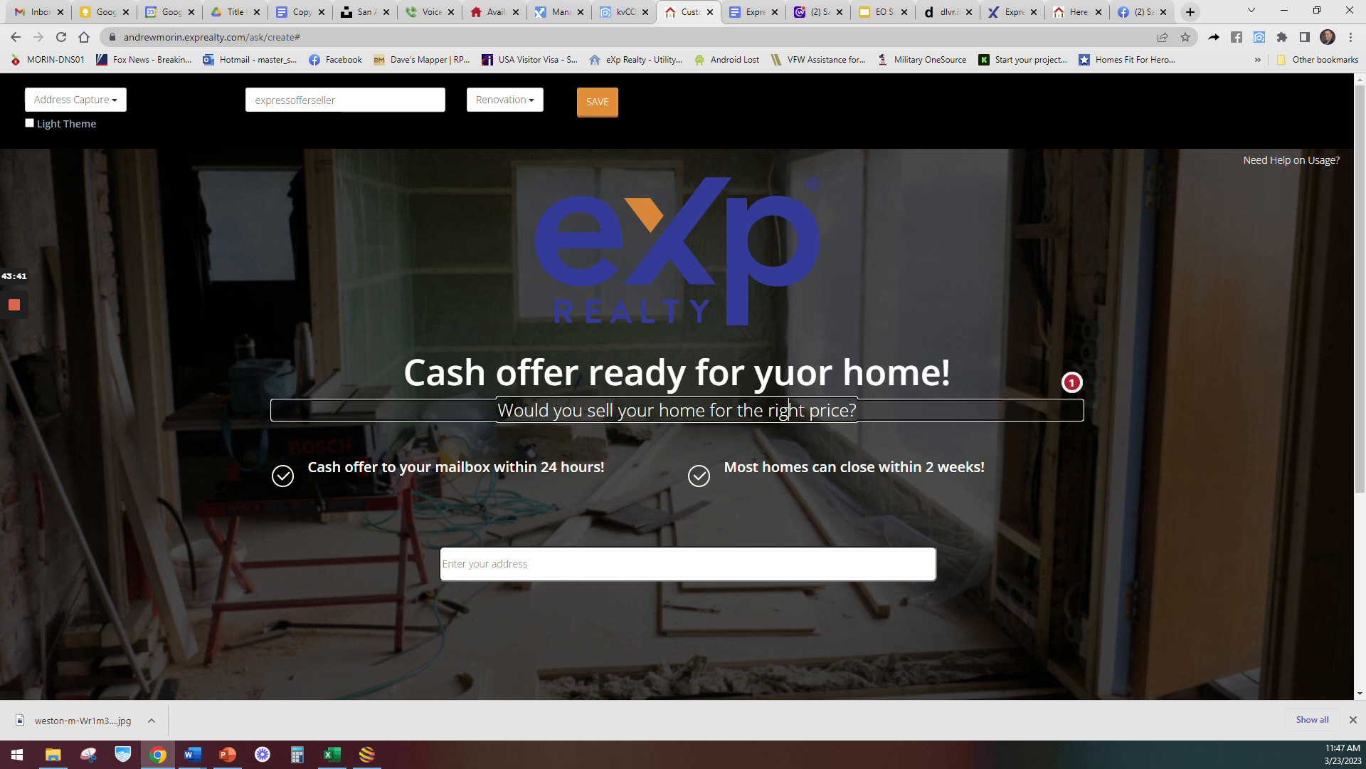
Correct 'yuor' to 'your' in the headline
{"action": "left_click", "coordinate": [795, 373]}
{"action": "key", "text": "BackSpace"}
{"action": "key", "text": "Delete"}
{"action": "type", "text": "ou"}
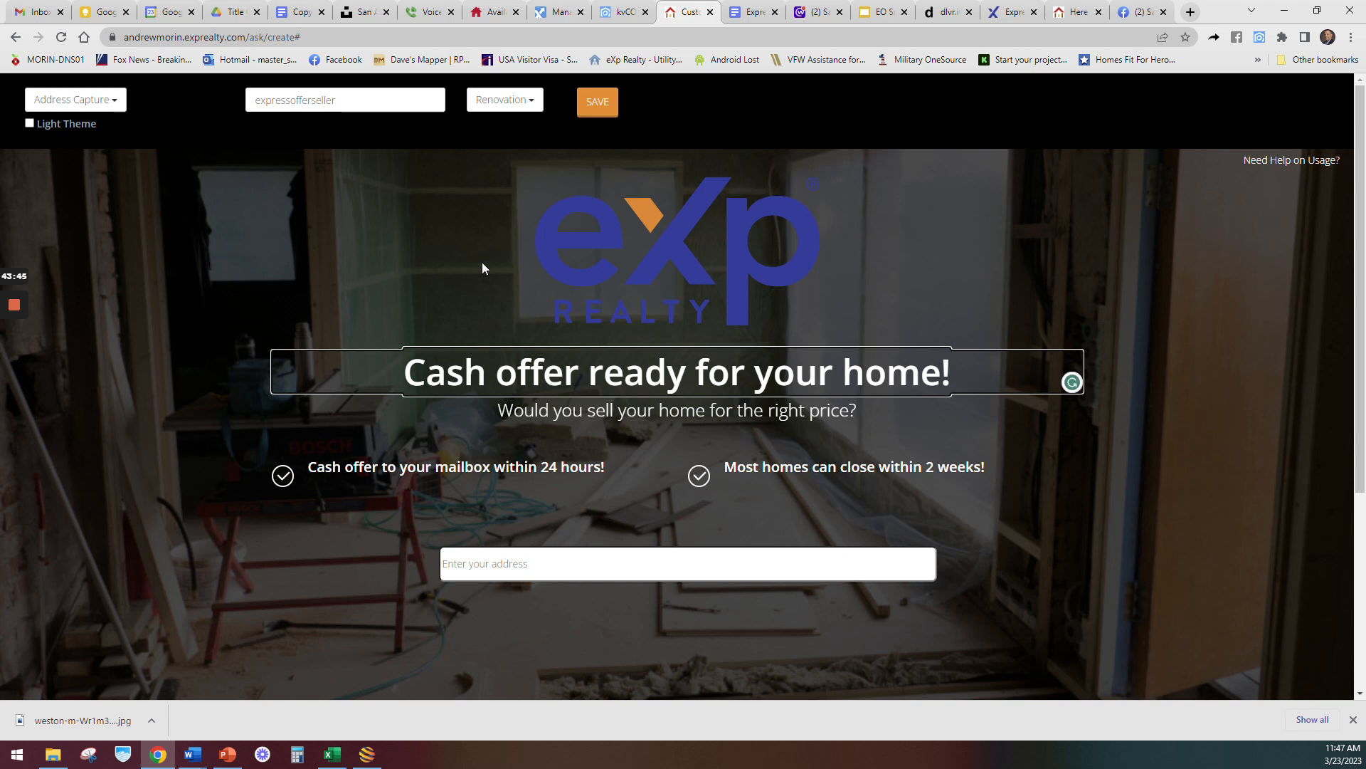
{"action": "left_click", "coordinate": [376, 273]}
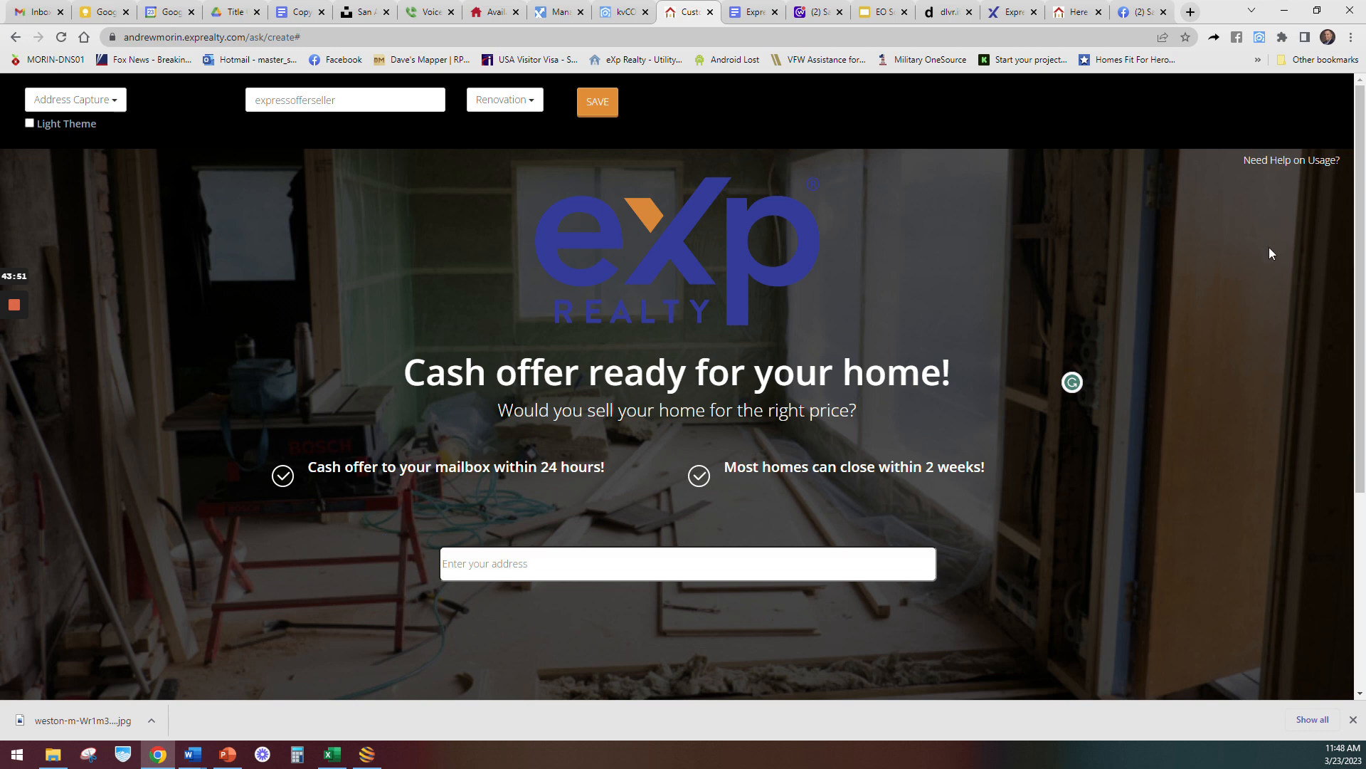
Save and publish the landing page, then share the live page to Pinterest
{"action": "left_click", "coordinate": [597, 104]}
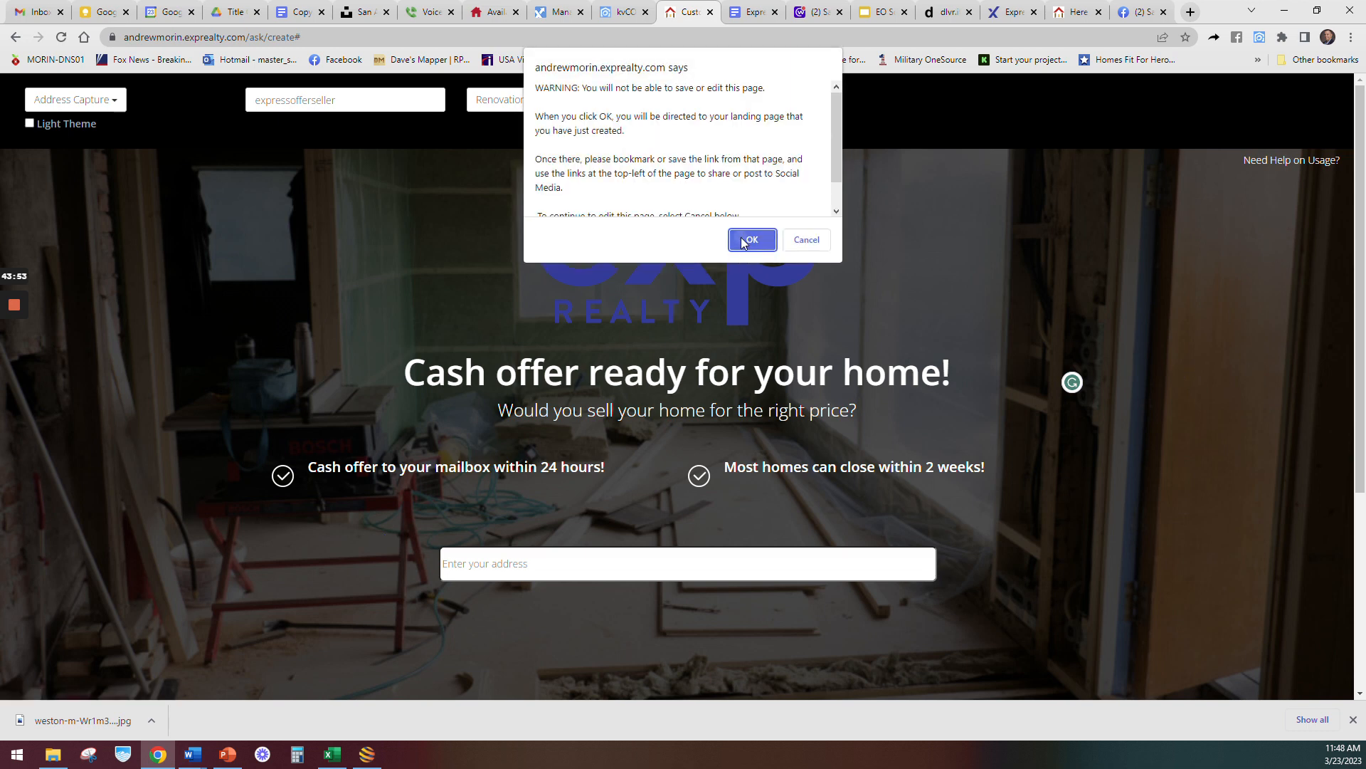
{"action": "left_click", "coordinate": [755, 237]}
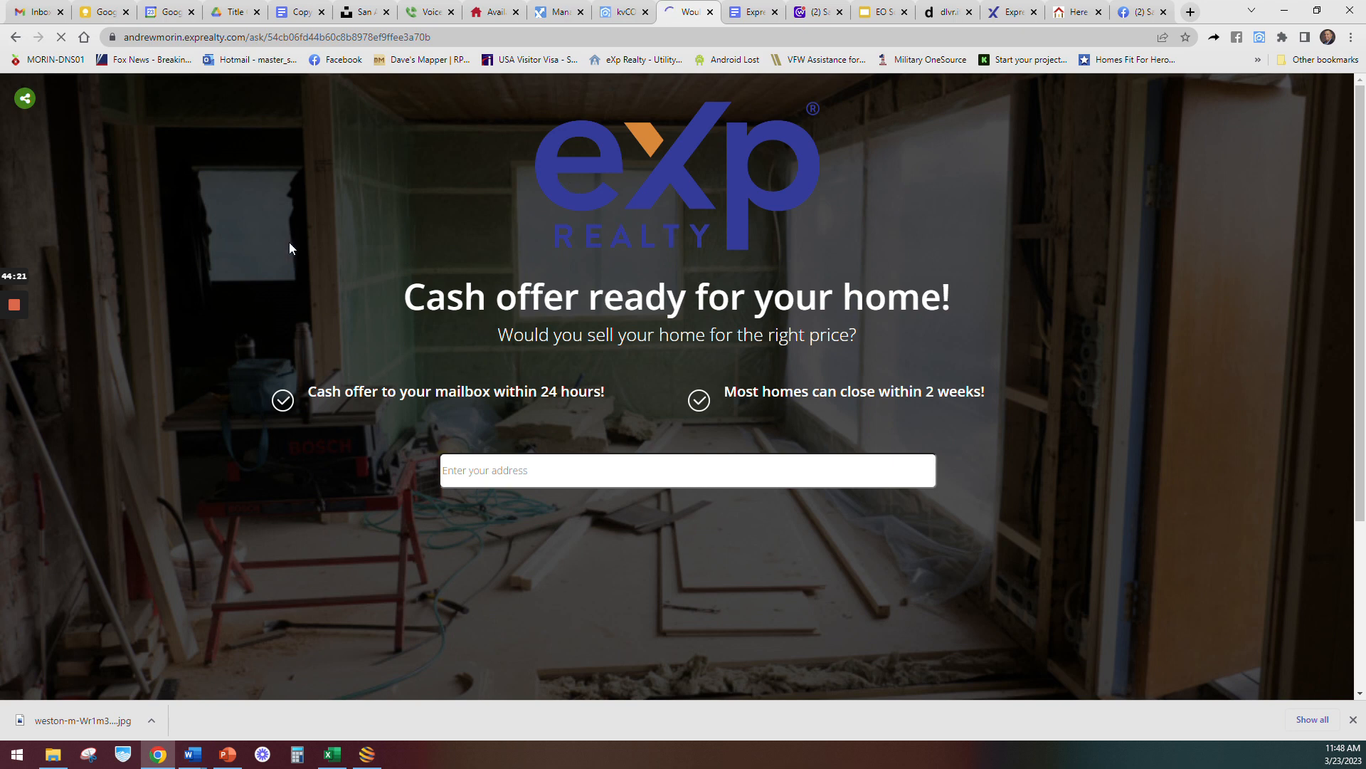
{"action": "left_click", "coordinate": [26, 103]}
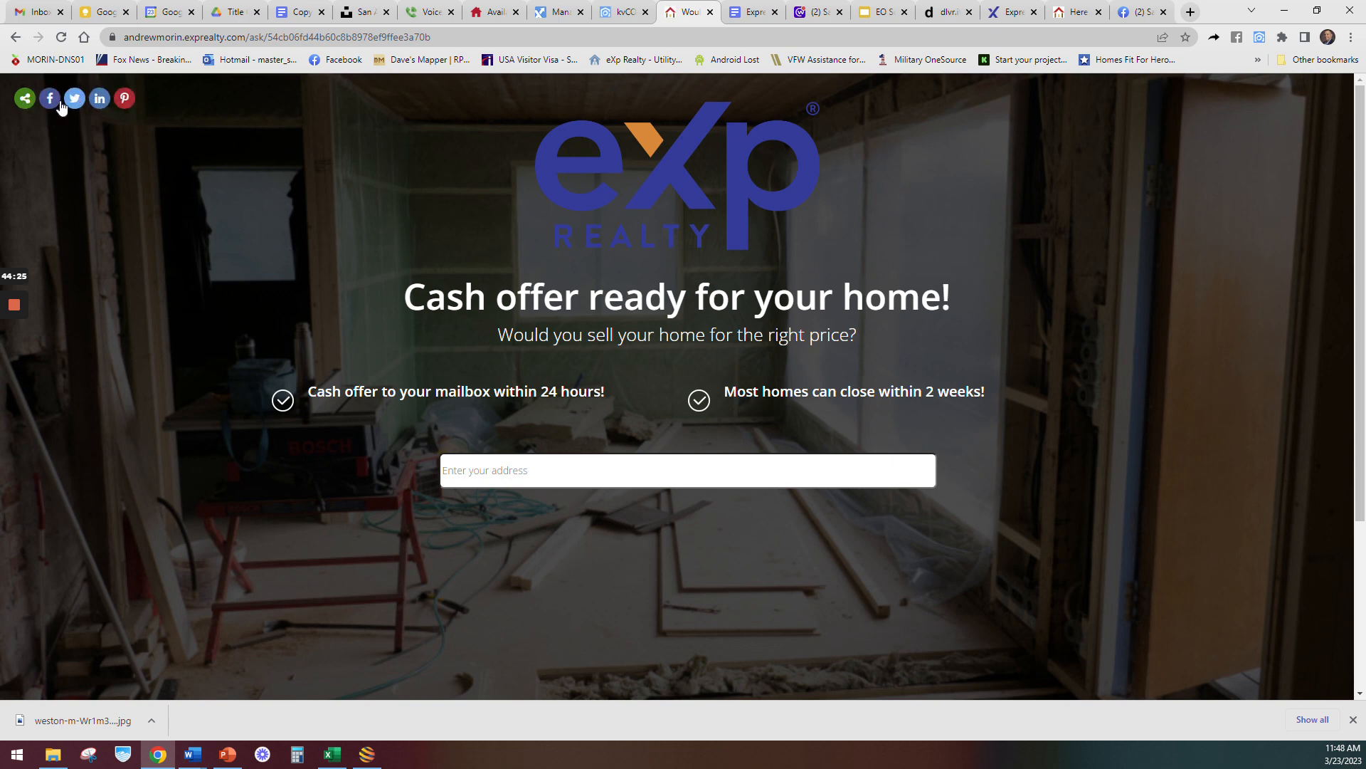
{"action": "left_click_drag", "start_coordinate": [874, 340], "coordinate": [366, 293]}
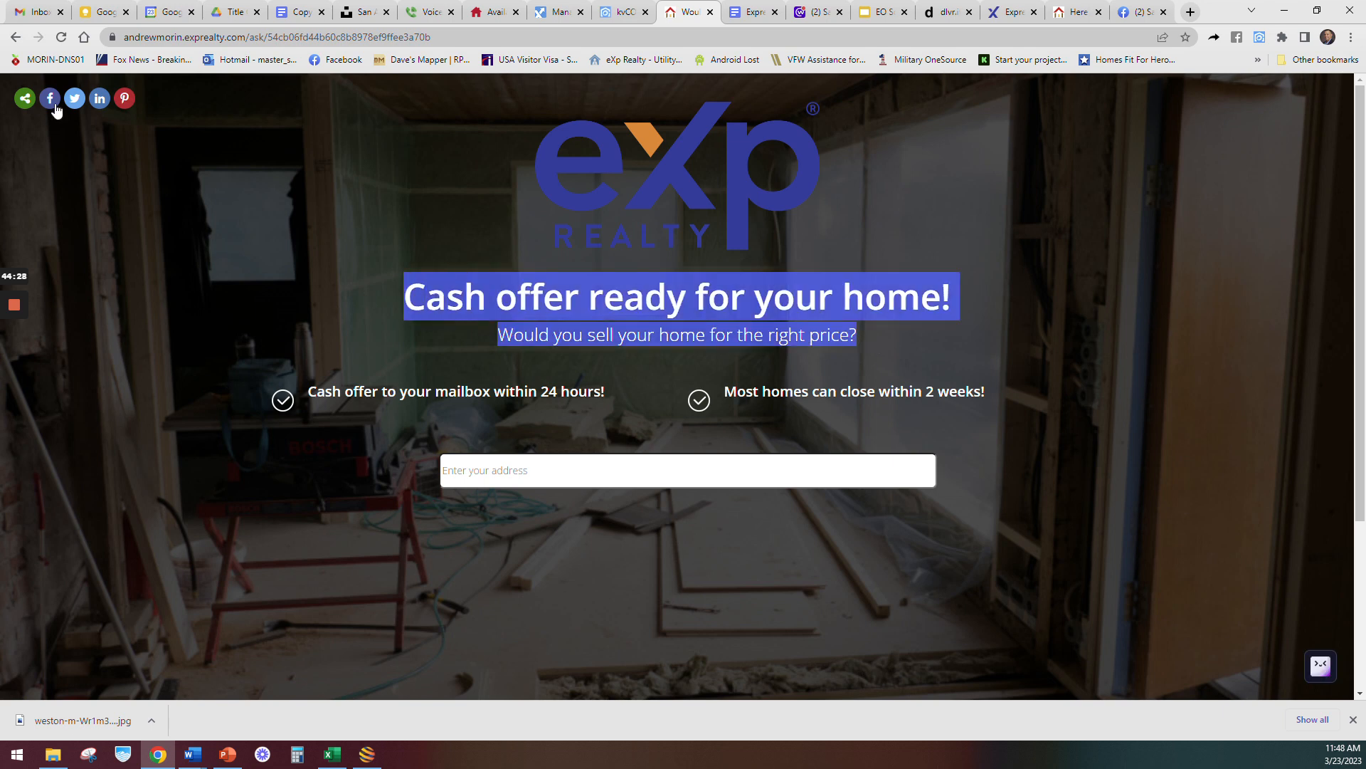
{"action": "left_click", "coordinate": [125, 99]}
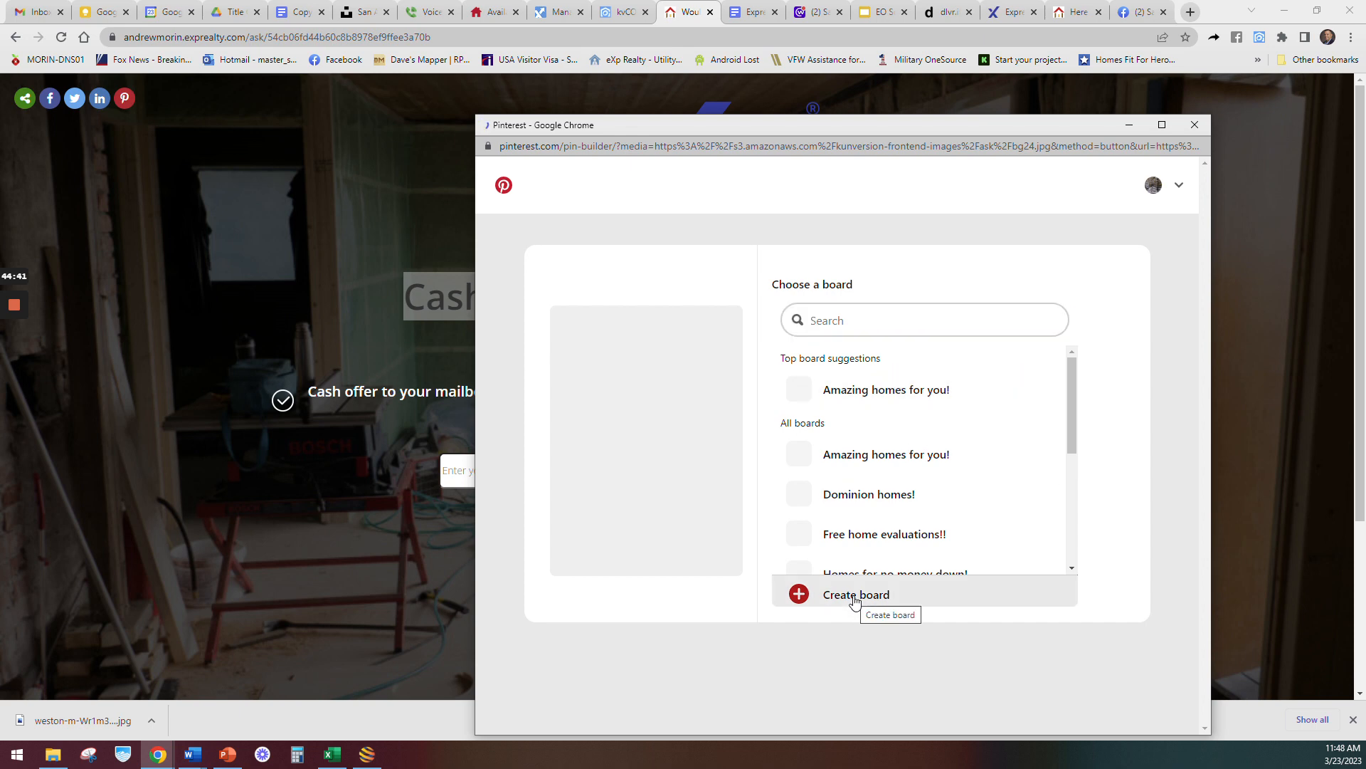
Pin the page to a new Pinterest board named 'Cash for homes!' and close the popup
{"action": "left_click", "coordinate": [855, 602]}
{"action": "left_click", "coordinate": [898, 451]}
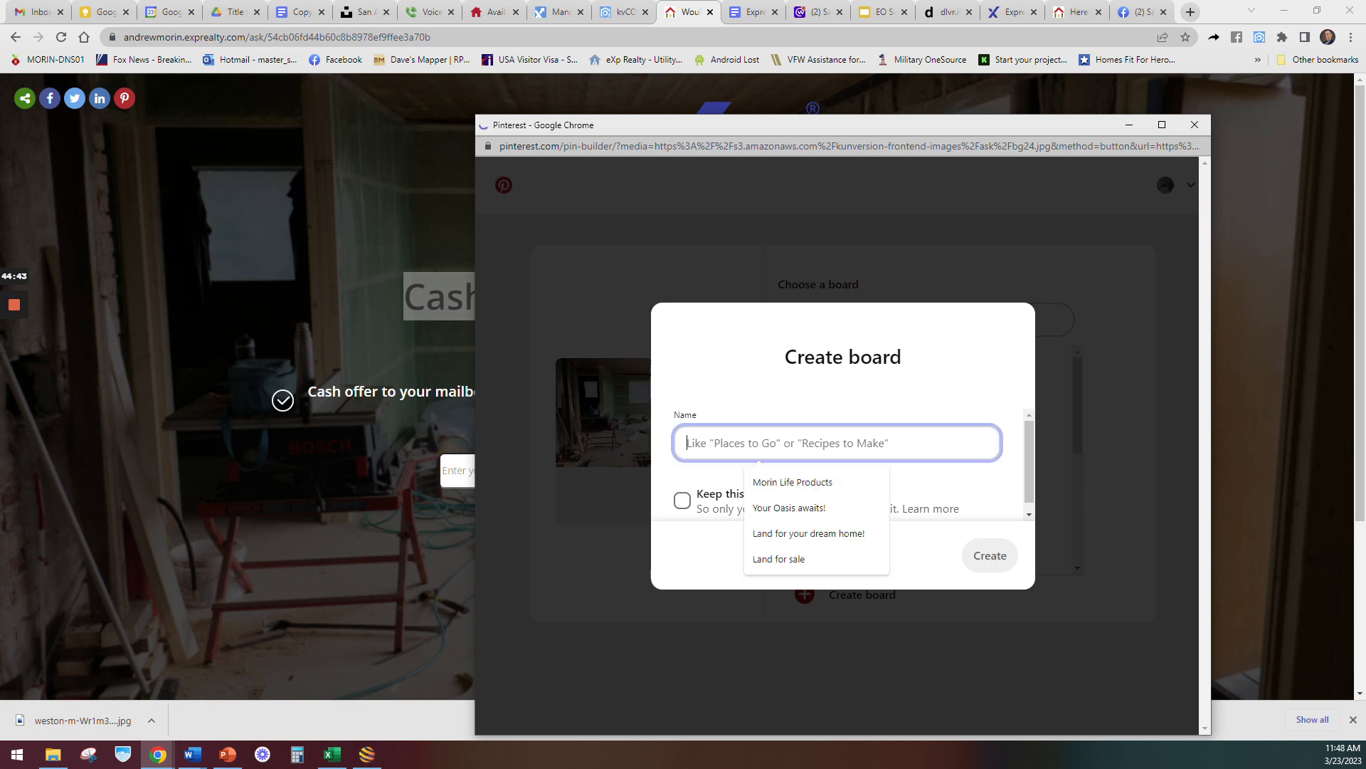
{"action": "type", "text": "cash for homes"}
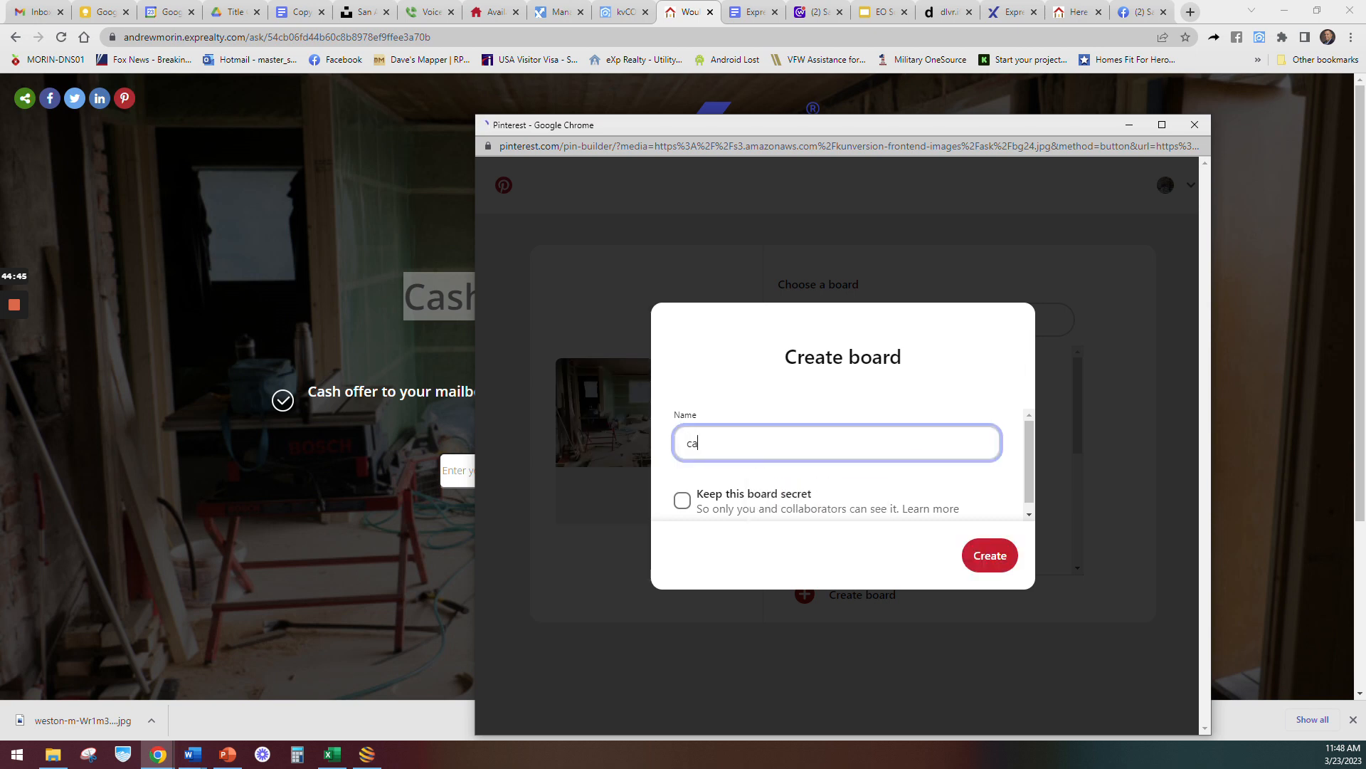
{"action": "type", "text": "!"}
{"action": "left_click", "coordinate": [687, 443]}
{"action": "key", "text": "Delete"}
{"action": "type", "text": "C"}
{"action": "left_click", "coordinate": [735, 443]}
{"action": "left_click", "coordinate": [996, 568]}
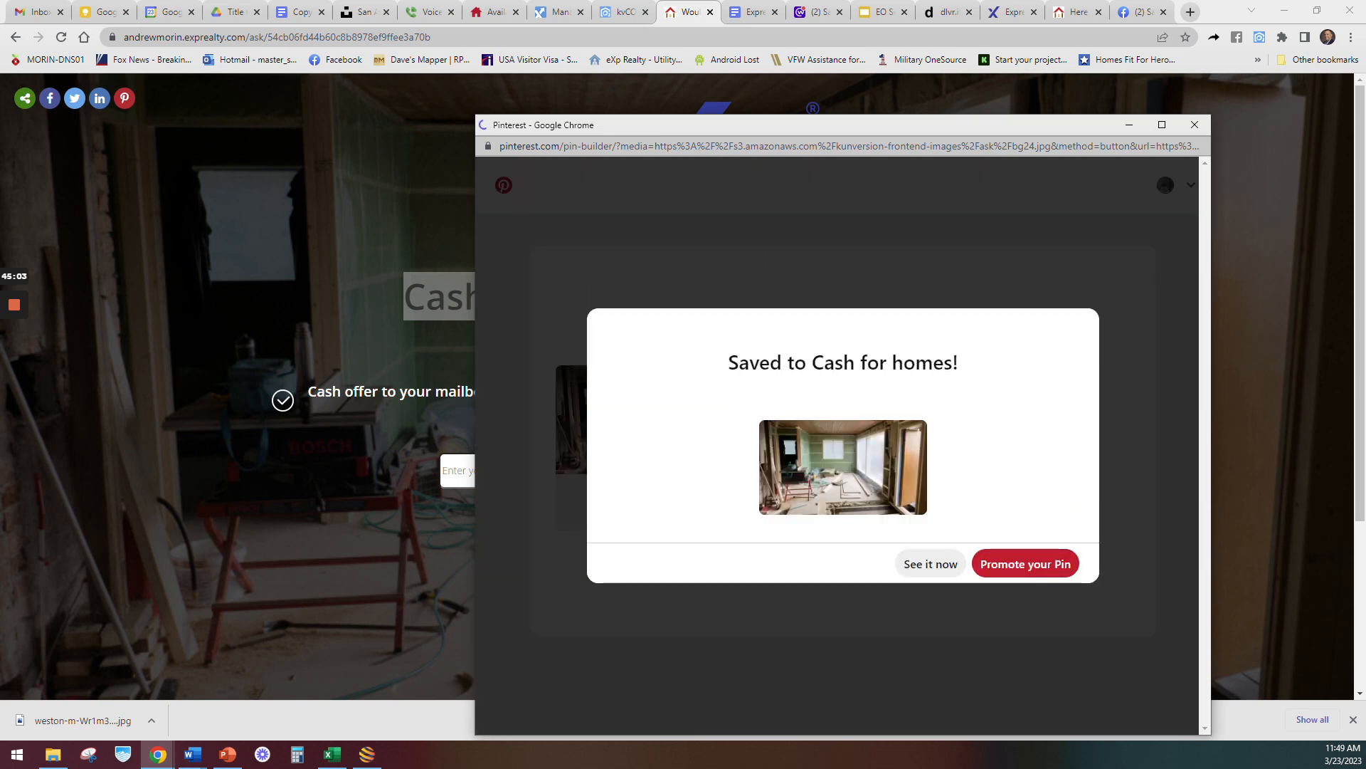
{"action": "left_click", "coordinate": [1194, 123]}
{"action": "left_click", "coordinate": [652, 352]}
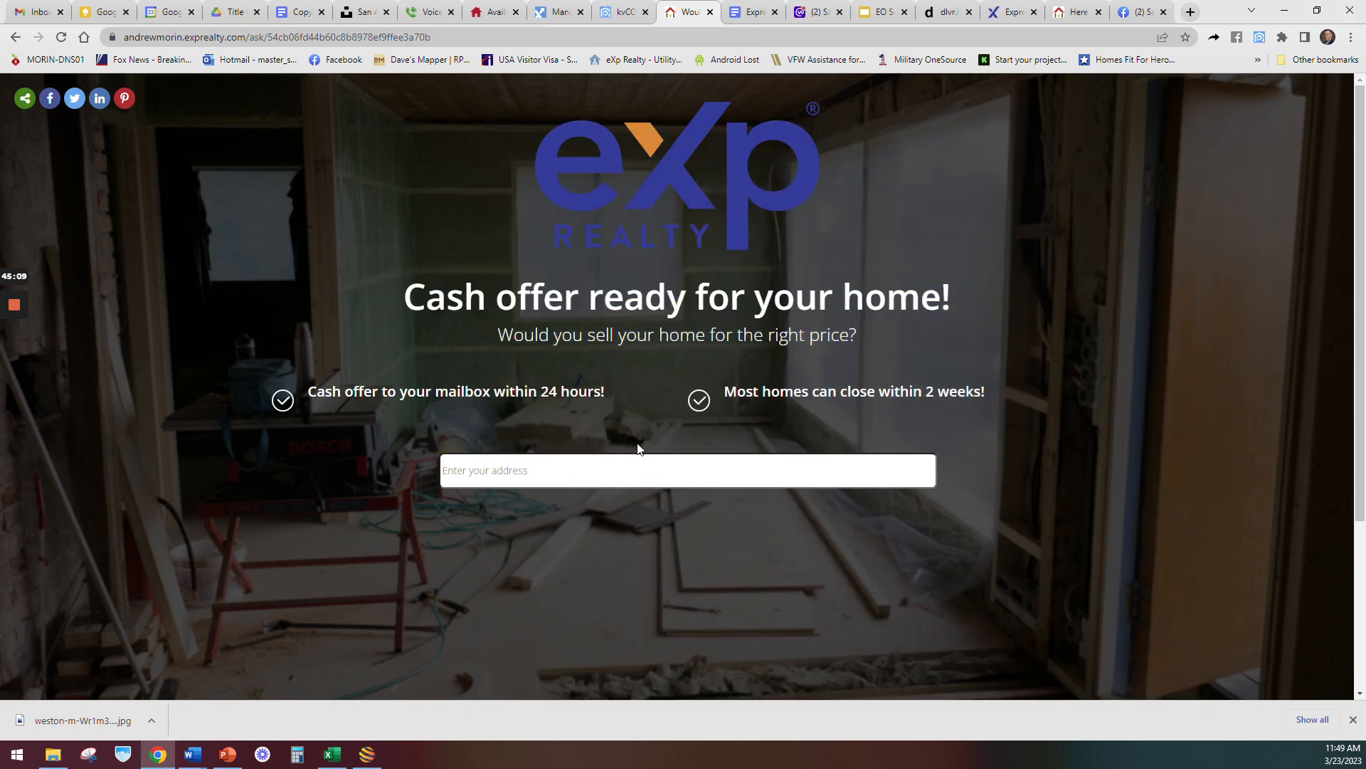
Try the page's address field, then switch to Investor Spreadsheet.xlsx in Excel
{"action": "left_click", "coordinate": [639, 468]}
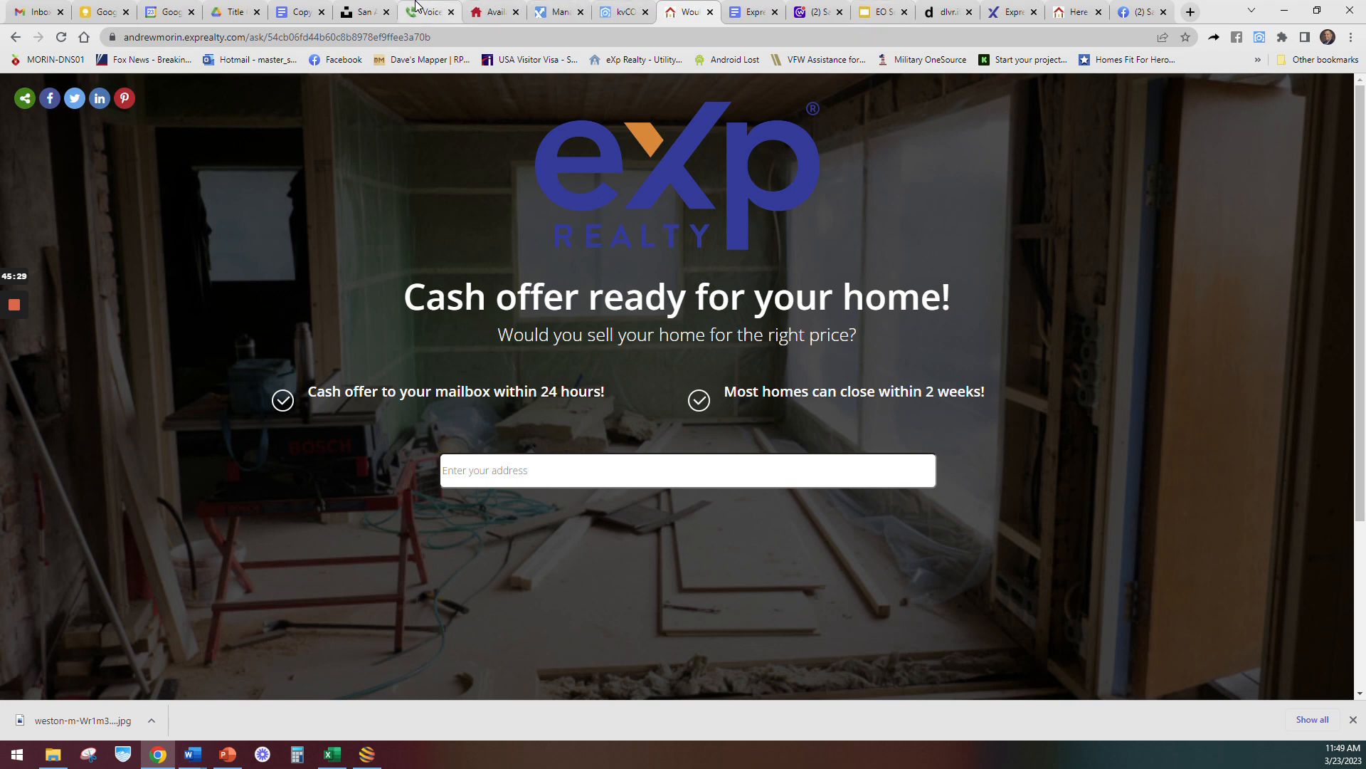
{"action": "left_click", "coordinate": [332, 754]}
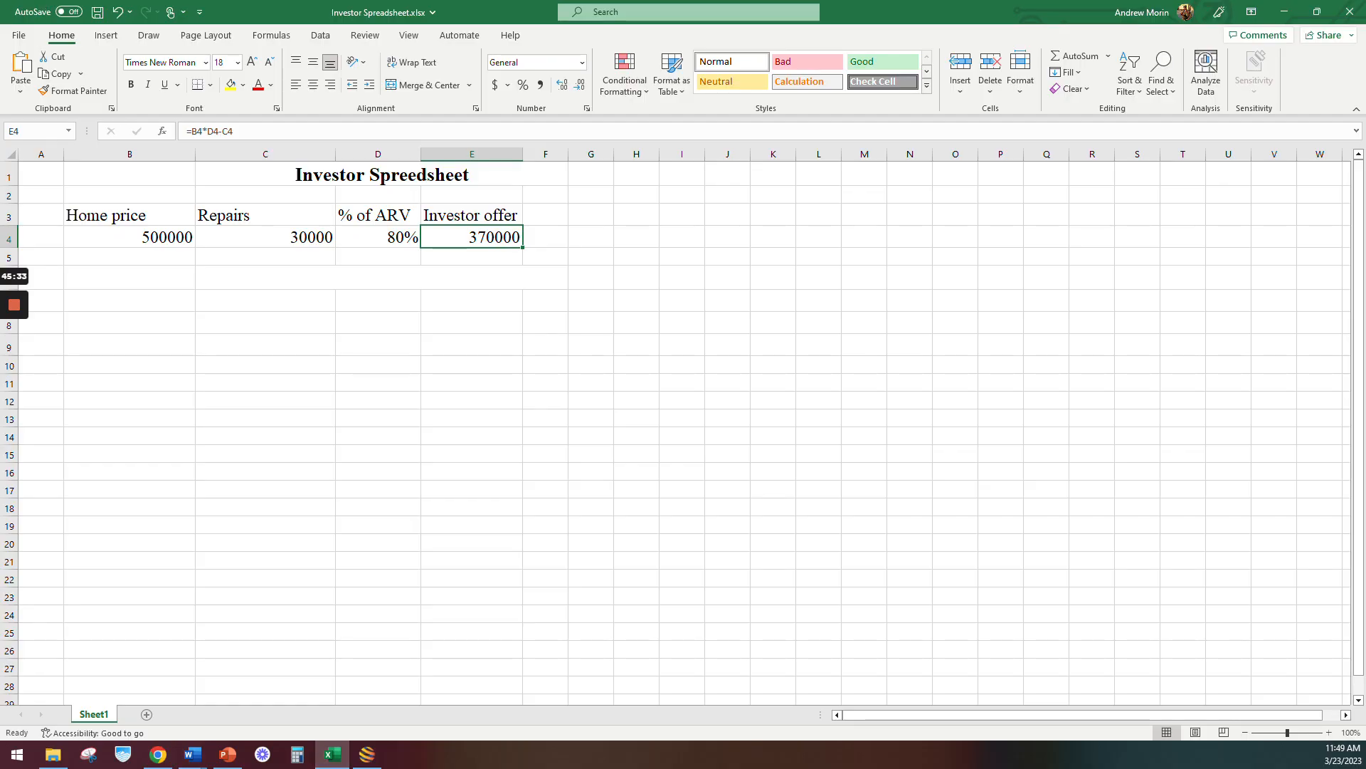
Set the % of ARV value in cell D4 to 70
{"action": "left_click", "coordinate": [378, 237]}
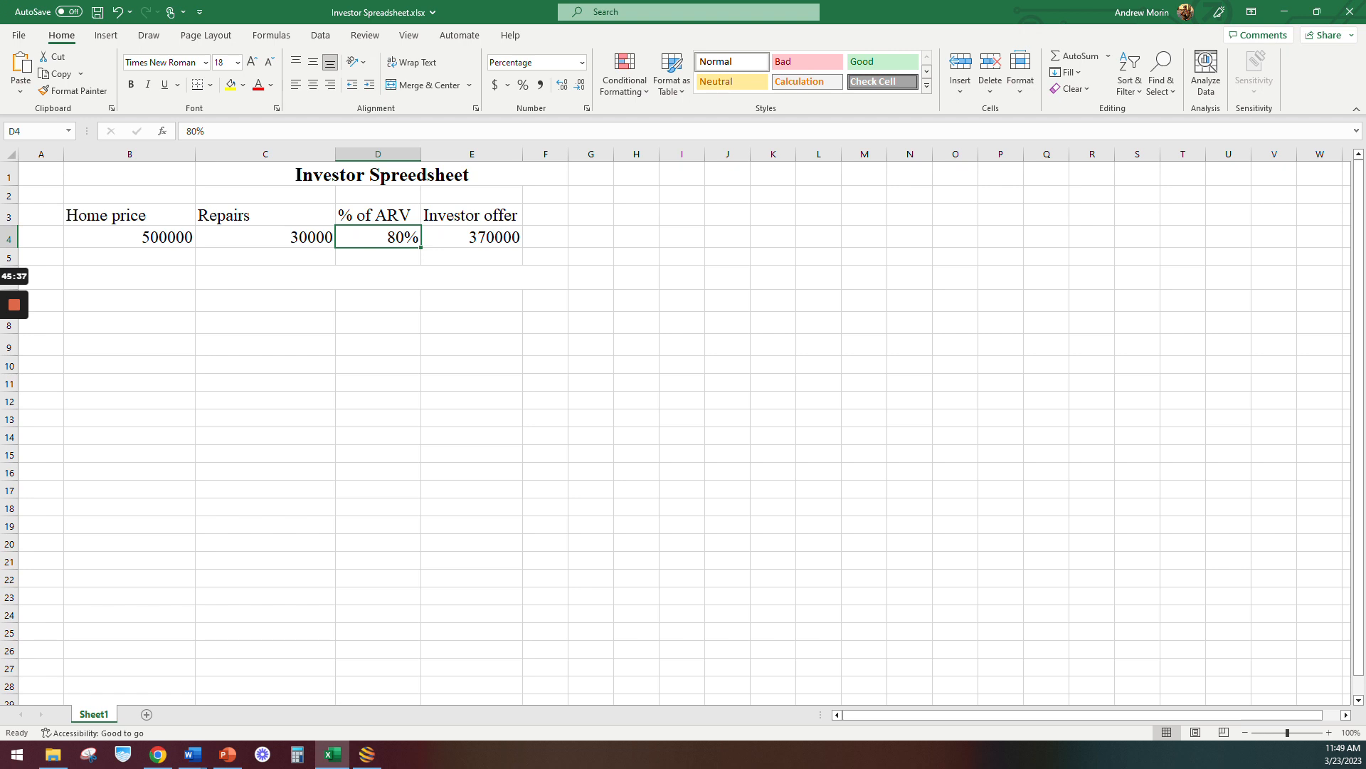
{"action": "left_click", "coordinate": [129, 237]}
{"action": "left_click", "coordinate": [378, 237]}
{"action": "type", "text": "70"}
{"action": "left_click", "coordinate": [381, 277]}
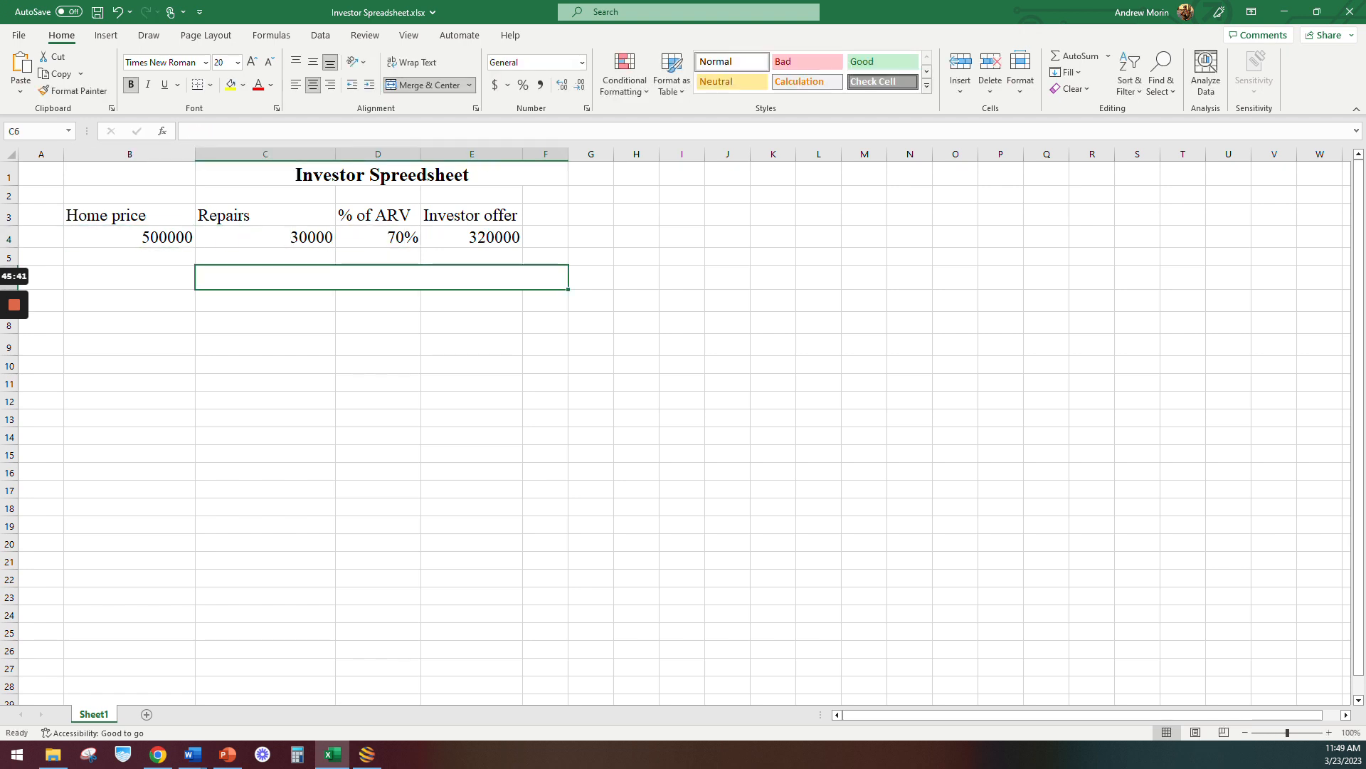
Check the Investor offer formula in E4, then return to the cash-offer landing page in Chrome
{"action": "left_click", "coordinate": [591, 300]}
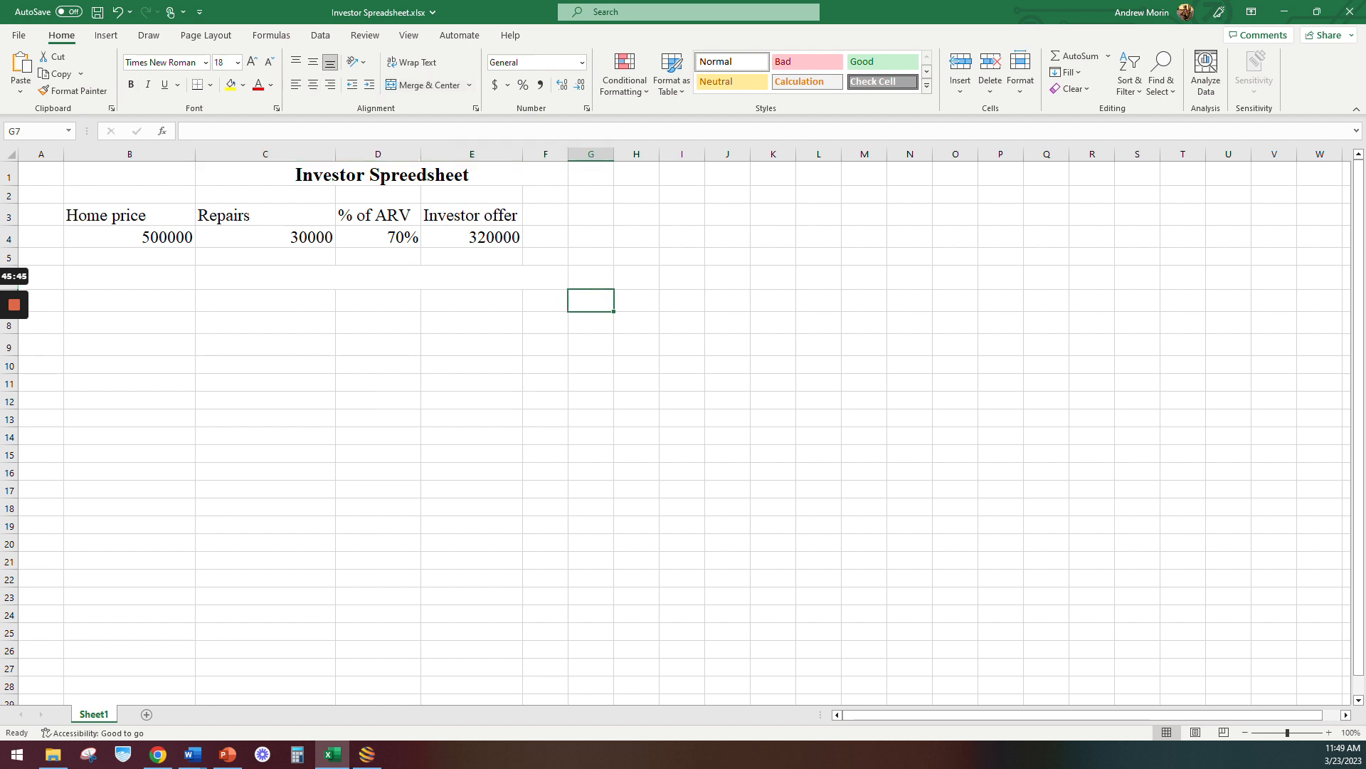
{"action": "left_click", "coordinate": [472, 237]}
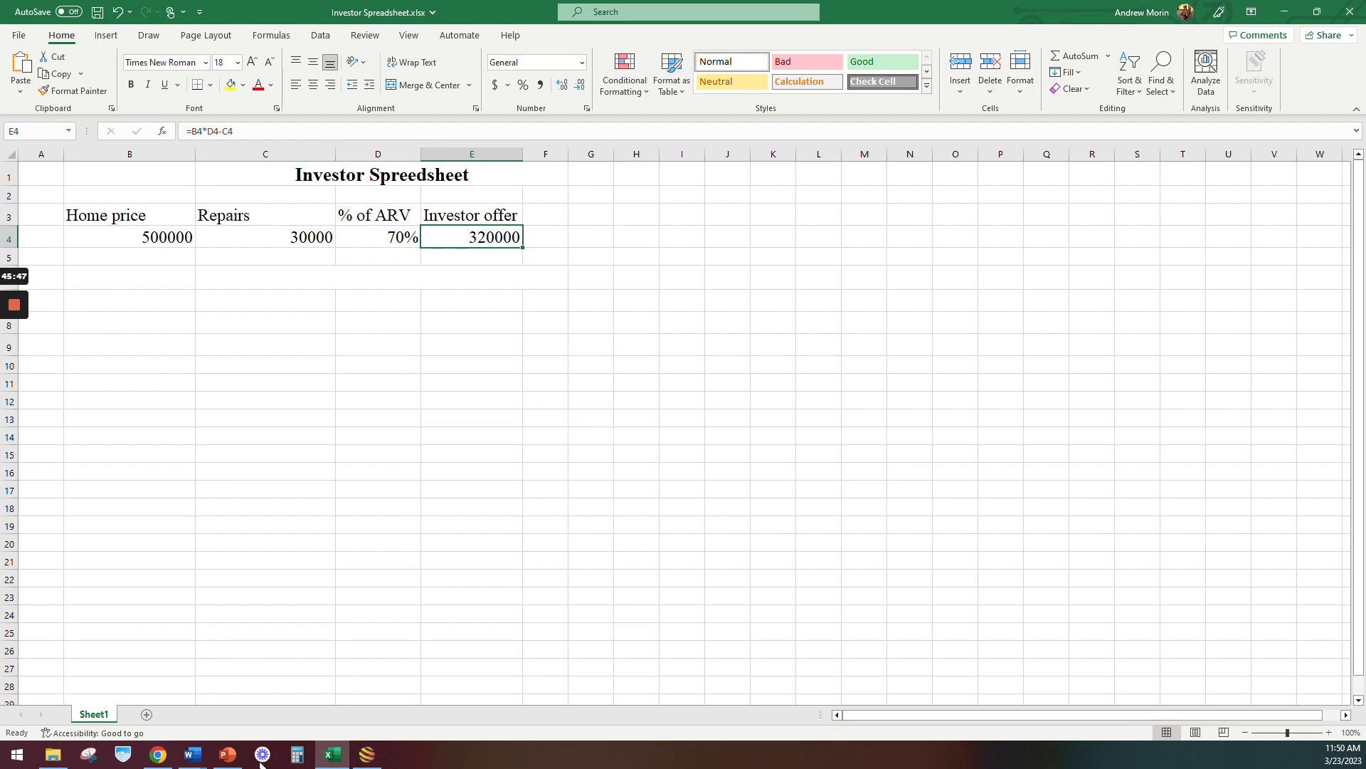
{"action": "left_click", "coordinate": [158, 754]}
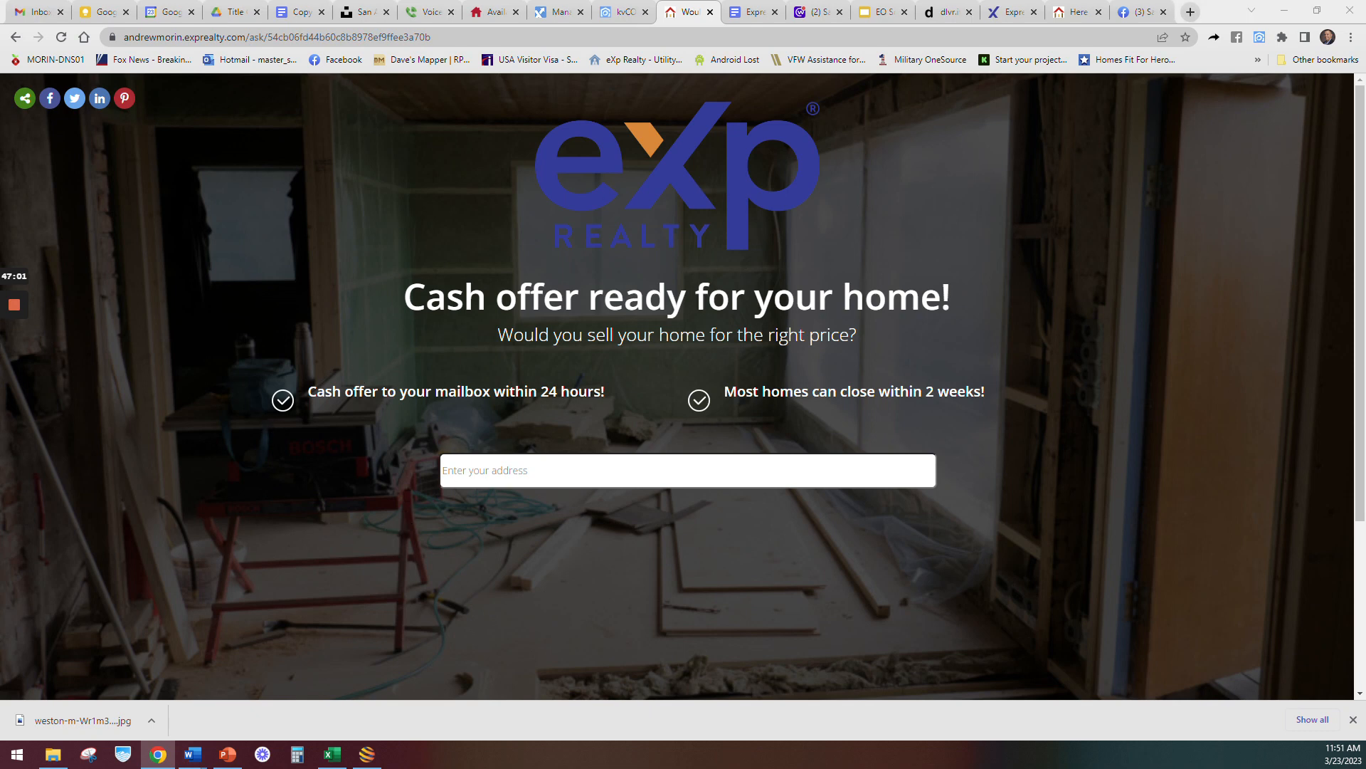
Switch to the Facebook land group tab and go to the Facebook home feed
{"action": "key", "text": "super+d"}
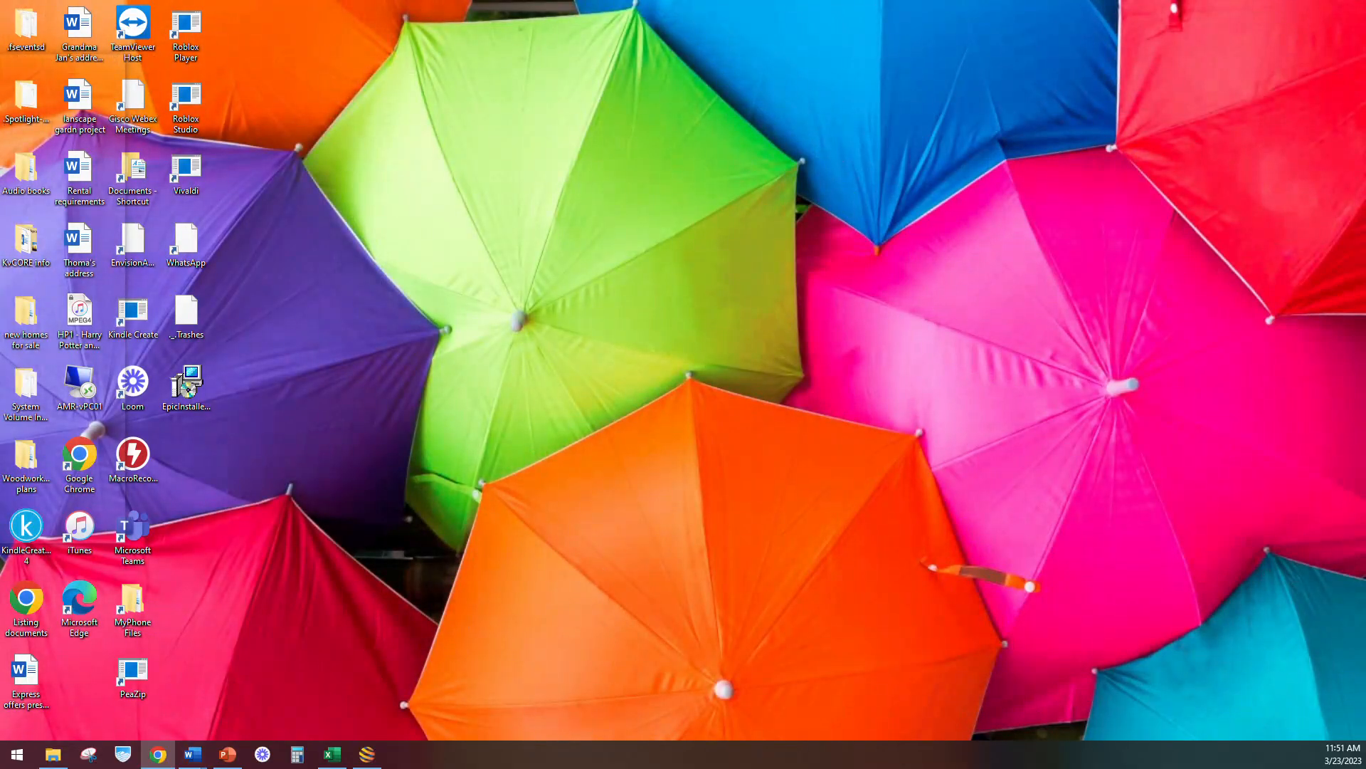
{"action": "key", "text": "super+d"}
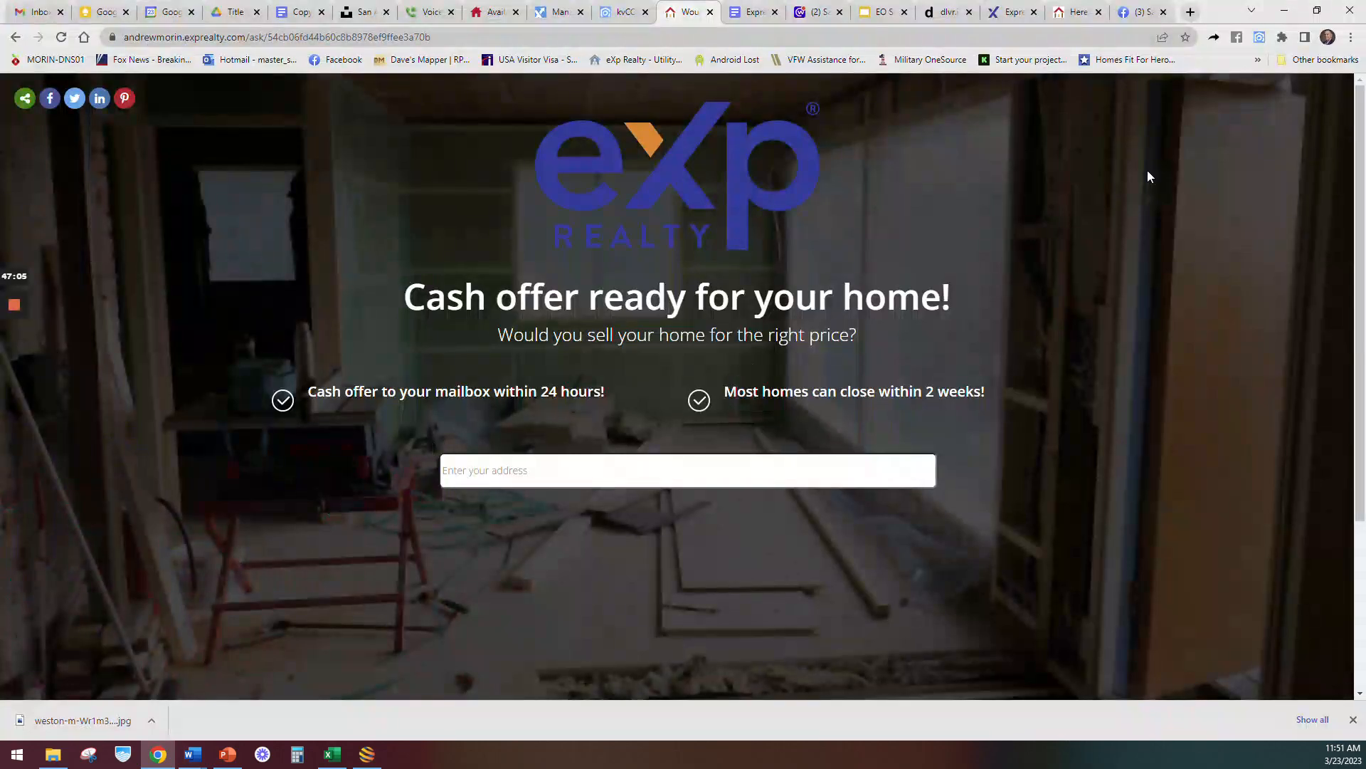
{"action": "left_click", "coordinate": [1154, 10]}
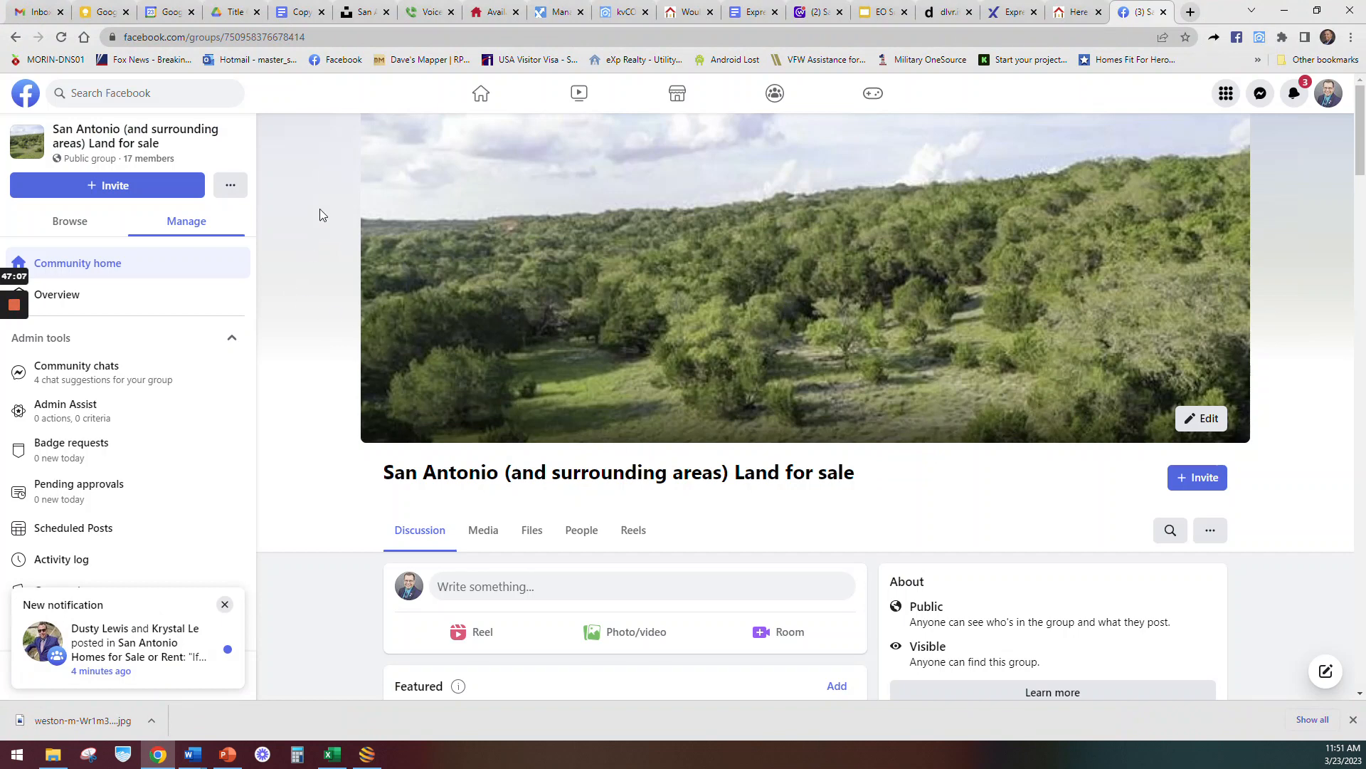
{"action": "left_click", "coordinate": [480, 110]}
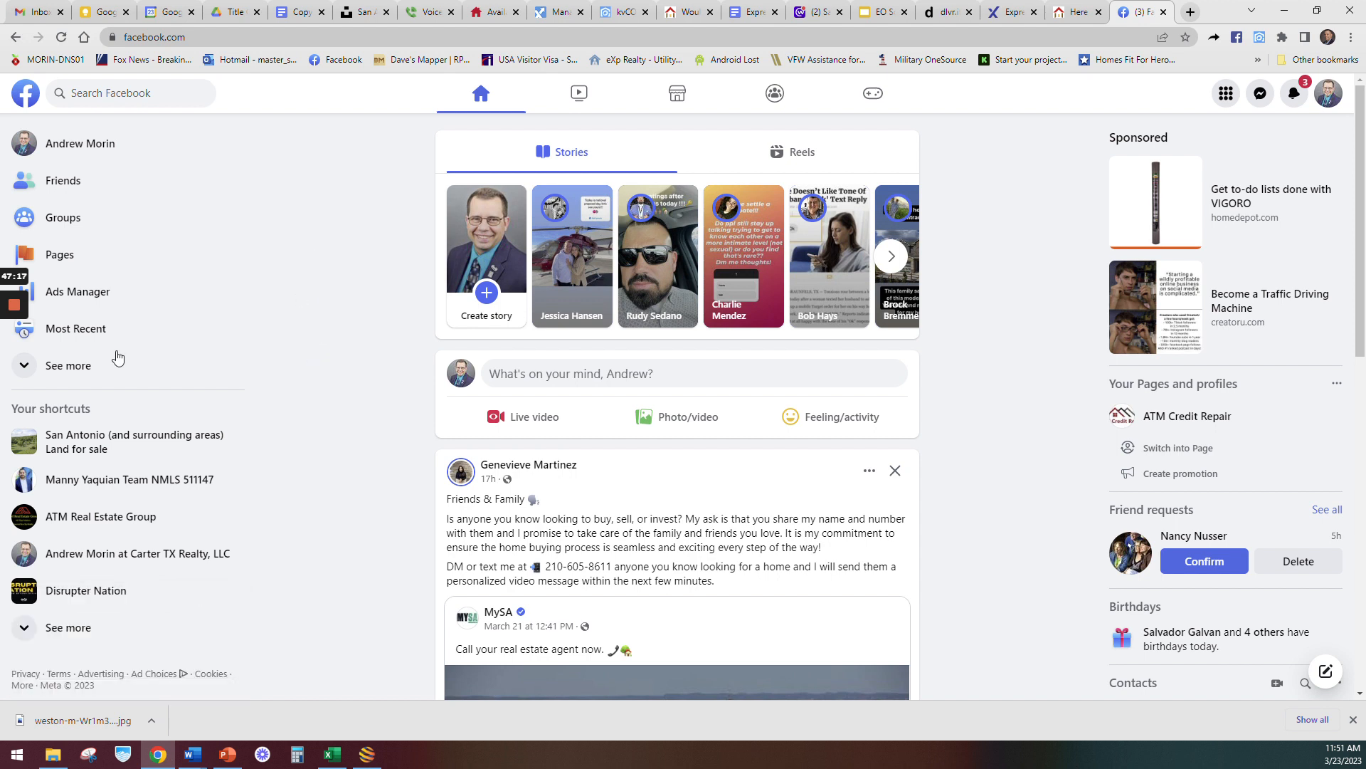
Expand the full shortcuts list in the sidebar and open Ads Manager
{"action": "left_click", "coordinate": [86, 364]}
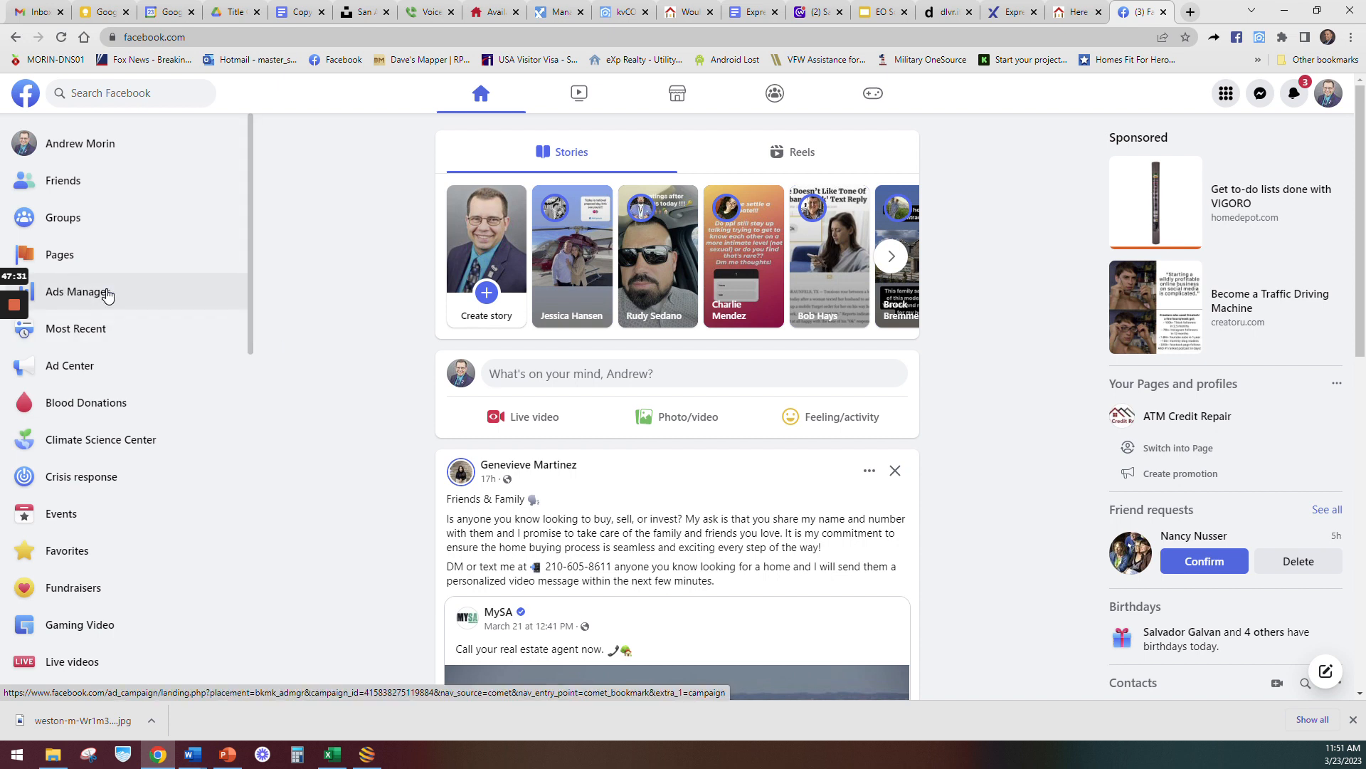
{"action": "scroll", "coordinate": [136, 356], "scroll_direction": "down", "scroll_amount": 8}
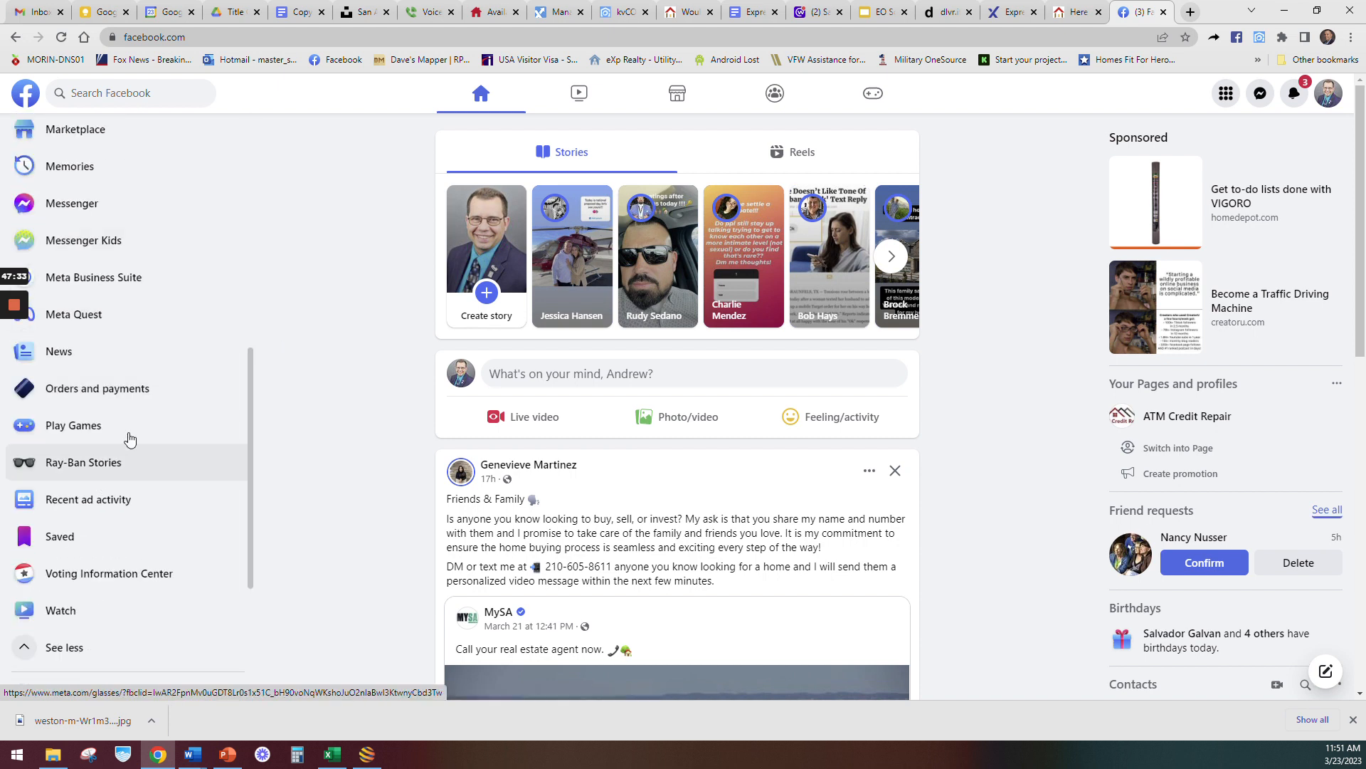
{"action": "scroll", "coordinate": [172, 350], "scroll_direction": "up", "scroll_amount": 6}
{"action": "scroll", "coordinate": [153, 335], "scroll_direction": "up", "scroll_amount": 2}
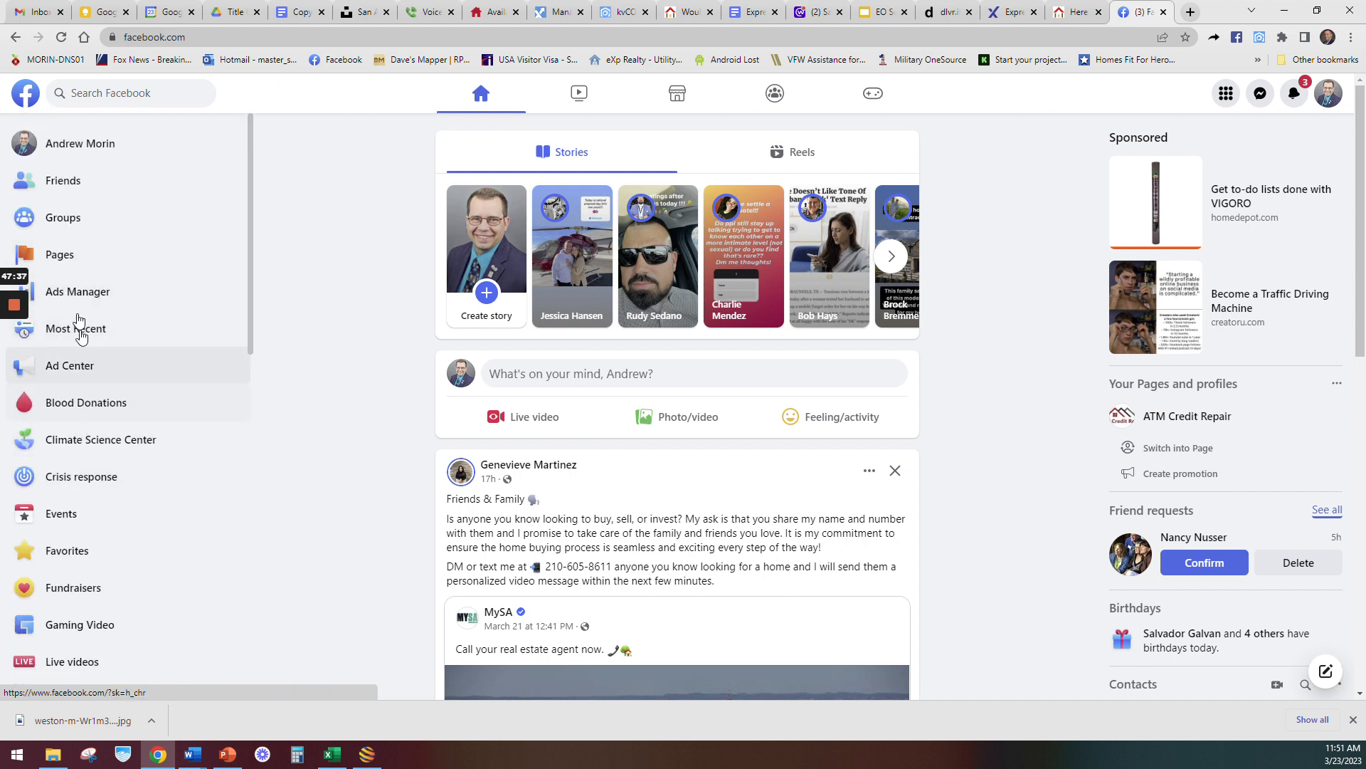
{"action": "left_click", "coordinate": [72, 289]}
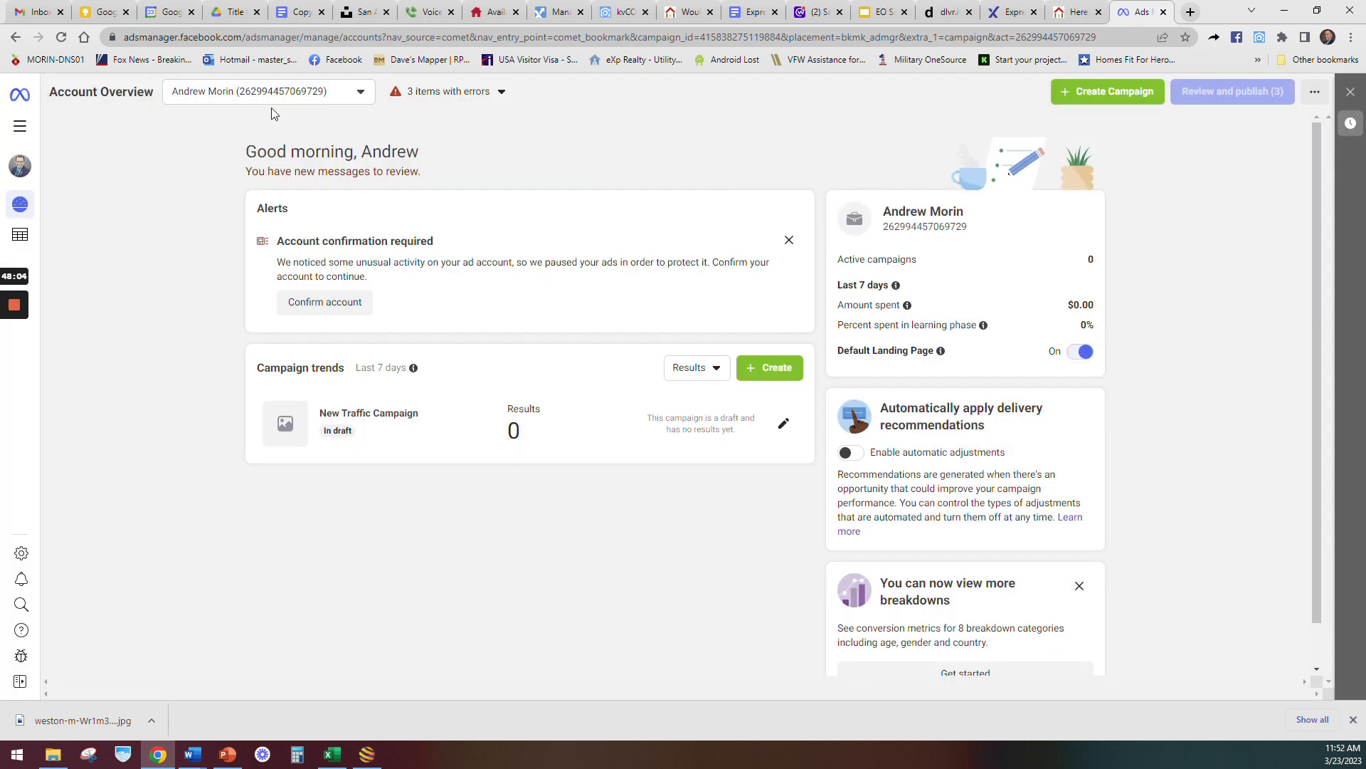
Dismiss the disabled-account notice, switch to the realty business ad account, and open its campaigns list
{"action": "left_click", "coordinate": [890, 208]}
{"action": "left_click", "coordinate": [257, 96]}
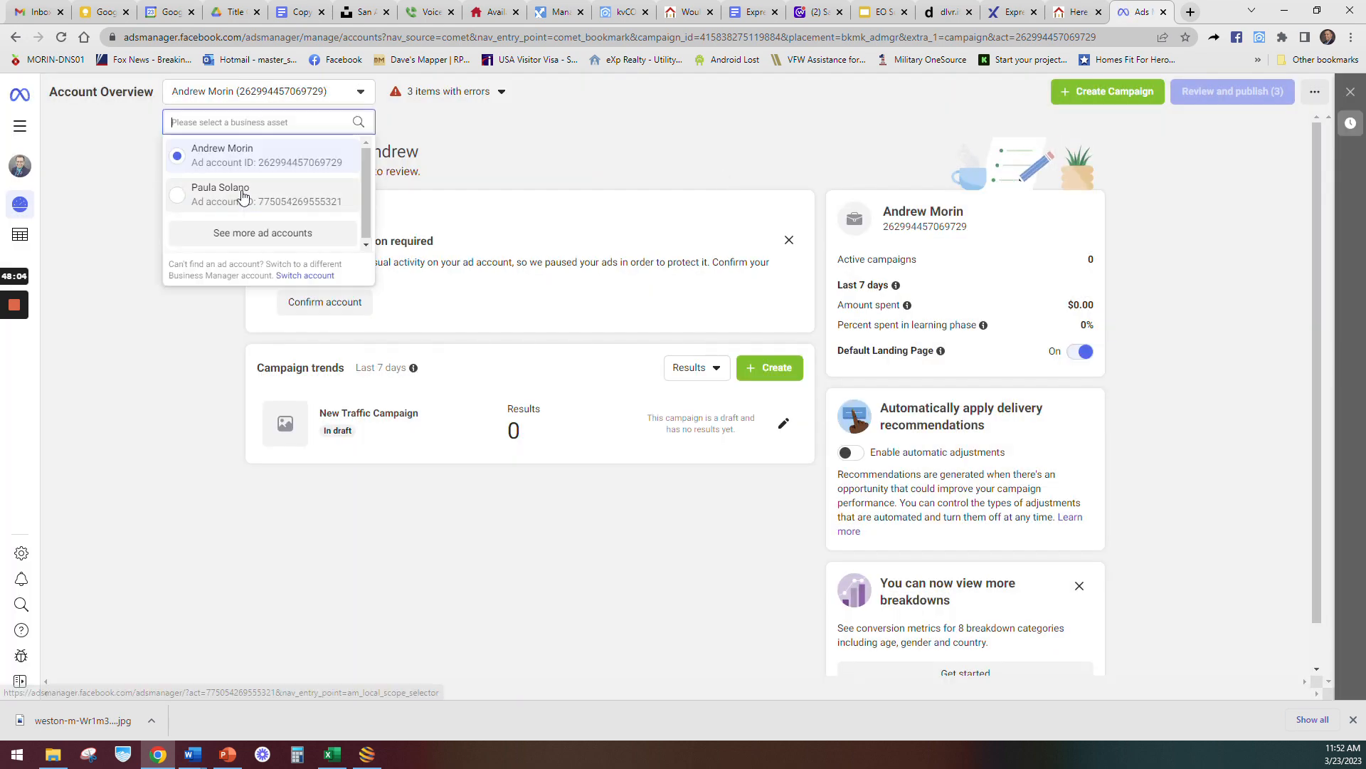
{"action": "left_click", "coordinate": [221, 230]}
{"action": "left_click", "coordinate": [244, 188]}
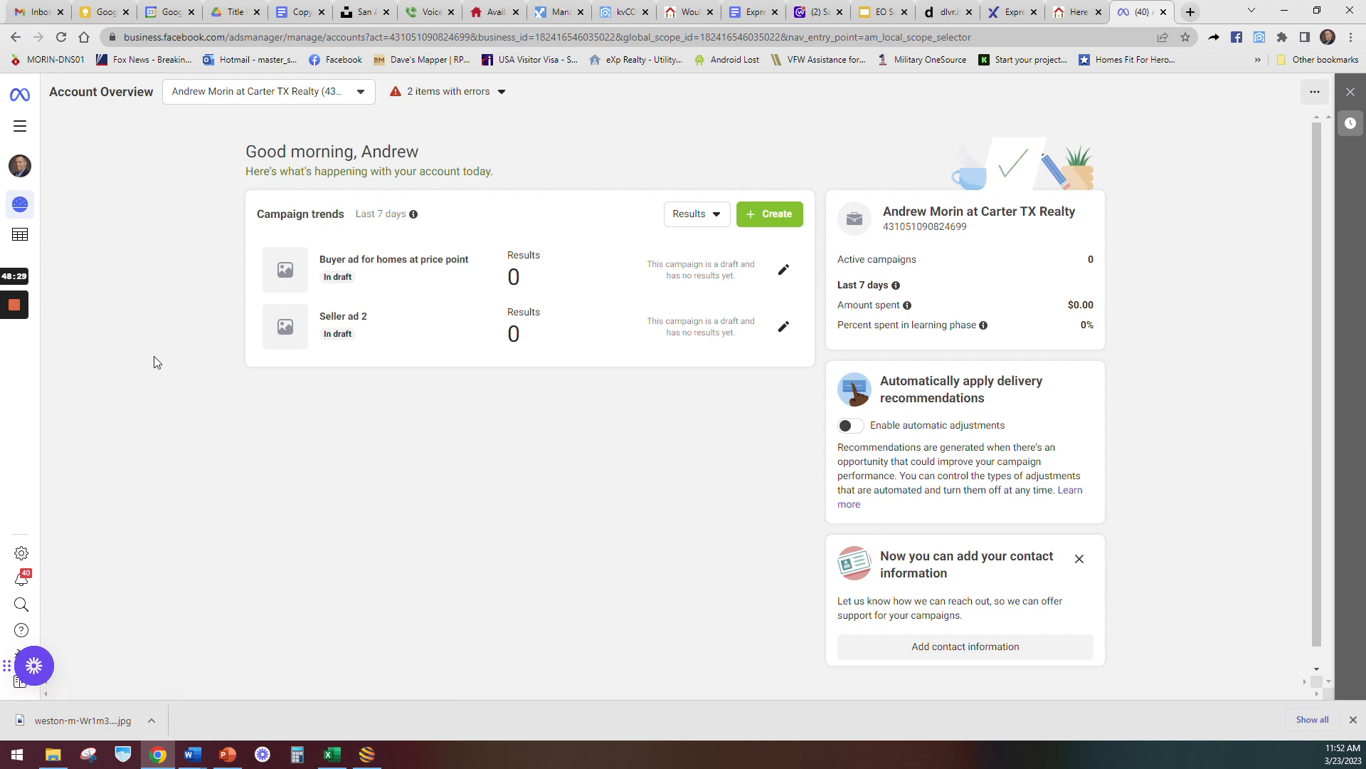
{"action": "left_click", "coordinate": [20, 126]}
{"action": "left_click", "coordinate": [93, 170]}
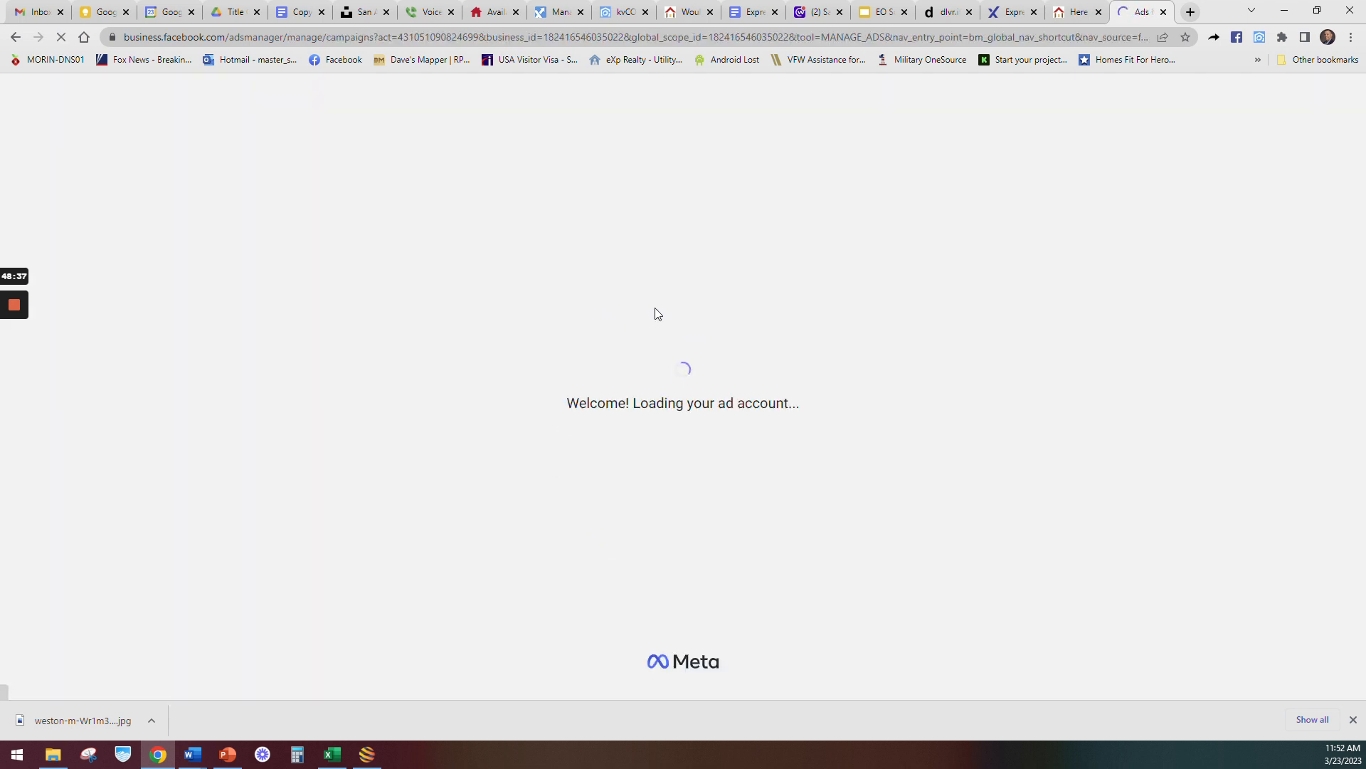
Close the cash-offer landing page tab and return to the kvCORE lead engine page
{"action": "left_click", "coordinate": [687, 11]}
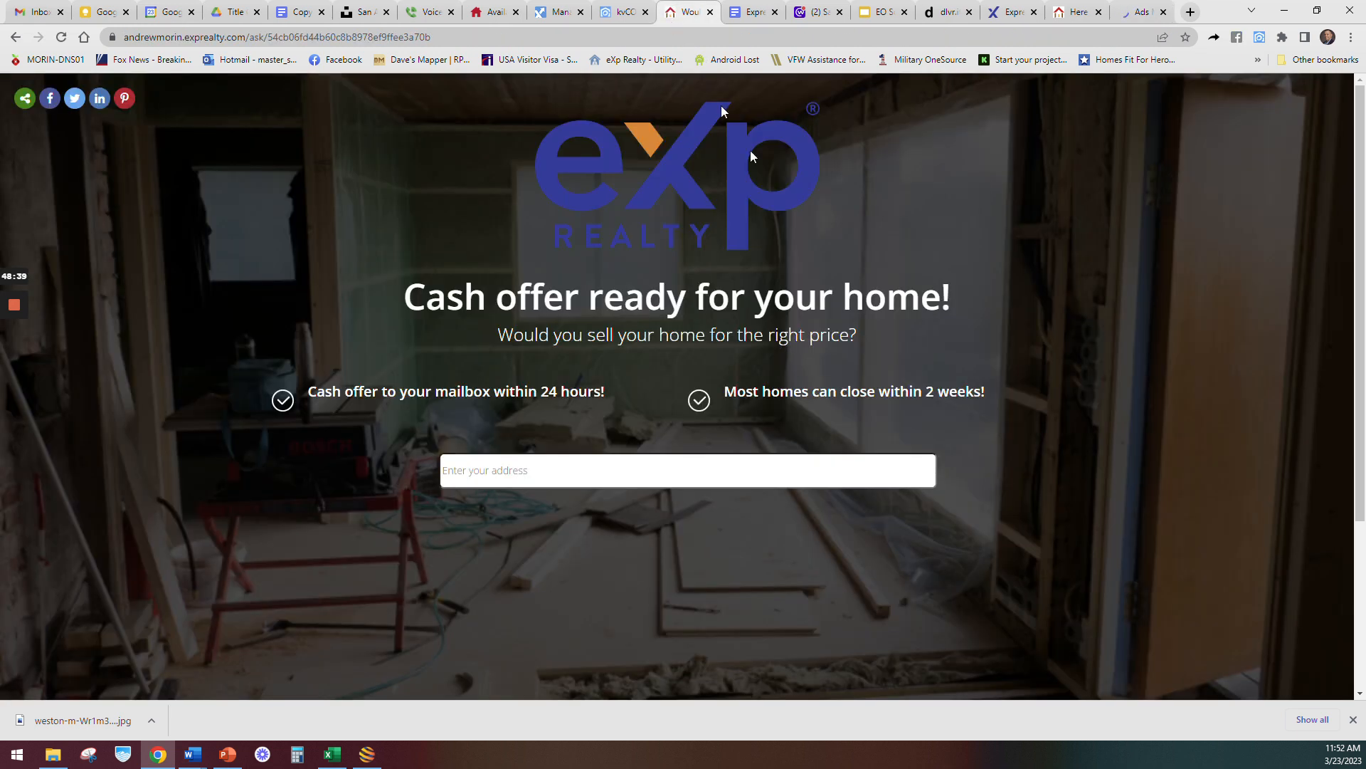
{"action": "left_click", "coordinate": [710, 12]}
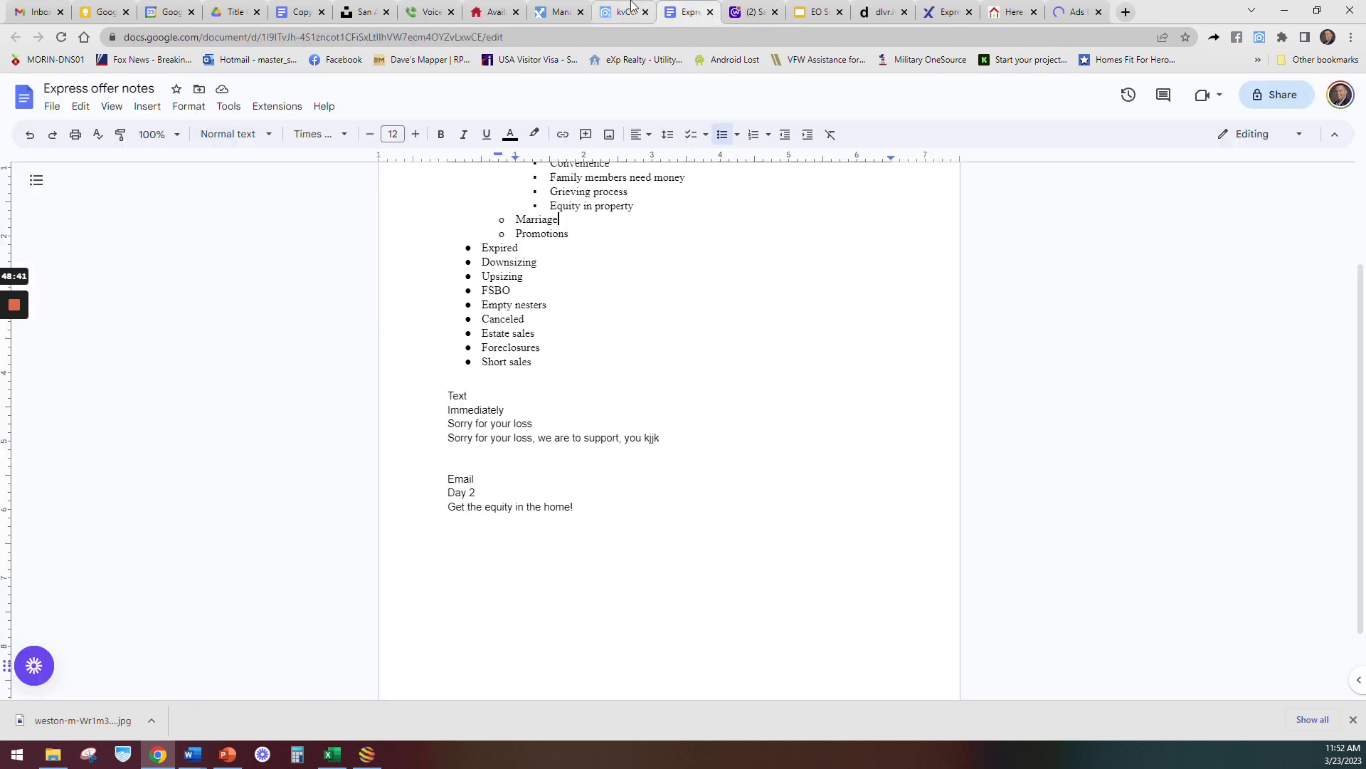
{"action": "left_click", "coordinate": [623, 11]}
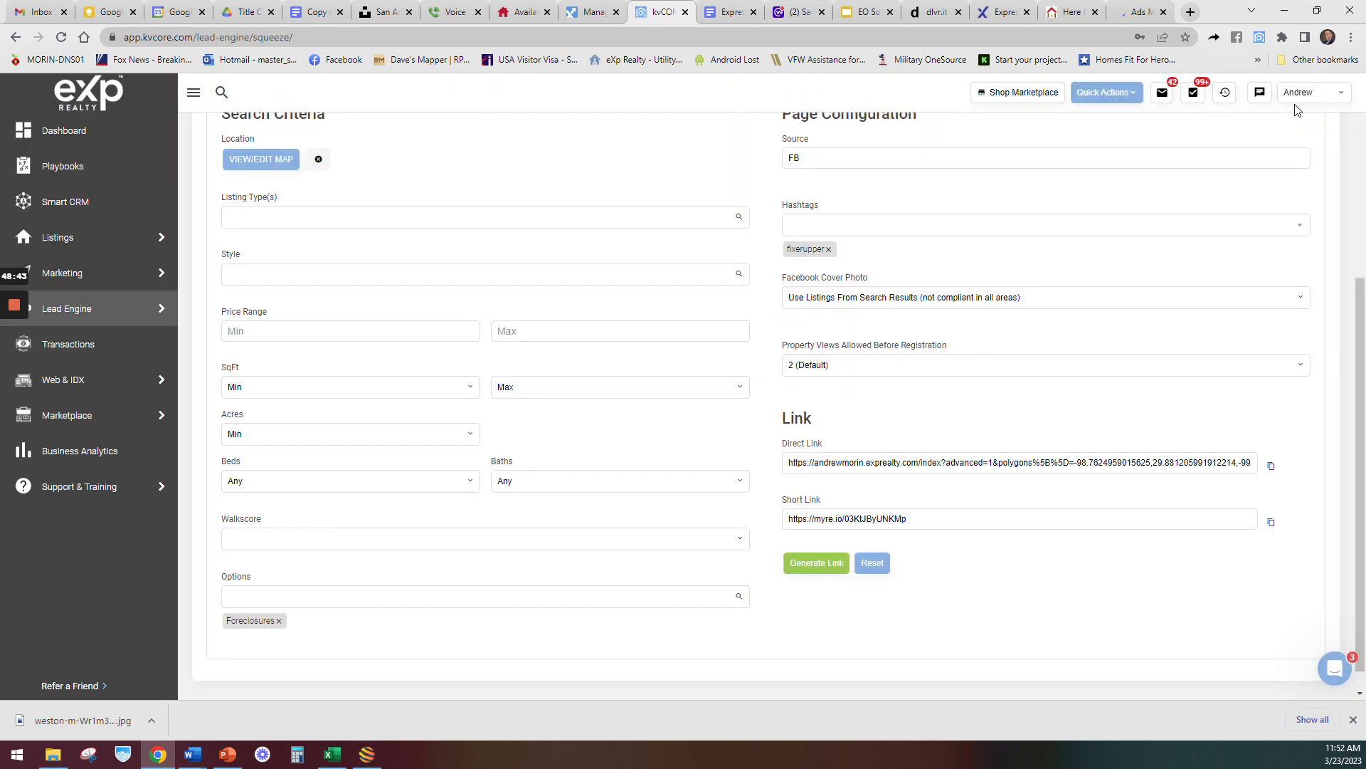
Open the agent's own eXp website from the account menu, then switch to Google Keep
{"action": "left_click", "coordinate": [1291, 94]}
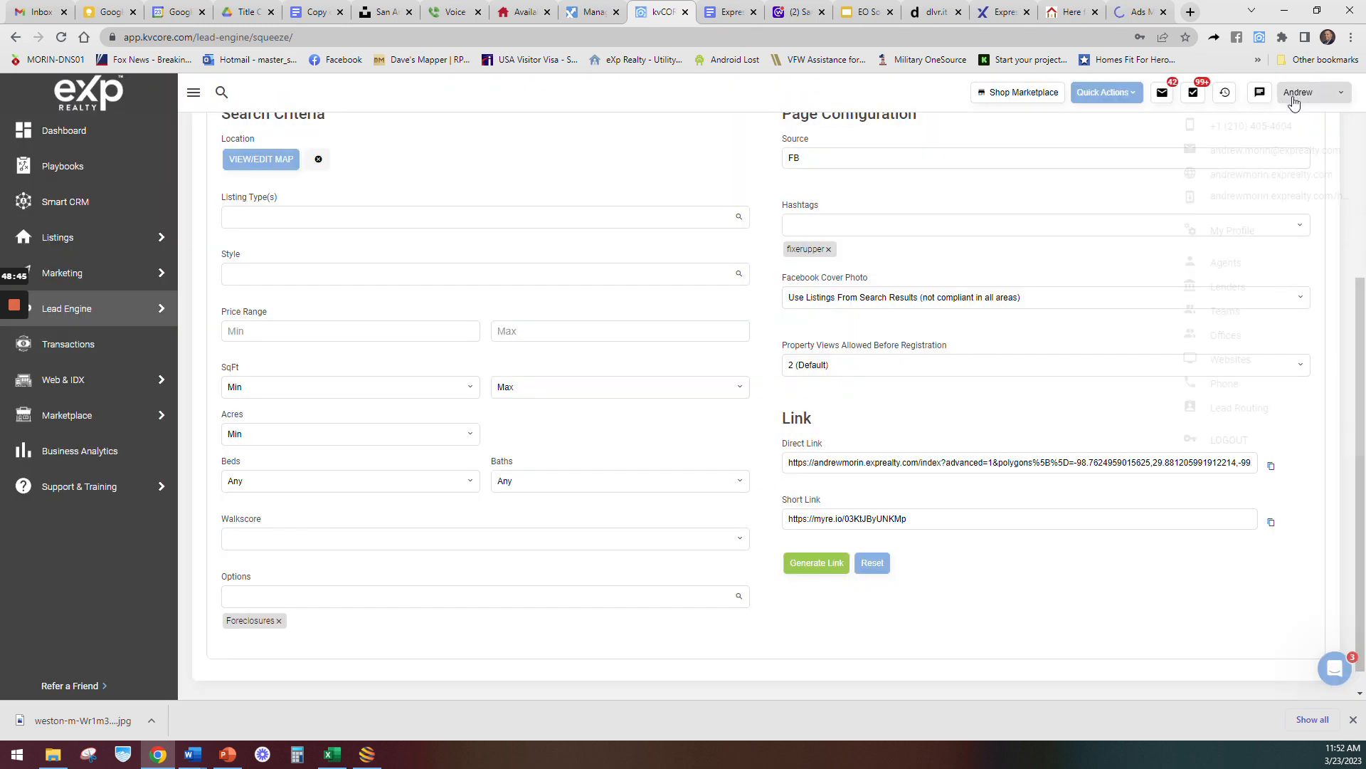
{"action": "left_click", "coordinate": [1257, 178]}
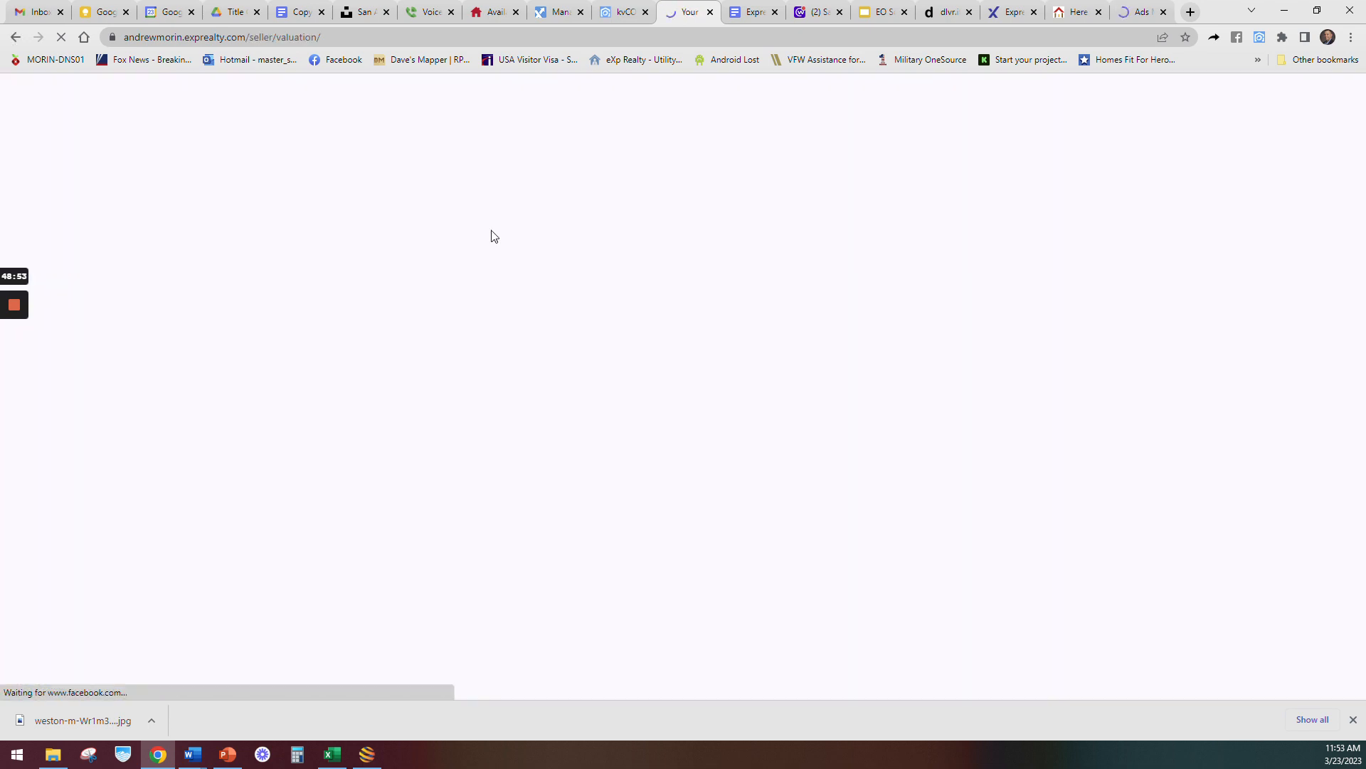
{"action": "left_click", "coordinate": [1354, 719]}
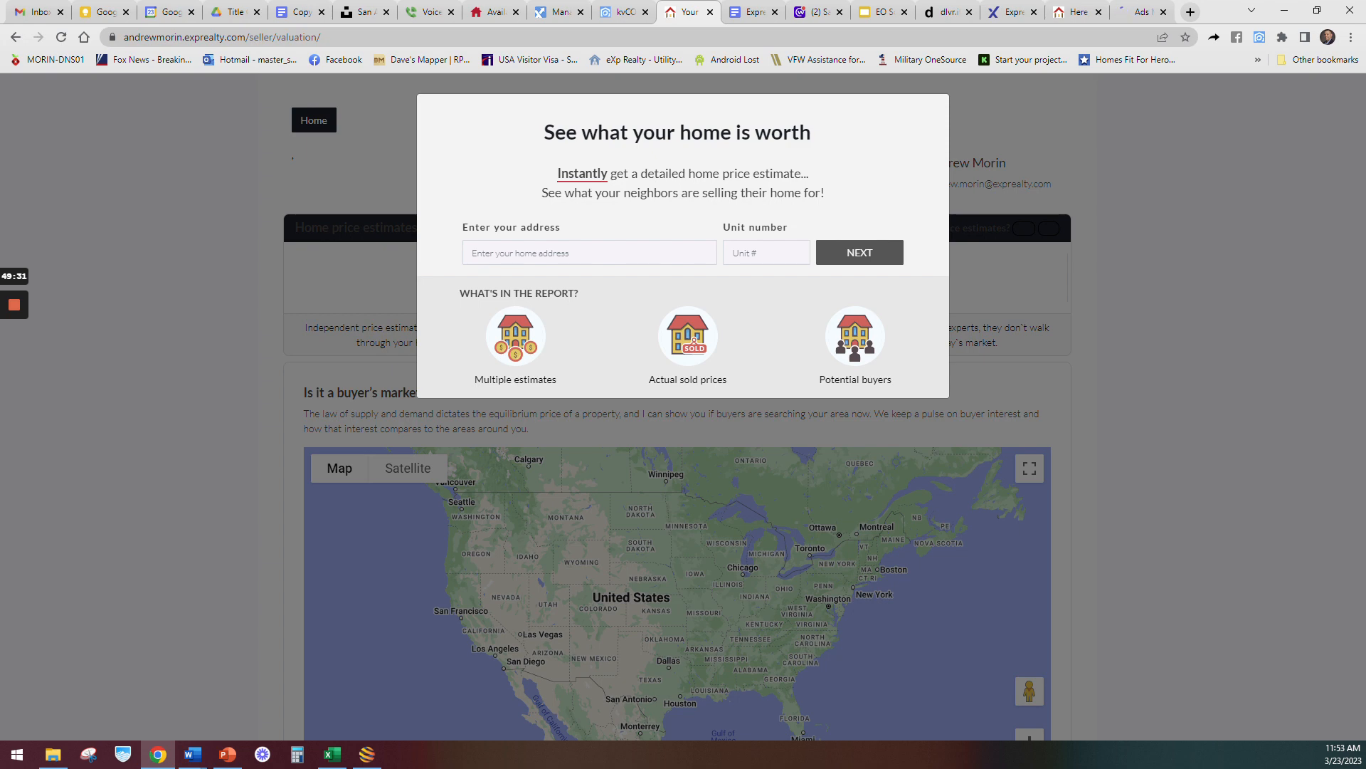
{"action": "key", "text": "ctrl+2"}
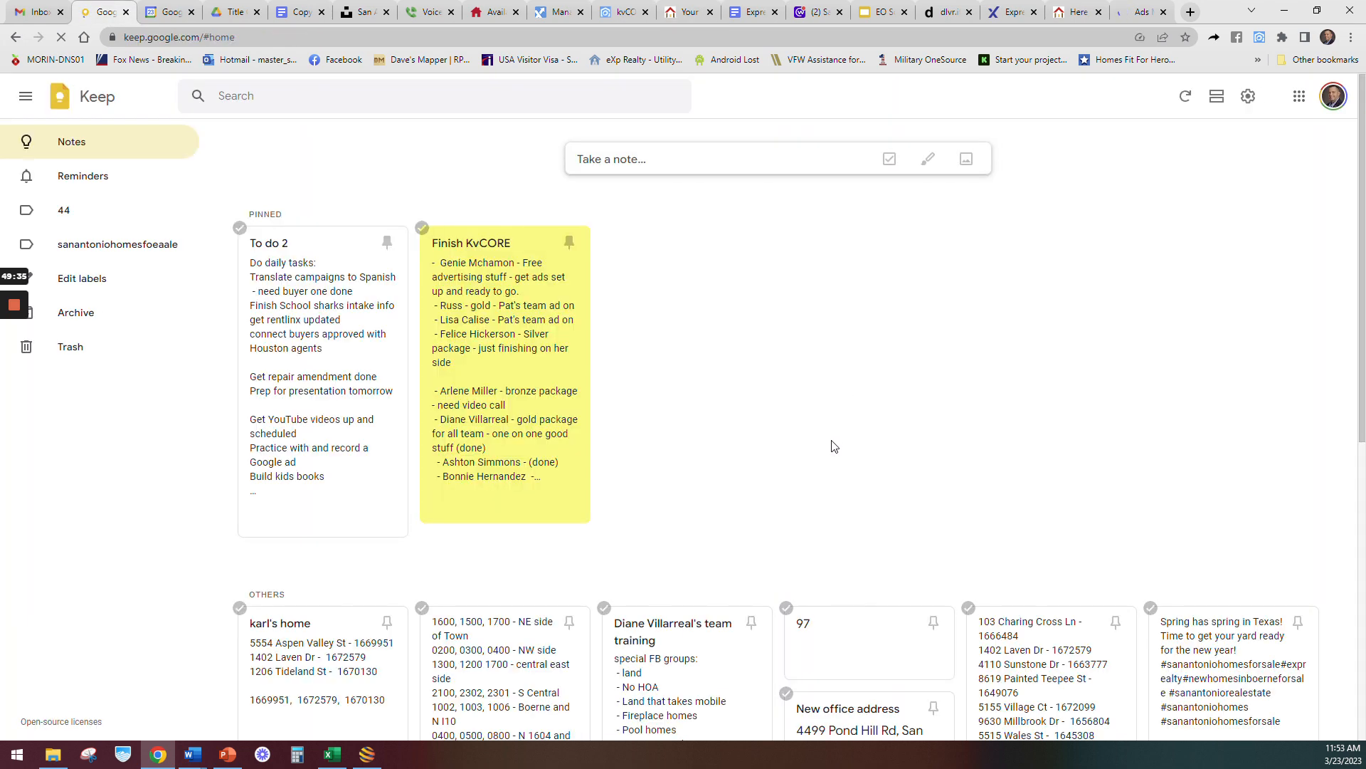
Scroll through the Keep notes and open the true people search note
{"action": "scroll", "coordinate": [1009, 382], "scroll_direction": "down", "scroll_amount": 5}
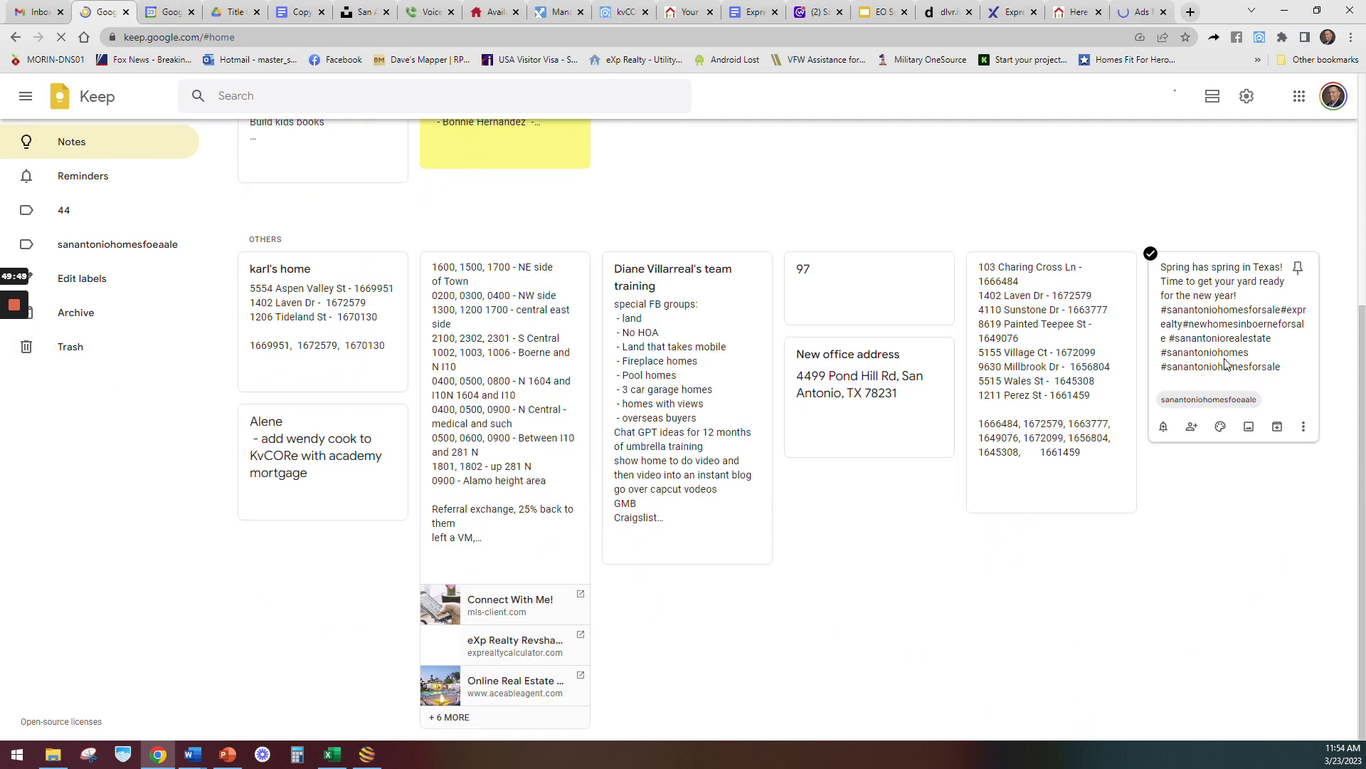
{"action": "scroll", "coordinate": [1167, 366], "scroll_direction": "down", "scroll_amount": 4}
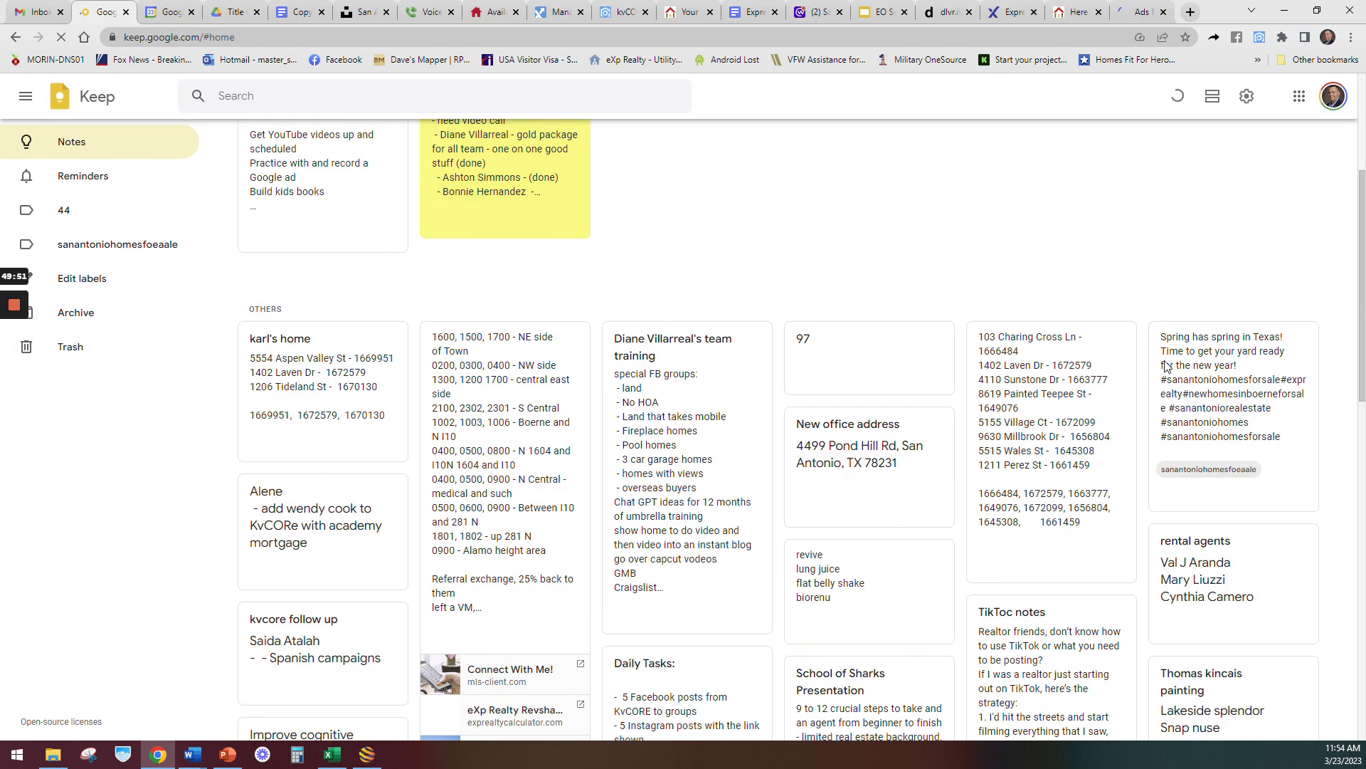
{"action": "scroll", "coordinate": [1110, 306], "scroll_direction": "down", "scroll_amount": 3}
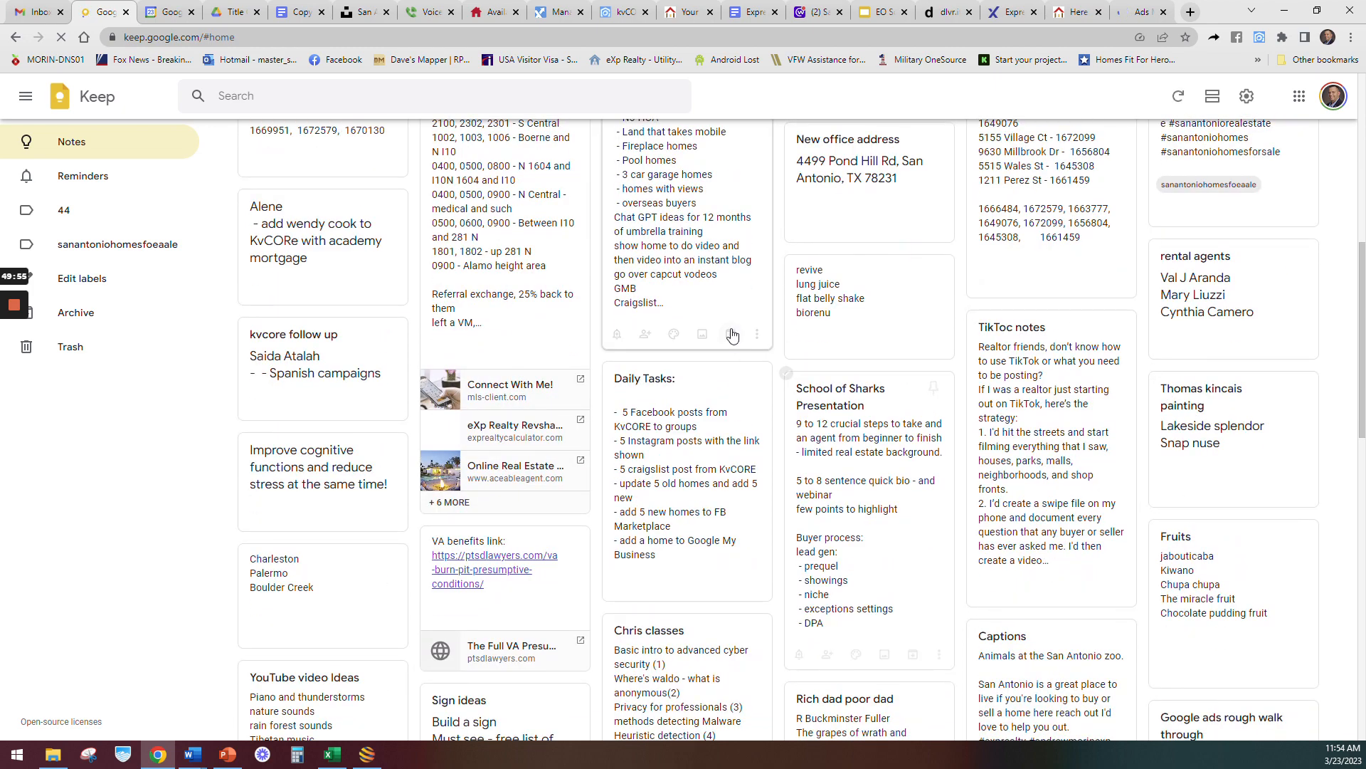
{"action": "scroll", "coordinate": [914, 342], "scroll_direction": "down", "scroll_amount": 6}
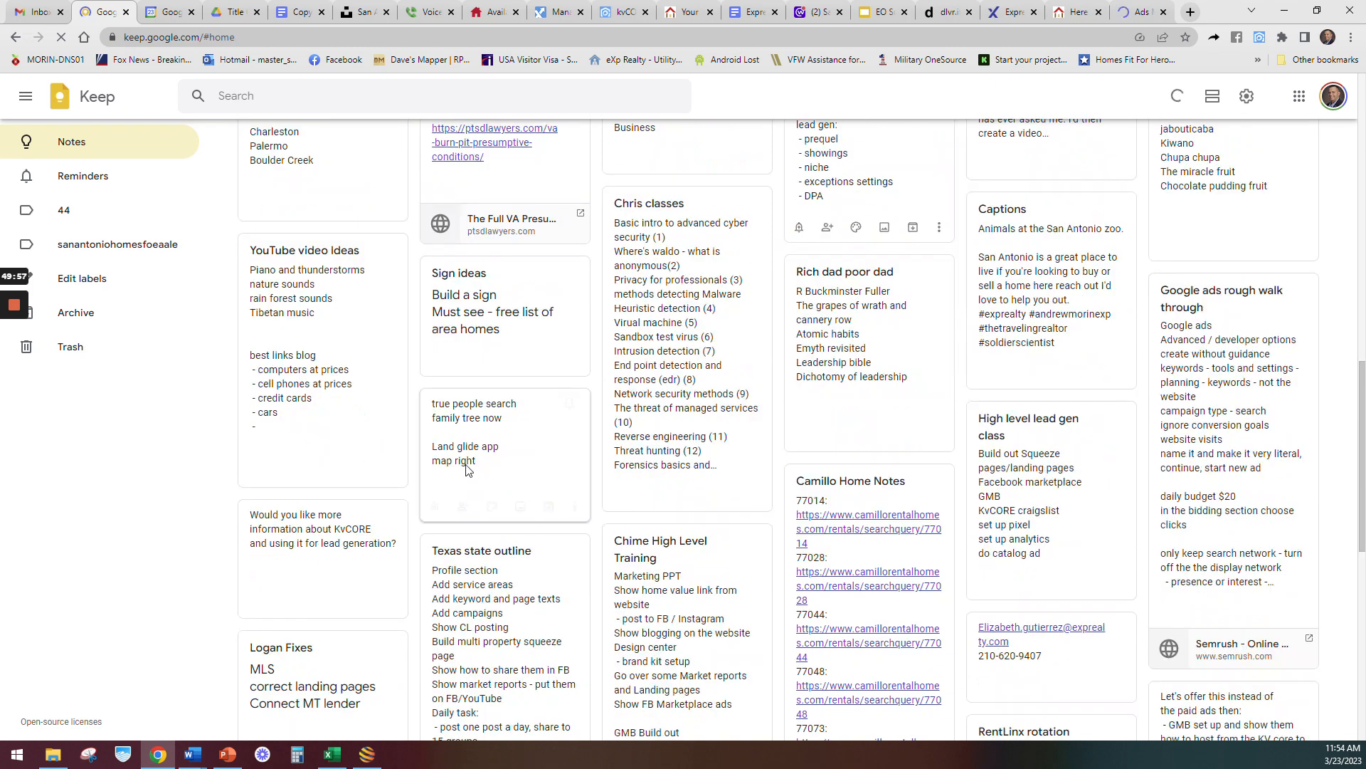
{"action": "left_click", "coordinate": [470, 461]}
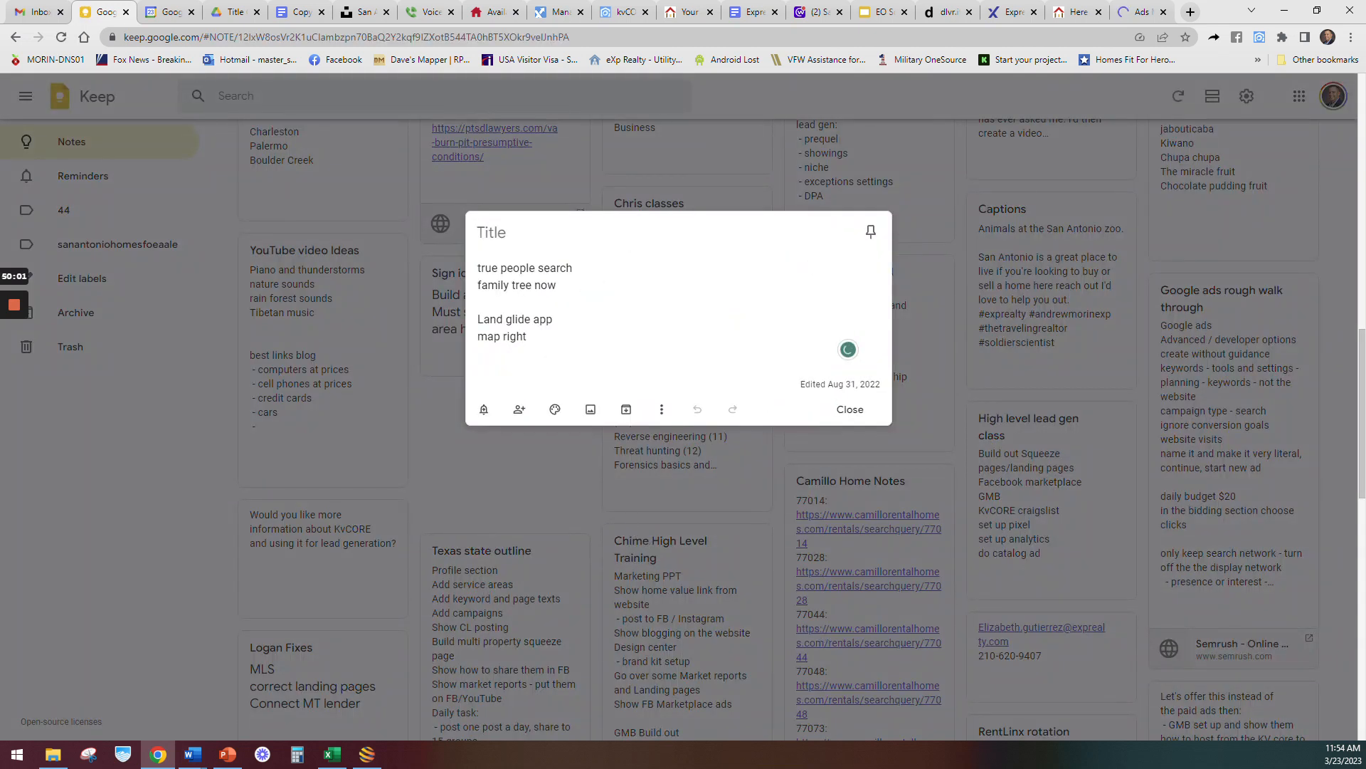
Review the note's first lines and blank middle line, then return to the Ads Manager campaigns
{"action": "left_click_drag", "start_coordinate": [557, 285], "coordinate": [477, 268]}
{"action": "left_click", "coordinate": [526, 268]}
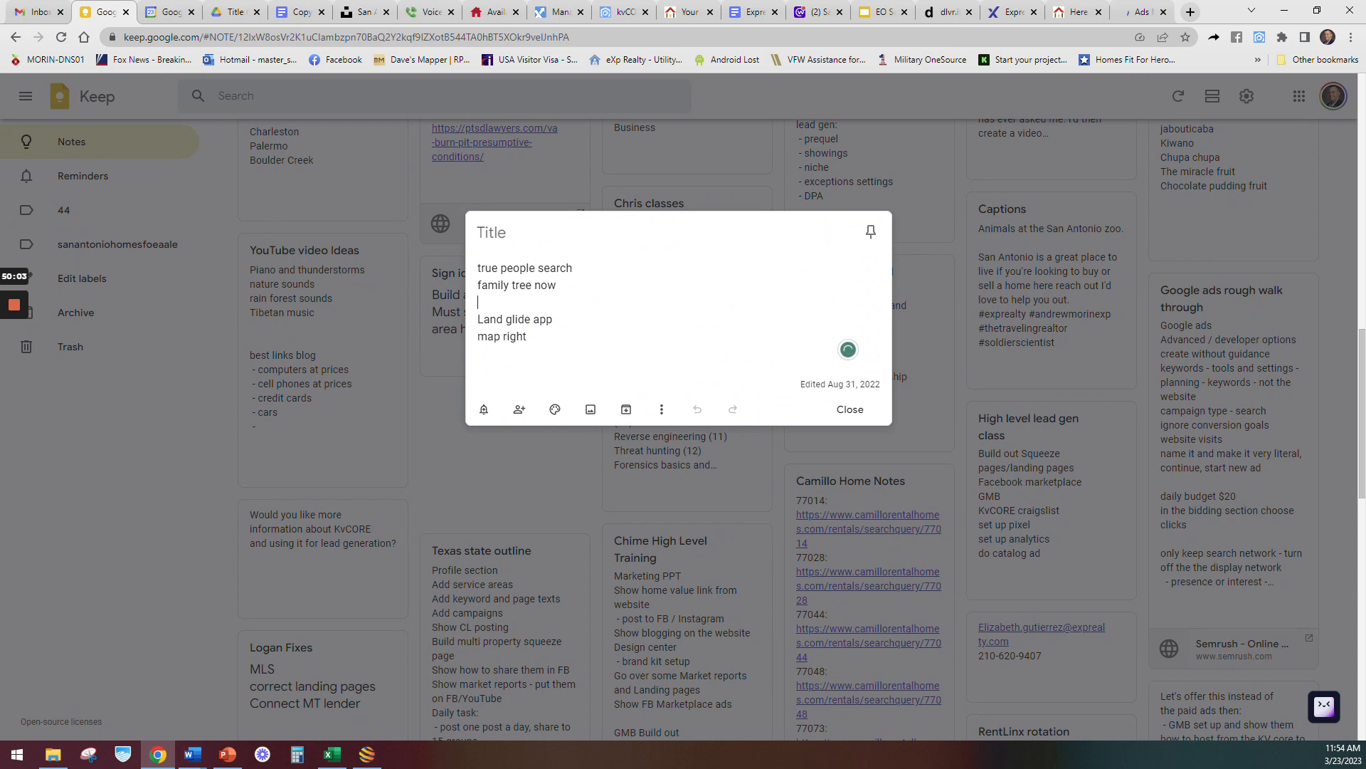
{"action": "left_click", "coordinate": [582, 306]}
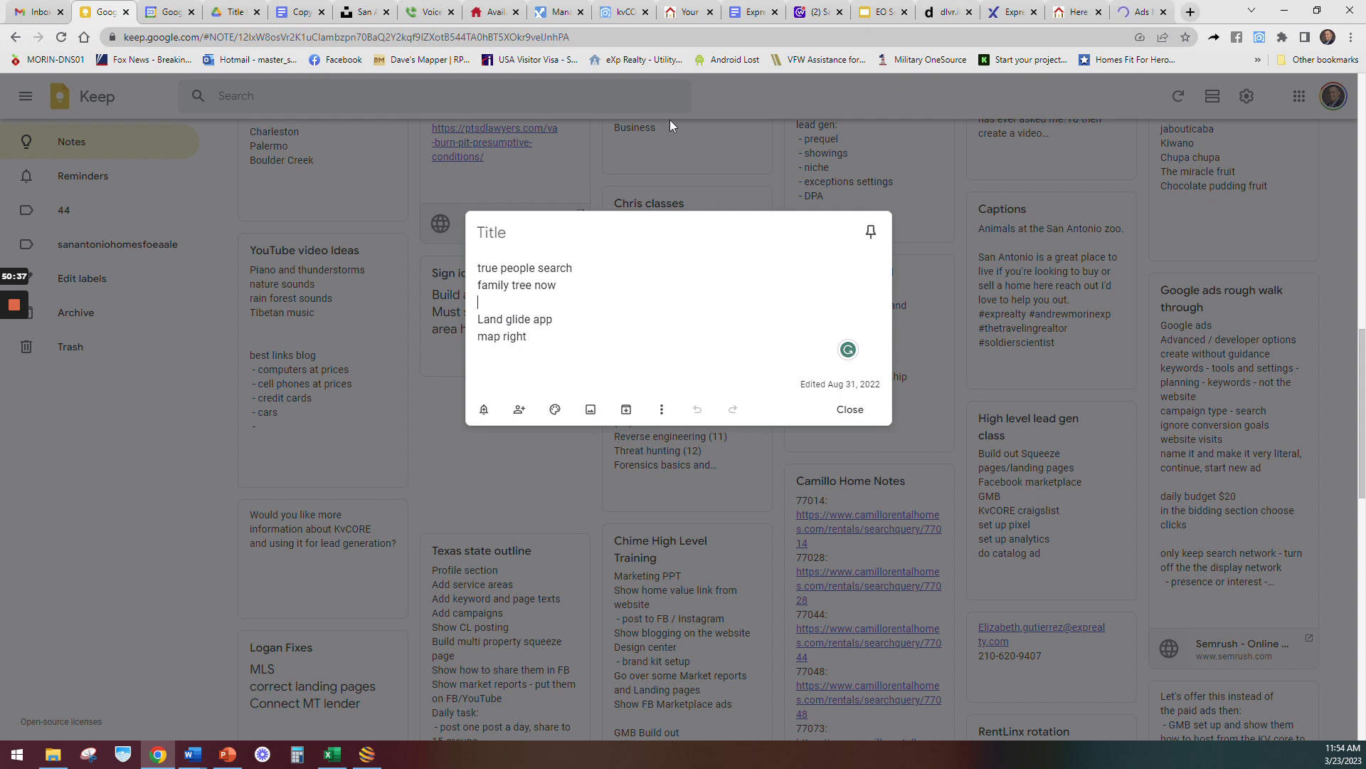
{"action": "left_click", "coordinate": [1131, 9]}
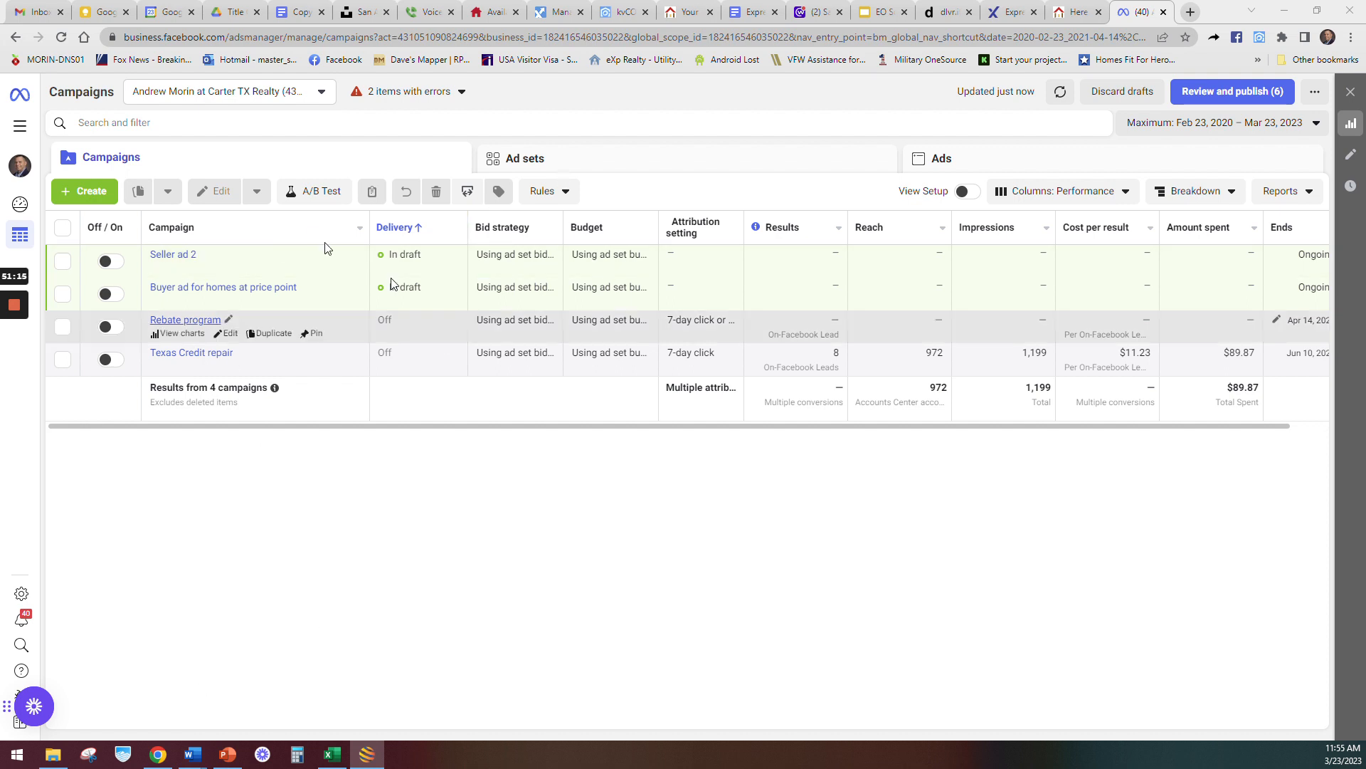
Review the Ads Manager campaigns list with the two draft campaigns, then switch to another program
{"action": "left_click_drag", "start_coordinate": [216, 429], "coordinate": [170, 433]}
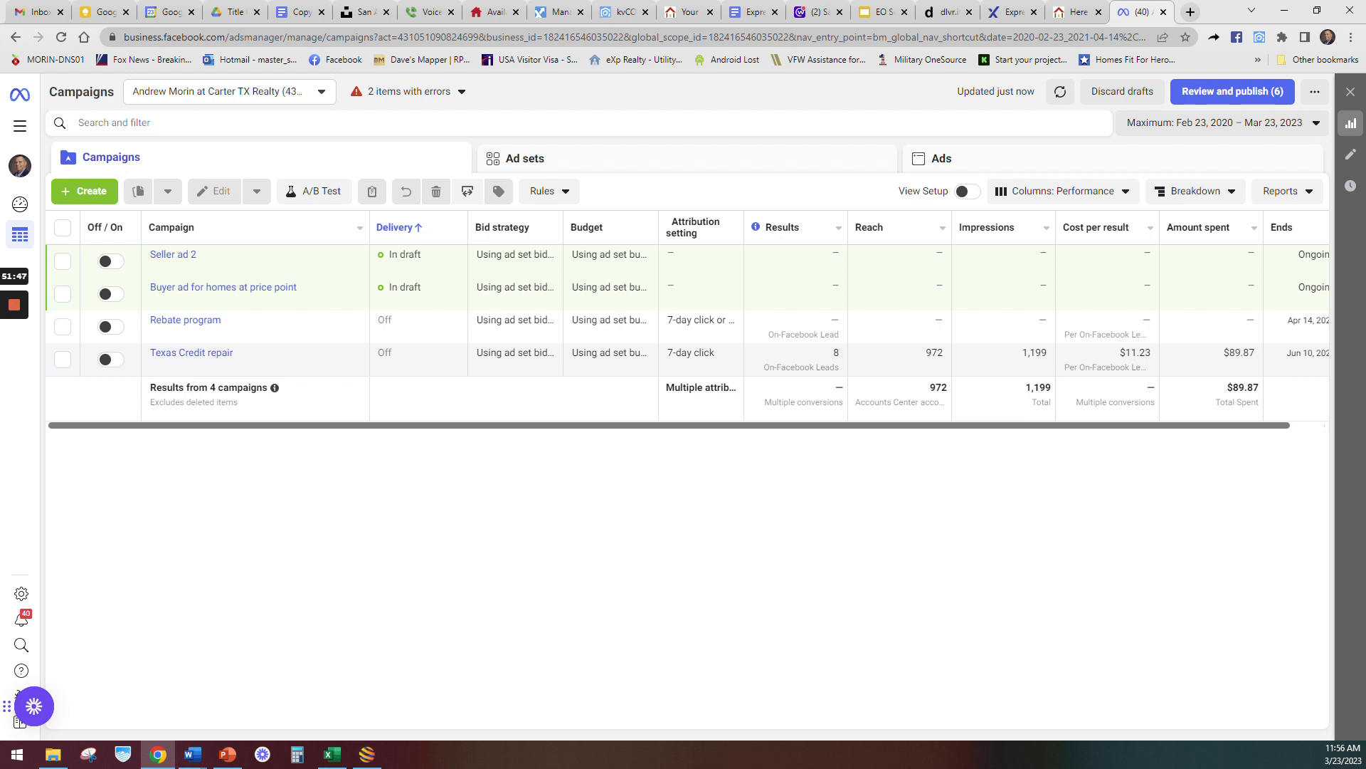
{"action": "key", "text": "alt+Tab"}
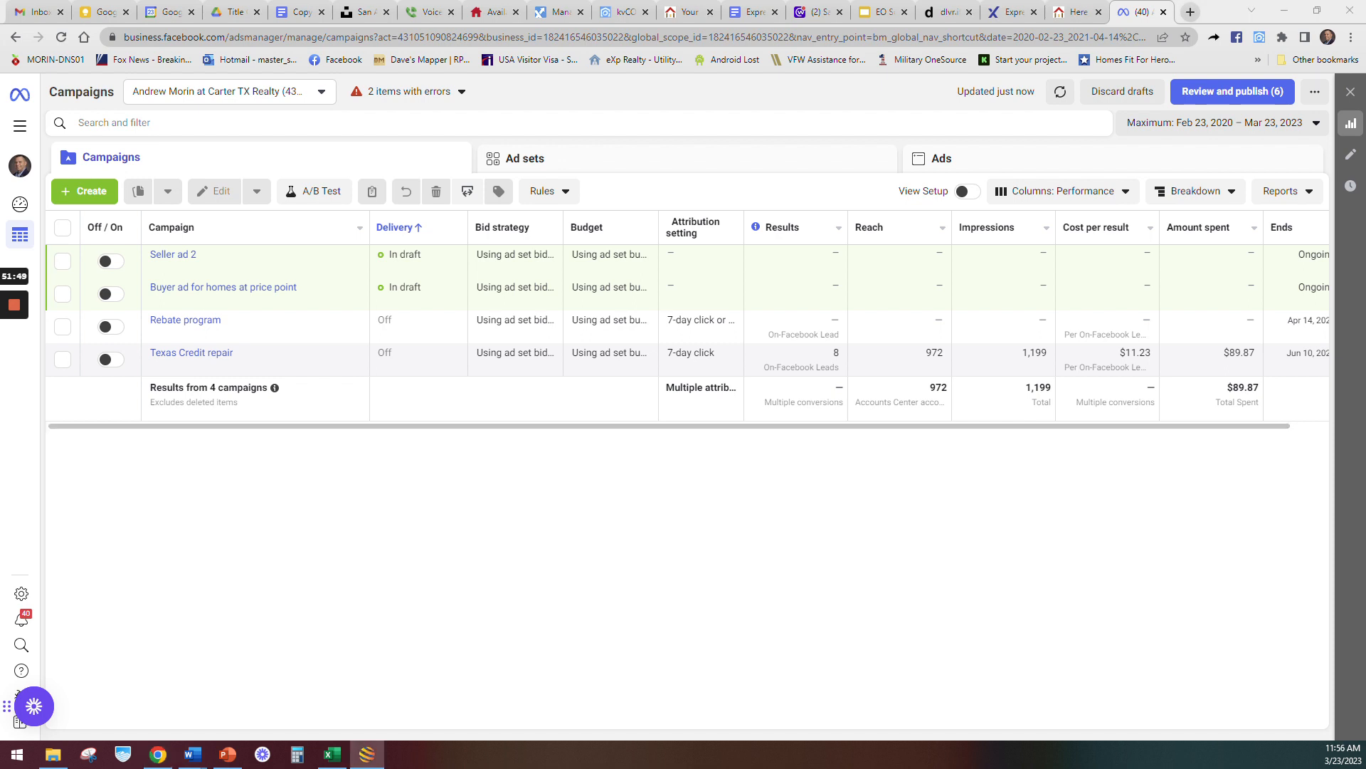